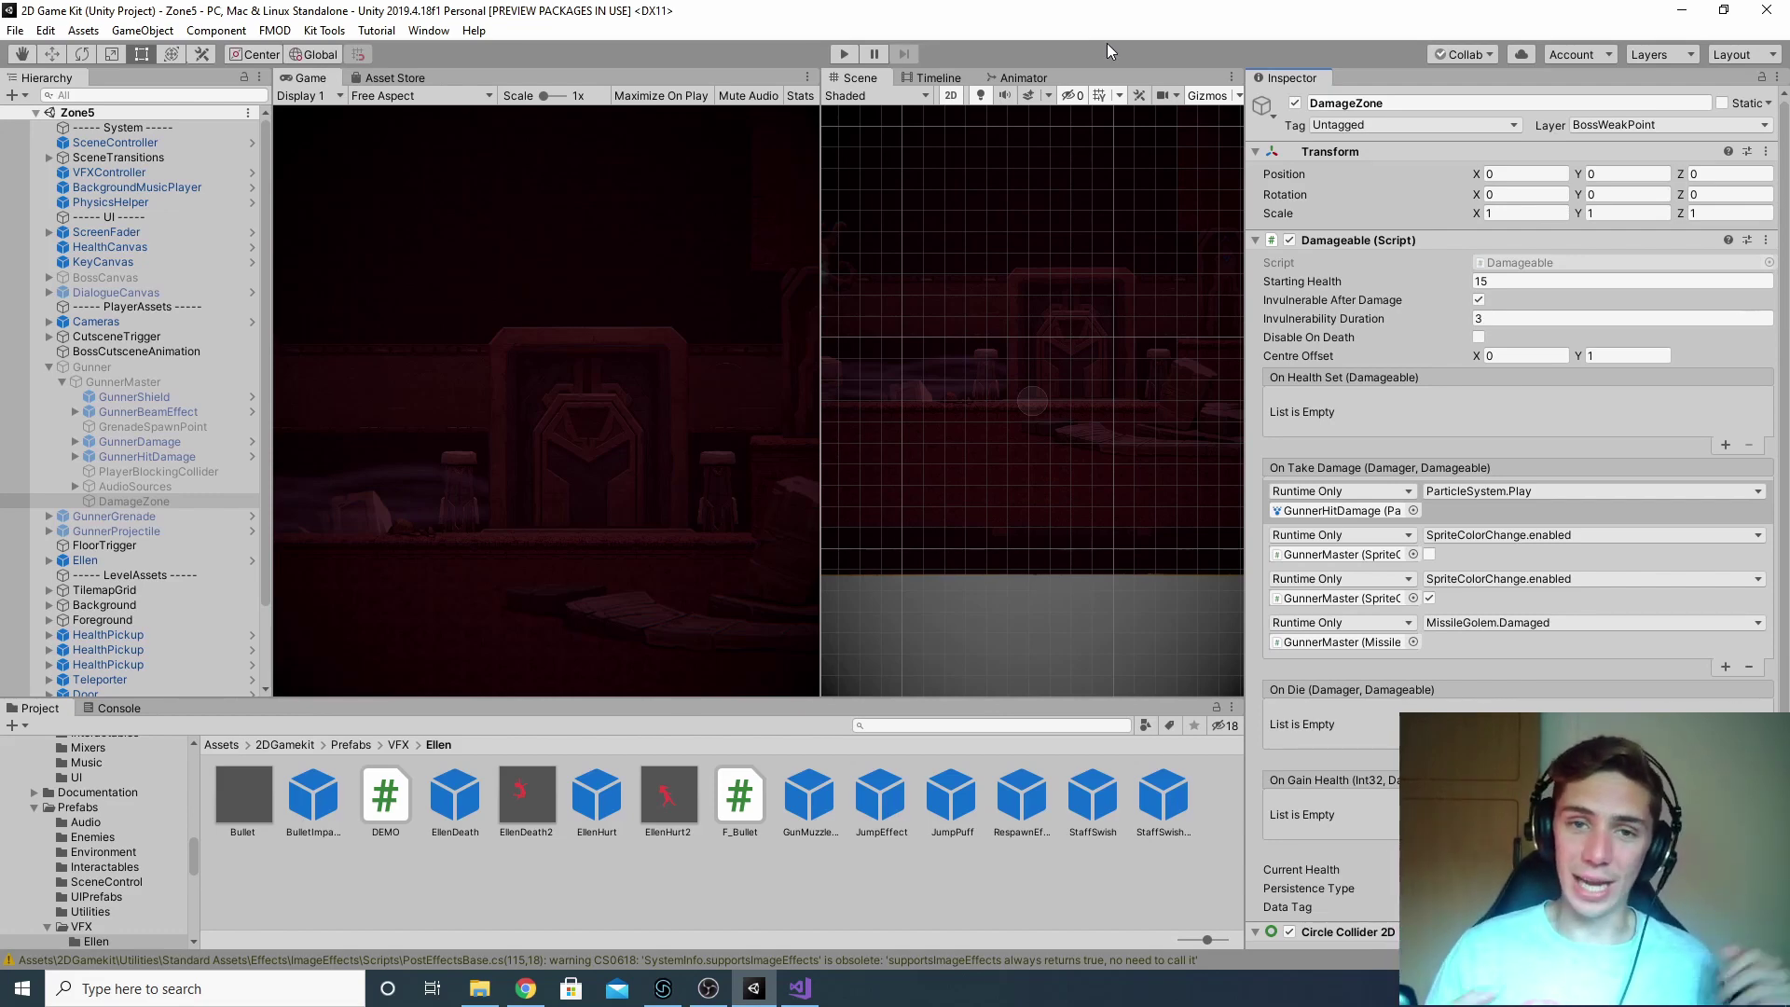
Step: Playtest Zone5 by moving Ellen through the level and into the Gunner boss fight, and stop the game
{"action": "left_click", "coordinate": [840, 56]}
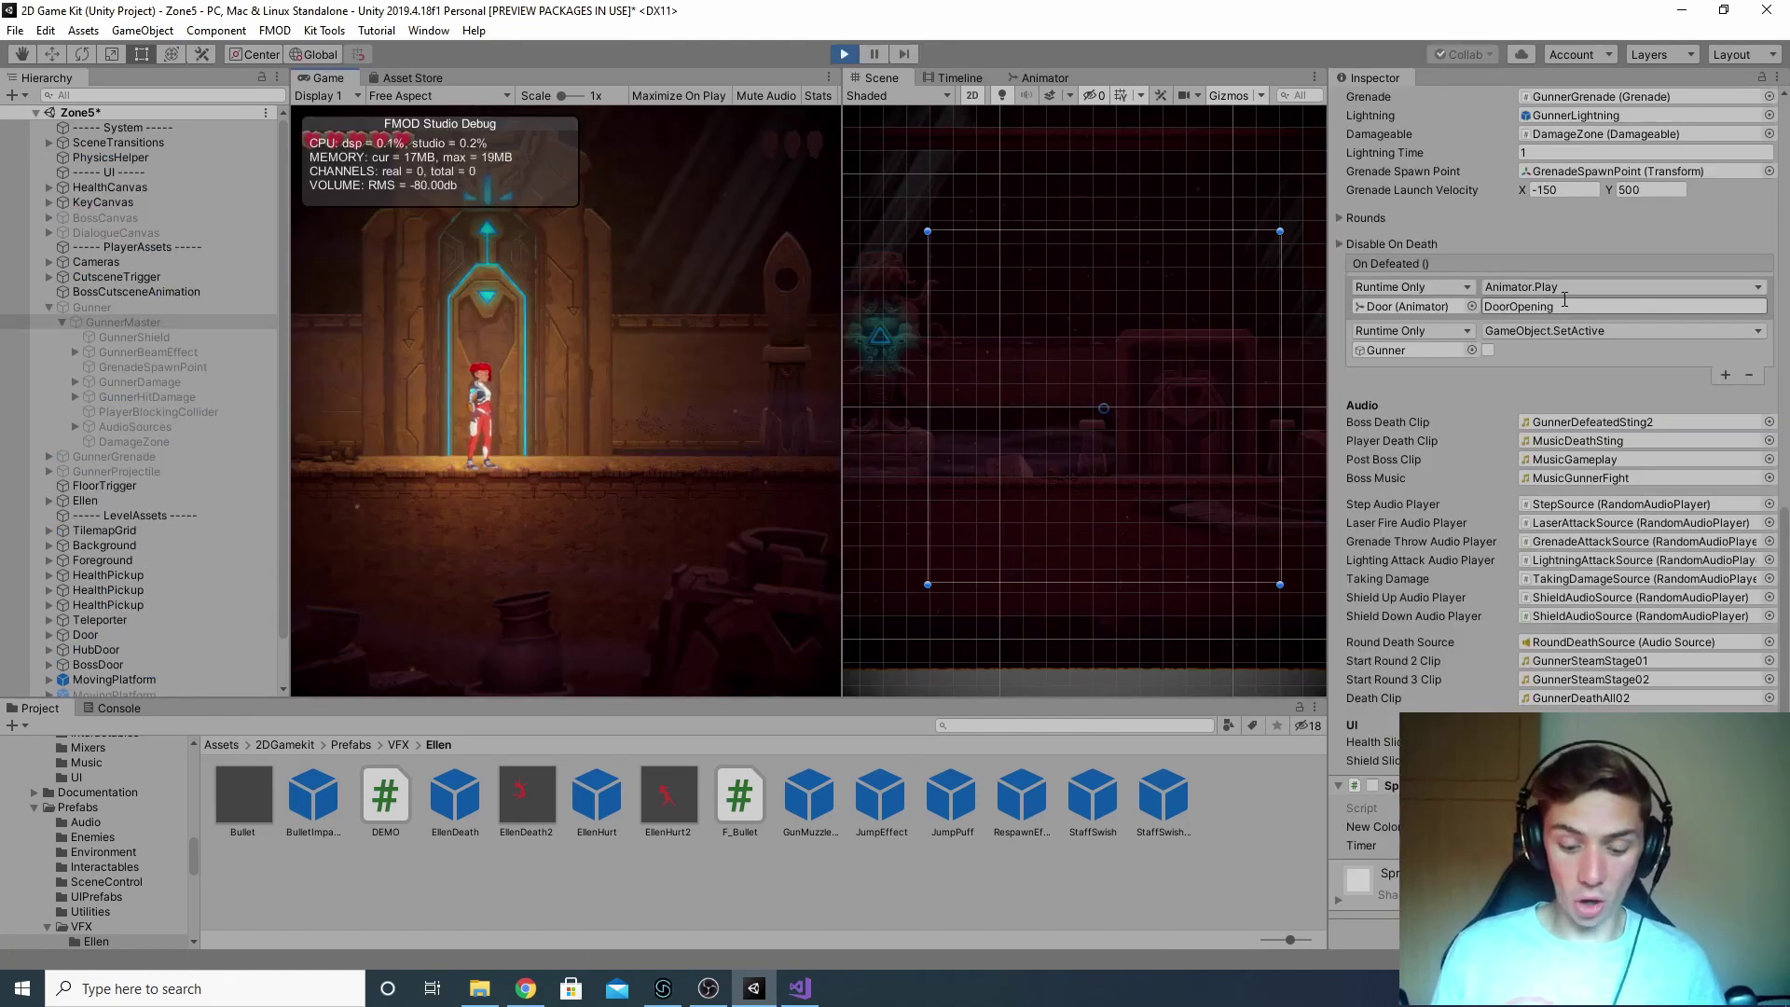
{"action": "key", "text": "d"}
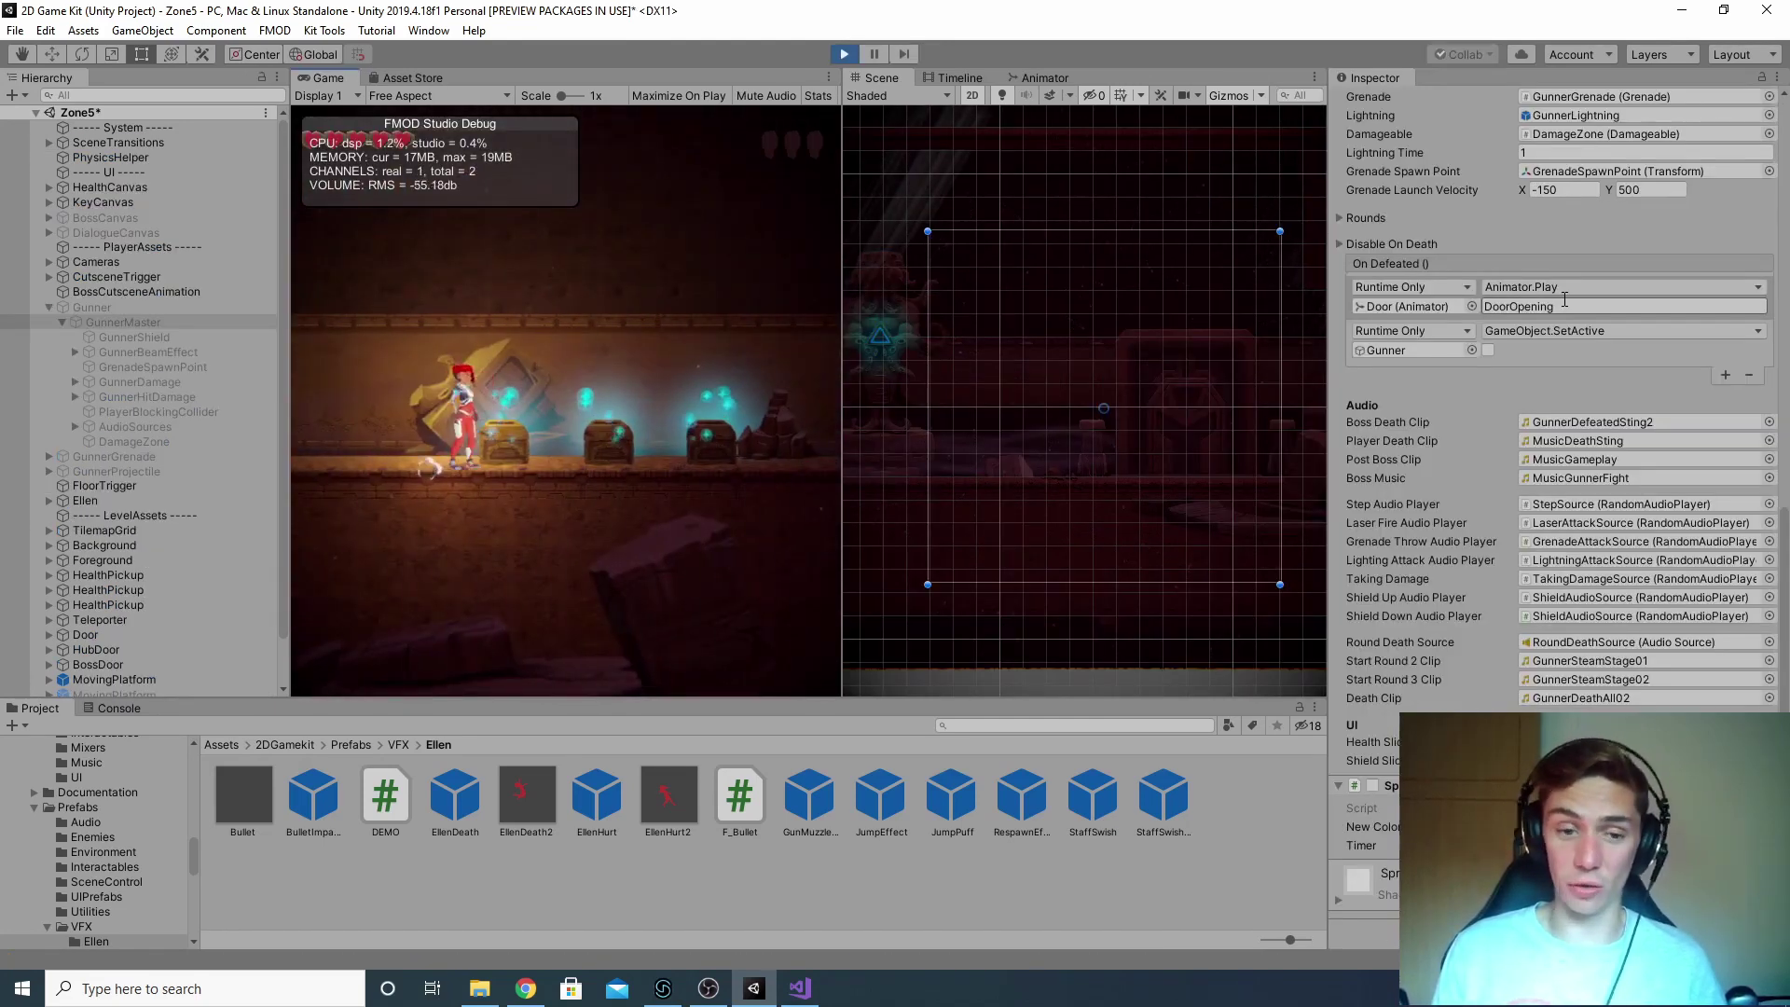
{"action": "key", "text": "d"}
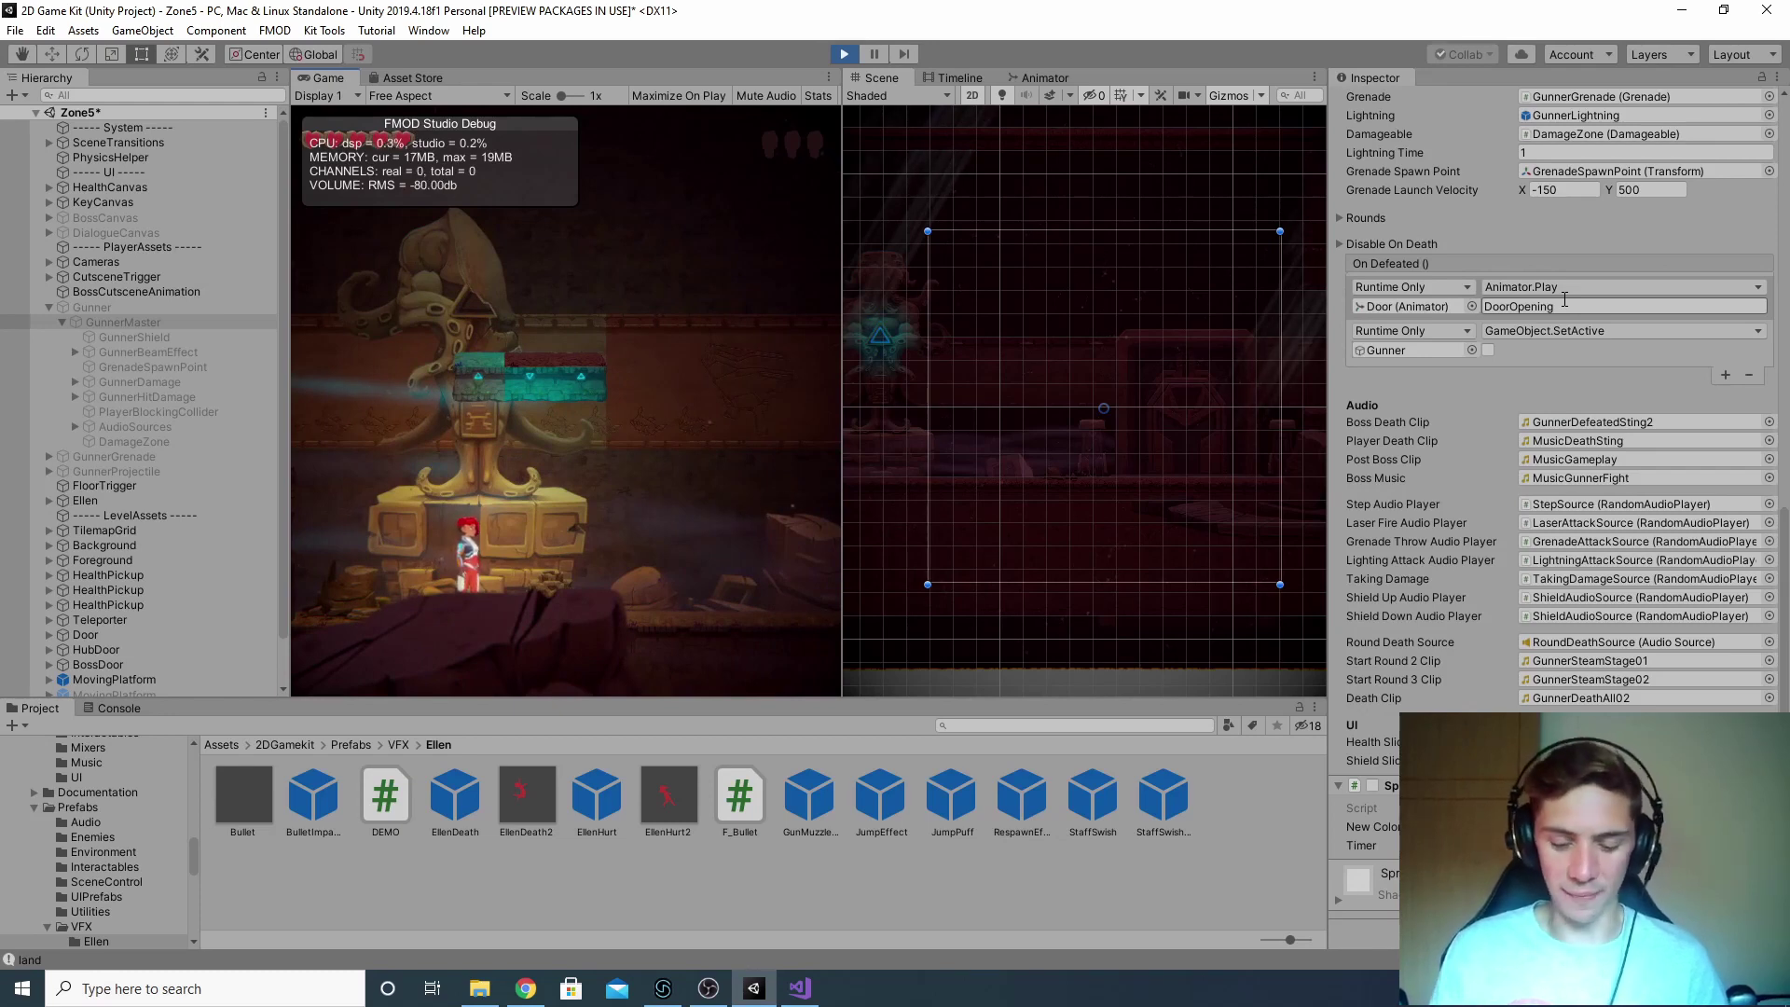
{"action": "key", "text": "a"}
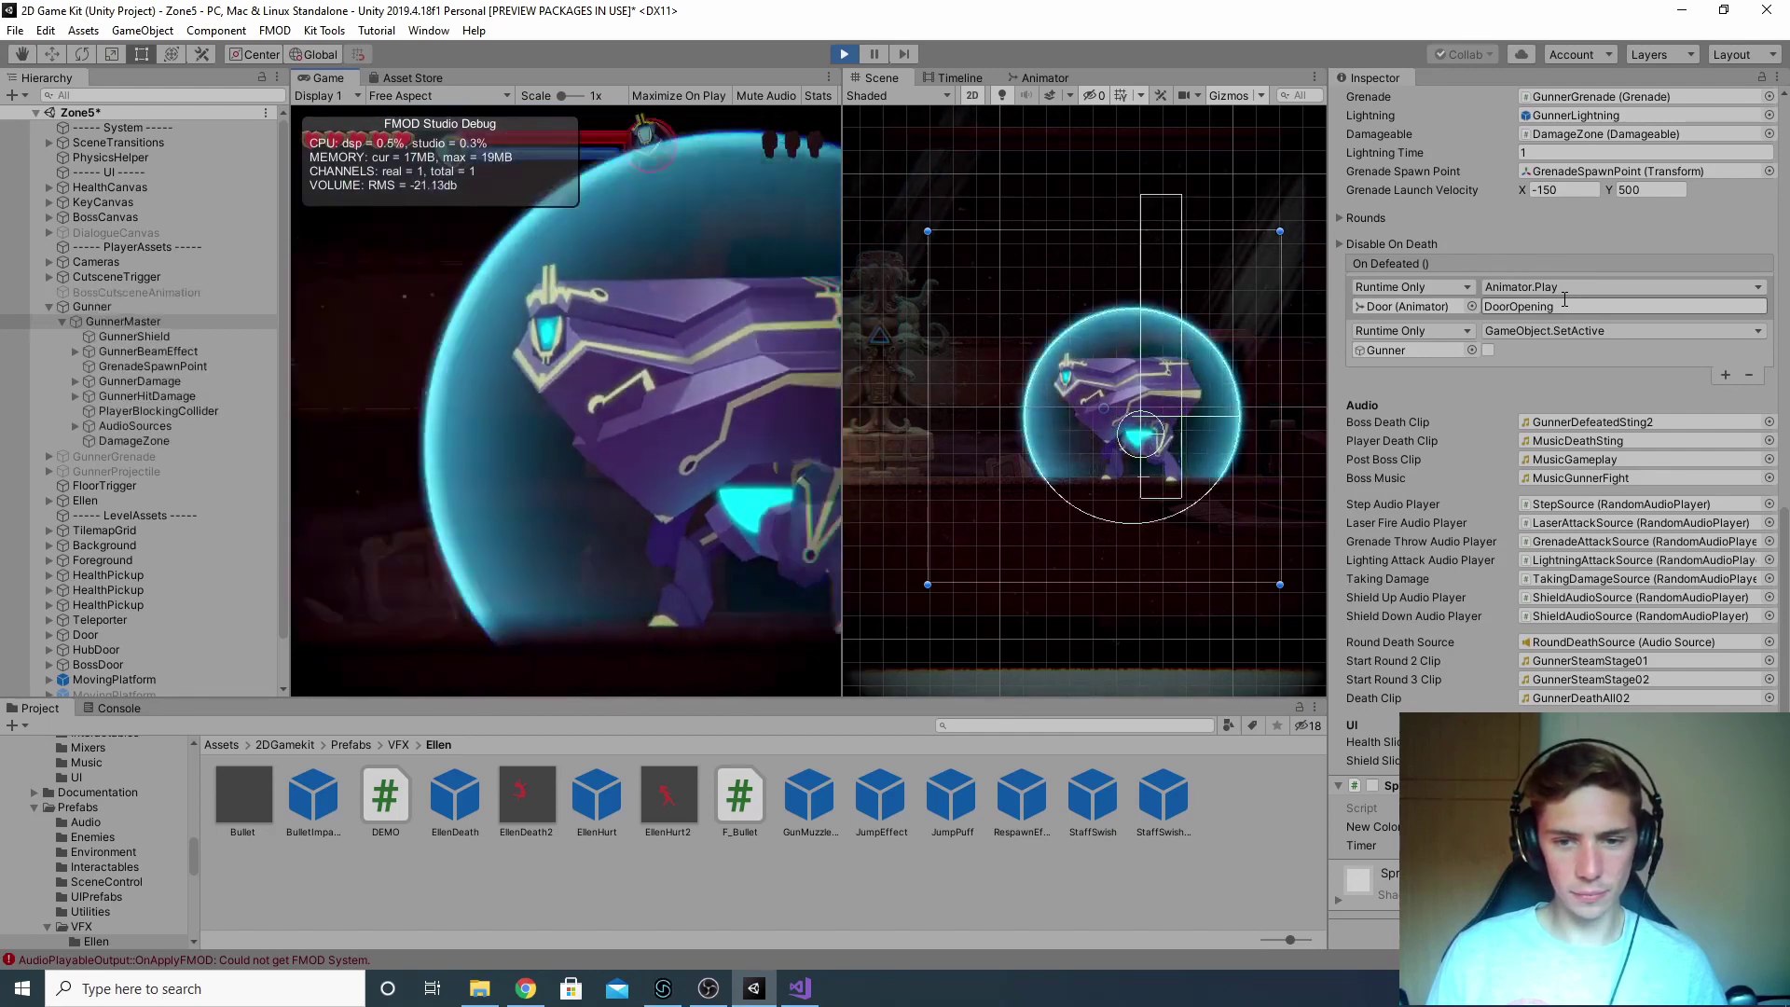
{"action": "key", "text": "d"}
{"action": "key", "text": "space"}
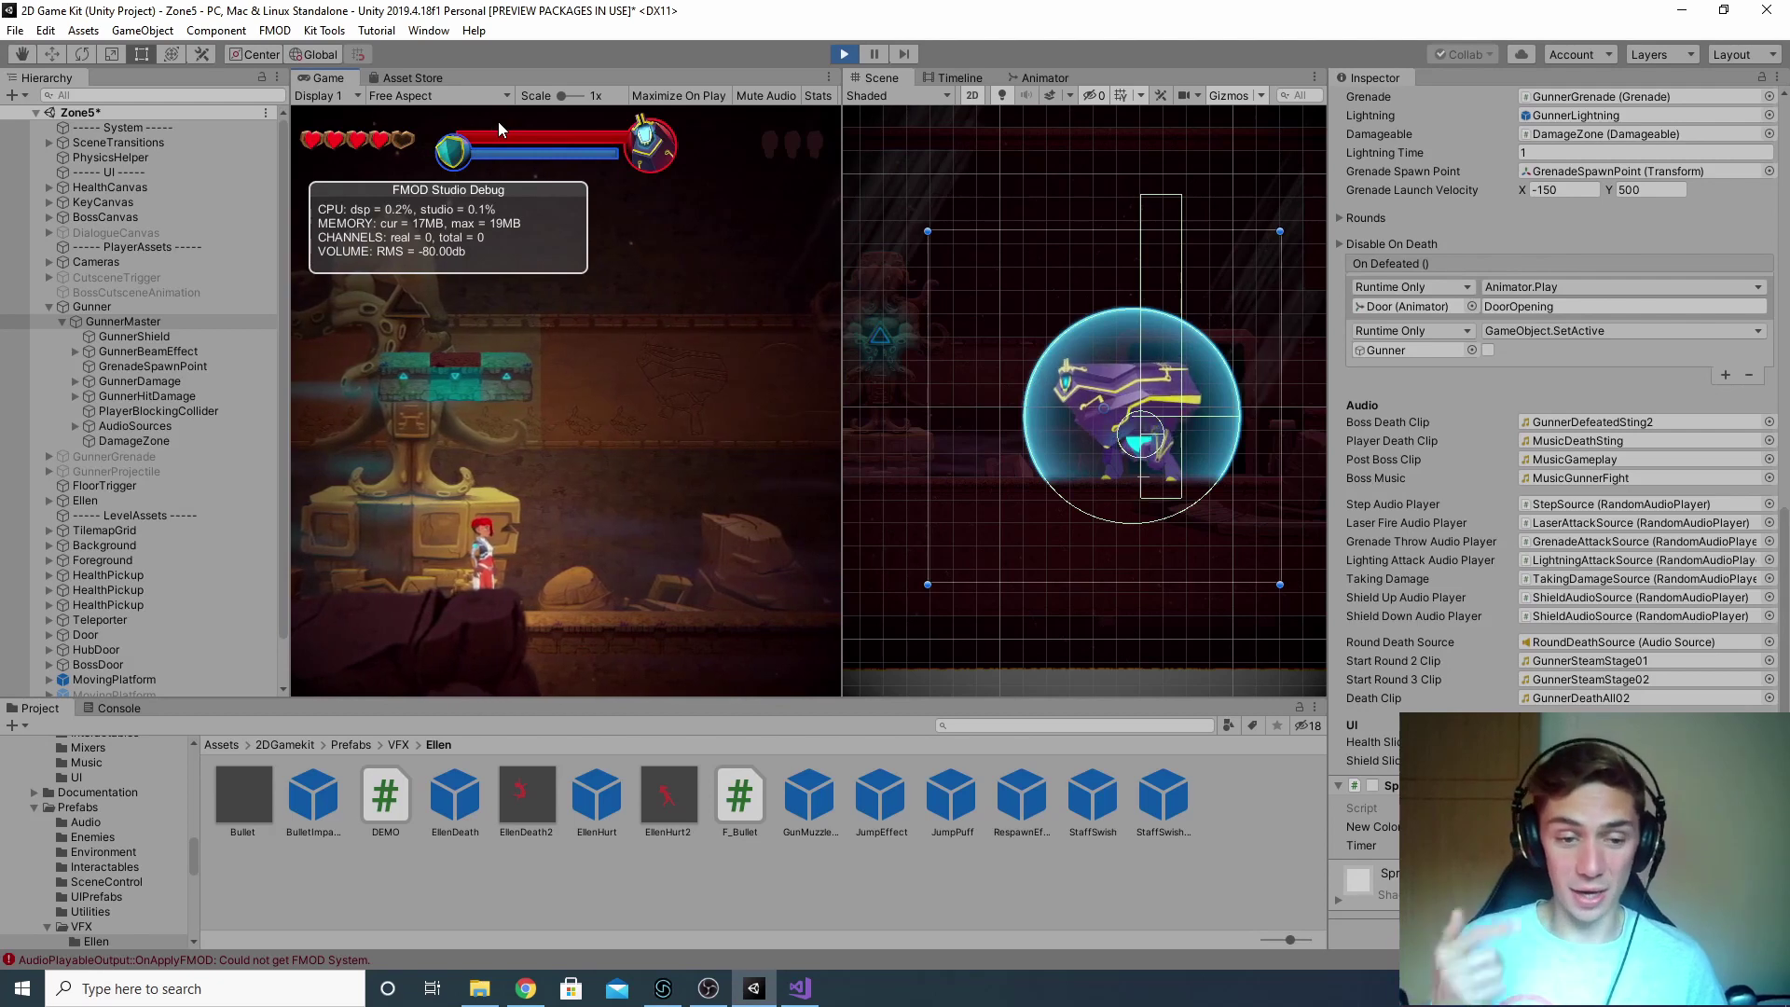
{"action": "key", "text": "d"}
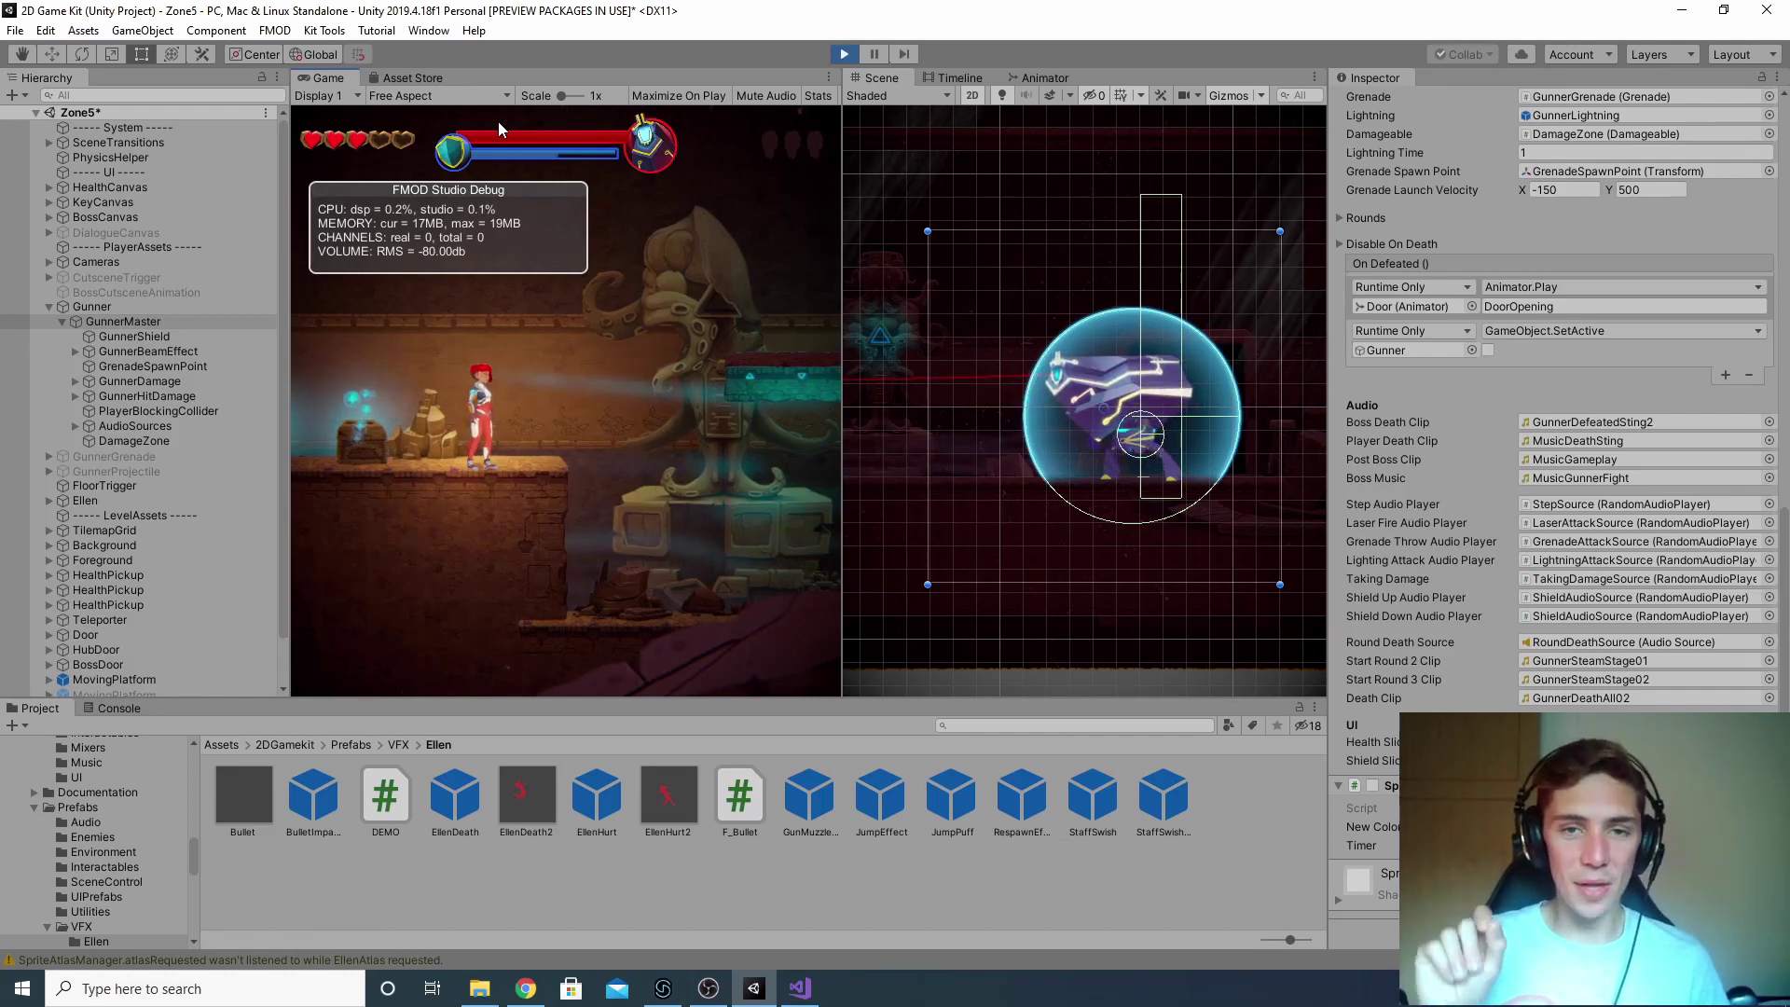
{"action": "key", "text": "space"}
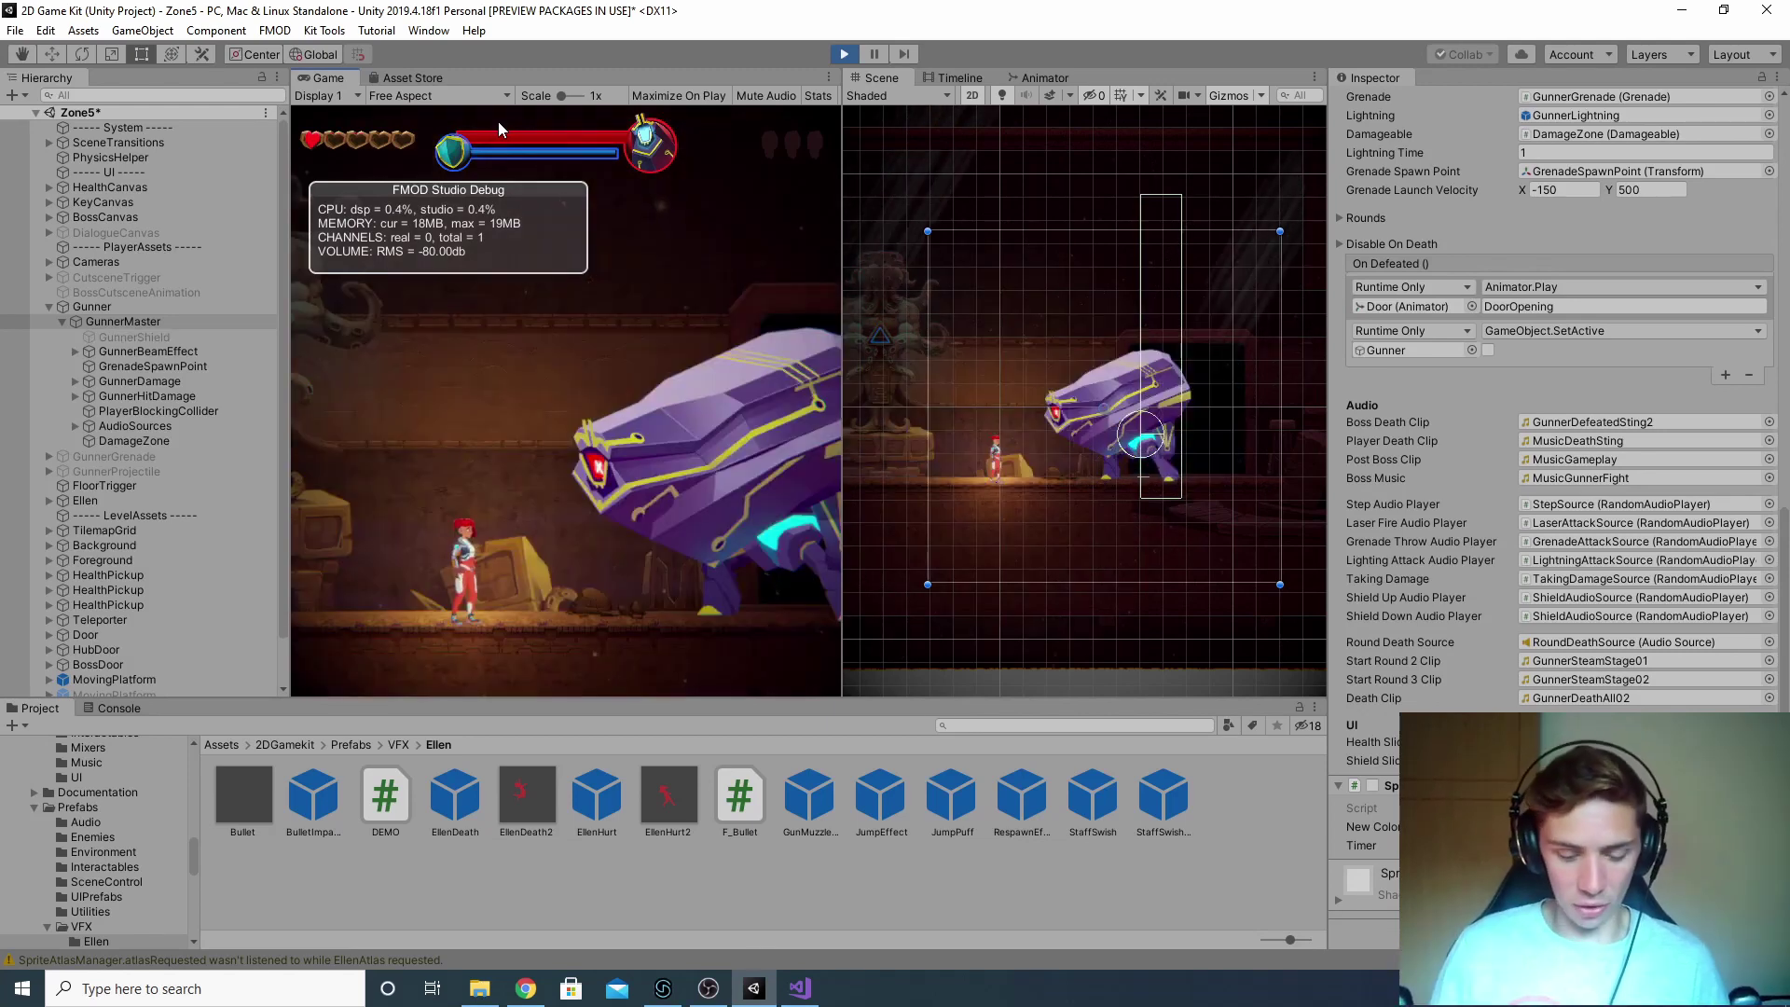
{"action": "key", "text": "d"}
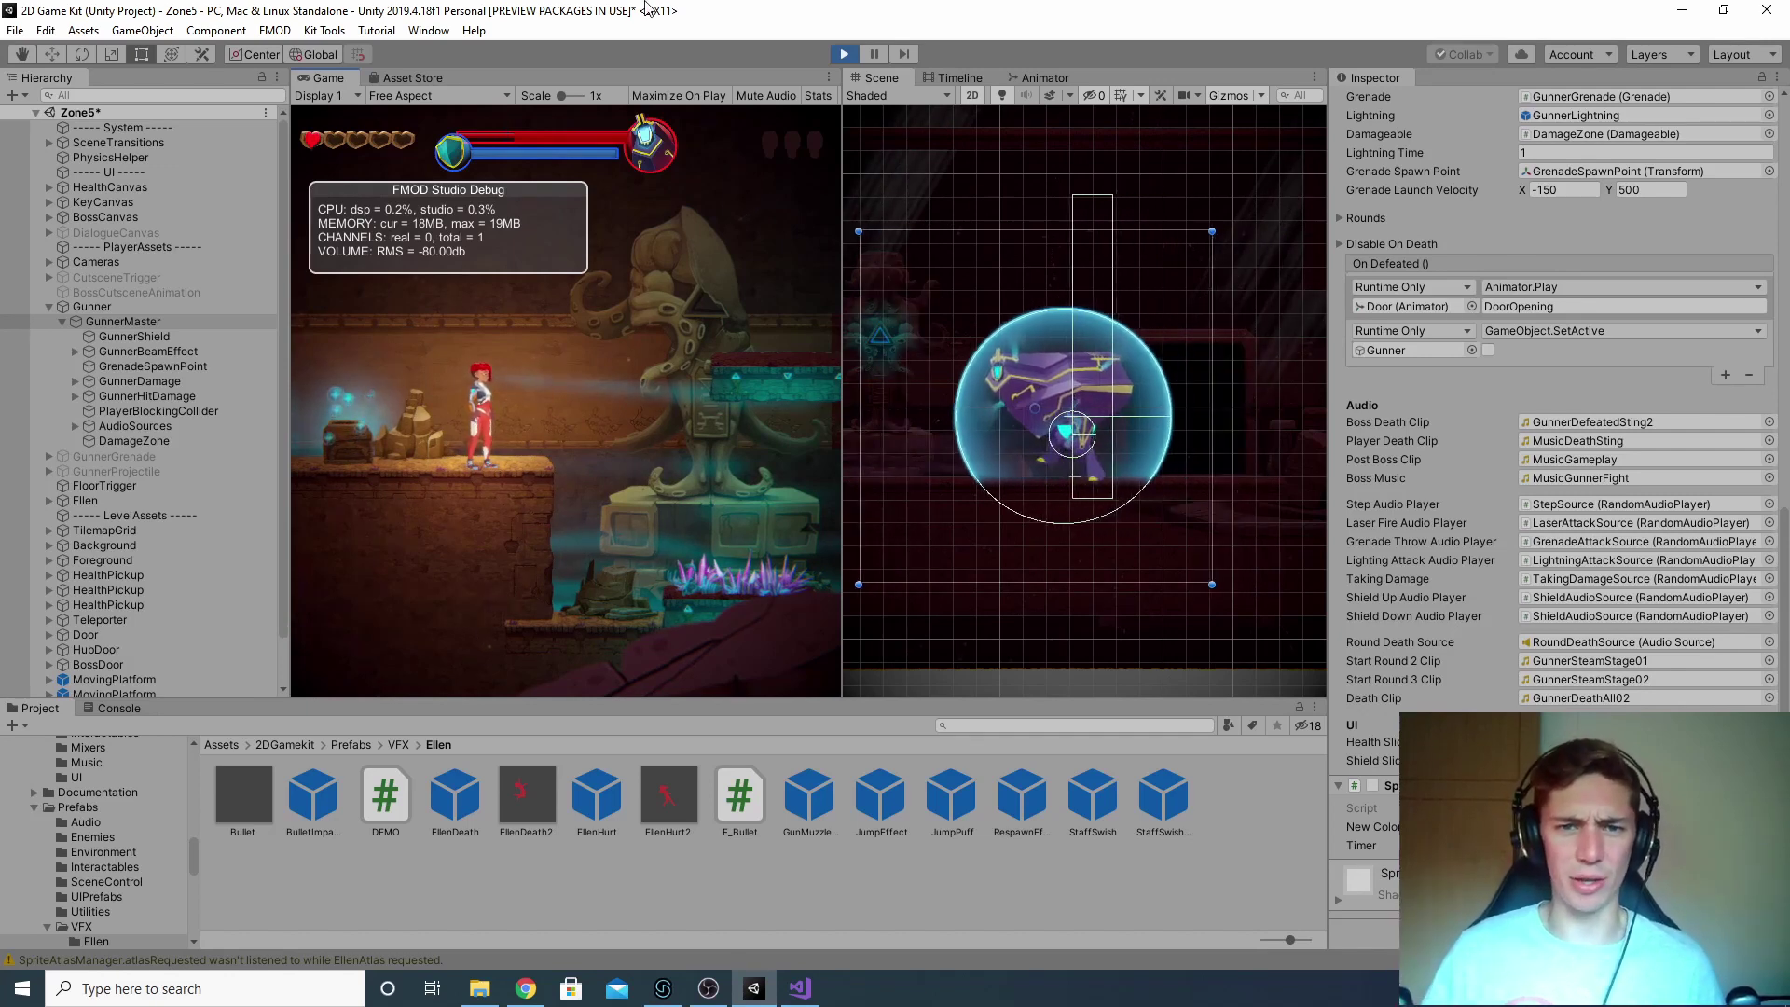
{"action": "left_click", "coordinate": [843, 53]}
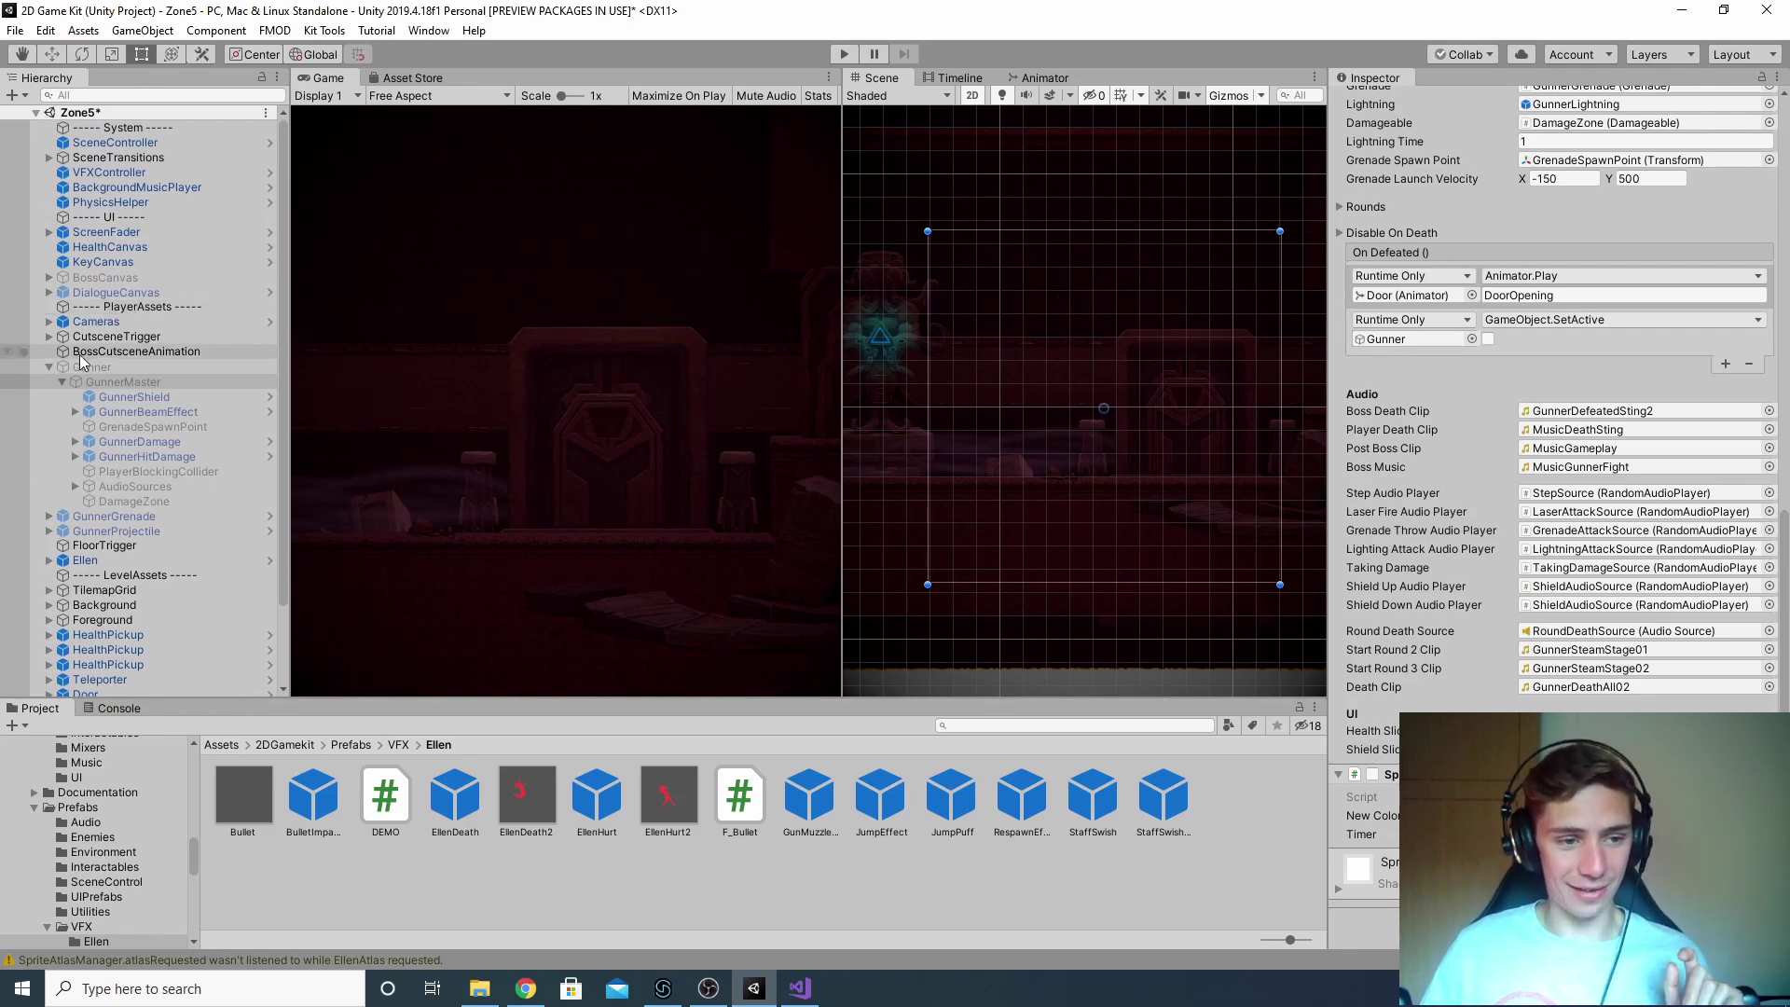
Step: Activate the Gunner object in the Zone5 scene
{"action": "left_click", "coordinate": [51, 367]}
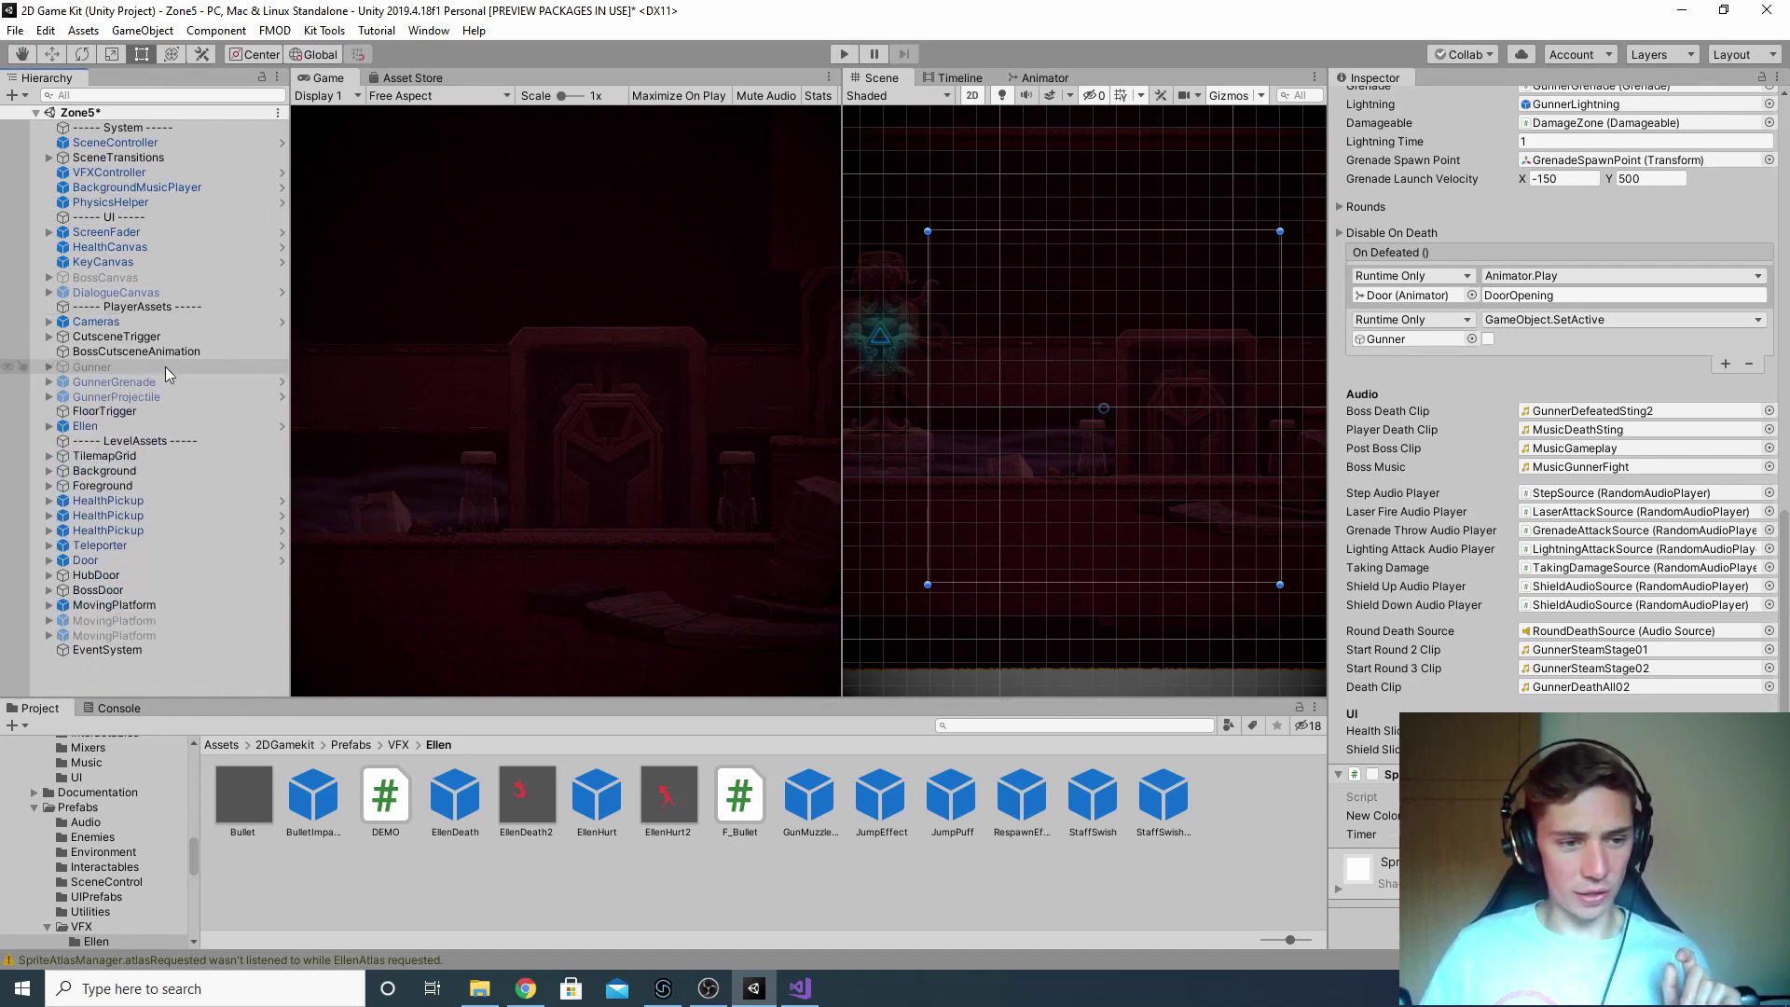
{"action": "left_click", "coordinate": [140, 368]}
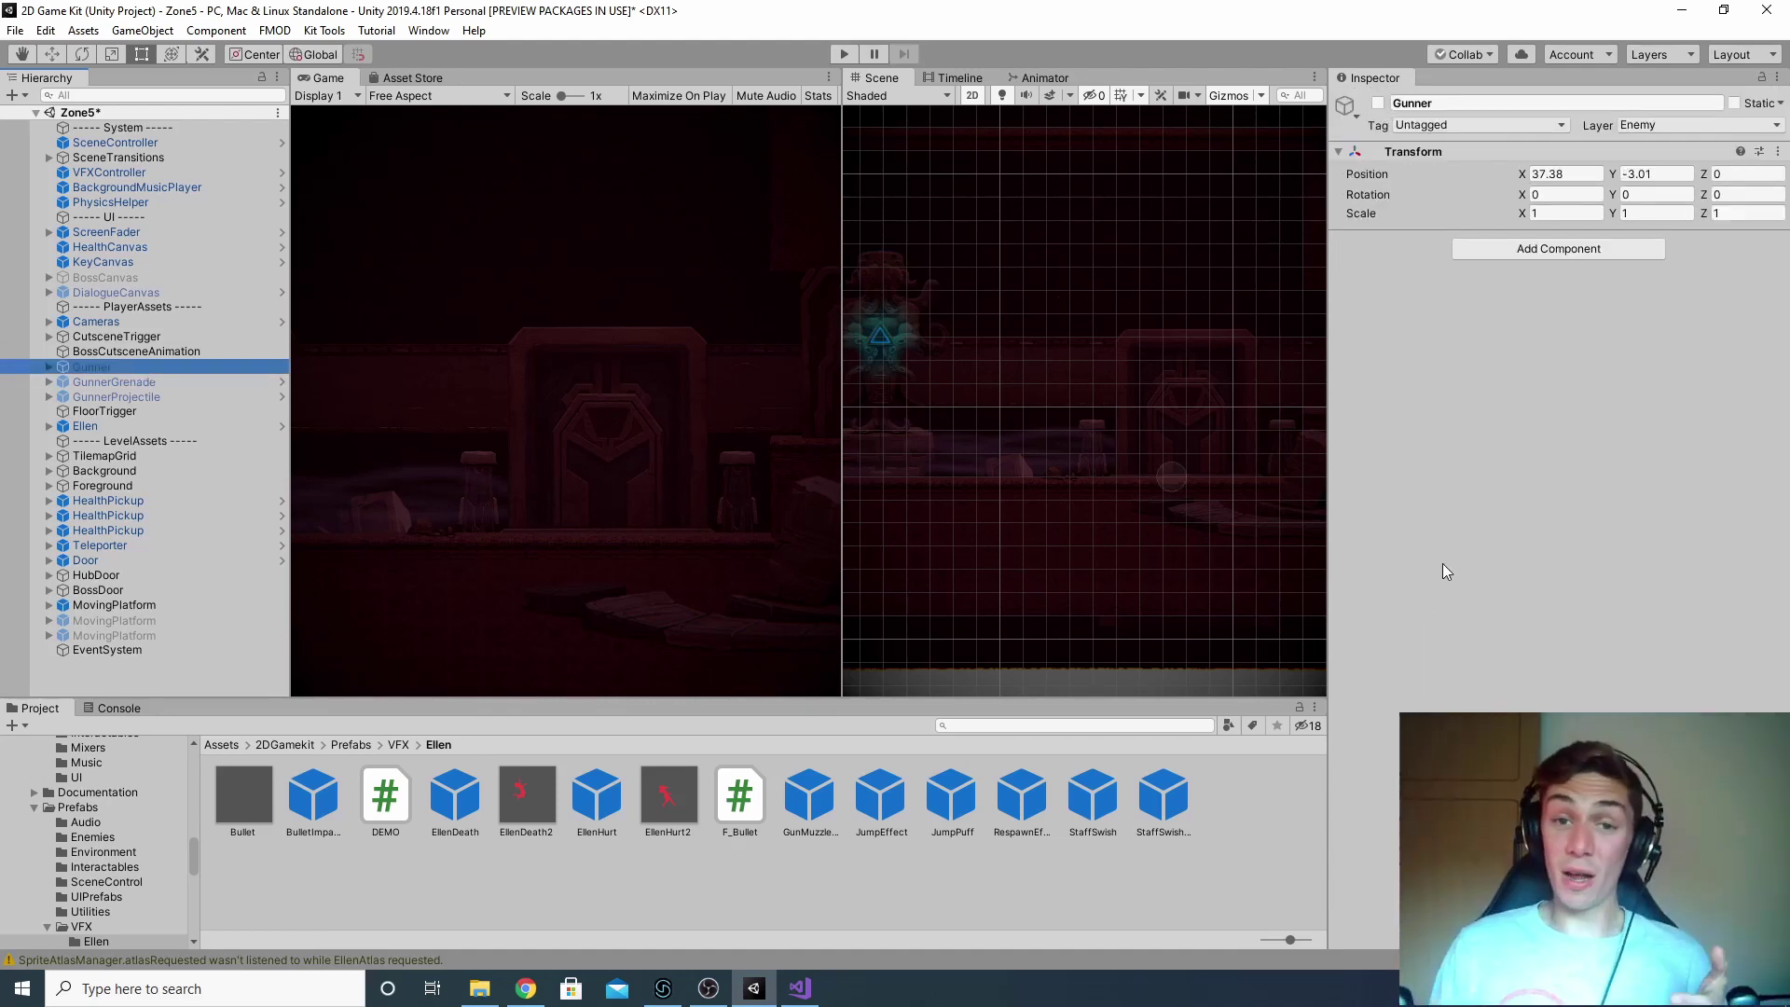
{"action": "left_click", "coordinate": [1378, 103]}
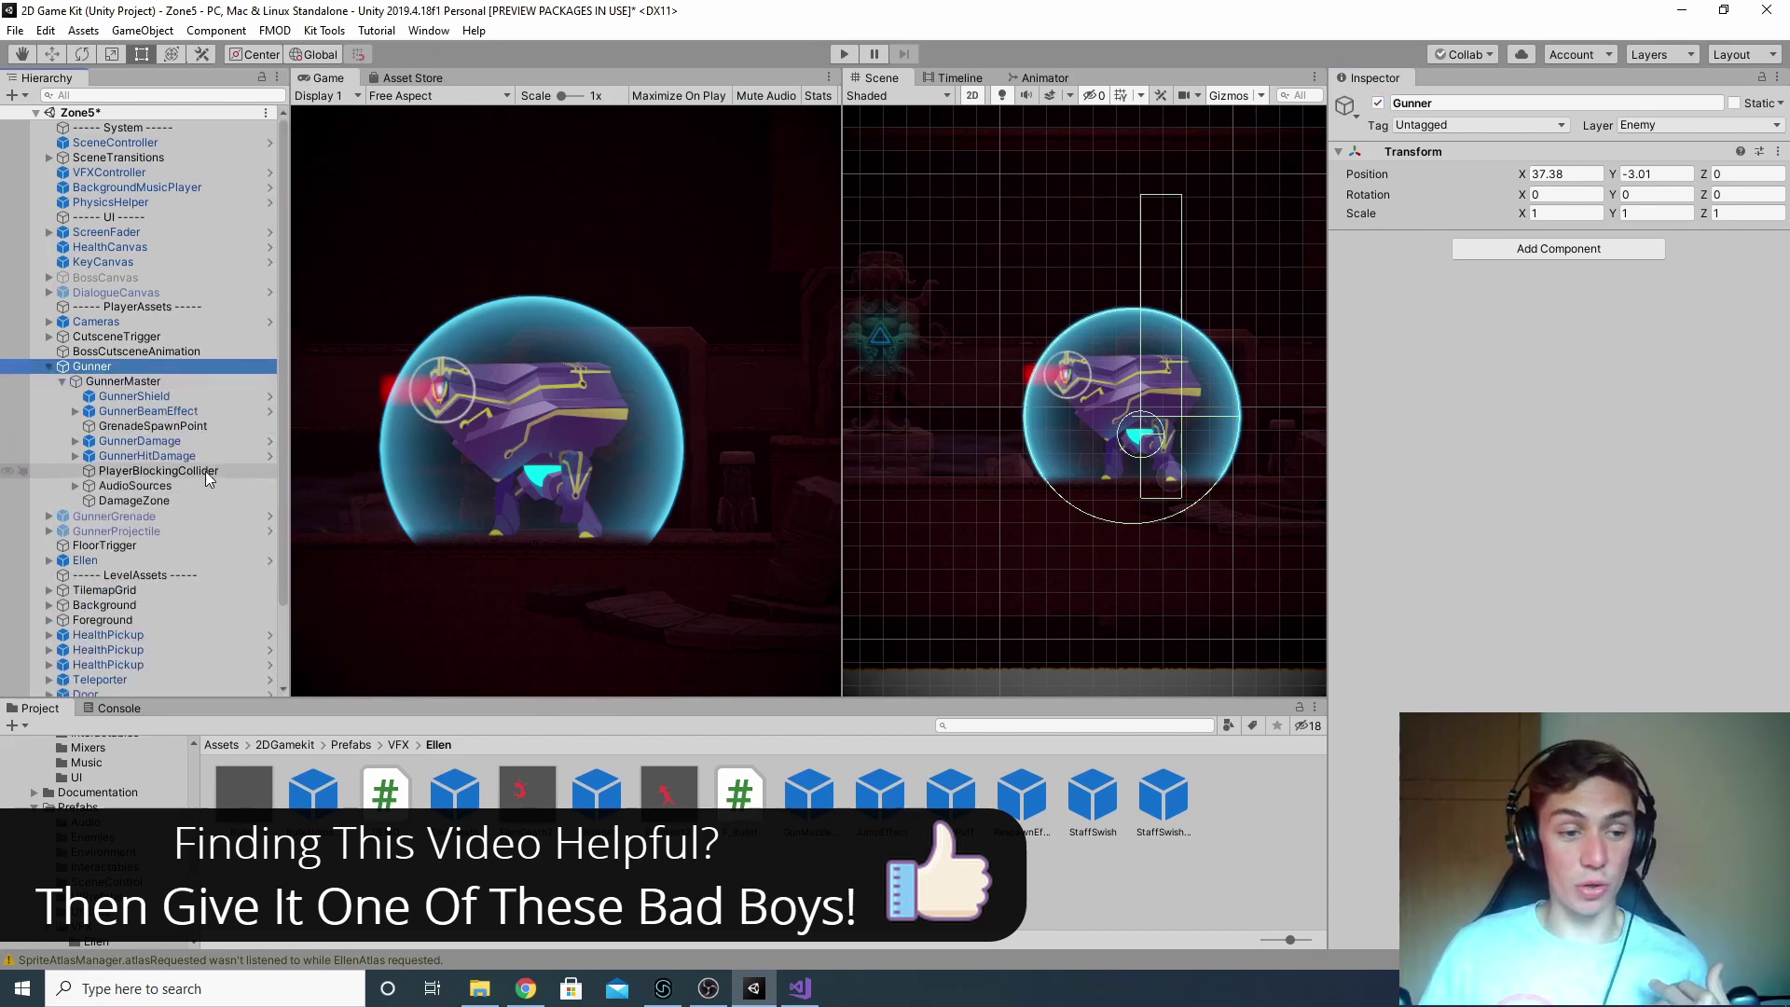
Step: Examine the components of GunnerMaster, GunnerShield and DamageZone, and frame DamageZone in the scene
{"action": "left_click", "coordinate": [170, 383]}
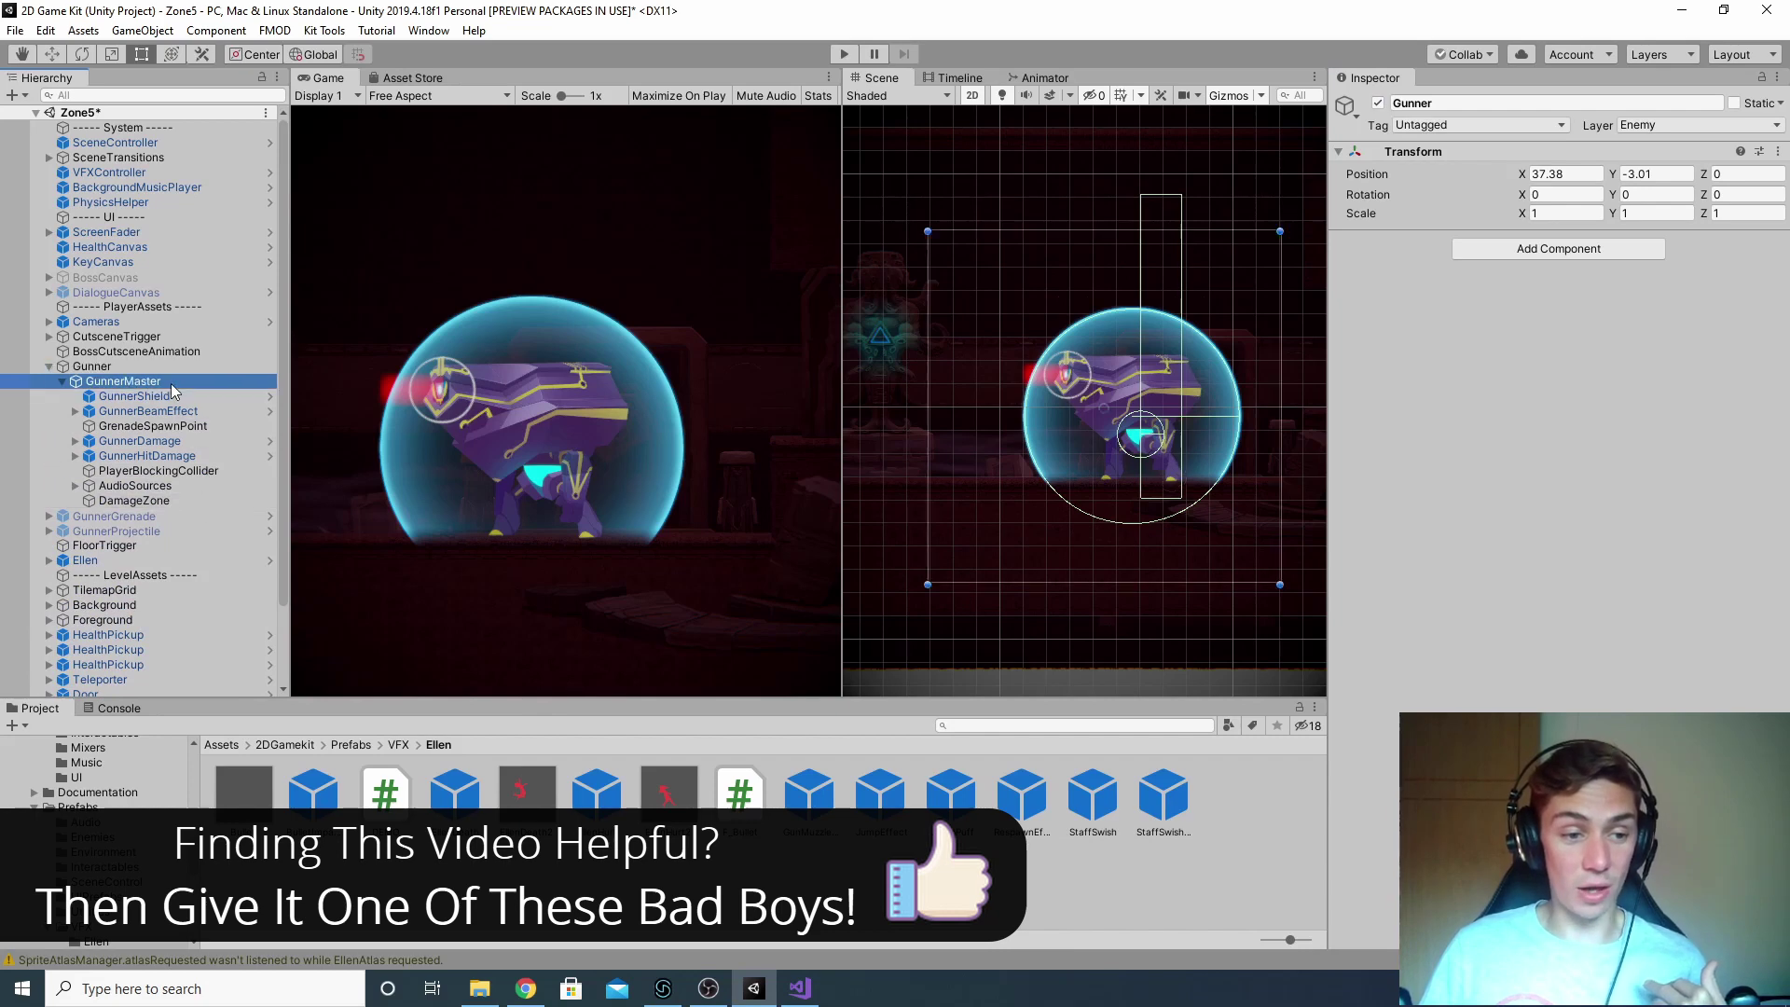
{"action": "scroll", "coordinate": [1601, 381], "scroll_direction": "down", "scroll_amount": 5}
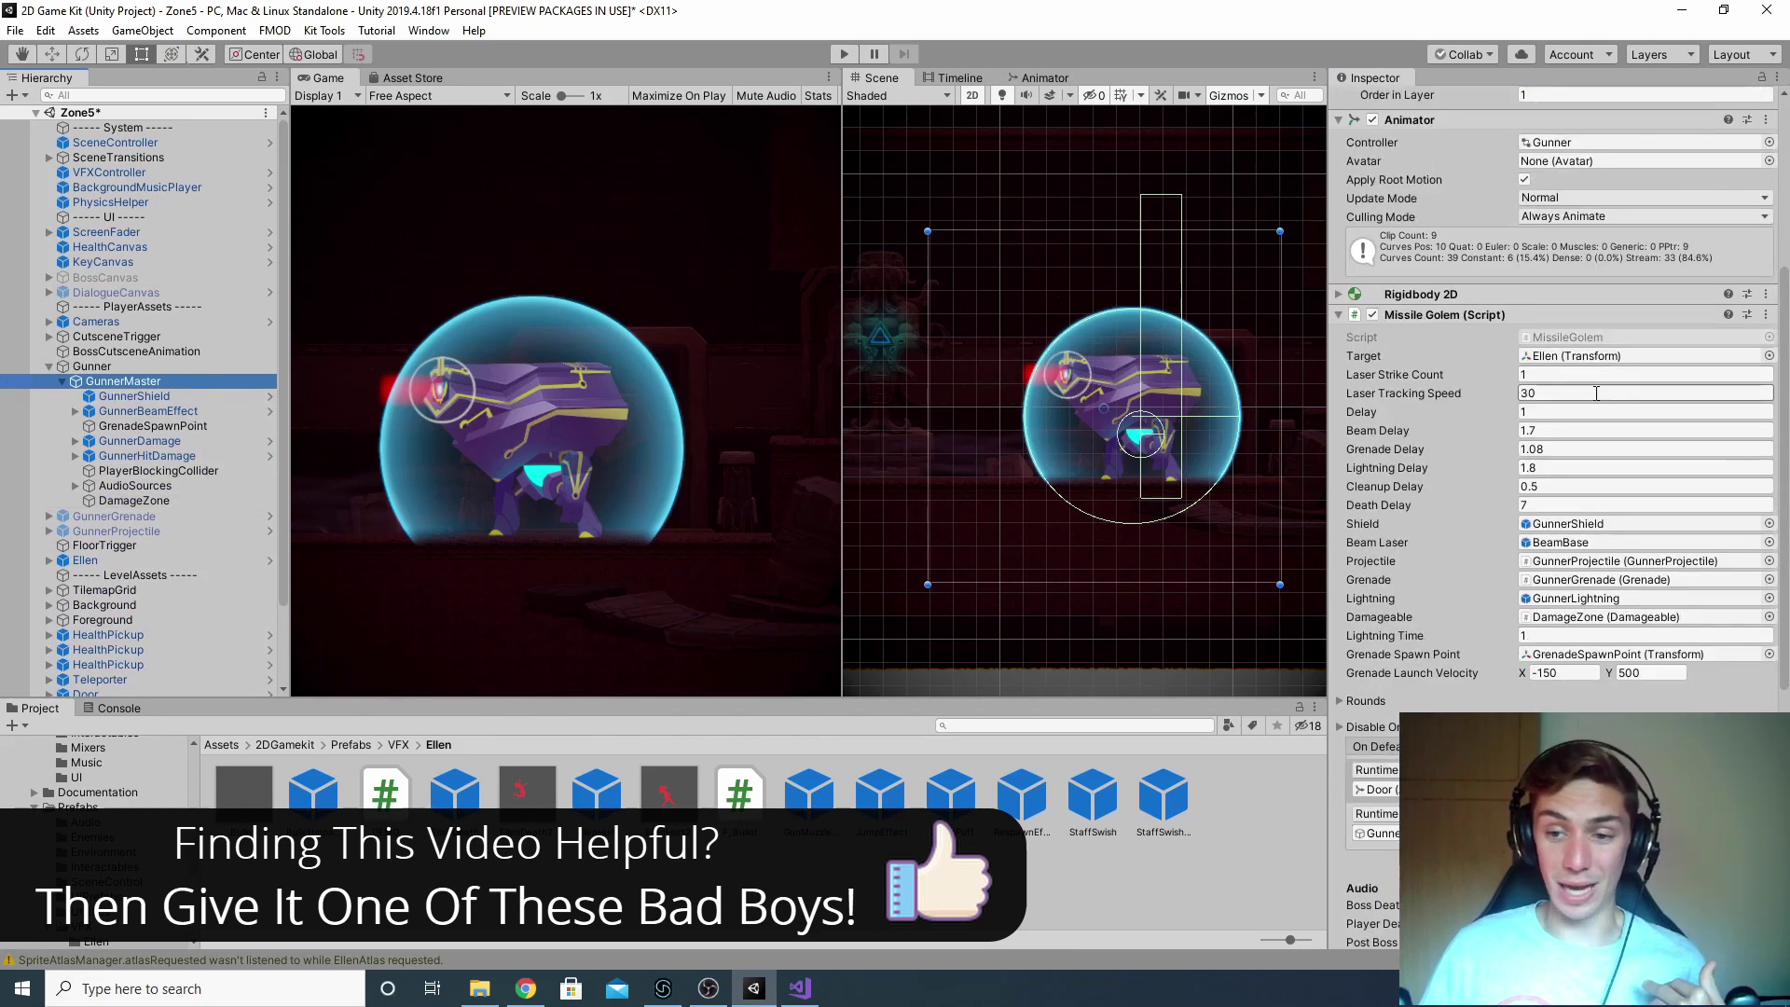
{"action": "scroll", "coordinate": [1585, 397], "scroll_direction": "down", "scroll_amount": 5}
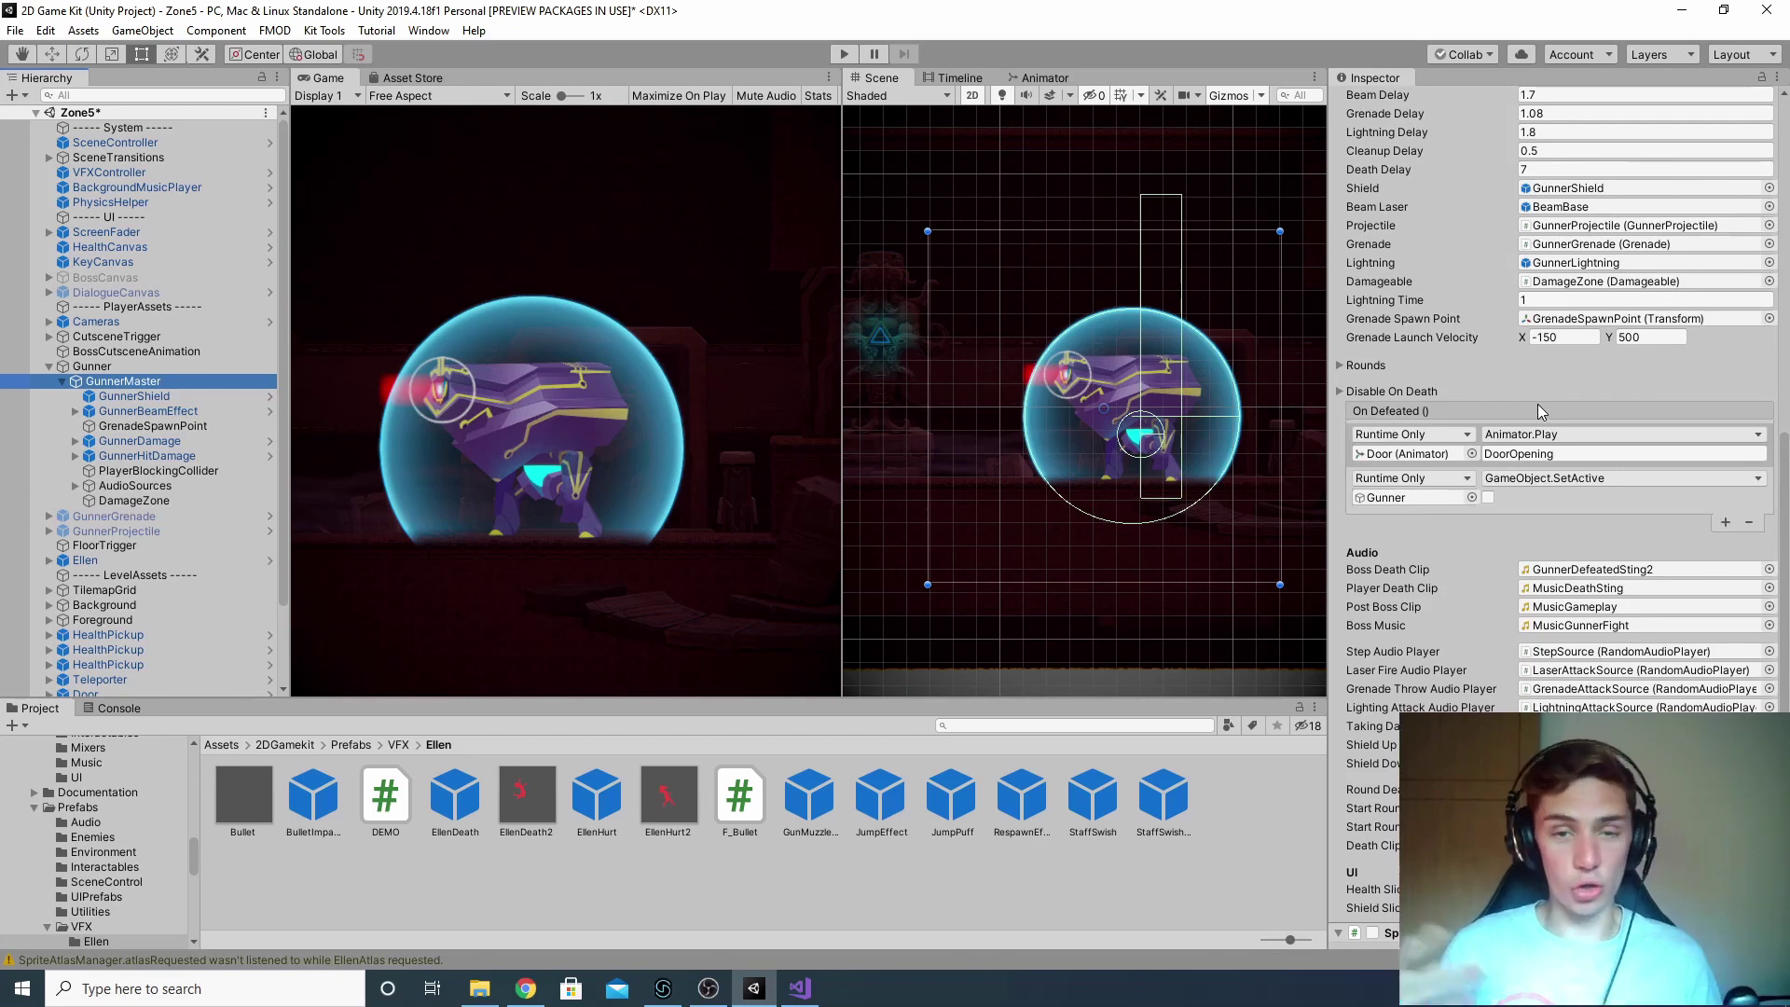
{"action": "scroll", "coordinate": [1520, 406], "scroll_direction": "up", "scroll_amount": 3}
{"action": "scroll", "coordinate": [1502, 412], "scroll_direction": "up", "scroll_amount": 8}
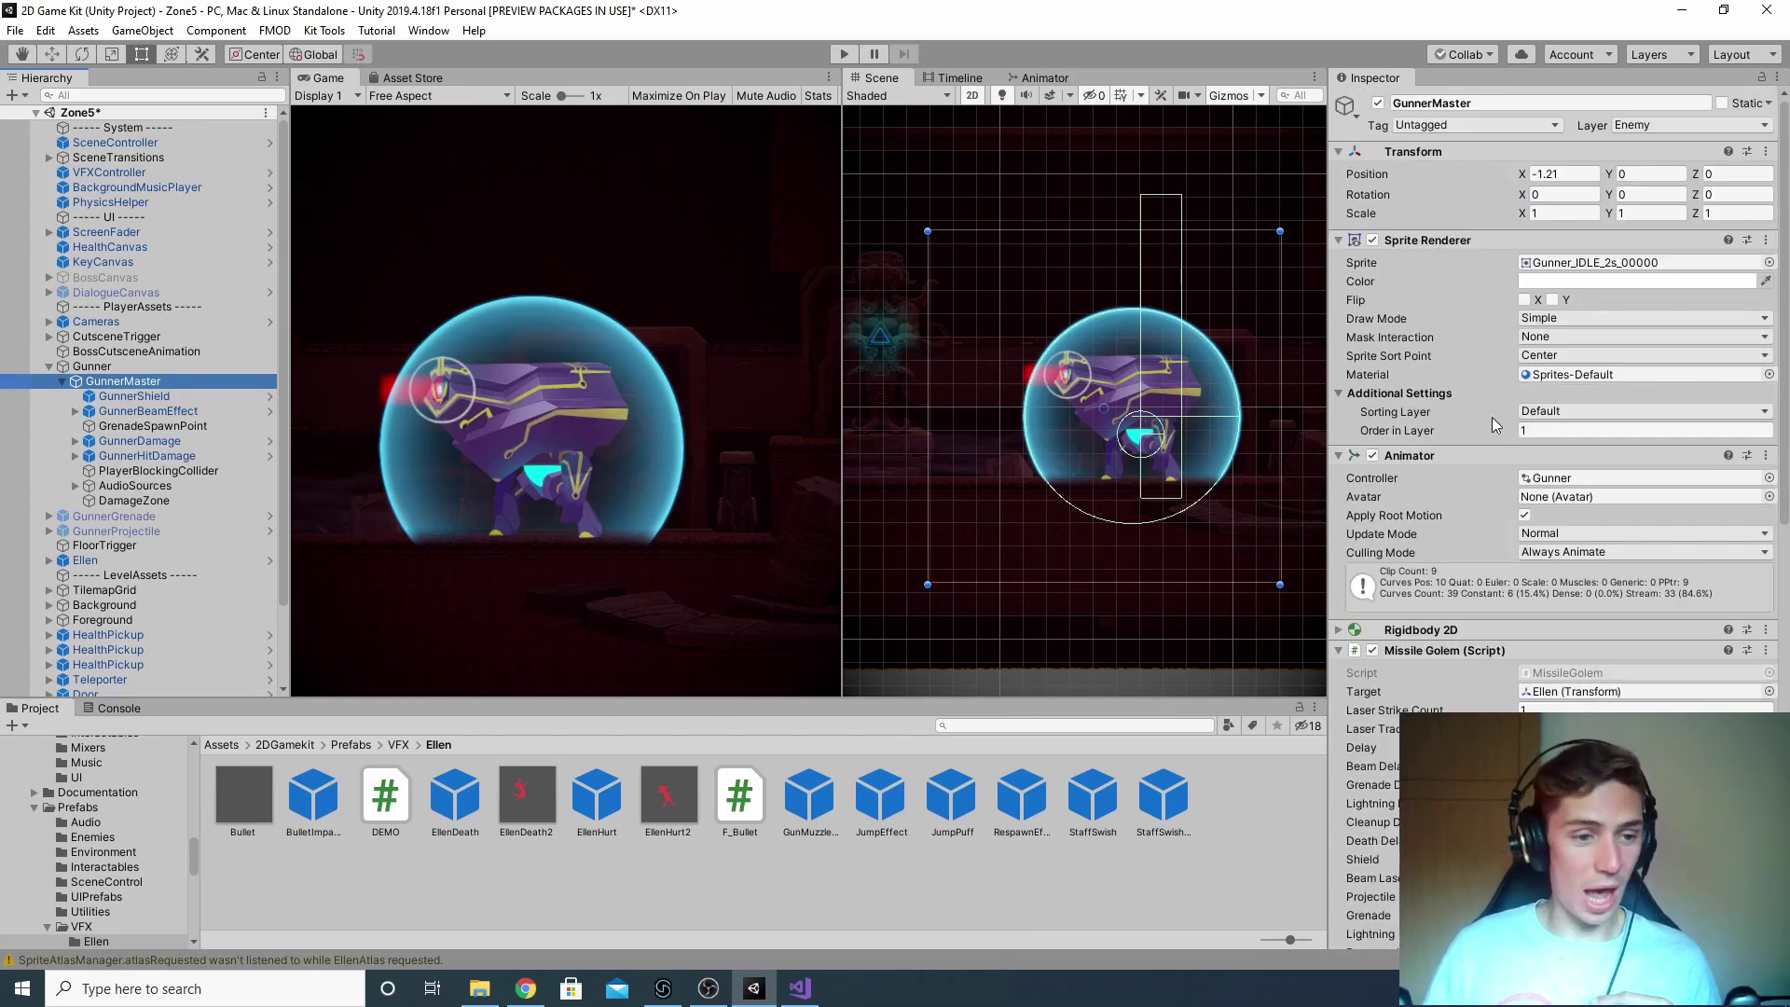
{"action": "left_click", "coordinate": [182, 395]}
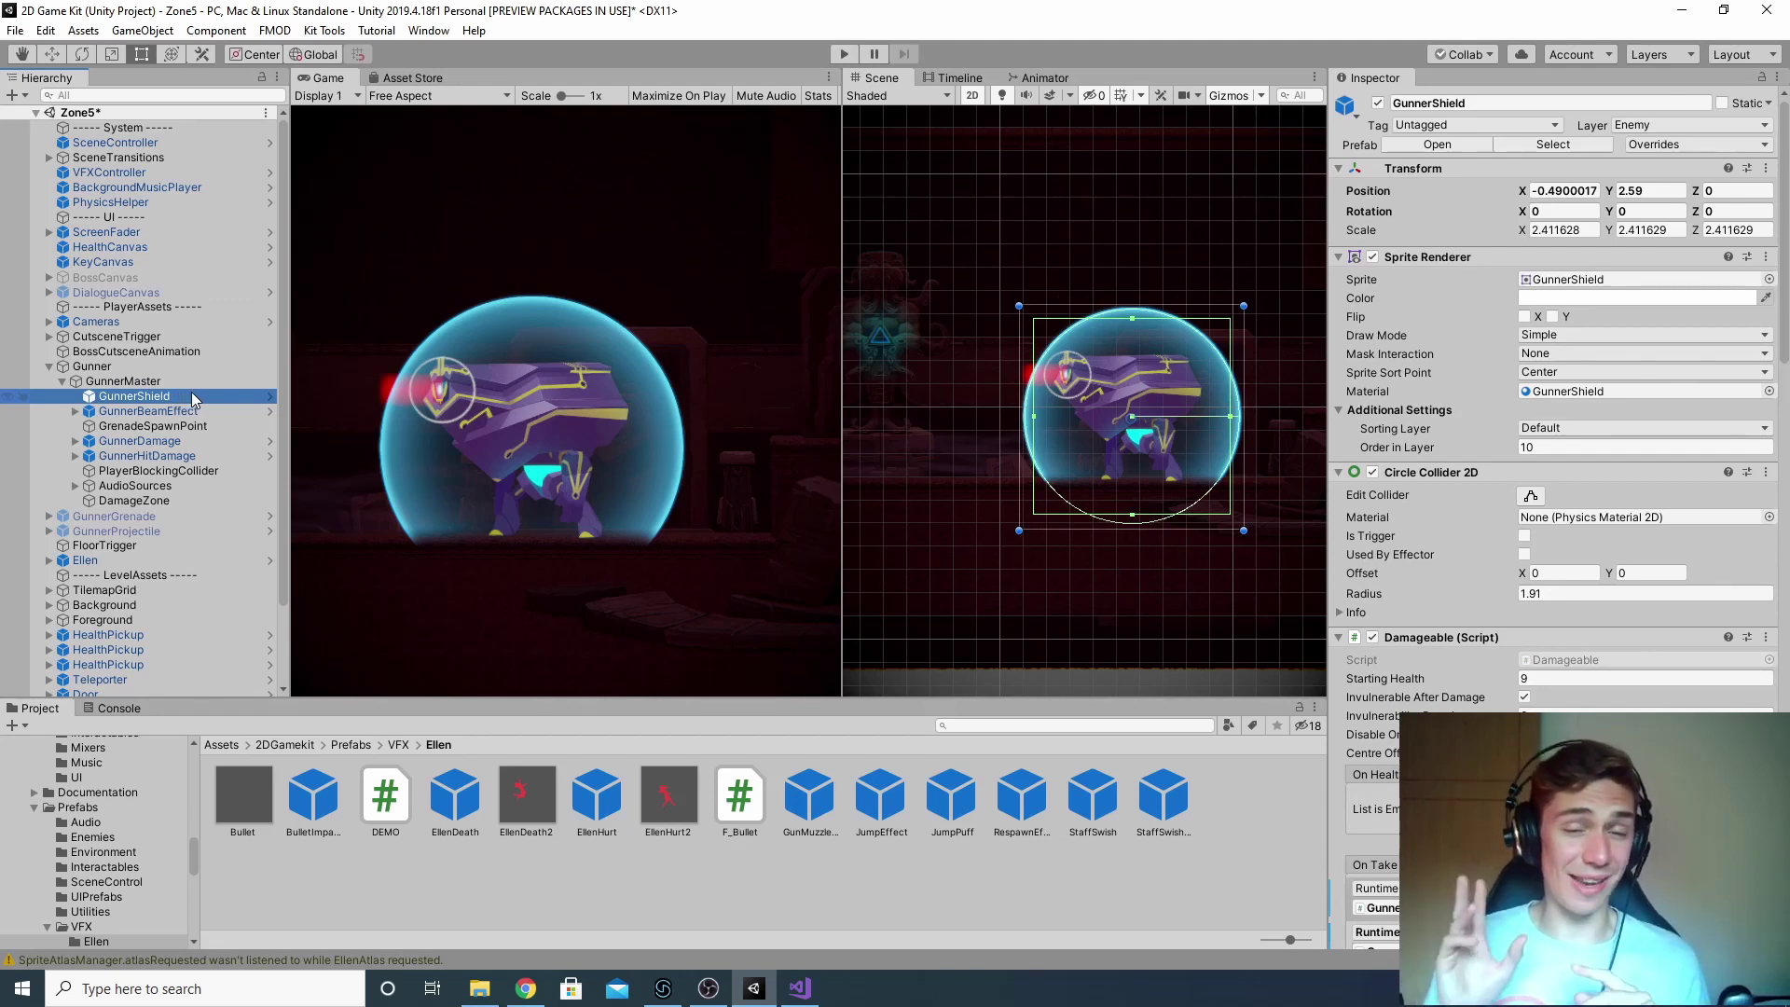
{"action": "left_click", "coordinate": [177, 503]}
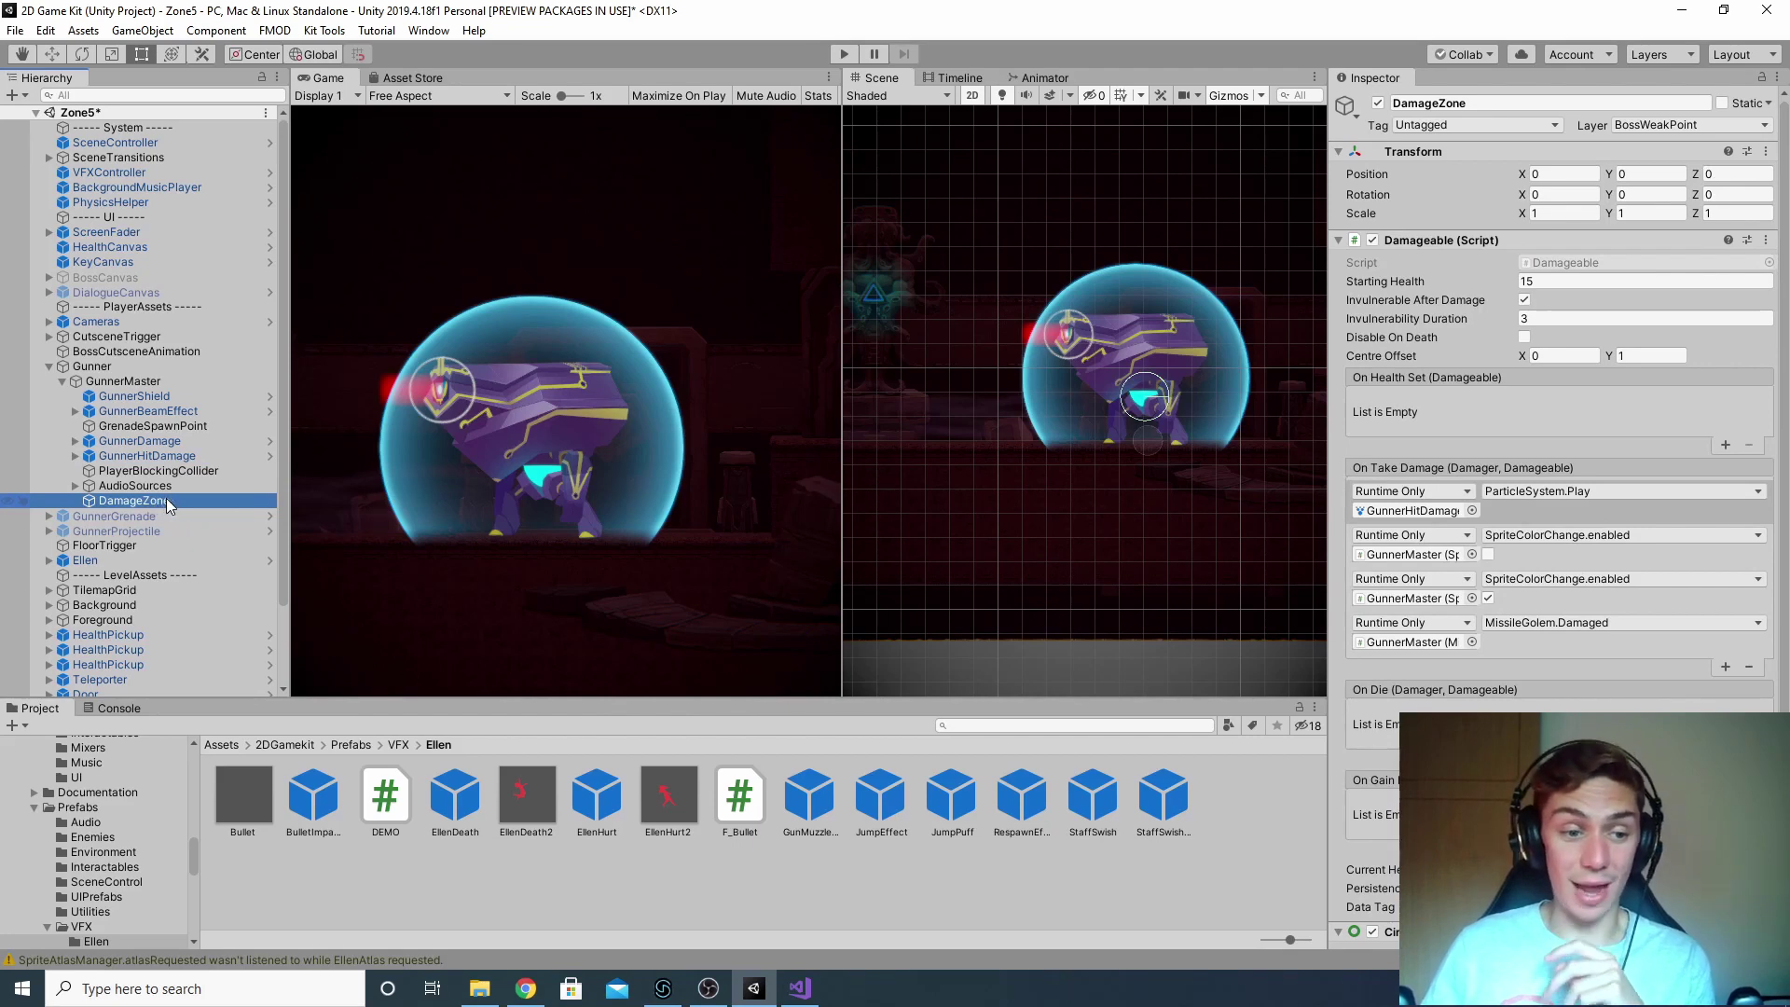
{"action": "key", "text": "f"}
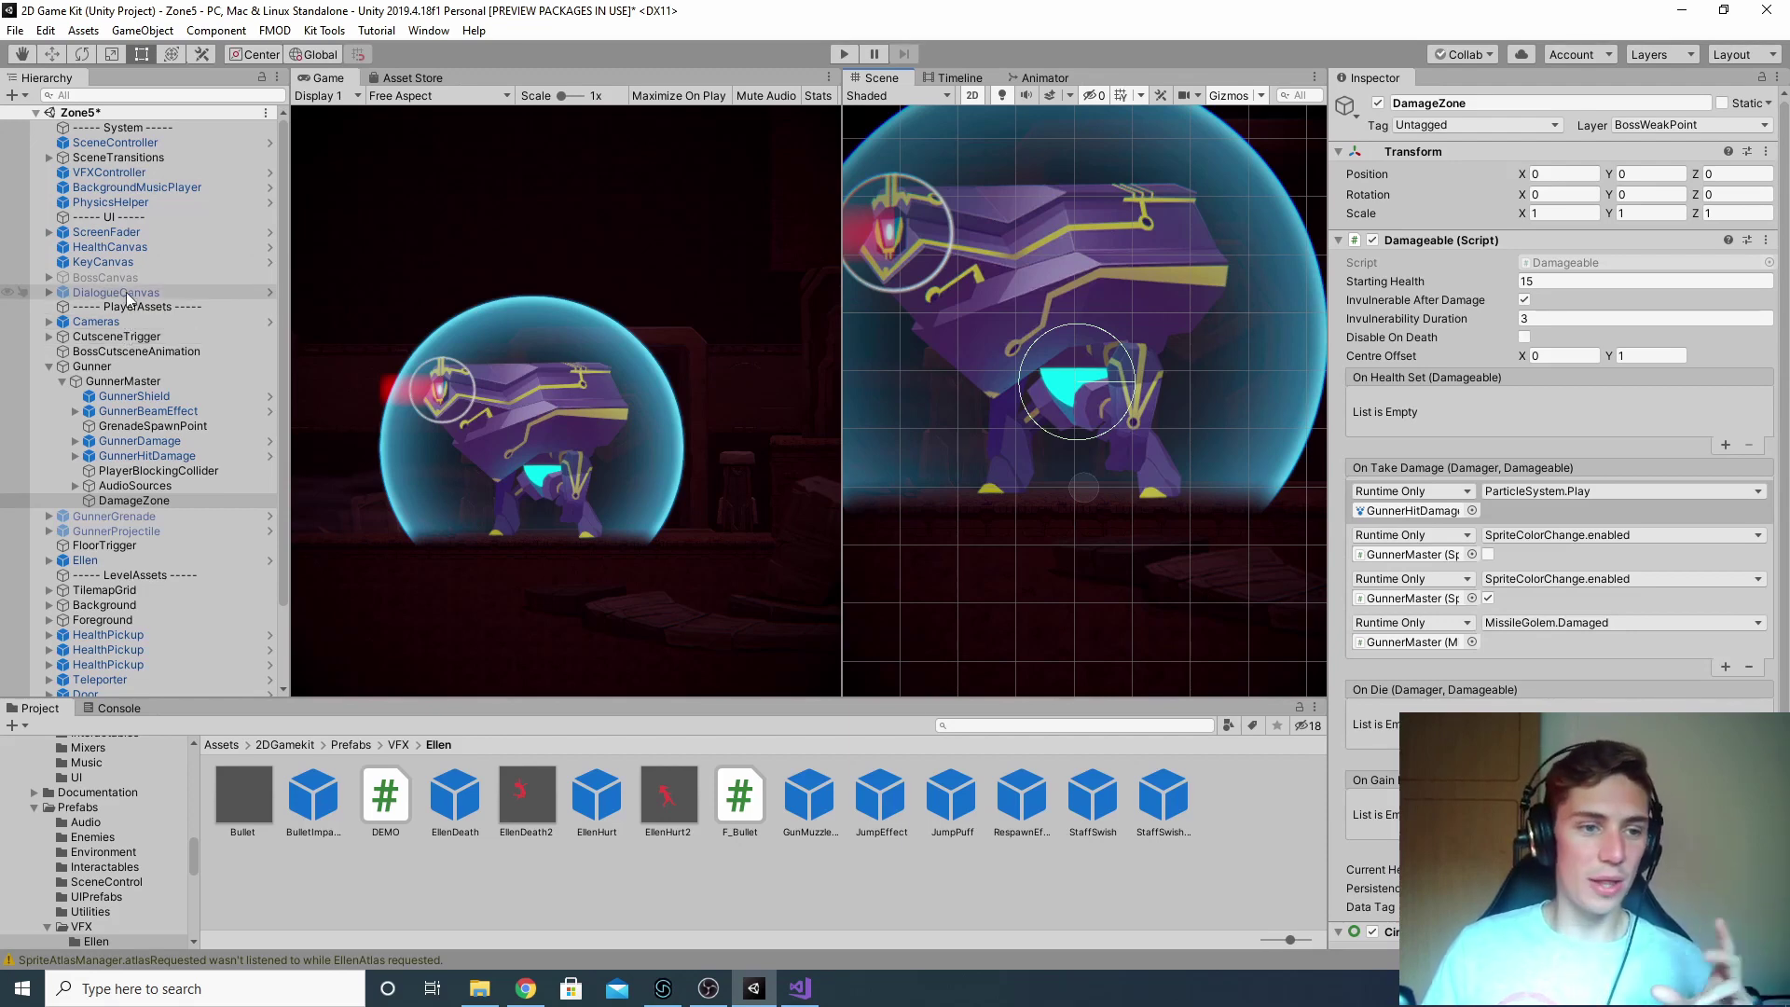
{"action": "left_click_drag", "start_coordinate": [110, 233], "coordinate": [383, 334]}
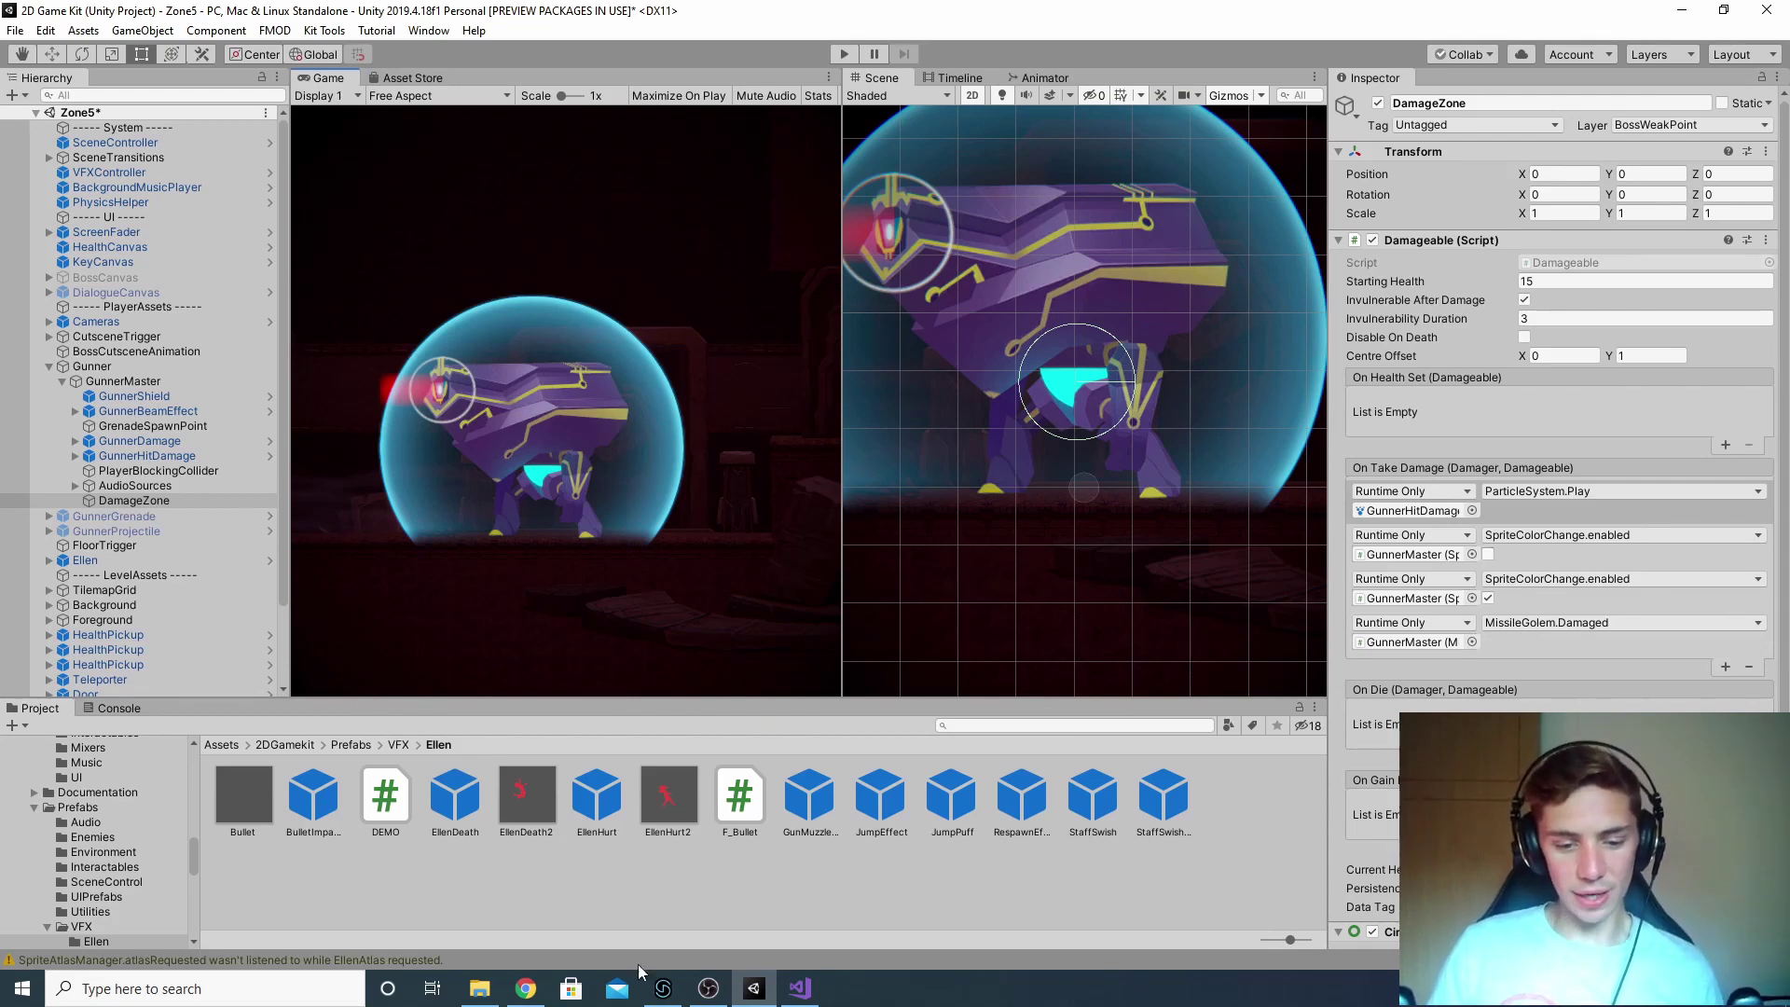
Step: Switch to FMOD Studio and open the Take Damage event of the Gunner enemy
{"action": "left_click", "coordinate": [663, 989]}
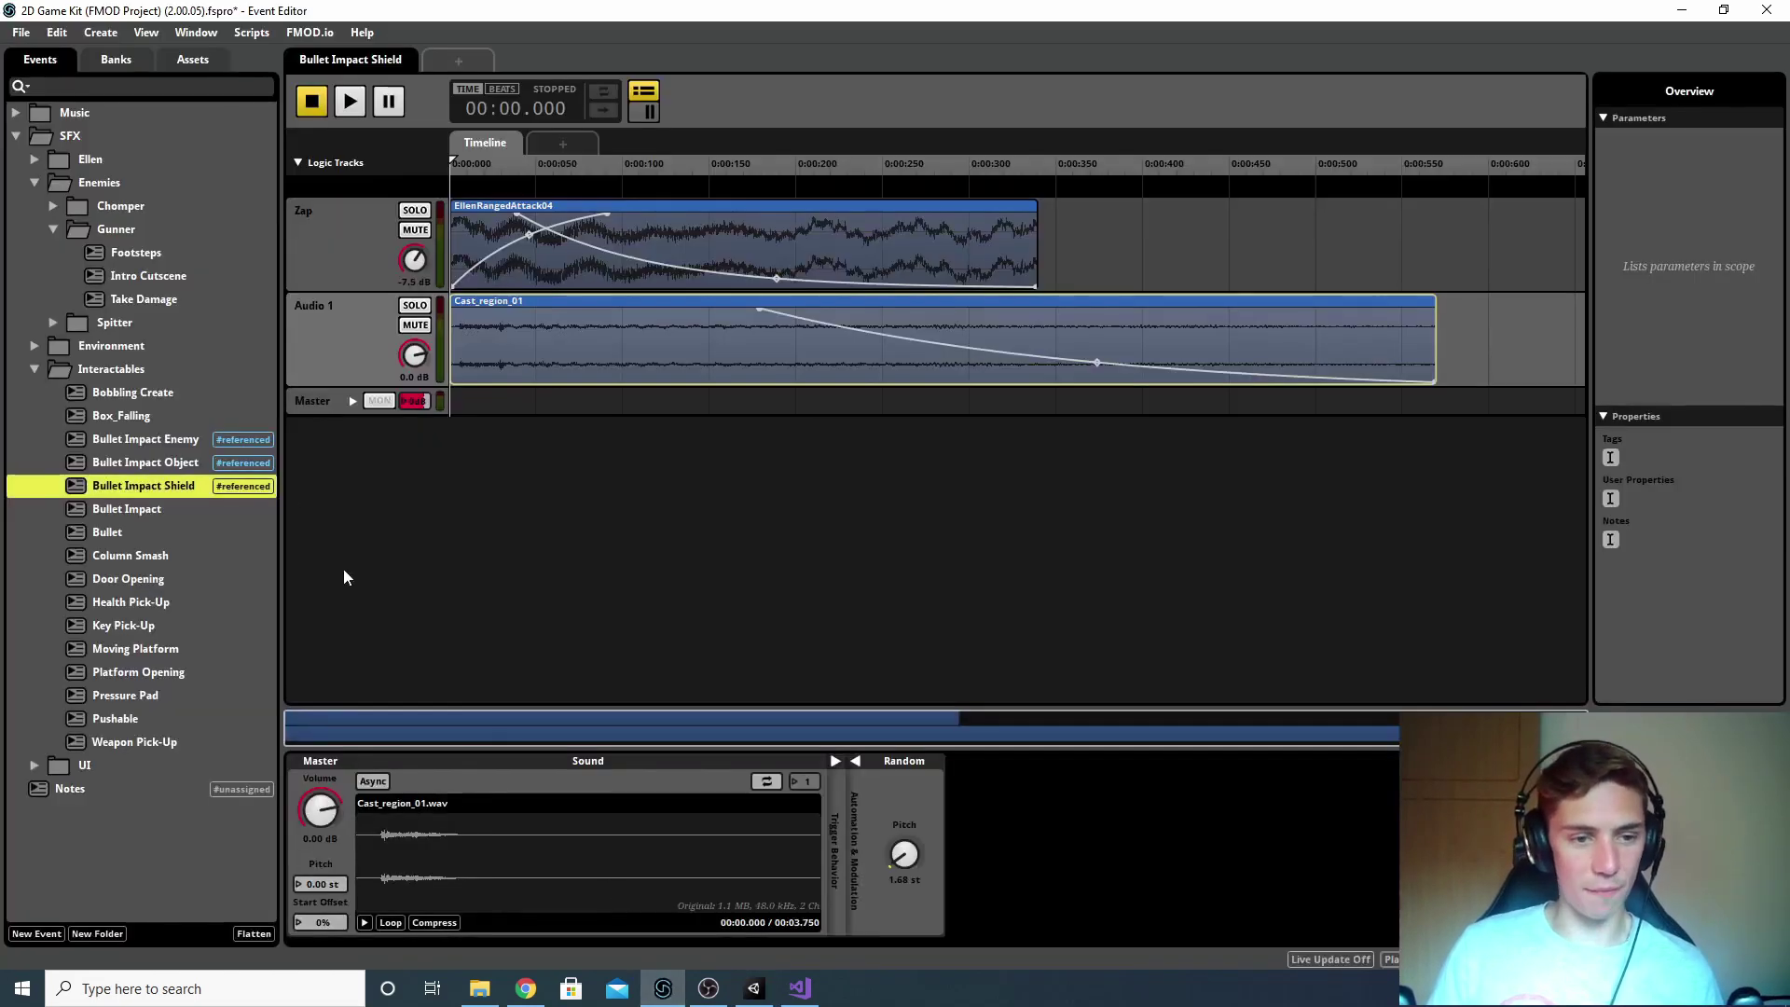
{"action": "left_click", "coordinate": [121, 233]}
{"action": "left_click", "coordinate": [144, 277]}
{"action": "left_click", "coordinate": [155, 297]}
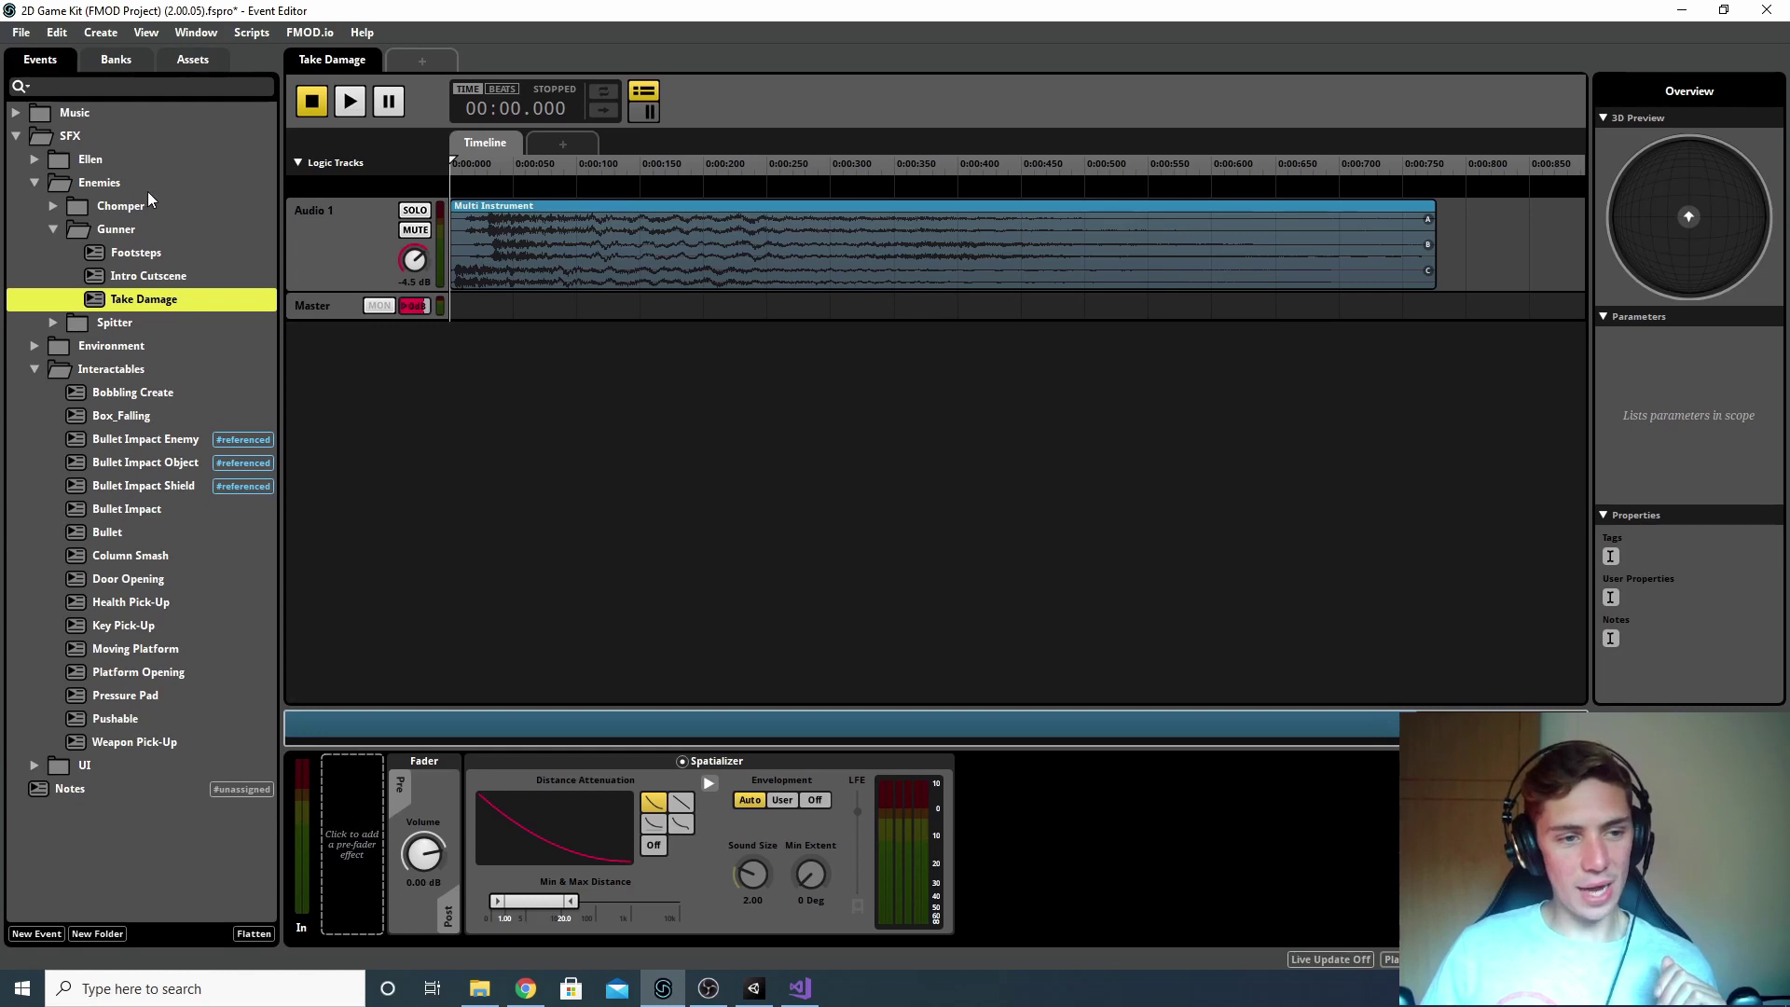
{"action": "right_click", "coordinate": [127, 233]}
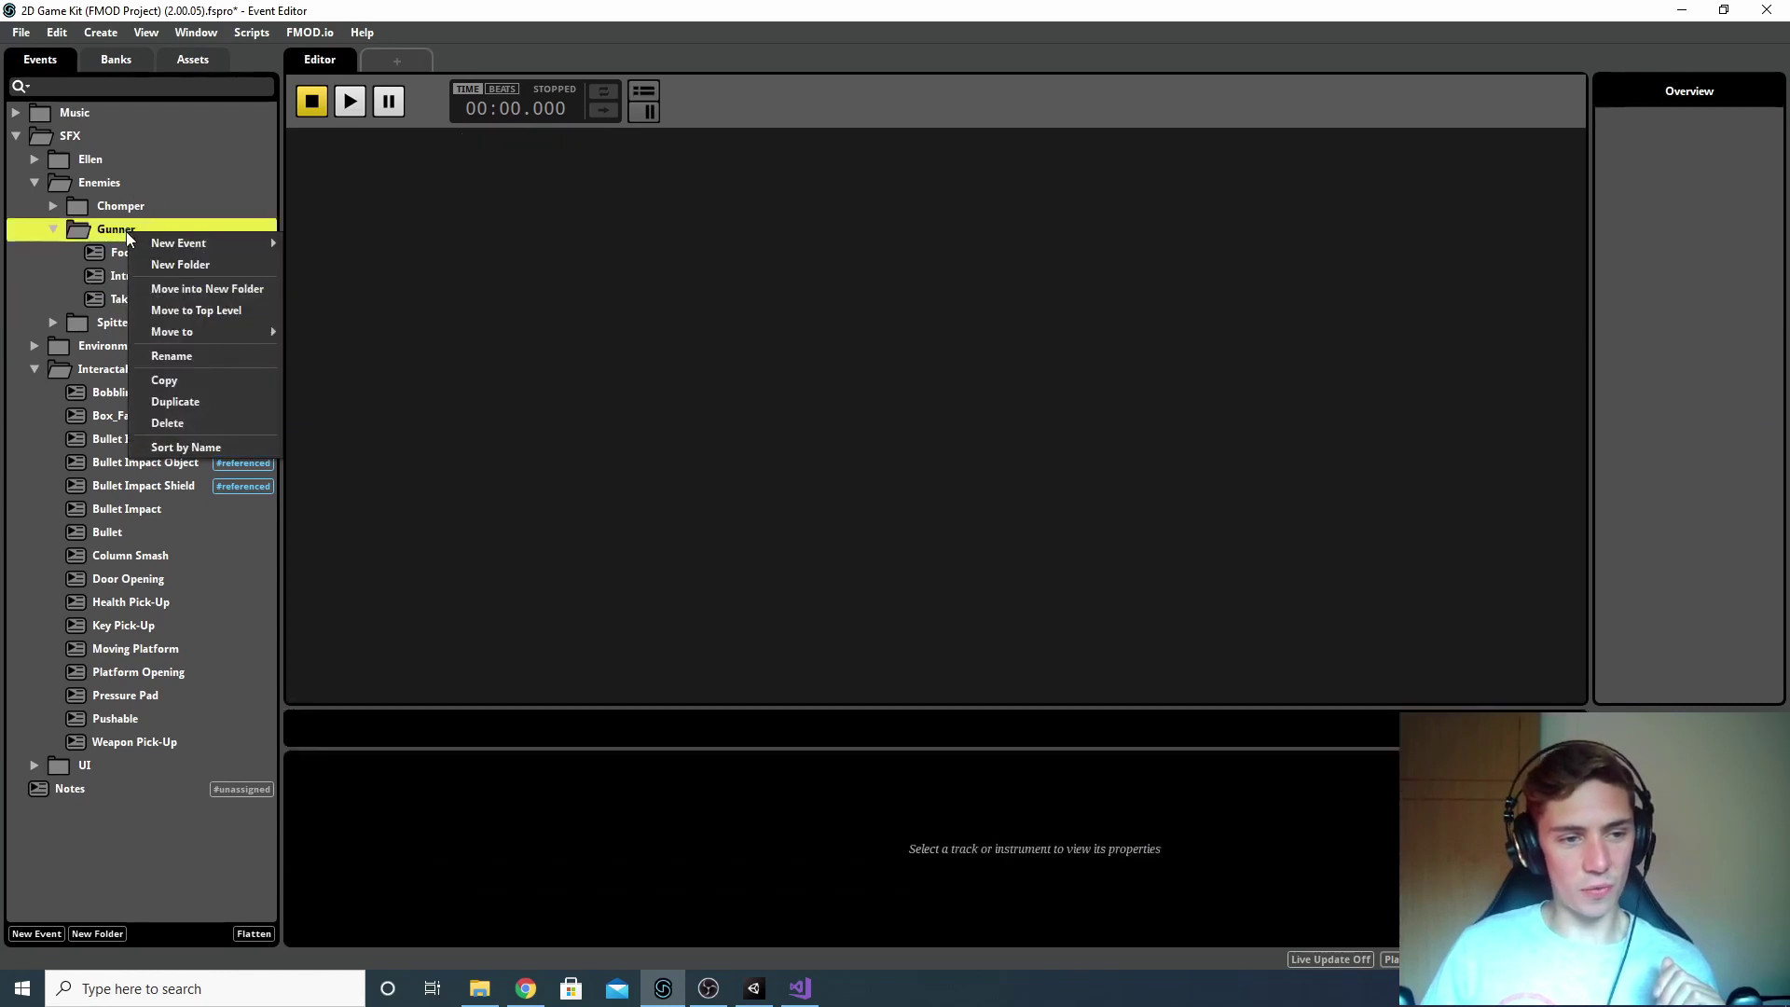
{"action": "mouse_move", "coordinate": [187, 243]}
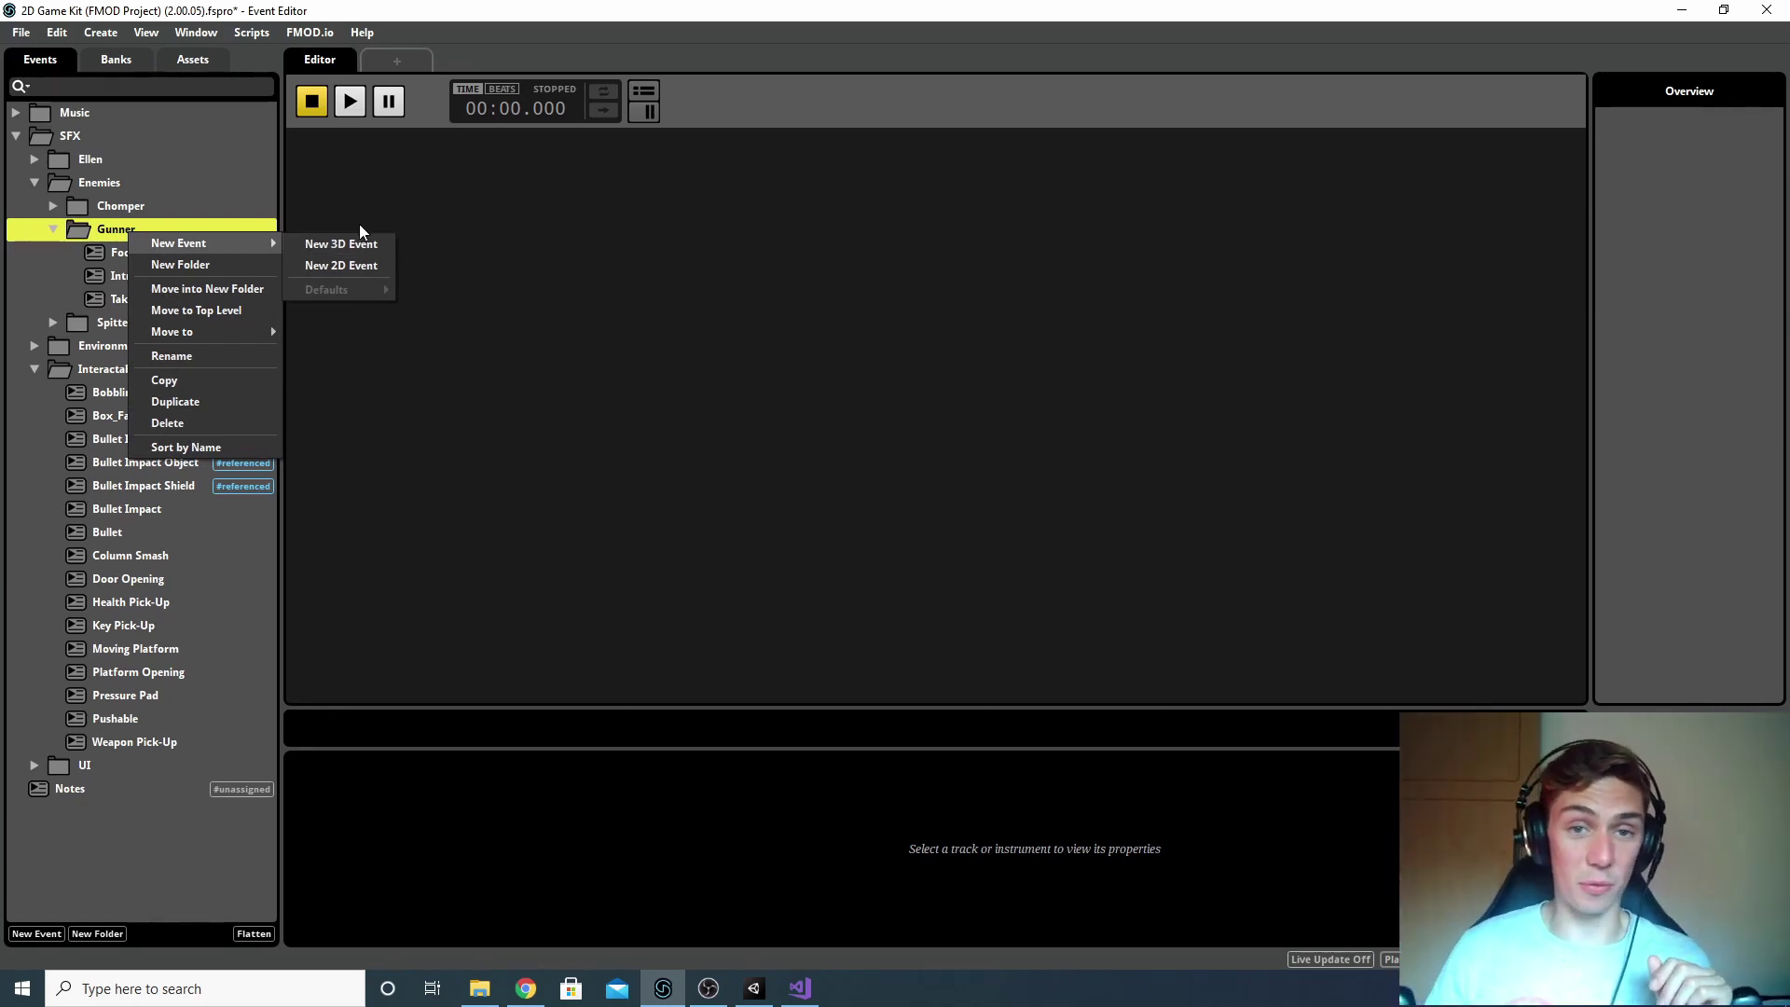
{"action": "left_click", "coordinate": [779, 317]}
Step: Add a second audio track to the Gunner's Take Damage event
{"action": "left_click", "coordinate": [172, 299]}
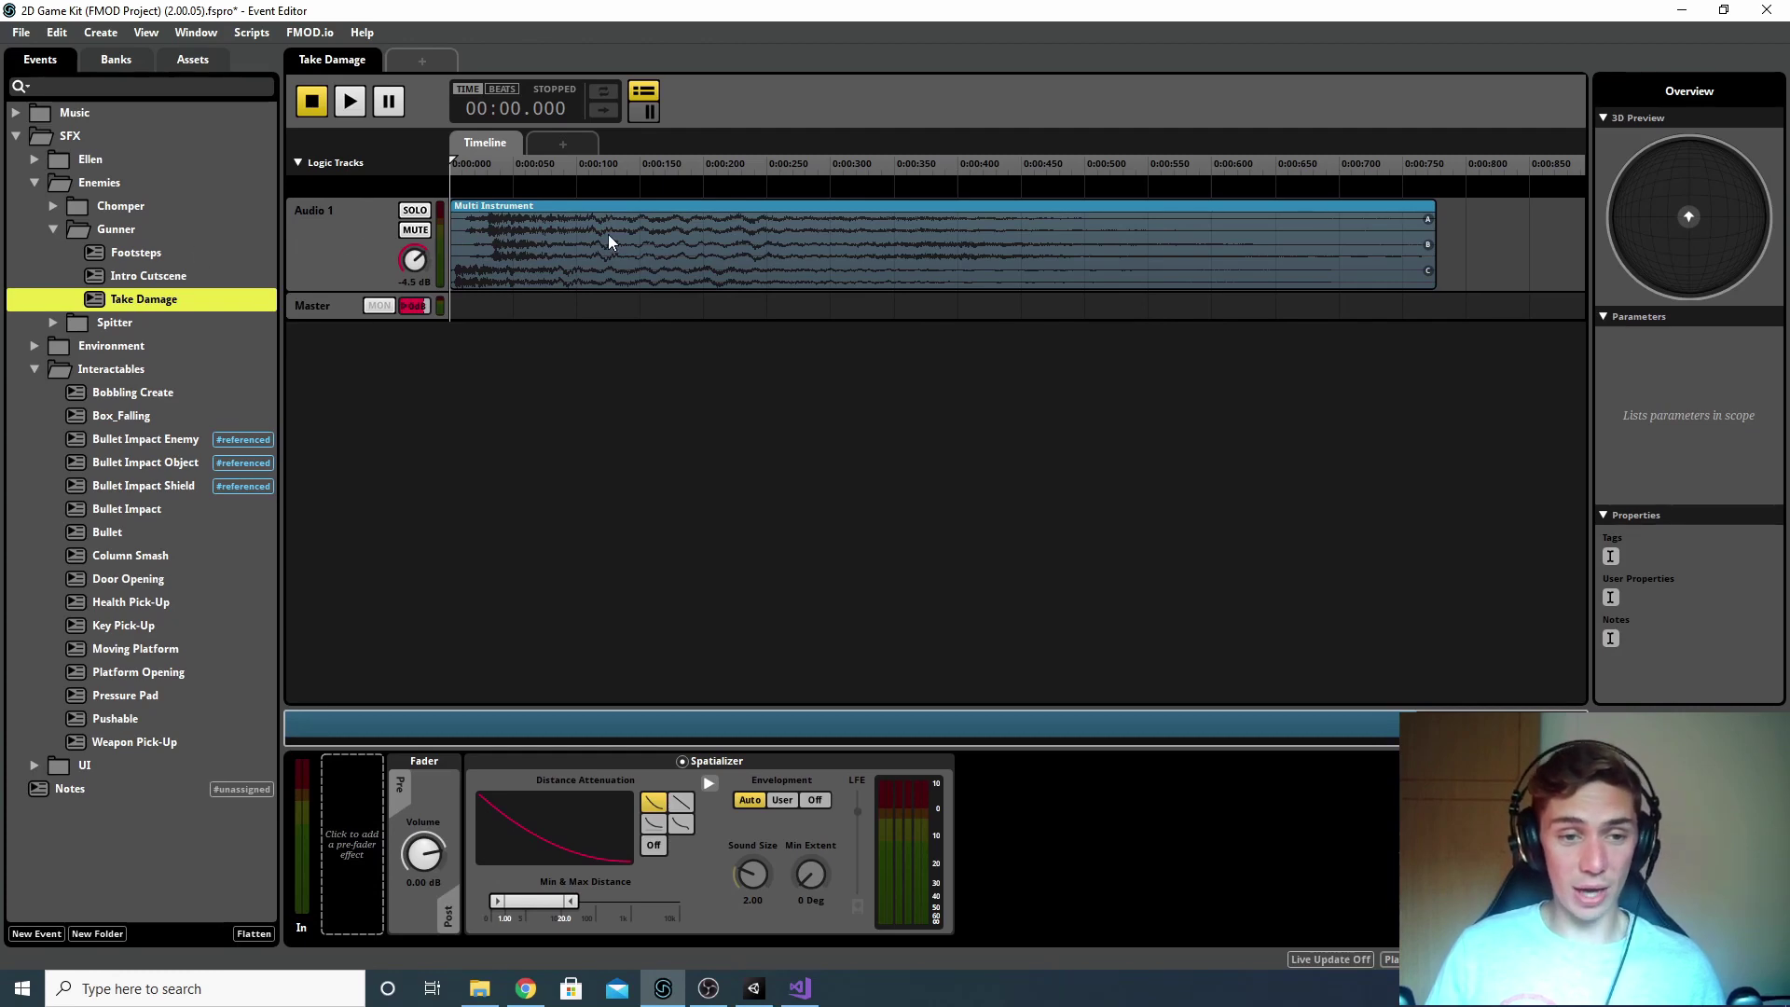
{"action": "right_click", "coordinate": [355, 246]}
{"action": "left_click", "coordinate": [417, 253]}
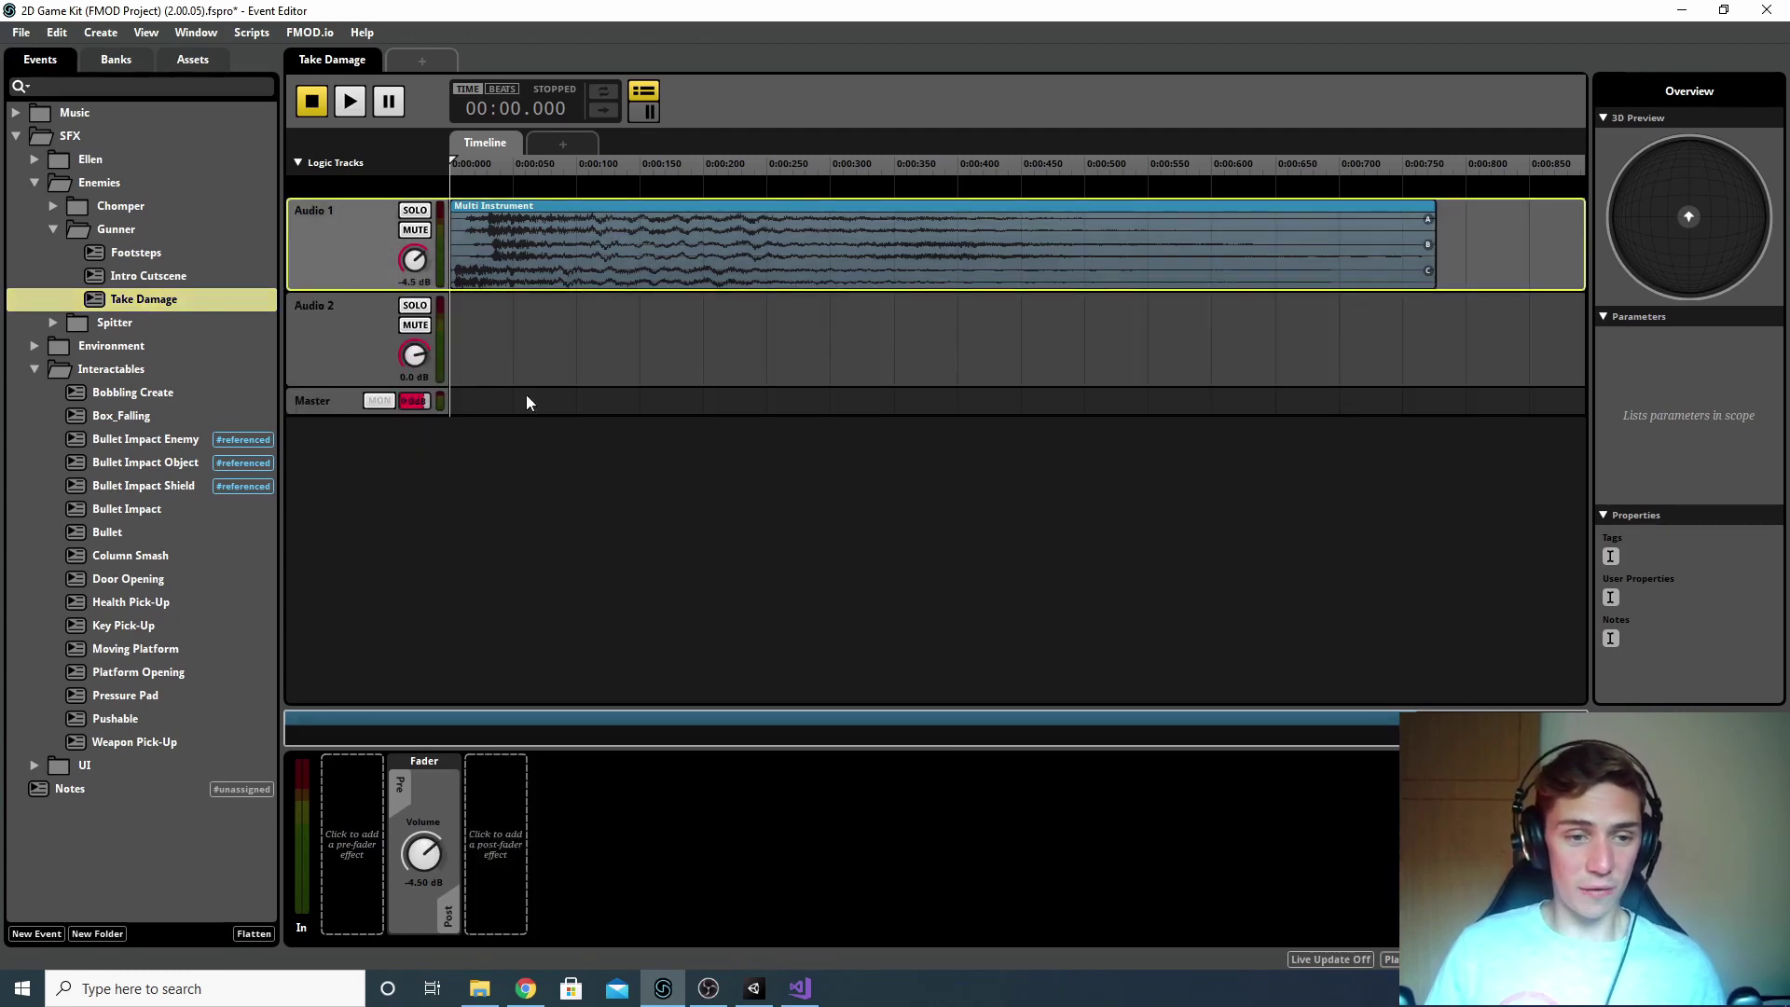
{"action": "right_click", "coordinate": [631, 339]}
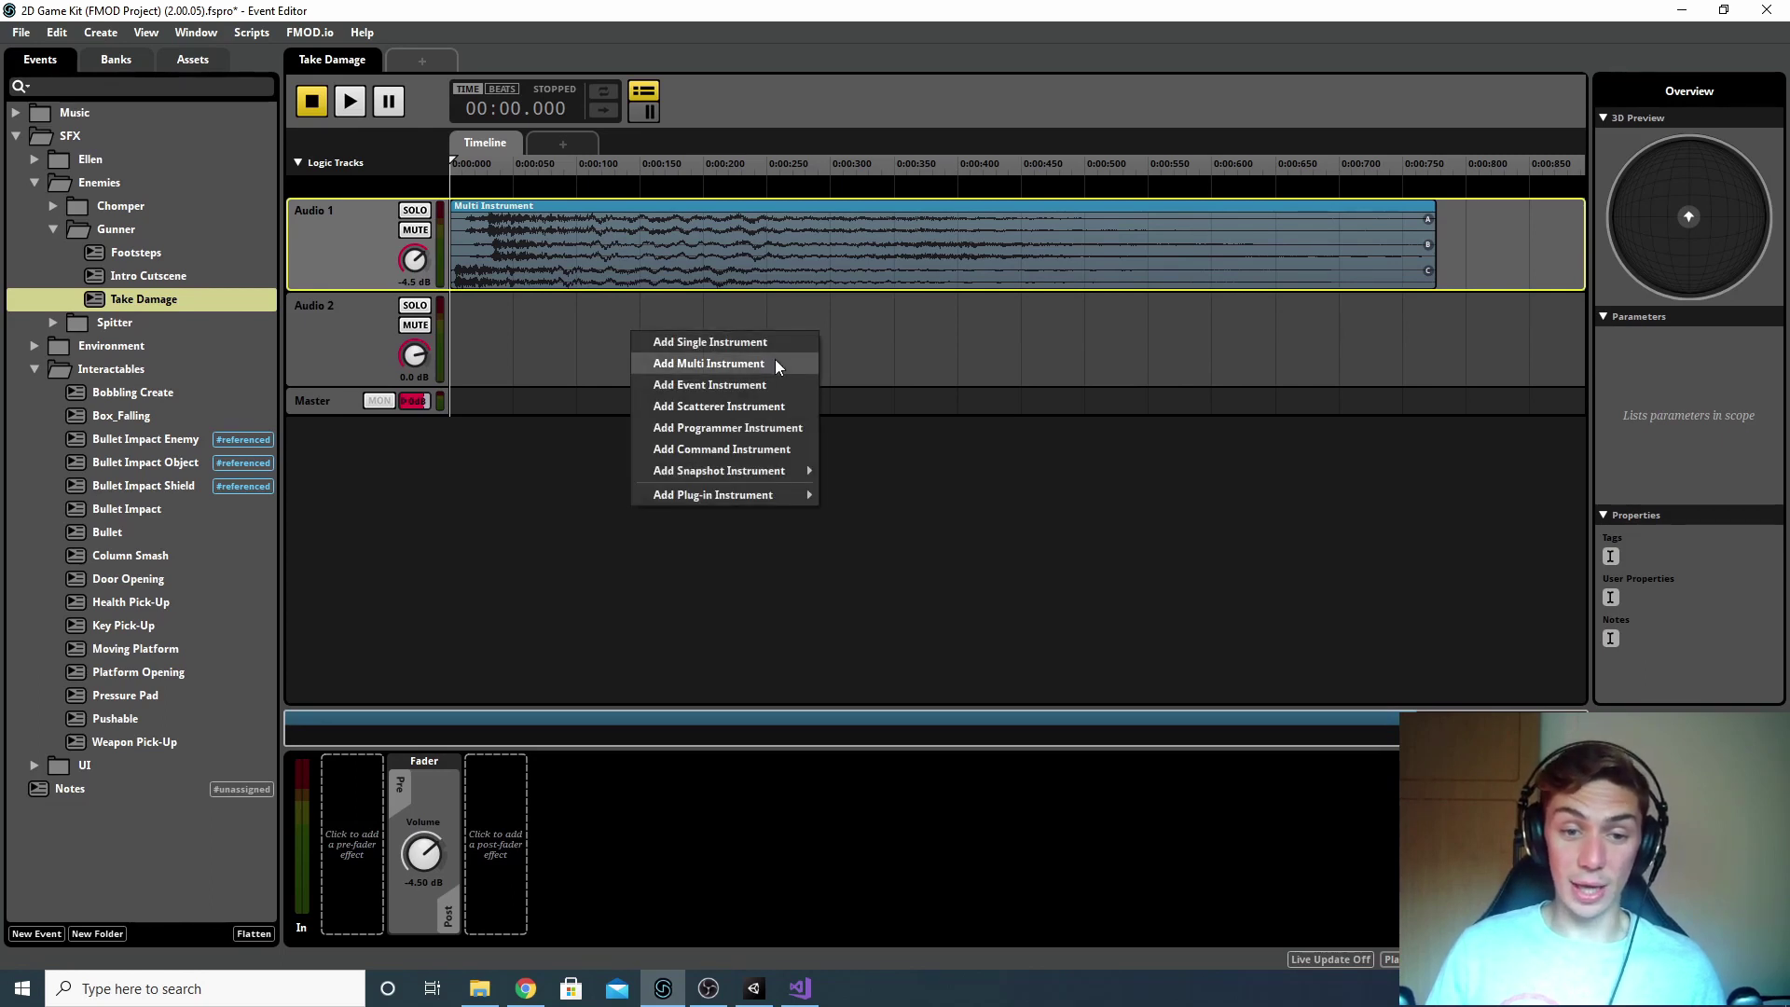
{"action": "left_click", "coordinate": [899, 344]}
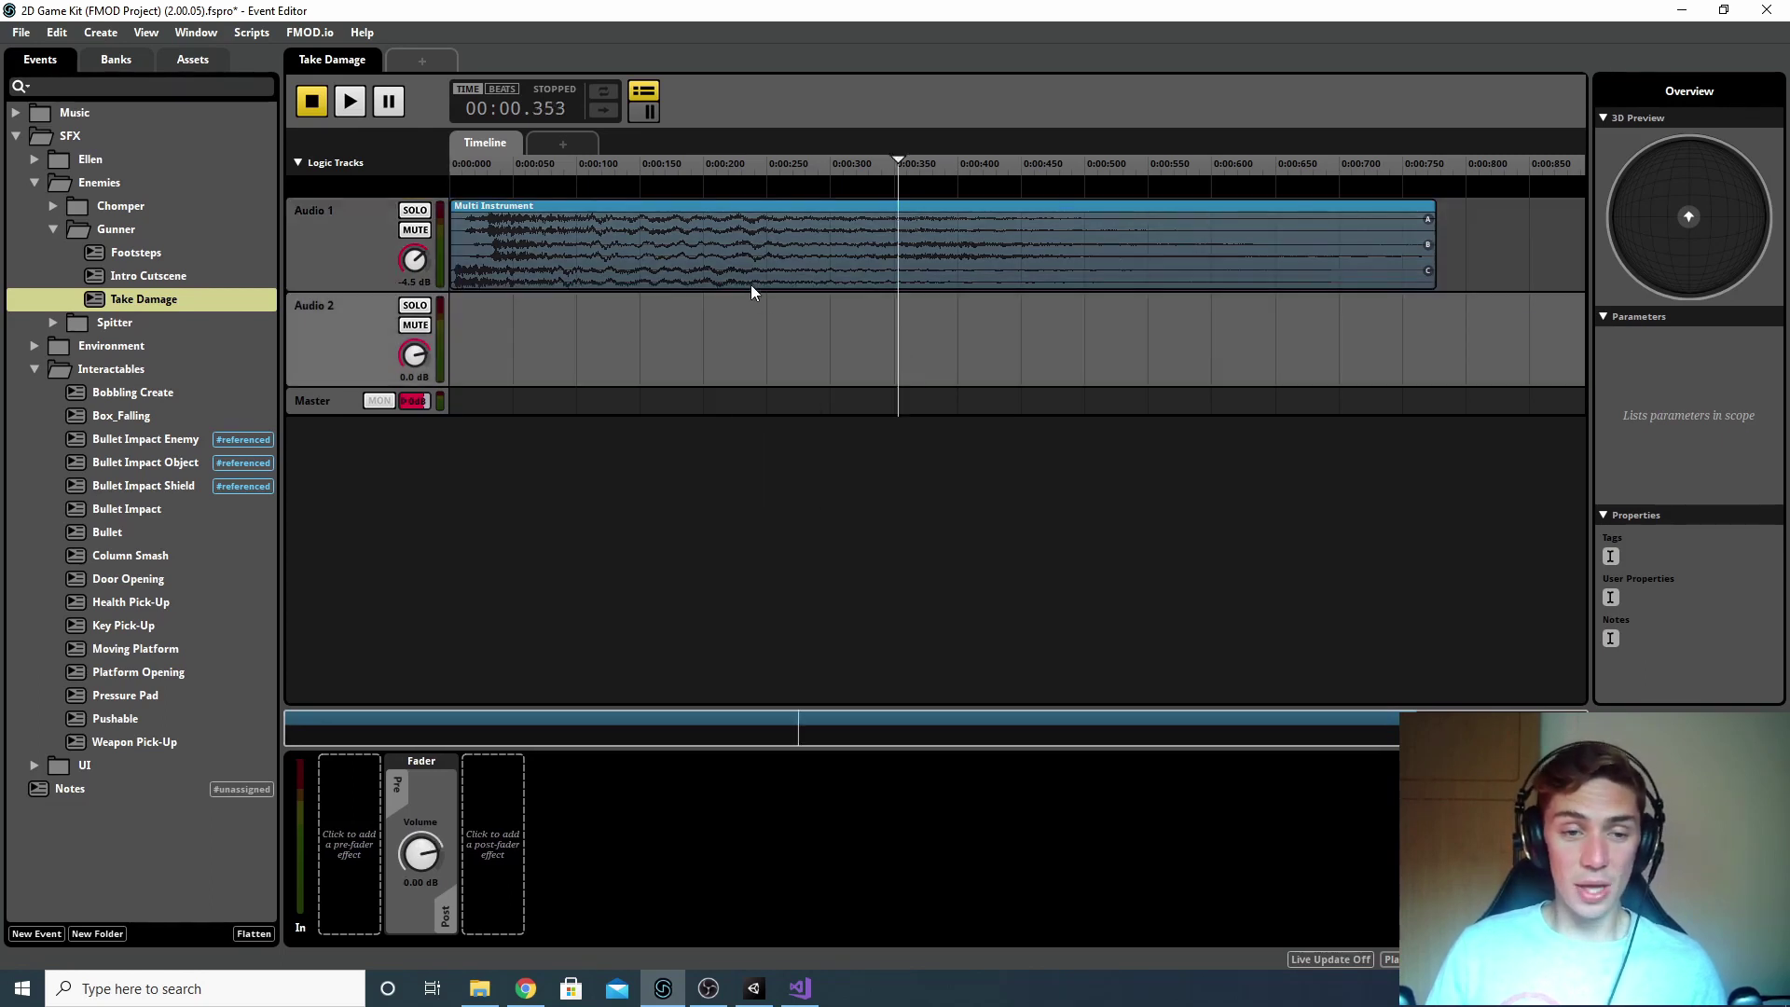
Step: Audition GunnerImpact01, GunnerImpact02 and GunnerImpact03 in the multi instrument playlist of the Take Damage event
{"action": "left_click", "coordinate": [633, 269]}
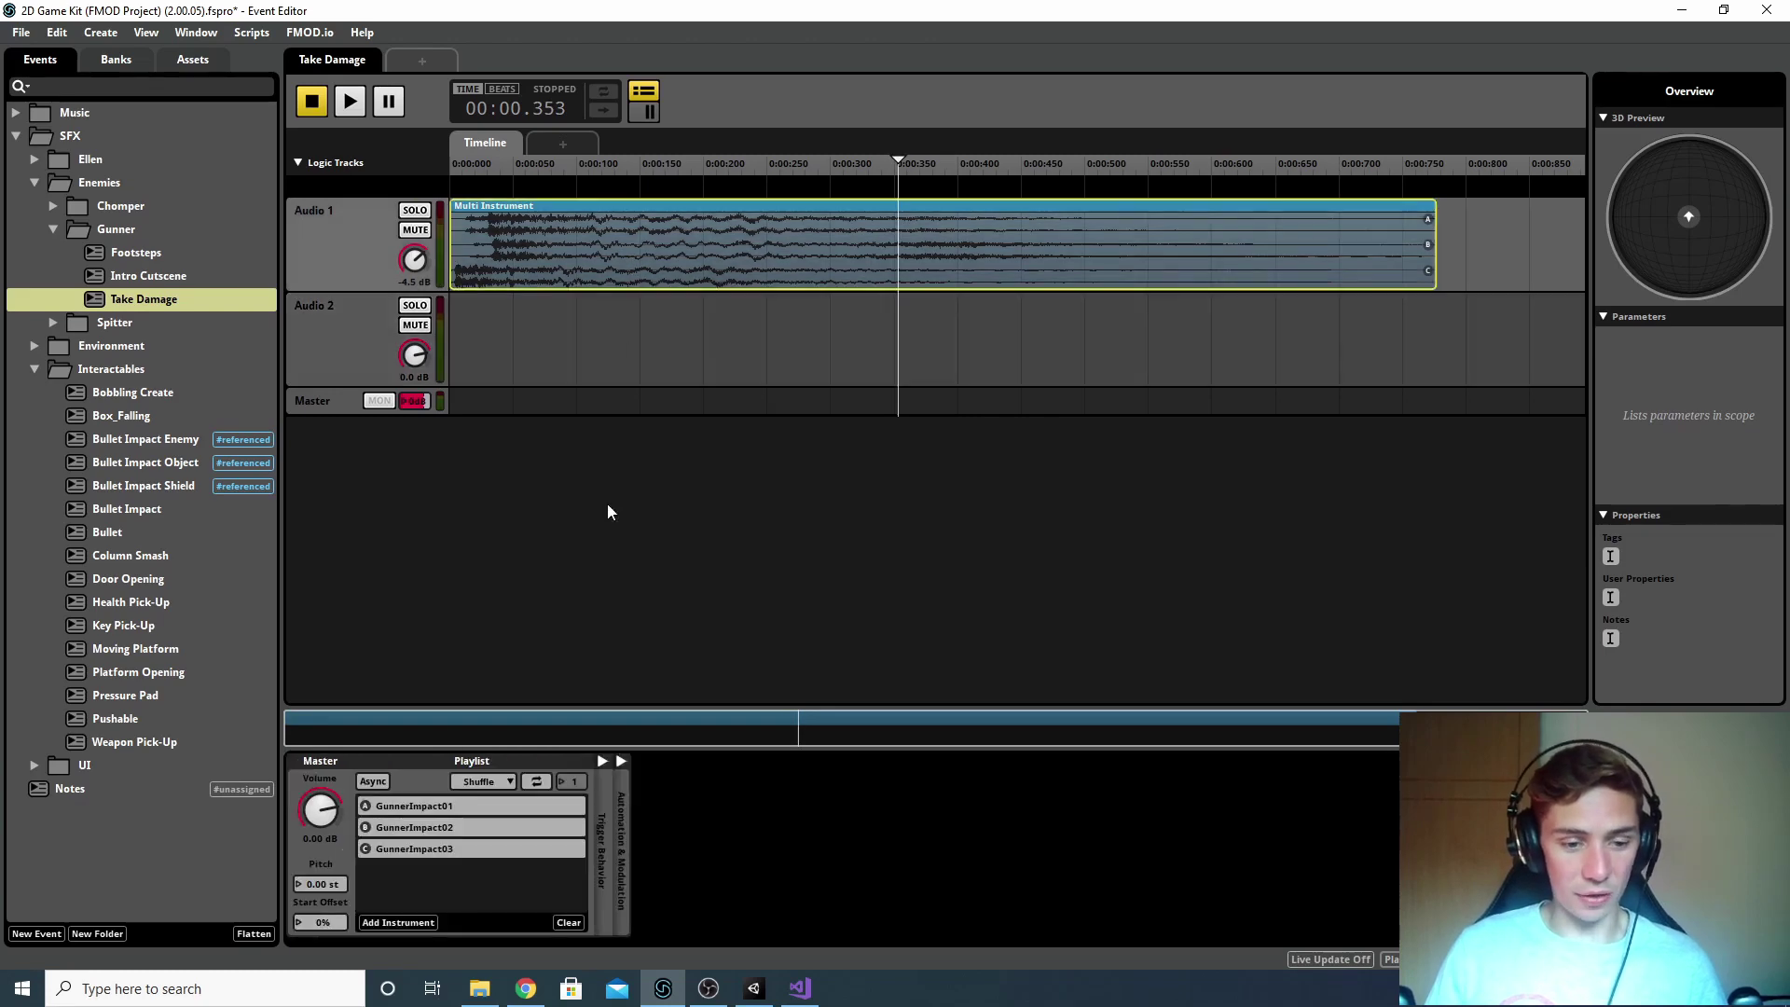
{"action": "left_click", "coordinate": [473, 809]}
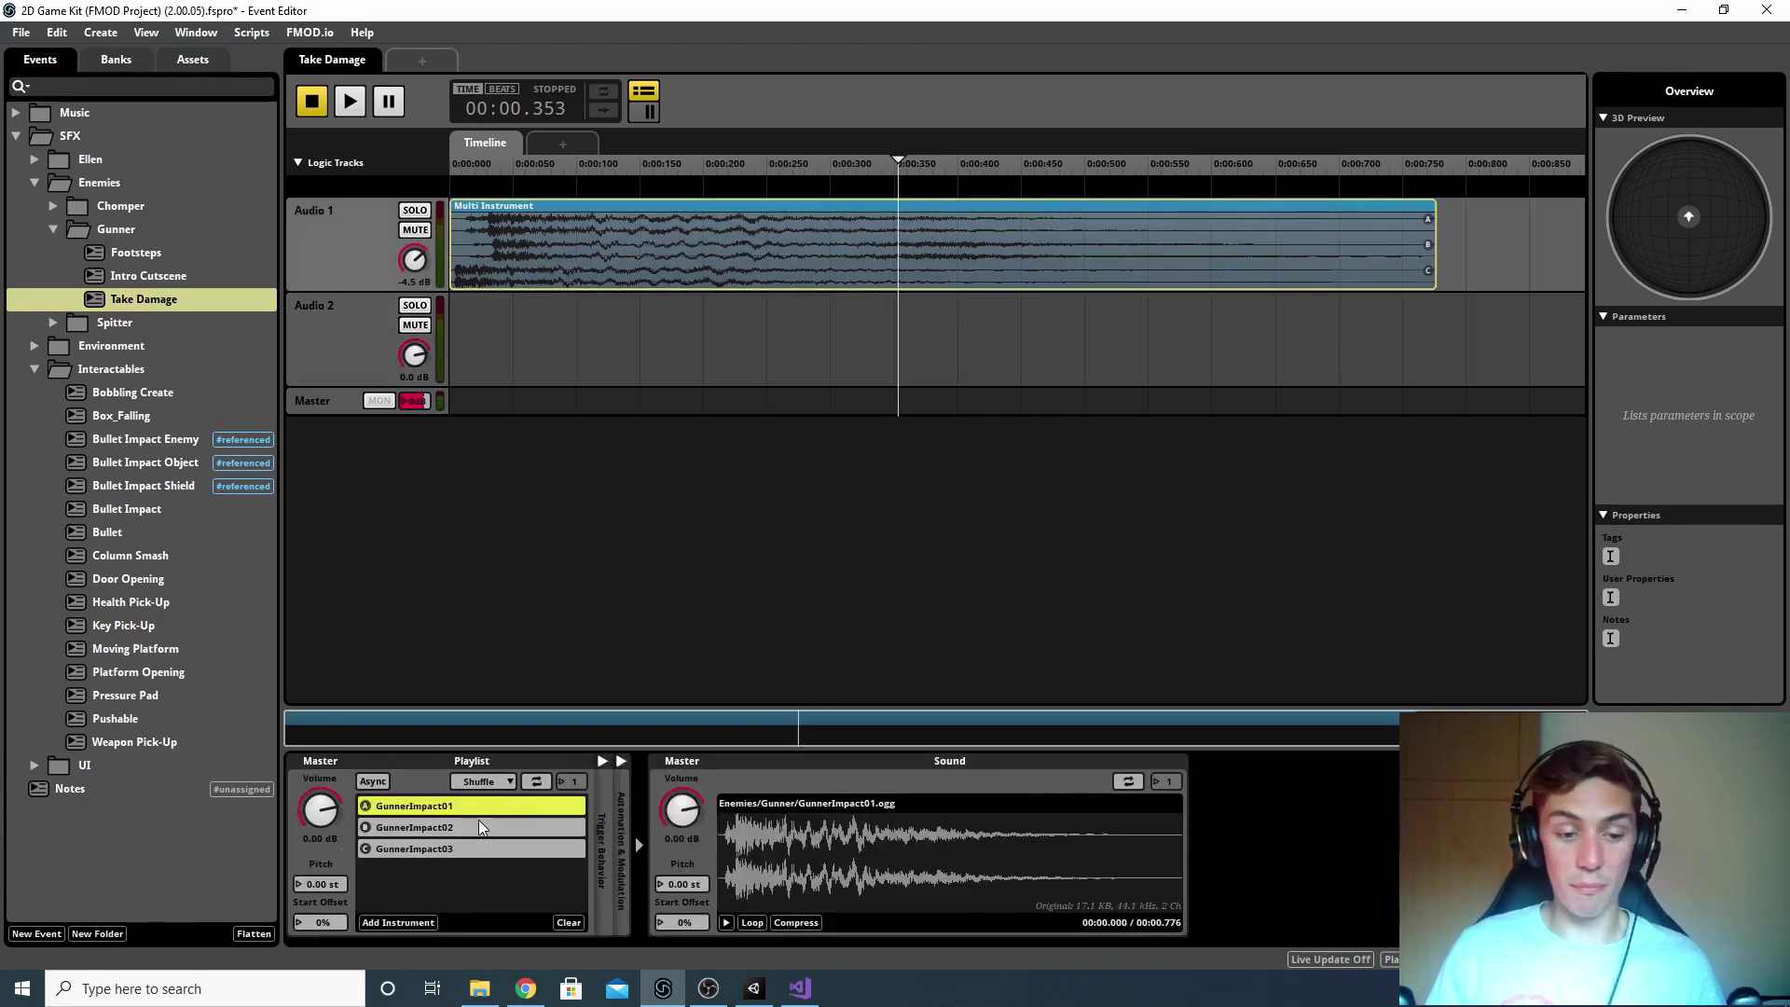
{"action": "left_click", "coordinate": [481, 826]}
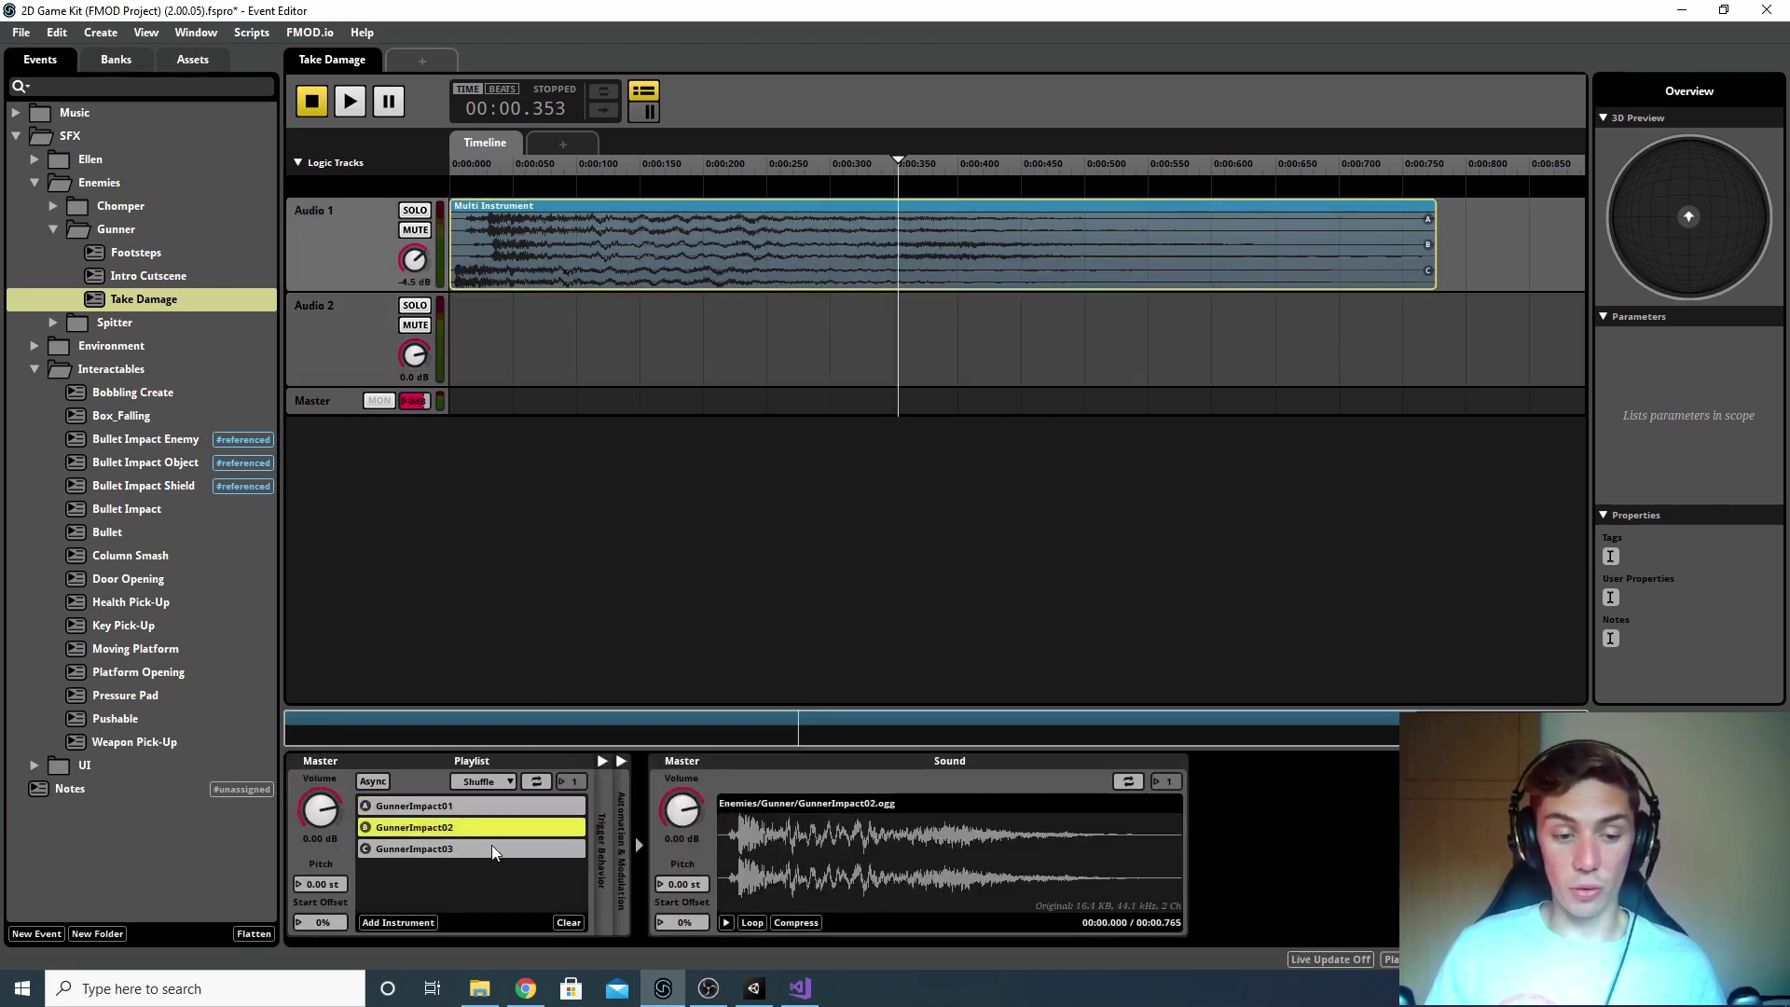
{"action": "left_click", "coordinate": [491, 845]}
{"action": "left_click", "coordinate": [522, 808]}
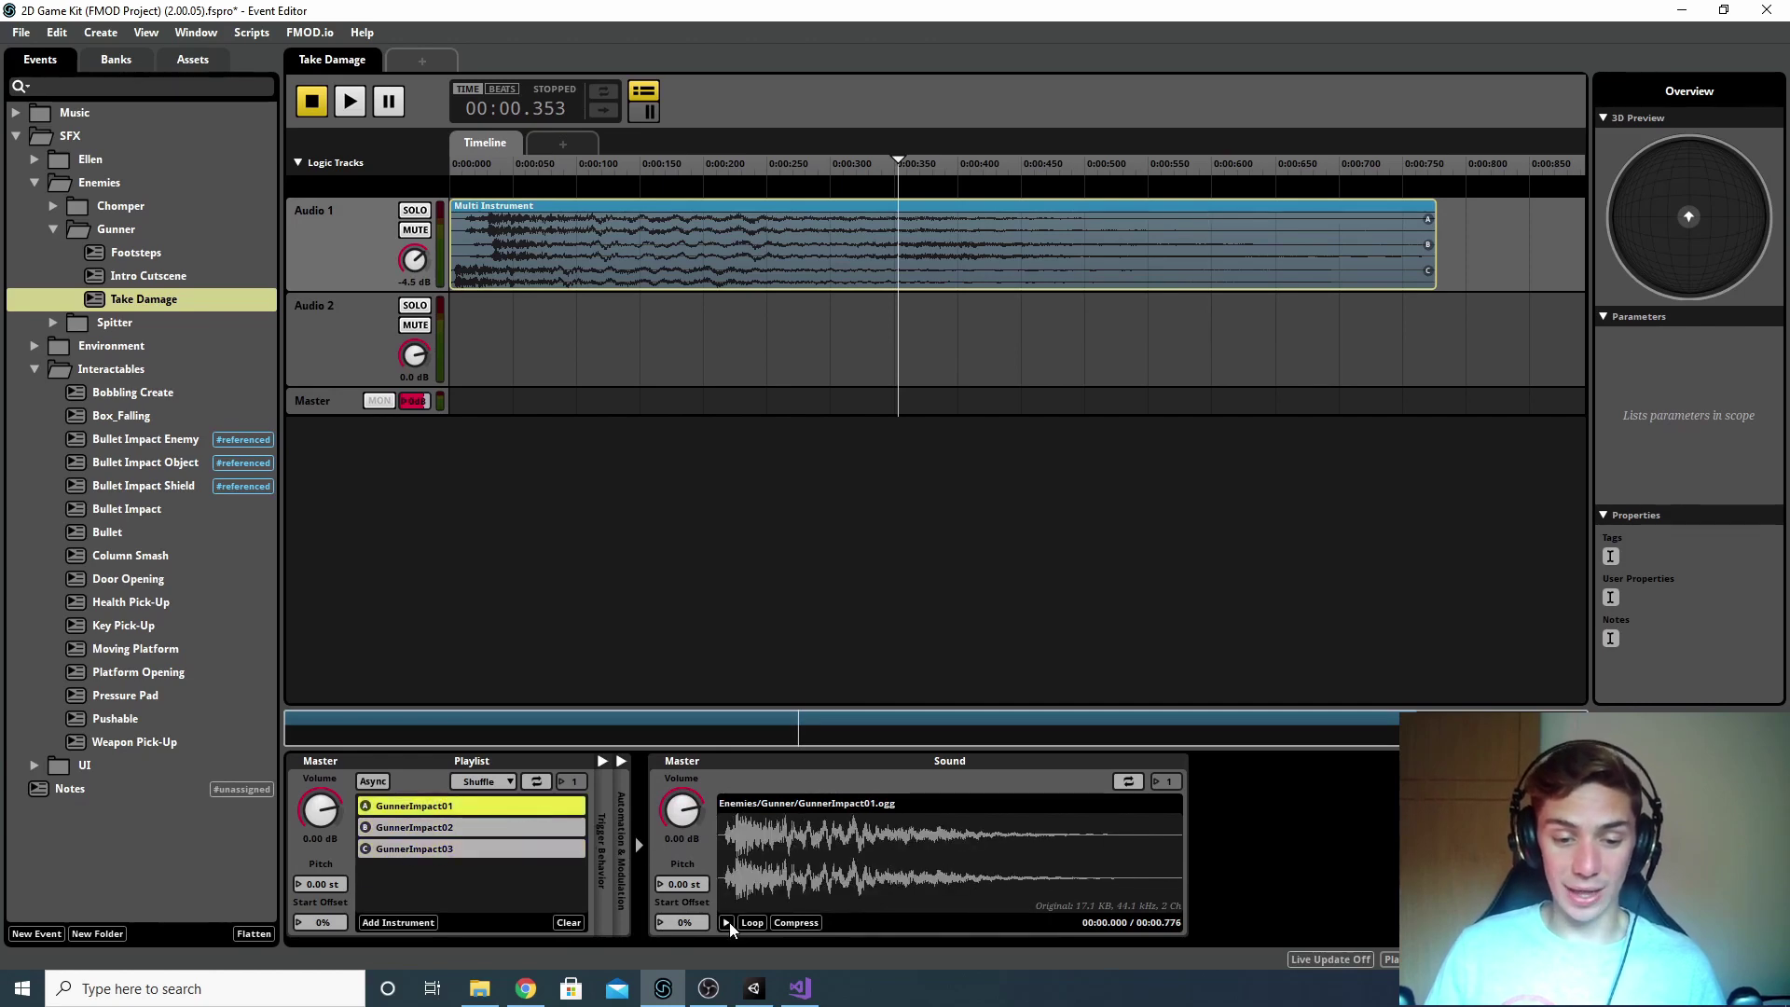
{"action": "left_click", "coordinate": [727, 922]}
{"action": "key", "text": "Down"}
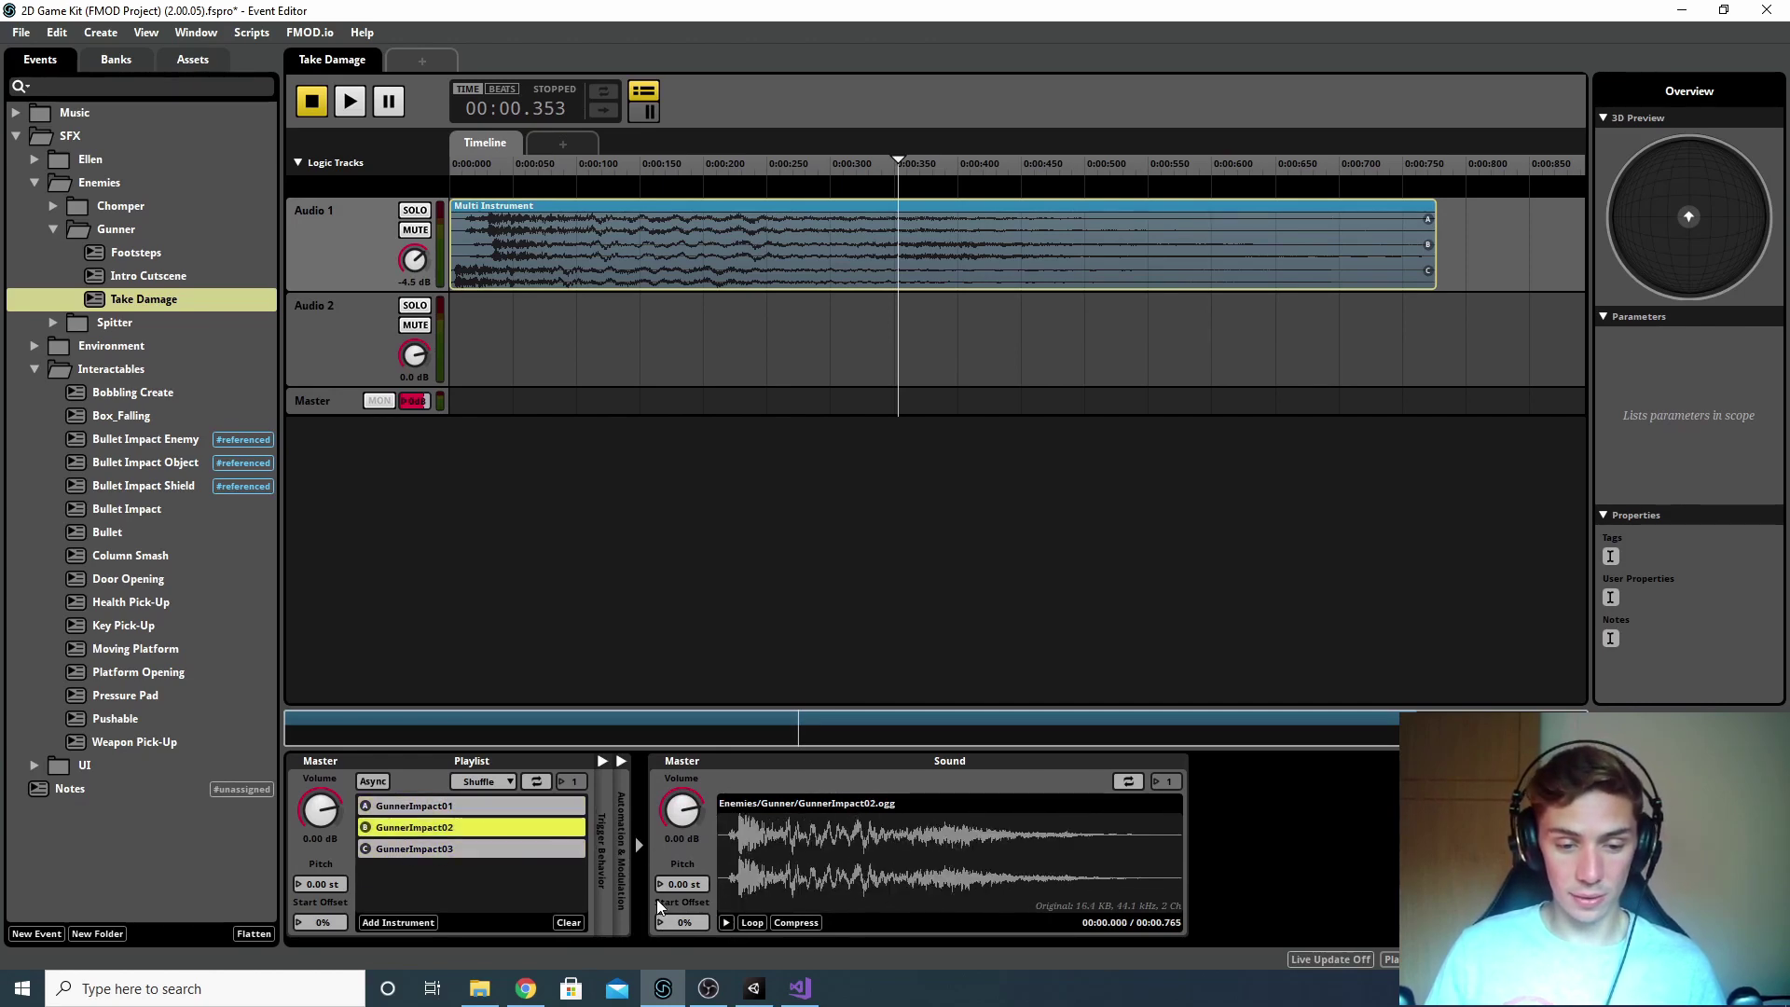
{"action": "left_click", "coordinate": [727, 922]}
{"action": "key", "text": "Down"}
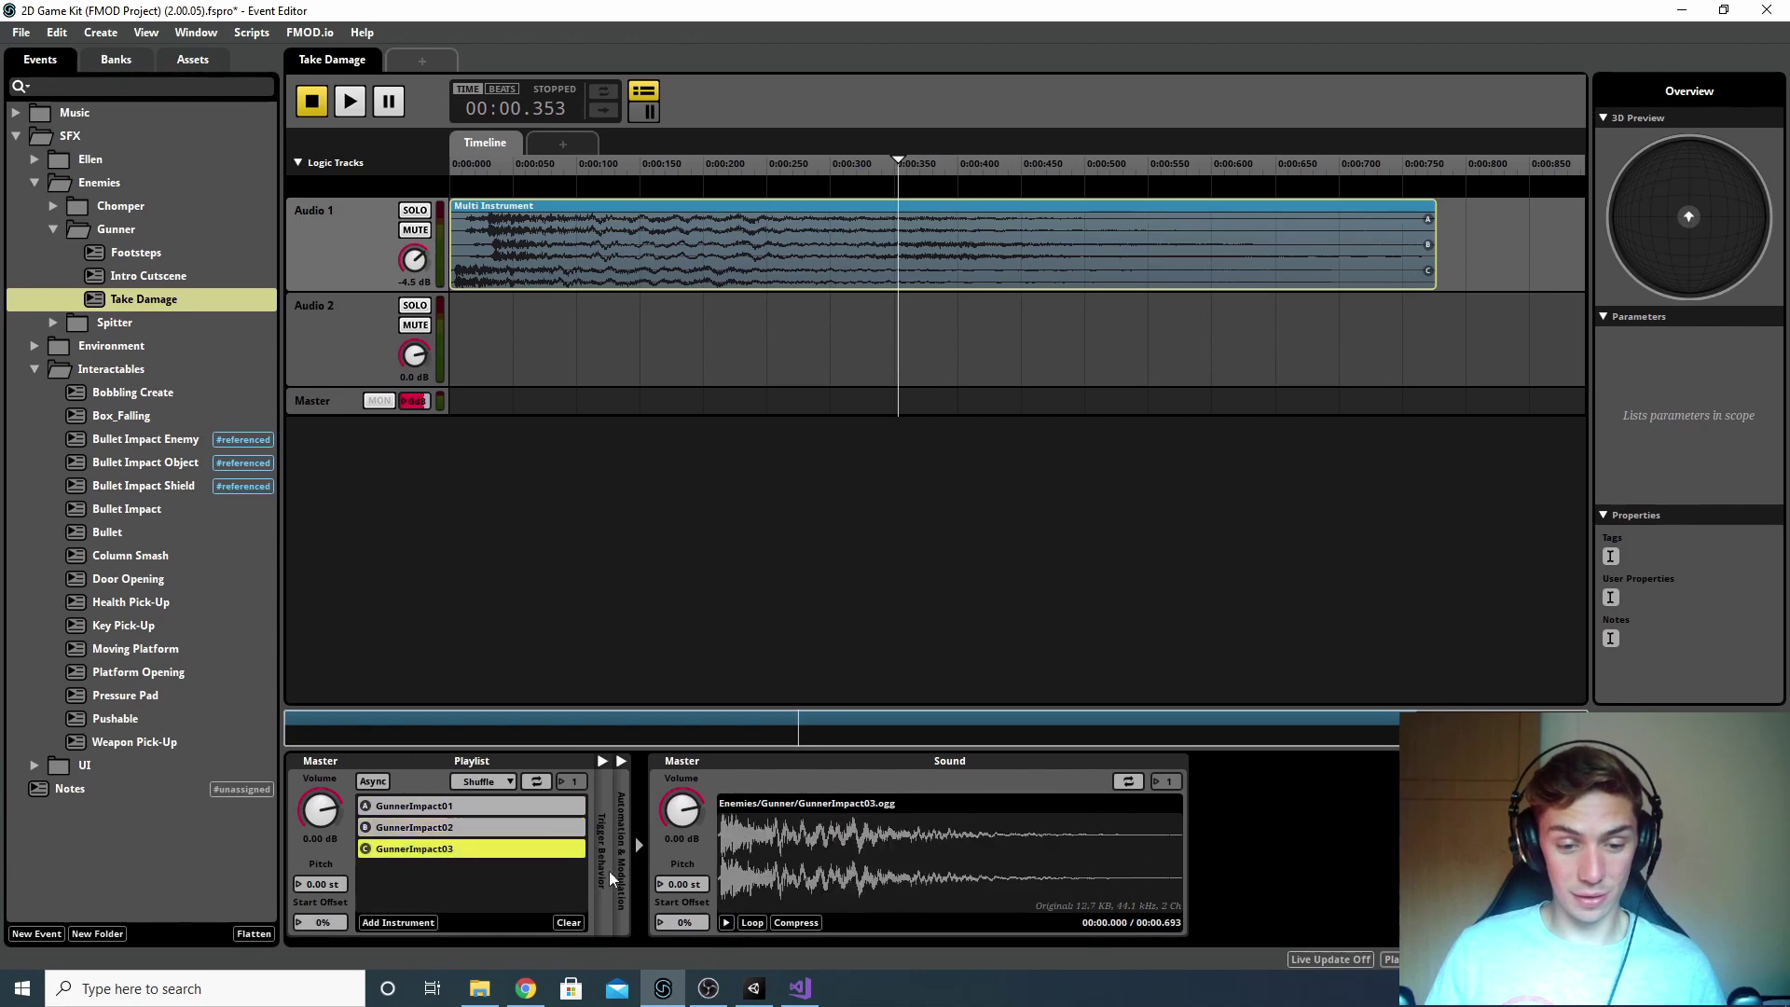
{"action": "left_click", "coordinate": [727, 922]}
{"action": "left_click", "coordinate": [522, 560]}
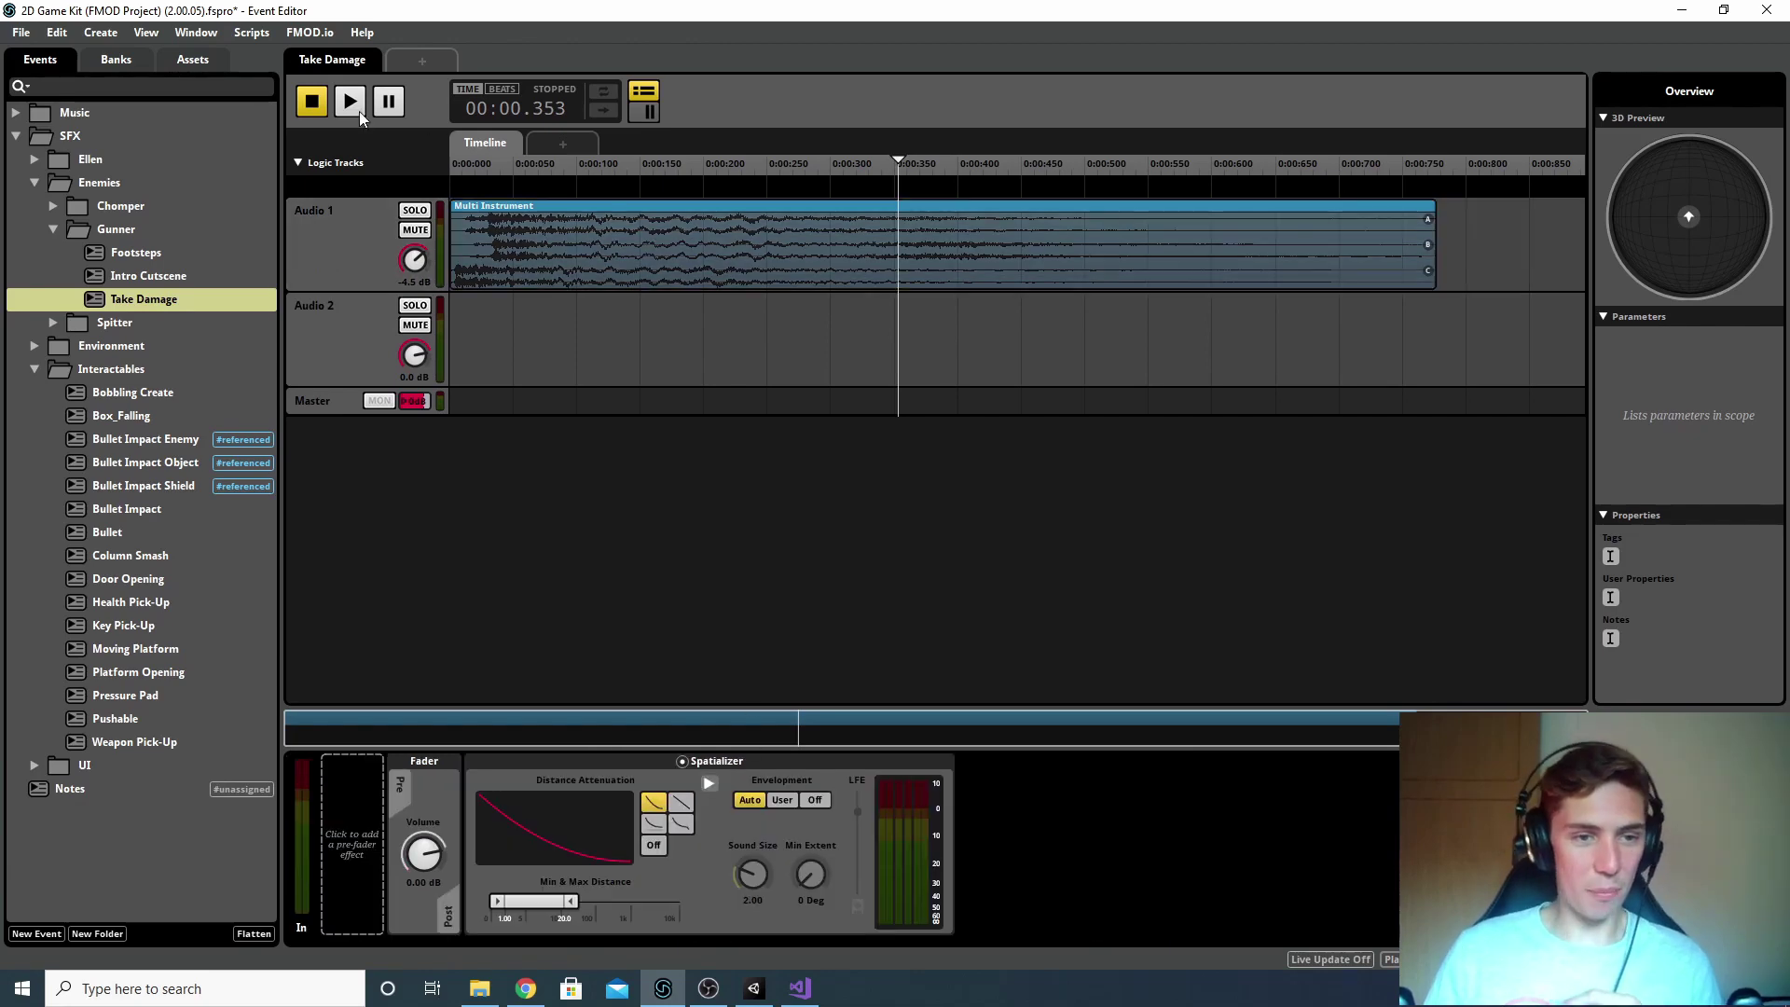
Step: Audition the Take Damage event several times to hear its random impact variations
{"action": "left_click", "coordinate": [352, 104]}
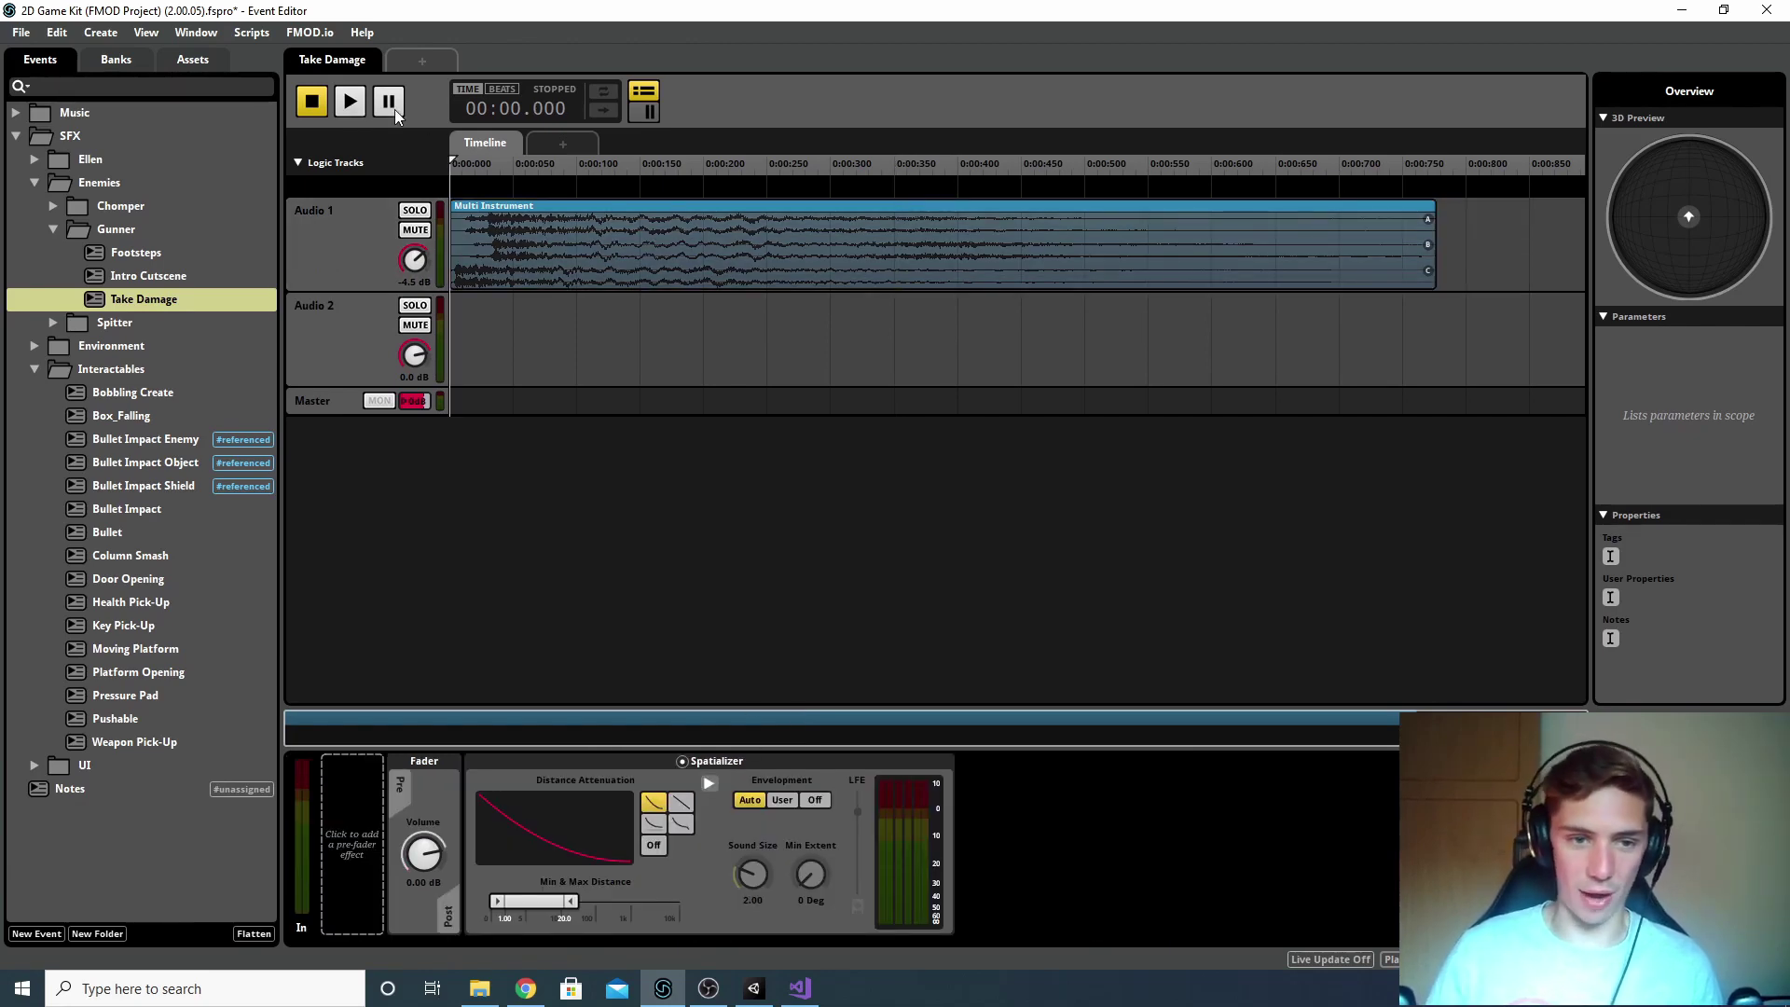
{"action": "left_click", "coordinate": [352, 106]}
{"action": "left_click", "coordinate": [352, 106]}
{"action": "left_click", "coordinate": [353, 106]}
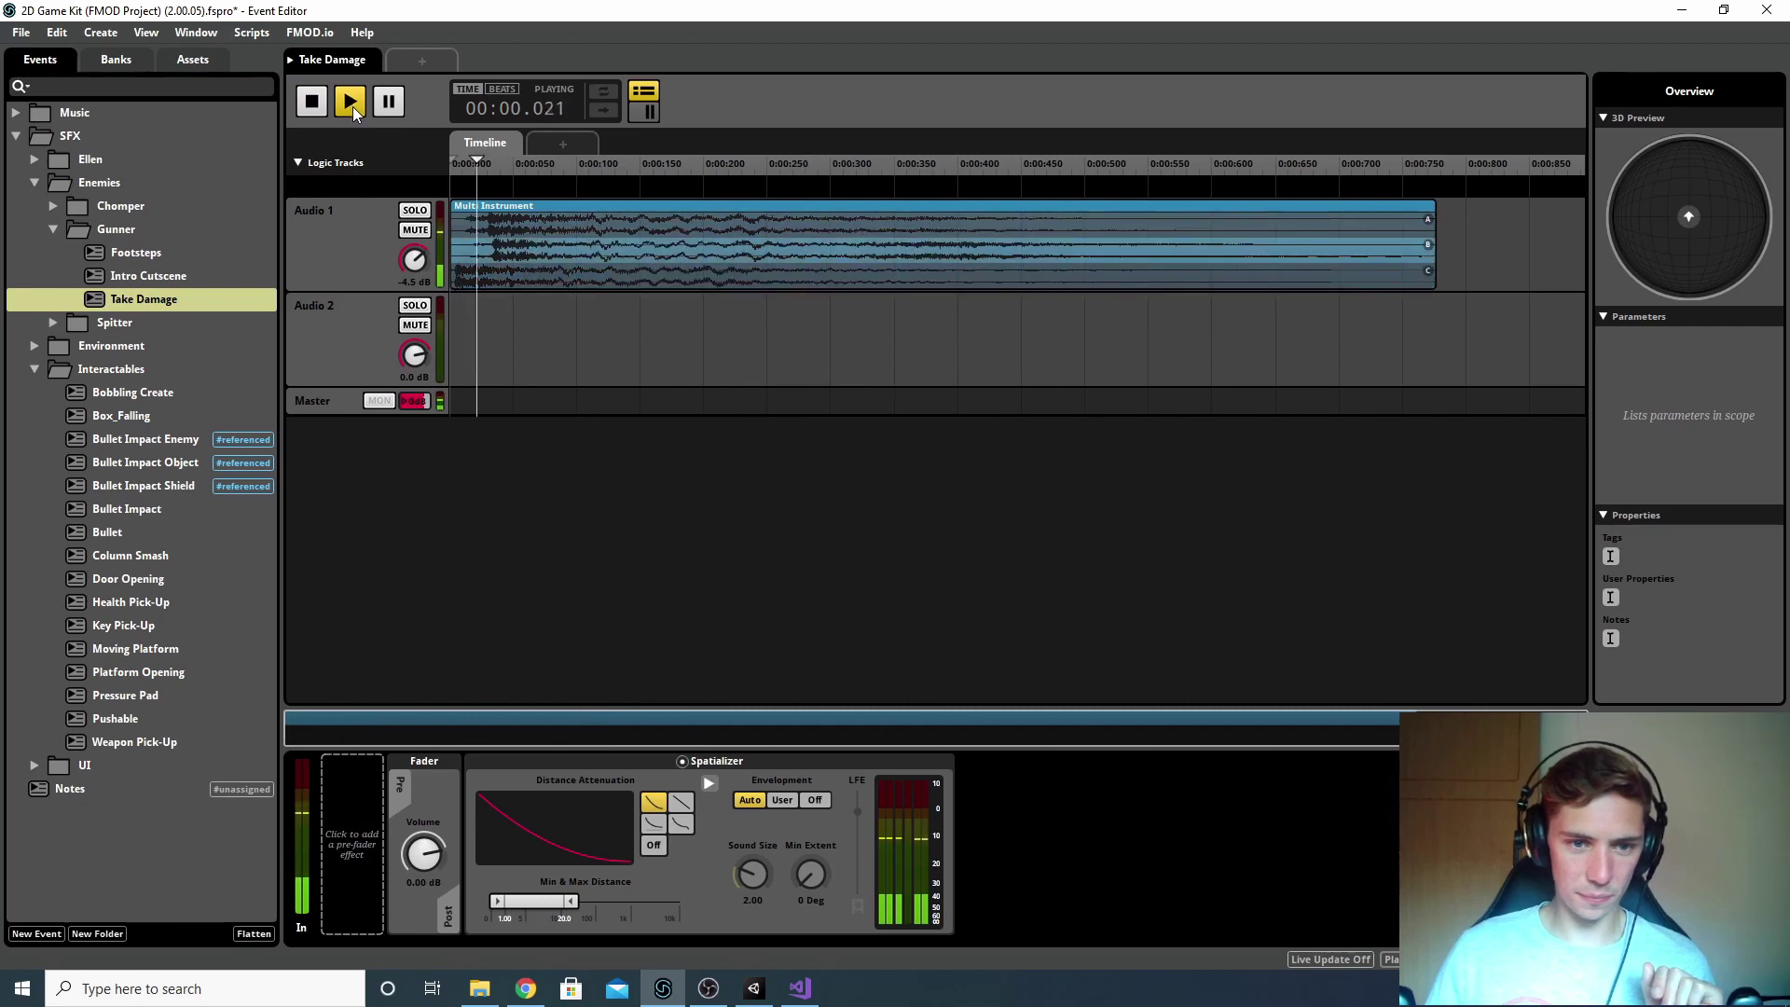
{"action": "left_click", "coordinate": [352, 107]}
{"action": "left_click", "coordinate": [353, 106]}
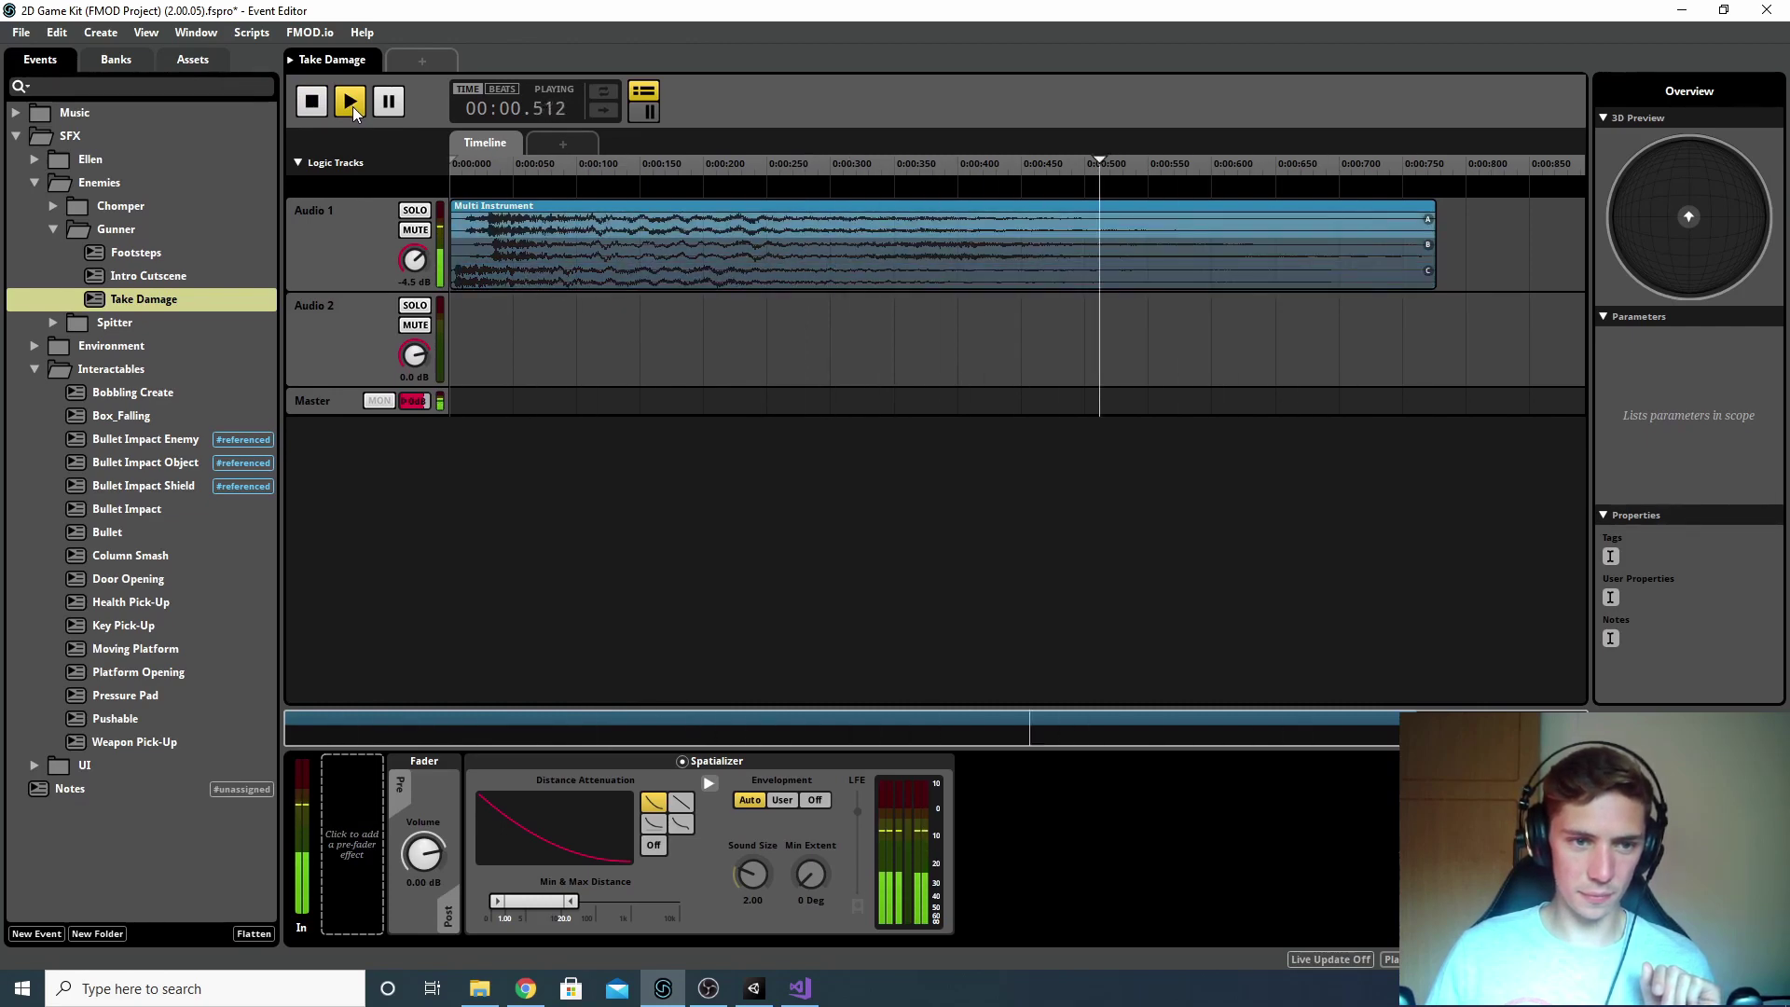
Step: Delete the empty Audio 2 track from the Take Damage event and build the banks
{"action": "right_click", "coordinate": [357, 317]}
{"action": "left_click", "coordinate": [373, 541]}
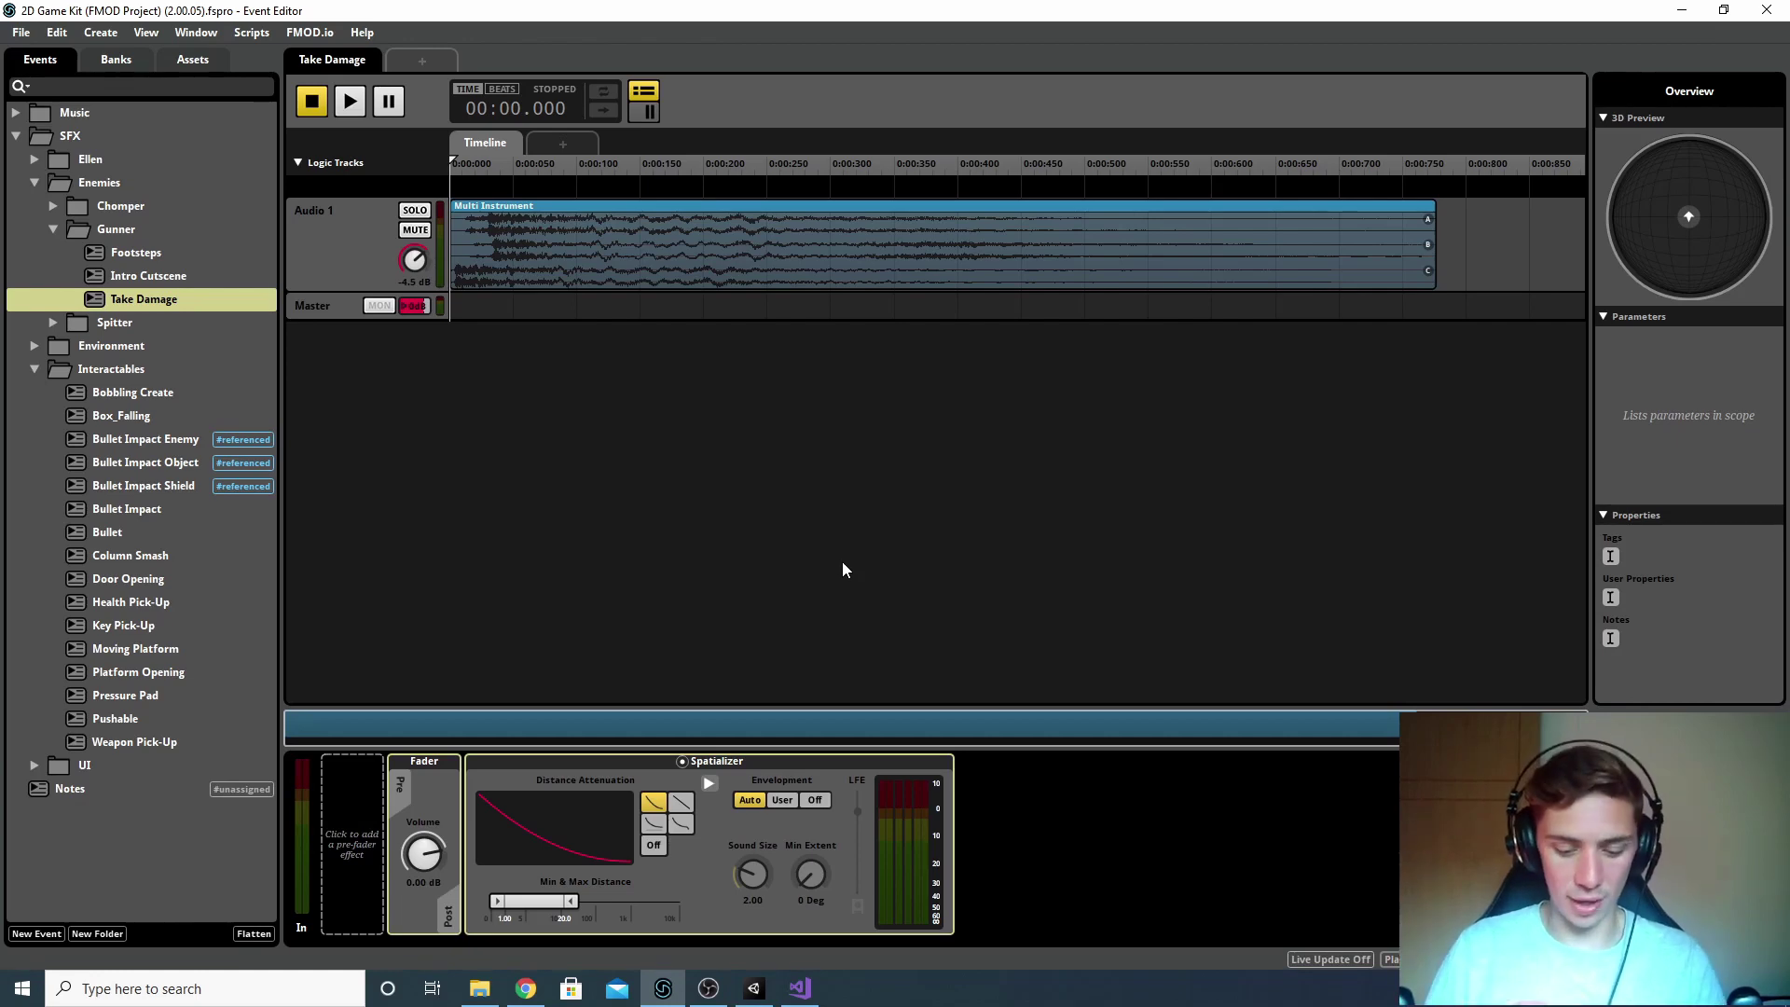
{"action": "key", "text": "F7"}
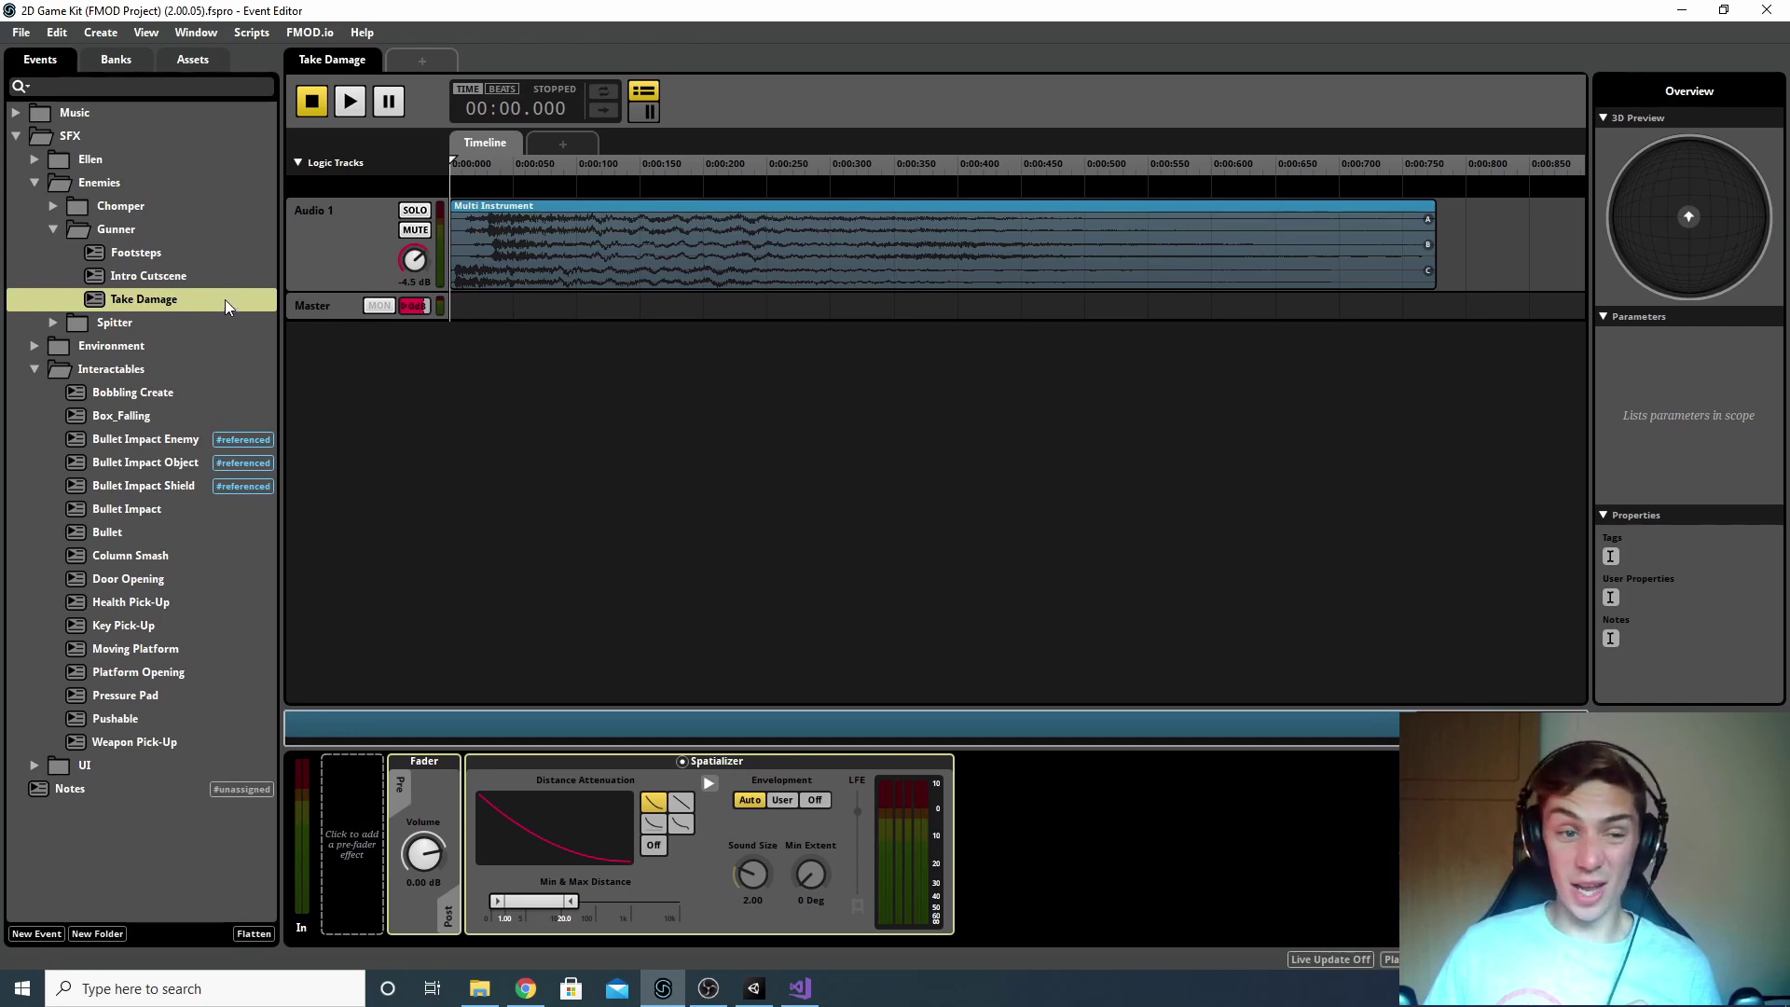
Step: Check the Gunner's Take Damage event for its Master Bank assignment and rebuild the banks
{"action": "right_click", "coordinate": [209, 295]}
{"action": "mouse_move", "coordinate": [341, 403]}
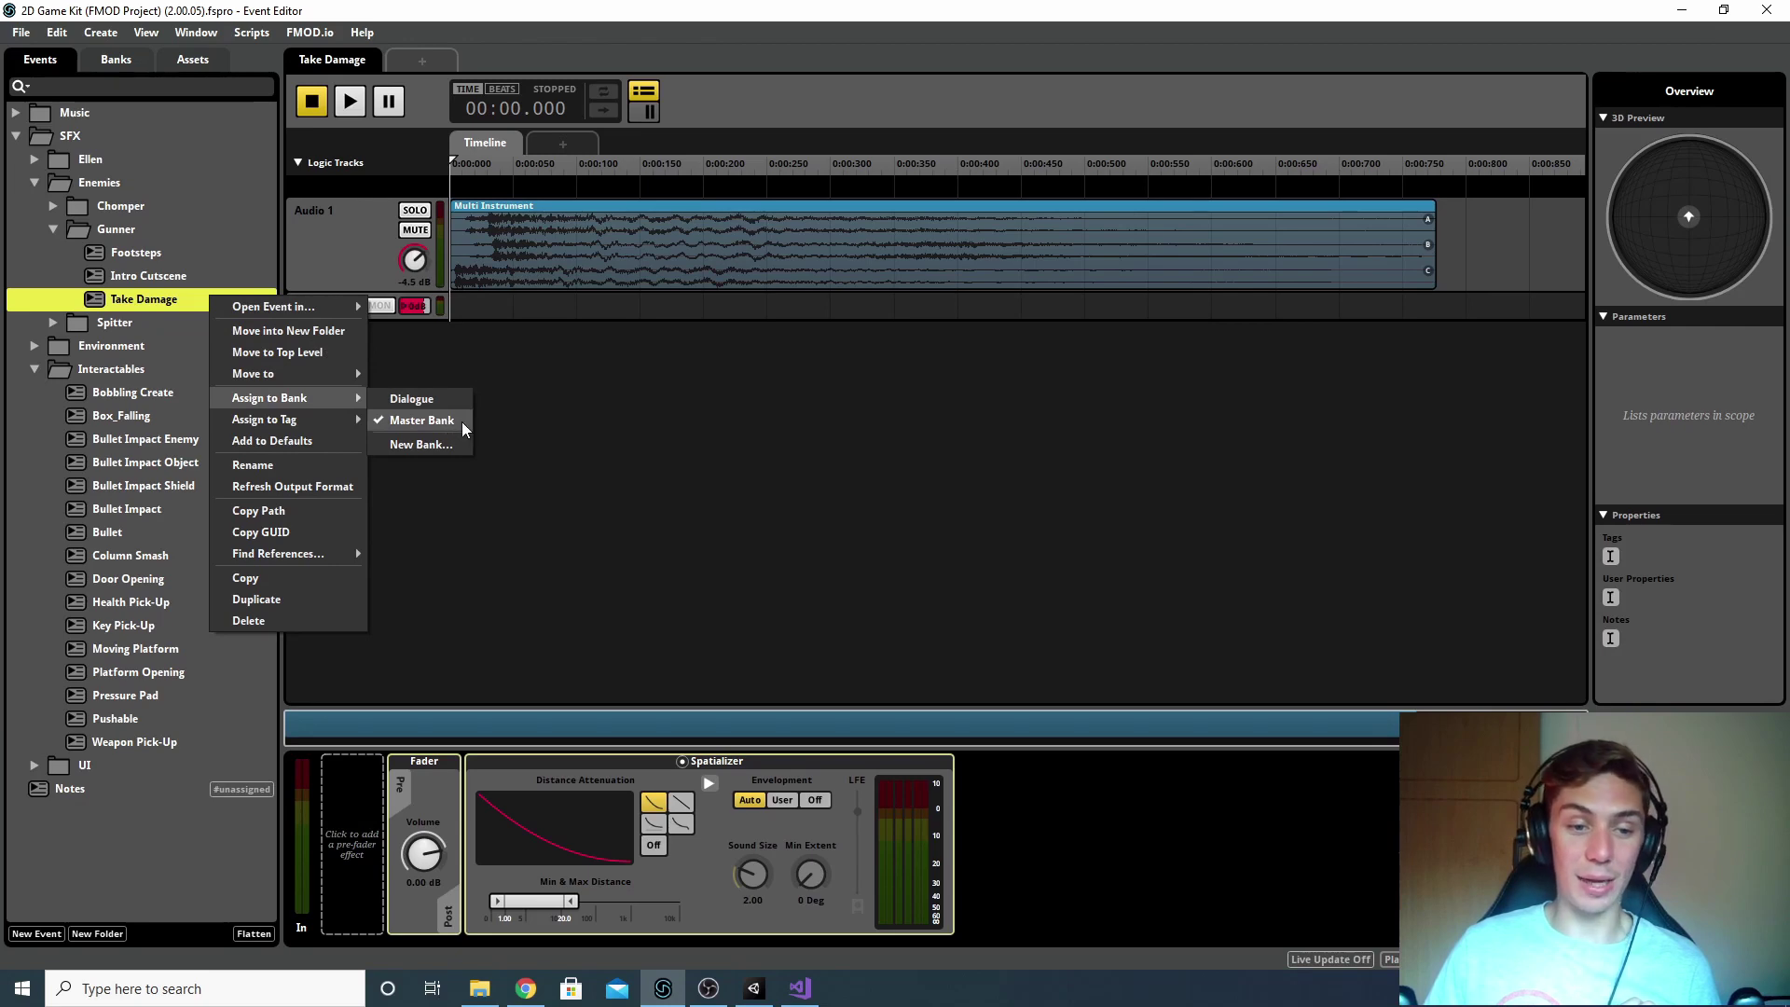
{"action": "left_click", "coordinate": [611, 407]}
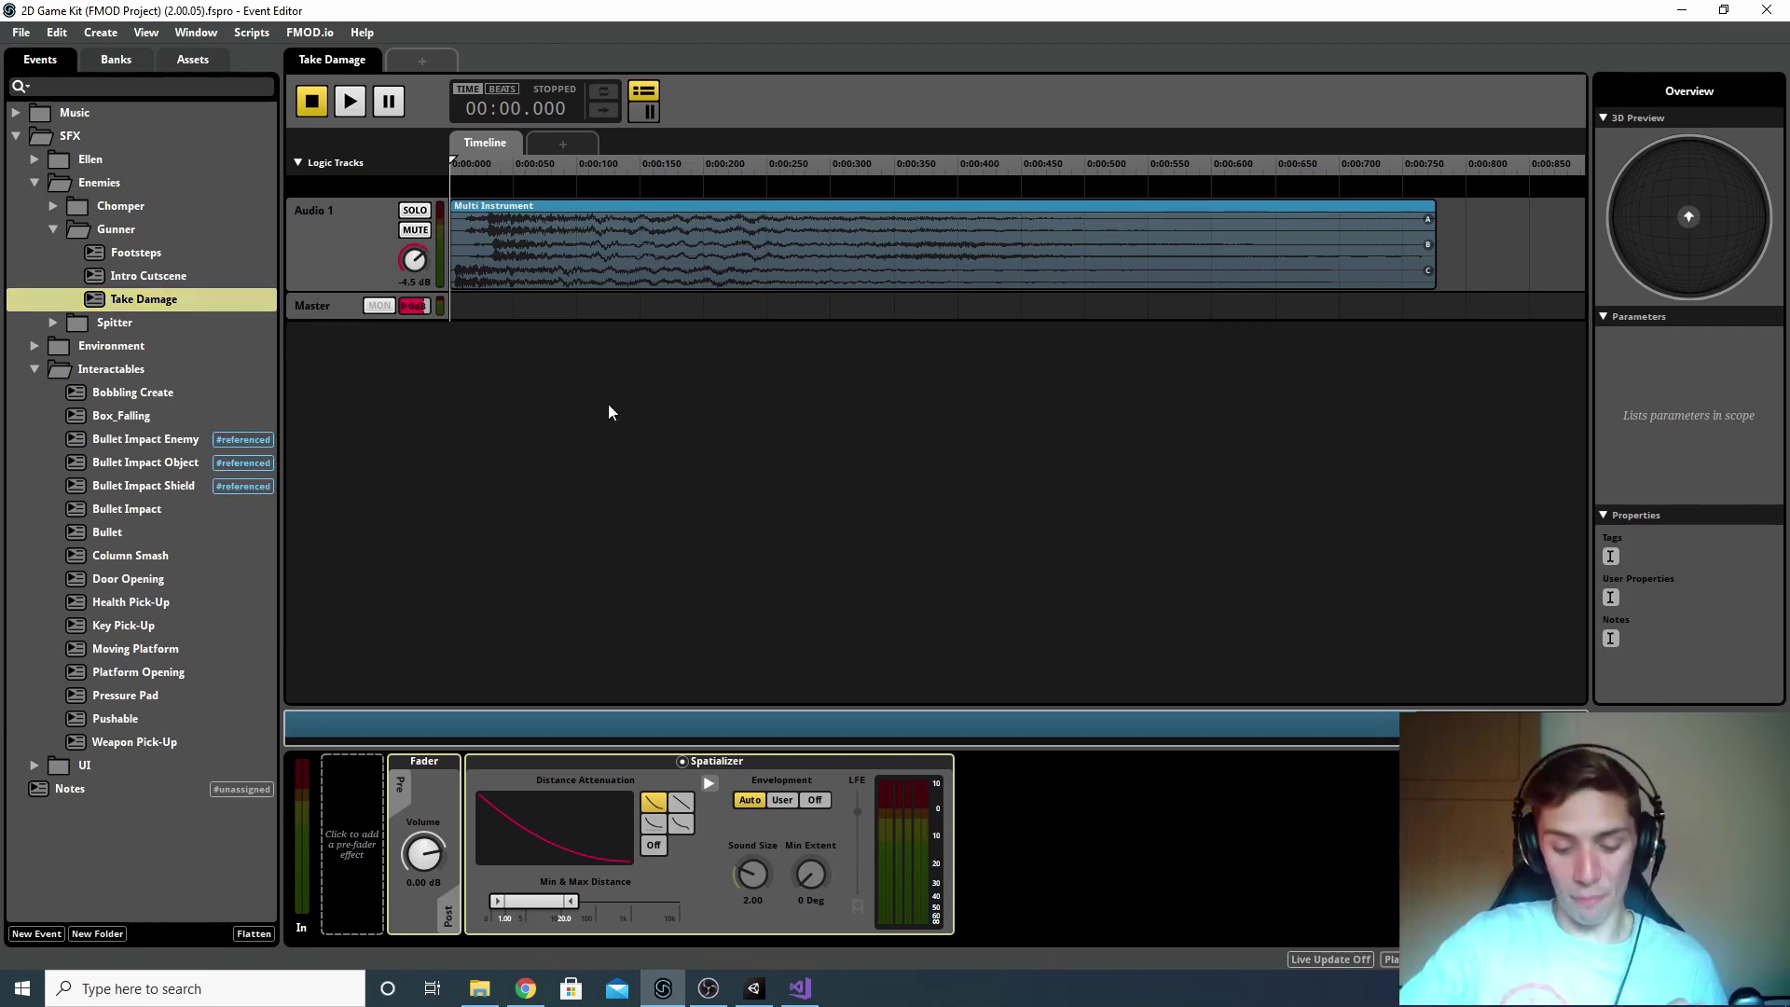
{"action": "key", "text": "F7"}
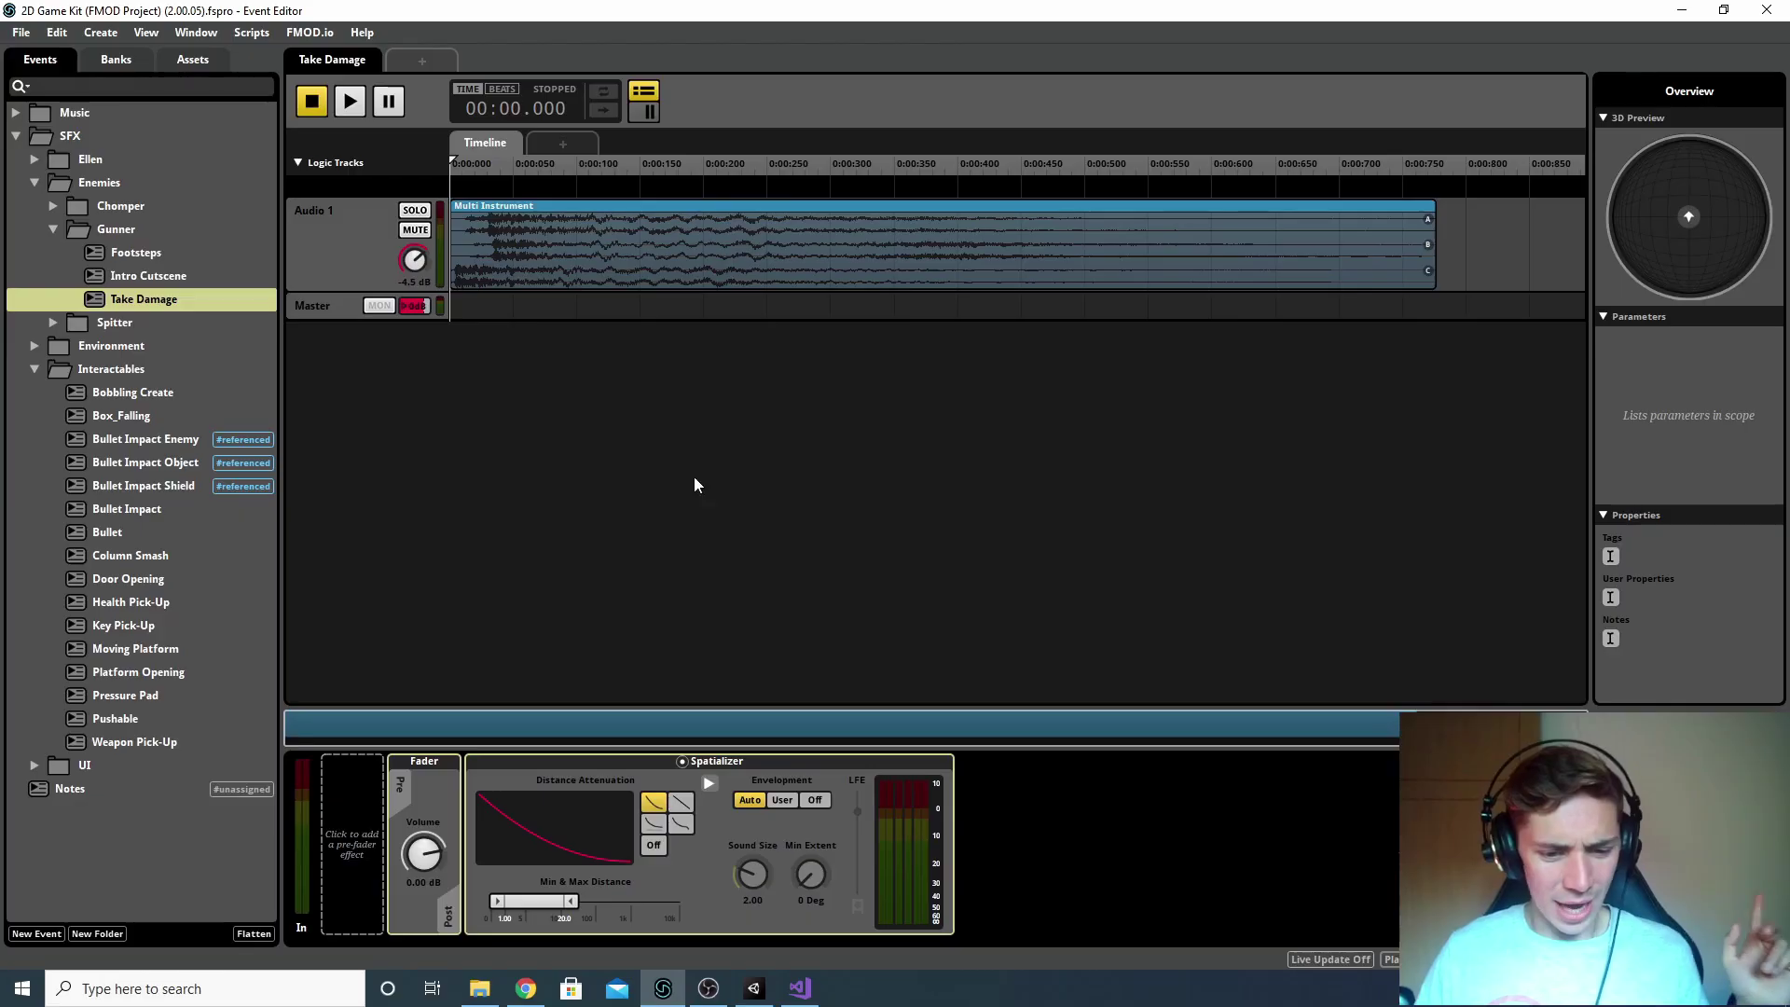
Step: Switch to Unity, review DamageZone's Damageable events, and collapse its Transform, Damageable and Circle Collider 2D components
{"action": "left_click", "coordinate": [753, 988]}
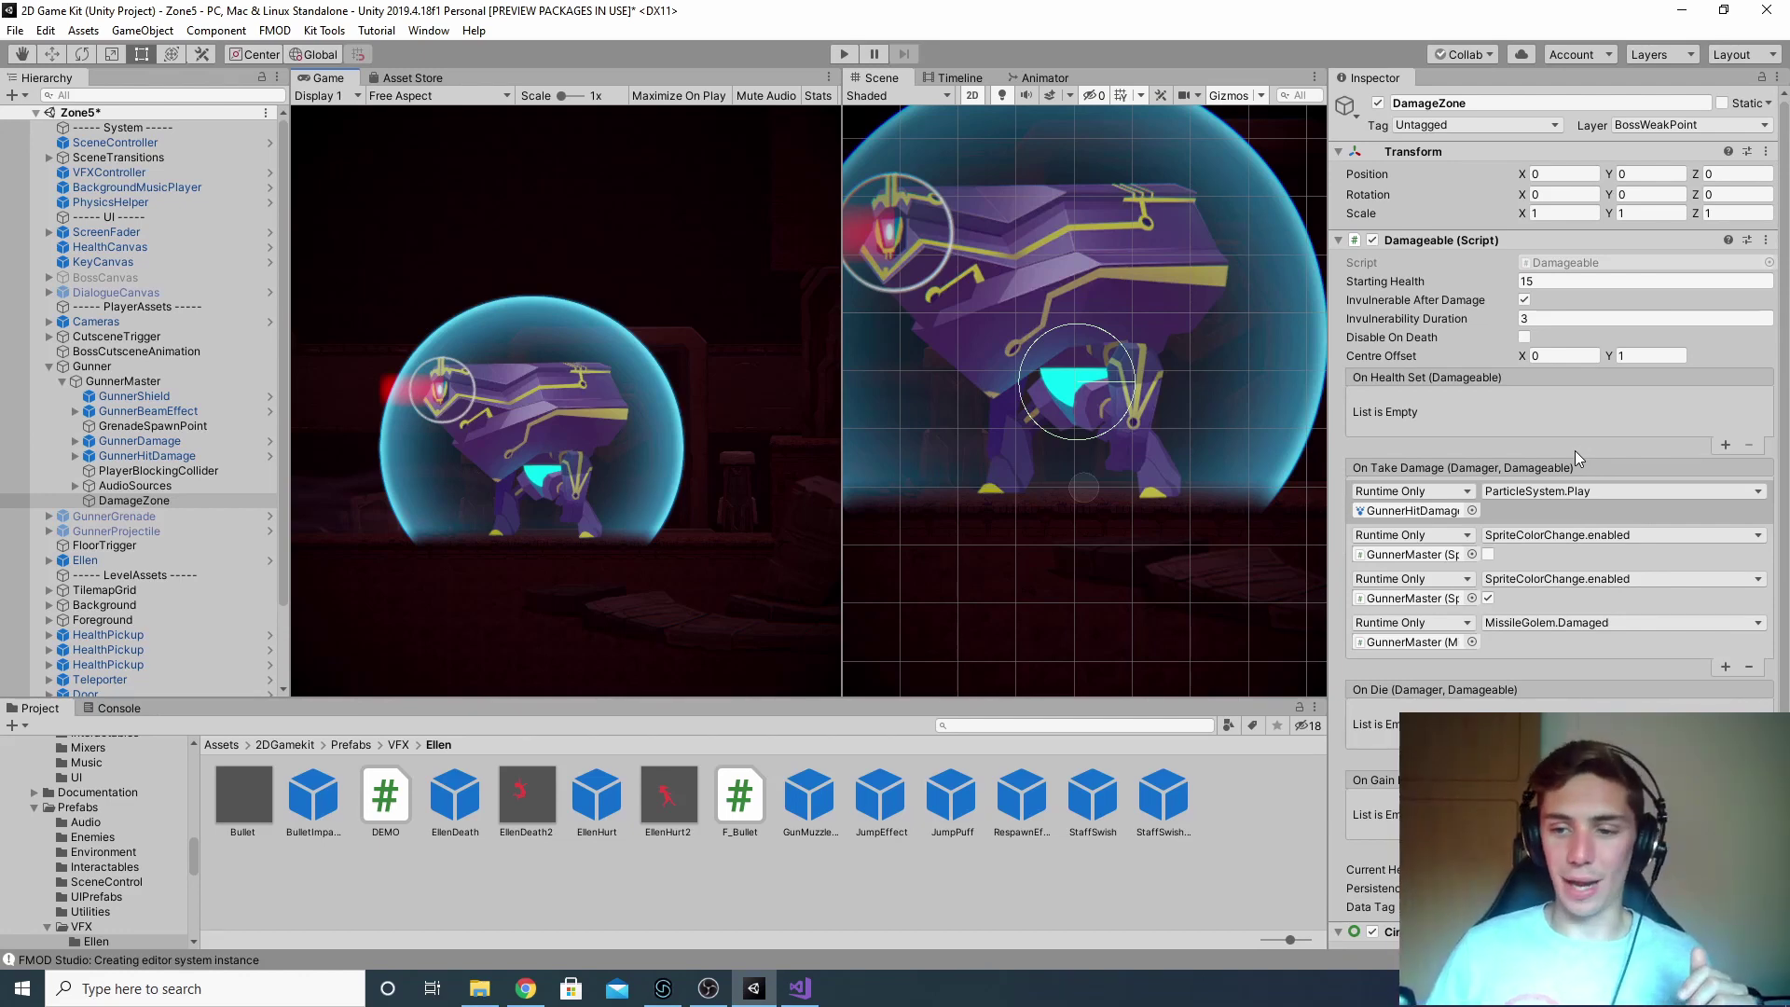
{"action": "scroll", "coordinate": [1574, 450], "scroll_direction": "down", "scroll_amount": 4}
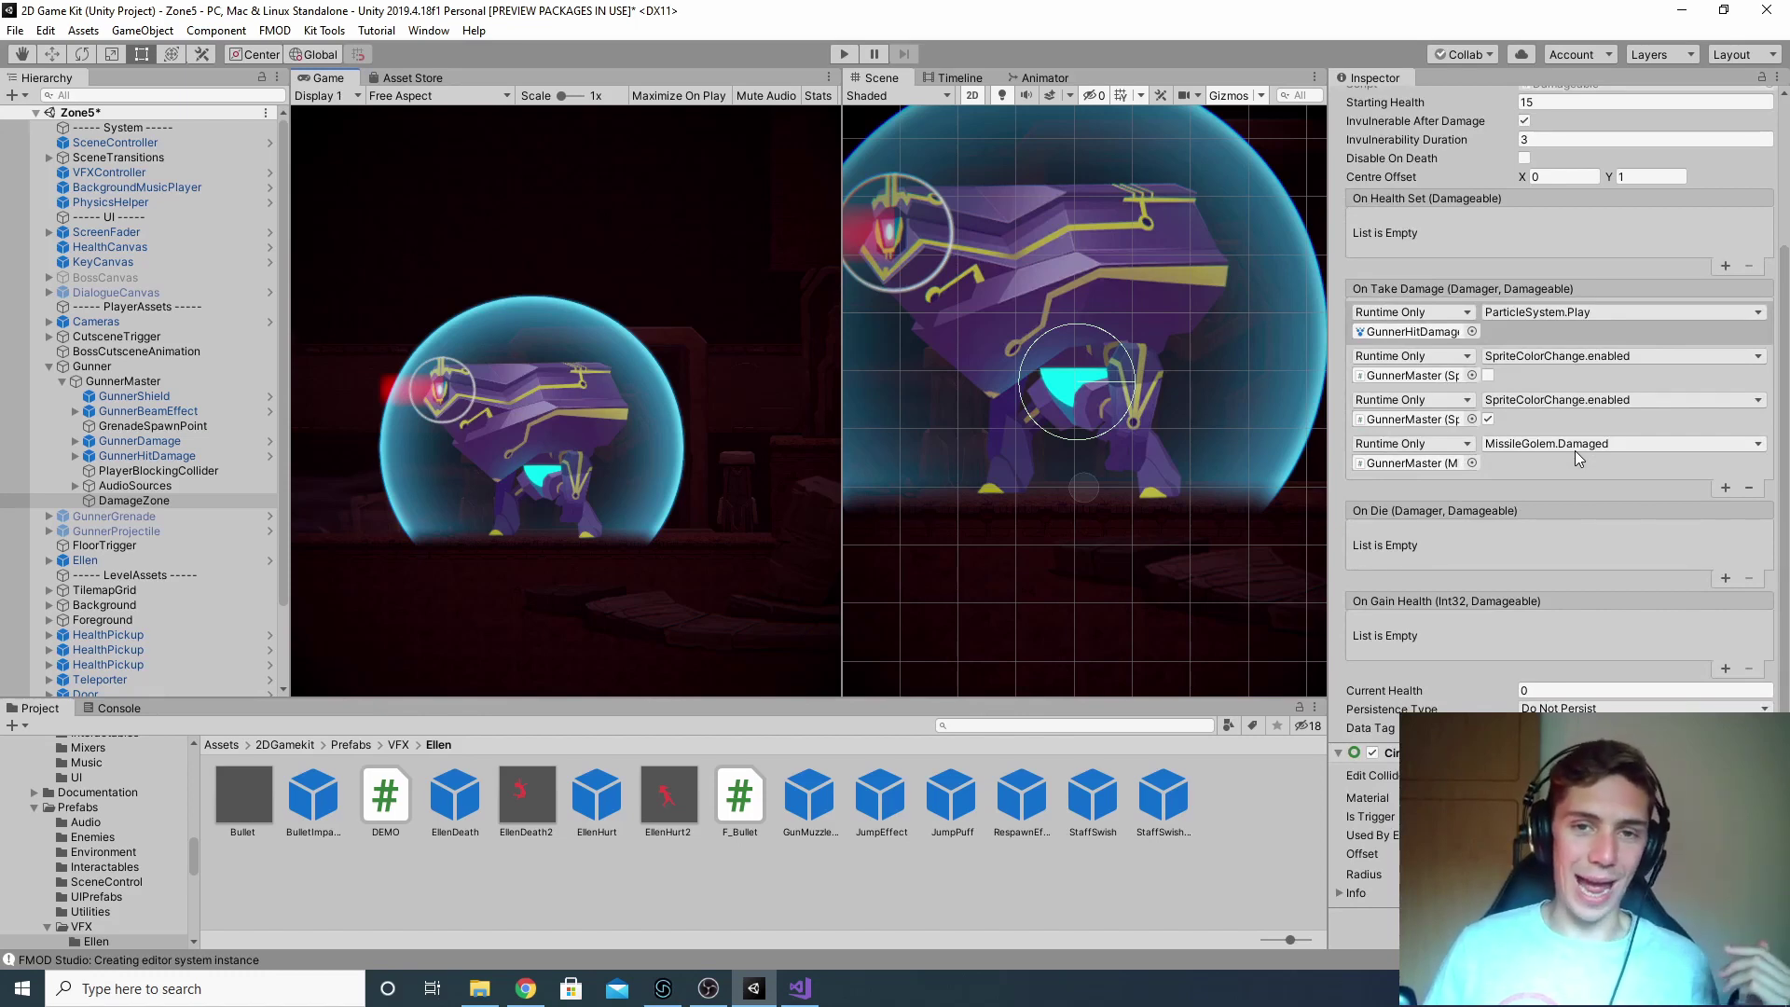
{"action": "scroll", "coordinate": [1575, 451], "scroll_direction": "up", "scroll_amount": 6}
{"action": "left_click", "coordinate": [1339, 239]}
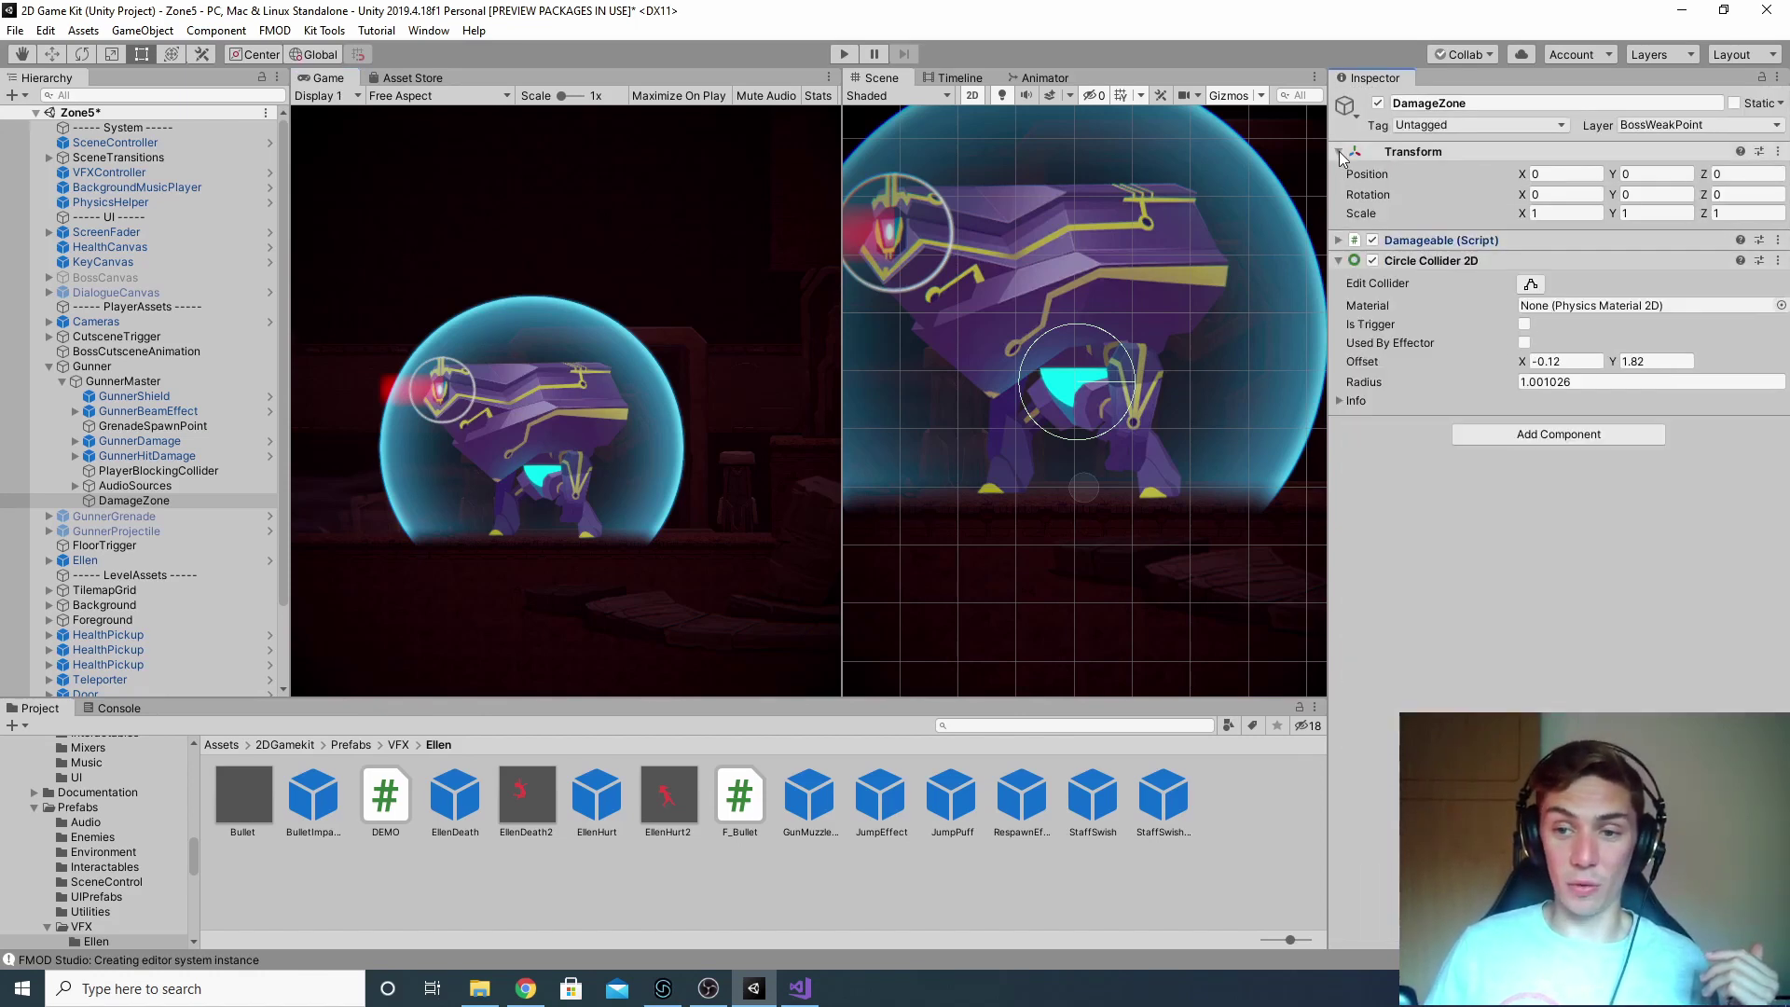
{"action": "left_click", "coordinate": [1340, 151]}
{"action": "left_click", "coordinate": [1340, 192]}
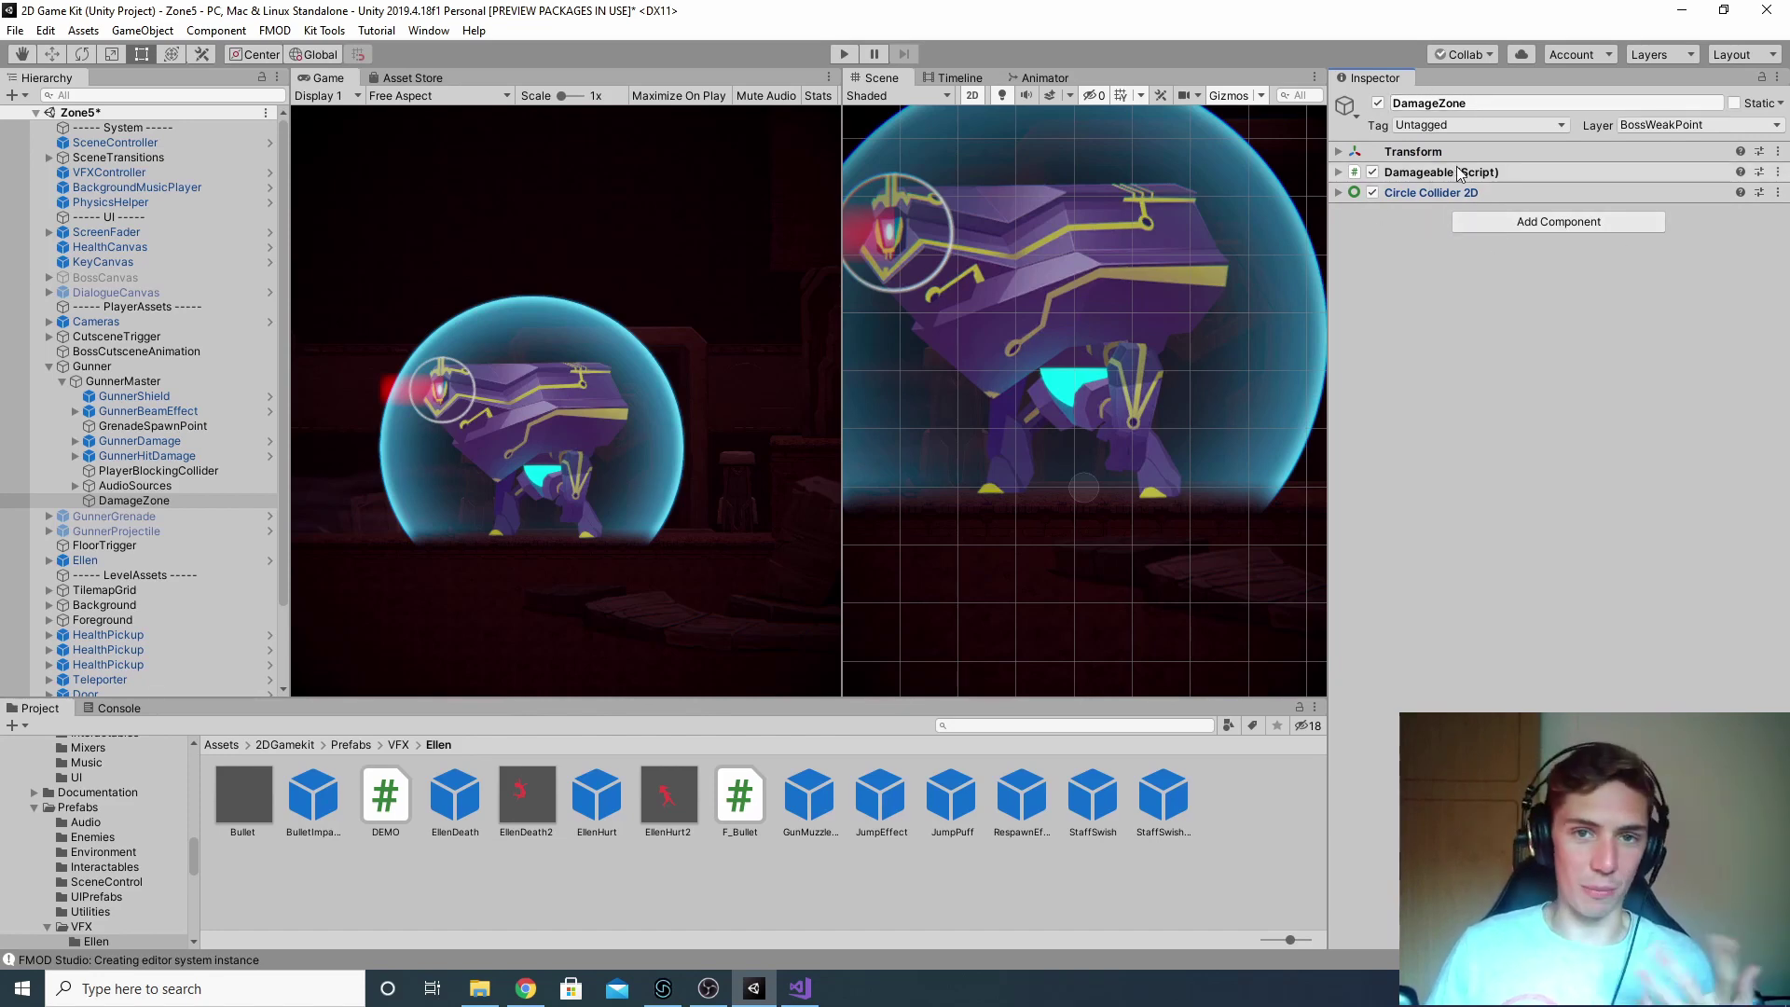
Step: Add a Trigger Audio component to DamageZone and assign the event SFX/Enemies/Gunner/Take Damage
{"action": "left_click", "coordinate": [1631, 225]}
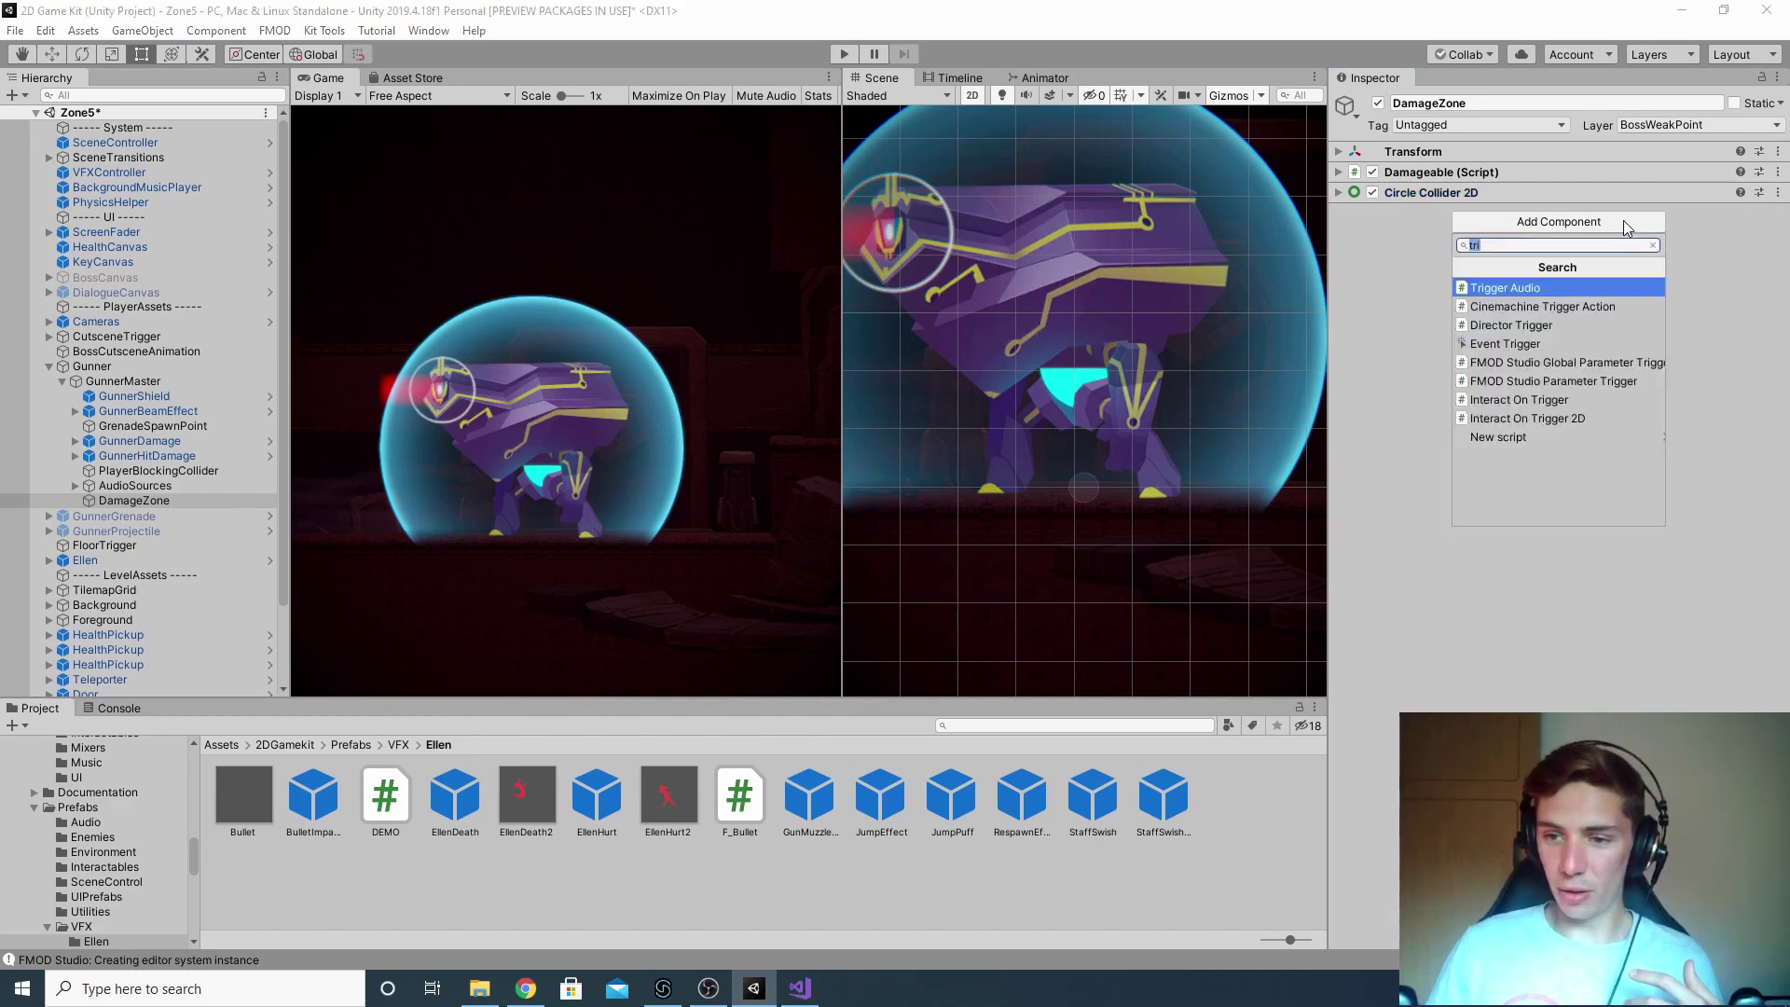
{"action": "left_click", "coordinate": [1552, 289]}
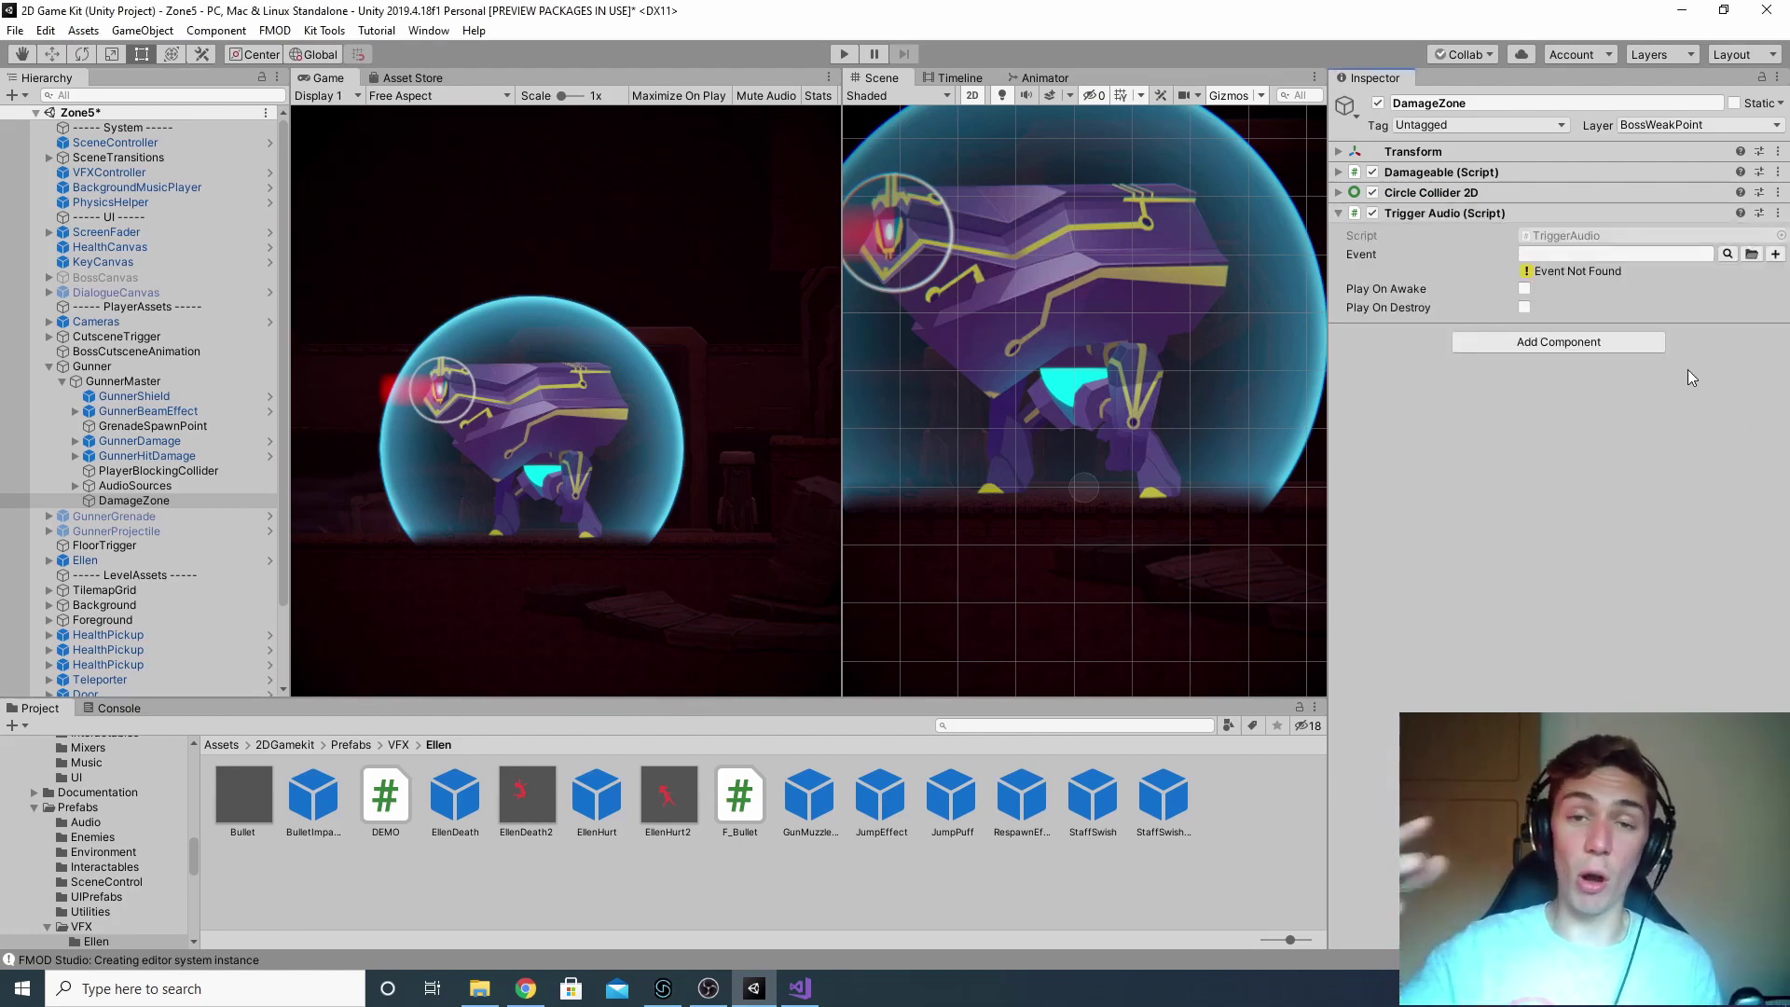
{"action": "left_click", "coordinate": [1728, 254]}
{"action": "left_click", "coordinate": [1612, 336]}
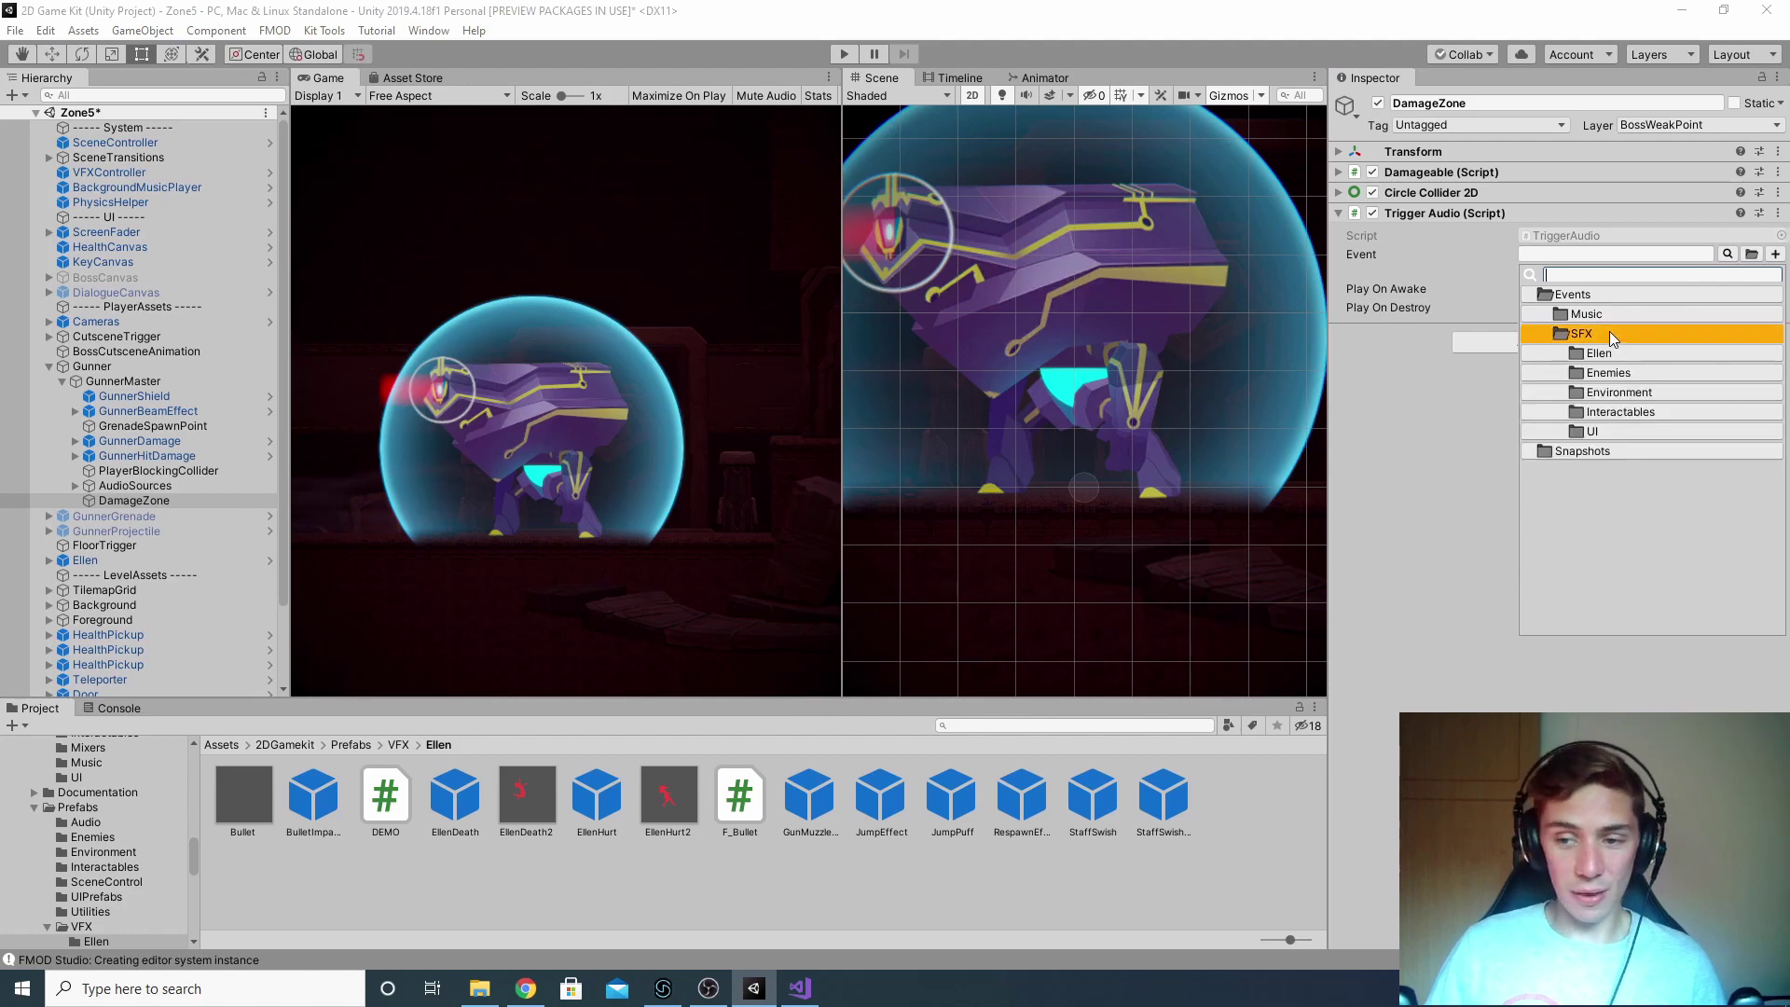
{"action": "left_click", "coordinate": [1622, 373]}
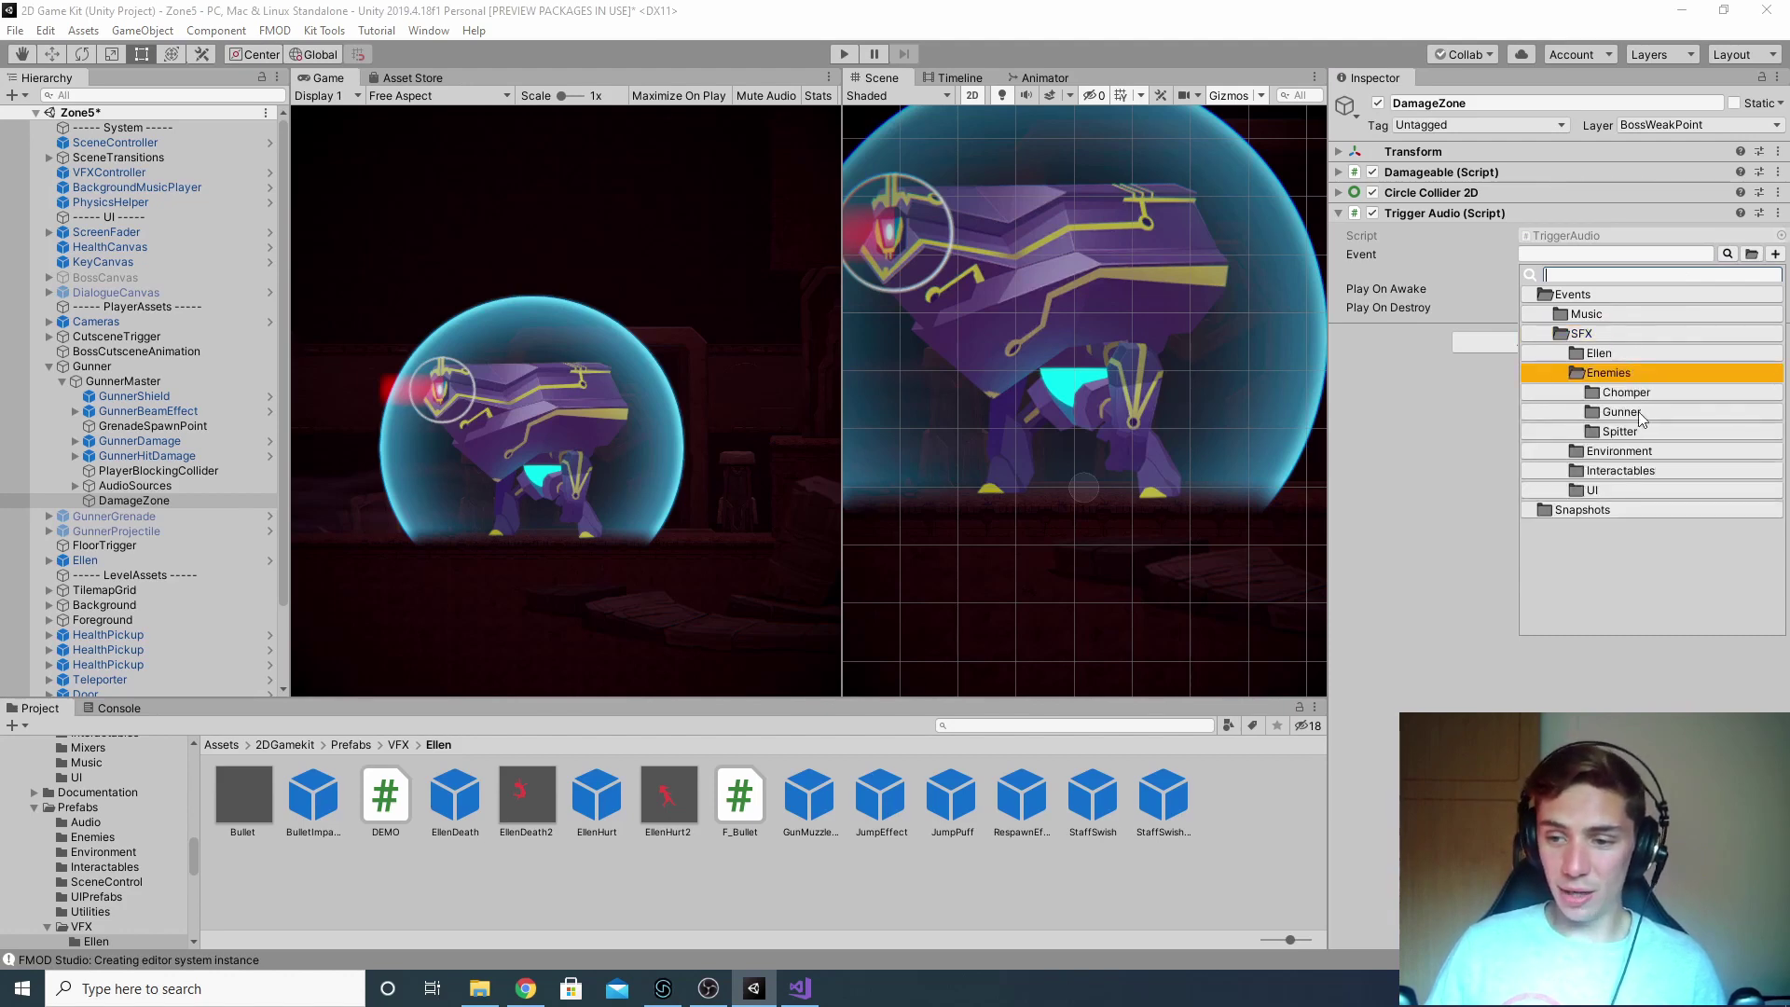
{"action": "left_click", "coordinate": [1627, 413]}
{"action": "left_click", "coordinate": [1693, 472]}
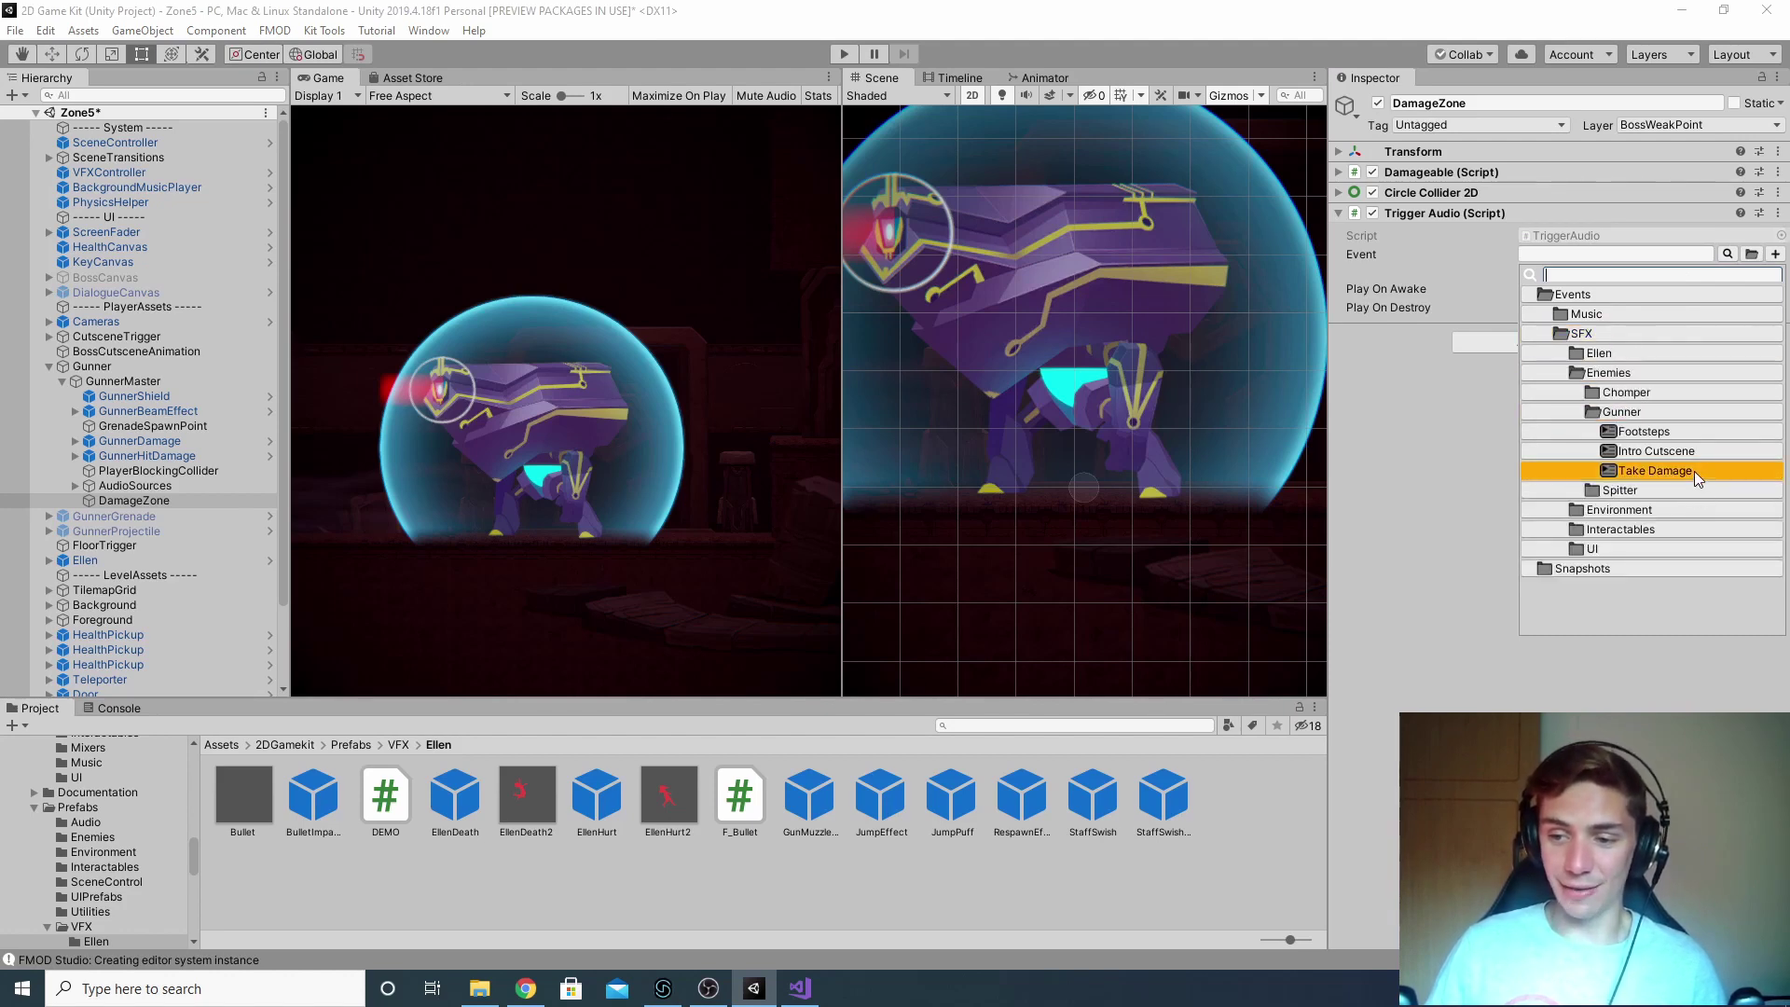
{"action": "double_click", "coordinate": [1691, 472]}
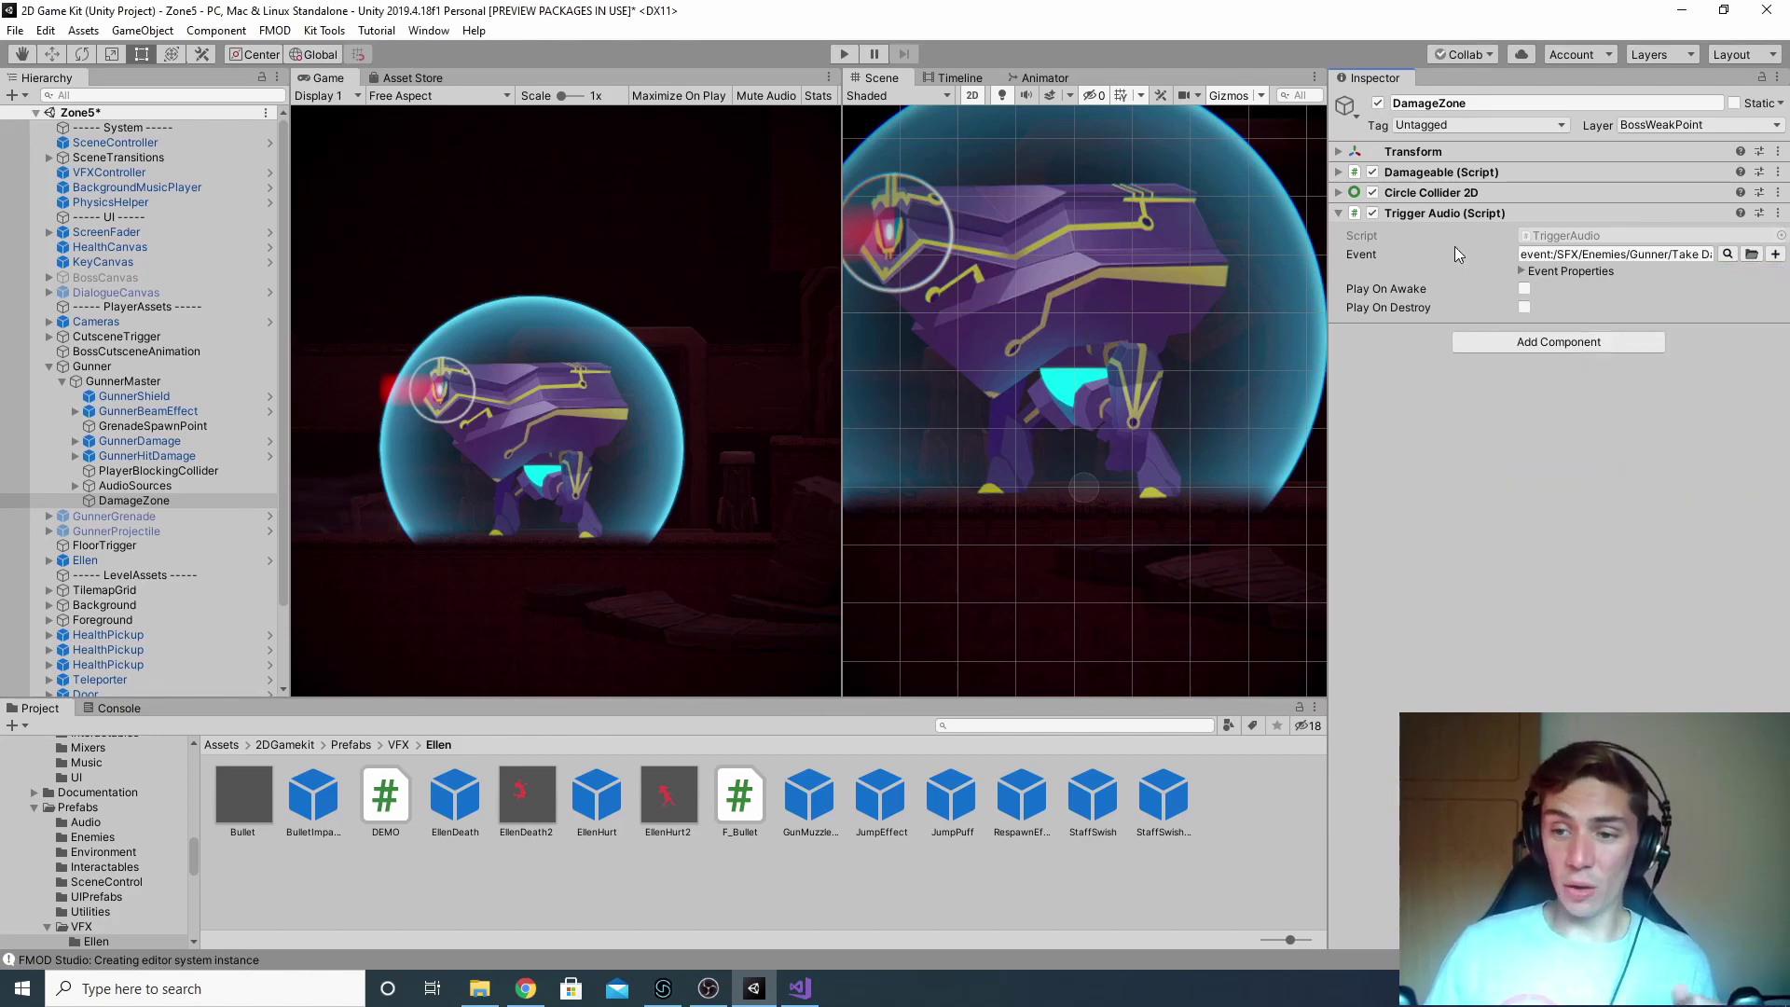
{"action": "left_click", "coordinate": [664, 995]}
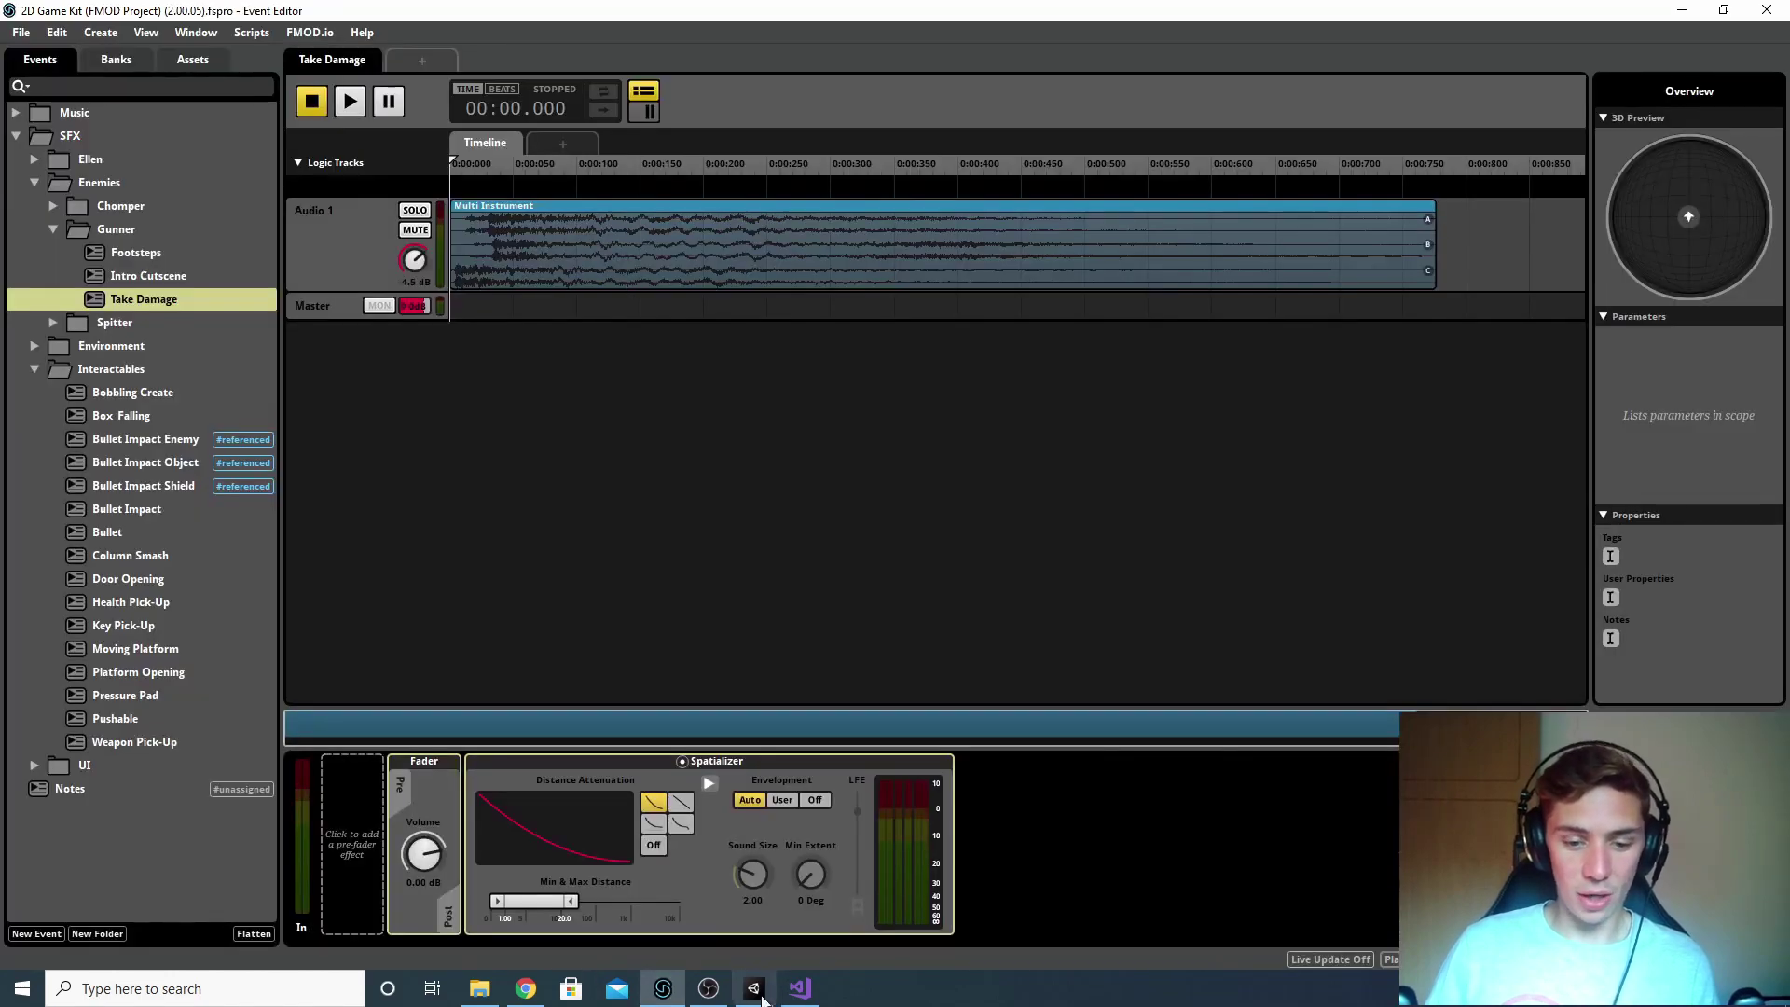
{"action": "left_click", "coordinate": [800, 990]}
{"action": "left_click", "coordinate": [755, 989]}
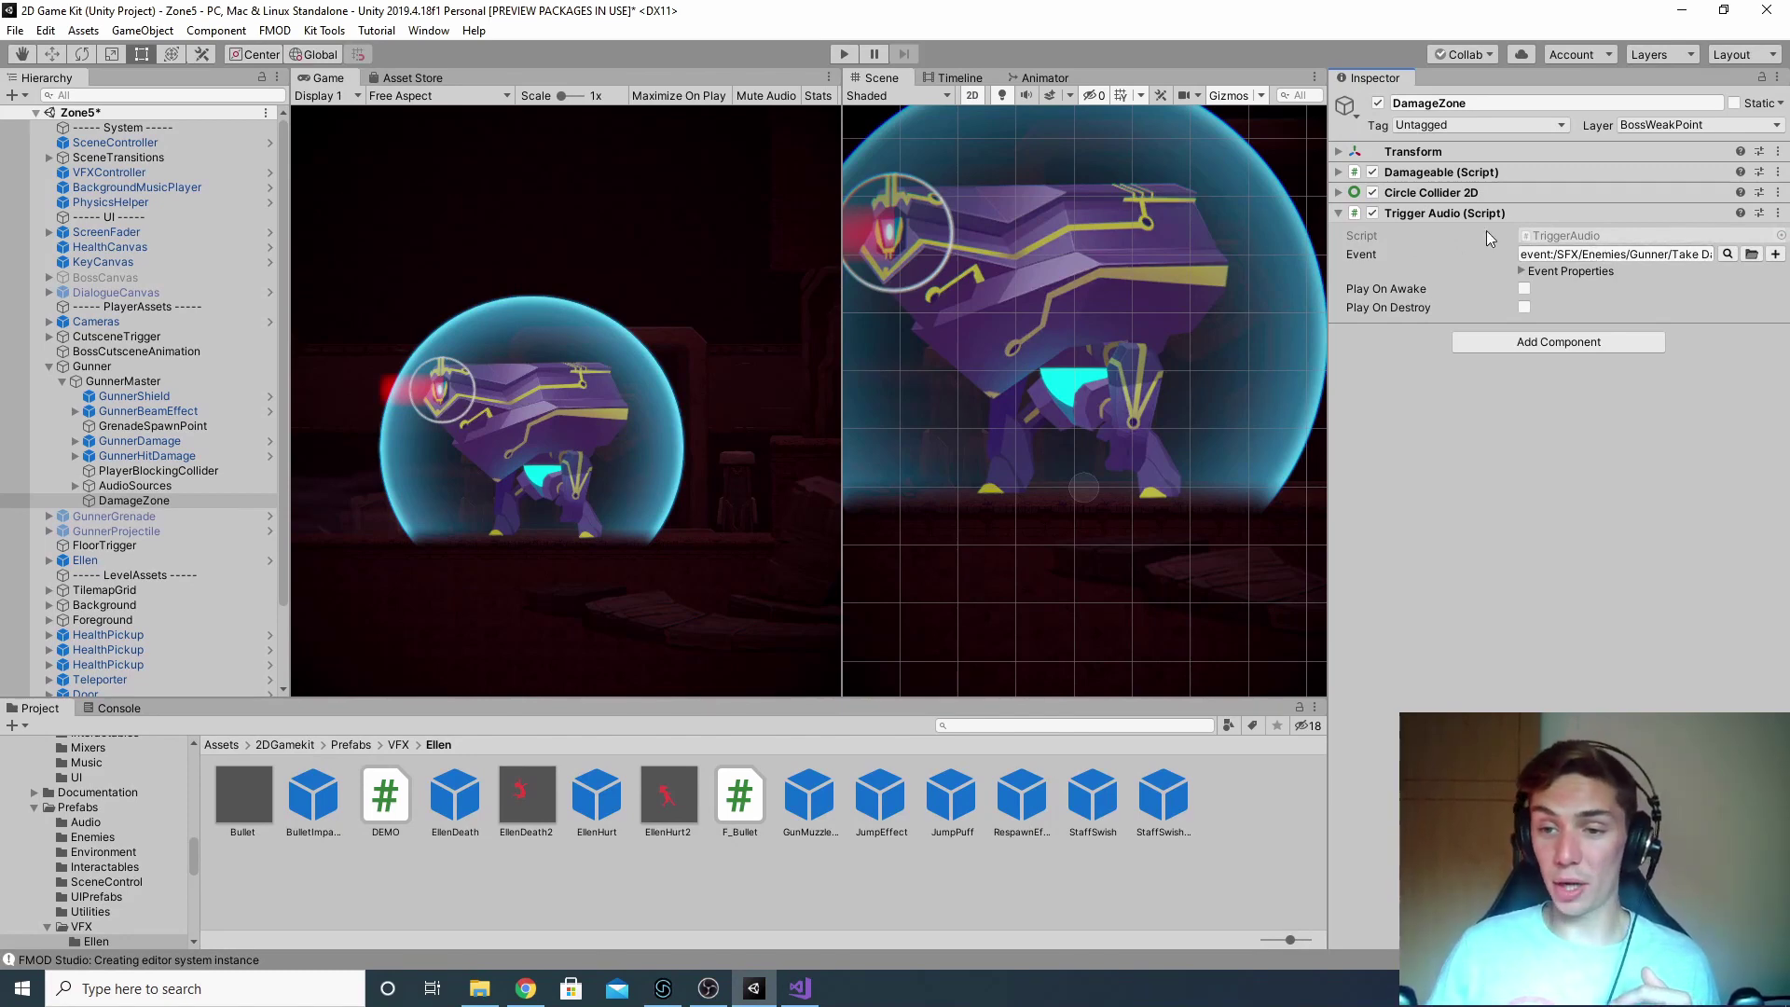
Step: Add an entry to DamageZone's On Take Damage list with DamageZone as the object and PlayOneShot () as the function
{"action": "left_click", "coordinate": [1339, 174]}
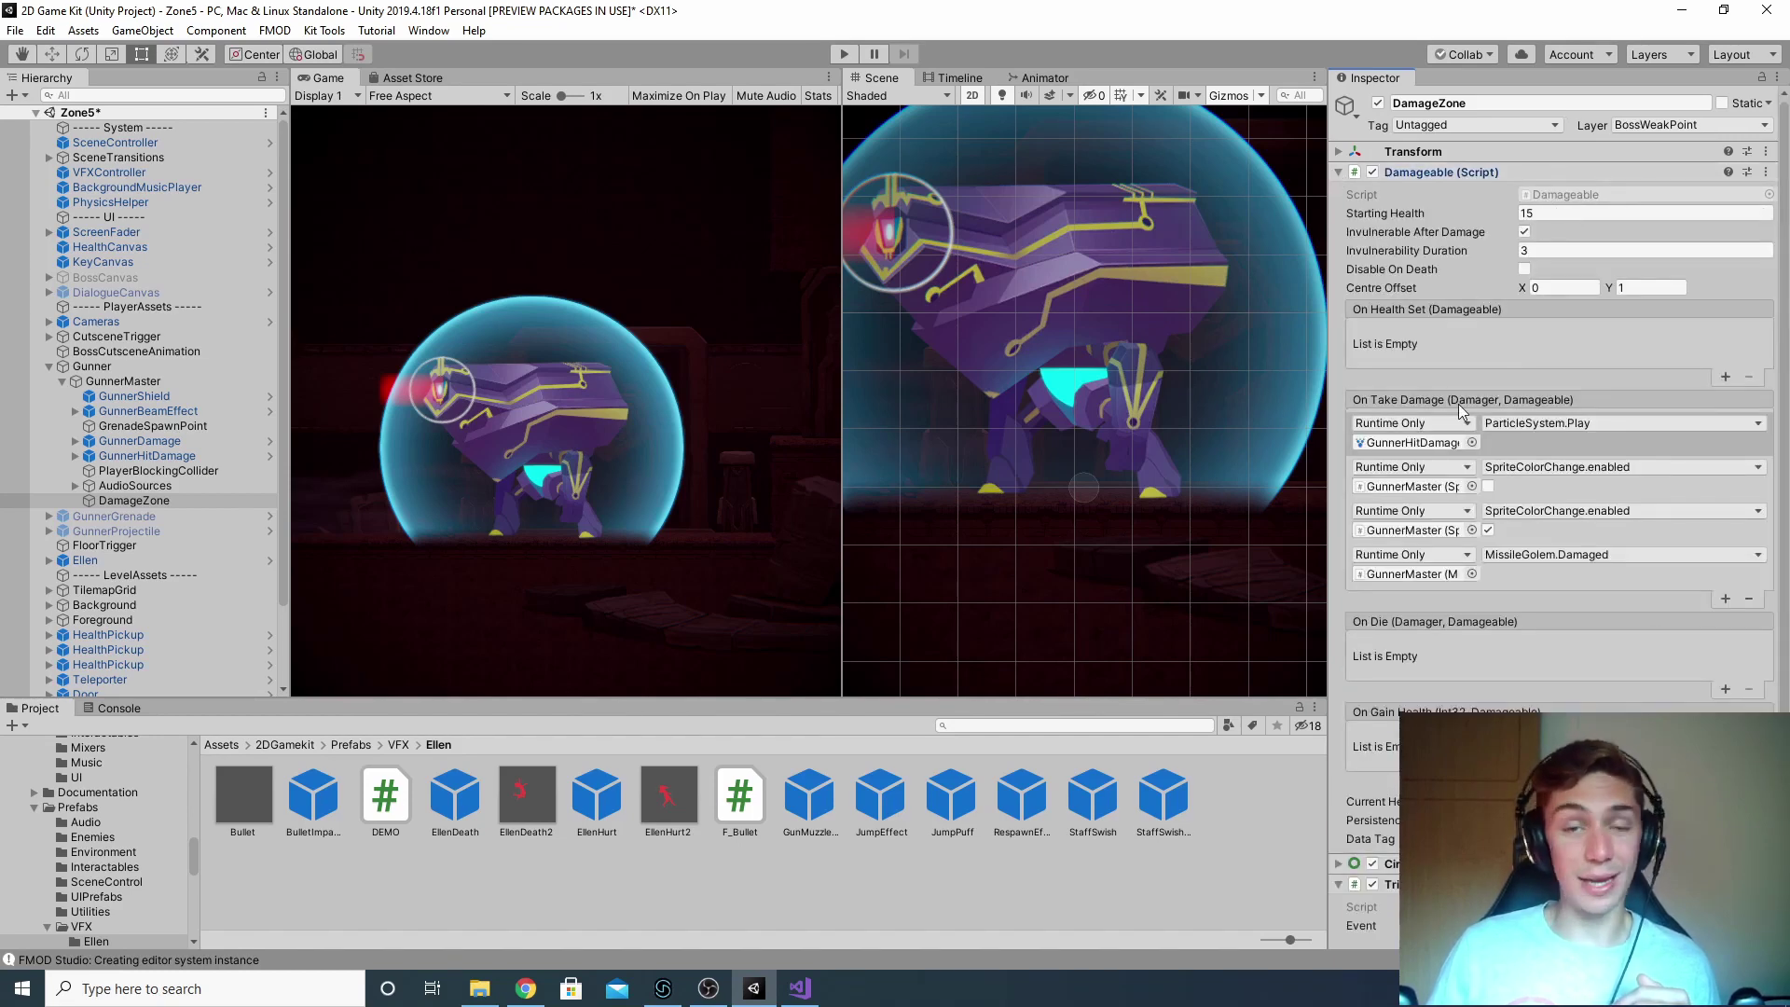
{"action": "left_click", "coordinate": [1726, 599]}
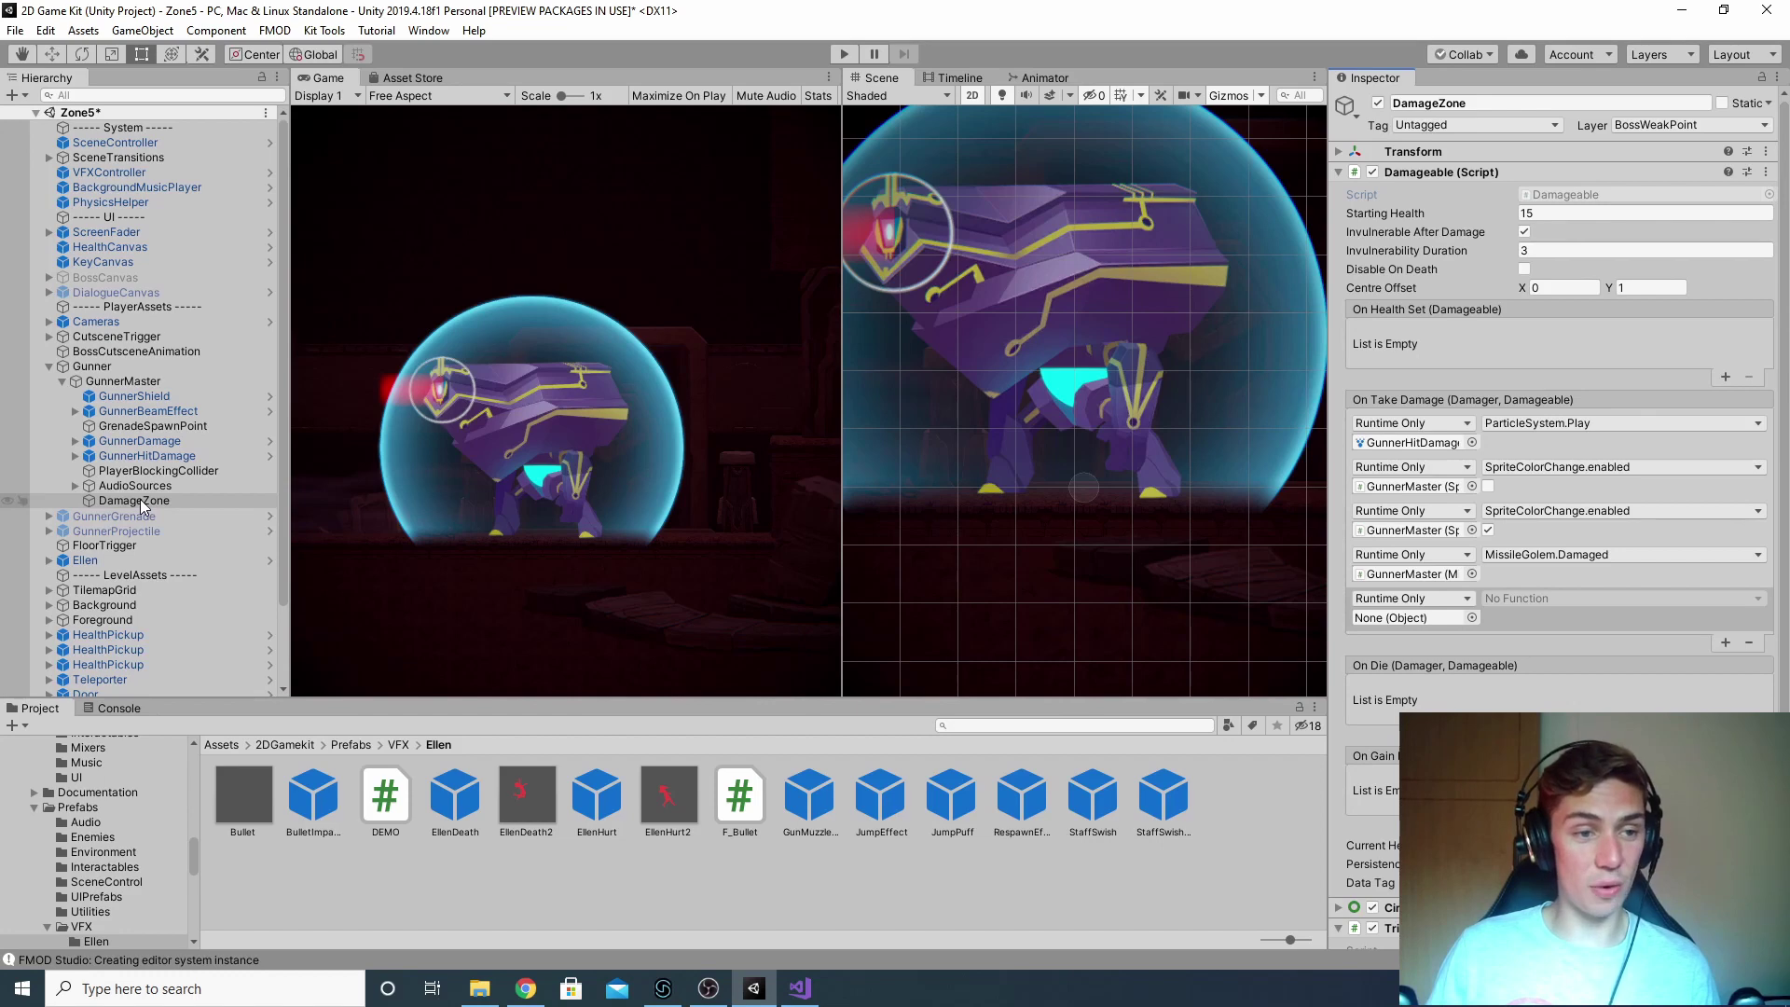
{"action": "left_click_drag", "start_coordinate": [141, 504], "coordinate": [1438, 622]}
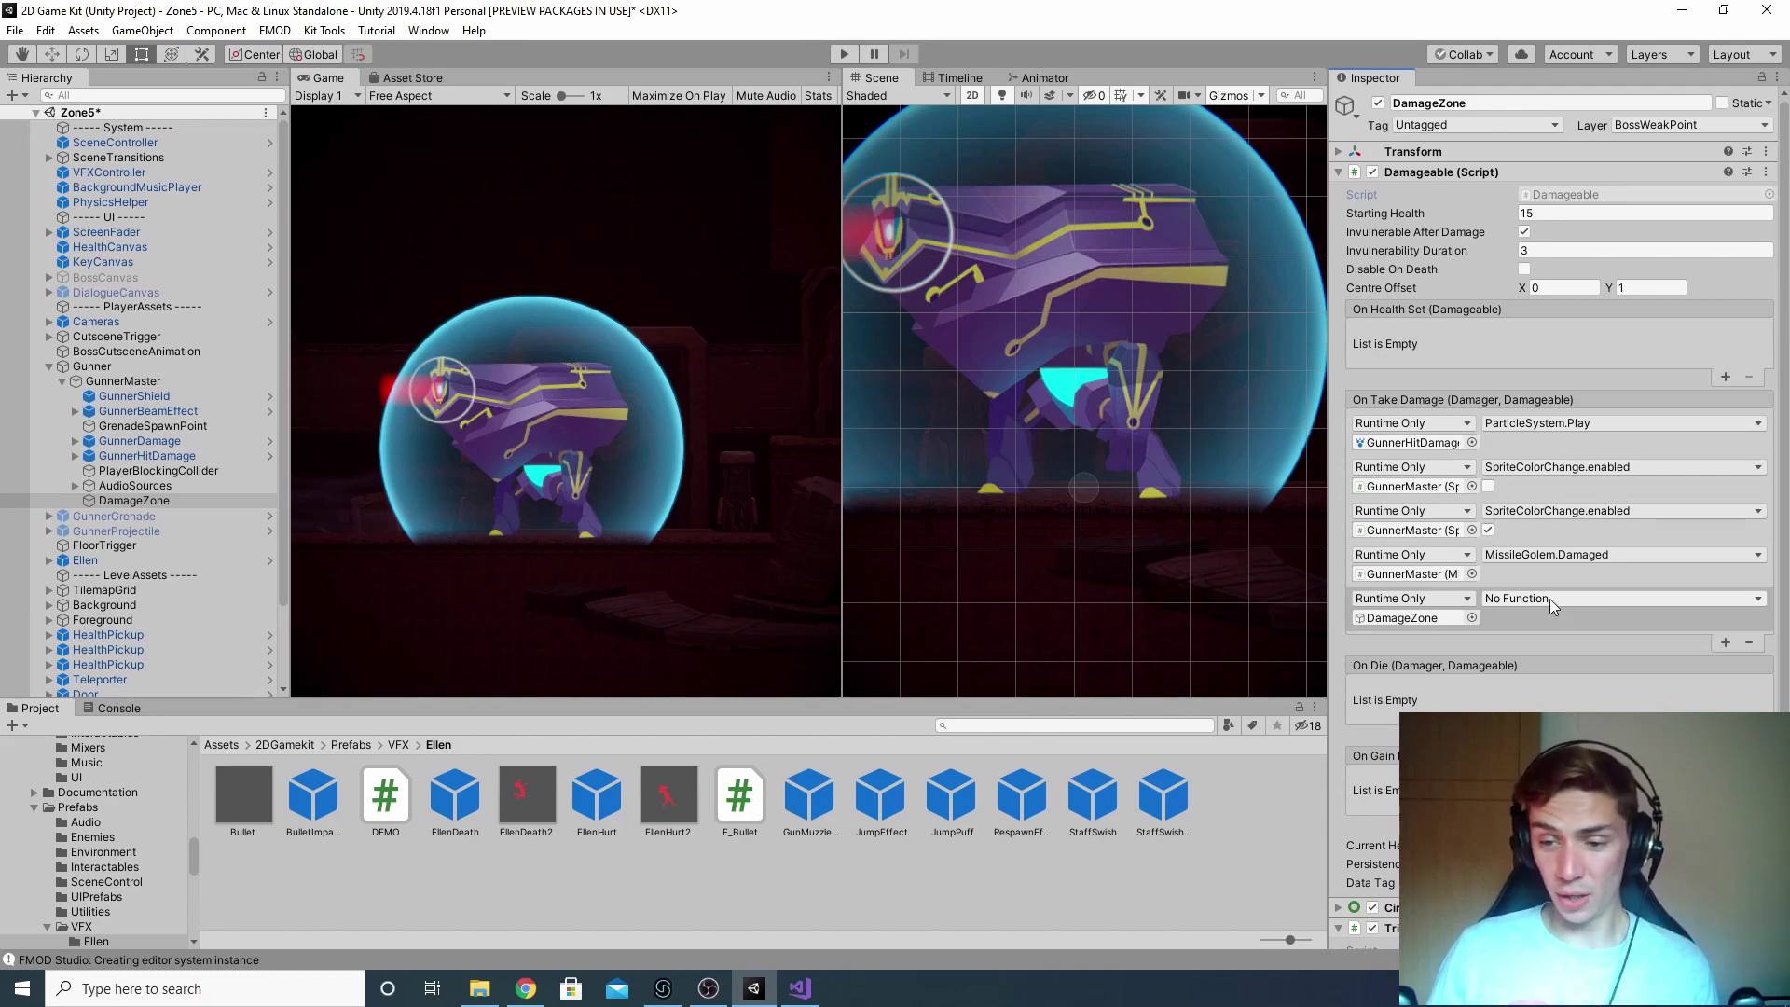
{"action": "left_click", "coordinate": [1576, 600]}
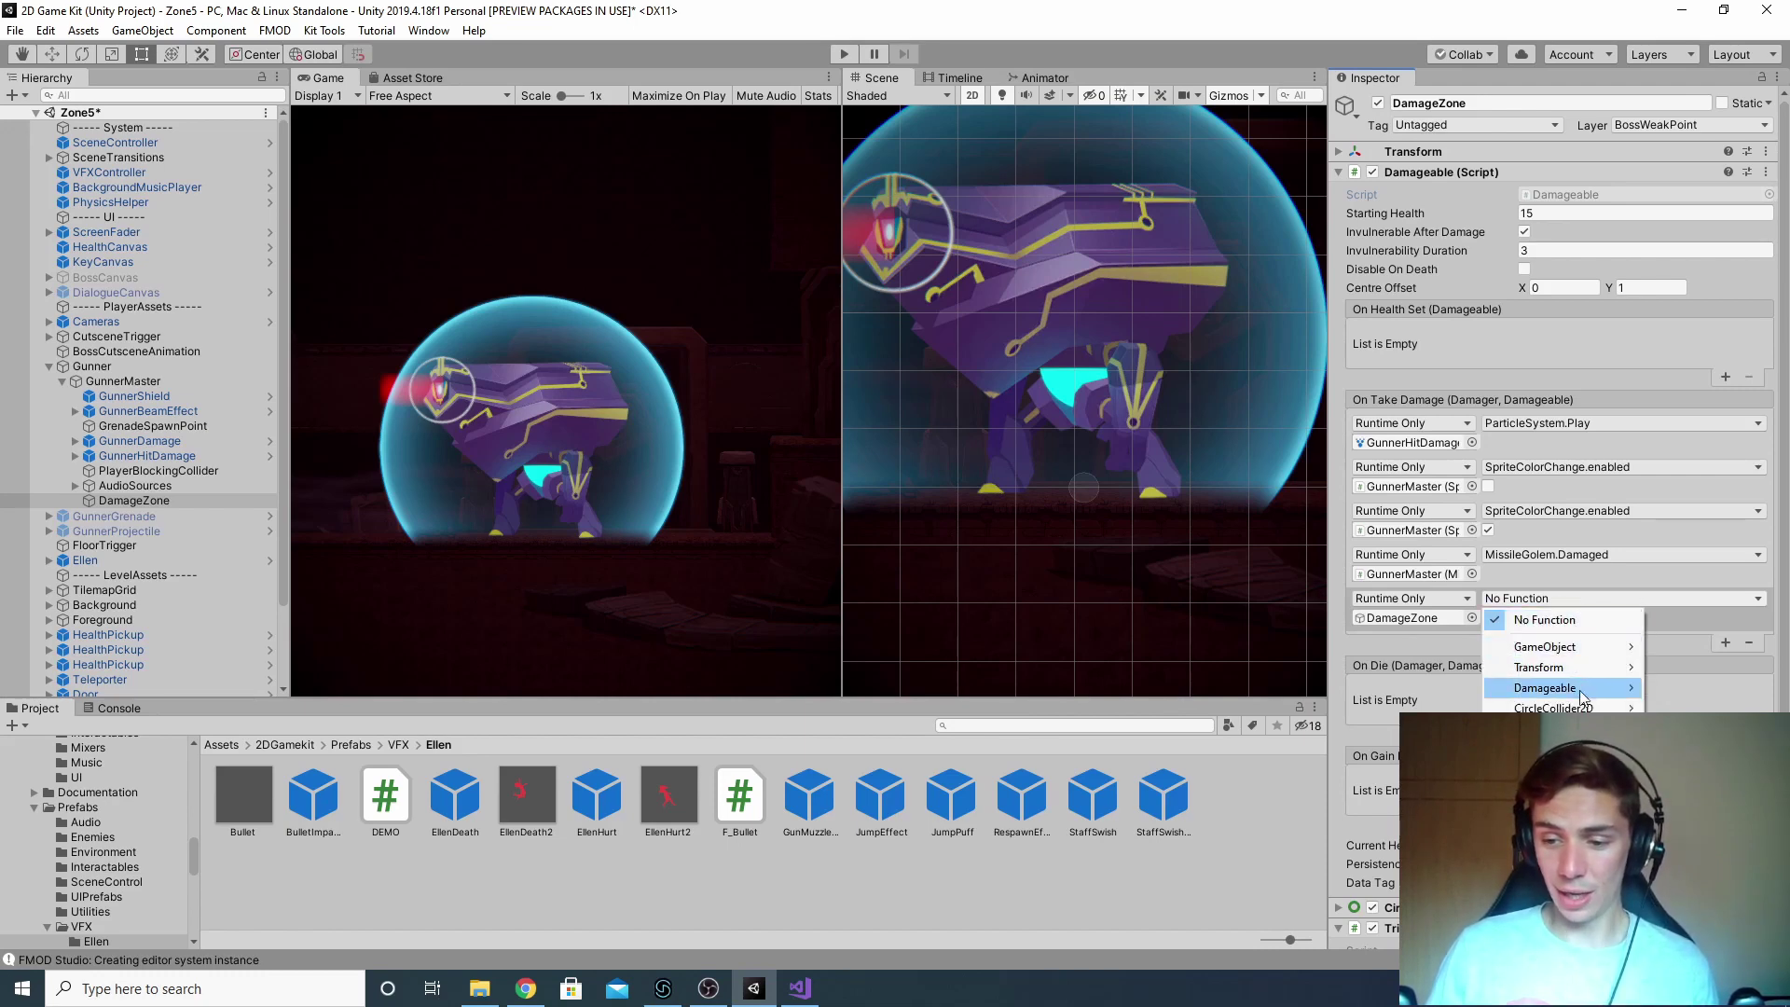
{"action": "mouse_move", "coordinate": [1548, 647]}
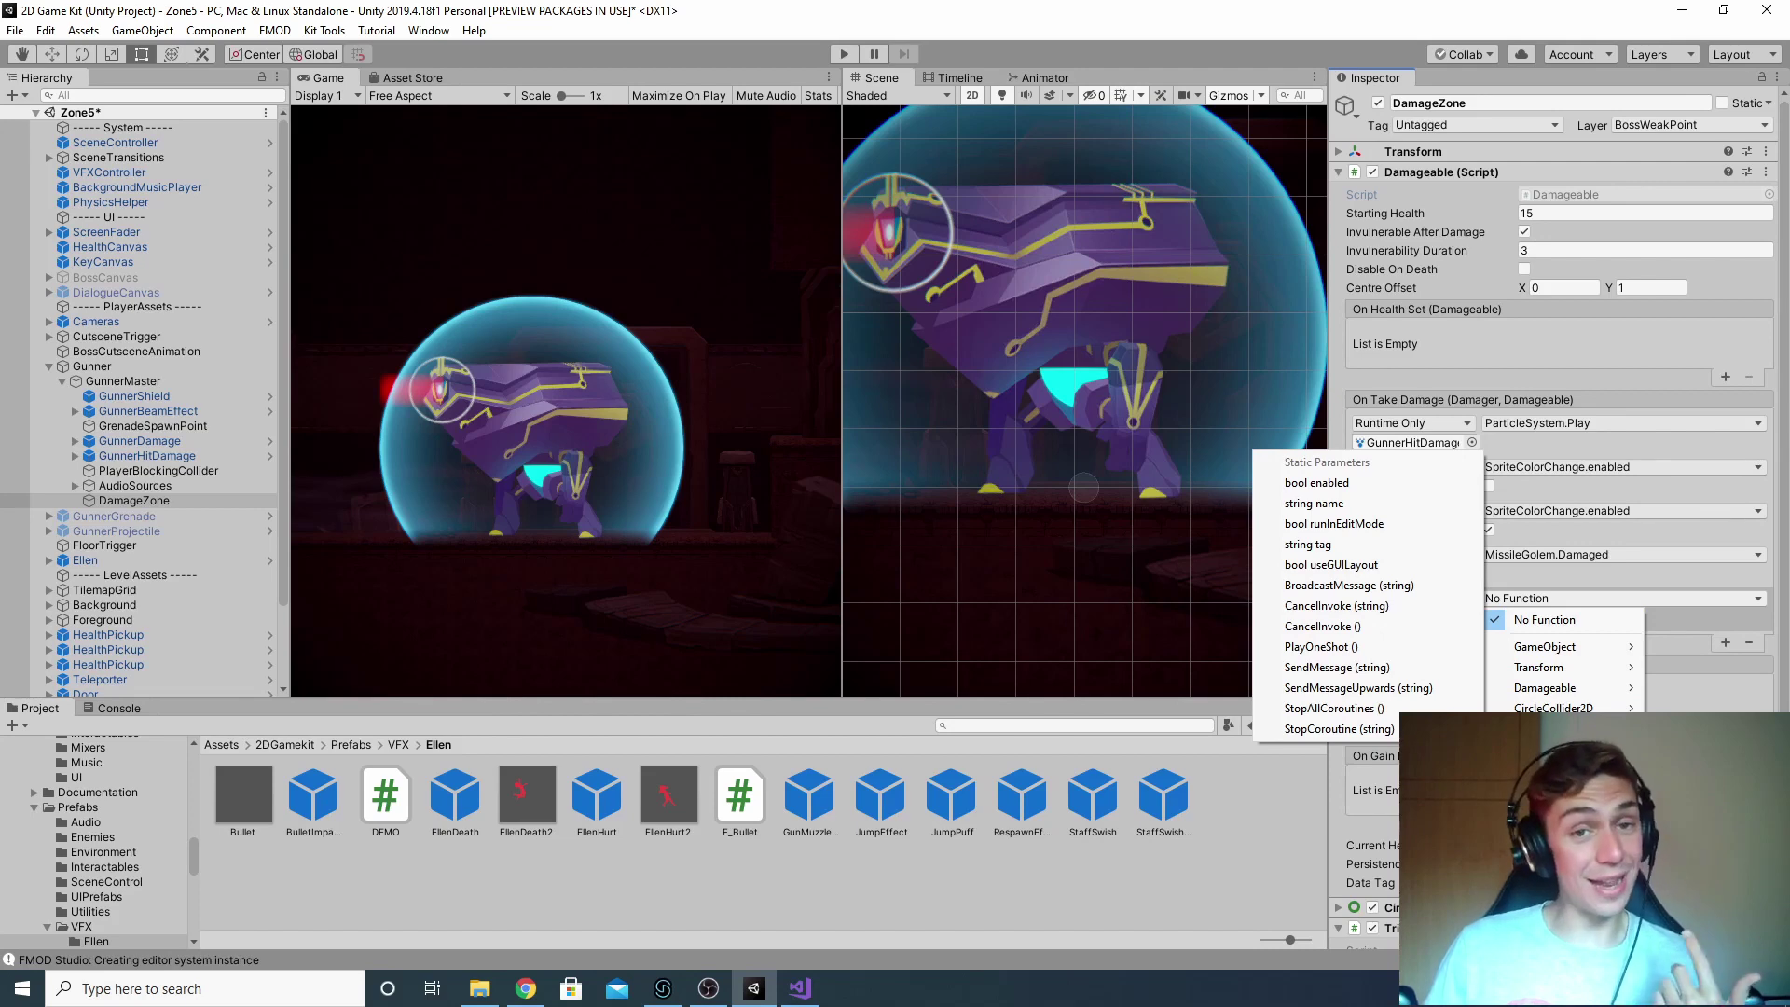
{"action": "left_click", "coordinate": [1441, 646]}
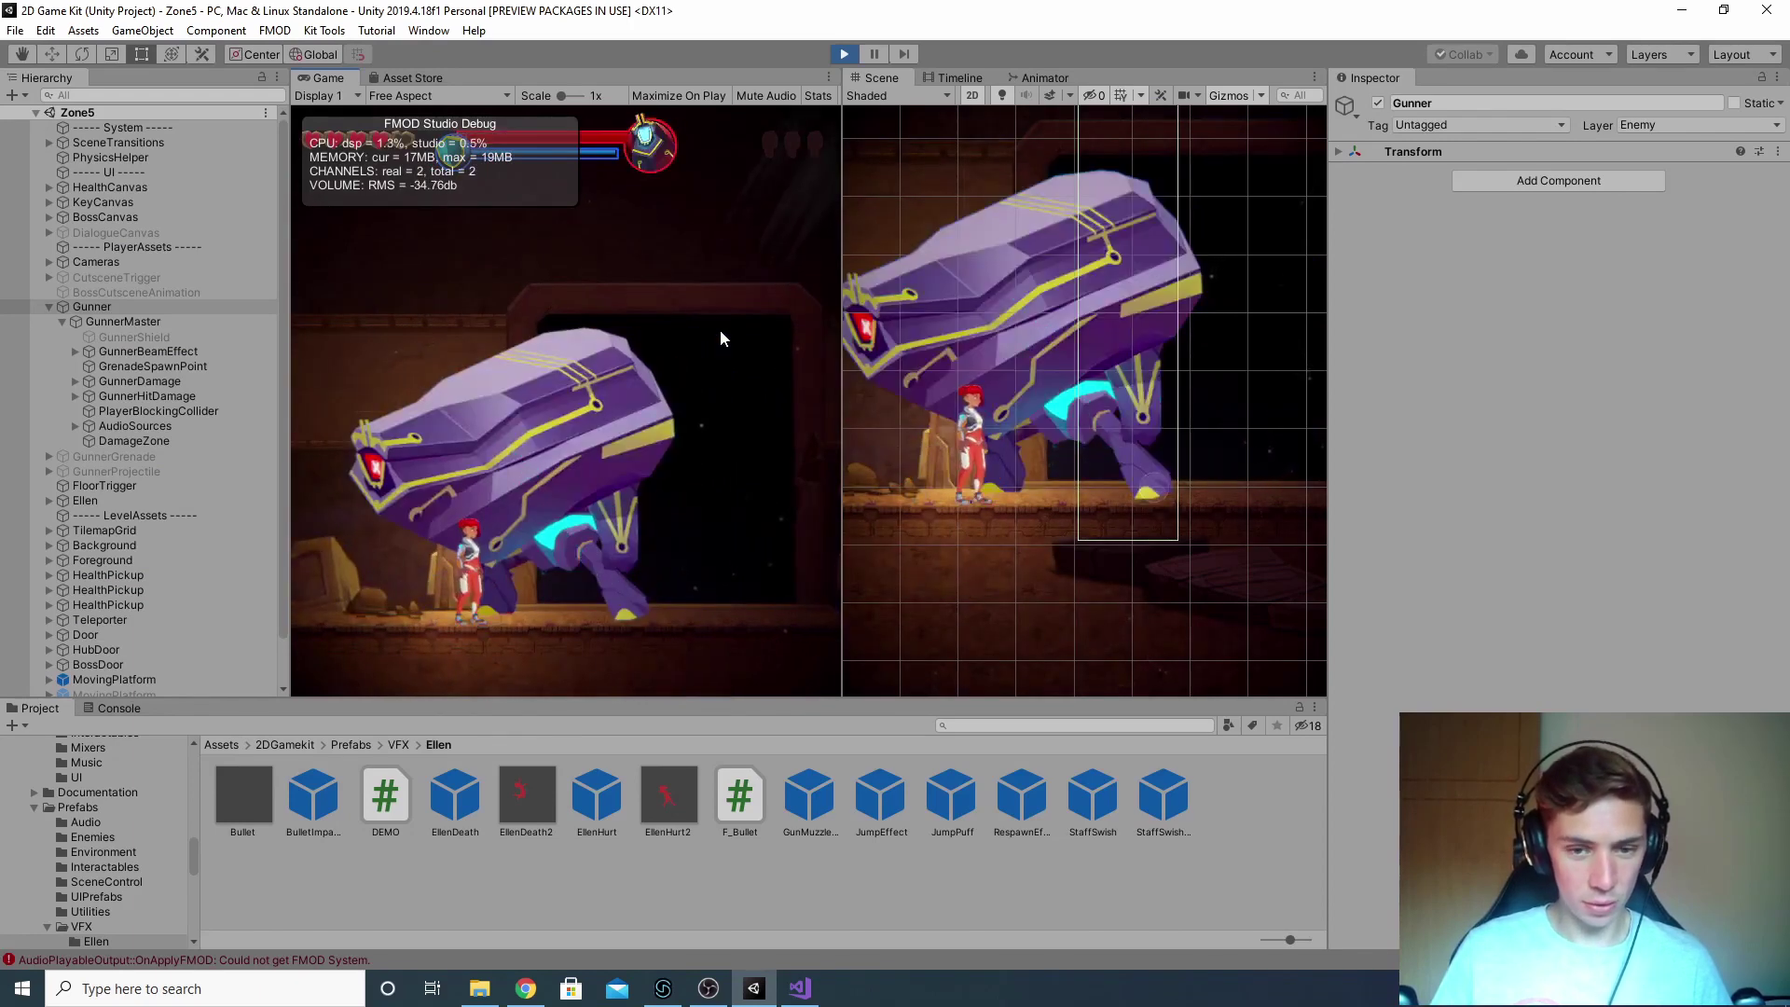
Step: Playtest the boss fight by attacking the unshielded Gunner with Ellen and moving her around, and stop the game
{"action": "key", "text": "k"}
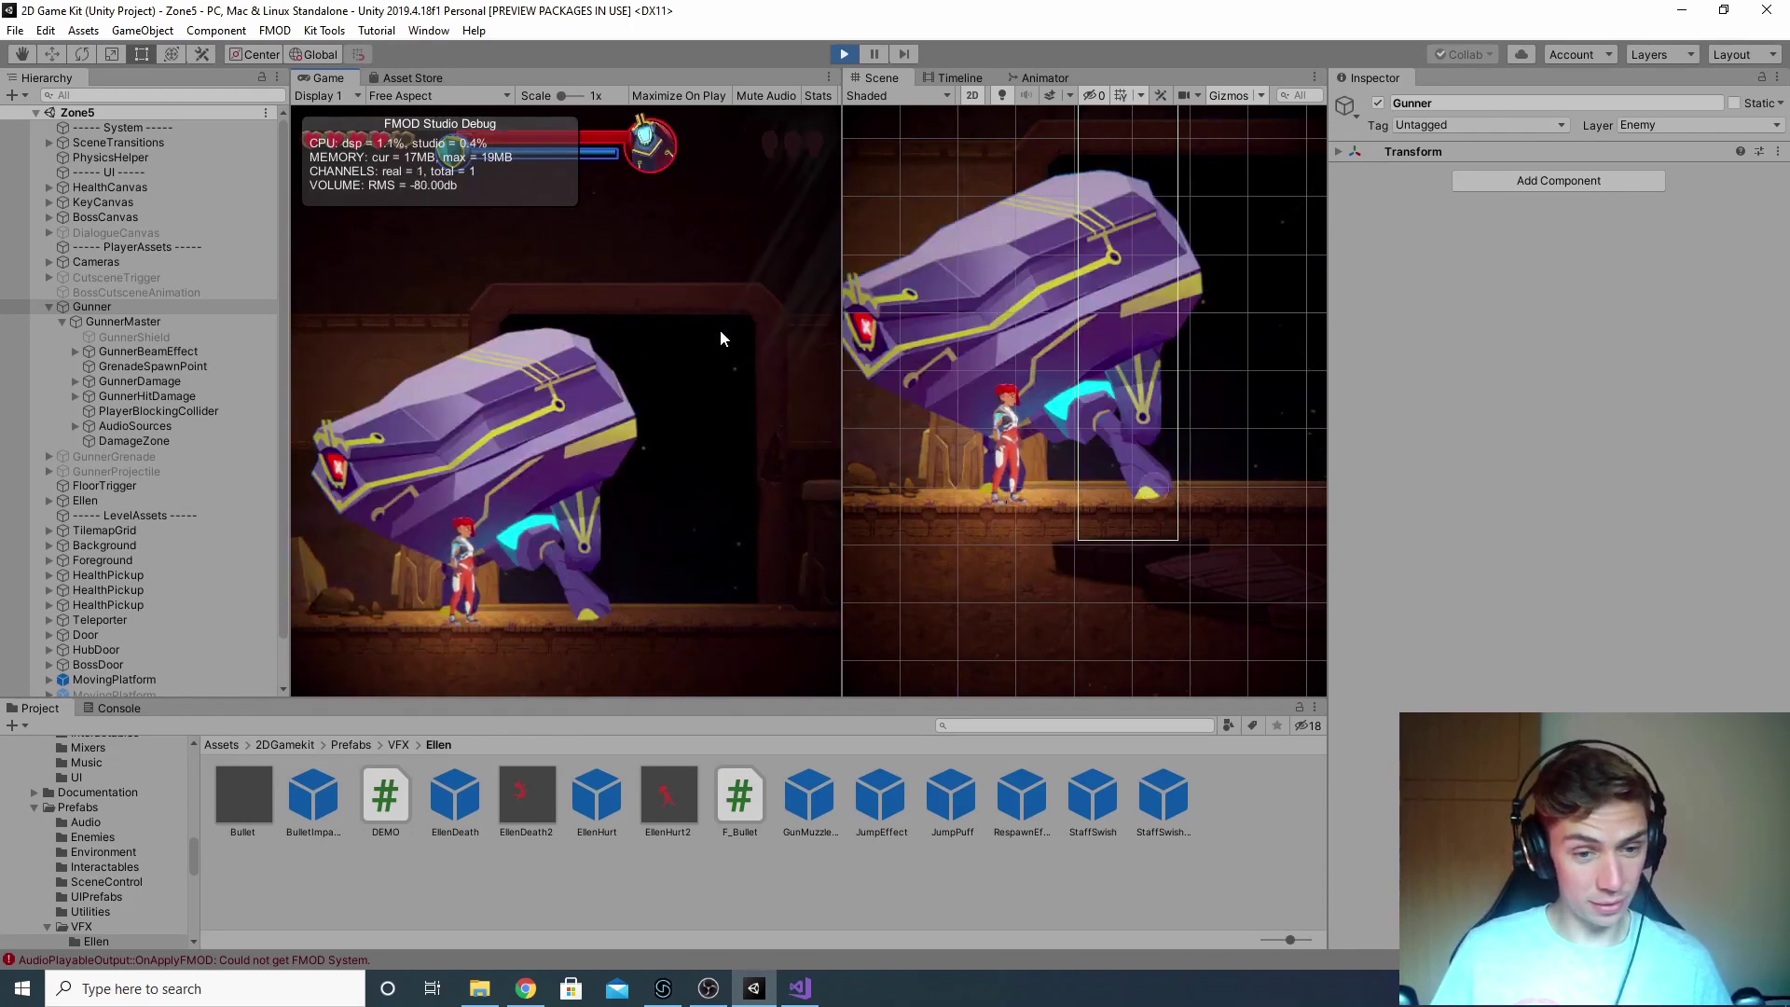
{"action": "key", "text": "k"}
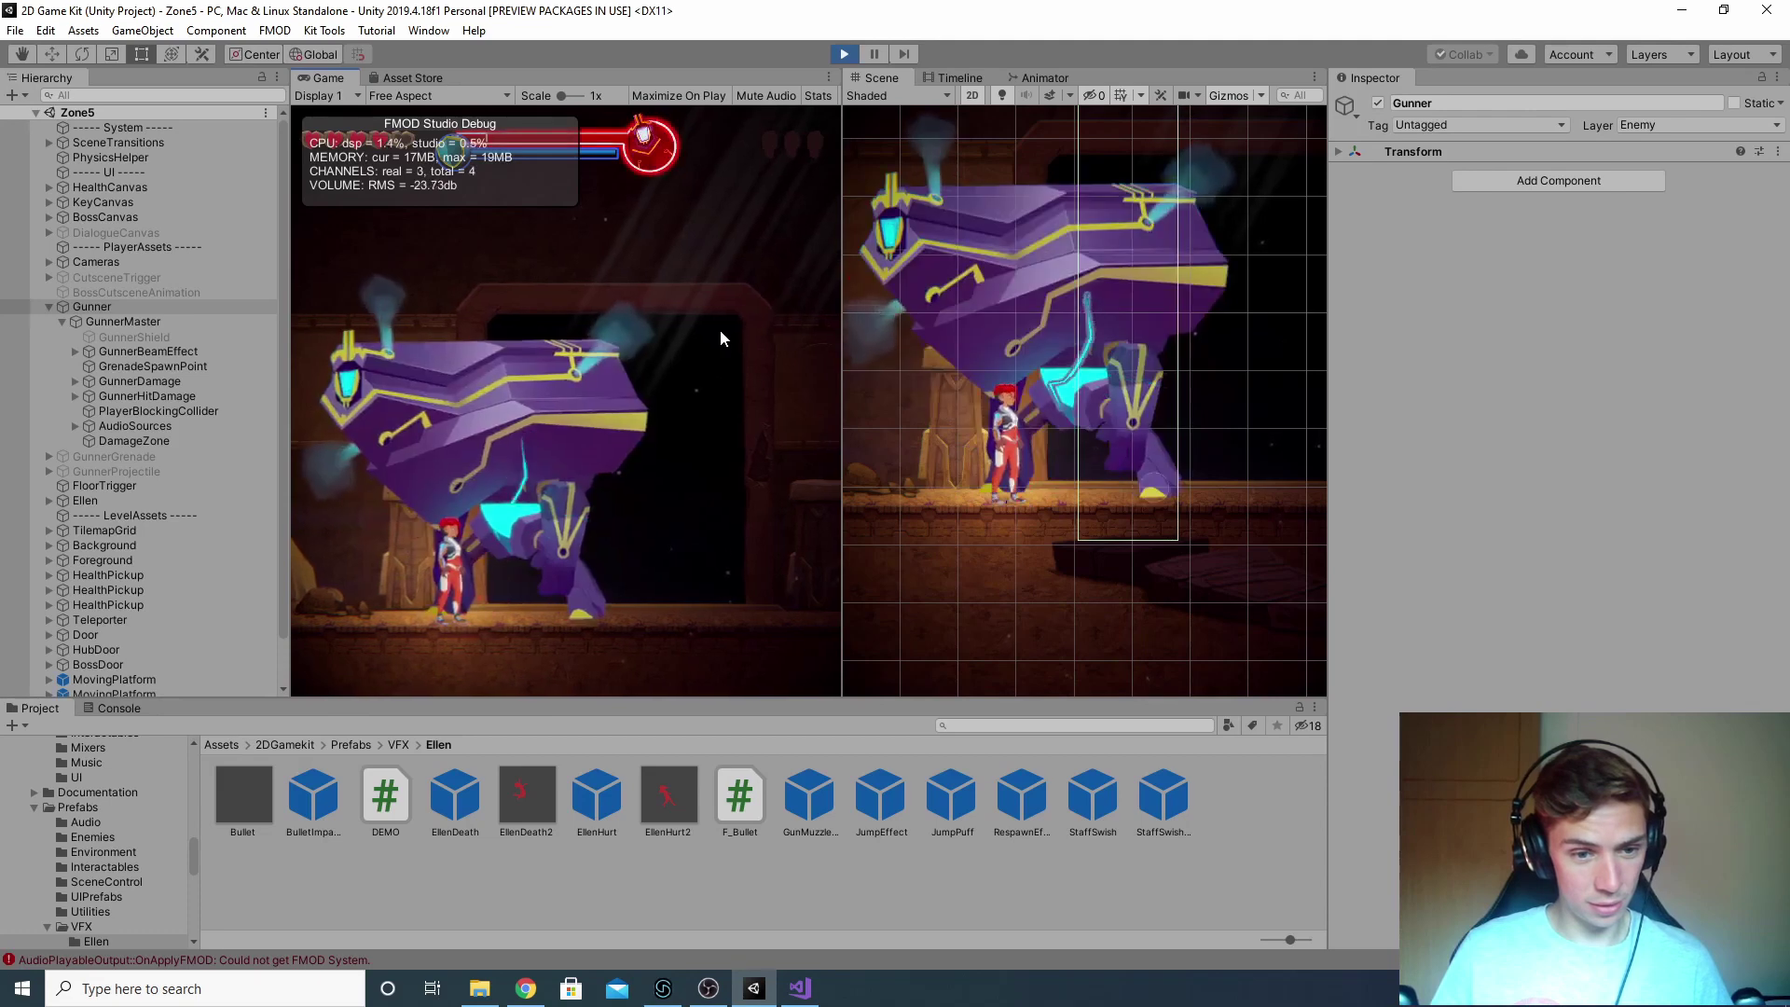
{"action": "key", "text": "a"}
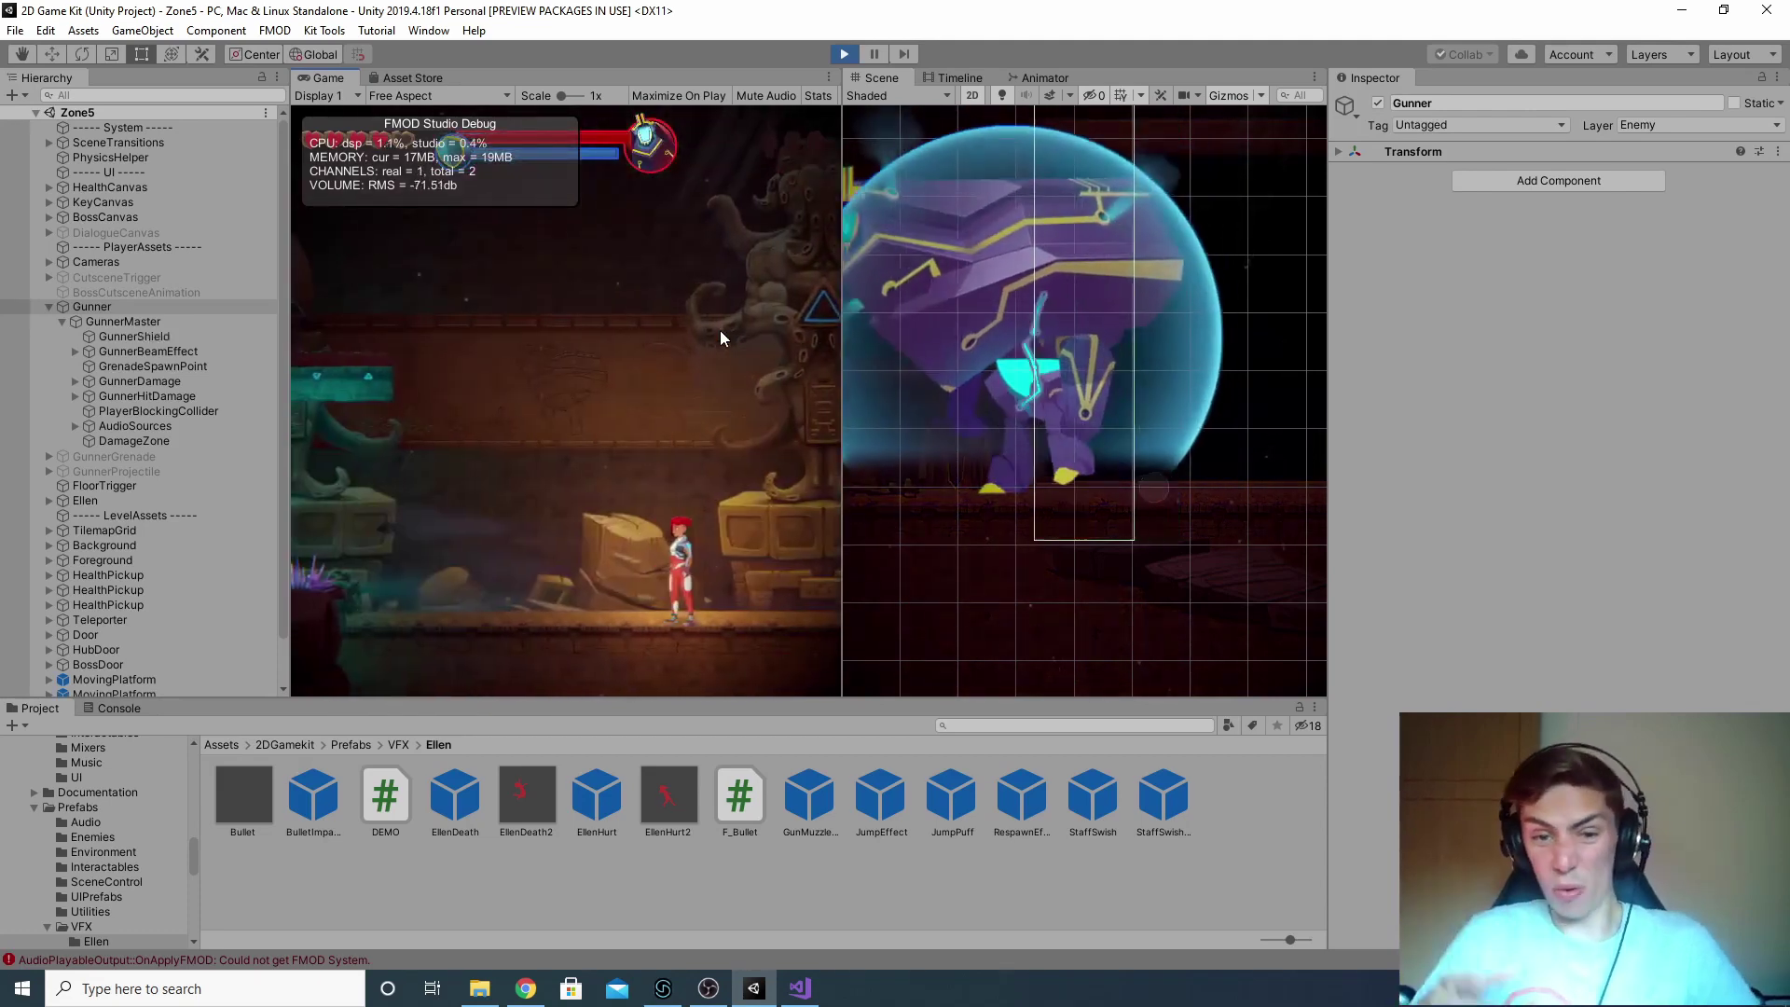
{"action": "key", "text": "a"}
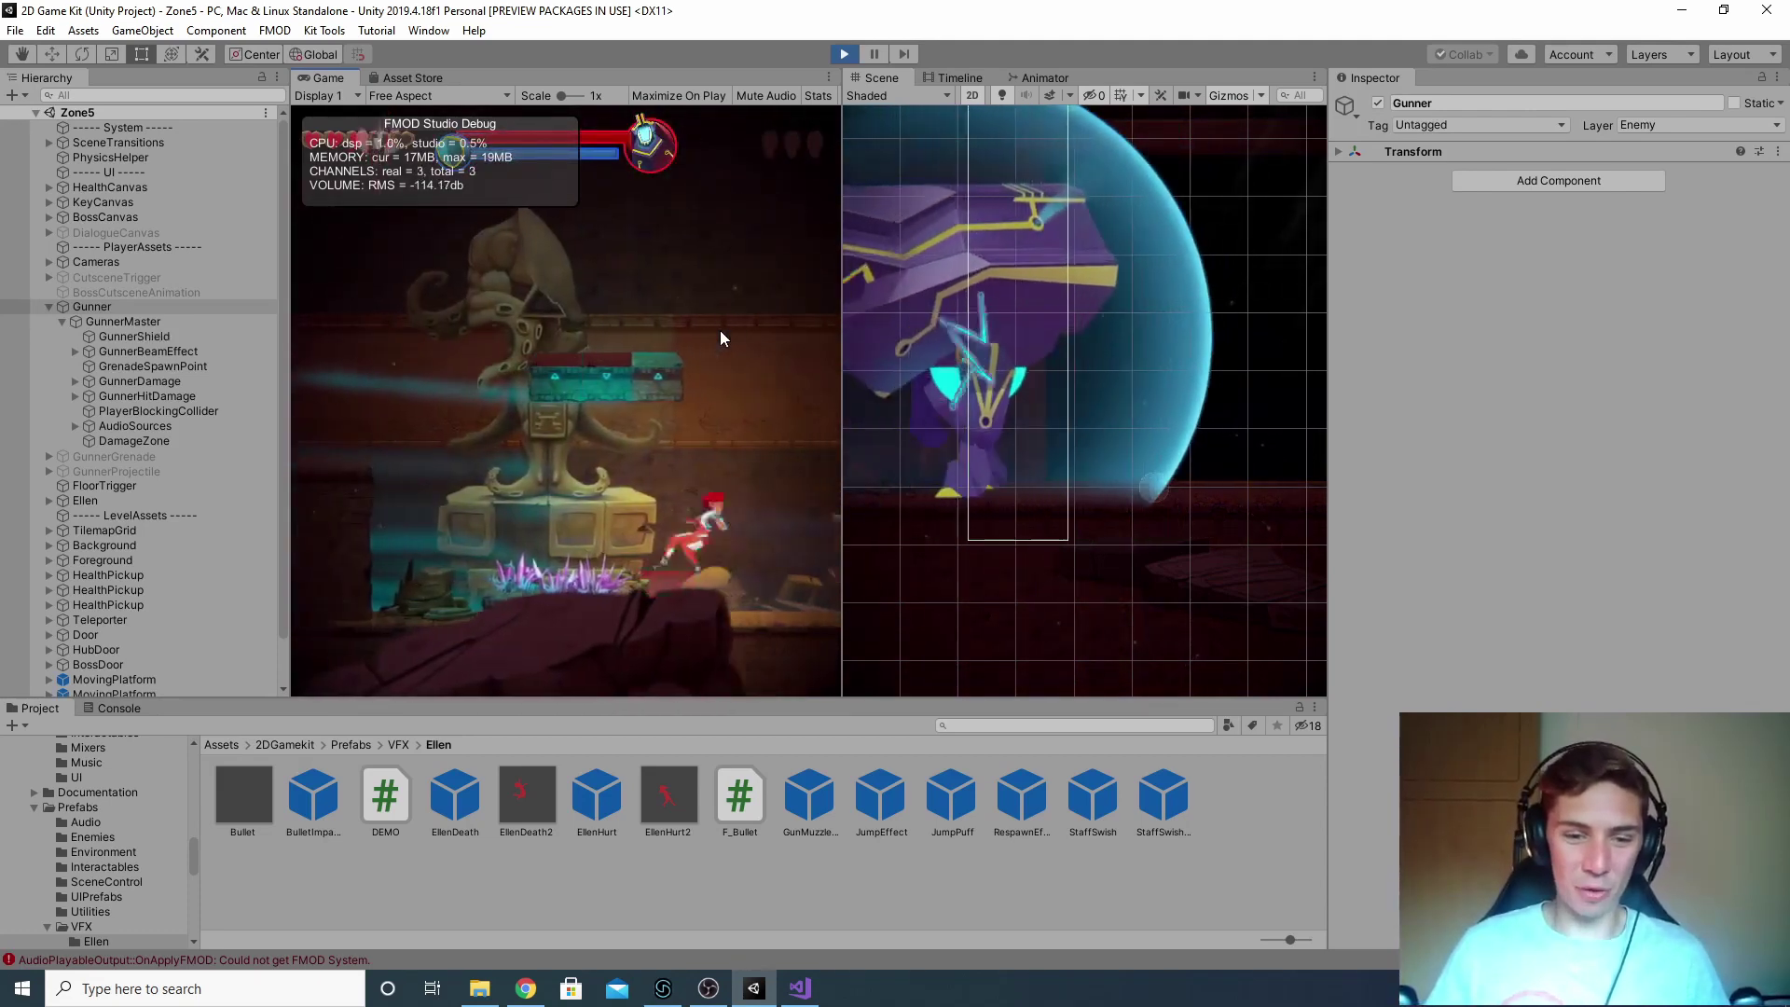
{"action": "key", "text": "a"}
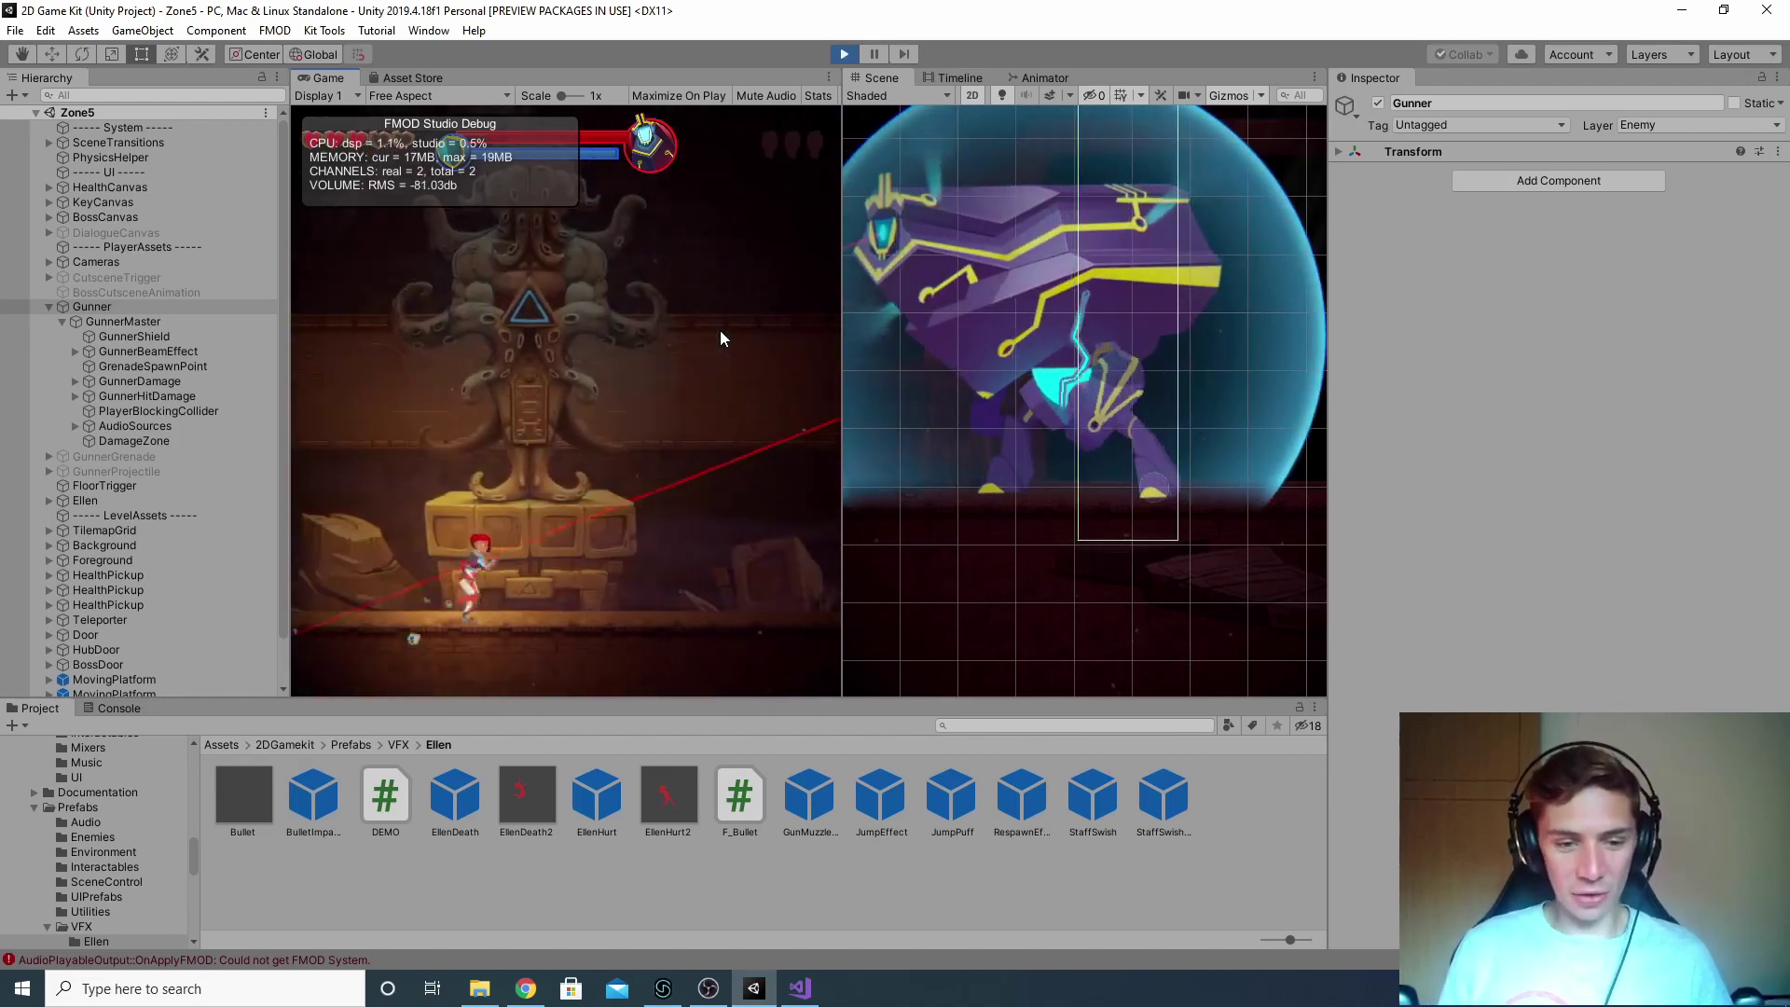
{"action": "key", "text": "d"}
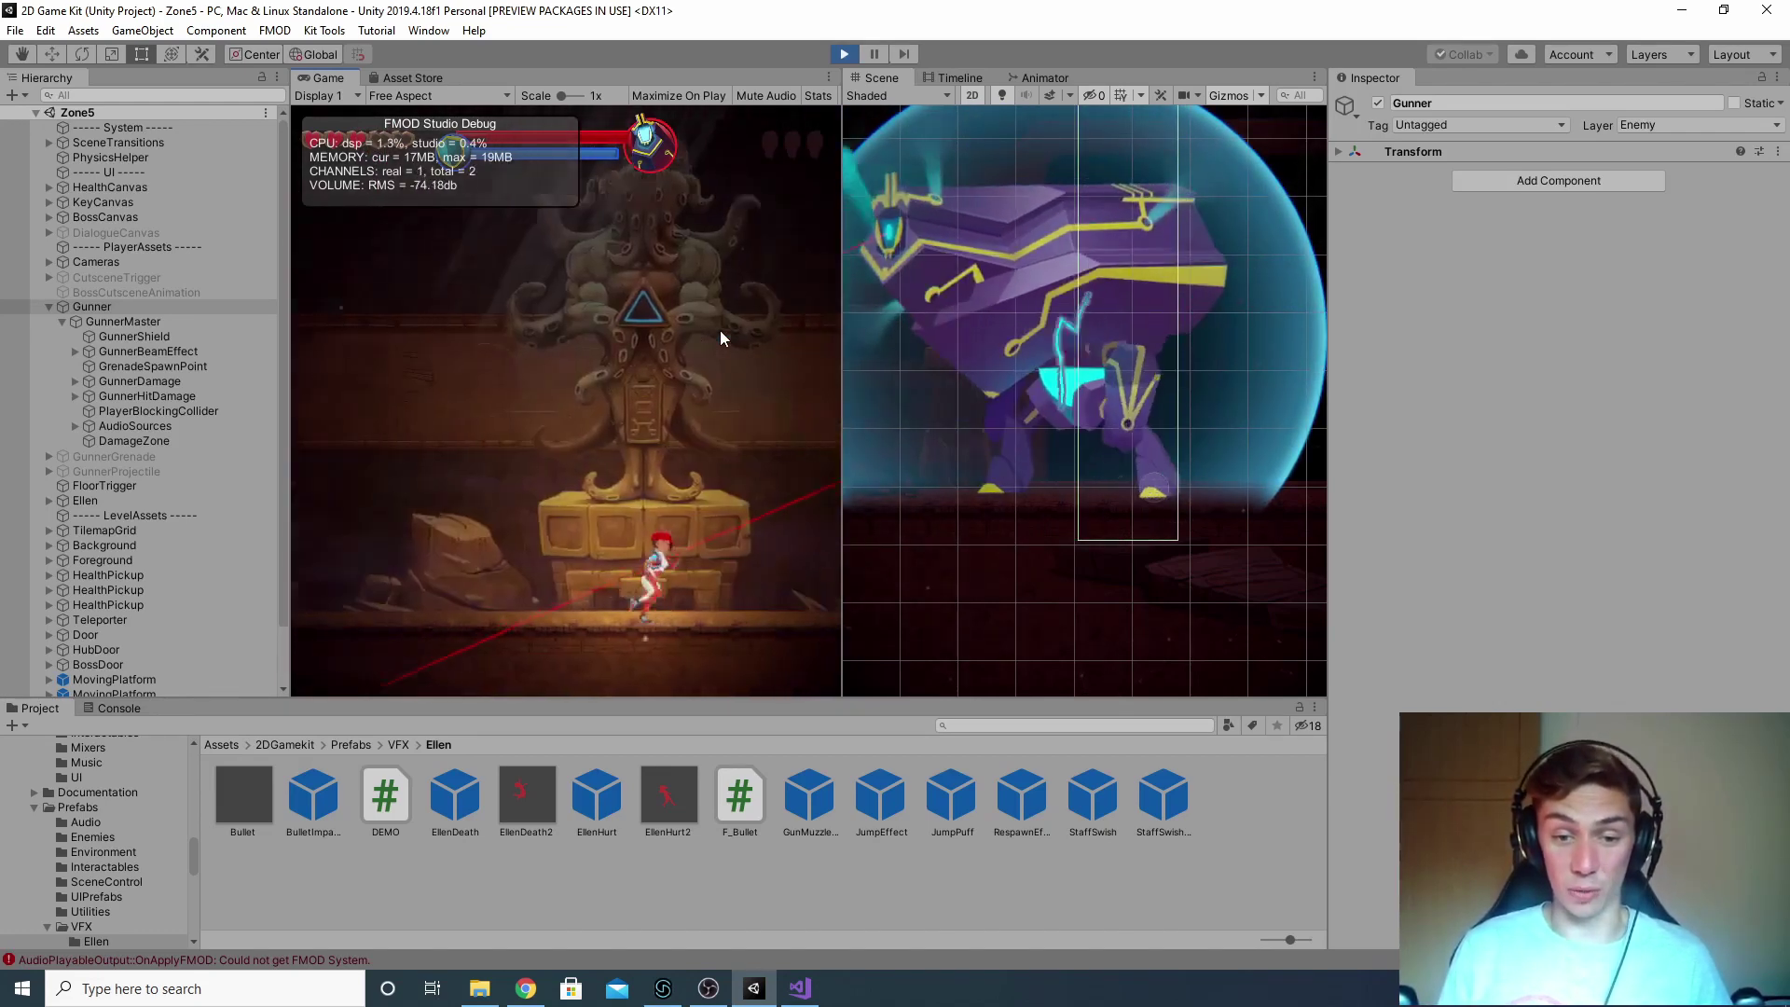
{"action": "key", "text": "ctrl+p"}
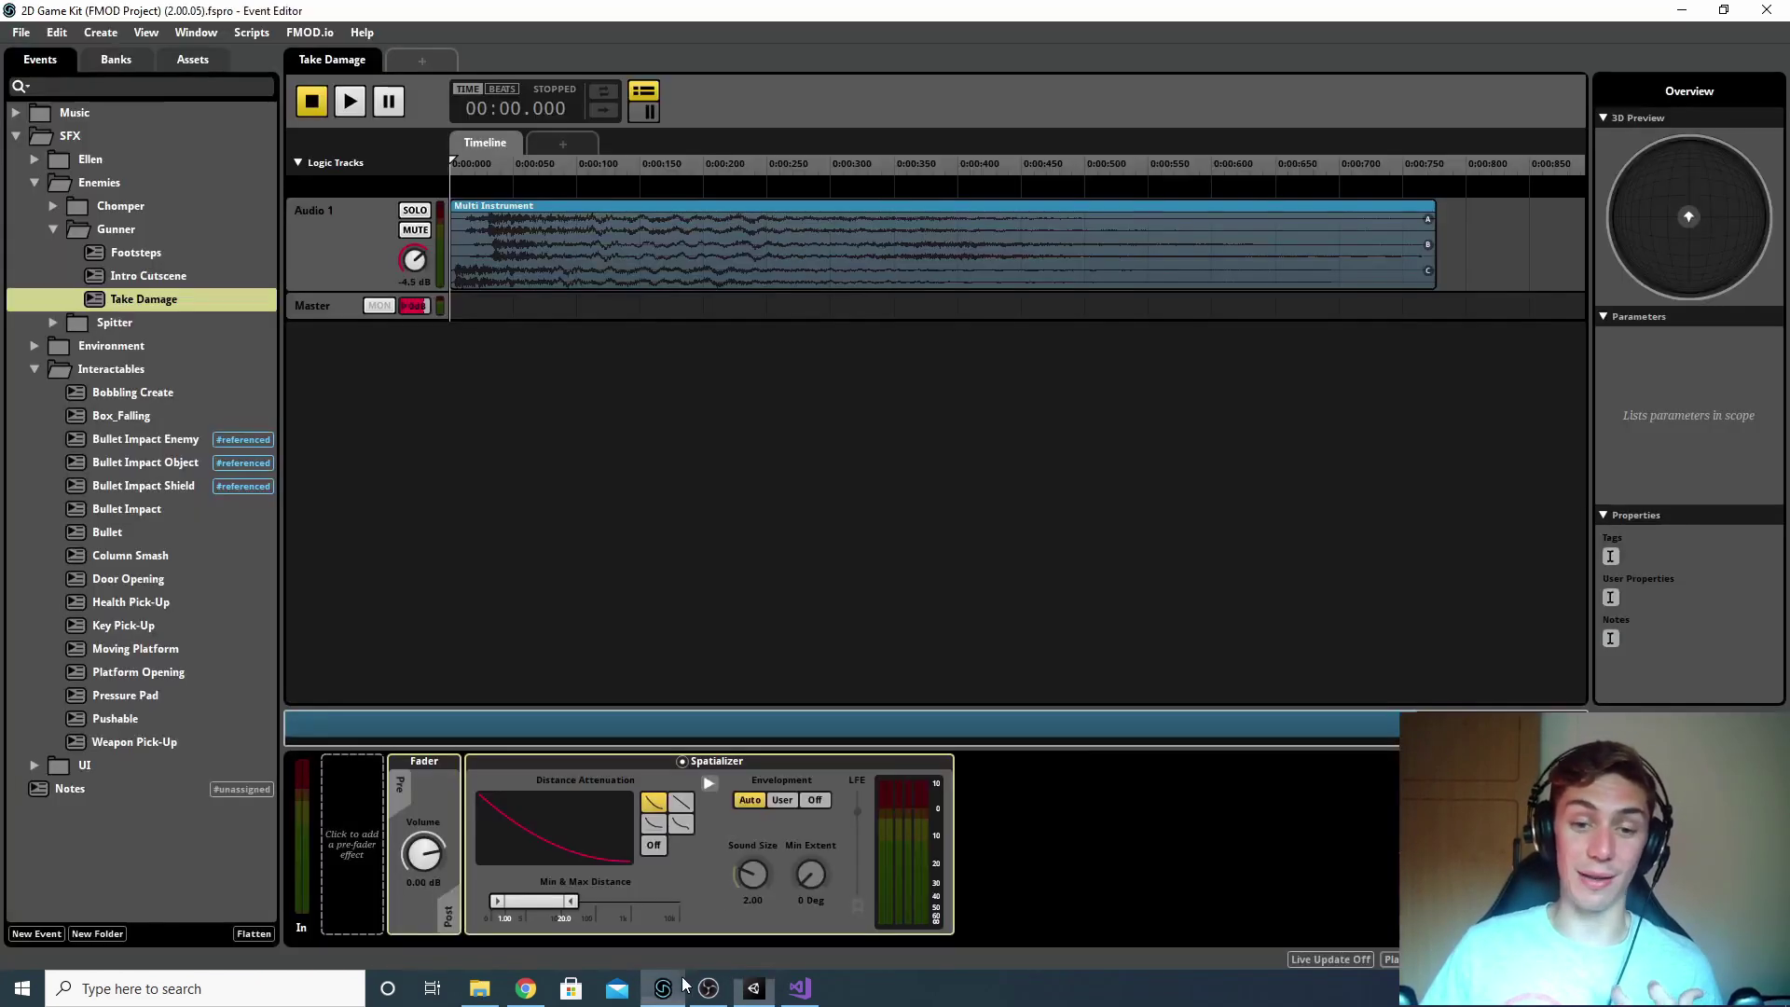
Step: Switch to FMOD Studio and collapse the Enemies folder in the SFX event list
{"action": "left_click", "coordinate": [663, 988]}
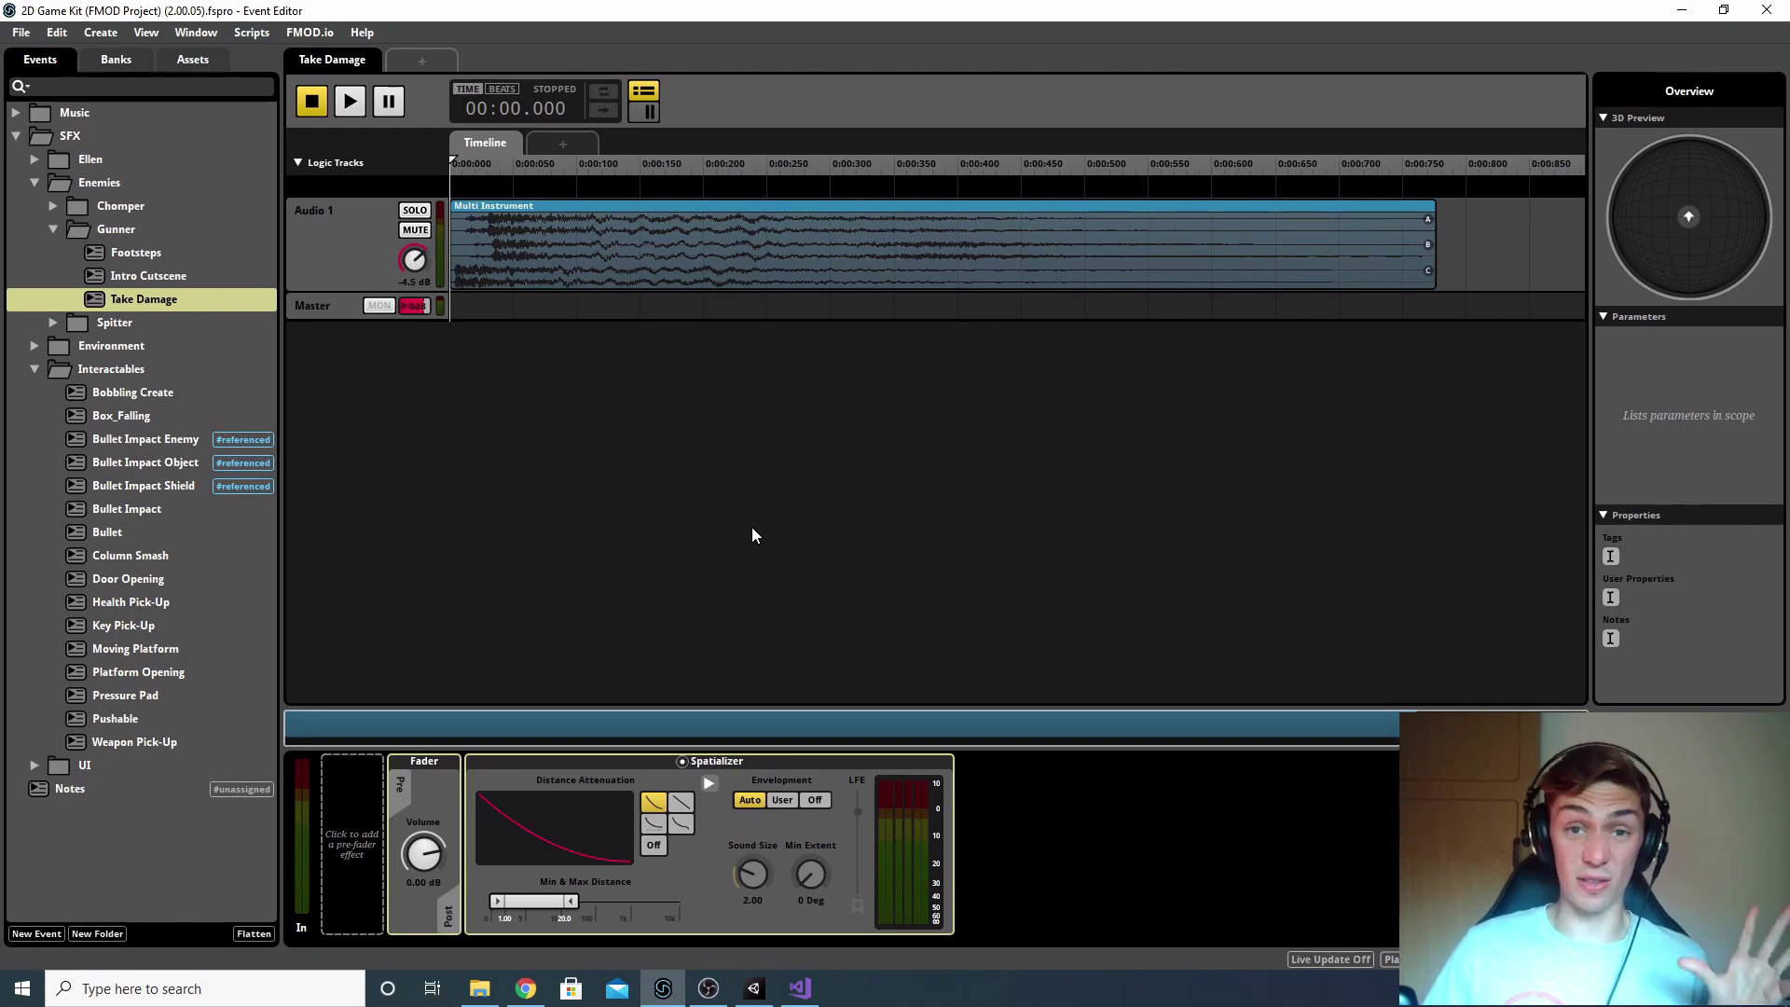
{"action": "left_click", "coordinate": [15, 136]}
{"action": "left_click", "coordinate": [15, 136]}
{"action": "left_click", "coordinate": [33, 182]}
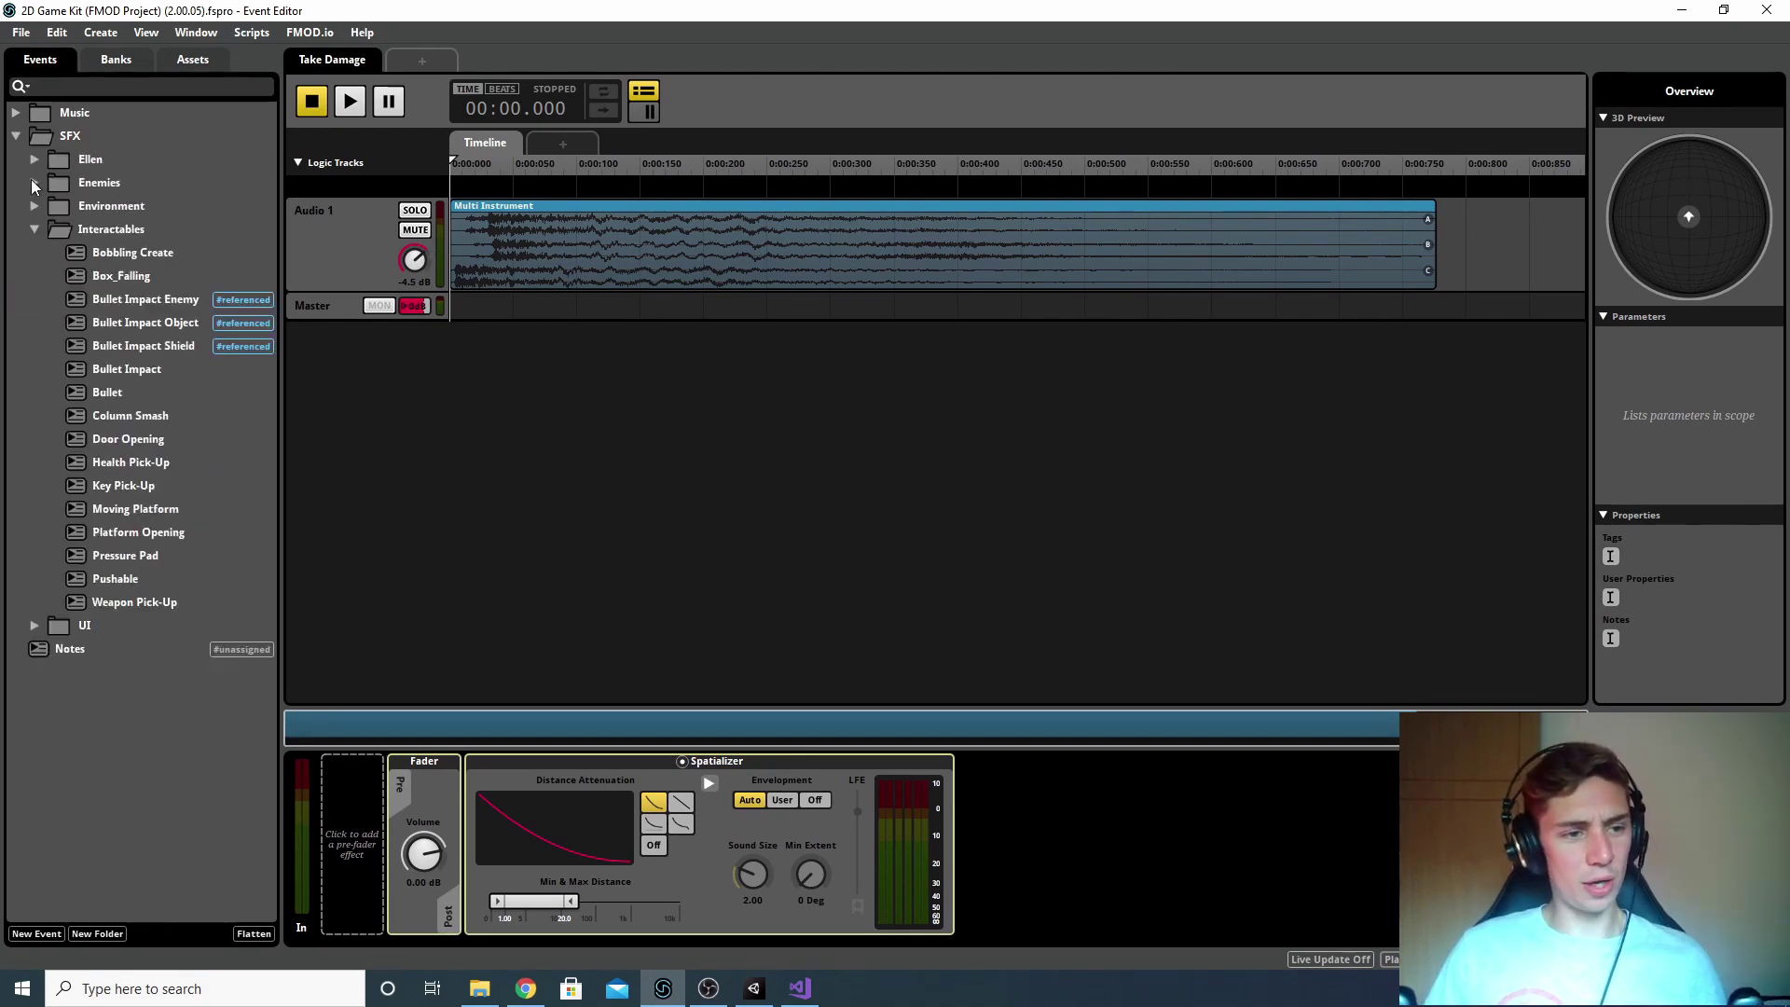
Step: Review the Bullet Impact, Bullet Impact Enemy and Bullet Impact Object events in the Interactables folder
{"action": "left_click", "coordinate": [35, 229]}
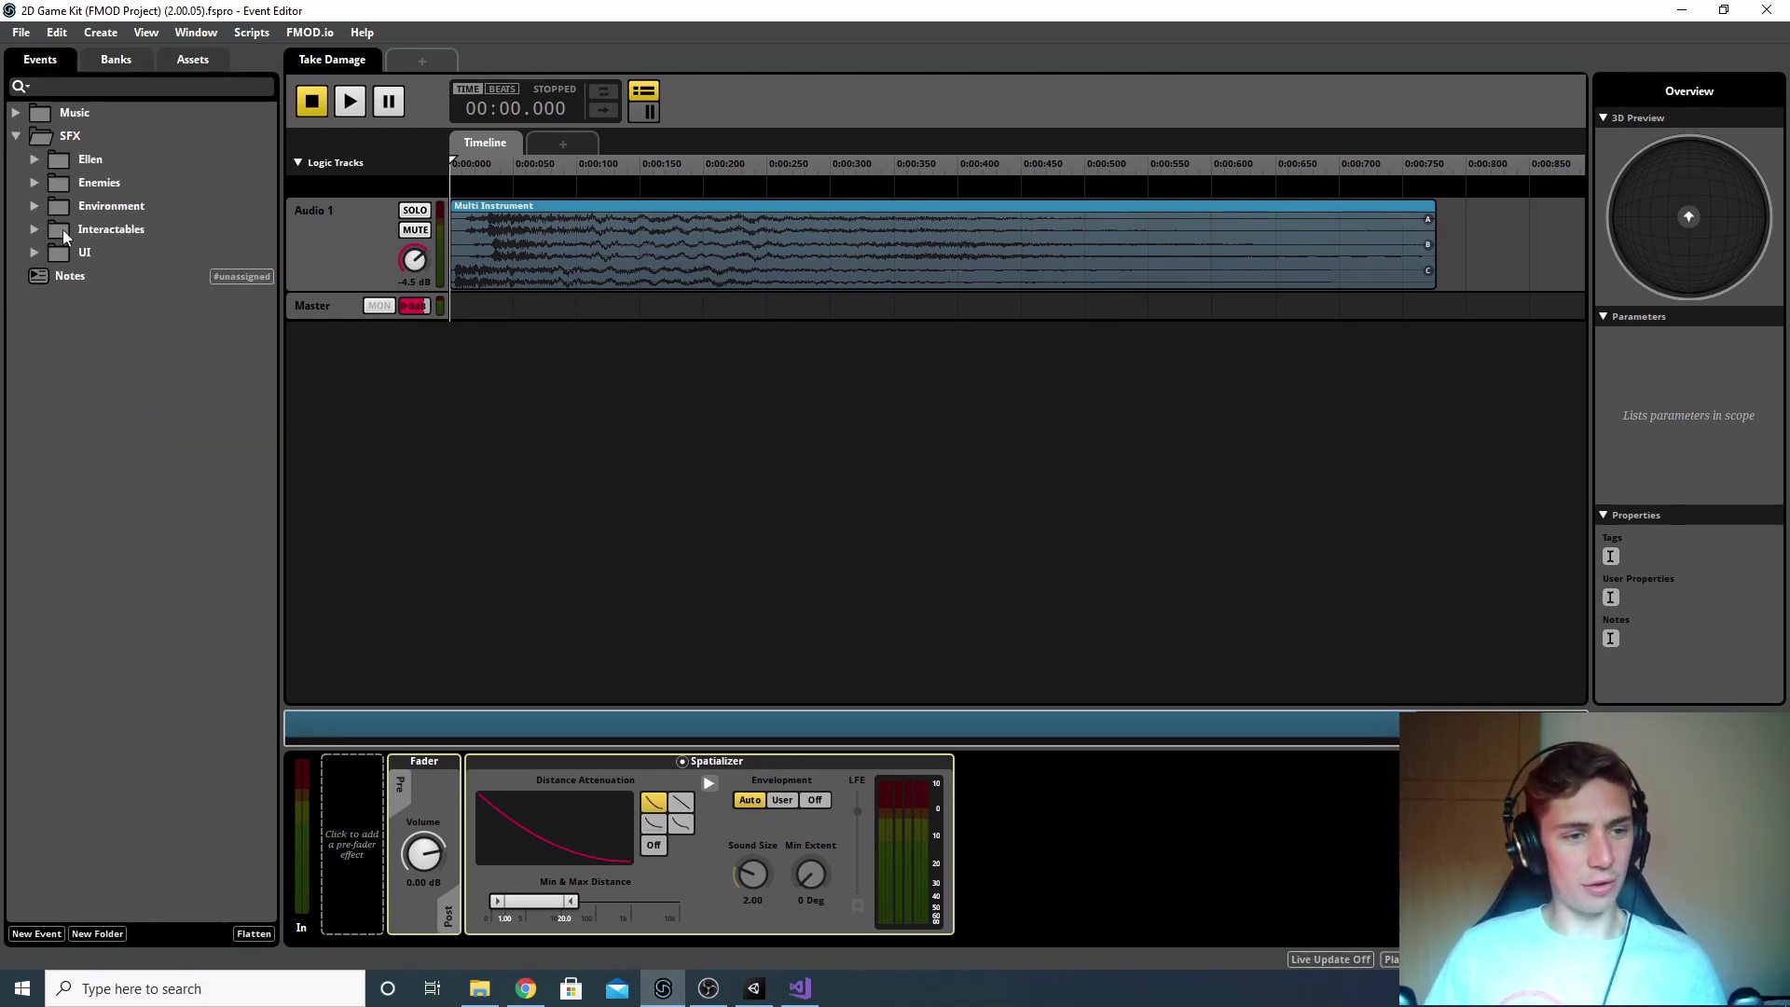
{"action": "left_click", "coordinate": [34, 230]}
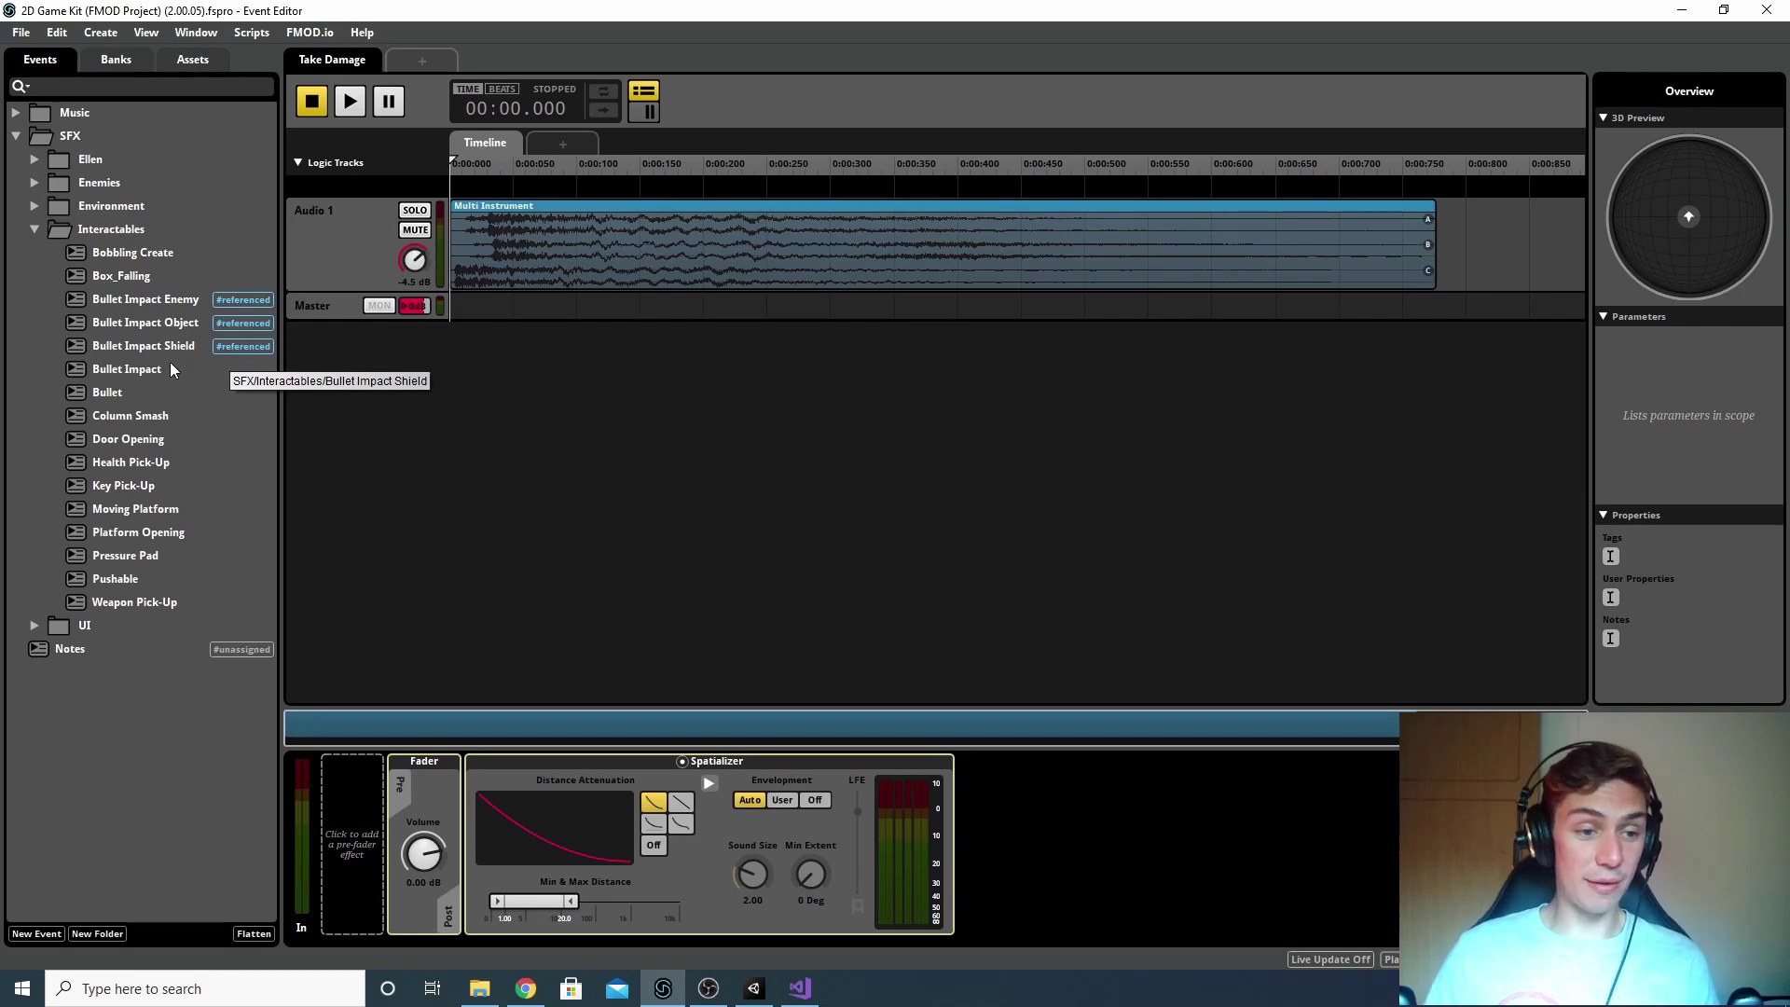
{"action": "left_click", "coordinate": [133, 368]}
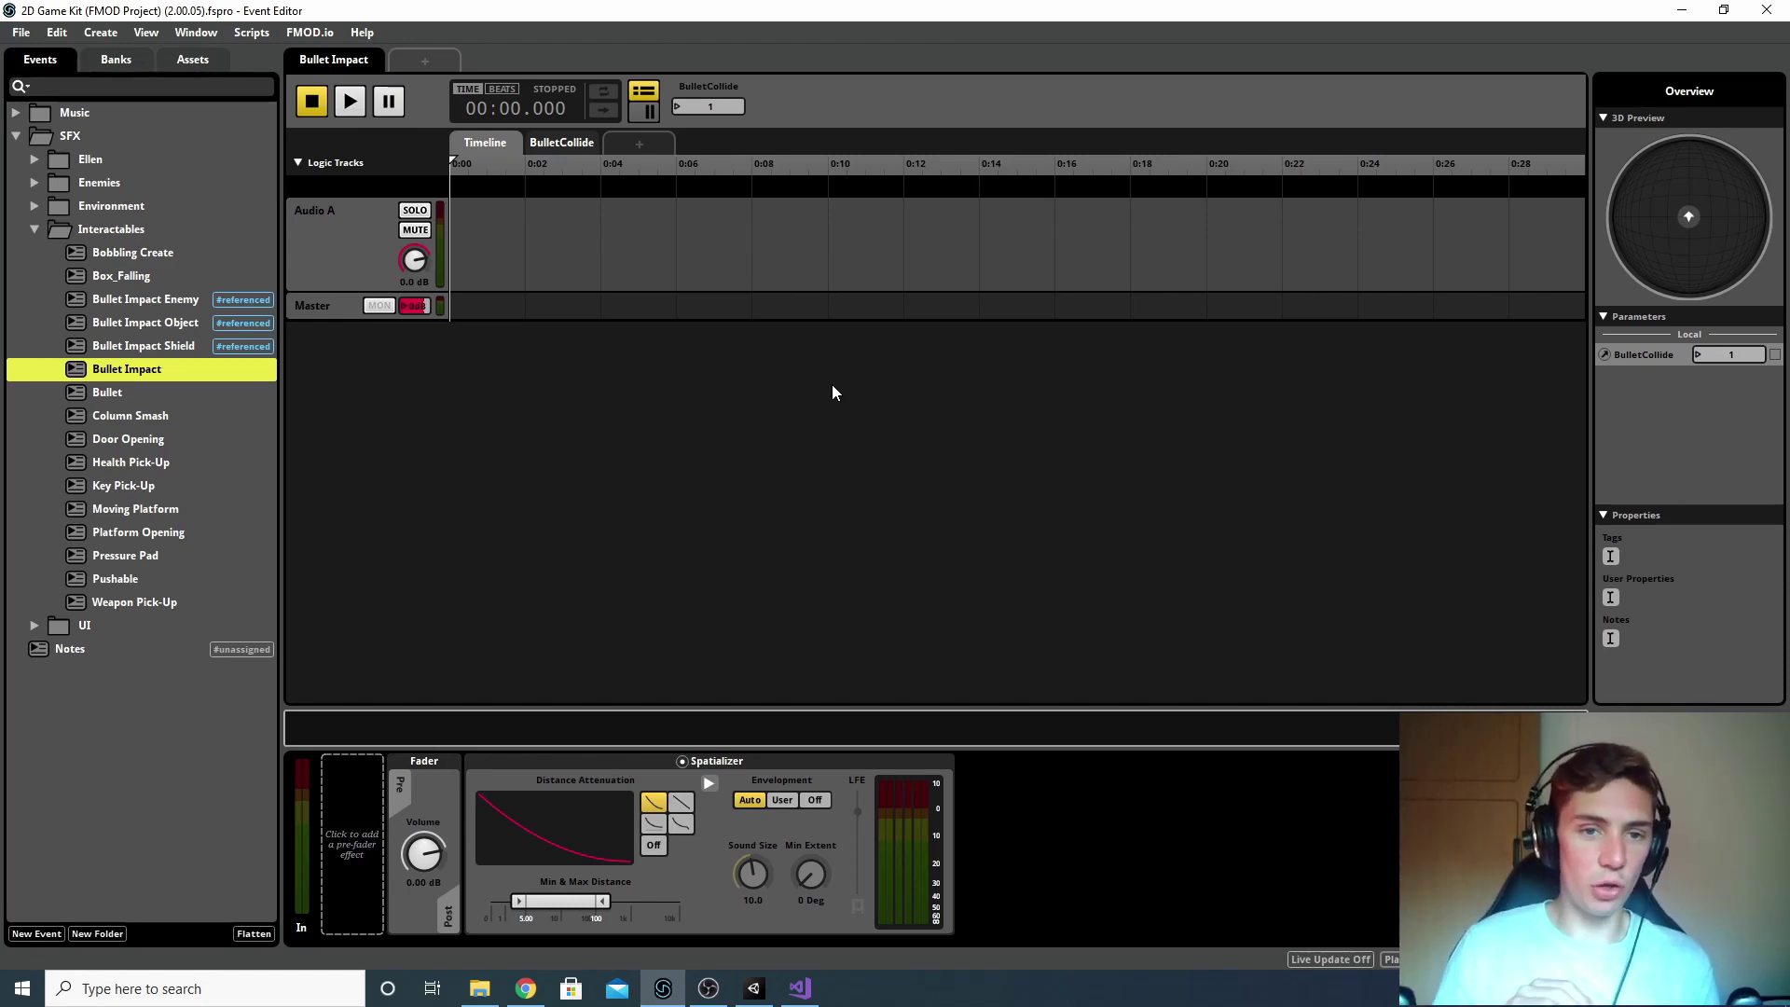
{"action": "left_click", "coordinate": [198, 296]}
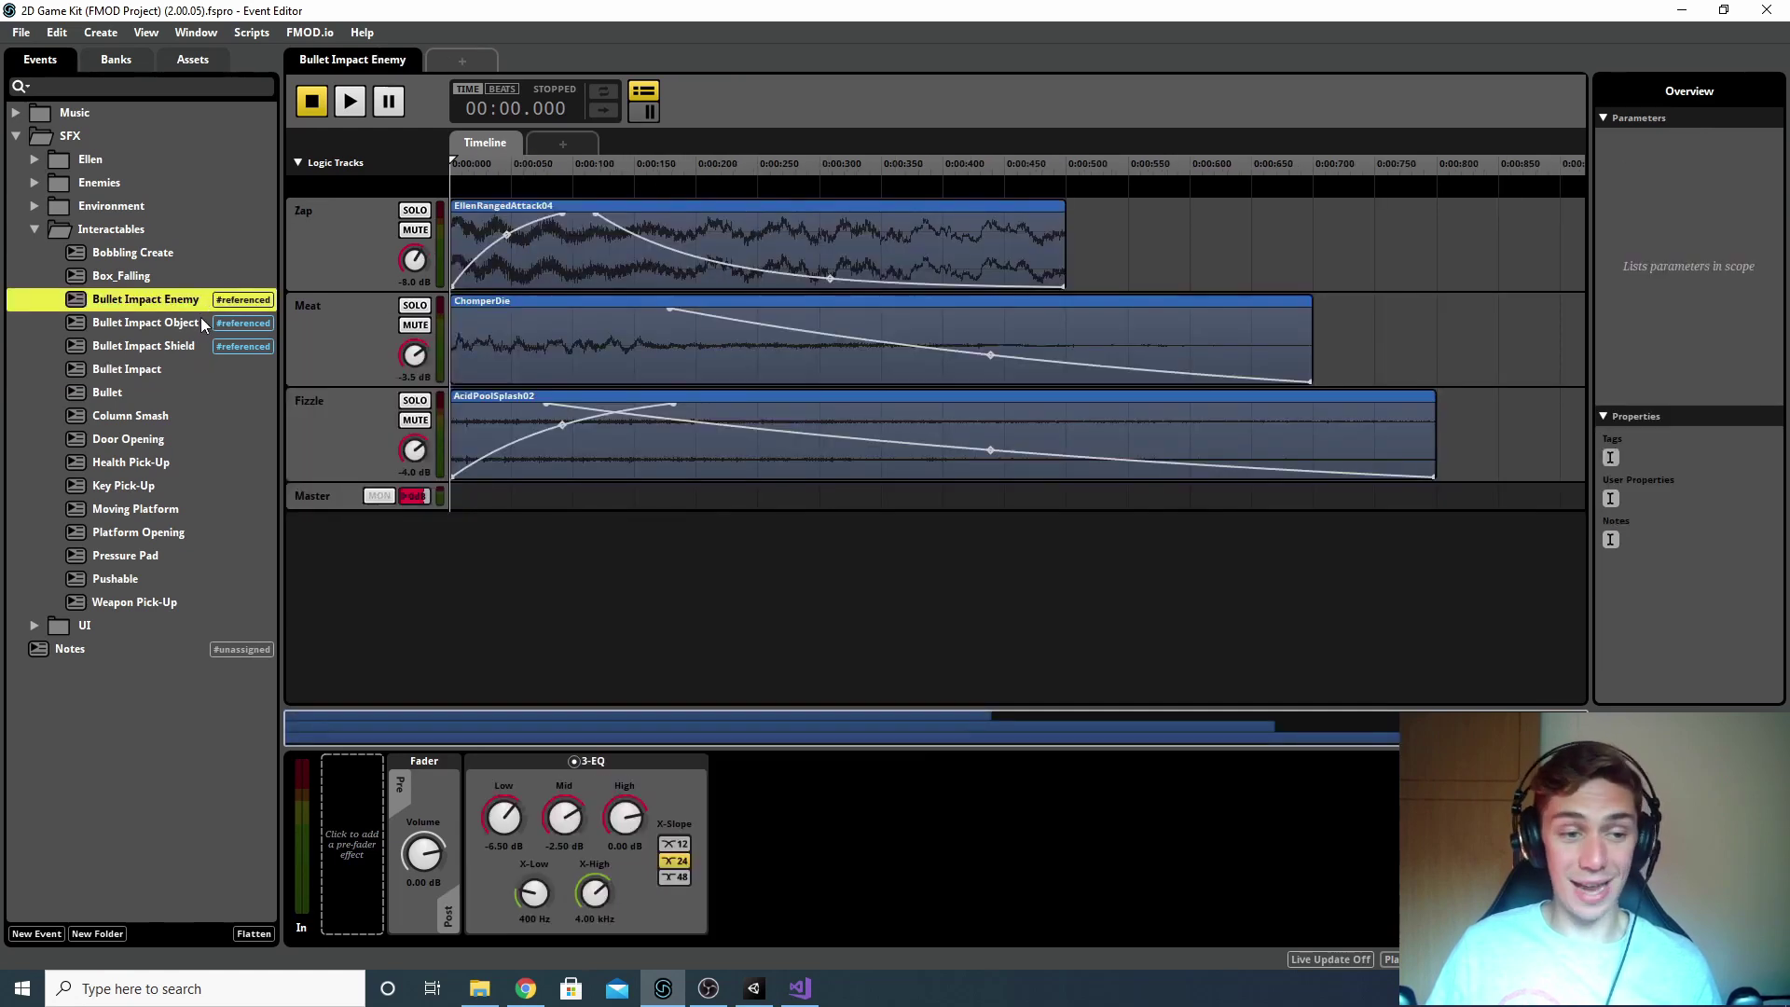
{"action": "left_click", "coordinate": [198, 320]}
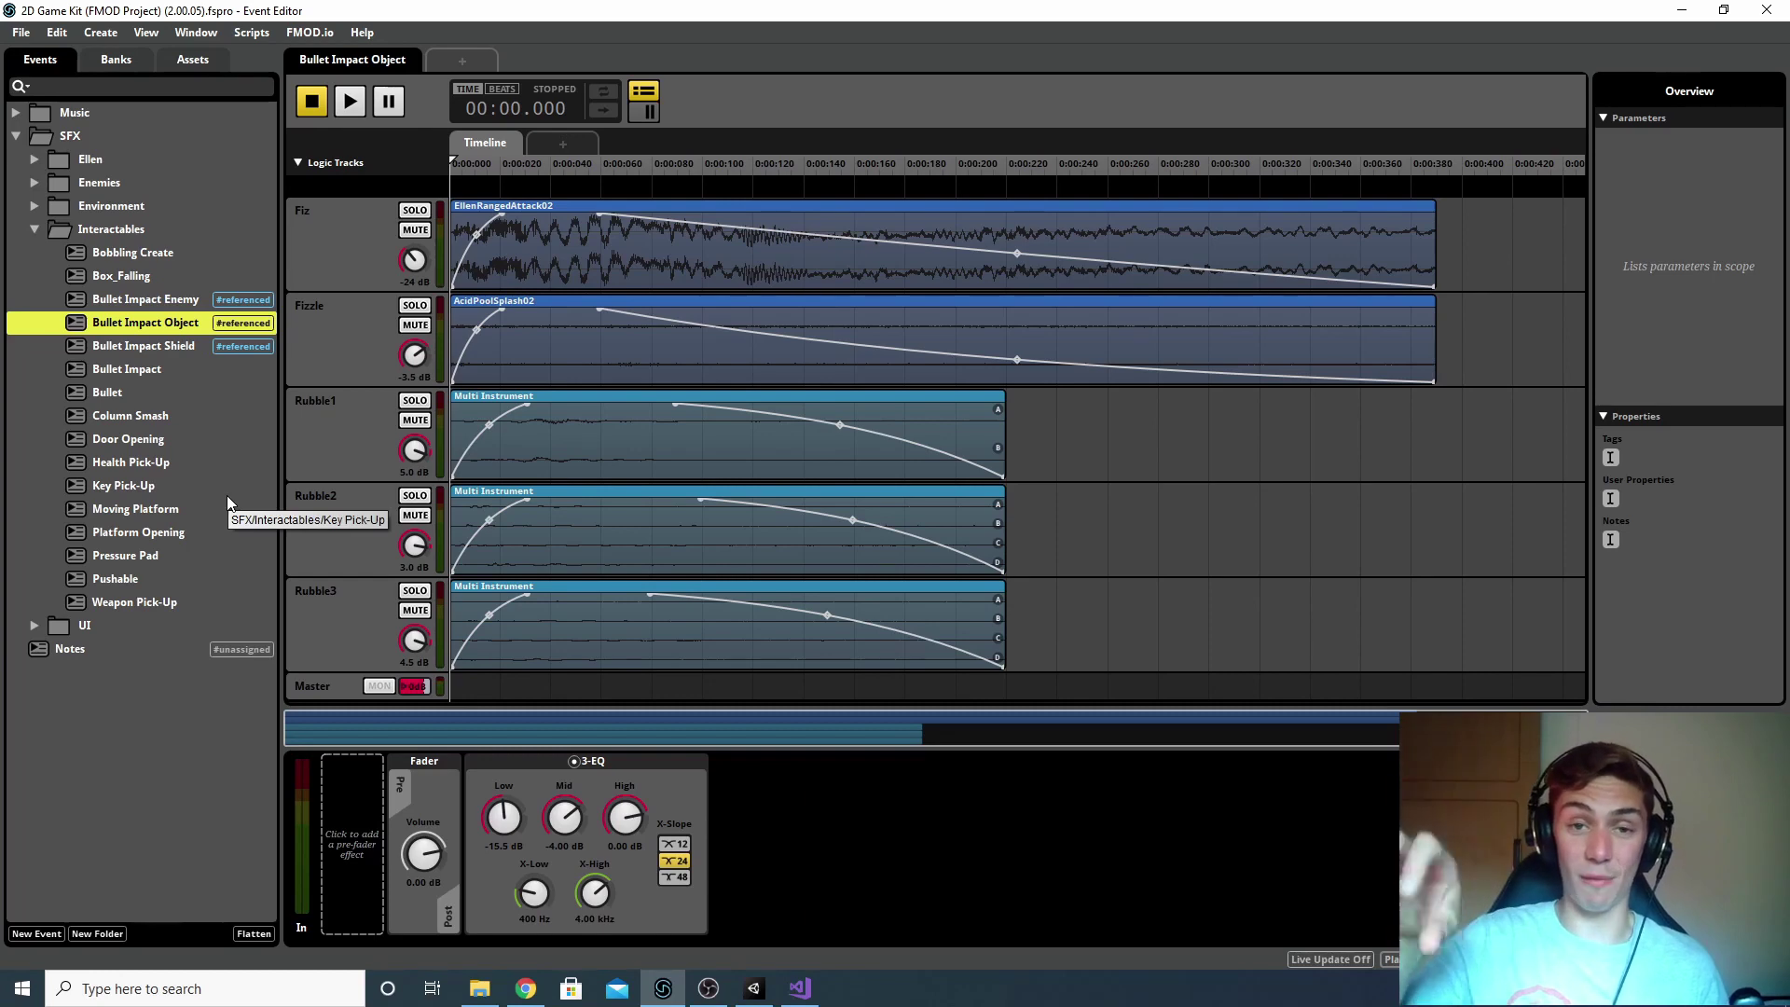
Step: Examine Bullet Impact's BulletCollide parameter sheet and its Bullet Impact Shield instrument
{"action": "left_click", "coordinate": [163, 371]}
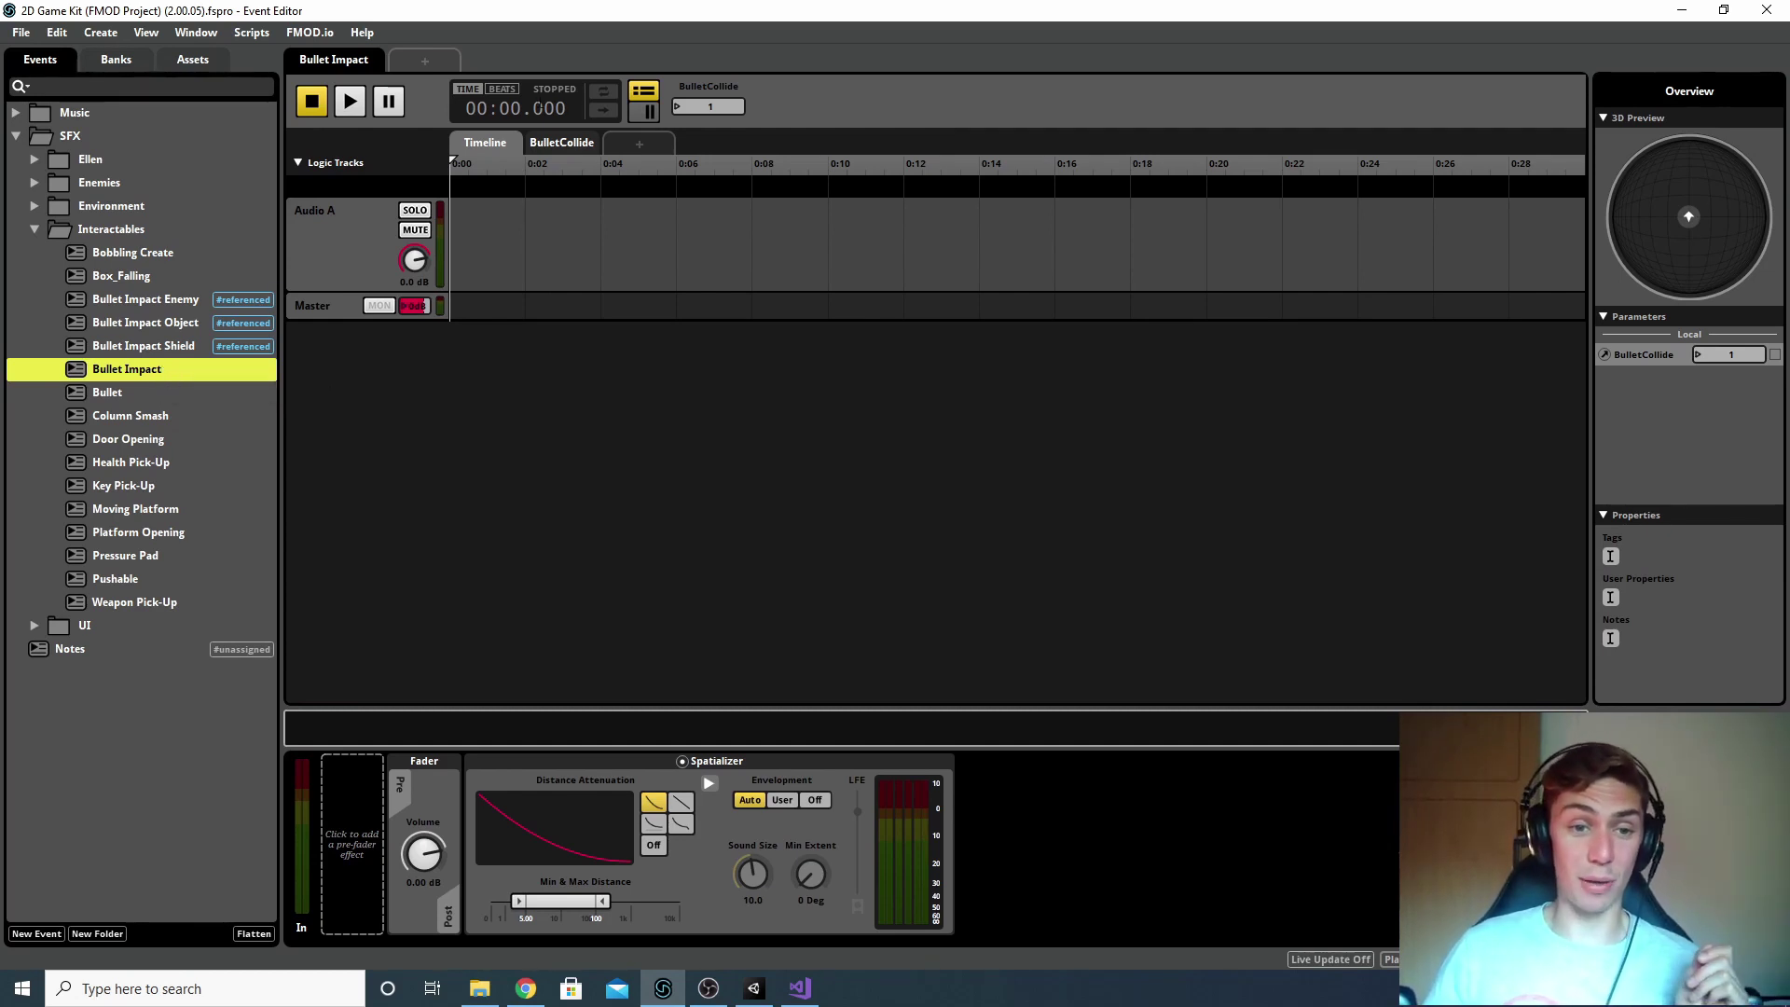
{"action": "left_click", "coordinate": [561, 142]}
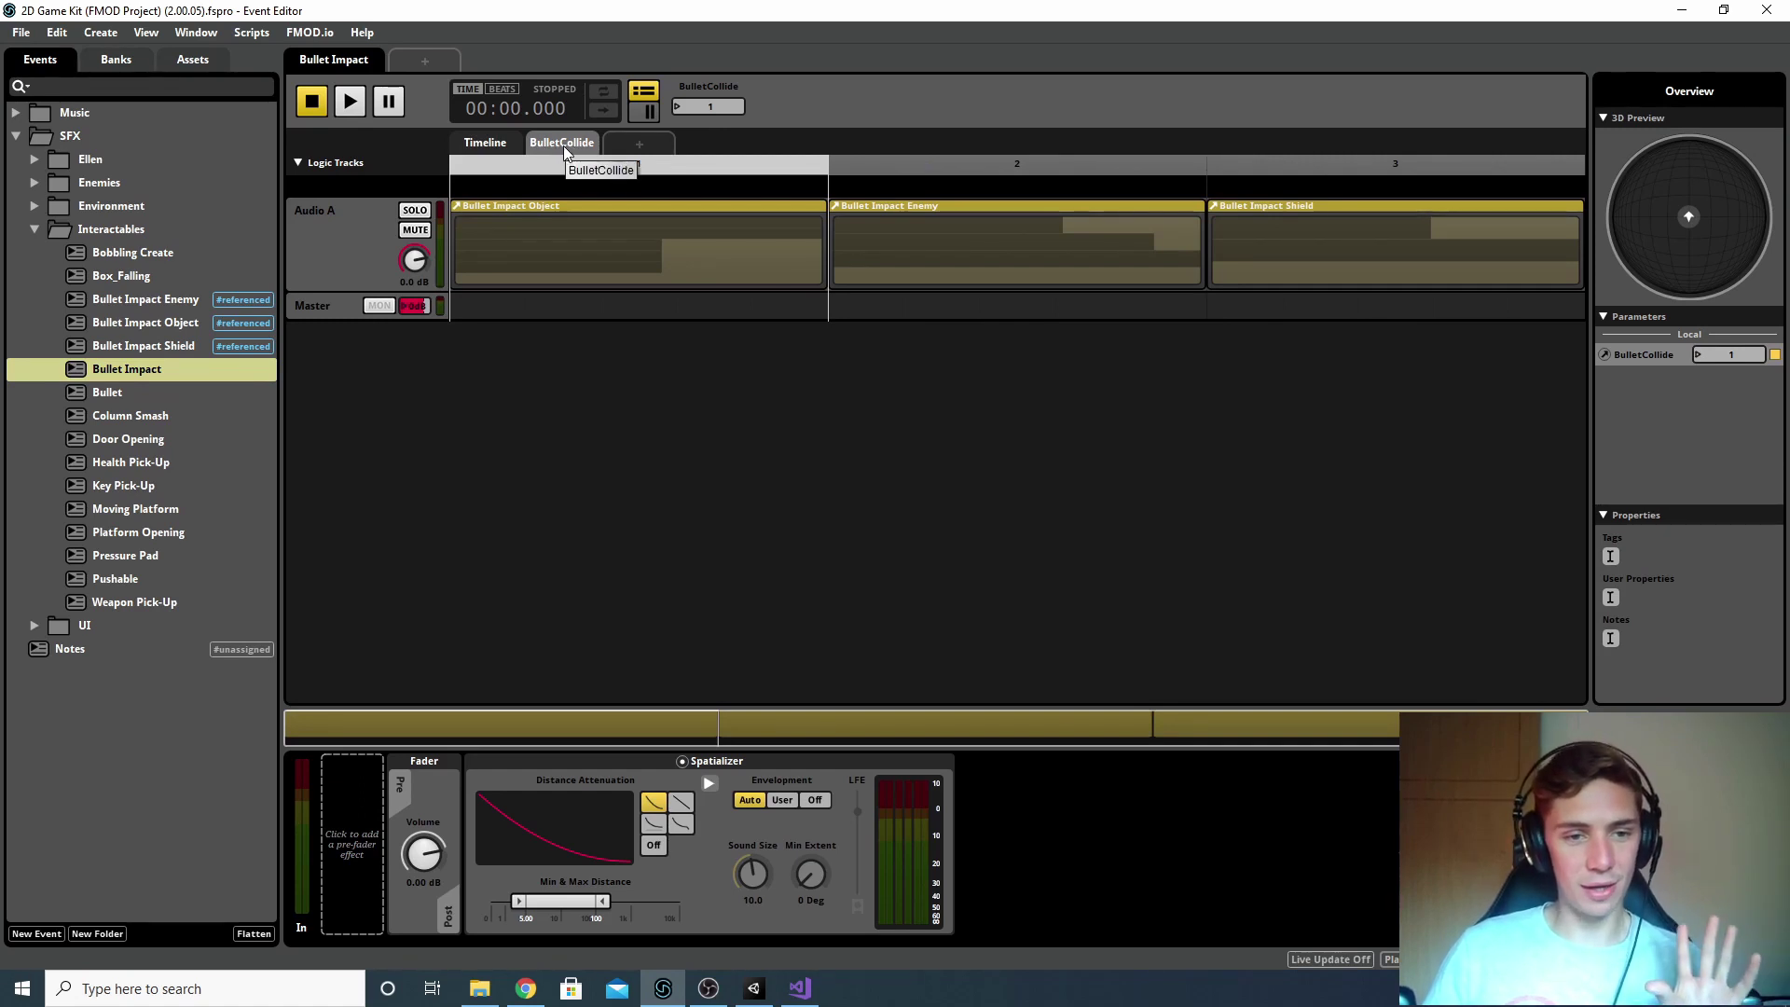
{"action": "left_click", "coordinate": [1283, 232]}
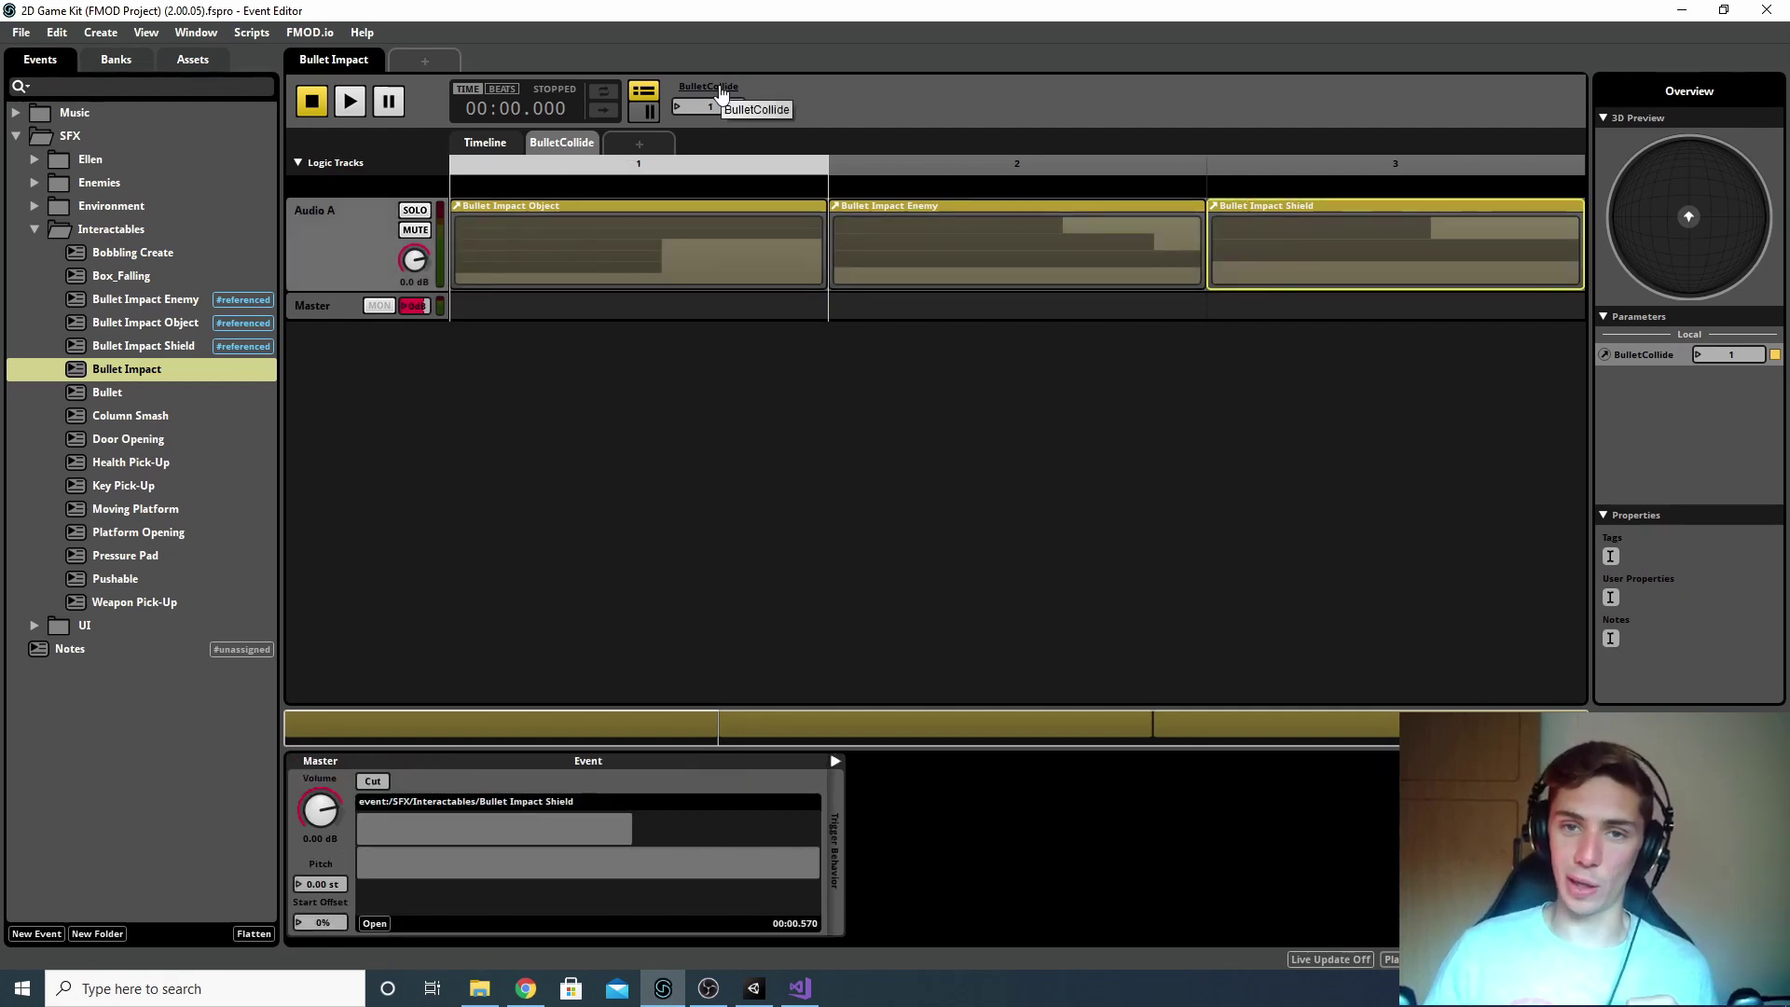
Step: Undo the earlier shield and discrete-range changes on Bullet Impact's BulletCollide sheet
{"action": "key", "text": "ctrl+z"}
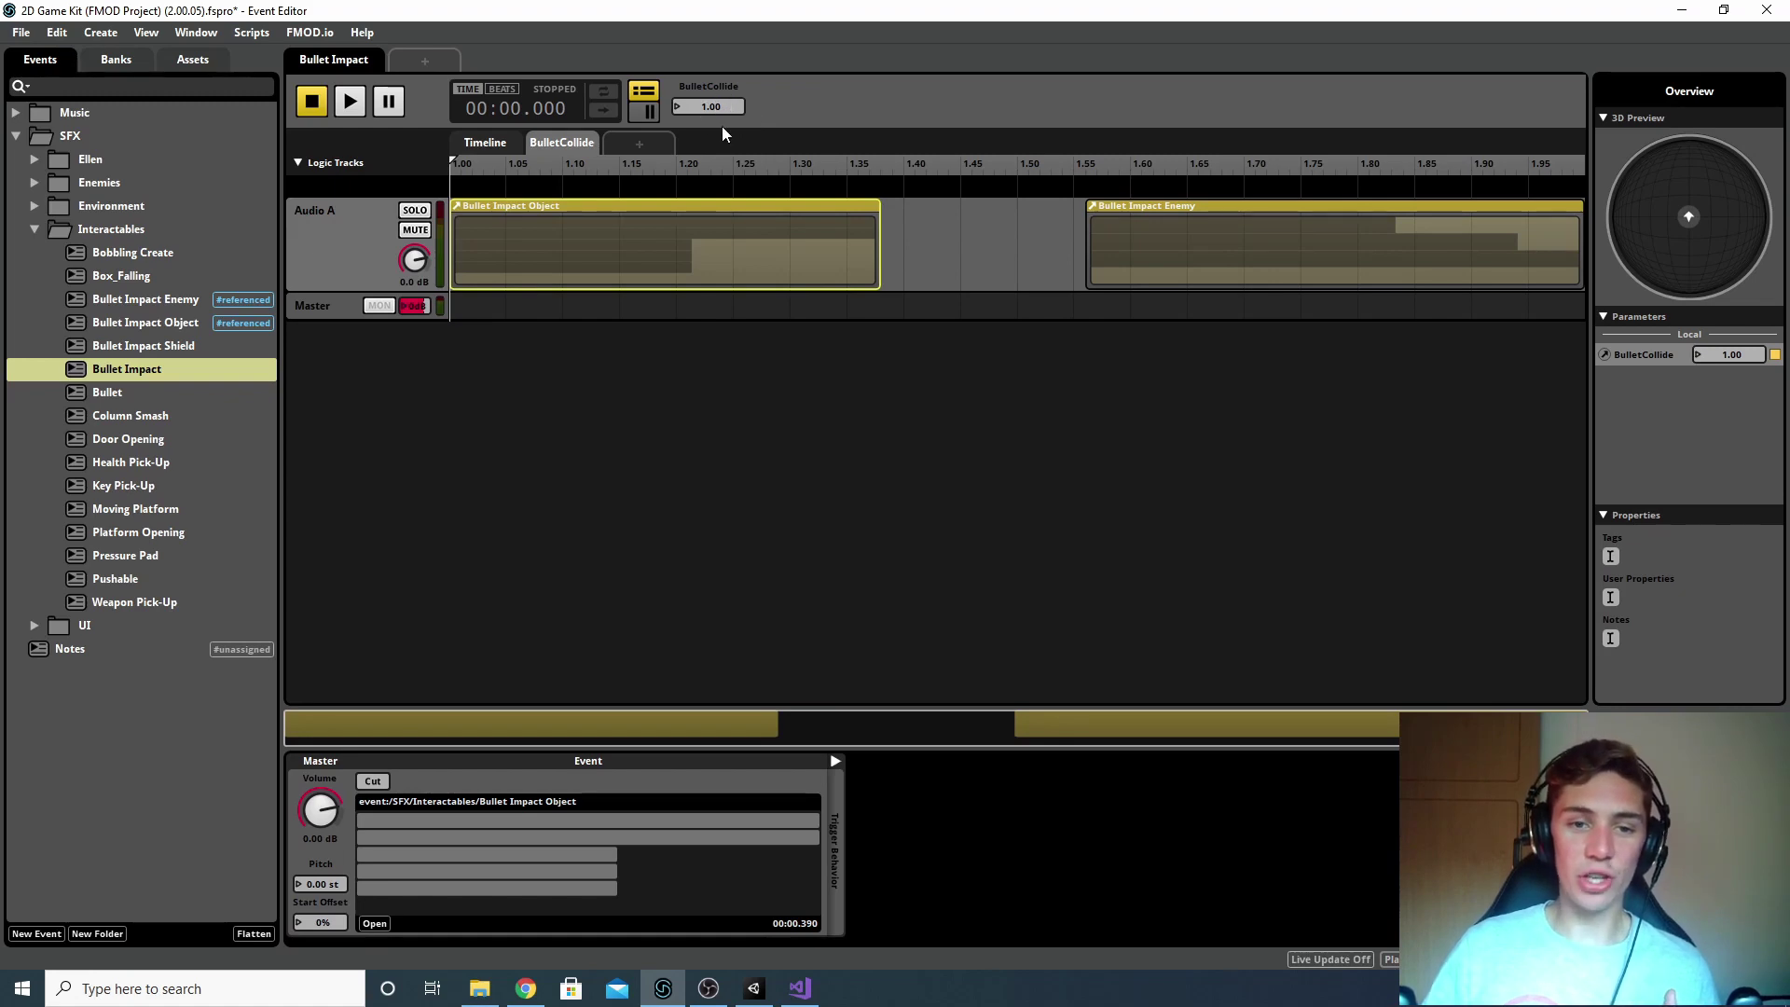
{"action": "mouse_move", "coordinate": [707, 119]}
{"action": "left_mouse_down"}
{"action": "mouse_move", "coordinate": [708, 82]}
{"action": "mouse_move", "coordinate": [574, 287]}
{"action": "left_mouse_up"}
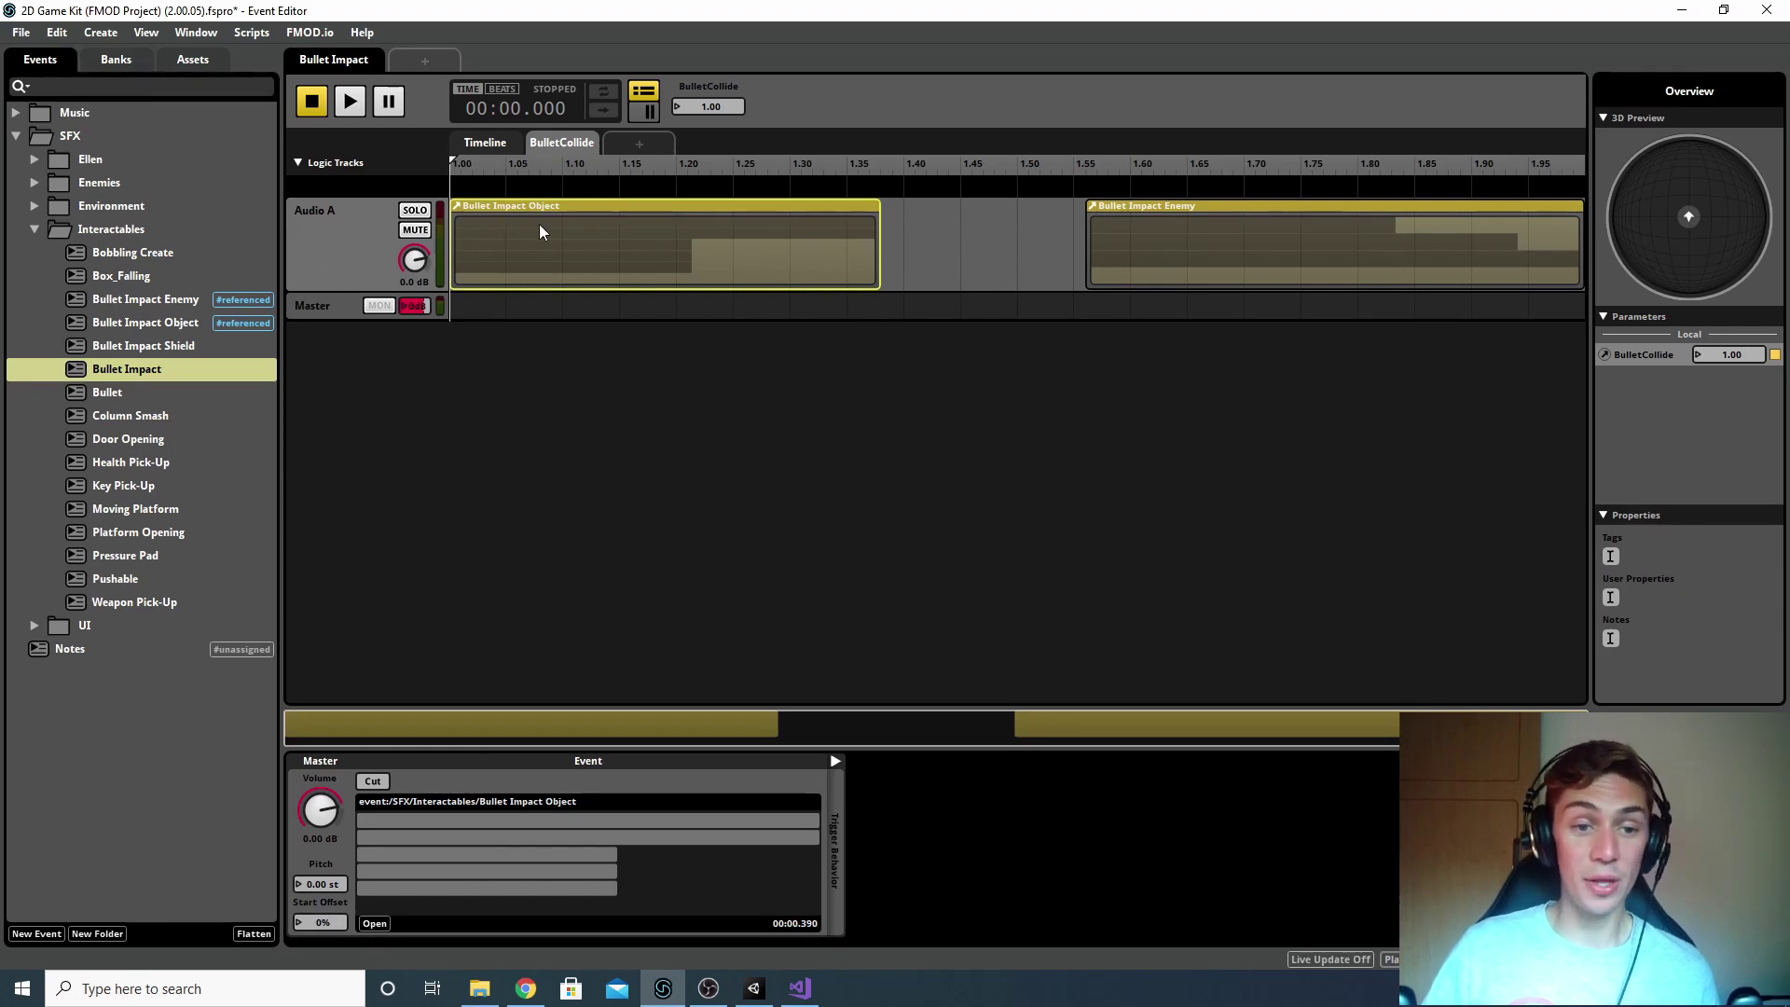
Step: Audition the Bullet Impact Object and Bullet Impact Enemy events, moving Bullet Impact's BulletCollide value to about 1.85 between them
{"action": "left_click", "coordinate": [177, 321]}
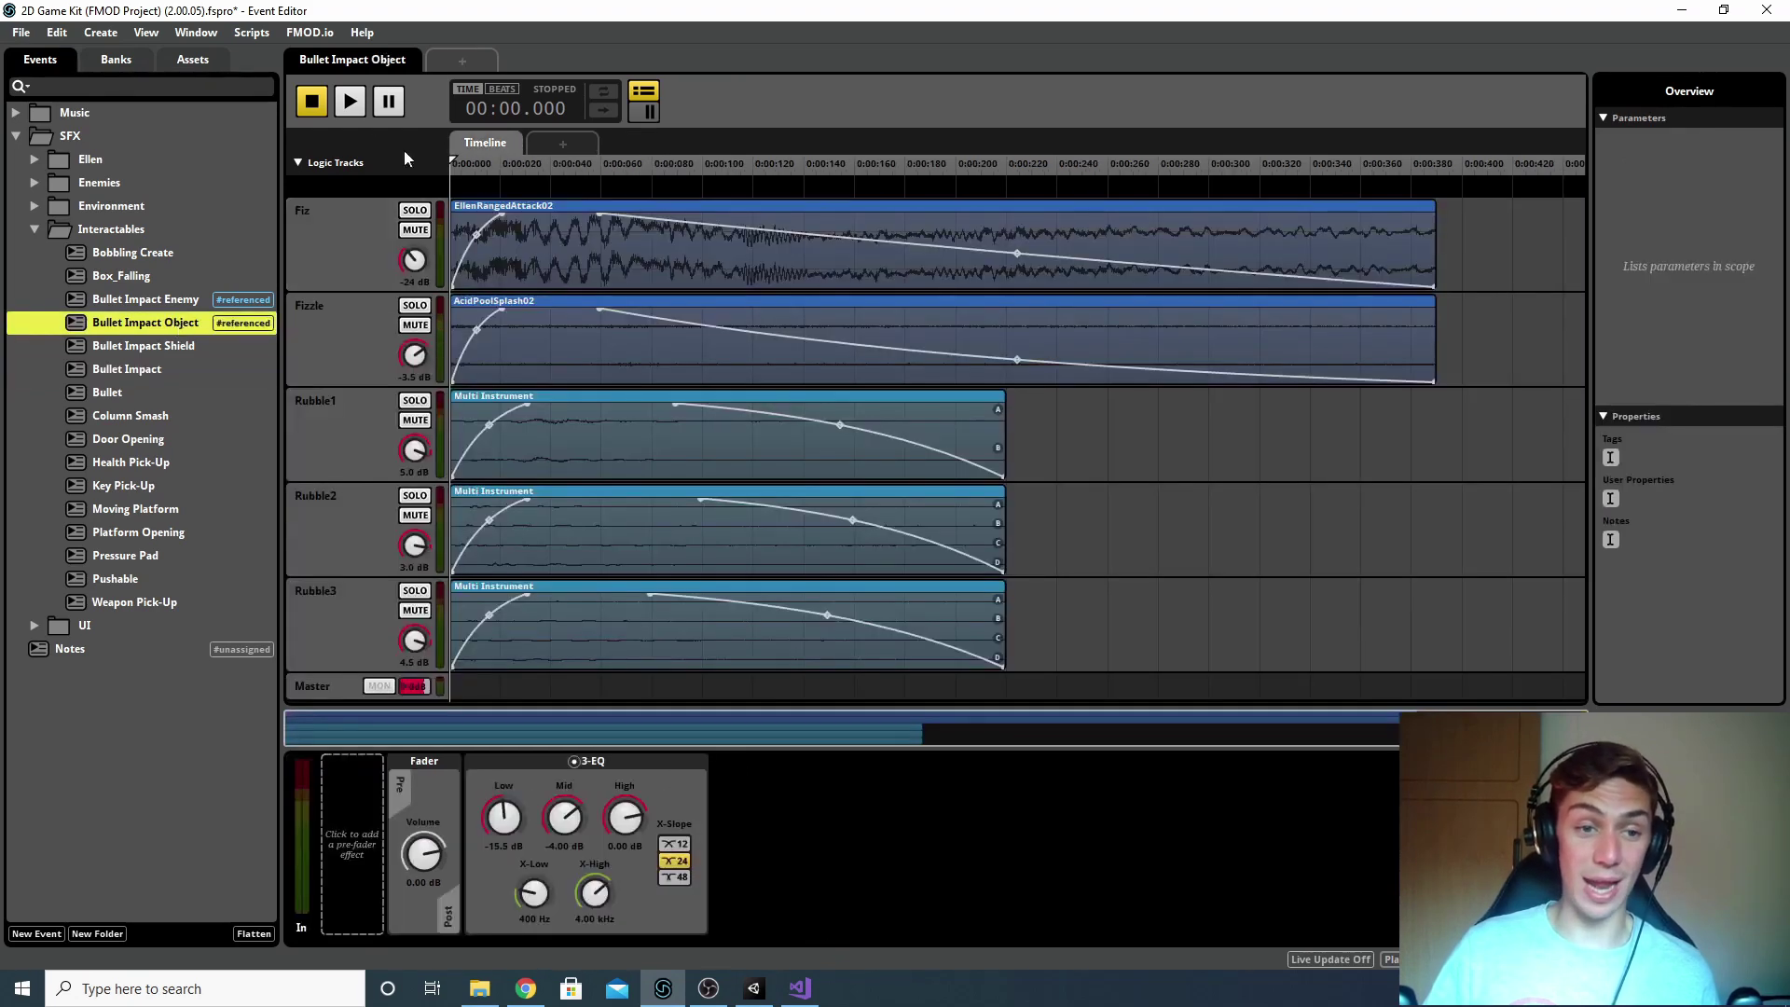
{"action": "left_click", "coordinate": [349, 101]}
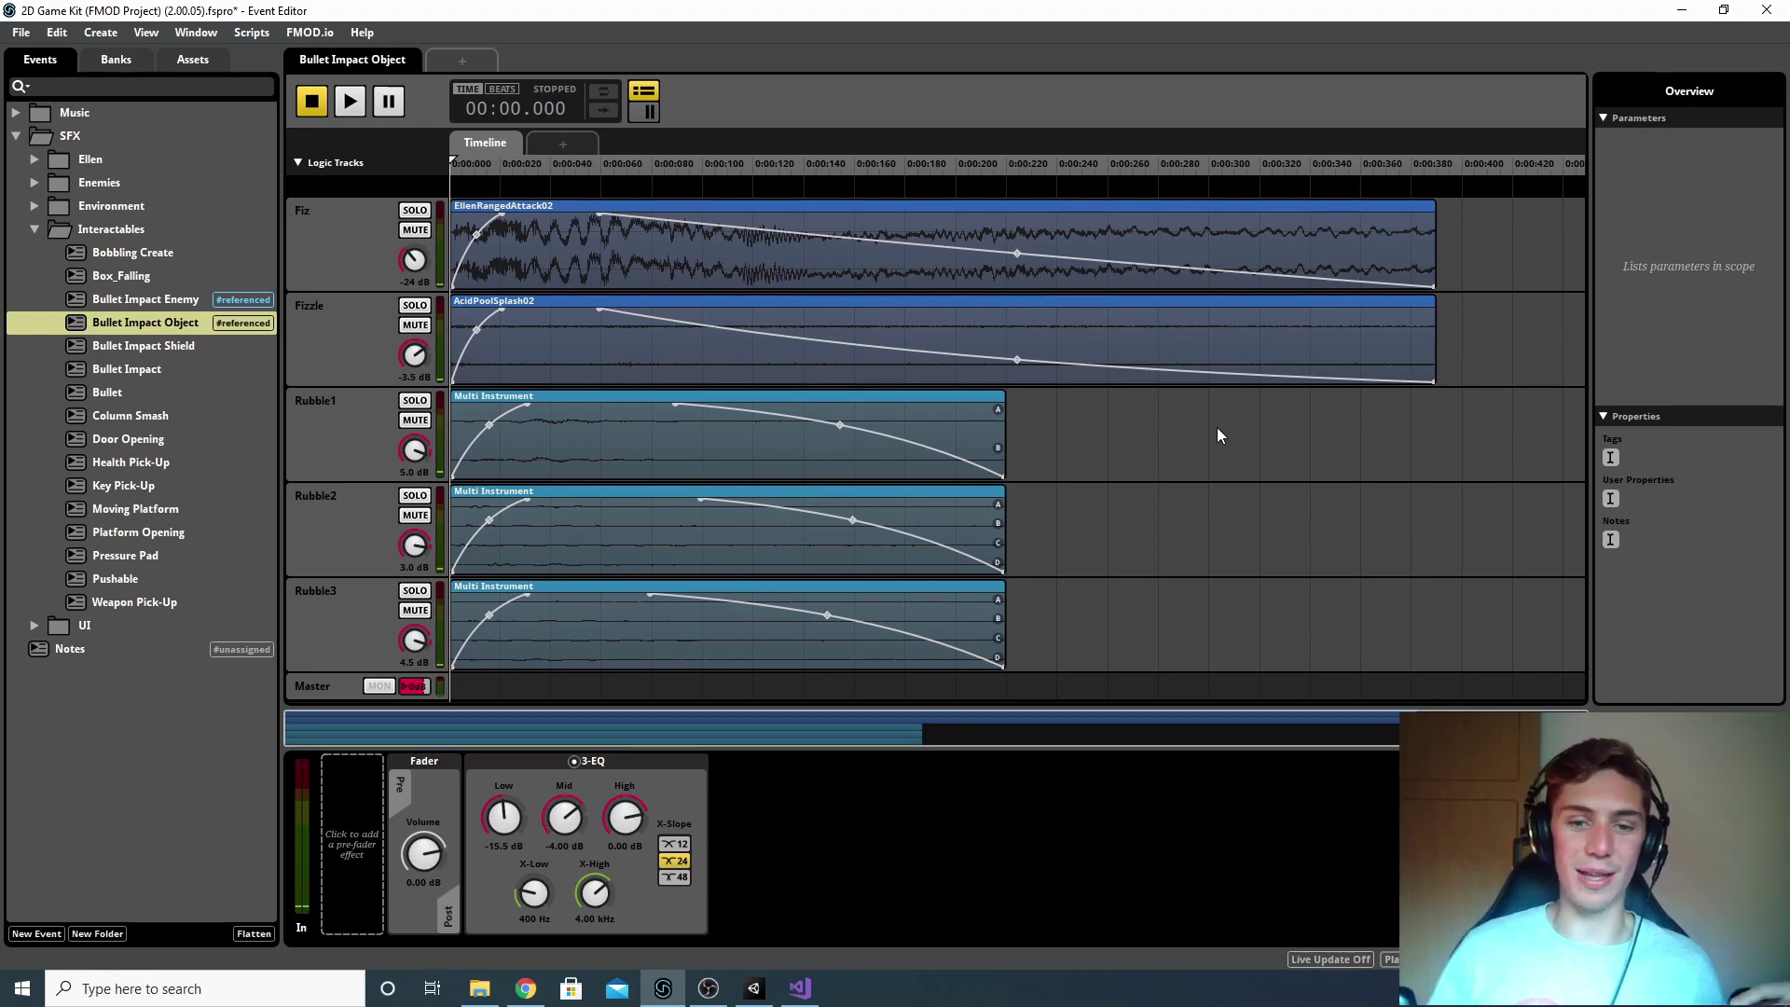
{"action": "left_click", "coordinate": [154, 369]}
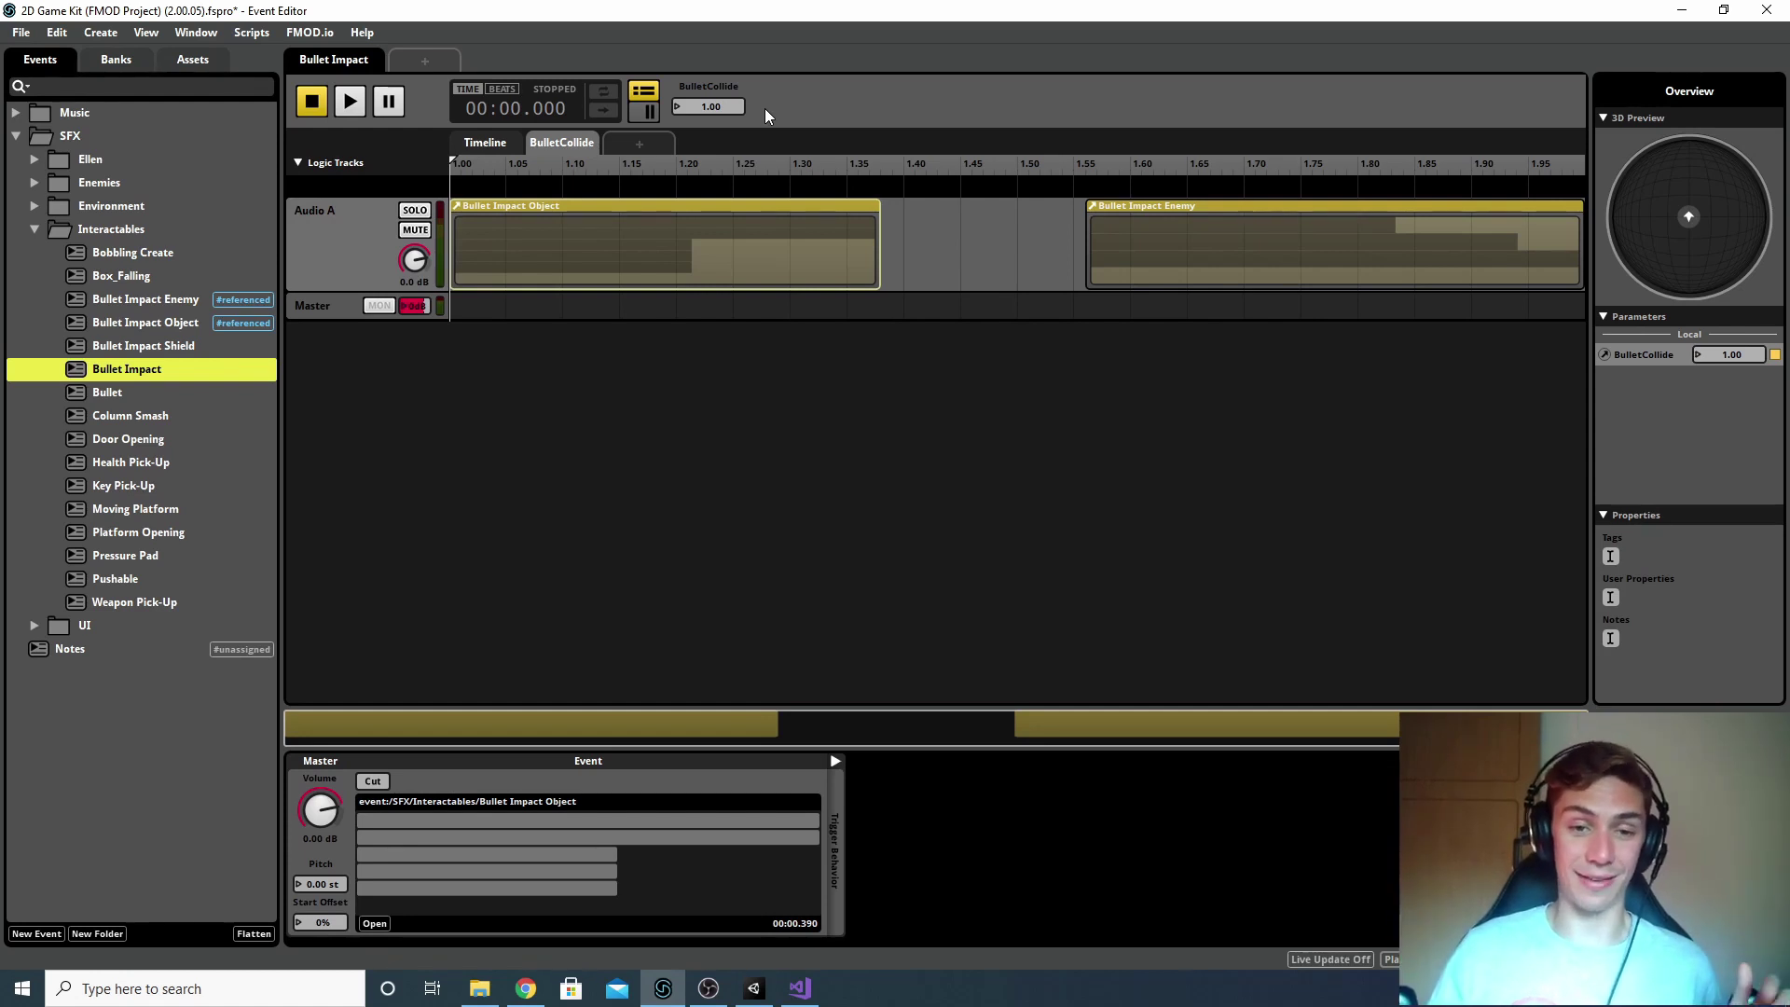
{"action": "left_click_drag", "start_coordinate": [738, 103], "coordinate": [815, 103]}
{"action": "left_click", "coordinate": [1445, 244]}
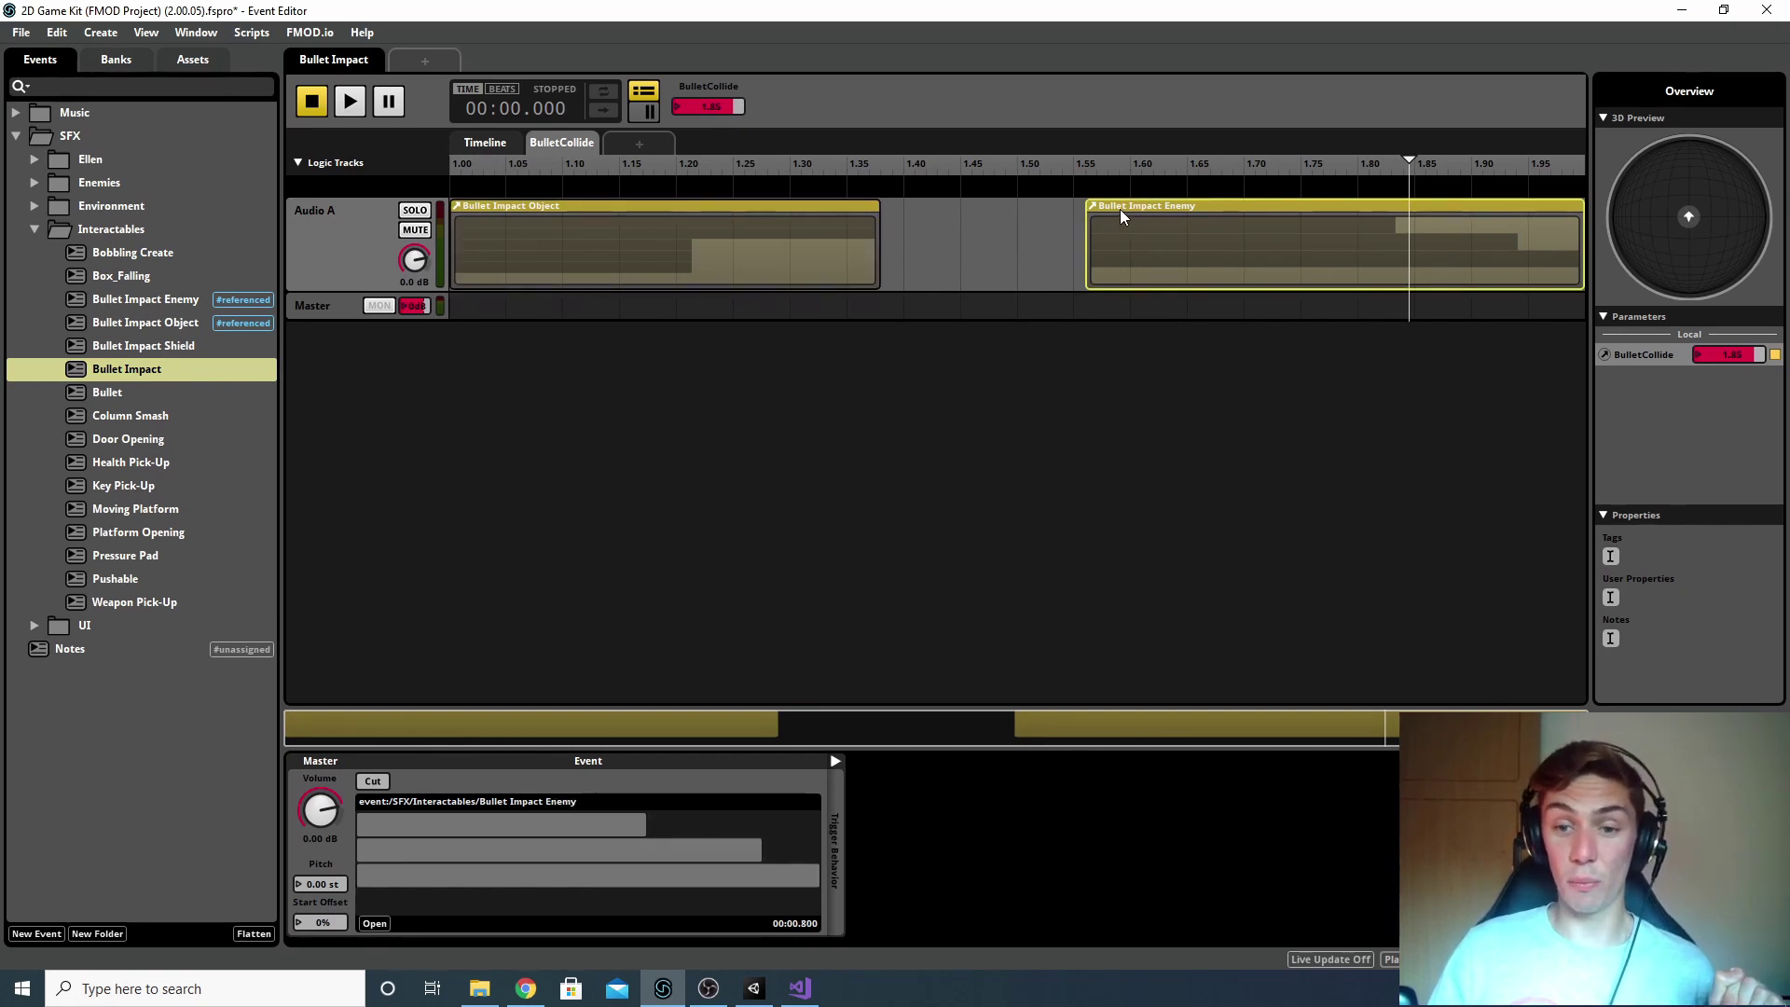
{"action": "left_click", "coordinate": [194, 299]}
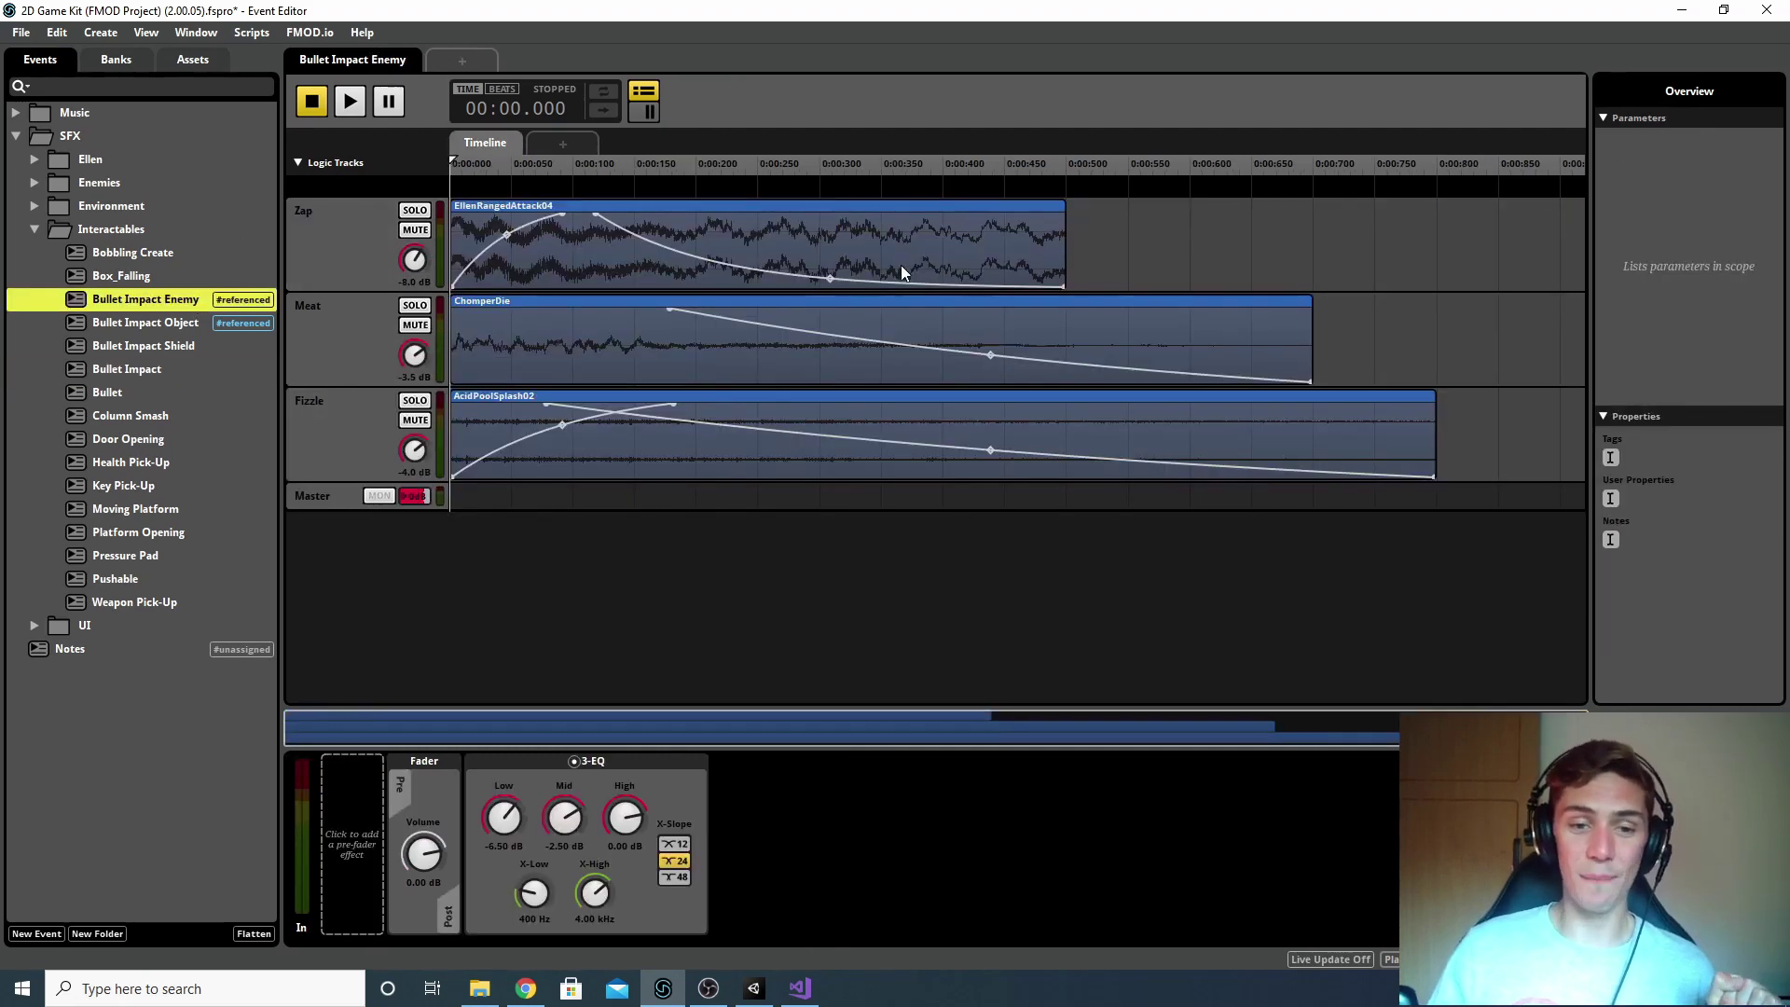
{"action": "left_click", "coordinate": [353, 102]}
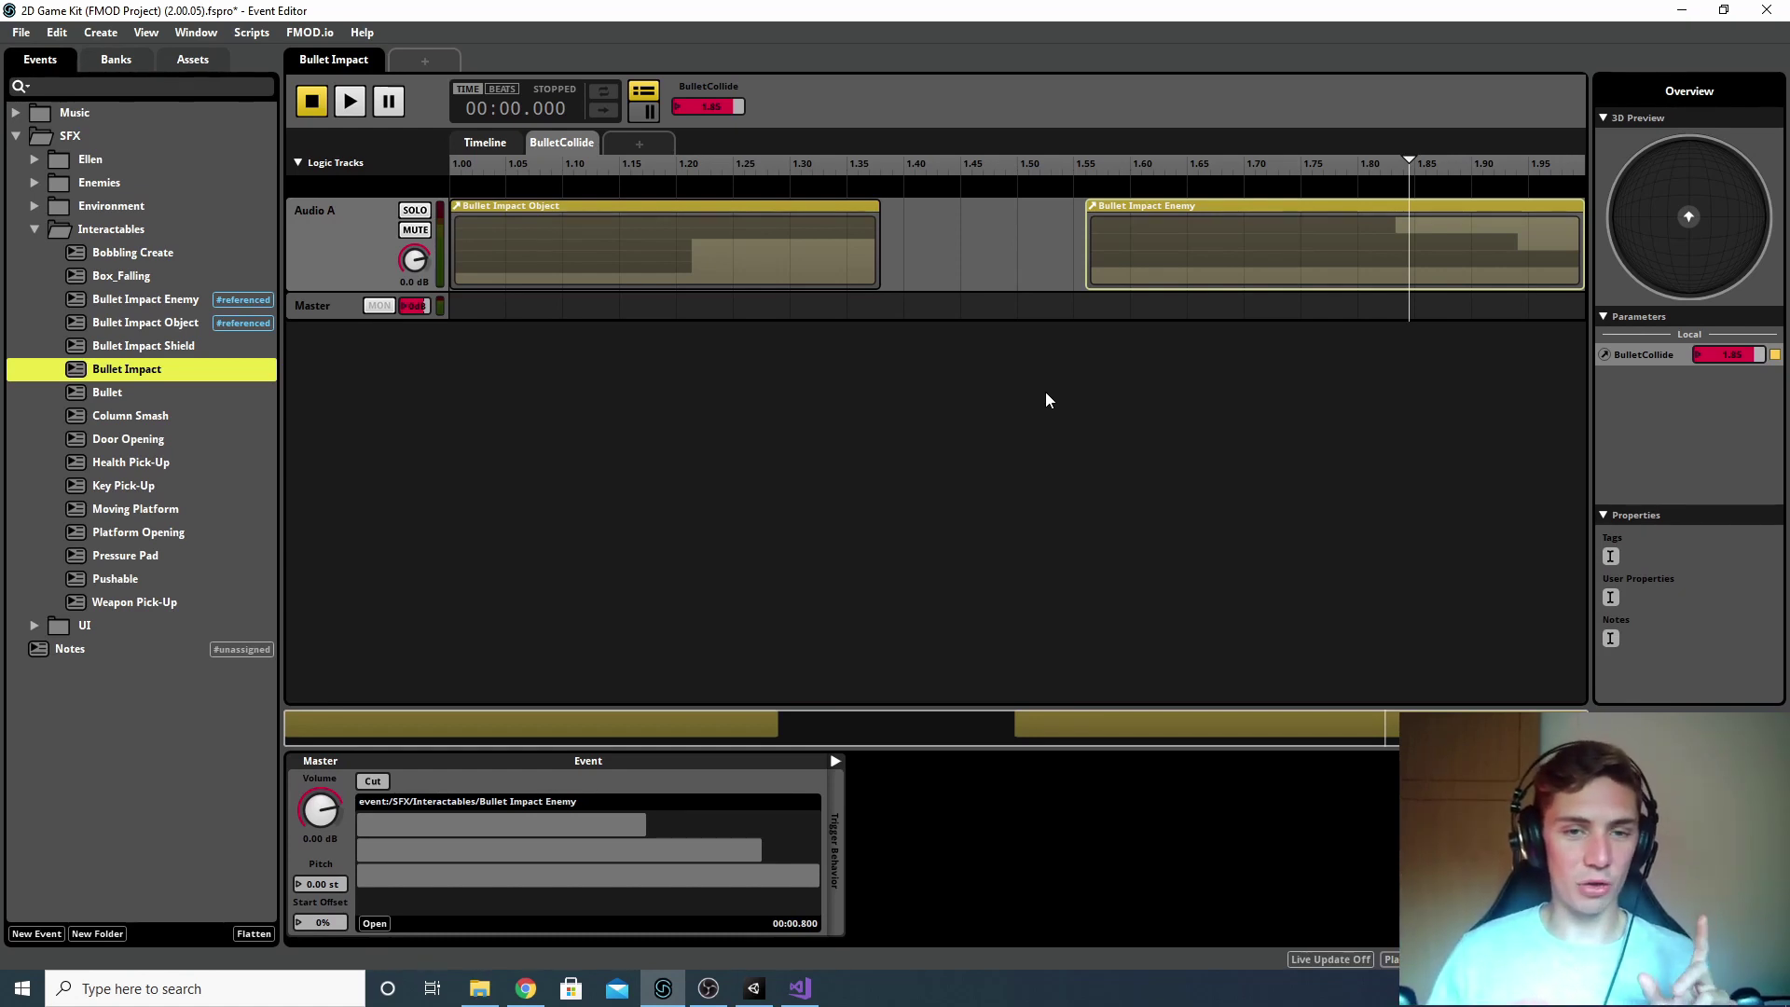
{"action": "right_click", "coordinate": [121, 229]}
{"action": "mouse_move", "coordinate": [265, 242]}
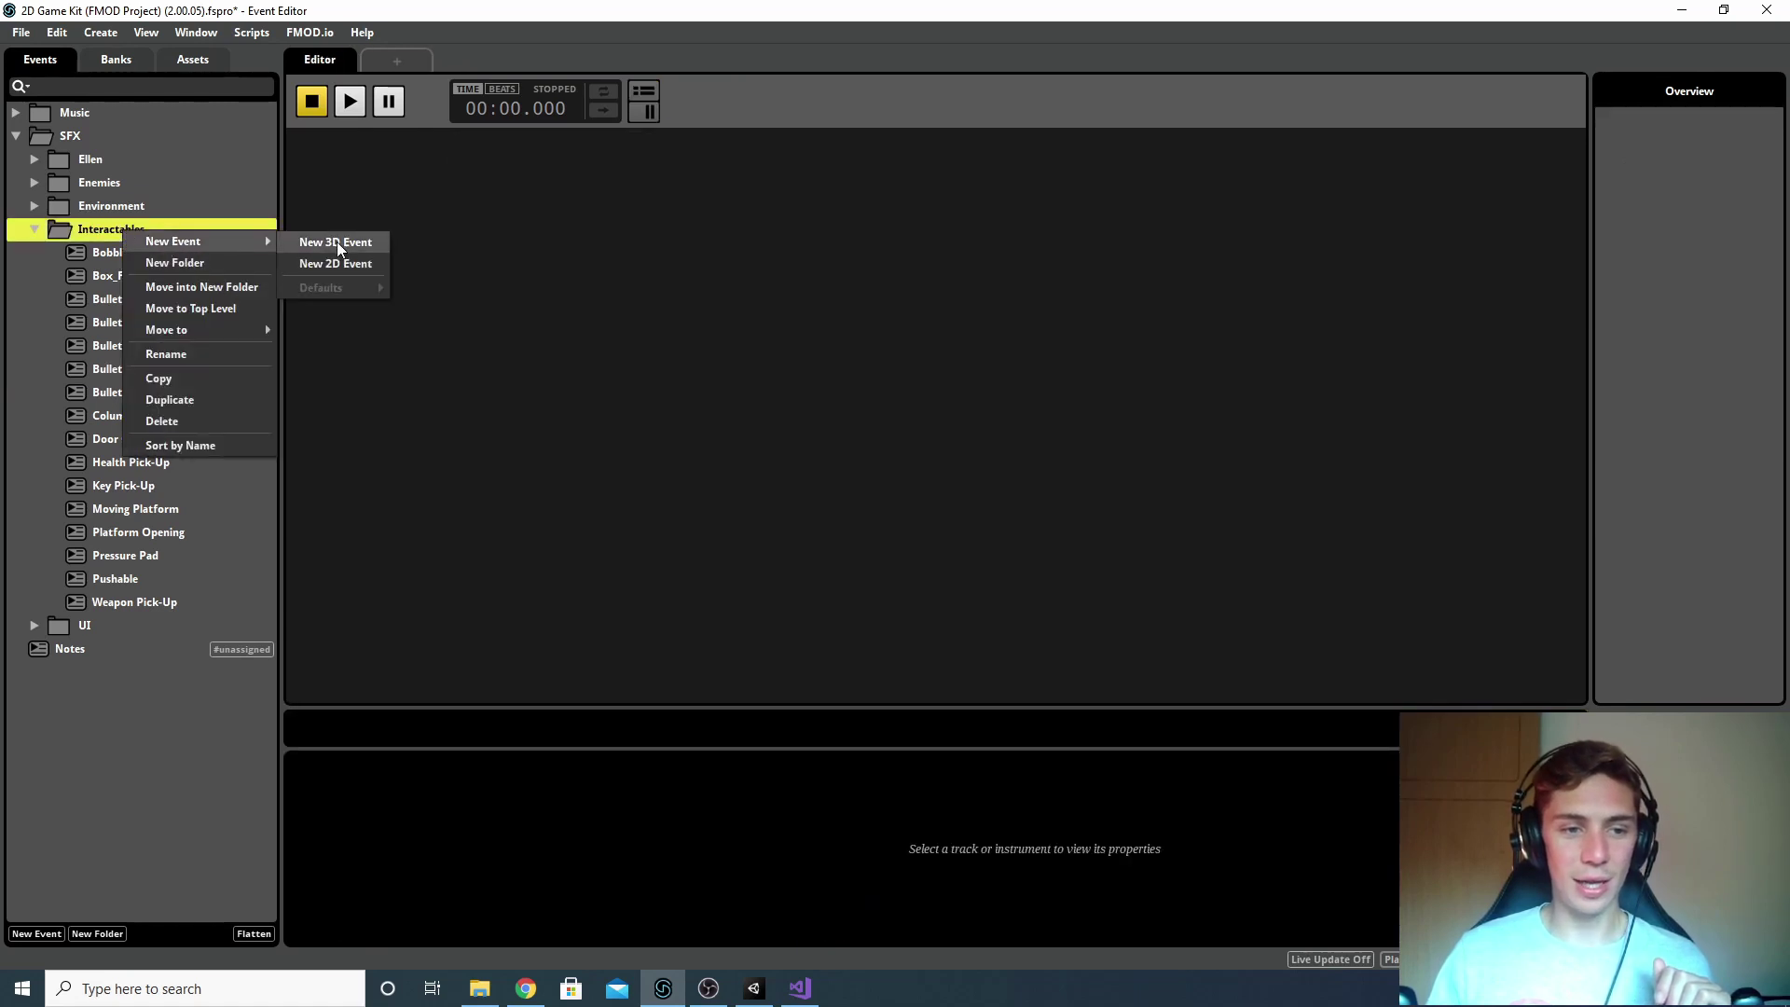
{"action": "left_click", "coordinate": [435, 326]}
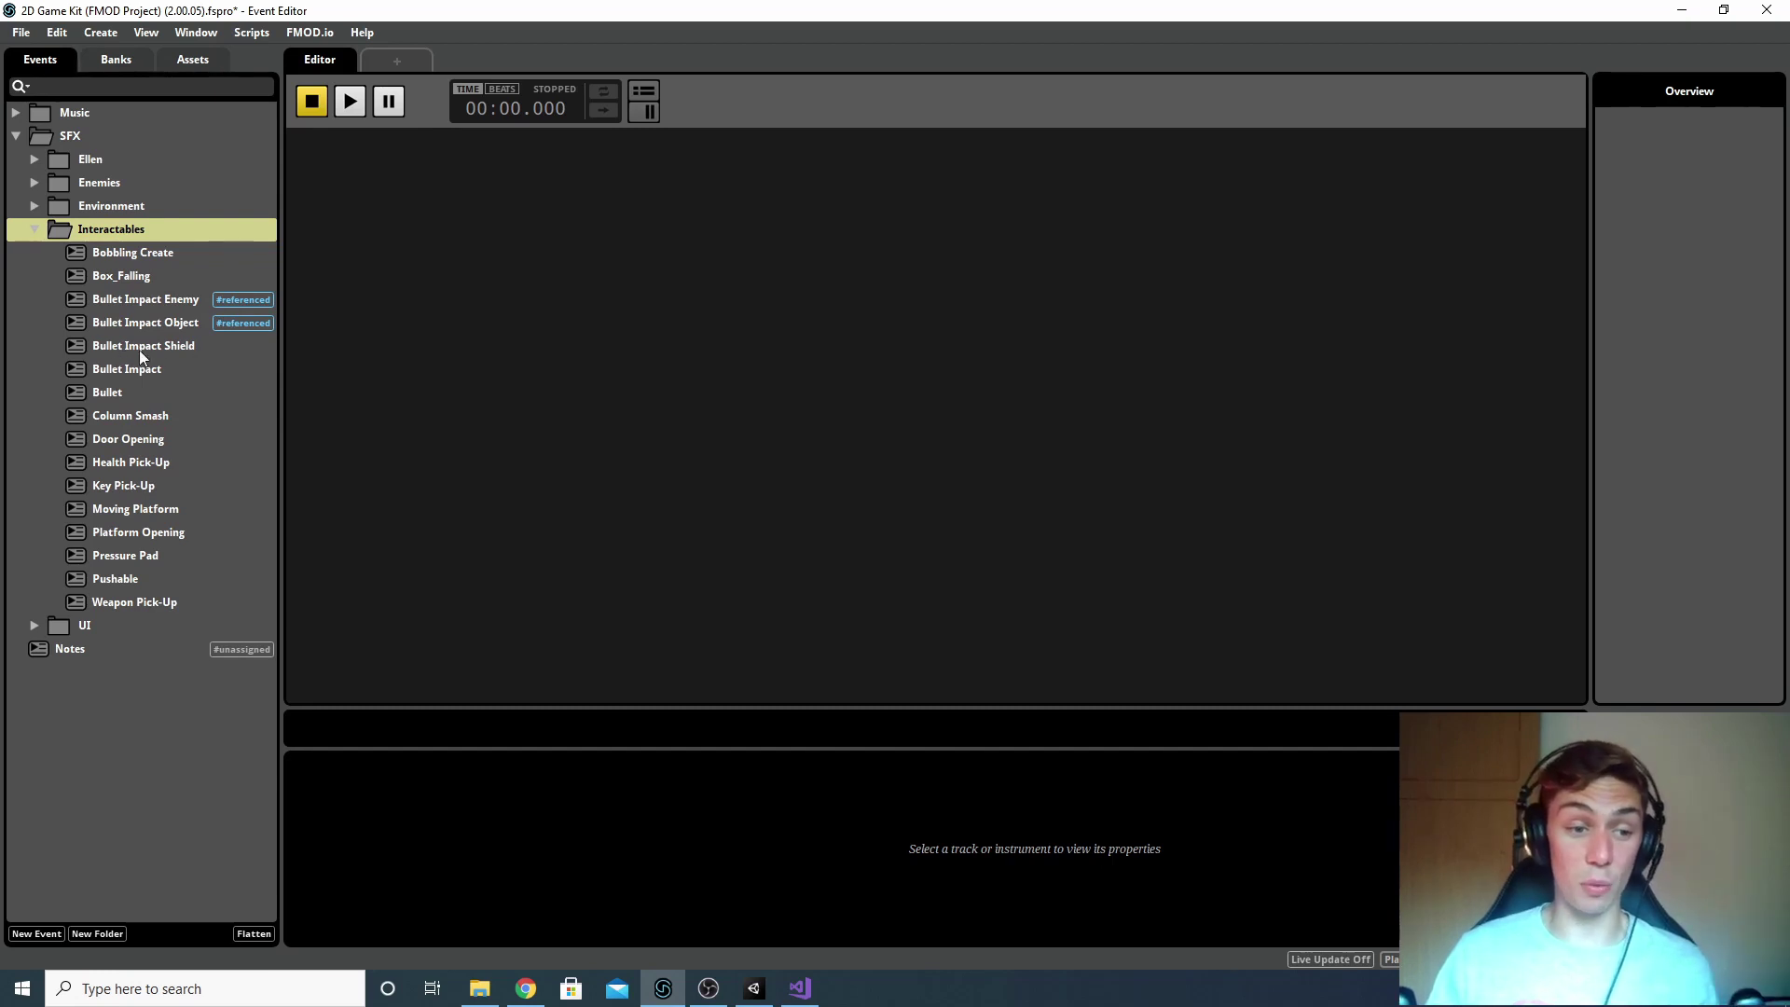
Step: Audition the Bullet Impact Shield event, and reset the BulletCollide value to 1.00 in Bullet Impact
{"action": "left_click", "coordinate": [206, 345]}
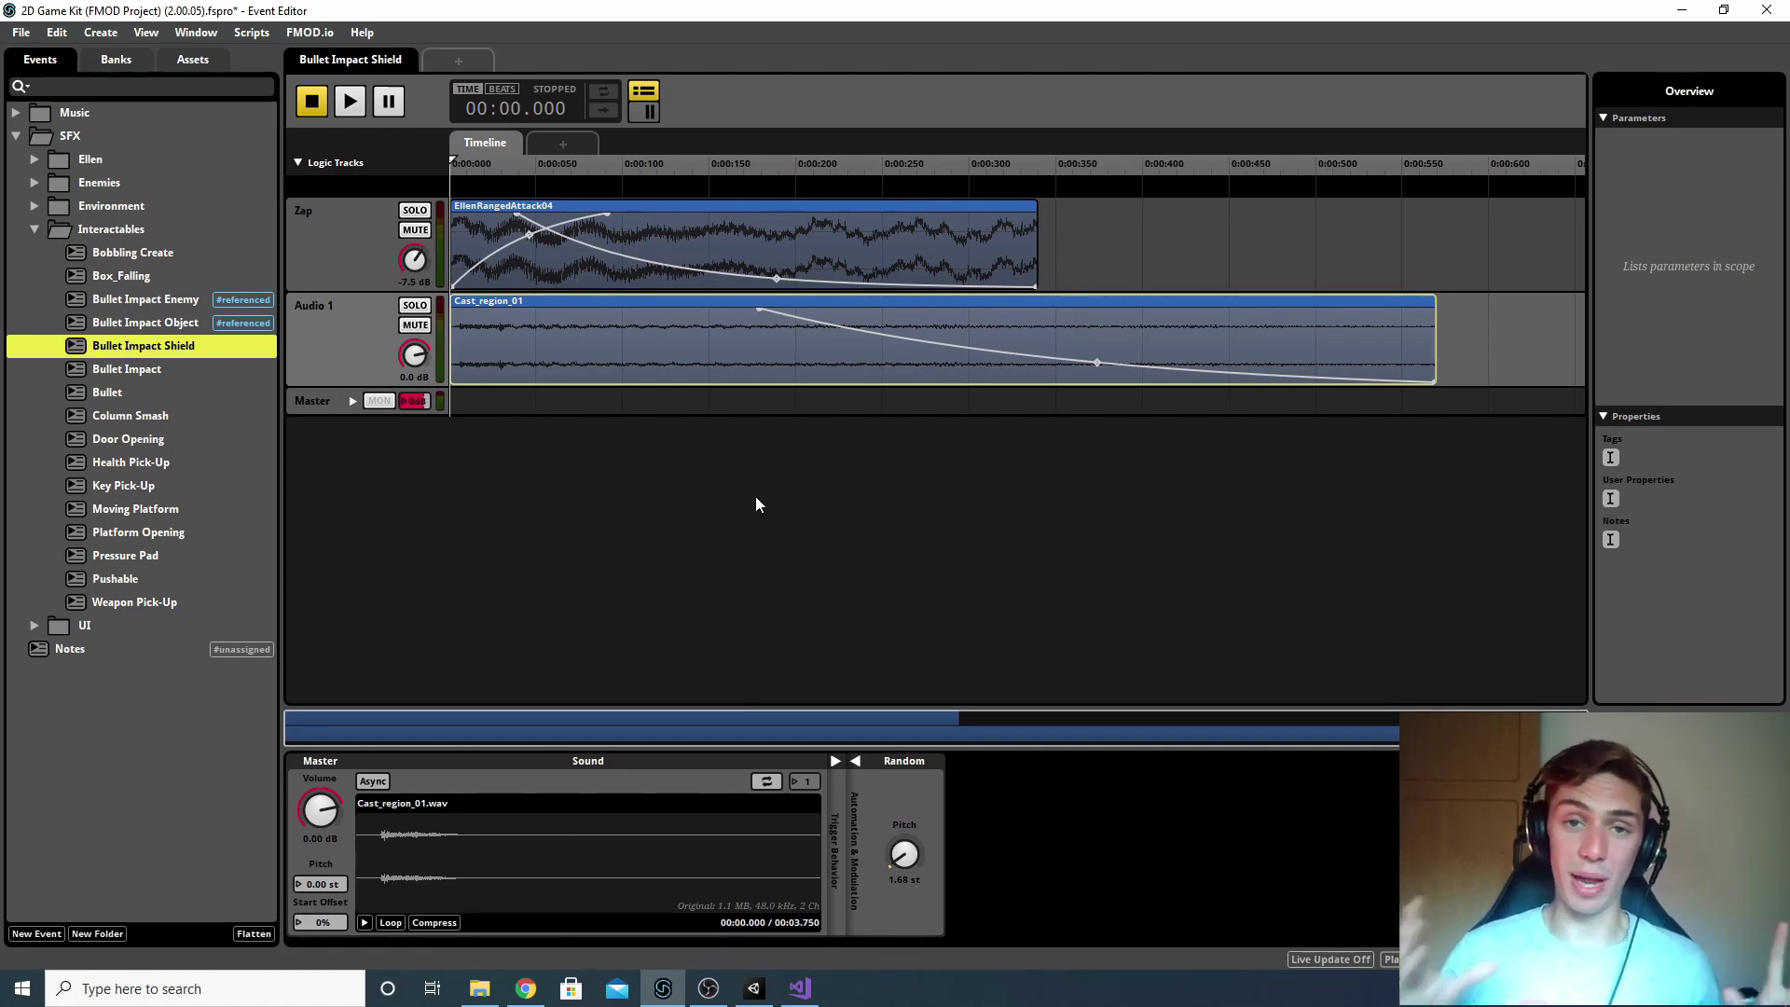
{"action": "left_click", "coordinate": [351, 102]}
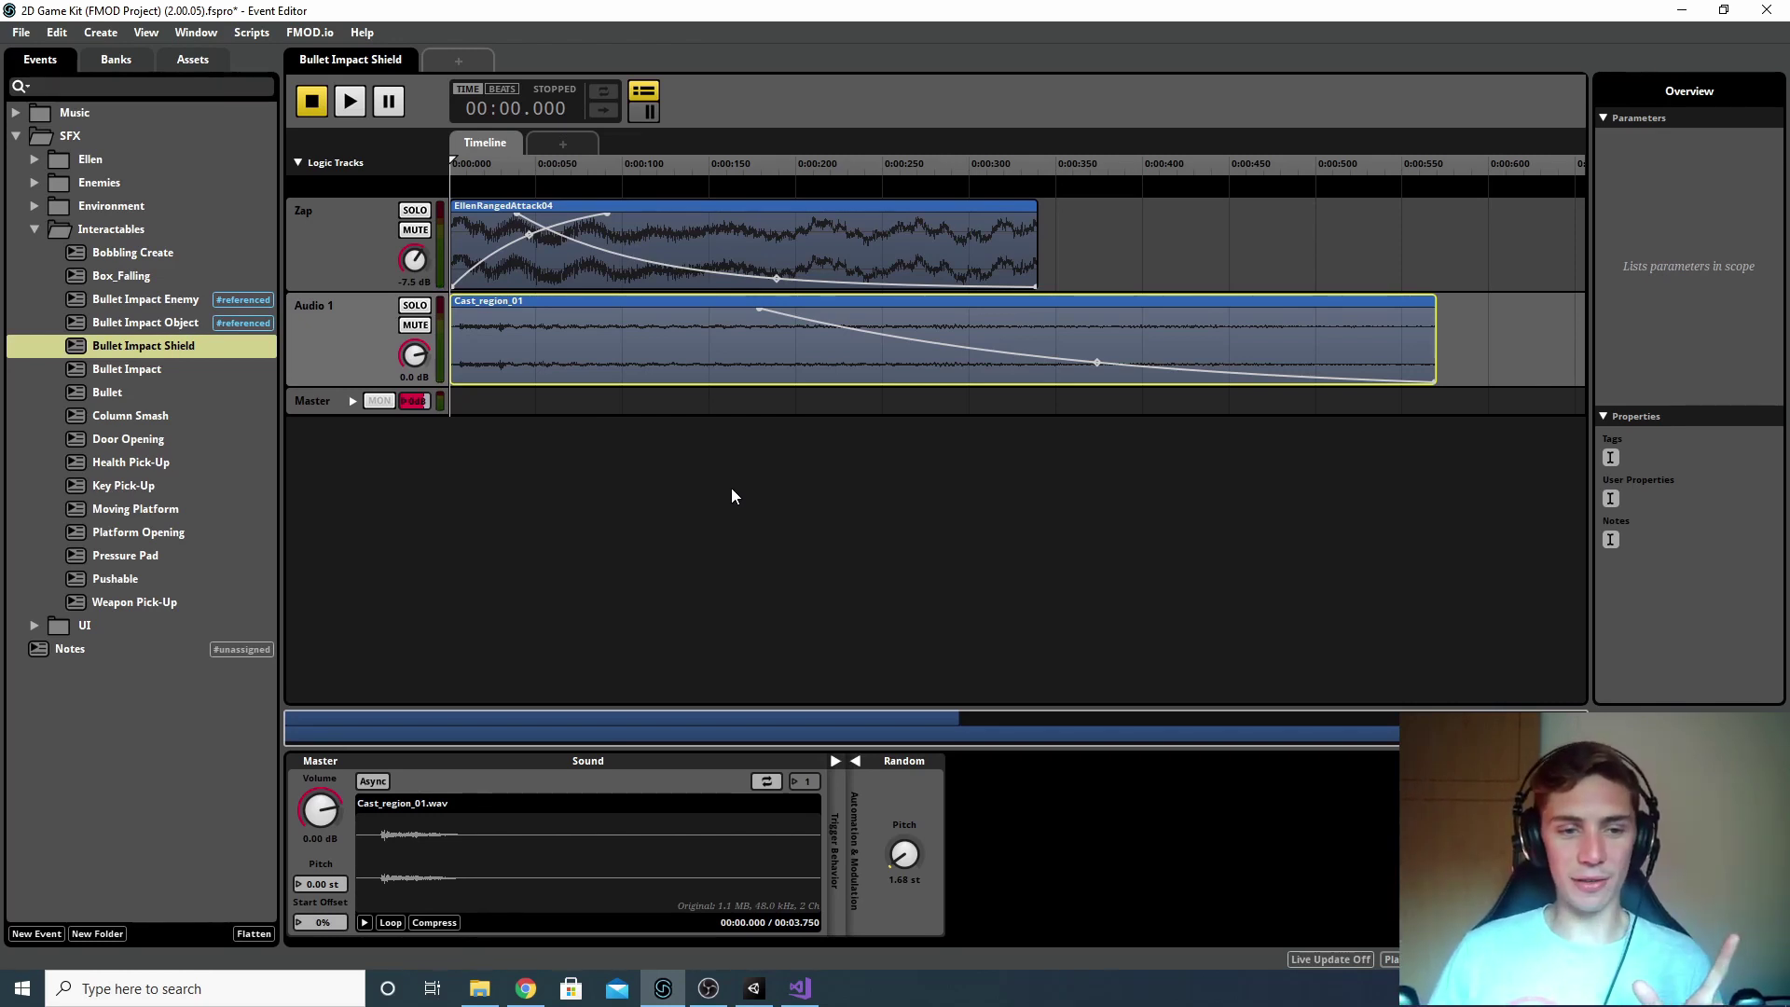
{"action": "left_click", "coordinate": [148, 370]}
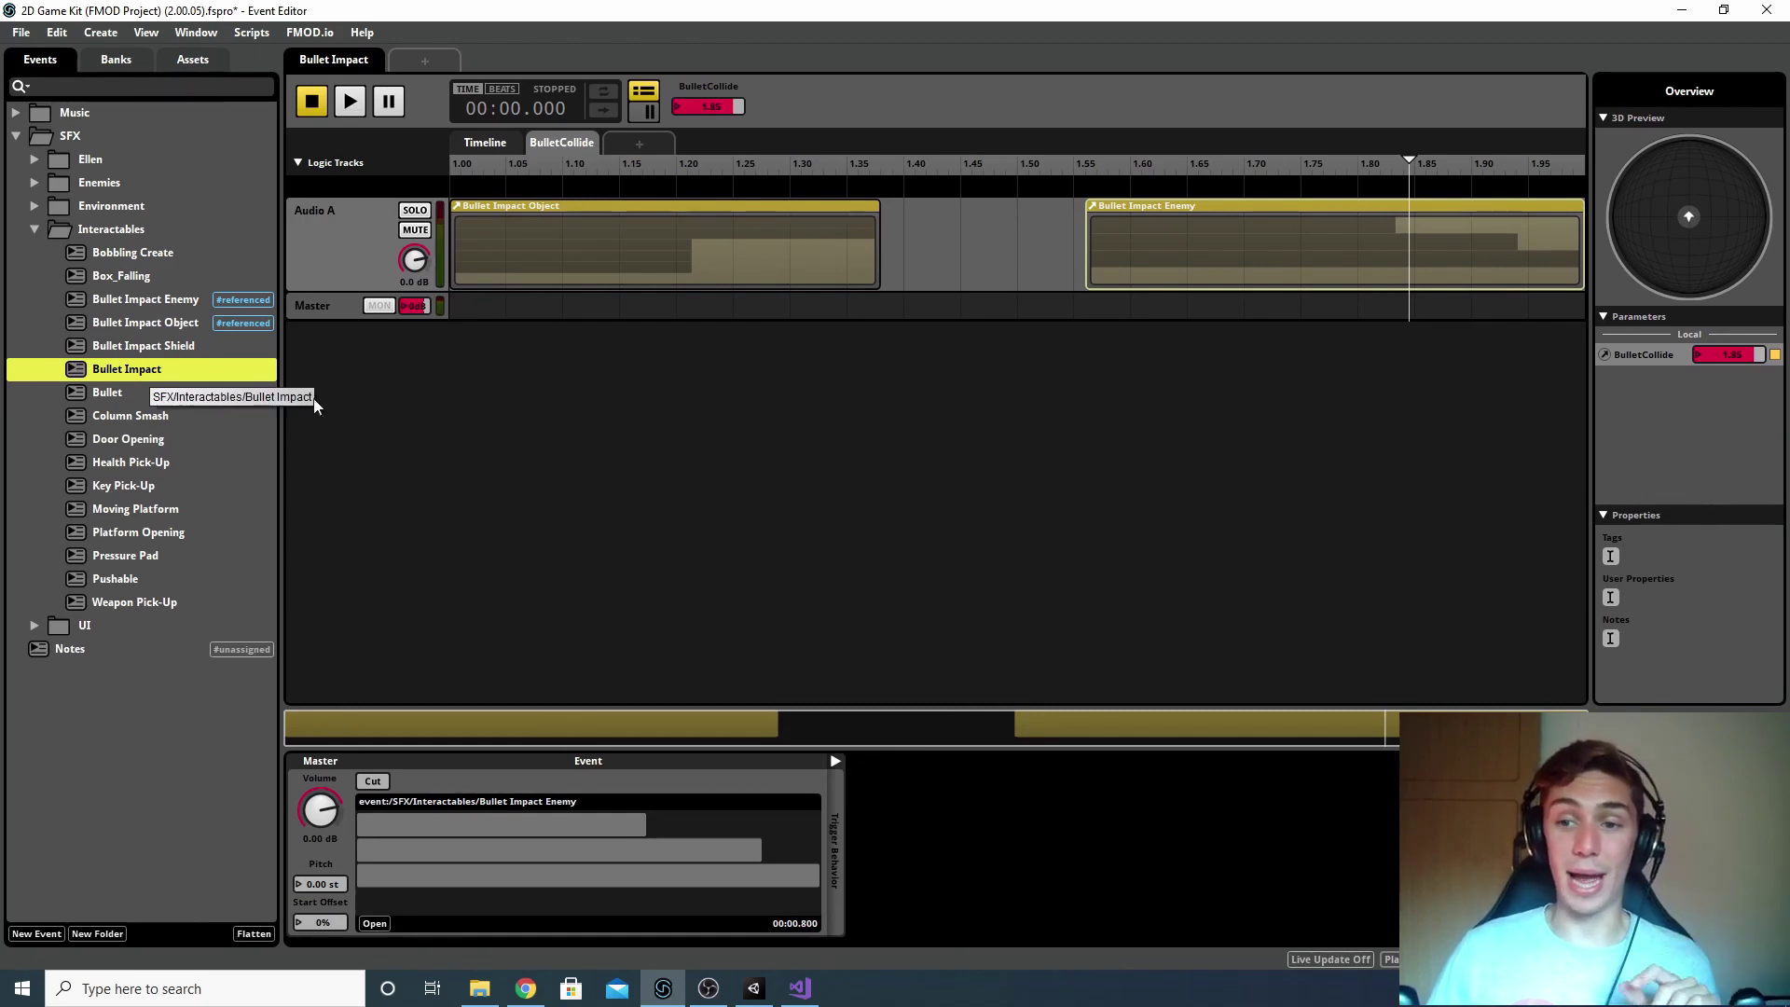
{"action": "left_click_drag", "start_coordinate": [728, 105], "coordinate": [634, 105]}
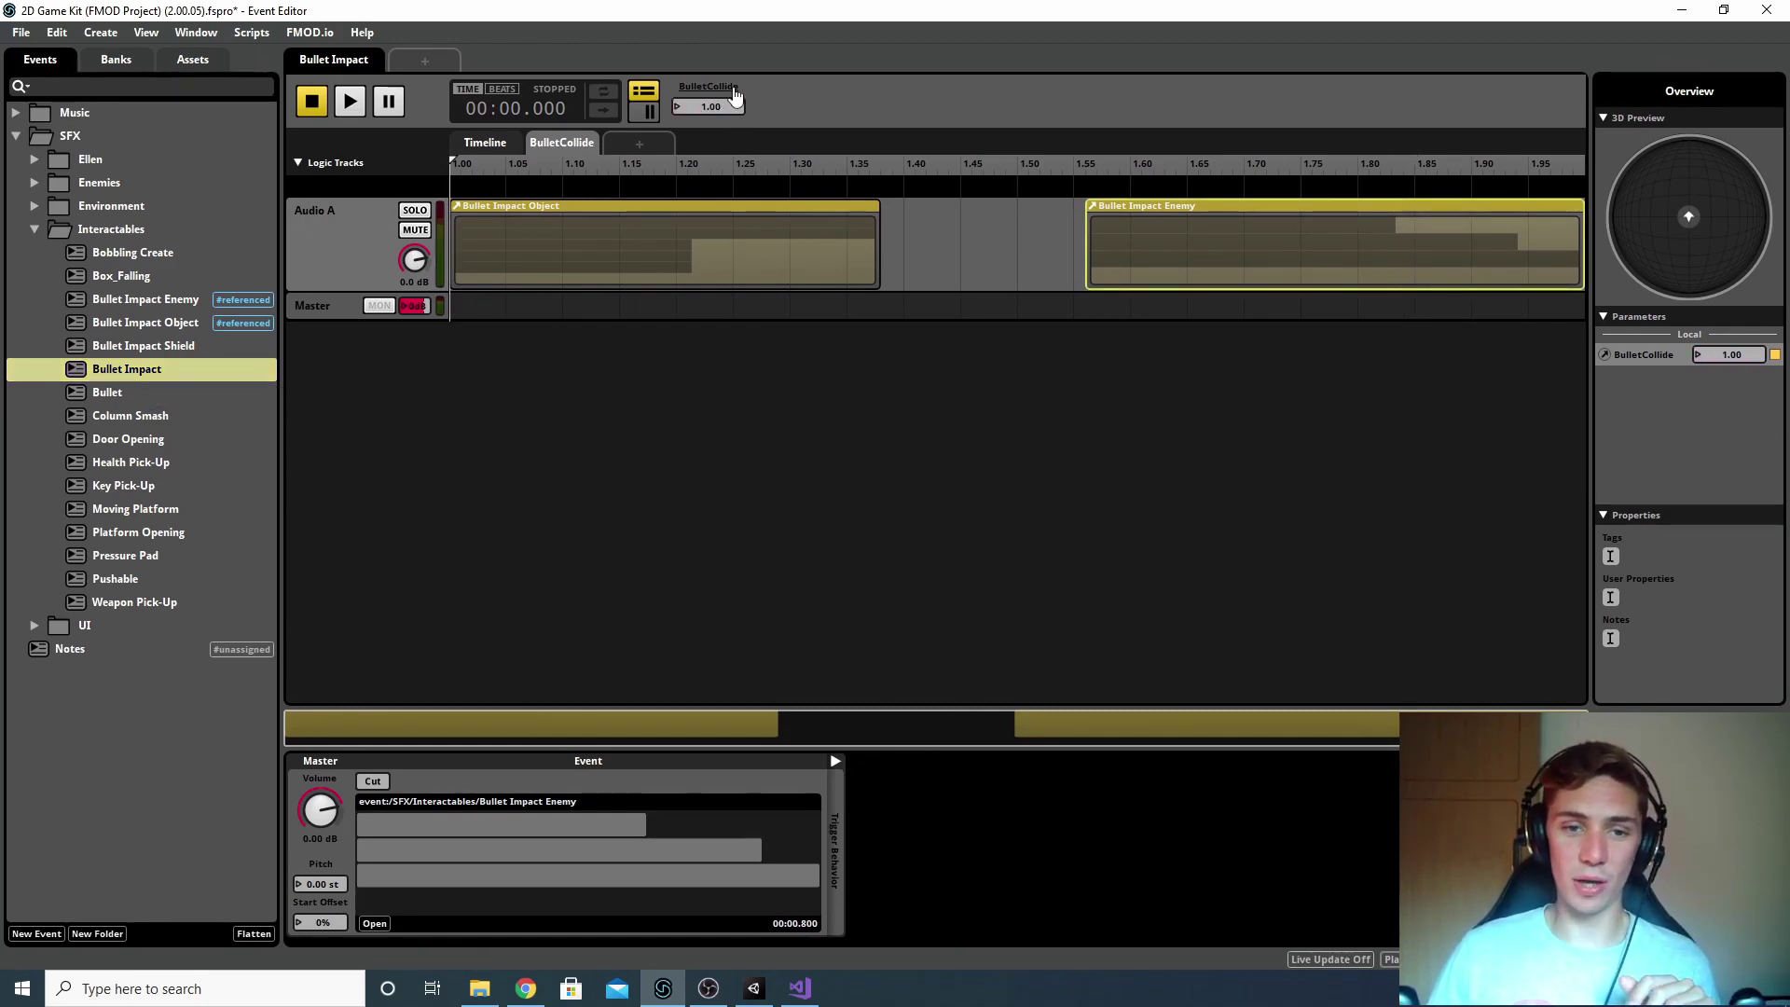
{"action": "right_click", "coordinate": [732, 89]}
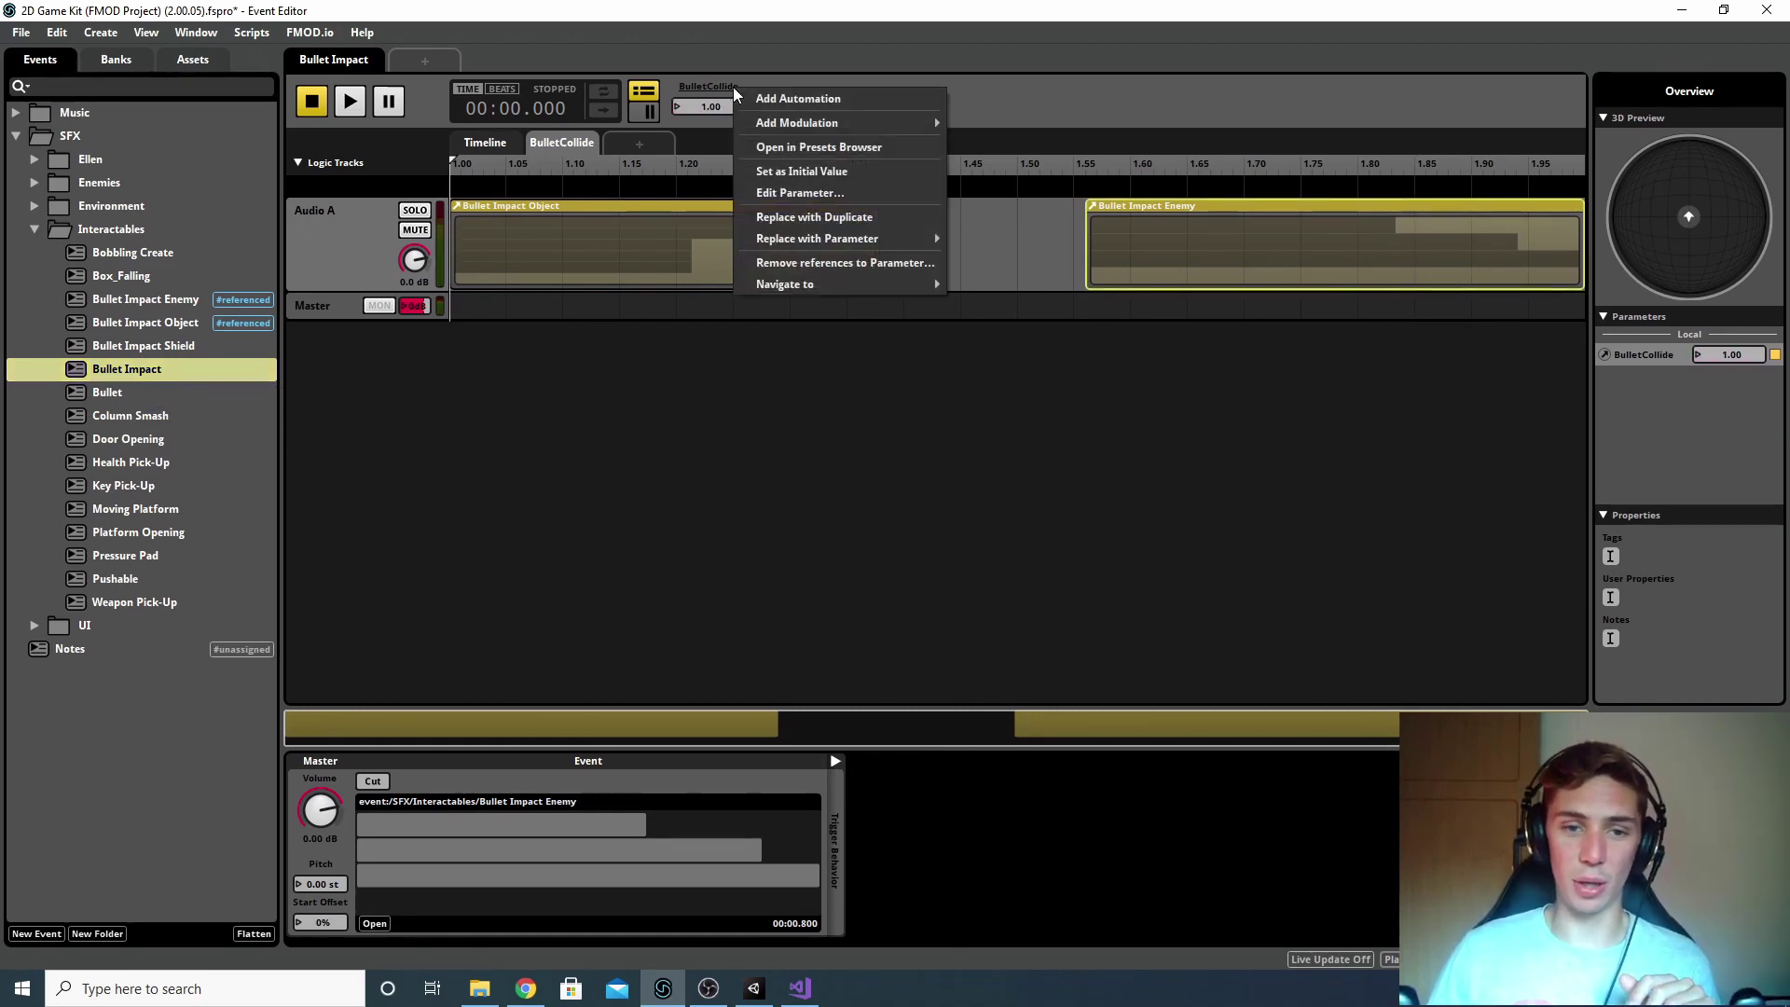
{"action": "left_click", "coordinate": [875, 193]}
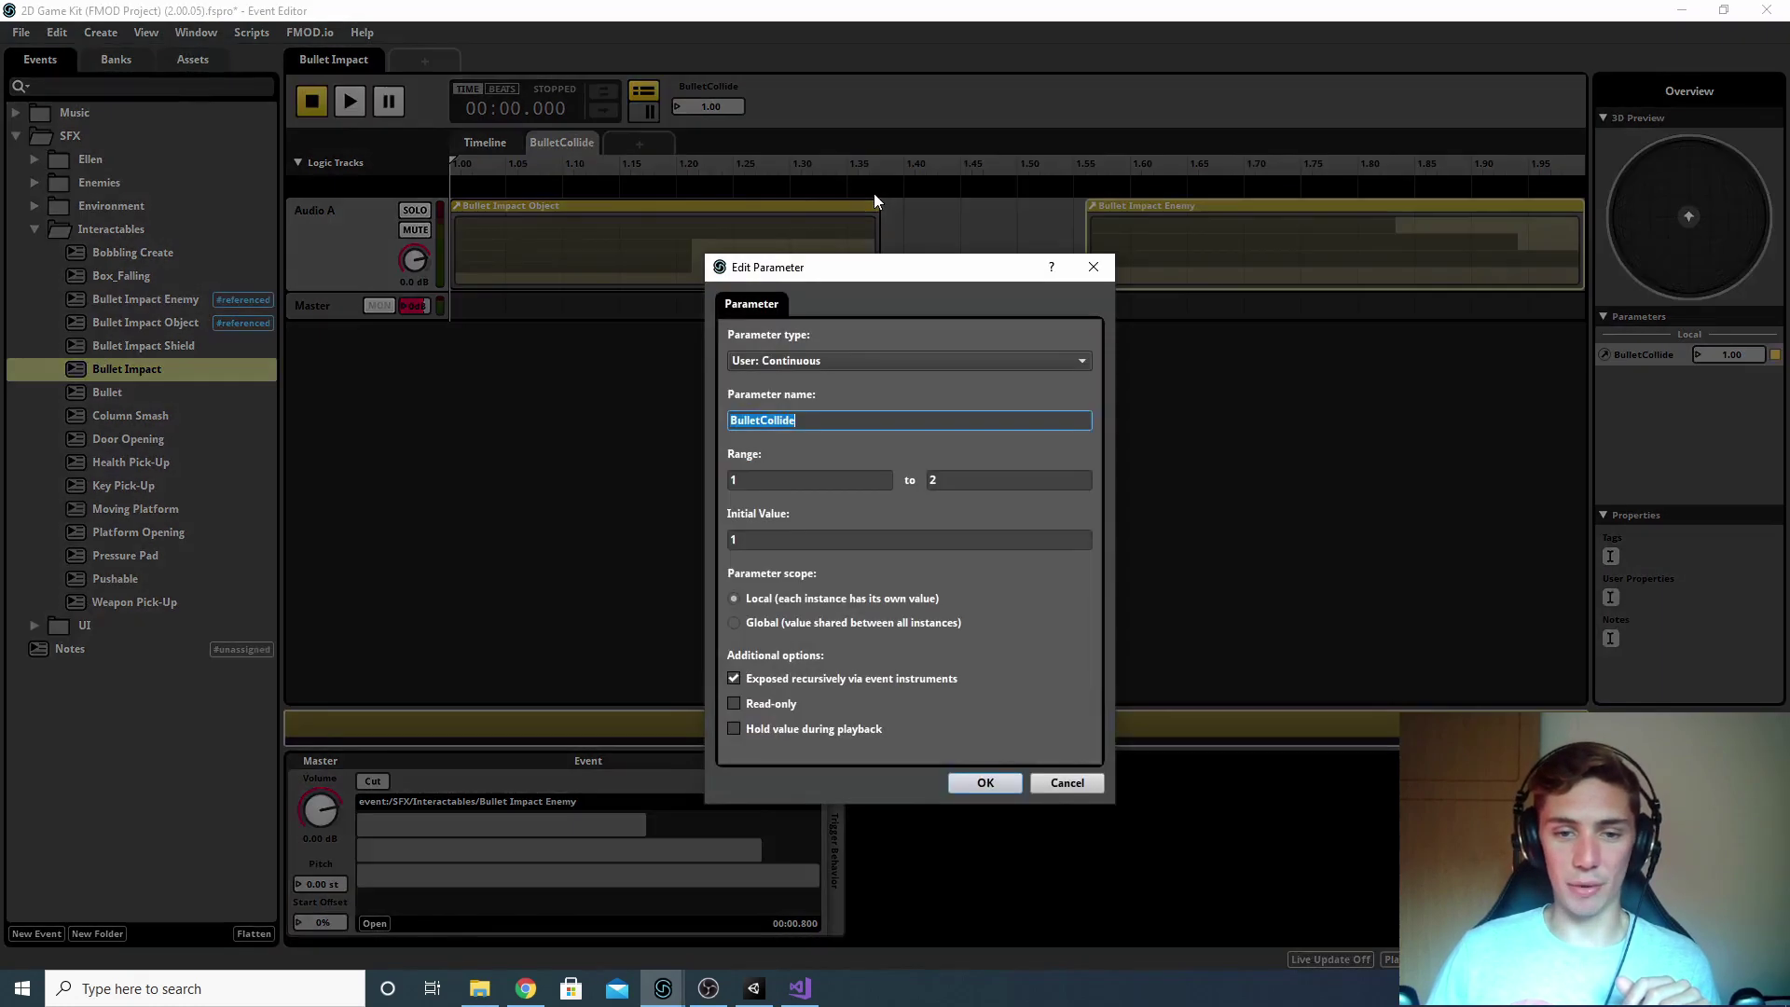
{"action": "left_click", "coordinate": [902, 367]}
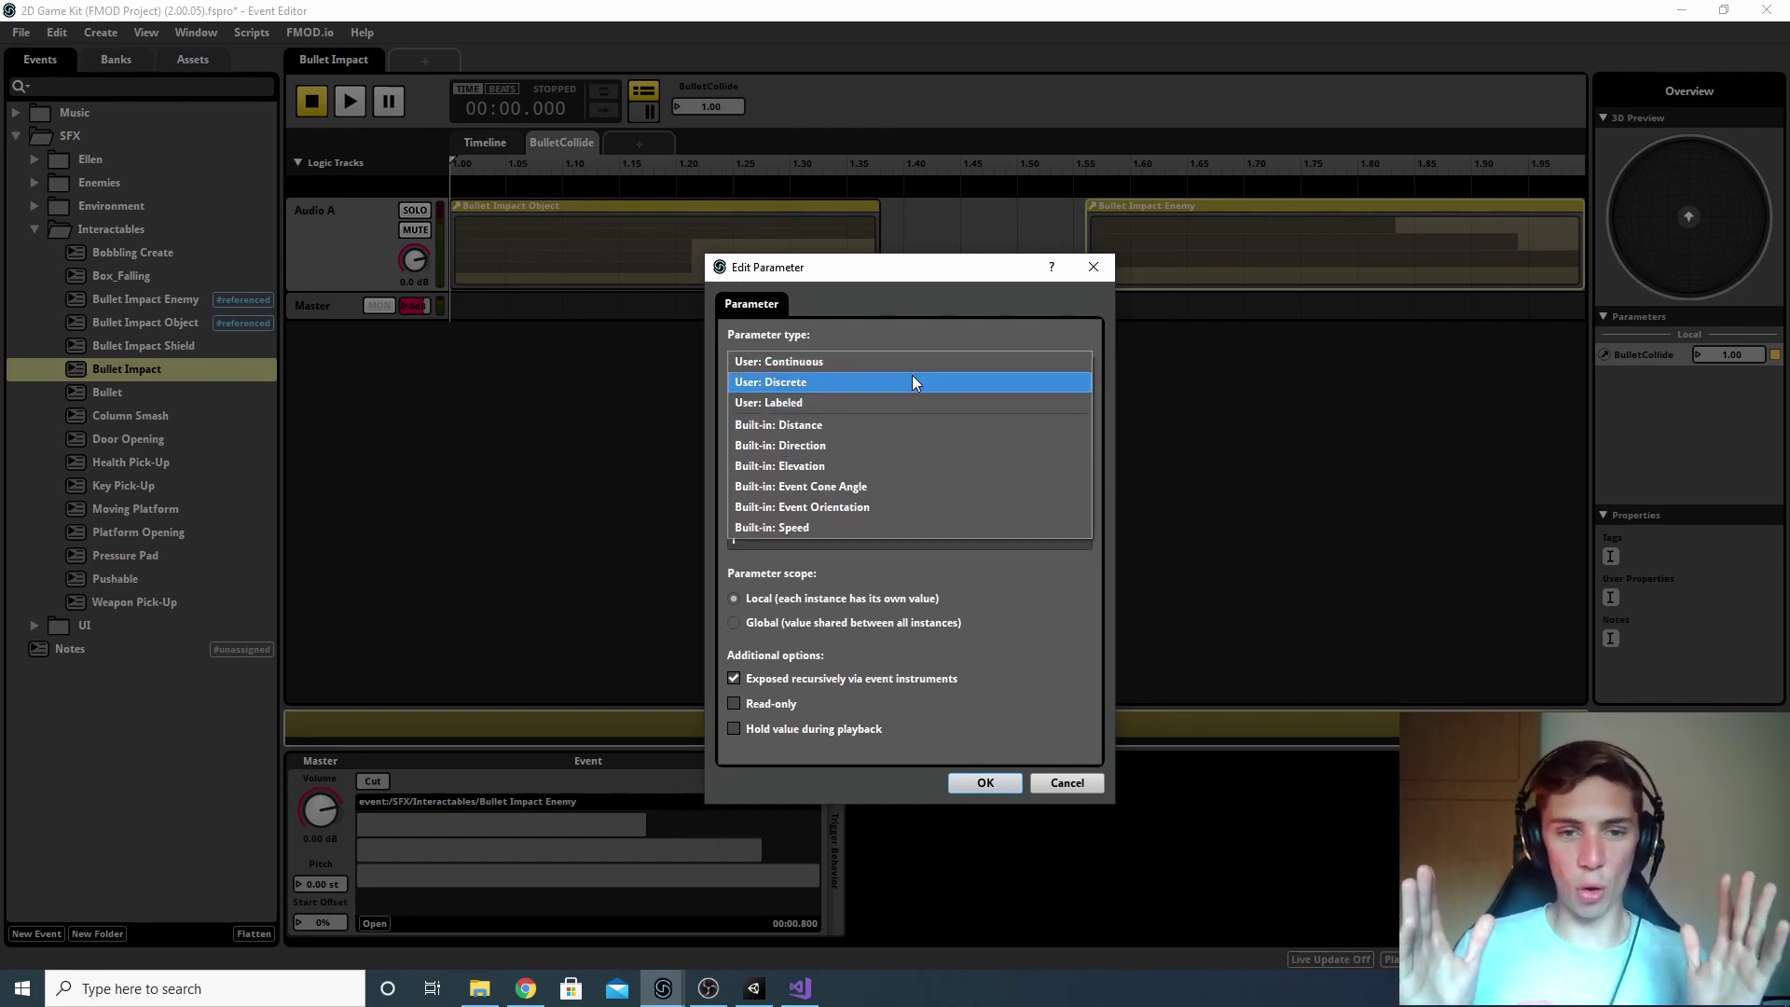
{"action": "left_click", "coordinate": [1098, 266]}
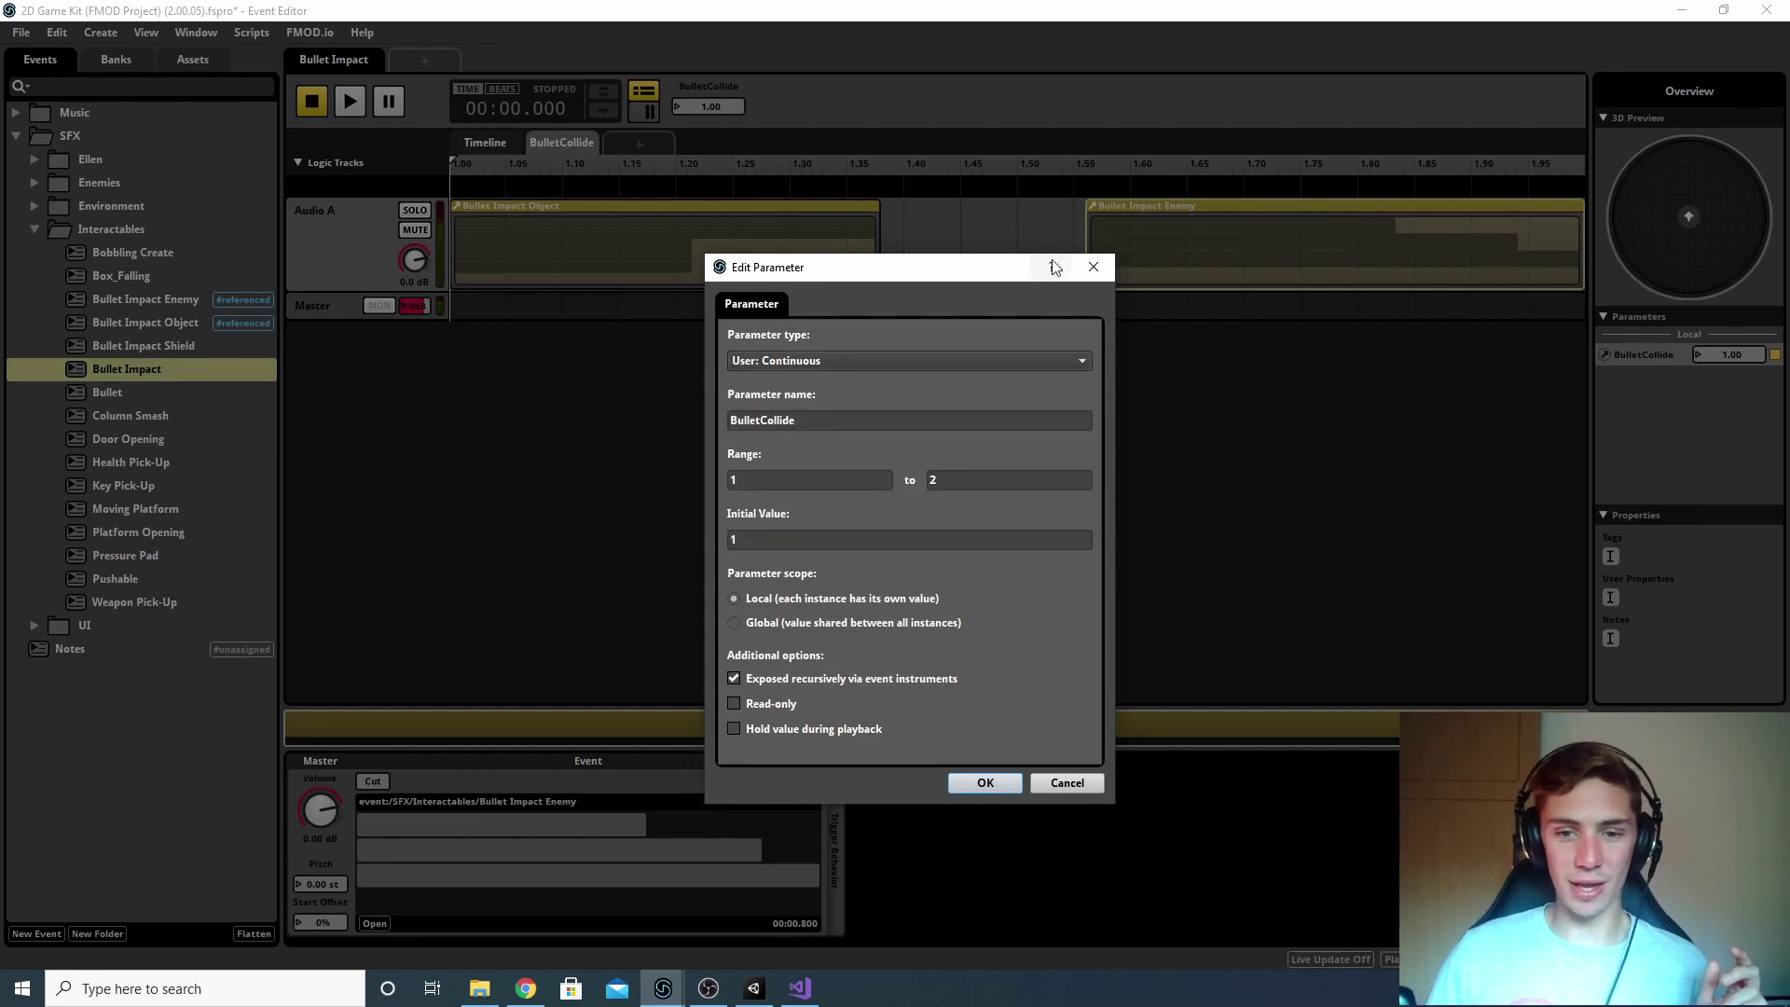
{"action": "left_click", "coordinate": [1096, 266]}
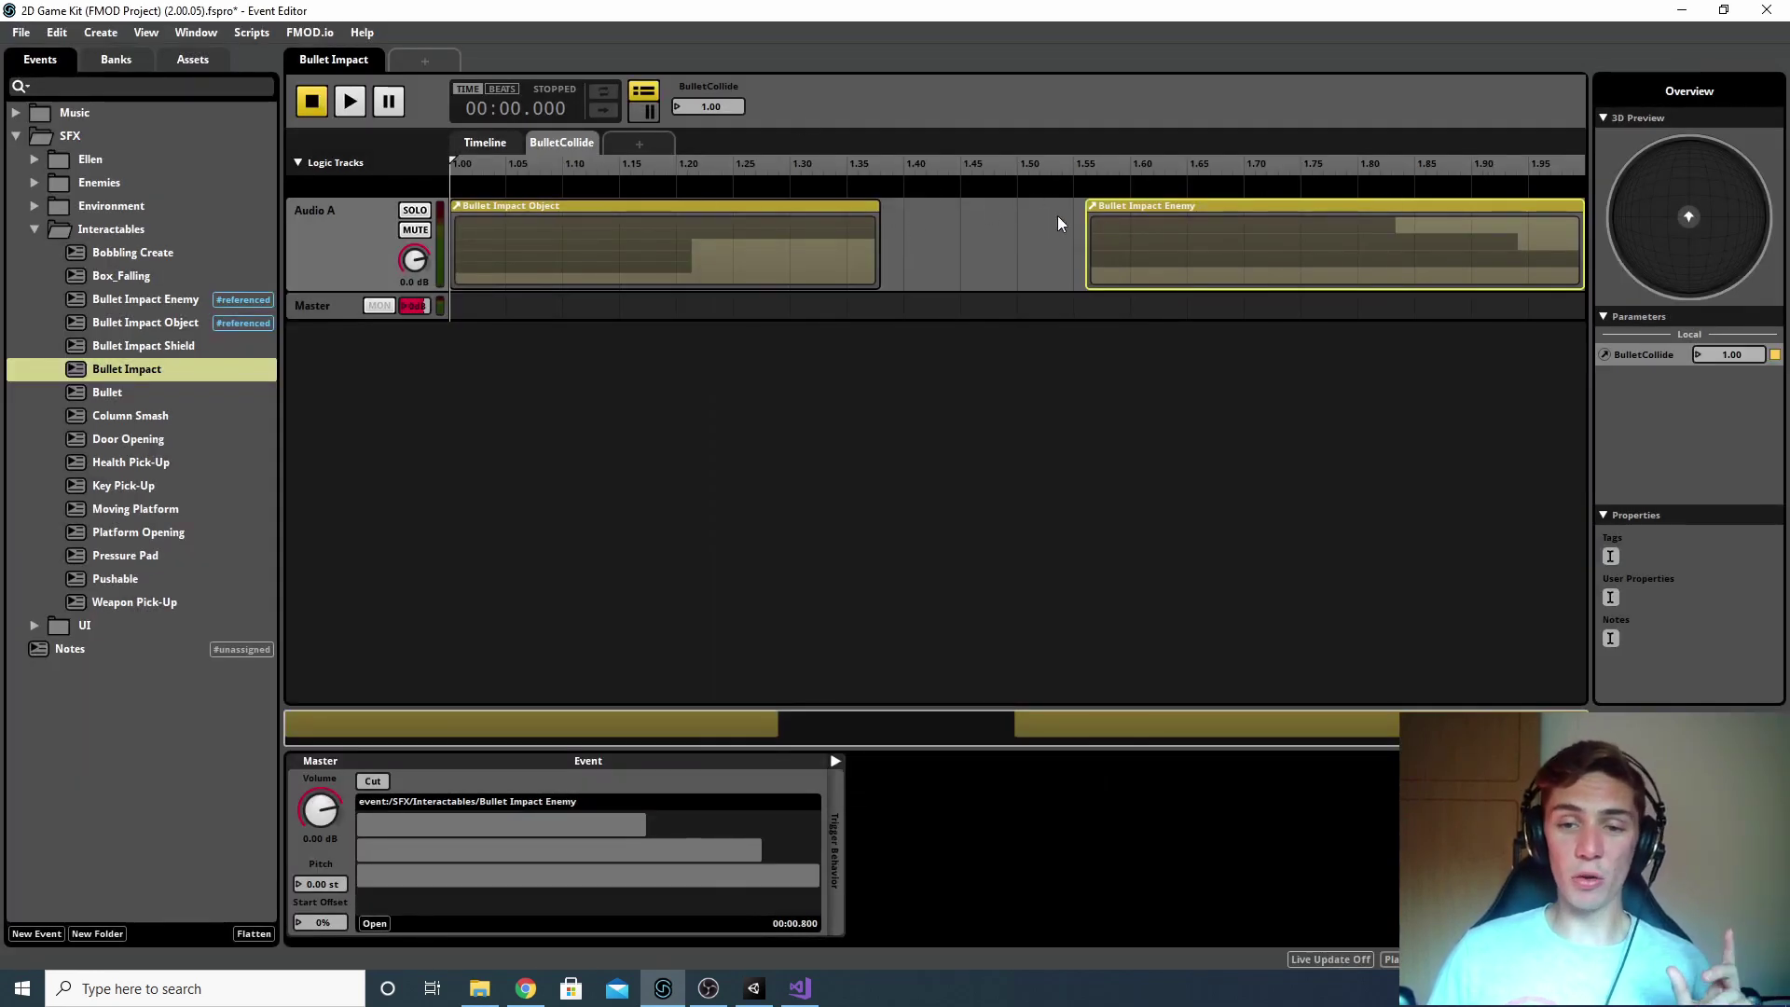
Step: Try to change the BulletCollide parameter's type to User: Discrete in Bullet Impact
{"action": "left_click_drag", "start_coordinate": [731, 104], "coordinate": [742, 105]}
{"action": "left_click_drag", "start_coordinate": [501, 161], "coordinate": [450, 163]}
{"action": "right_click", "coordinate": [703, 82]}
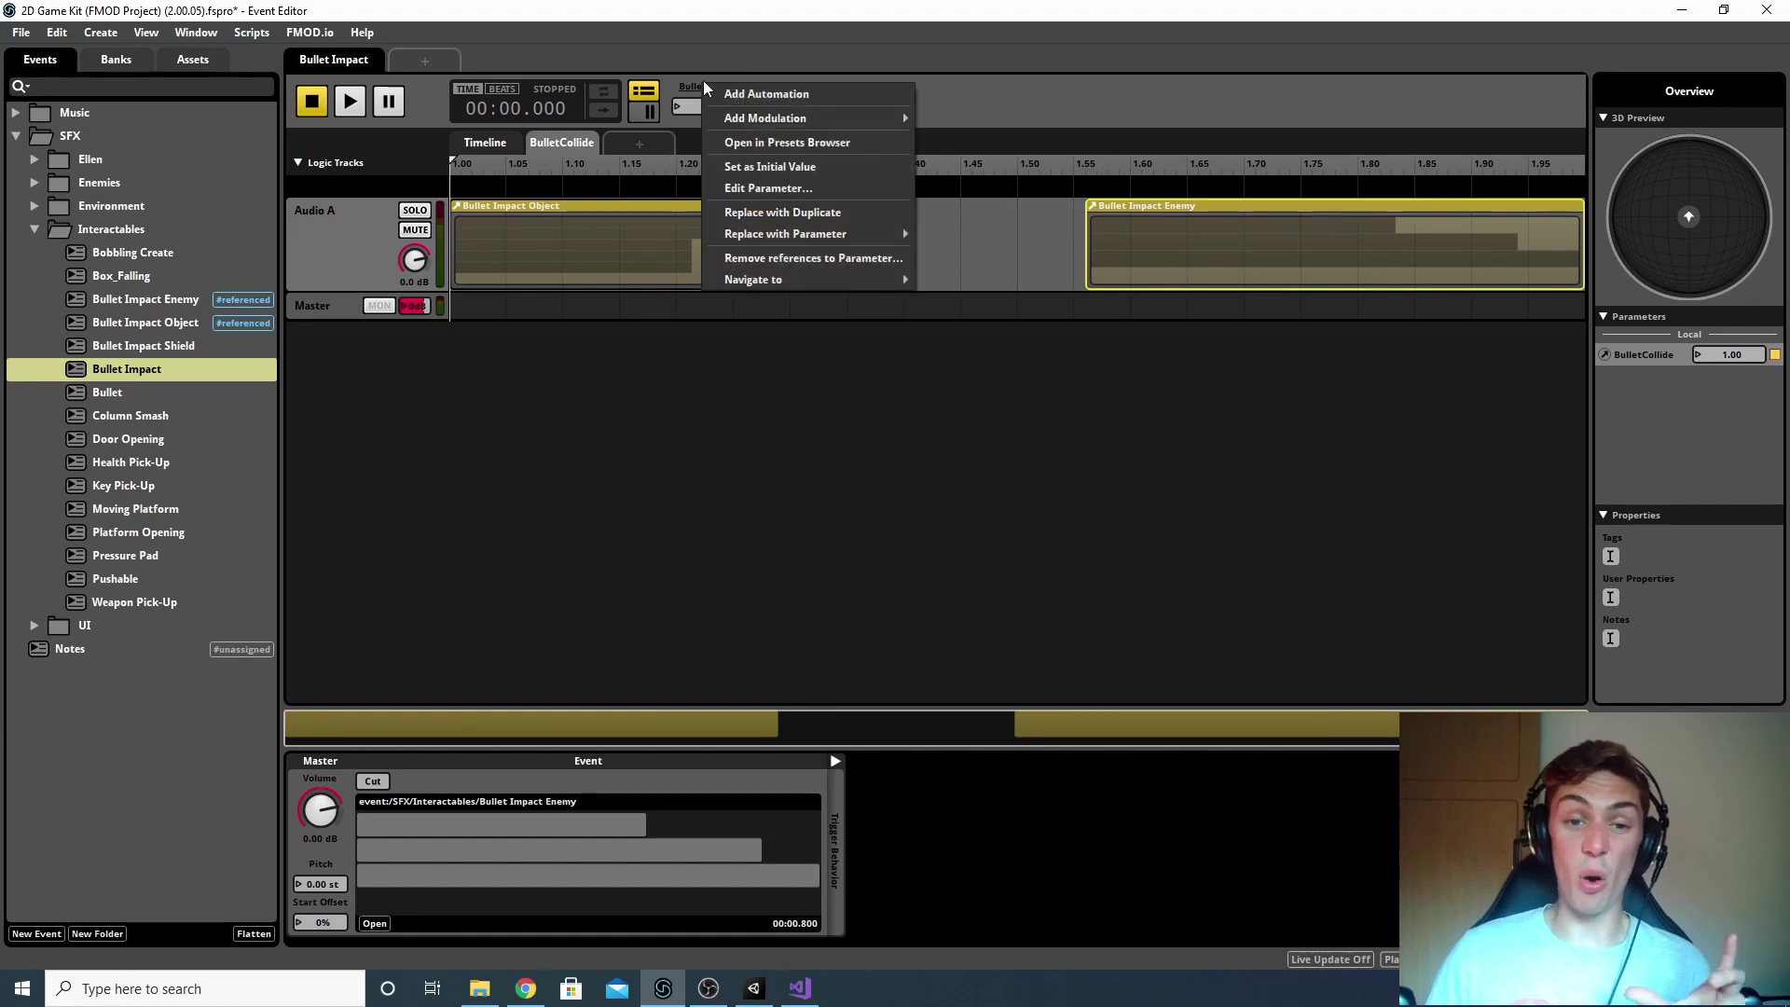
{"action": "left_click", "coordinate": [789, 186]}
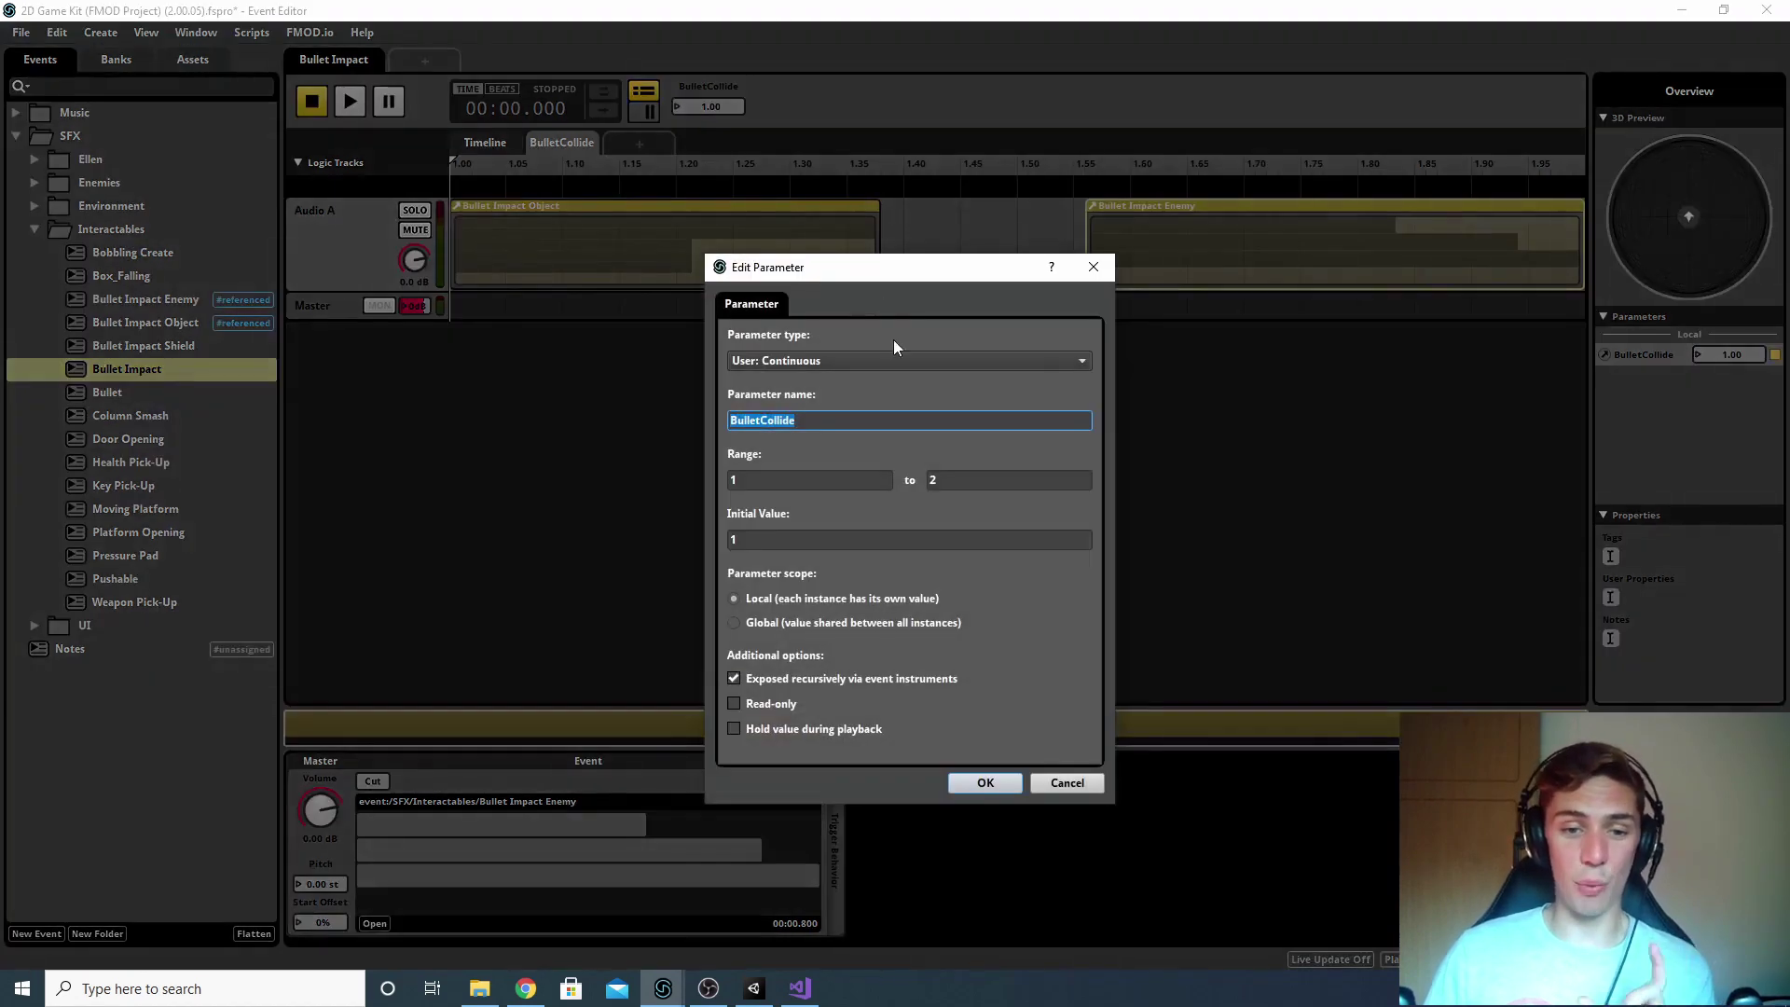
{"action": "left_click", "coordinate": [881, 364]}
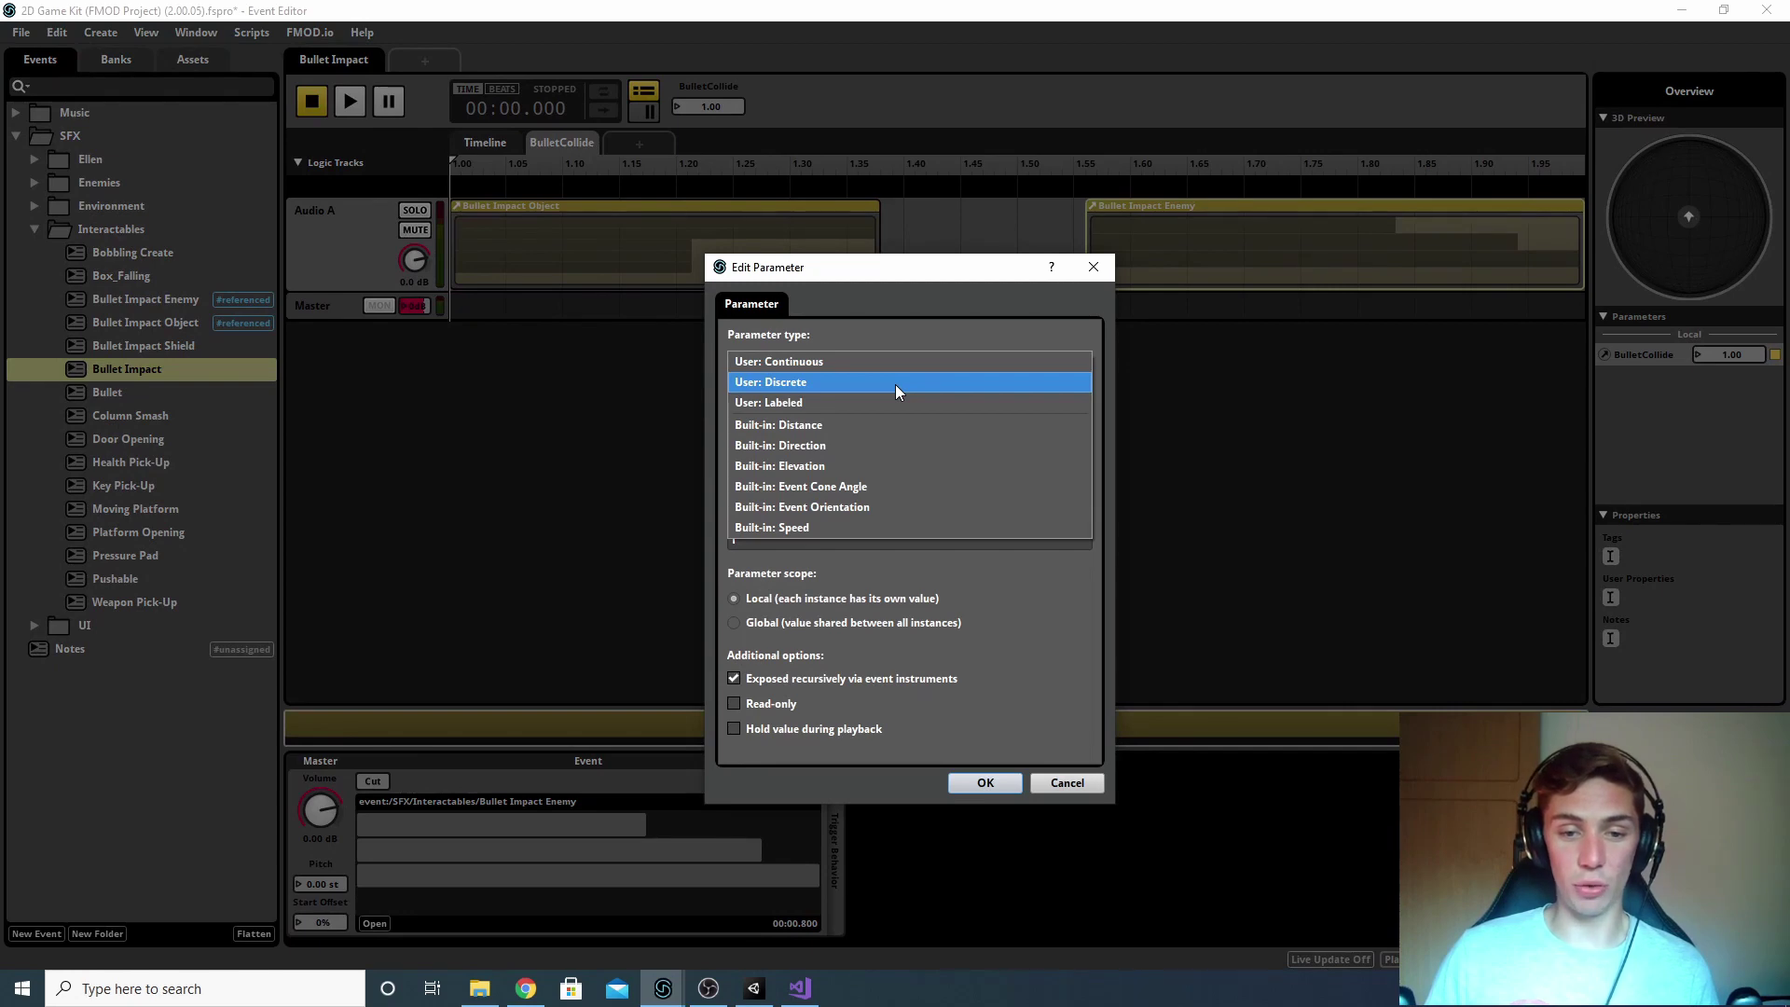
{"action": "left_click", "coordinate": [895, 384]}
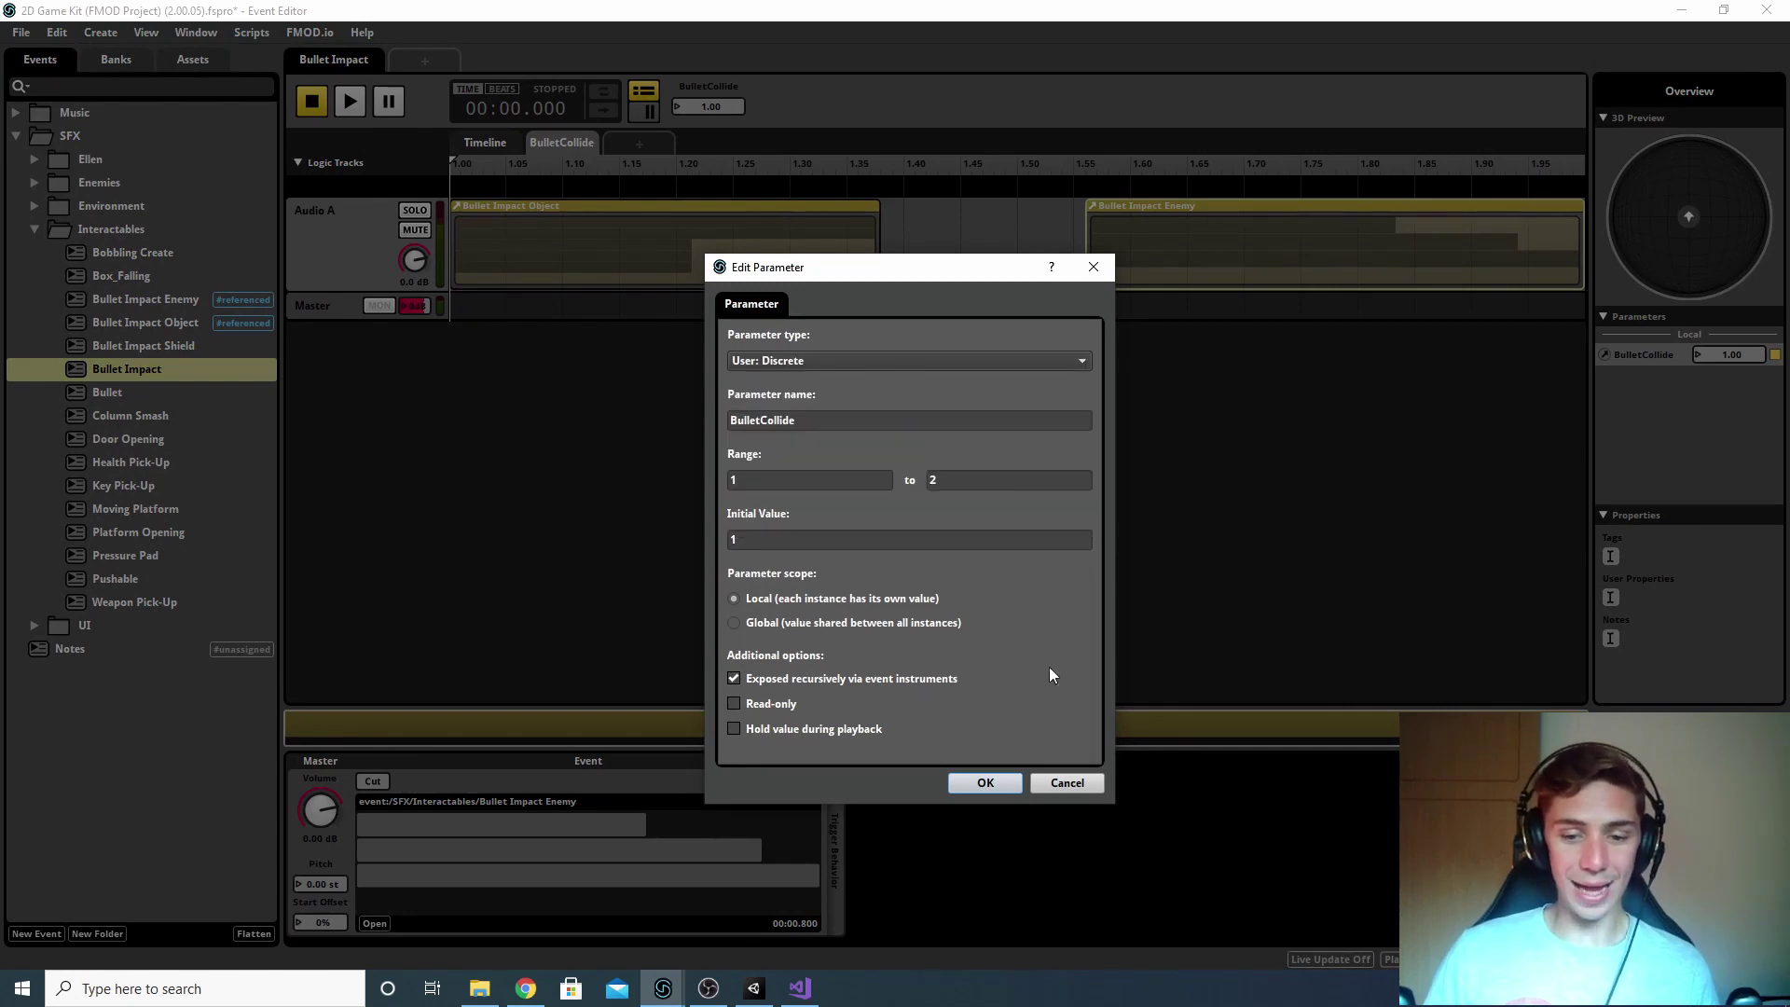
{"action": "left_click", "coordinate": [1010, 780]}
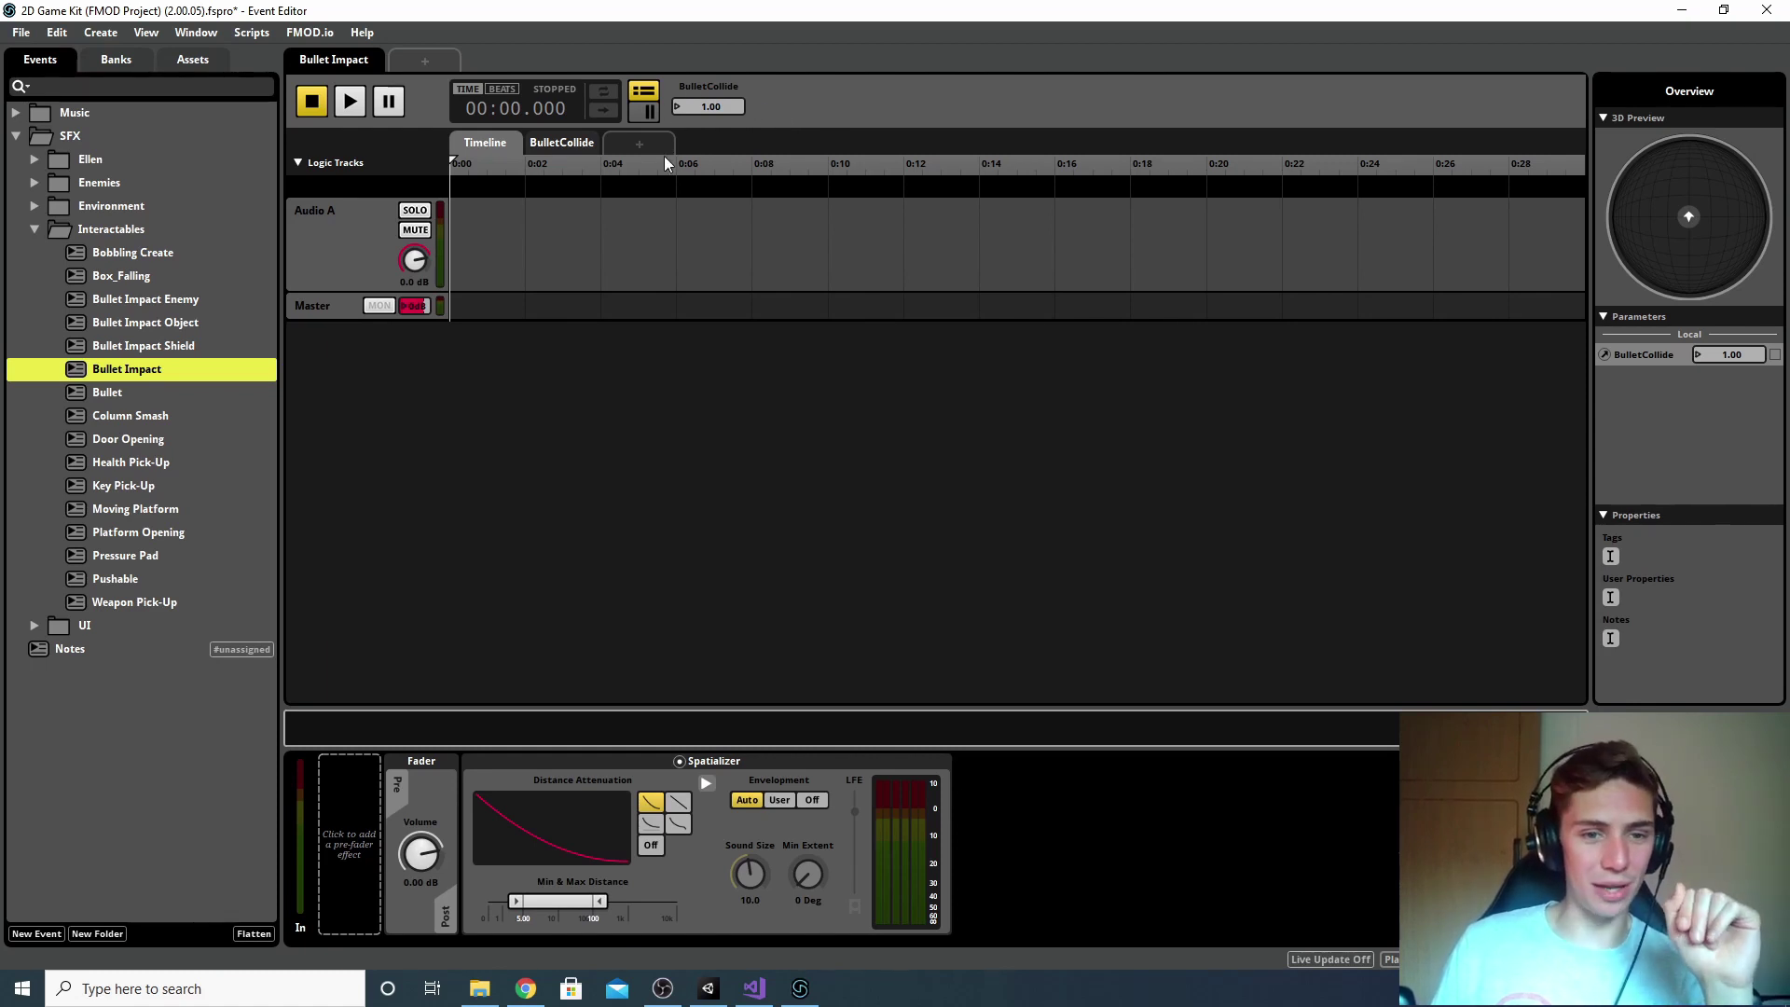
Step: Start replacing the parameter of Bullet Impact's BulletCollide sheet with a new parameter, entering the name BulletCollideNew
{"action": "right_click", "coordinate": [695, 91]}
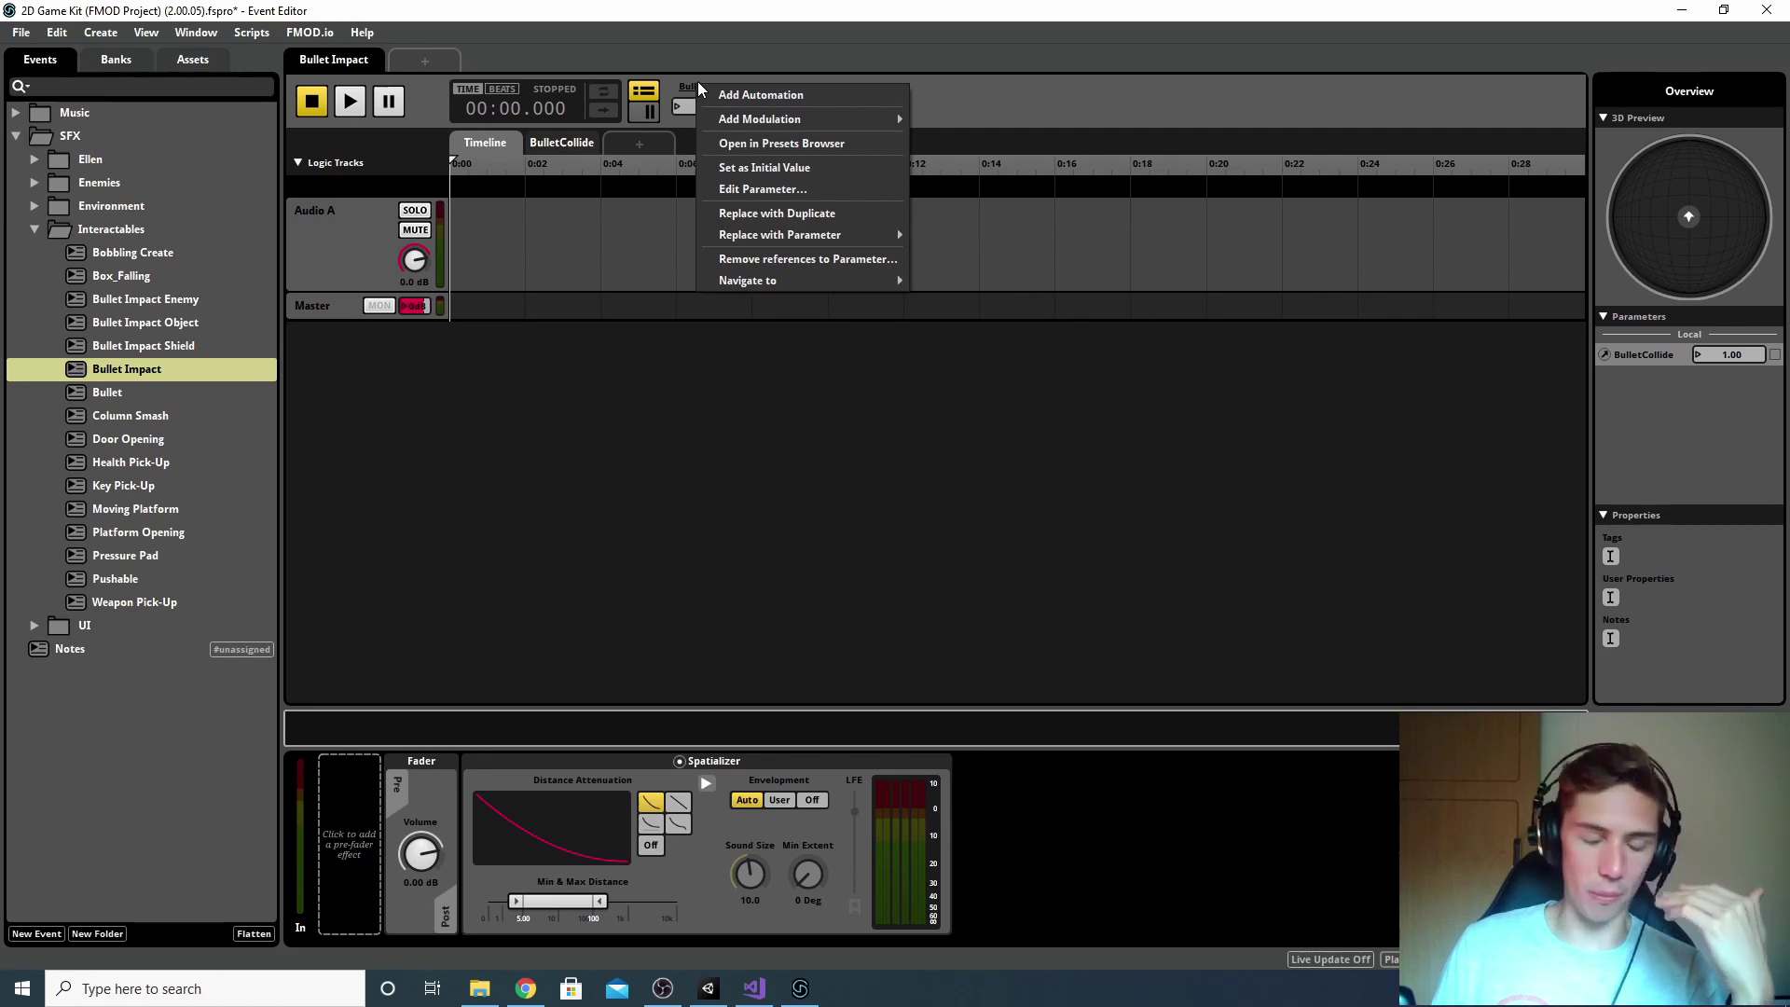
{"action": "left_click", "coordinate": [1023, 92]}
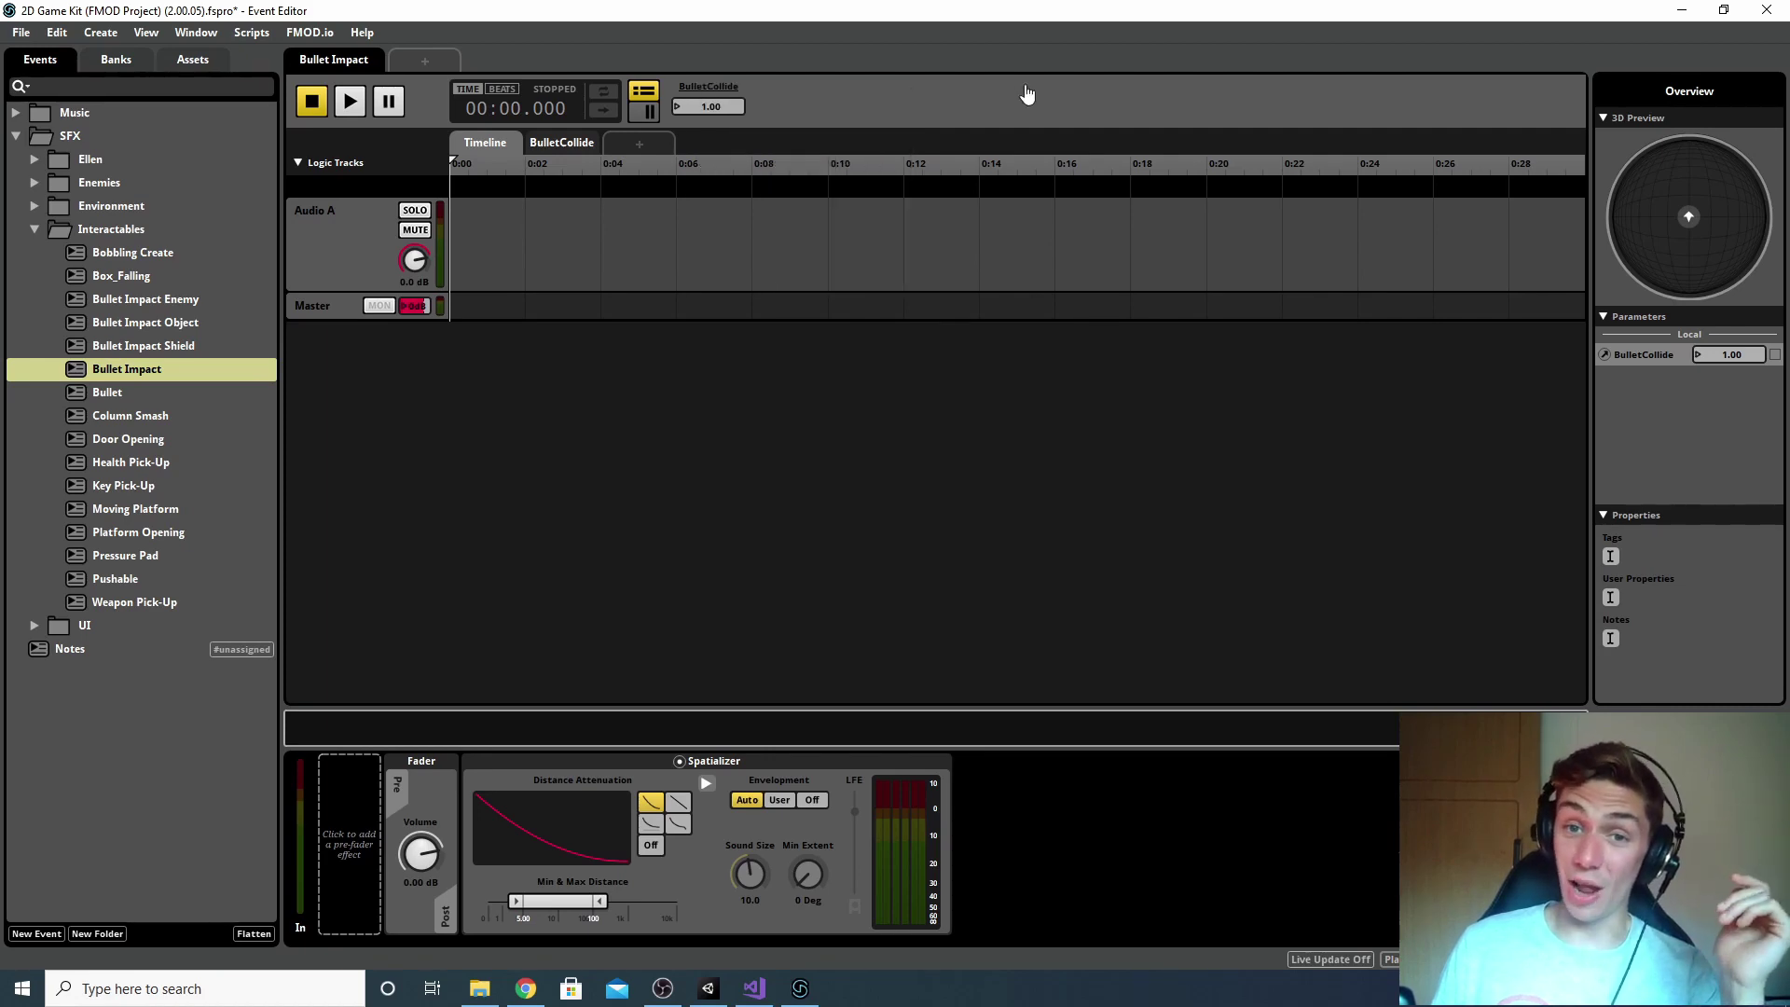
{"action": "left_click", "coordinate": [587, 142]}
{"action": "right_click", "coordinate": [587, 143]}
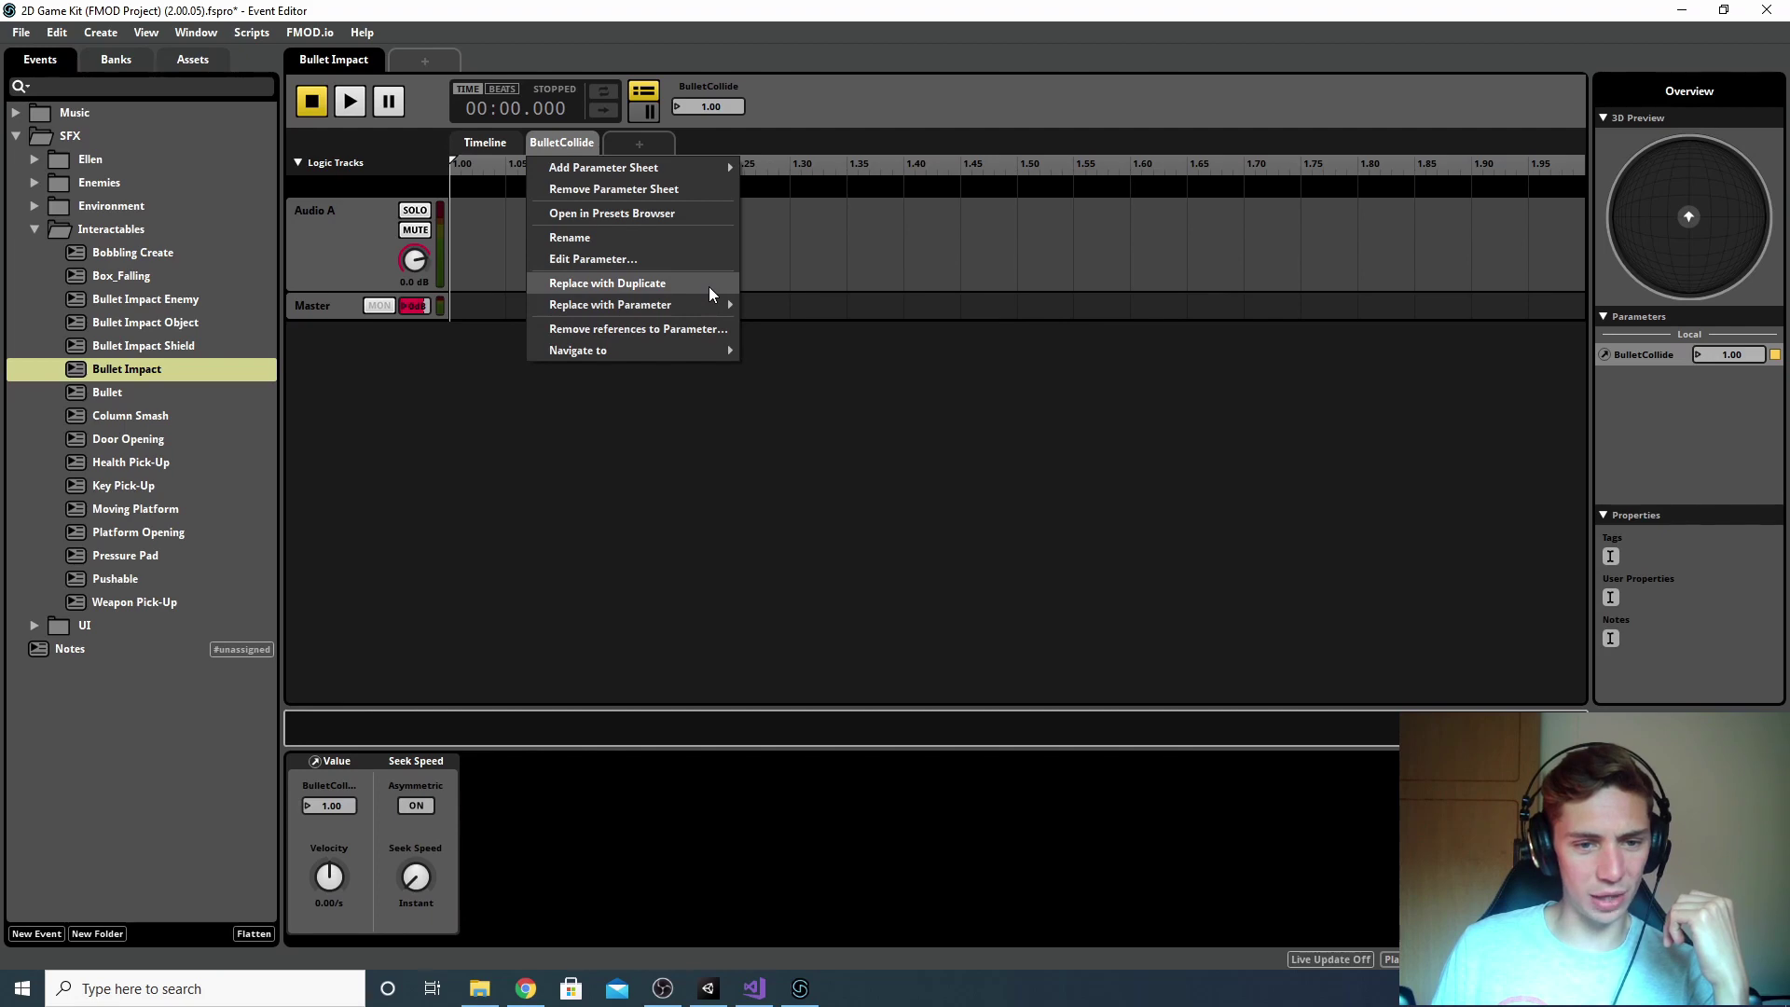
{"action": "mouse_move", "coordinate": [713, 305]}
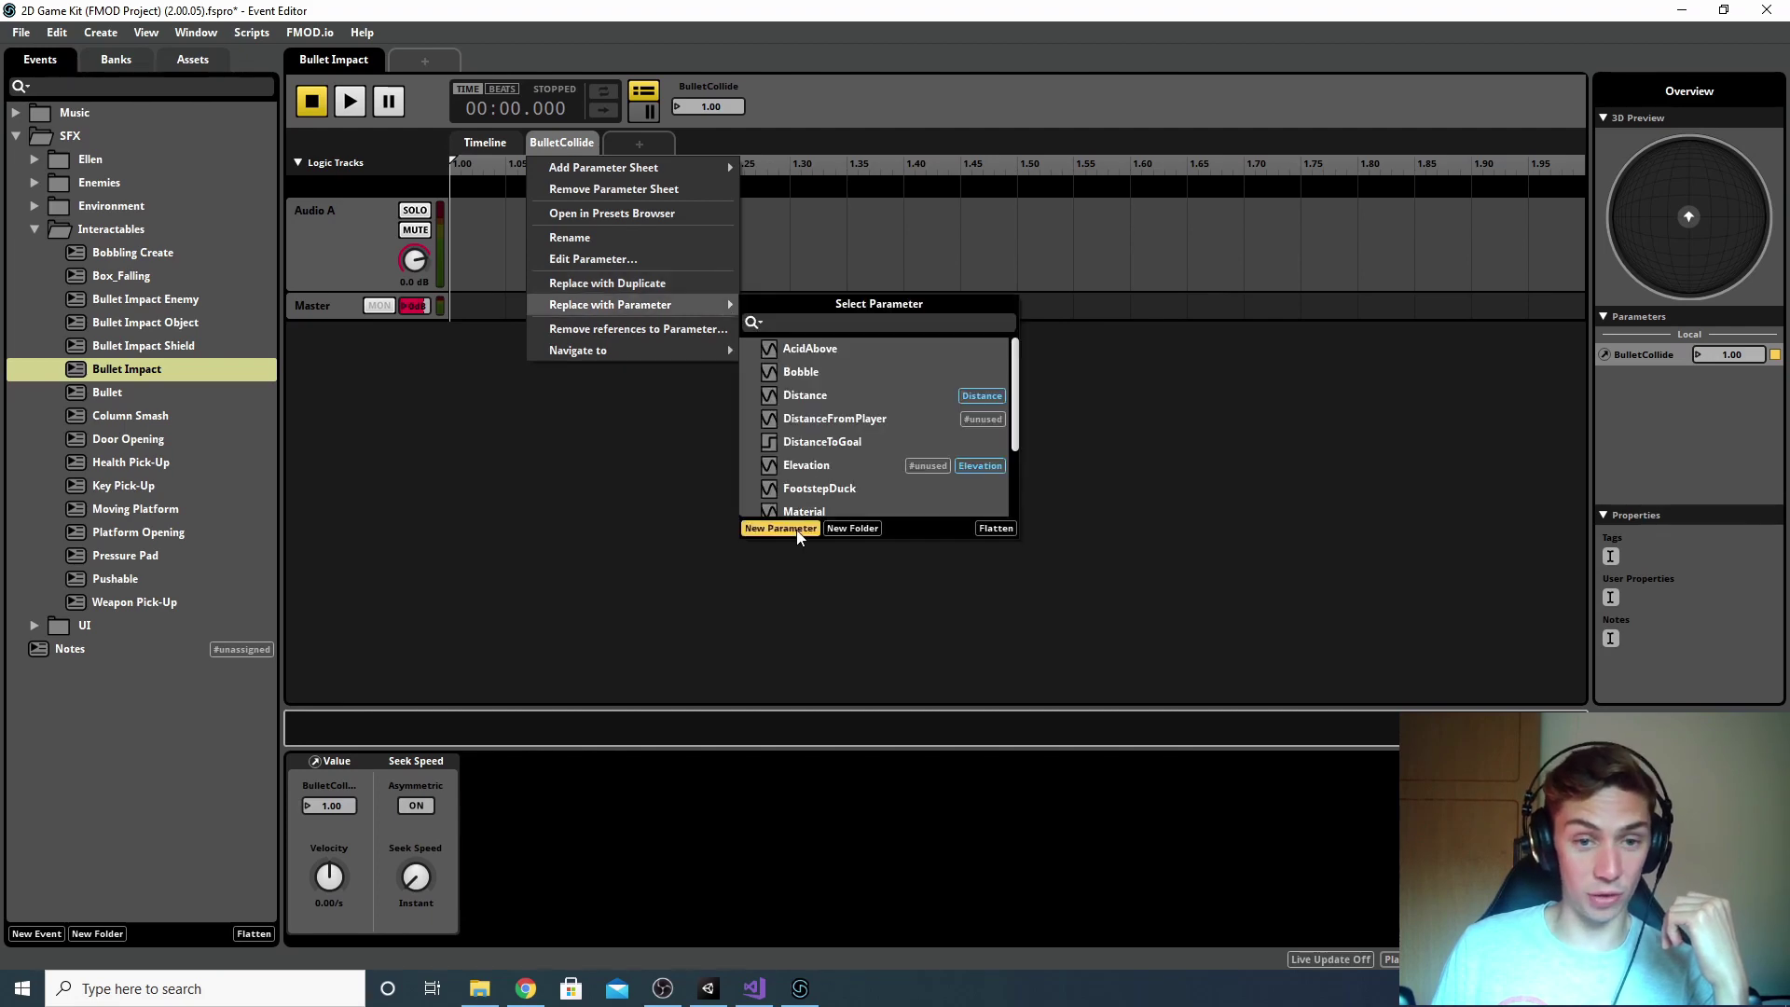
{"action": "left_click", "coordinate": [794, 530]}
{"action": "type", "text": "B"}
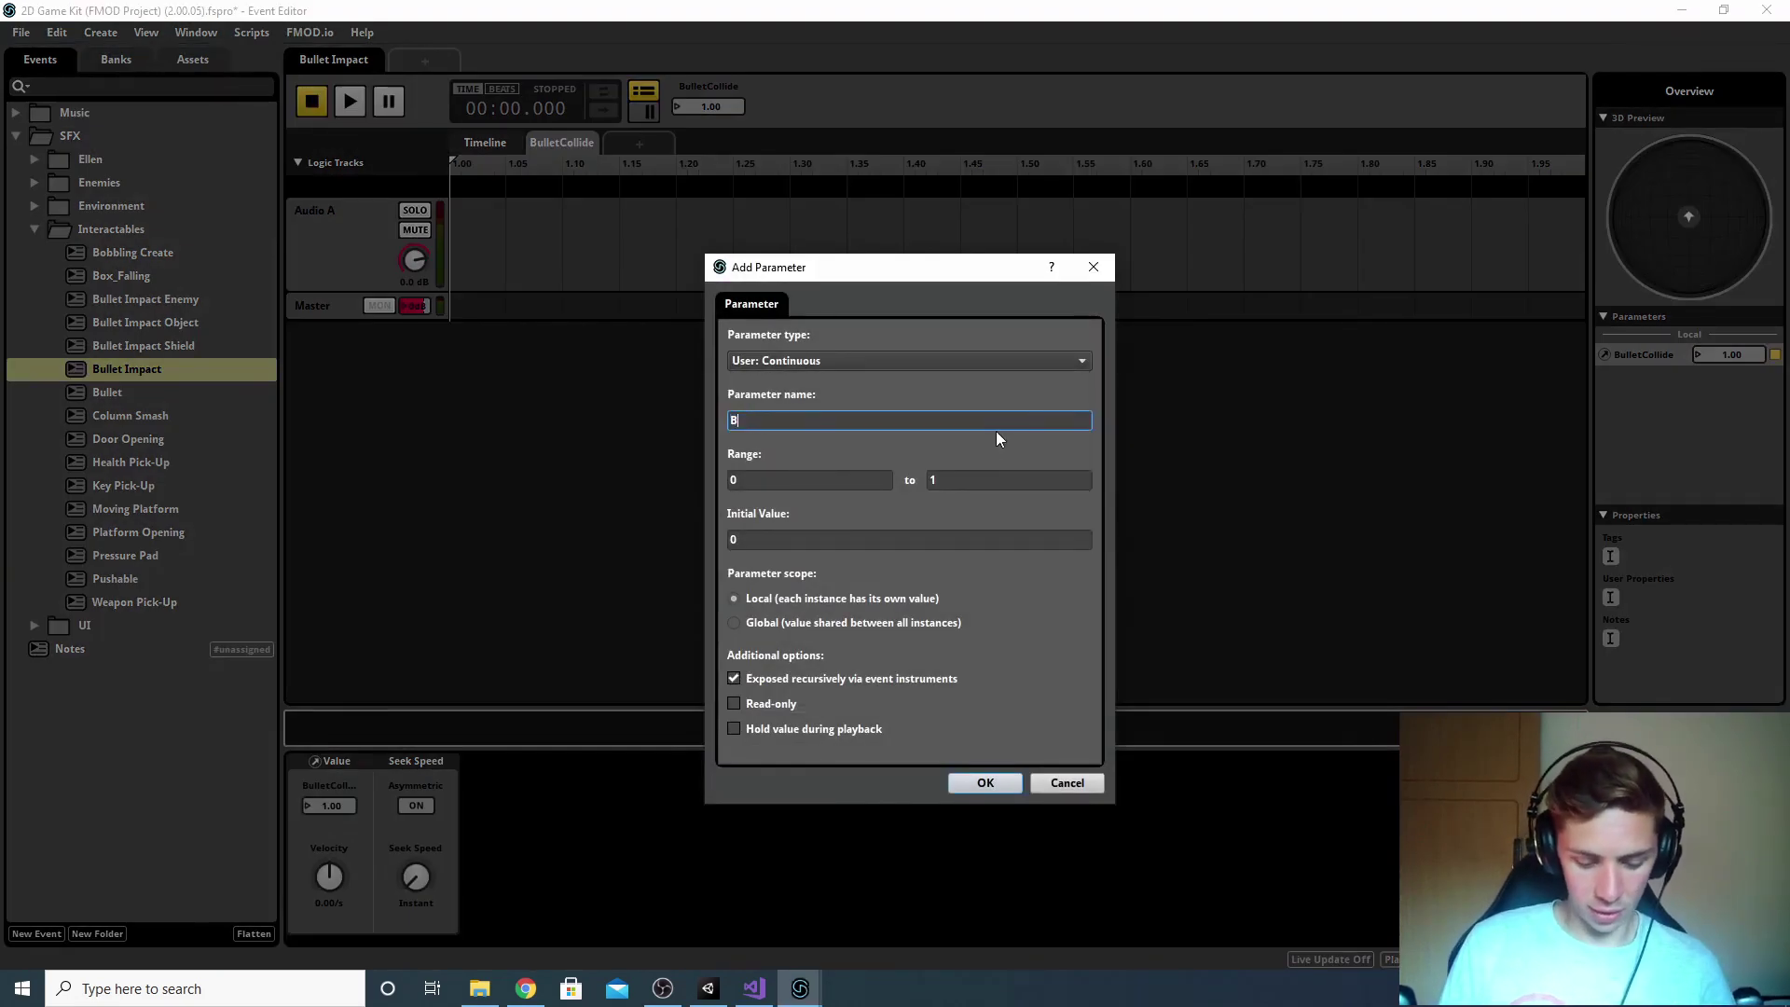
{"action": "type", "text": "ulletCo"}
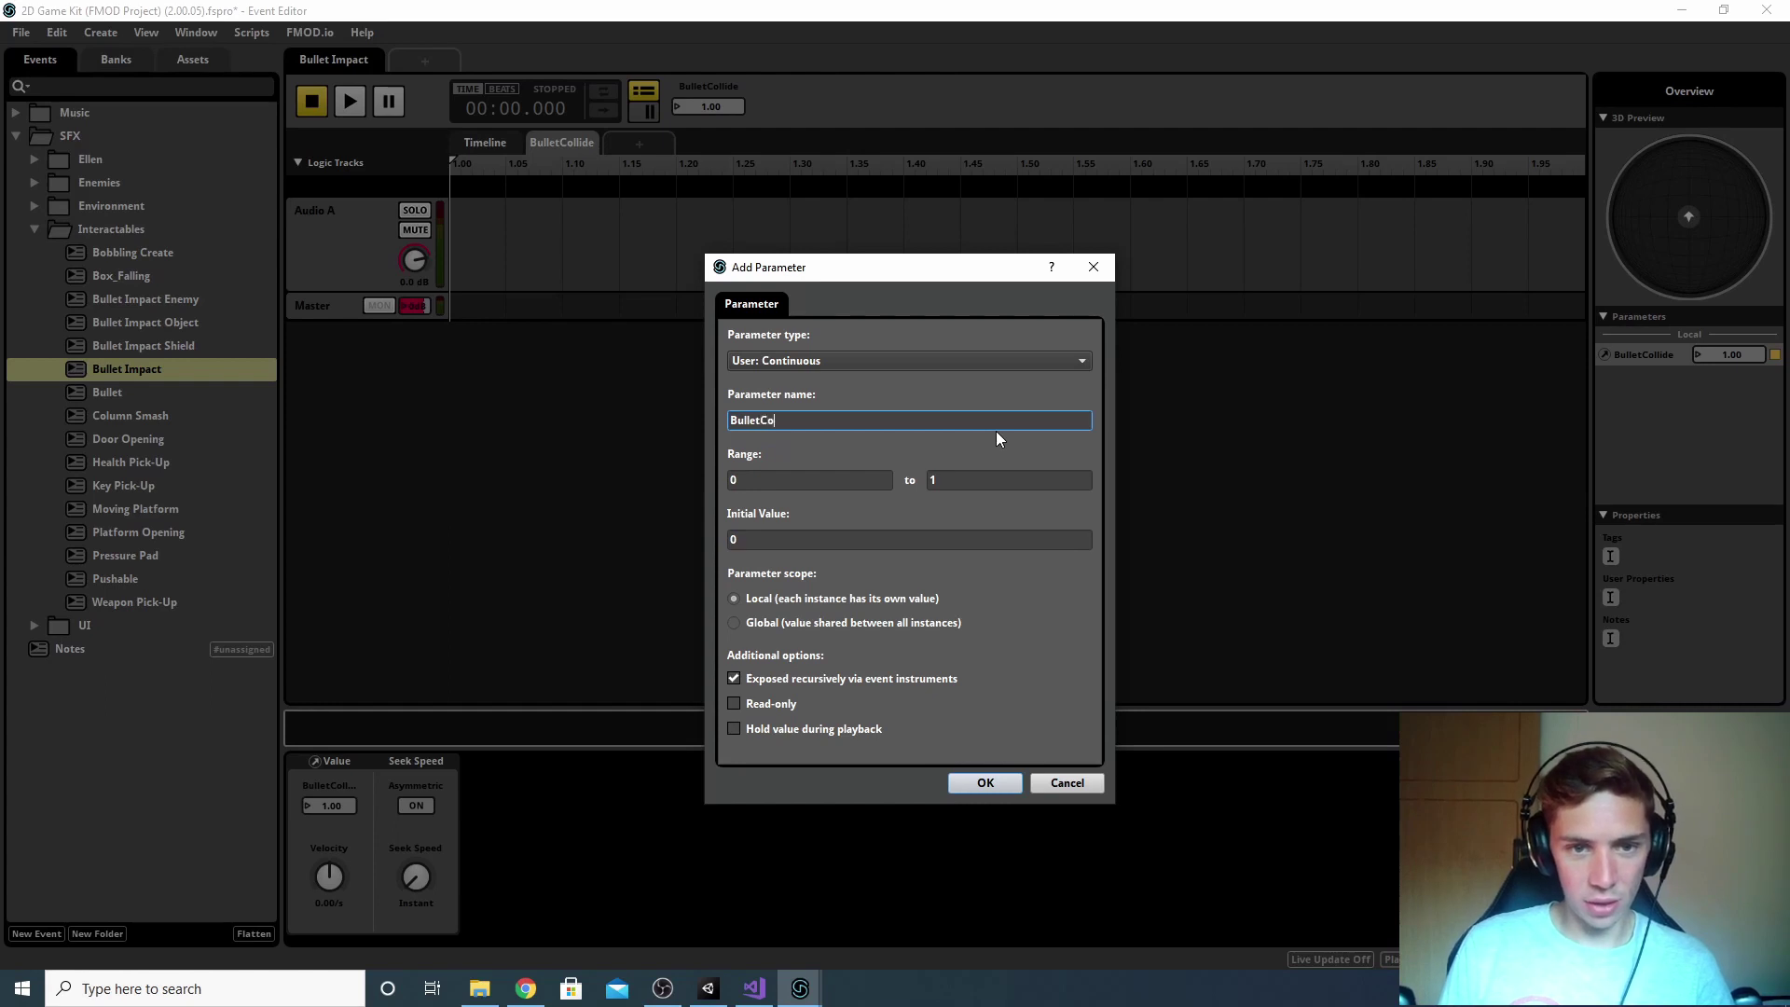
{"action": "type", "text": "llideNew"}
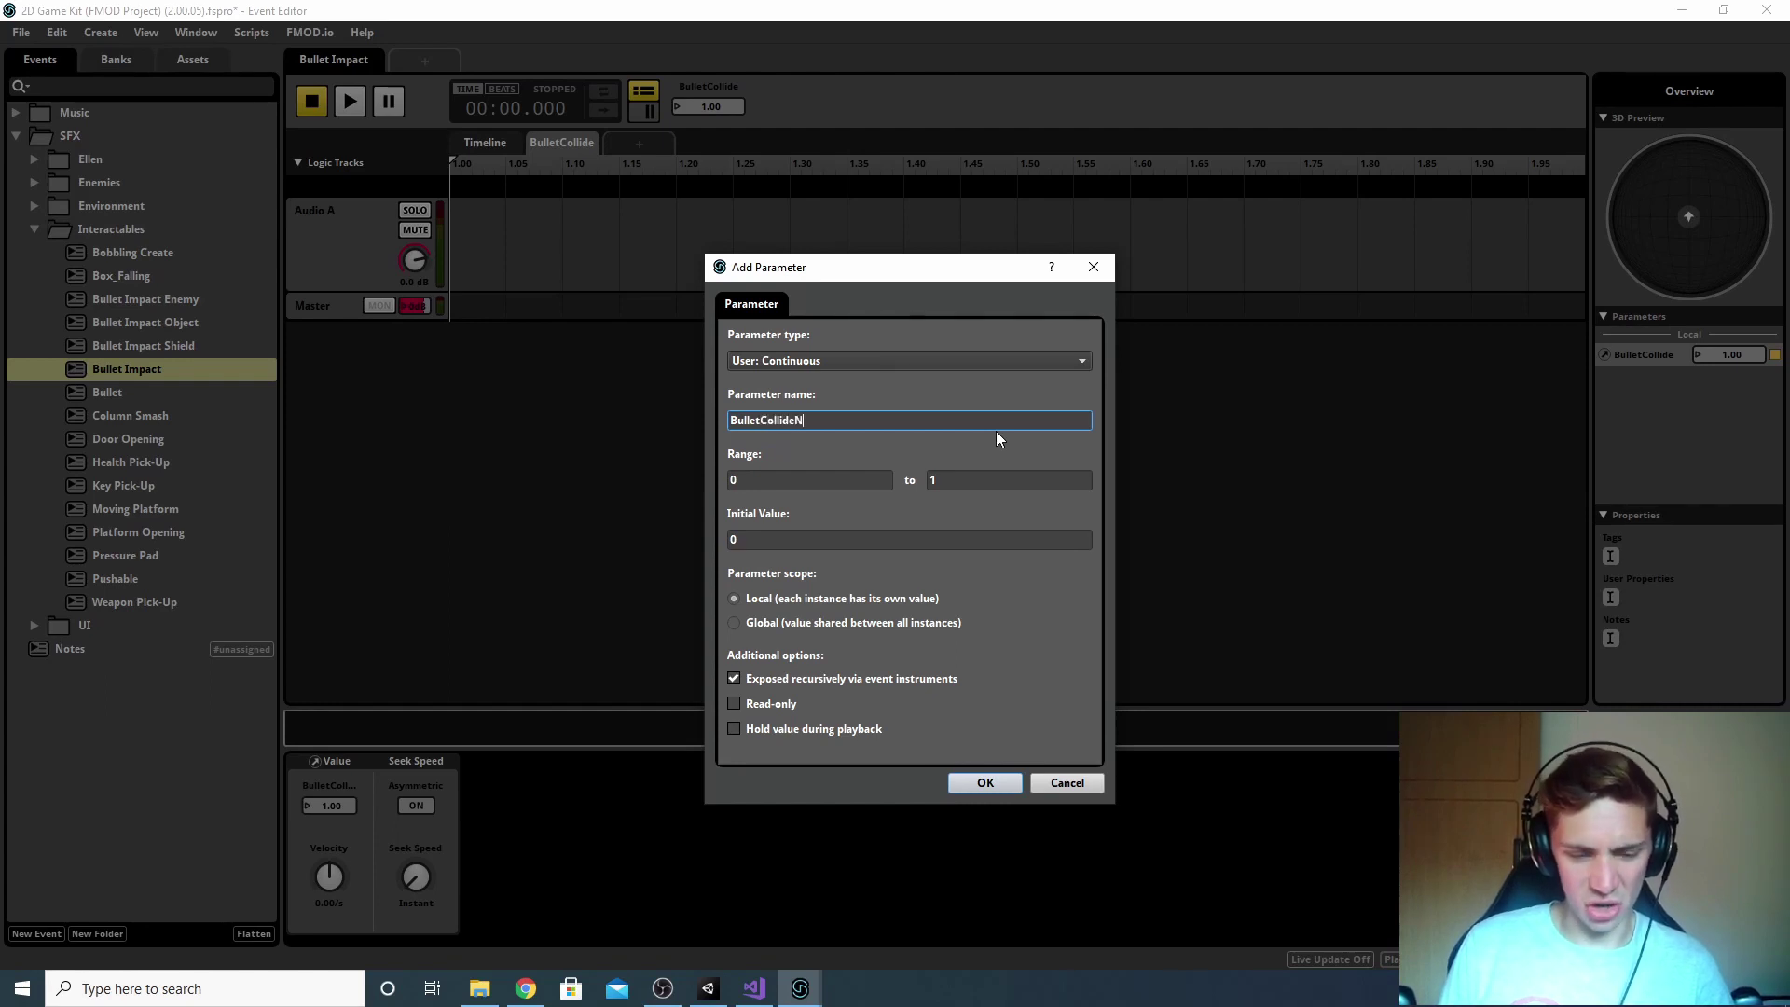
Step: Make the replacement parameter User: Discrete with a range of 1 to 3 and an initial value of 1, and add it
{"action": "left_click", "coordinate": [962, 360]}
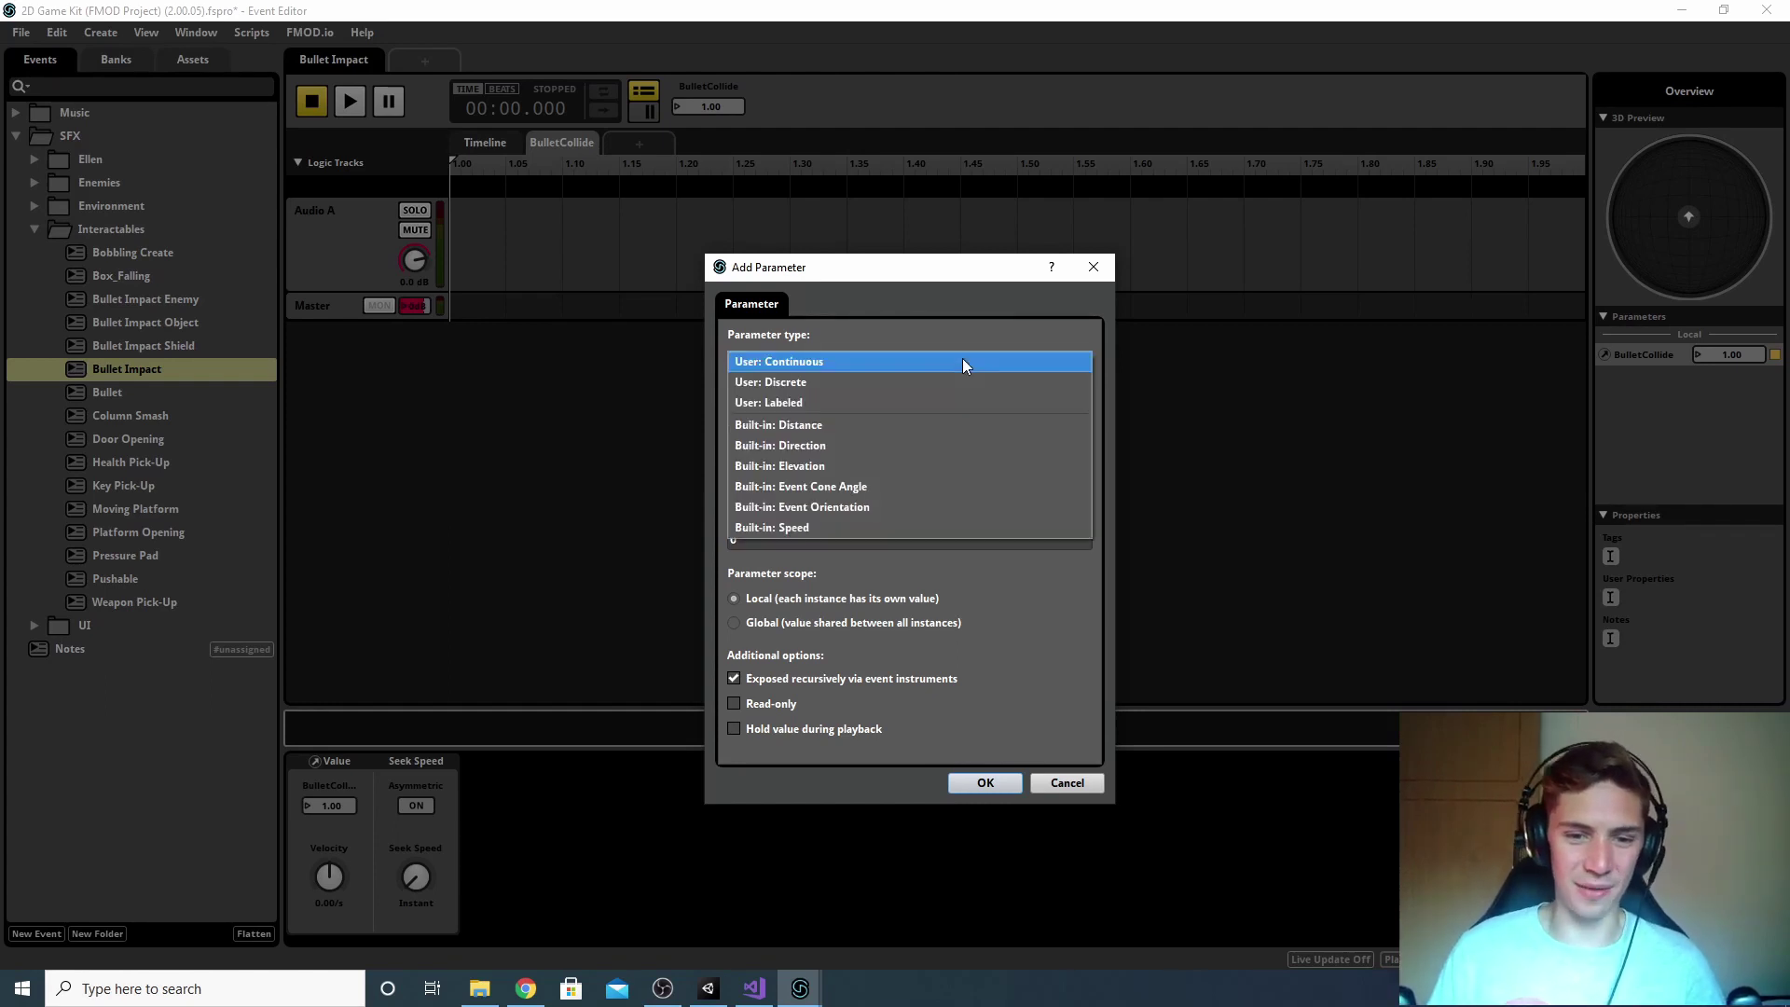
{"action": "left_click", "coordinate": [959, 380]}
{"action": "left_click", "coordinate": [835, 480]}
{"action": "type", "text": "1"}
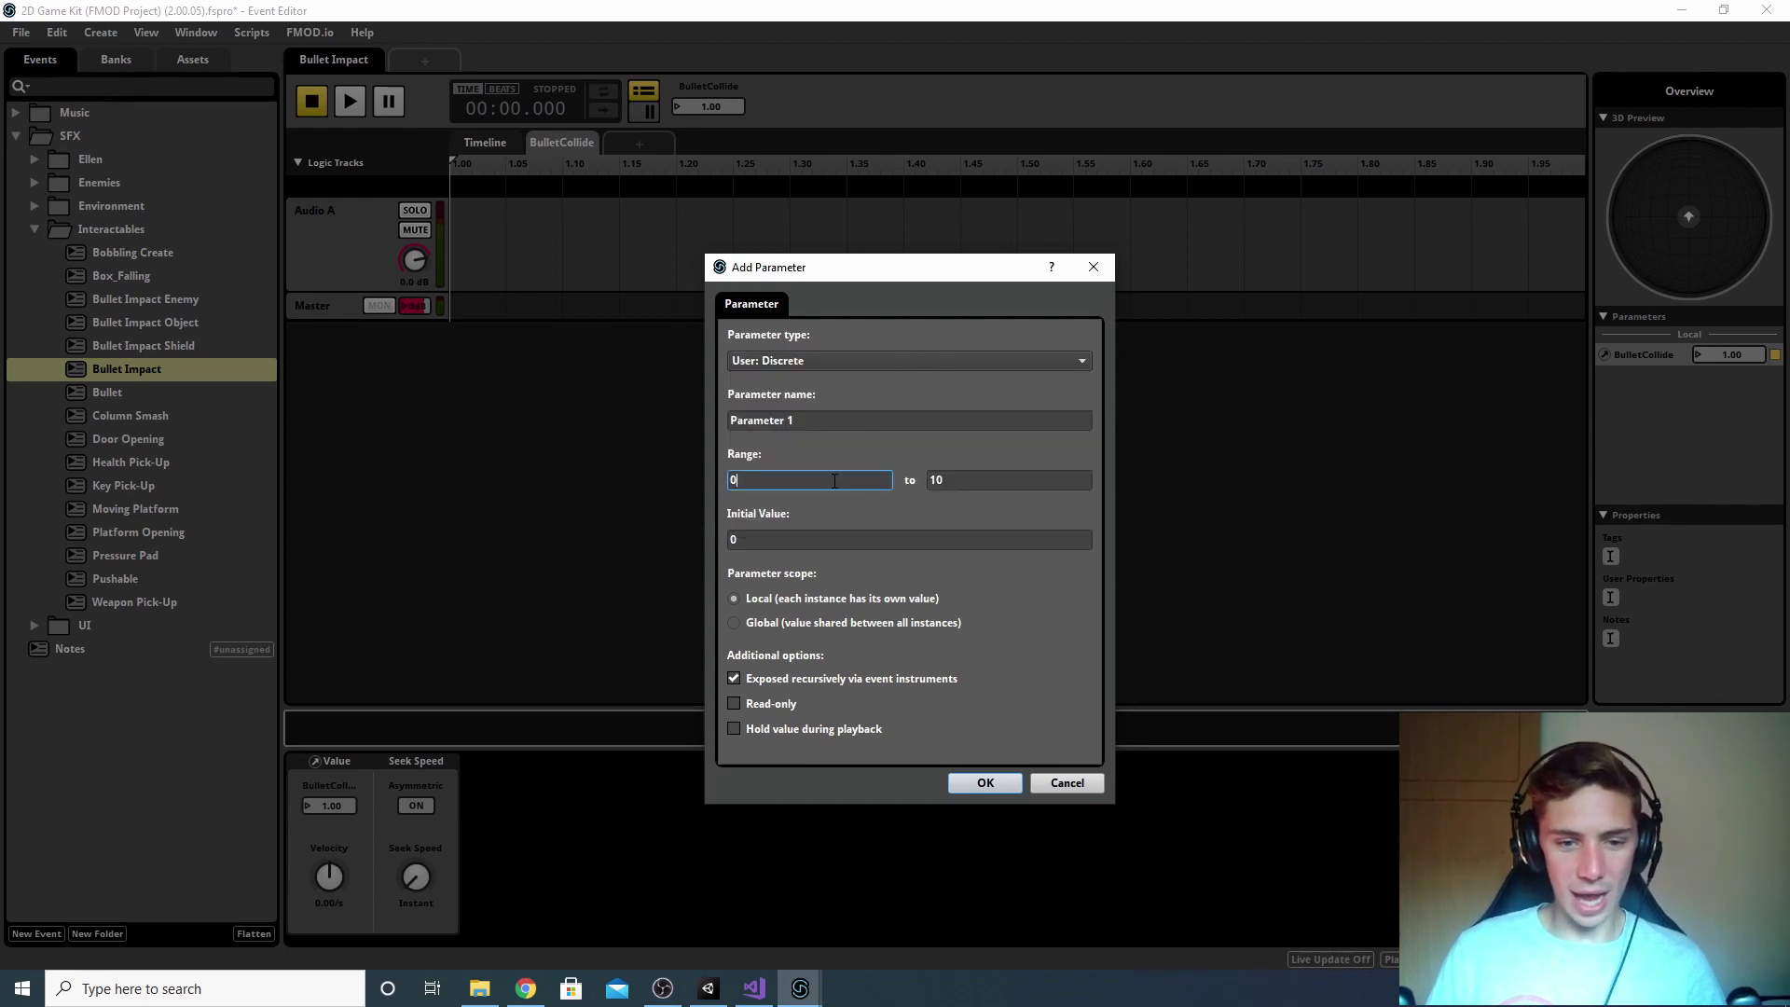
{"action": "left_click", "coordinate": [956, 481]}
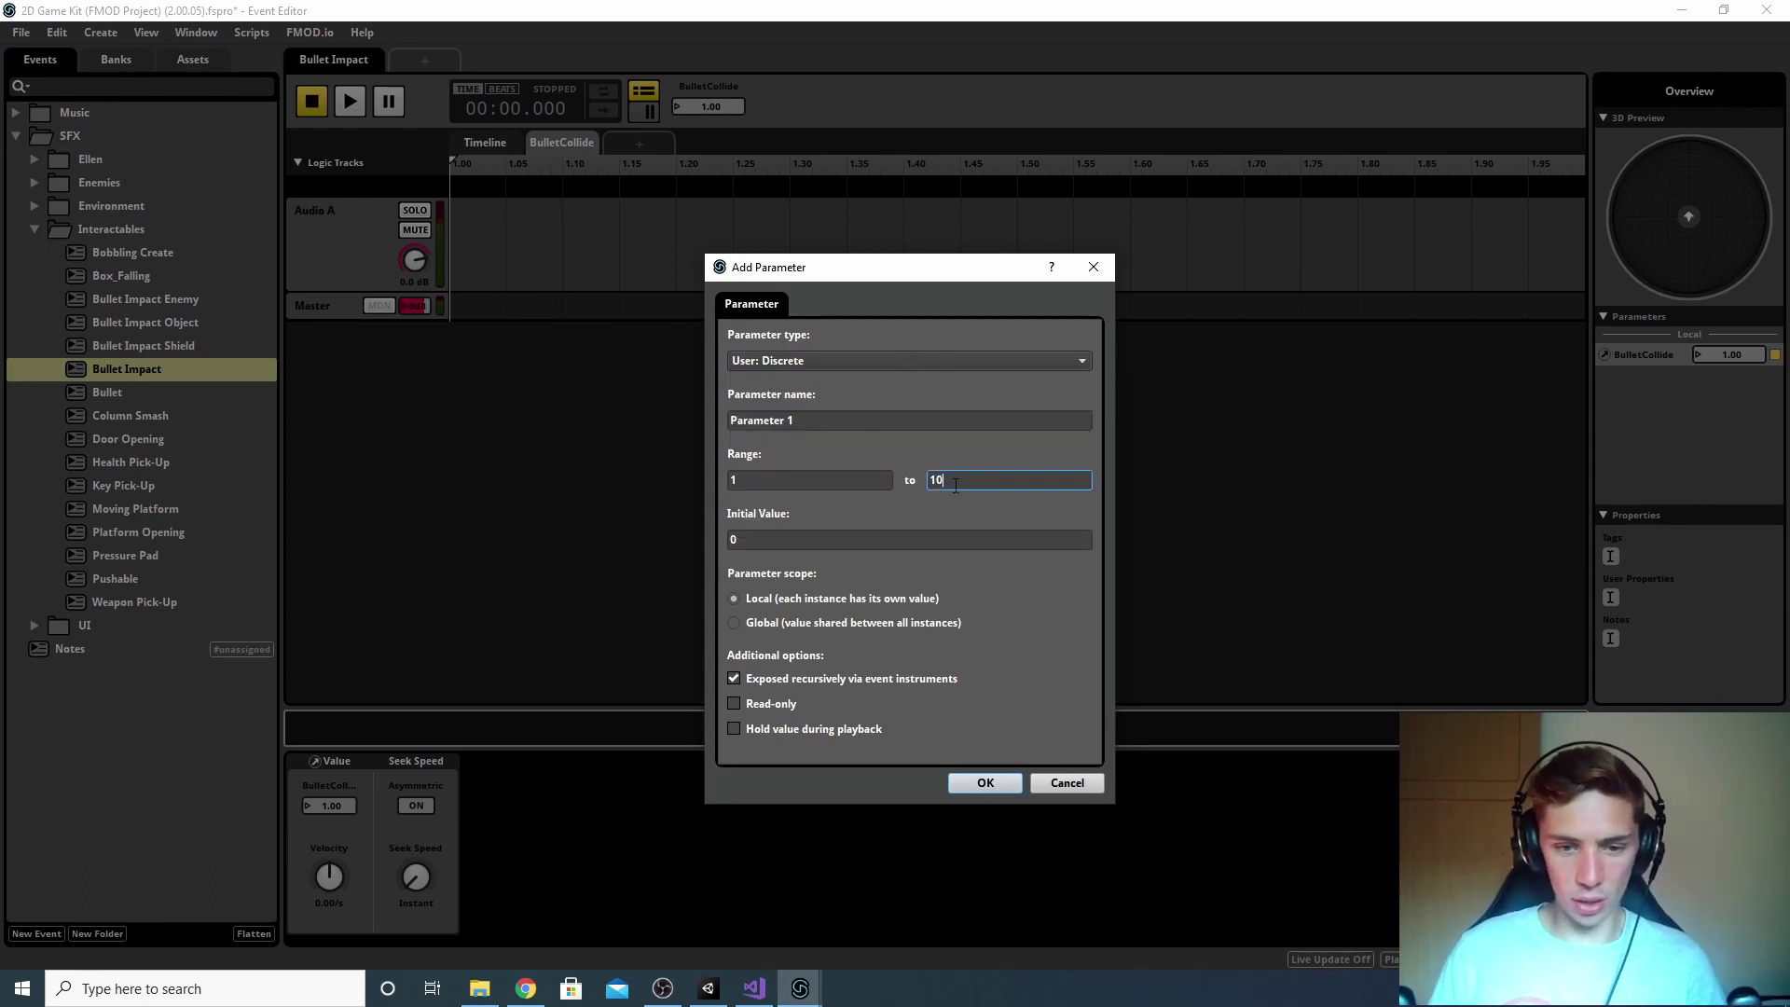
{"action": "type", "text": "3"}
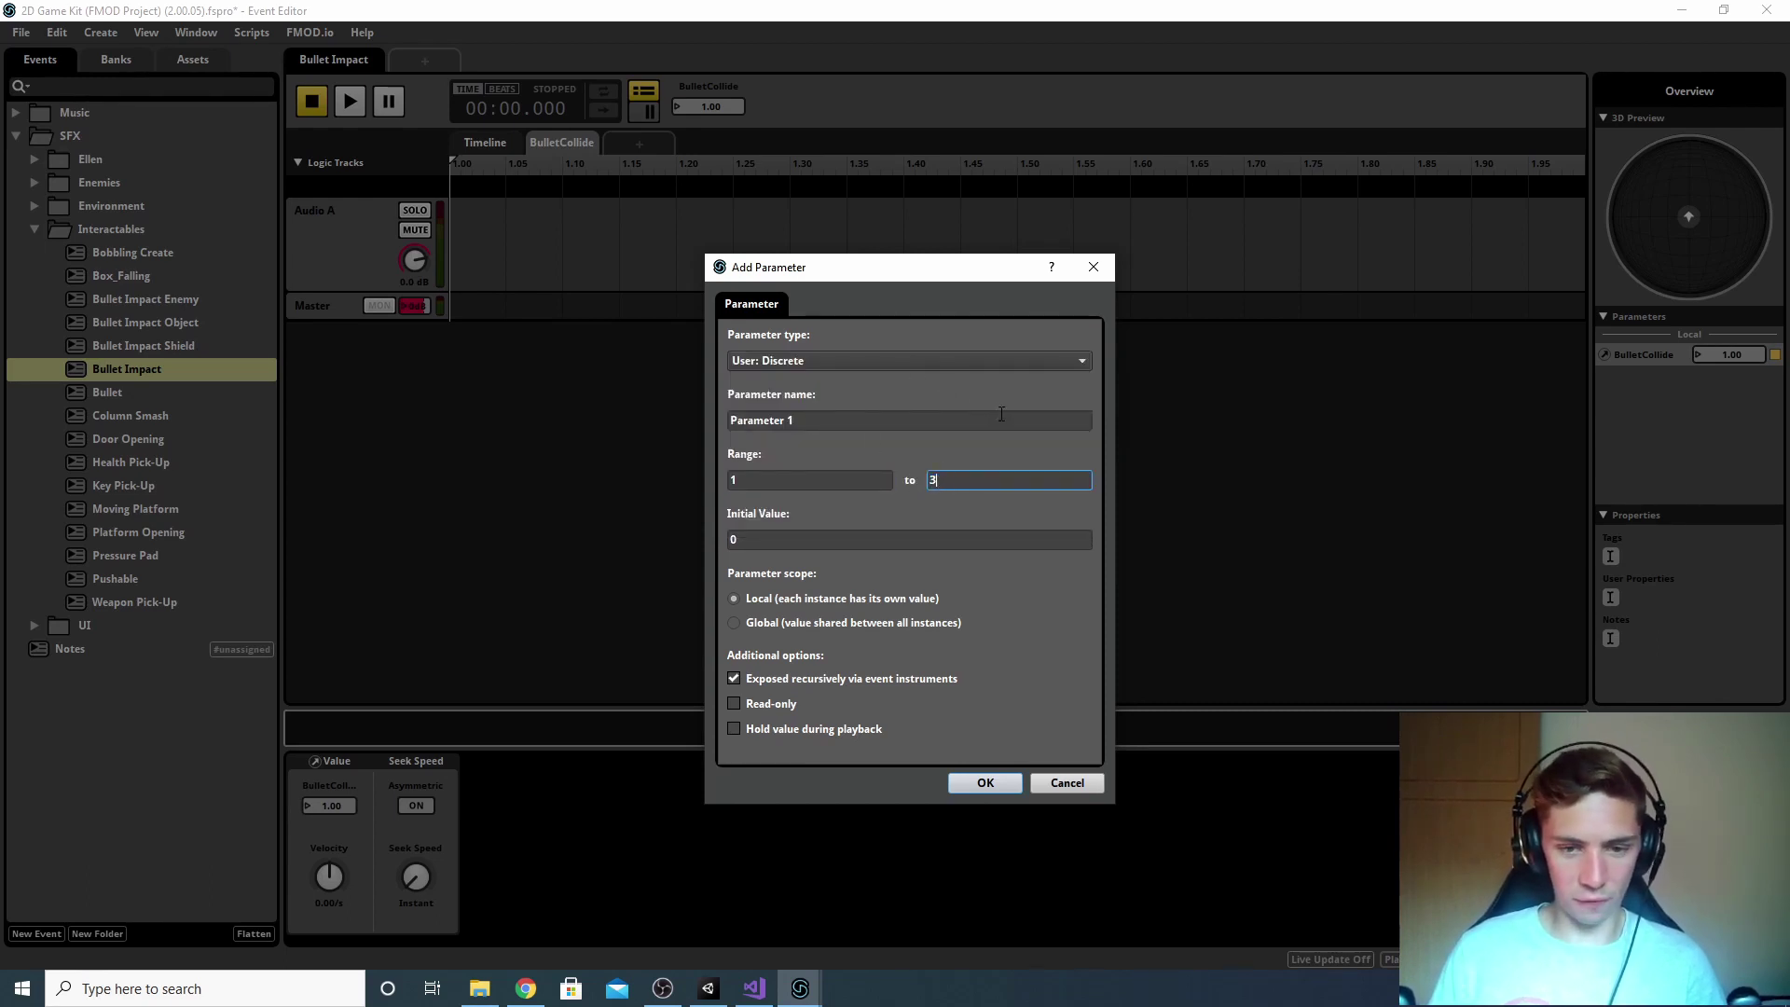
{"action": "left_click", "coordinate": [1001, 785]}
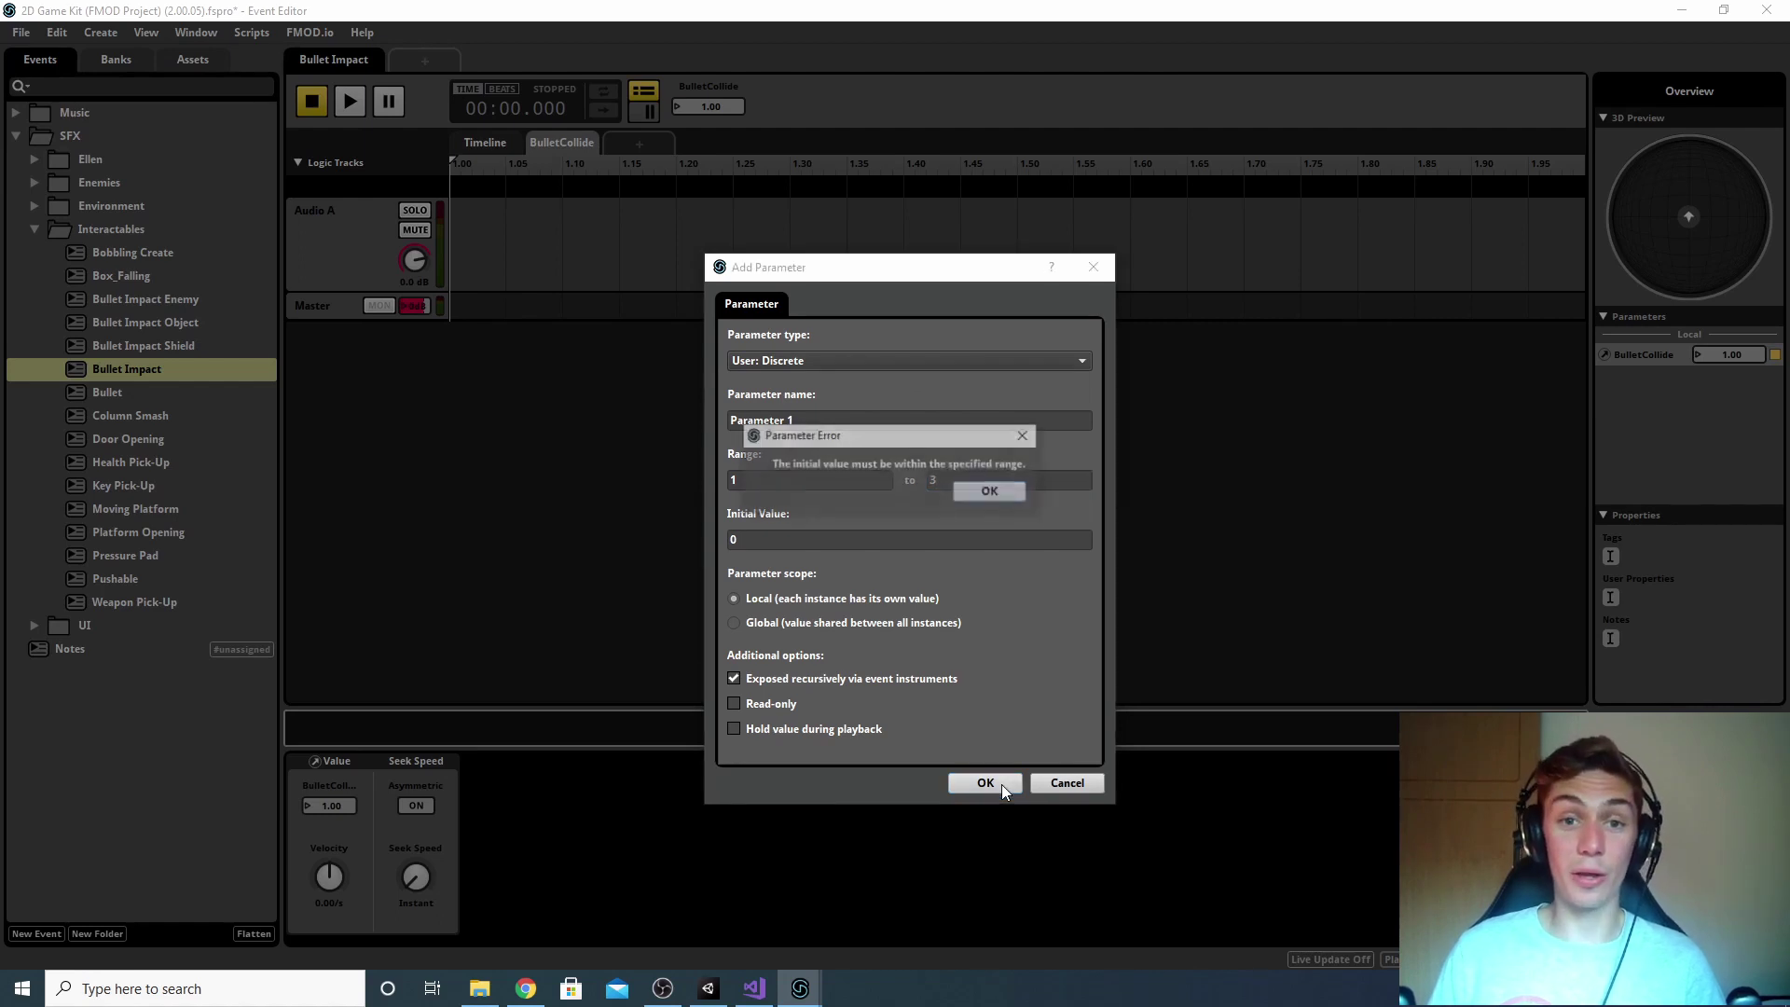
{"action": "left_click", "coordinate": [994, 492]}
{"action": "left_click_drag", "start_coordinate": [782, 538], "coordinate": [727, 538]}
{"action": "type", "text": "1"}
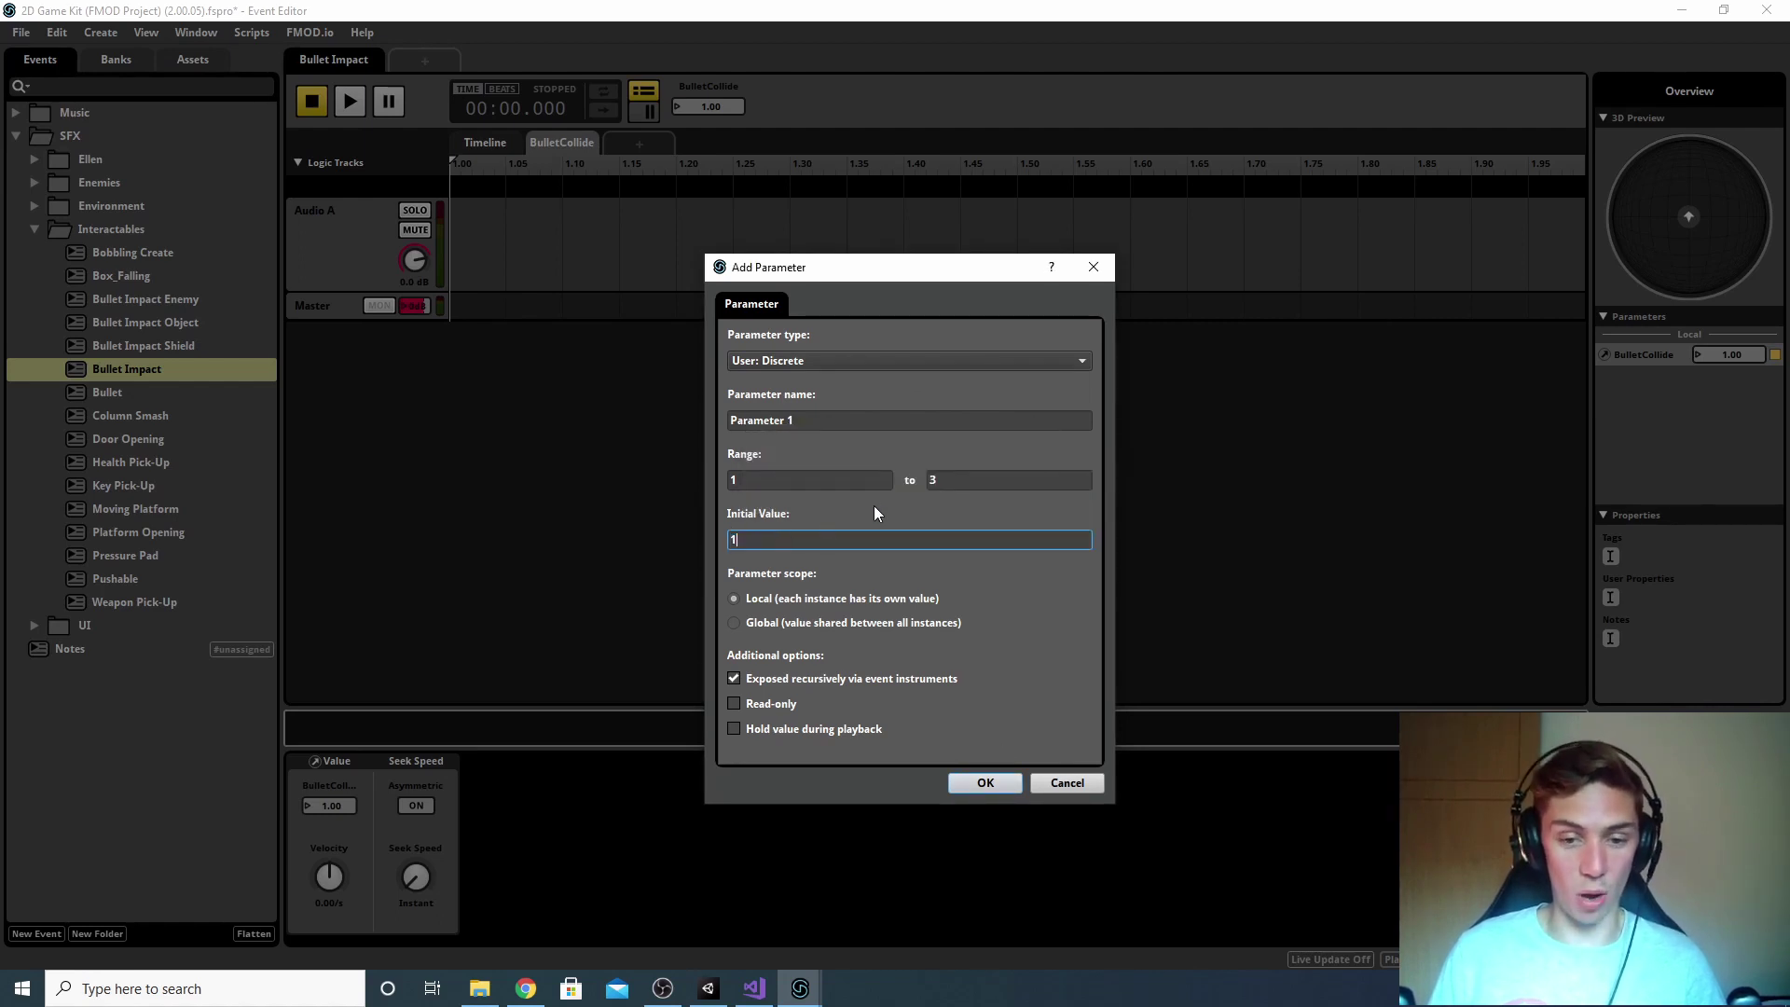
{"action": "left_click", "coordinate": [1005, 786]}
{"action": "left_click", "coordinate": [936, 525]}
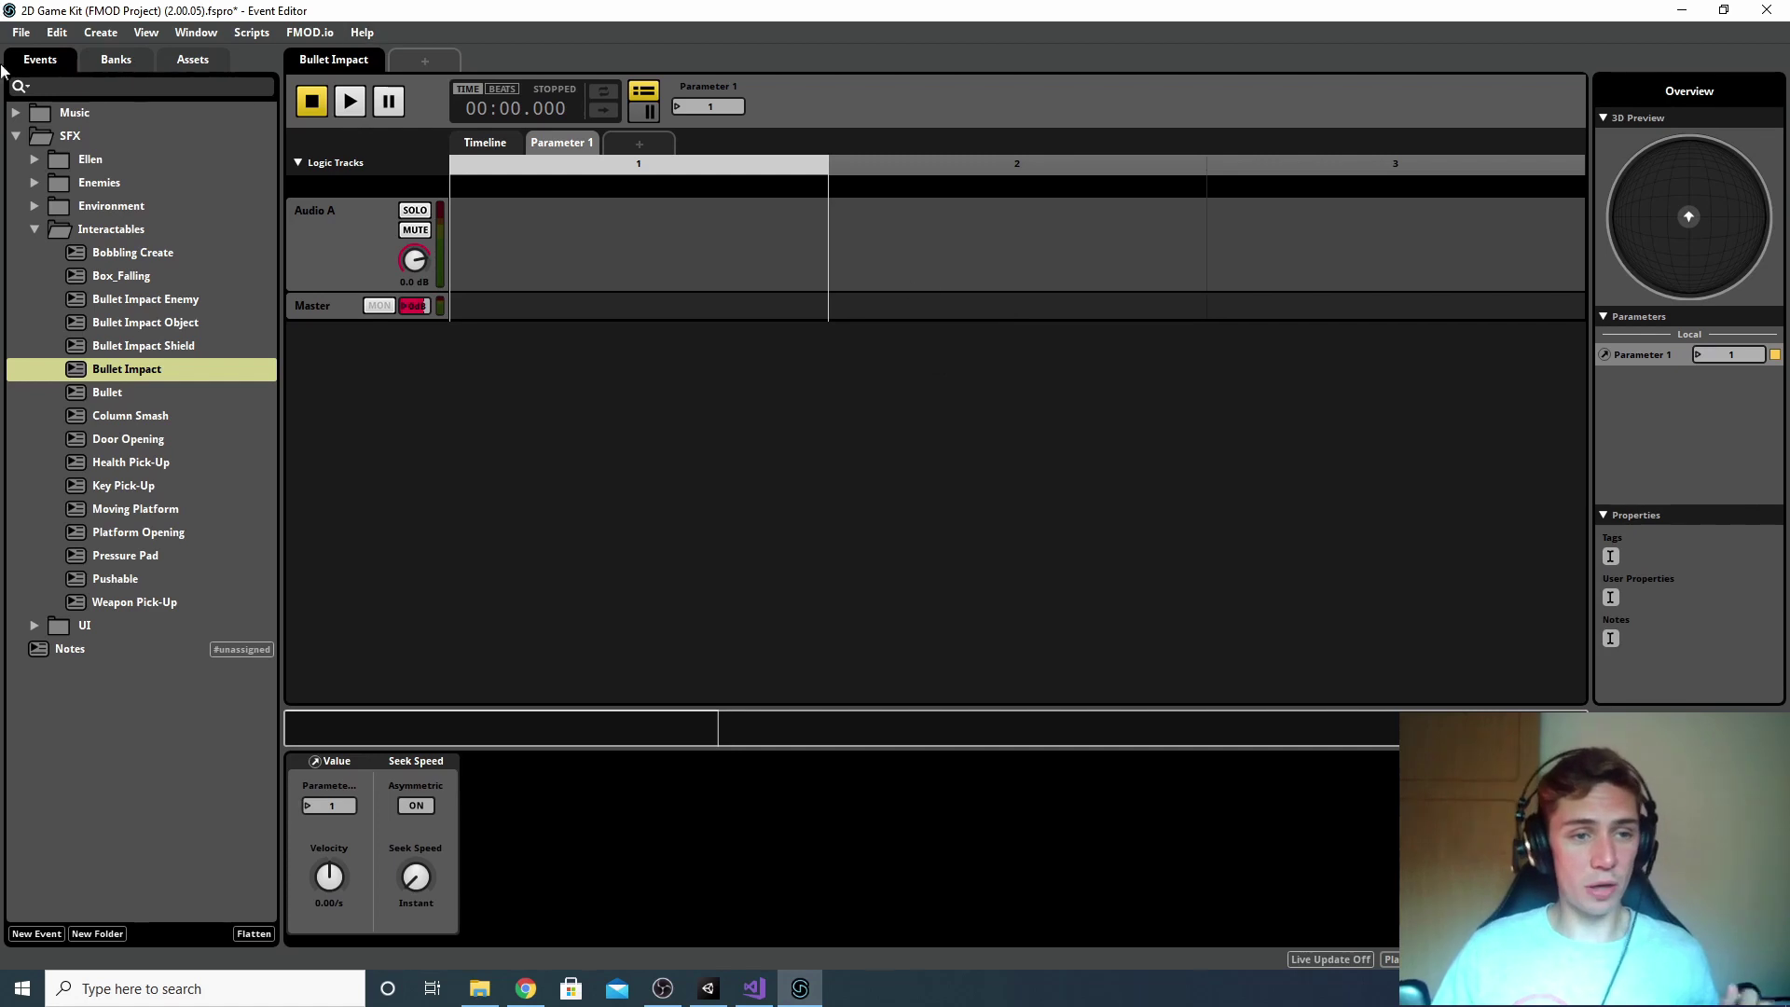
Step: Delete the unused BulletCollide parameter from the project's parameter presets
{"action": "left_click", "coordinate": [196, 32]}
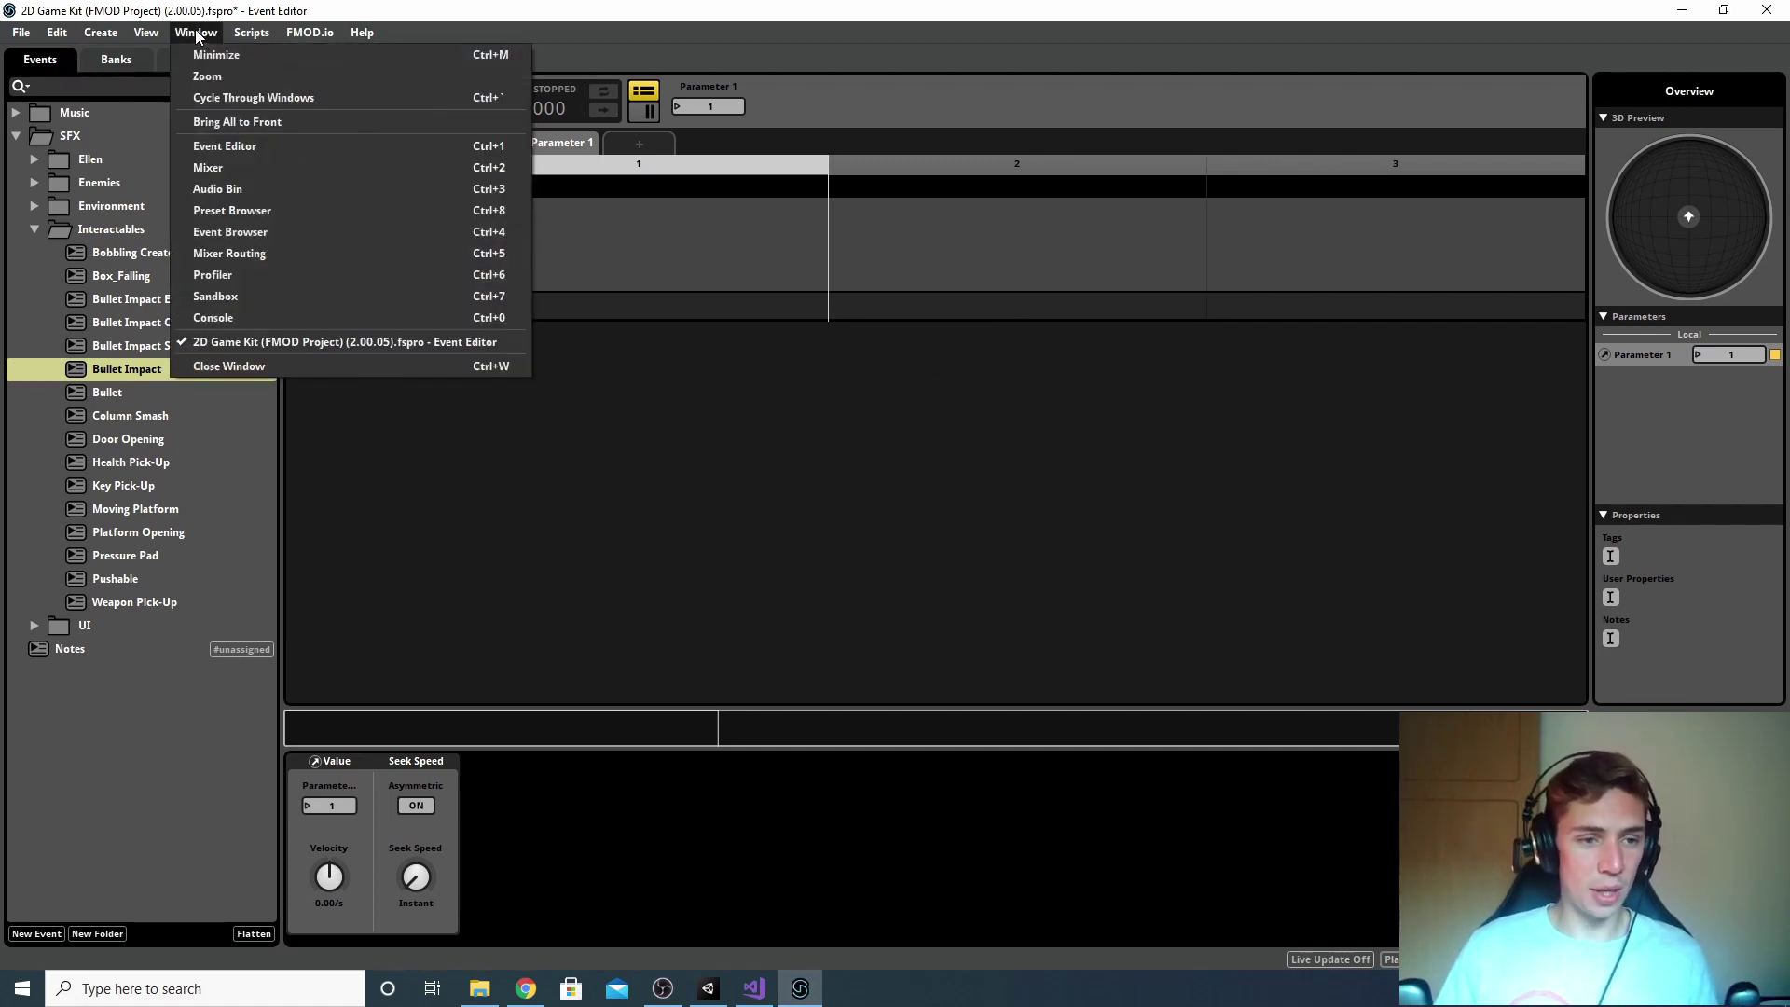
{"action": "left_click", "coordinate": [293, 211]}
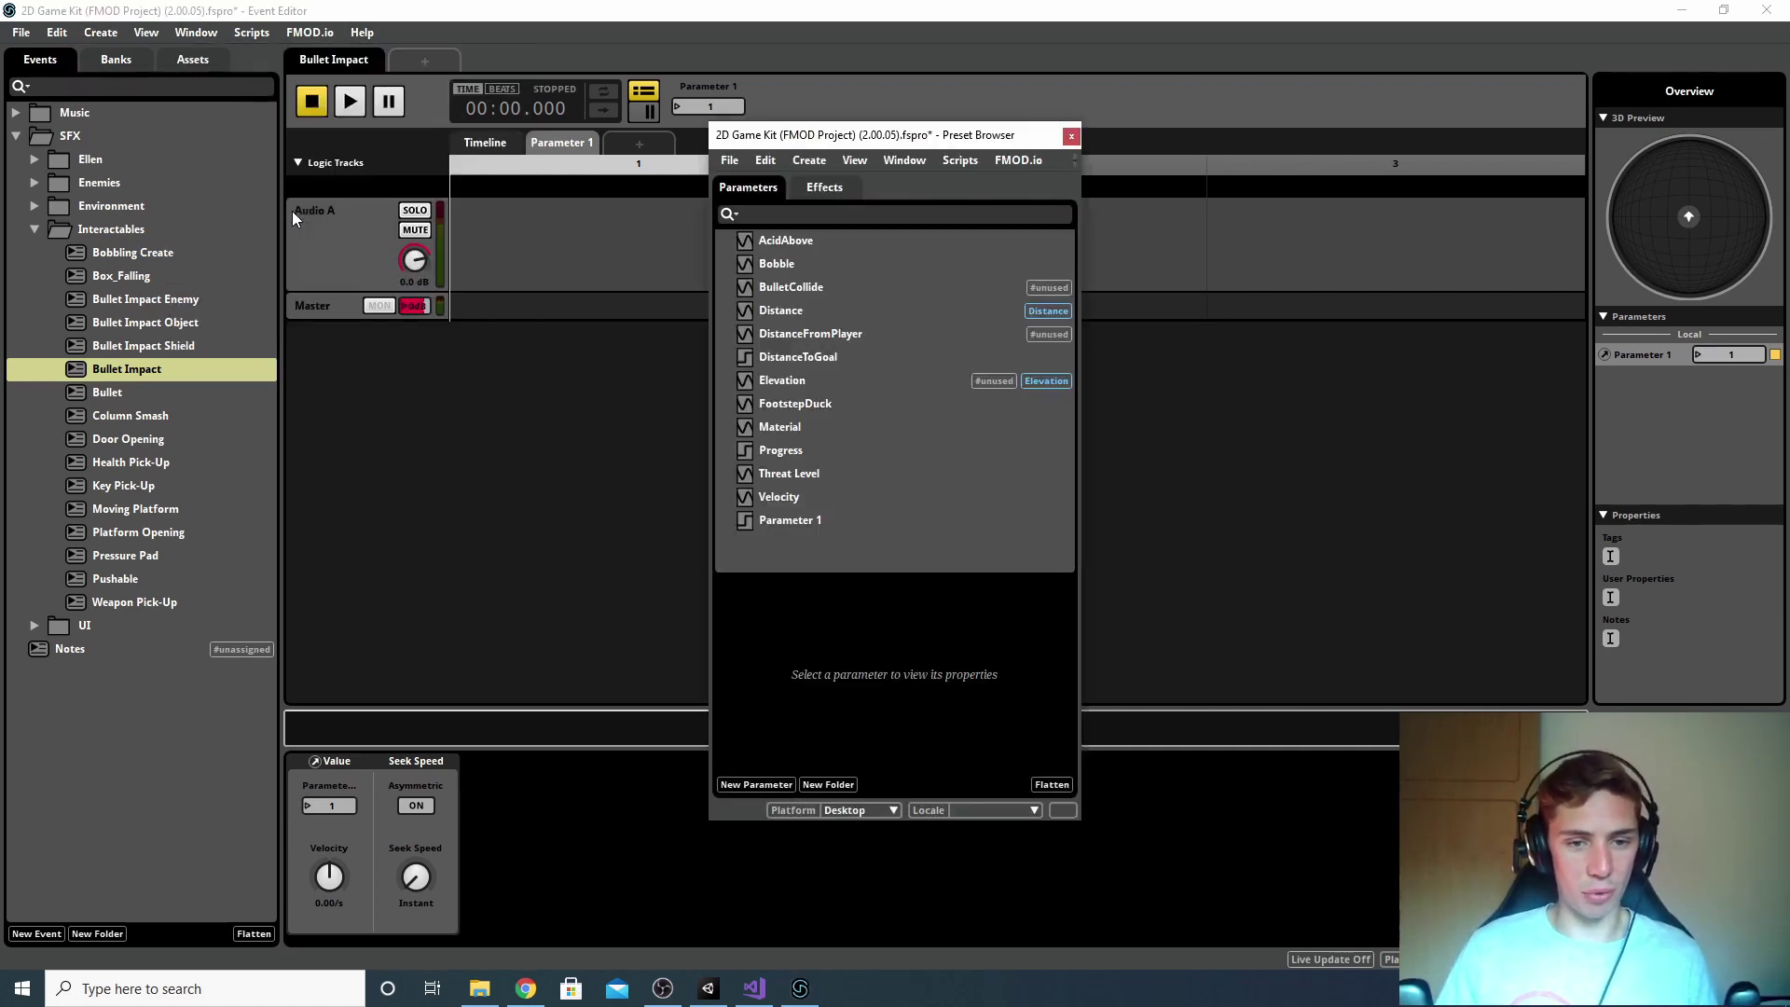
{"action": "left_click", "coordinate": [825, 291]}
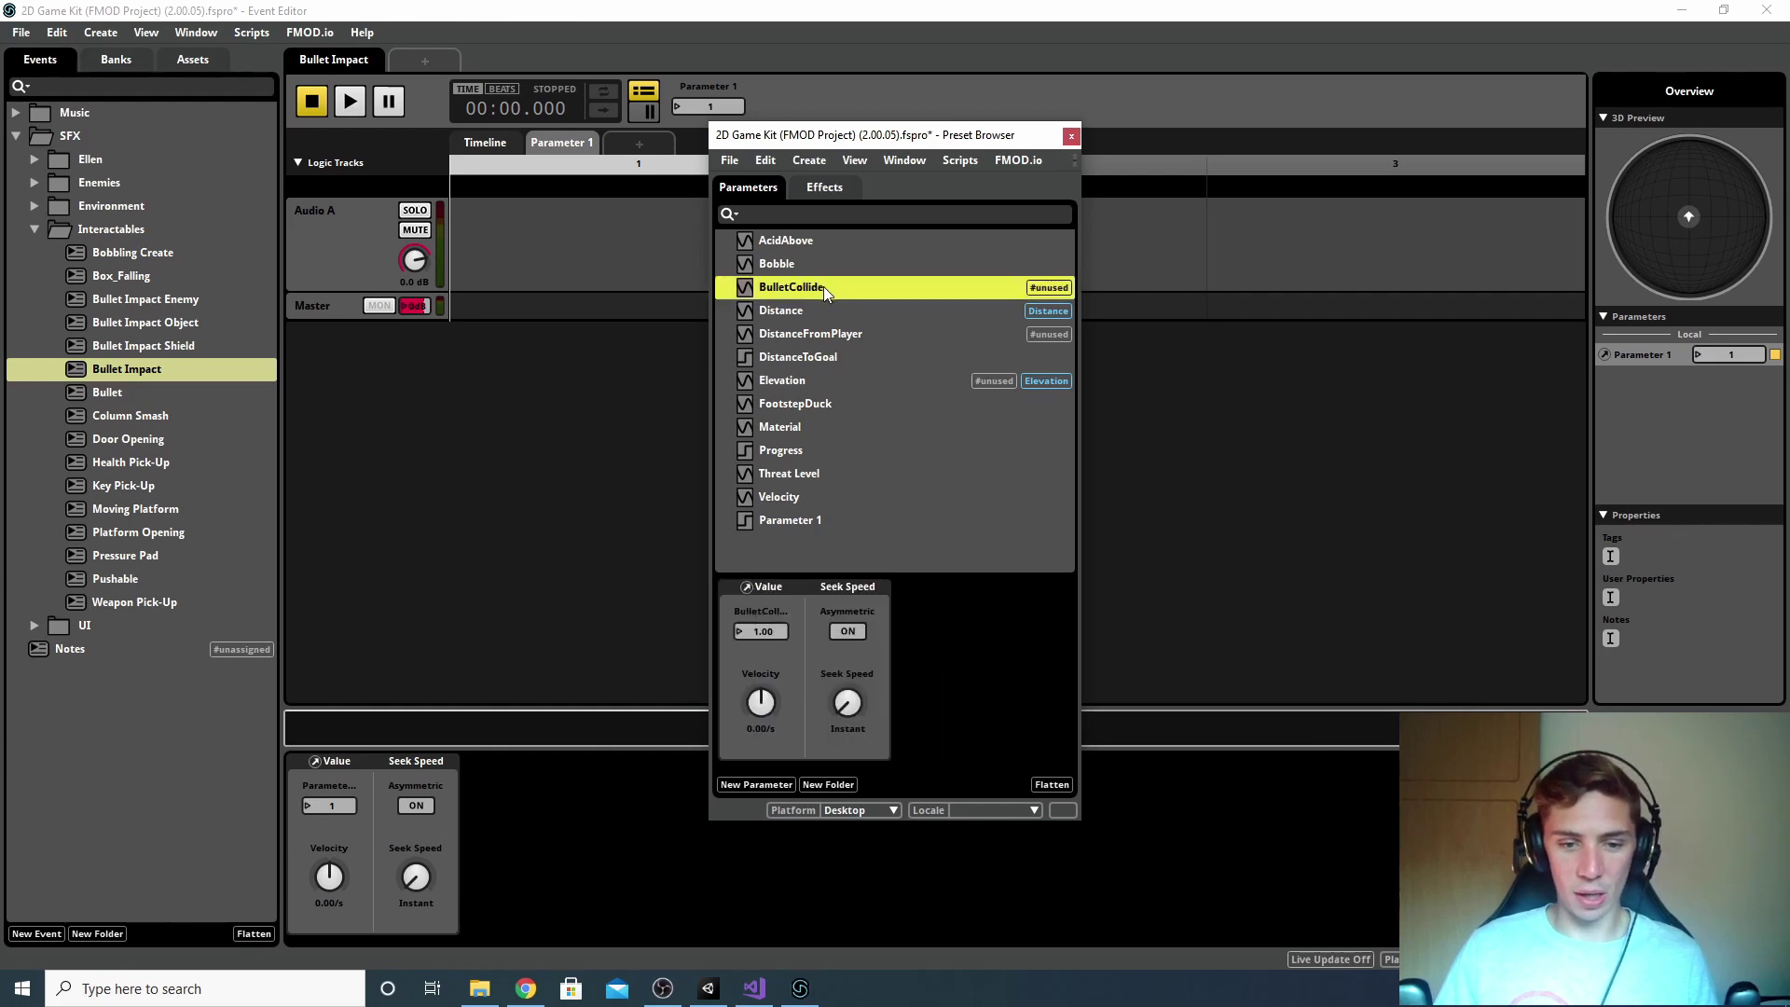
{"action": "right_click", "coordinate": [824, 288]}
{"action": "left_click", "coordinate": [915, 548]}
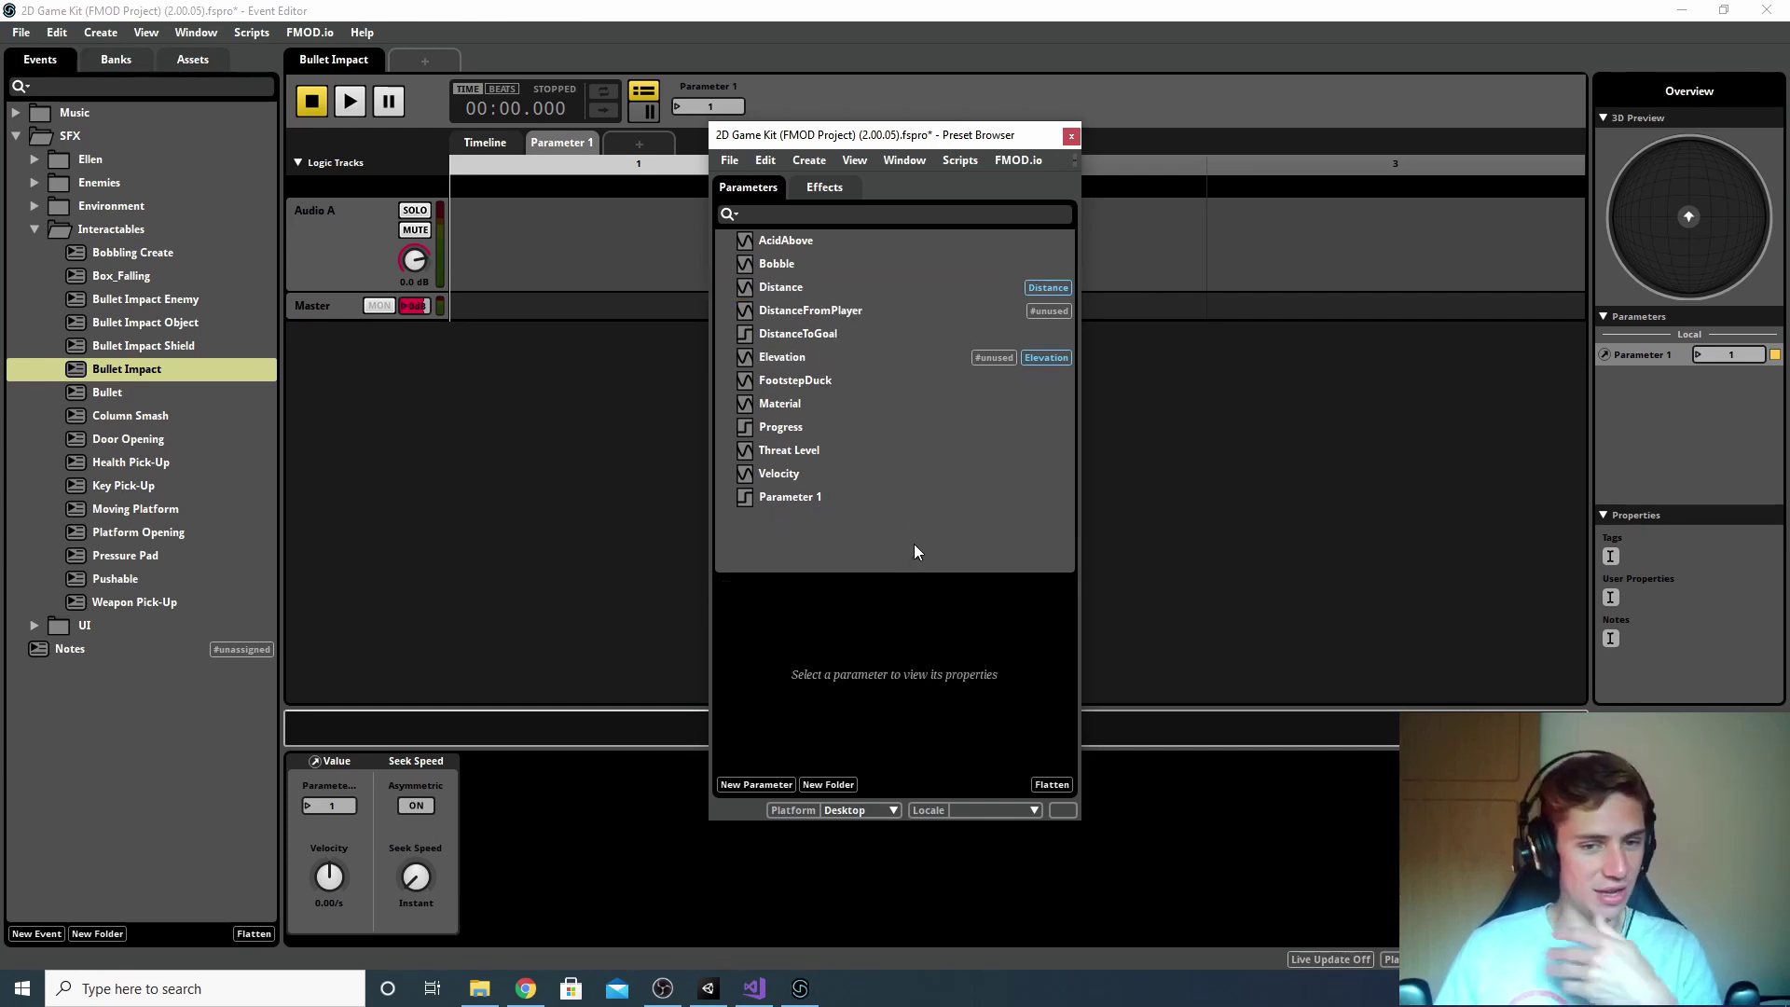
{"action": "left_click", "coordinate": [1072, 137]}
Step: Rename Bullet Impact's discrete Parameter 1 to BulletCollide
{"action": "right_click", "coordinate": [730, 84]}
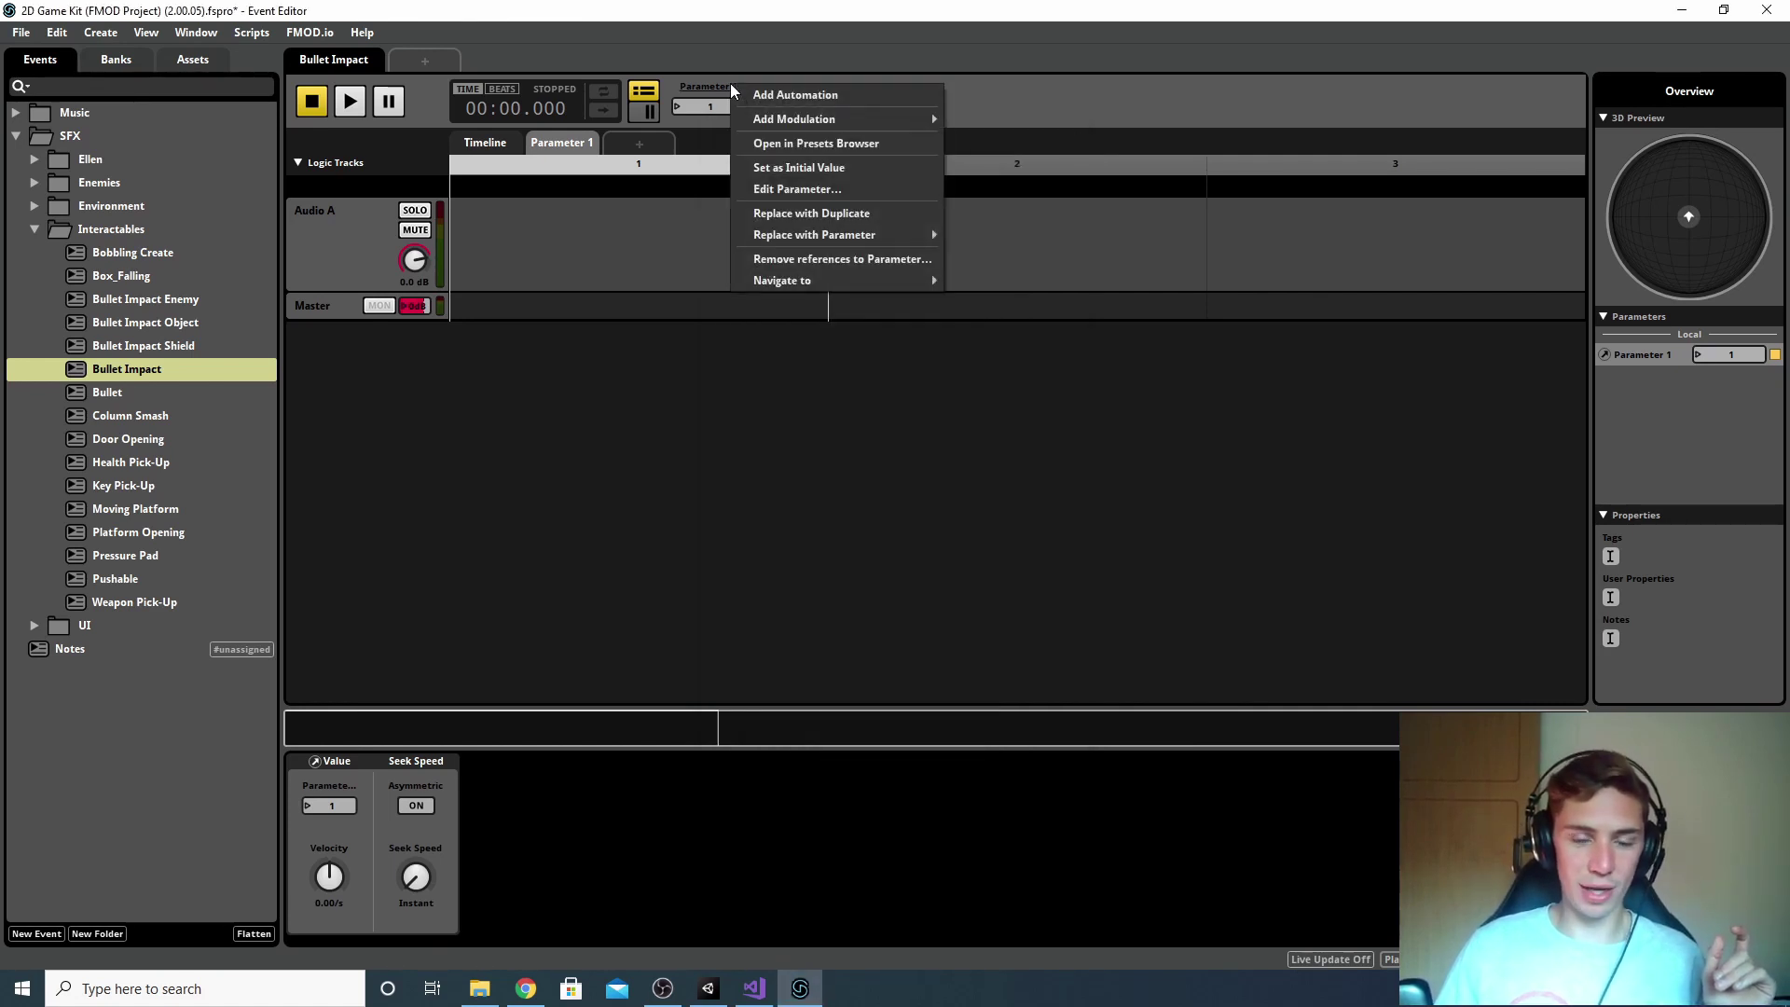
{"action": "left_click", "coordinate": [830, 186]}
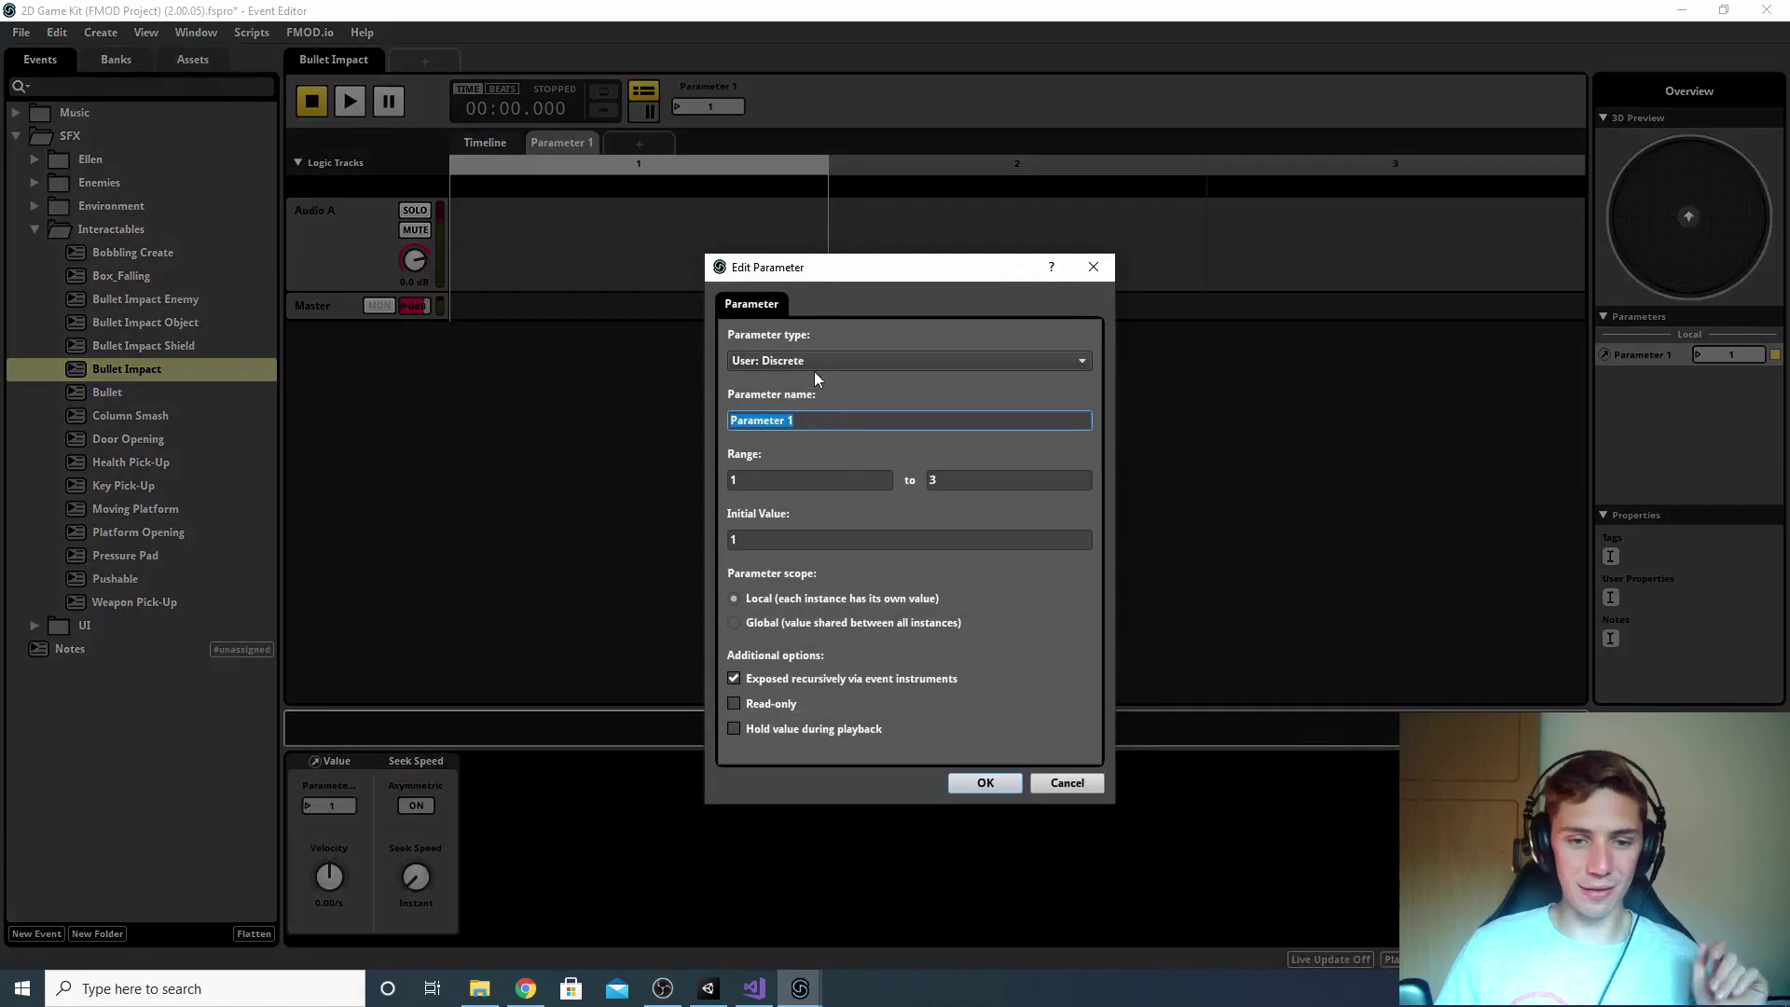
{"action": "type", "text": "Bulle"}
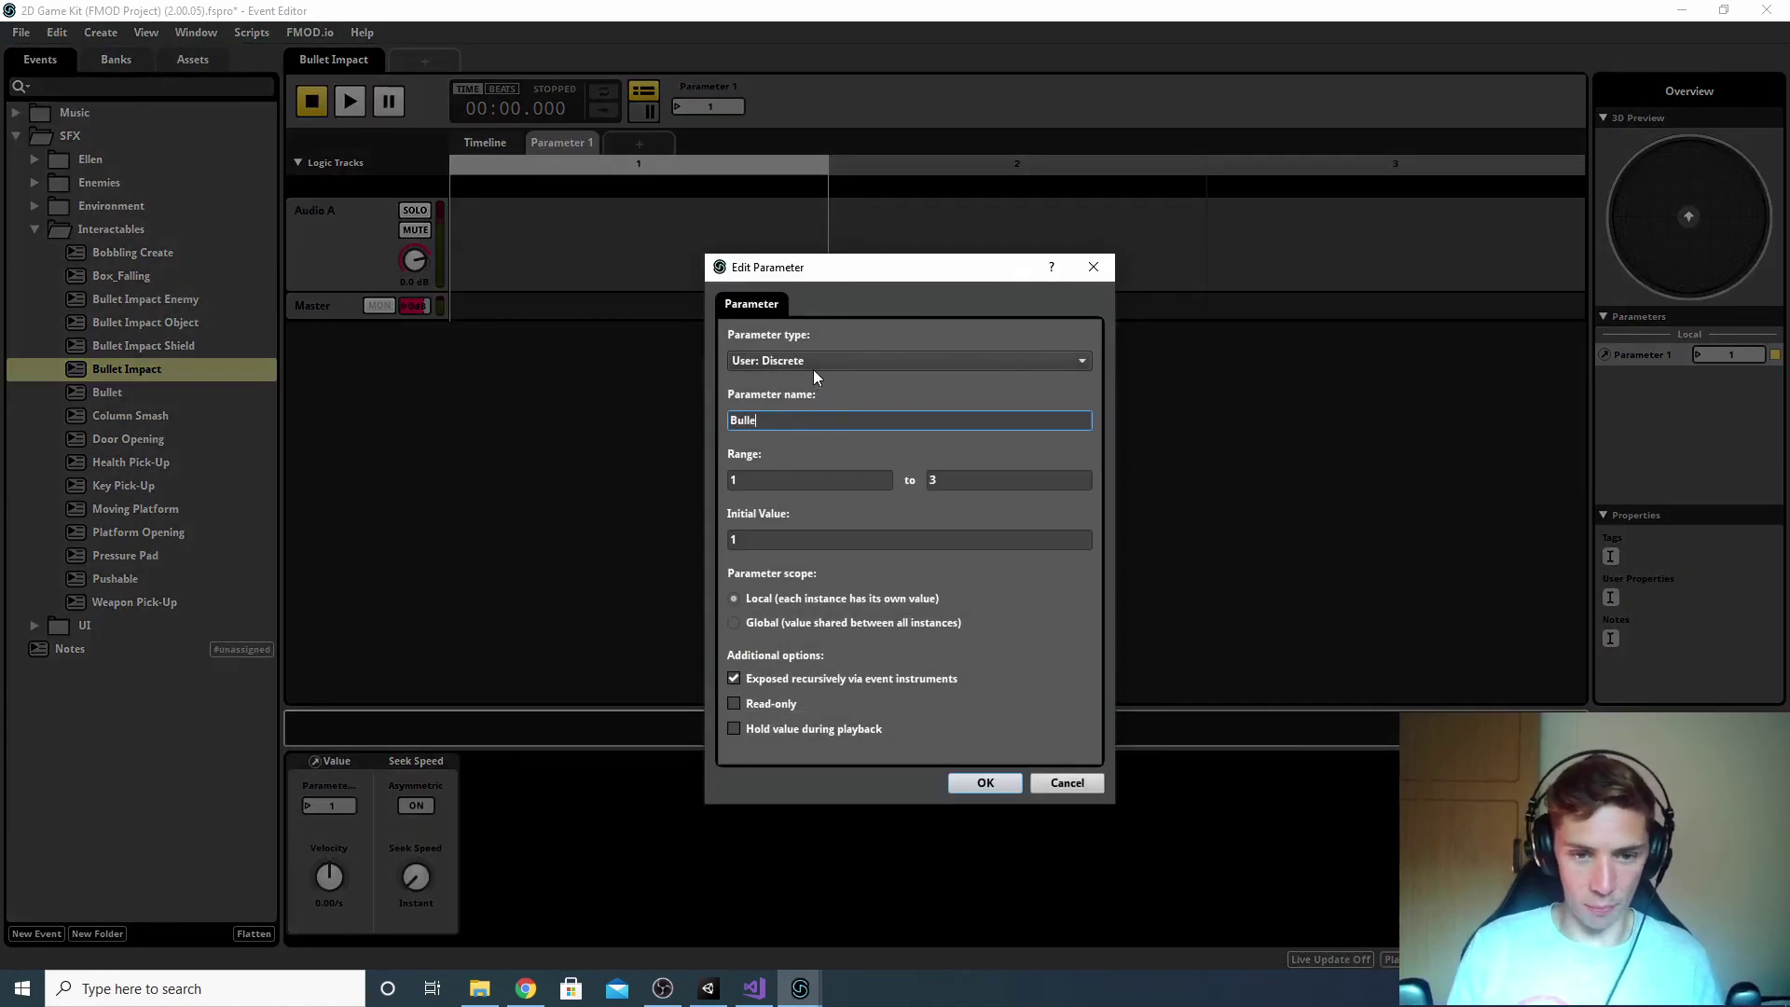
{"action": "type", "text": "tCollide"}
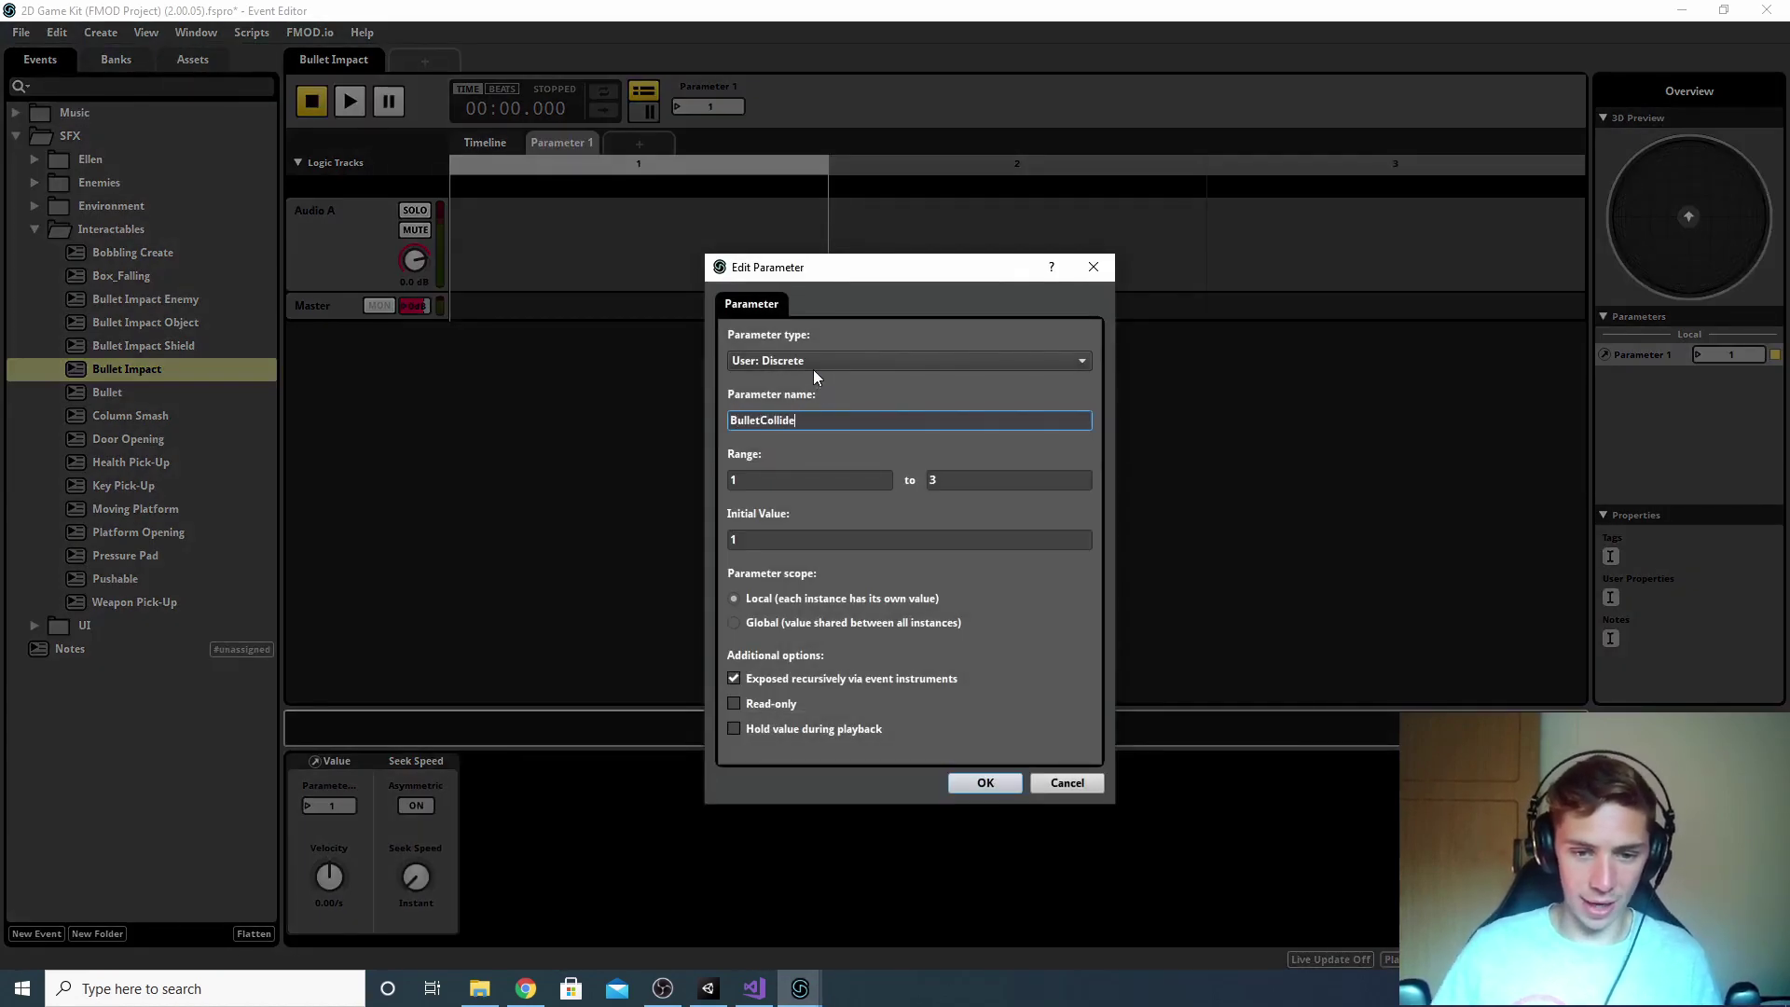
{"action": "left_click", "coordinate": [965, 784]}
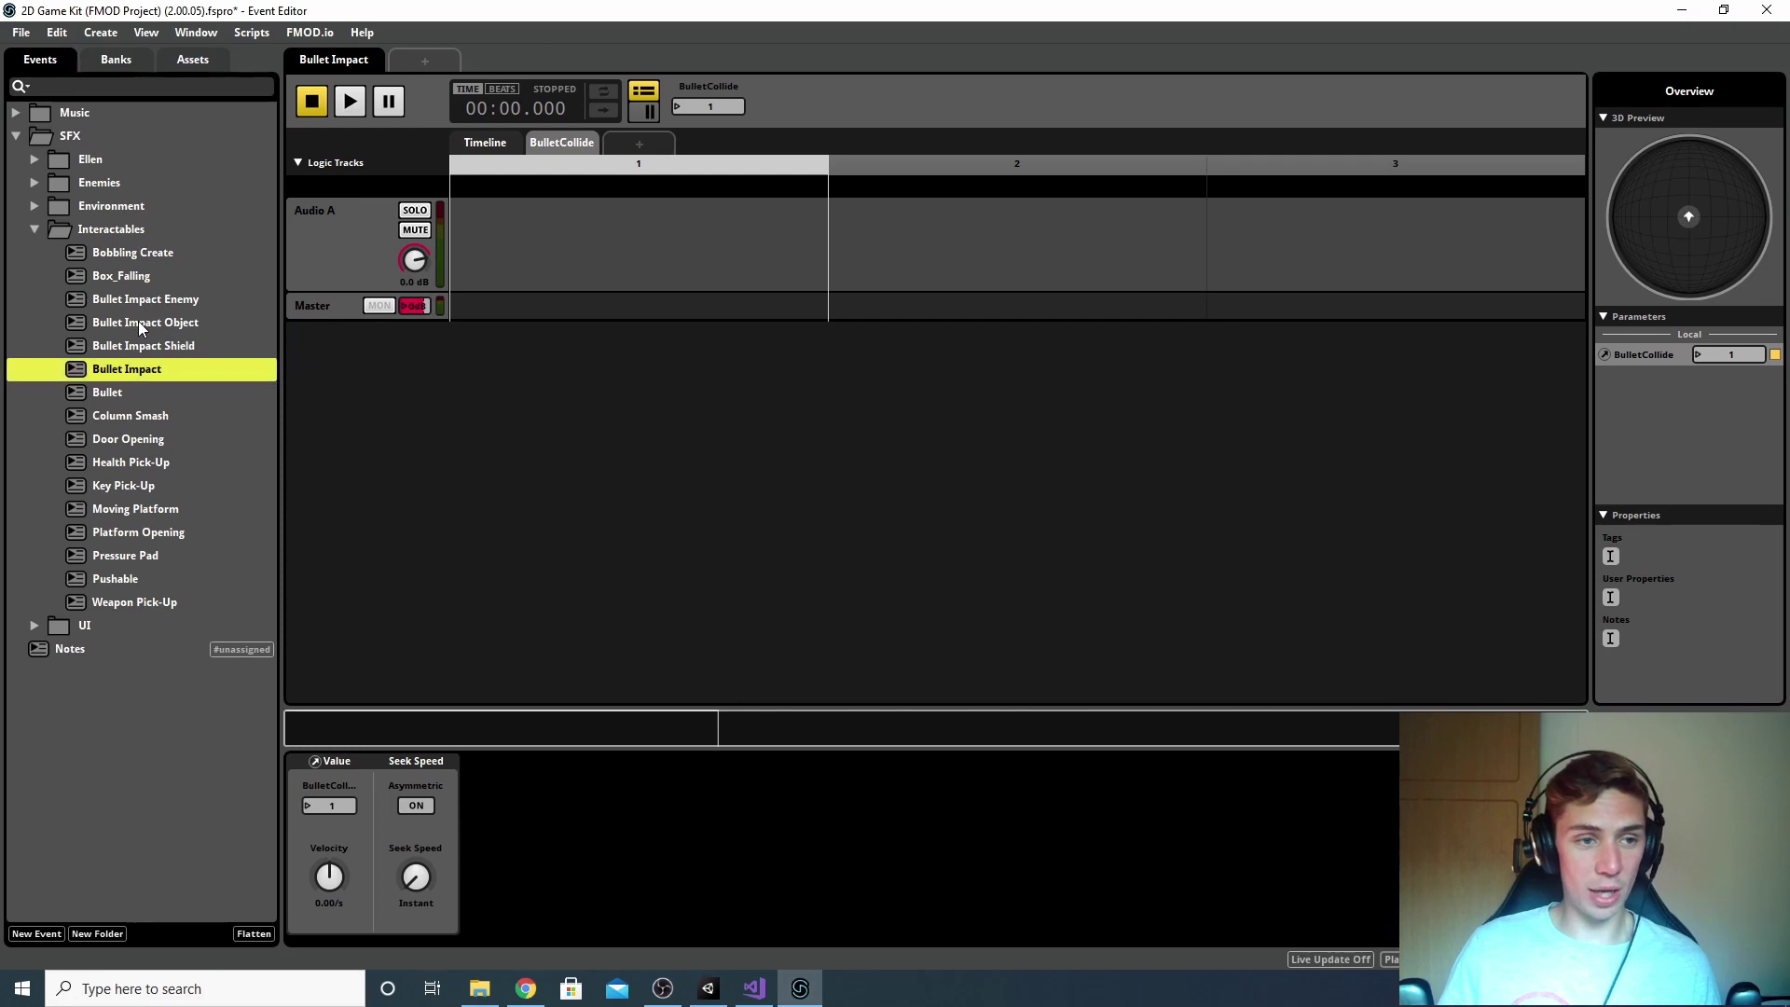
Step: Place Bullet Impact Object, Bullet Impact Enemy and Bullet Impact Shield on Audio A at BulletCollide values 1, 2 and 3, and build the banks
{"action": "left_click_drag", "start_coordinate": [140, 322], "coordinate": [618, 241]}
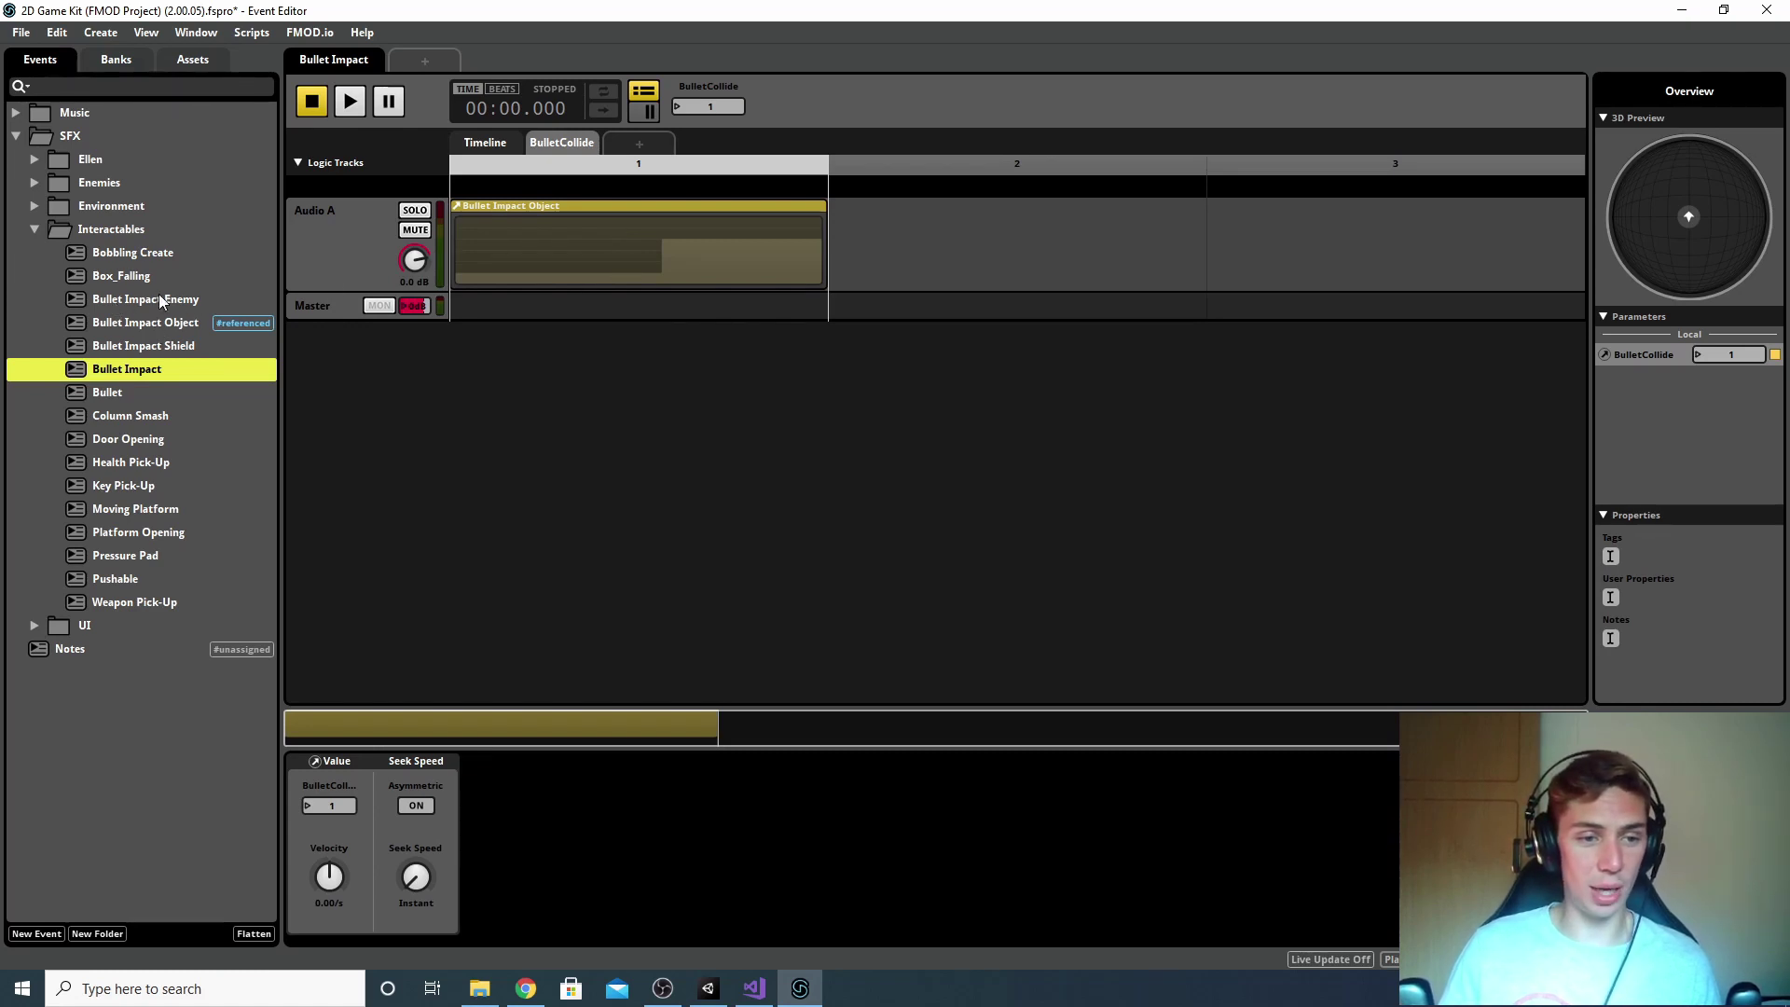
{"action": "left_click_drag", "start_coordinate": [121, 301], "coordinate": [1003, 233]}
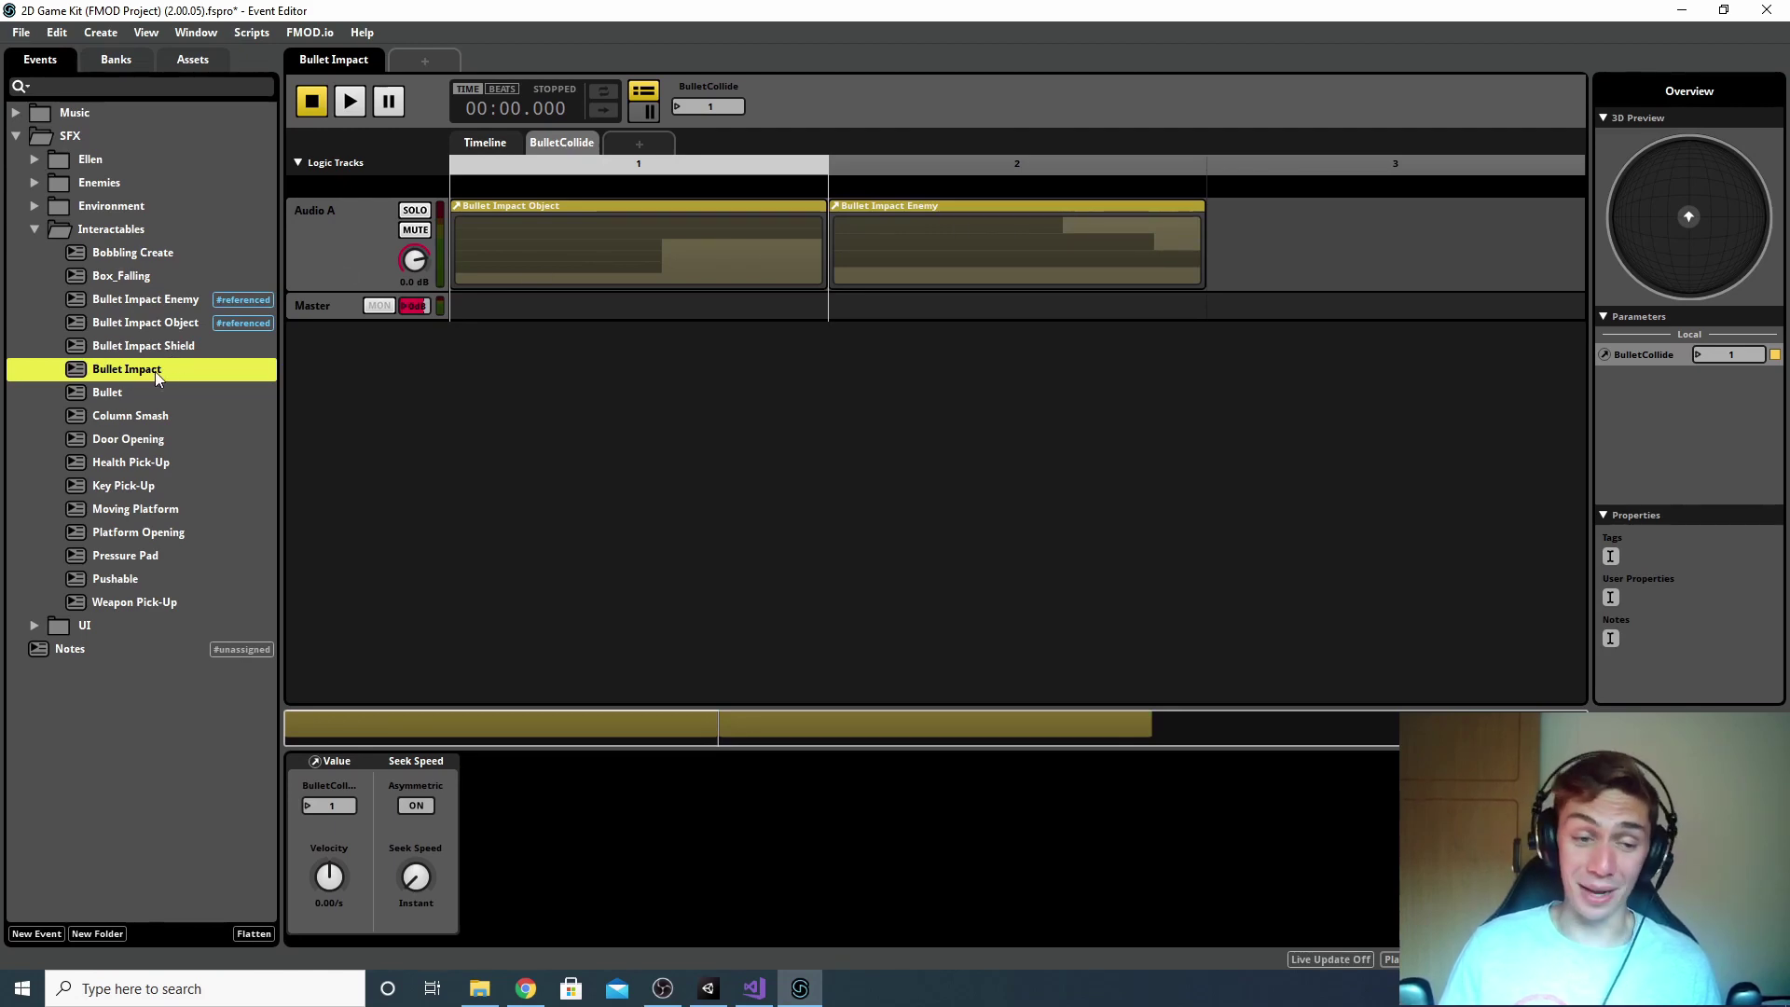
{"action": "left_click_drag", "start_coordinate": [133, 352], "coordinate": [1429, 233]}
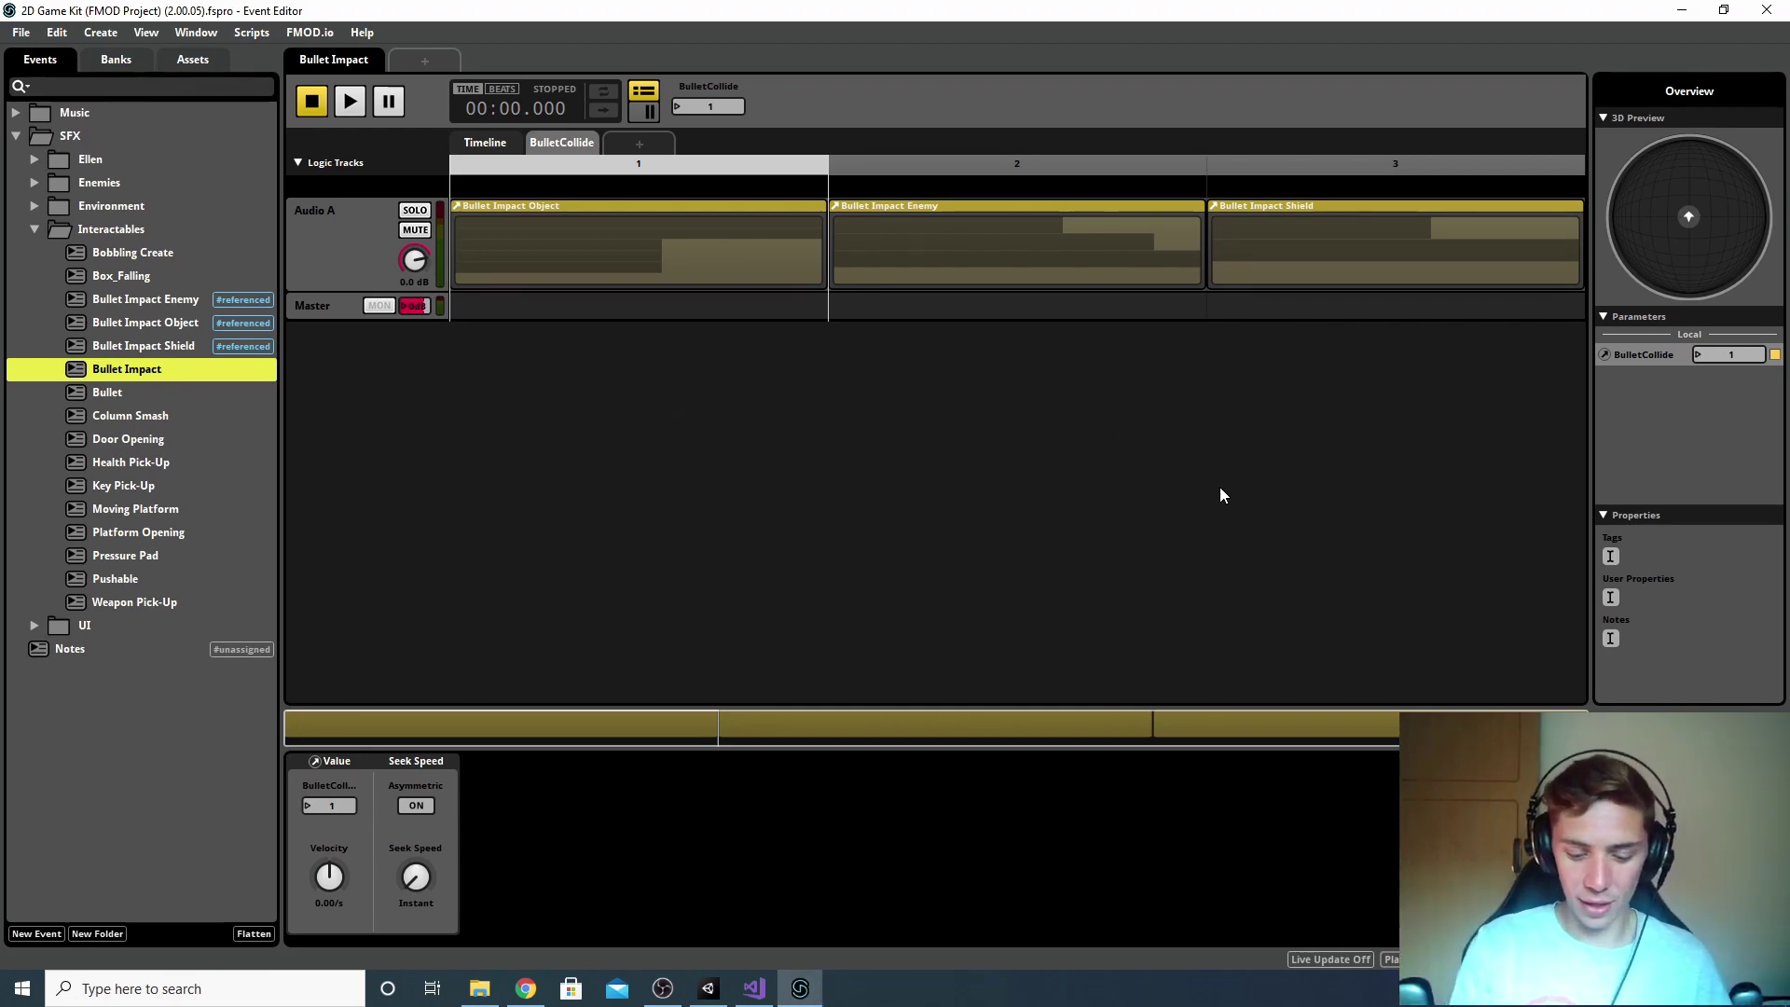
{"action": "key", "text": "F7"}
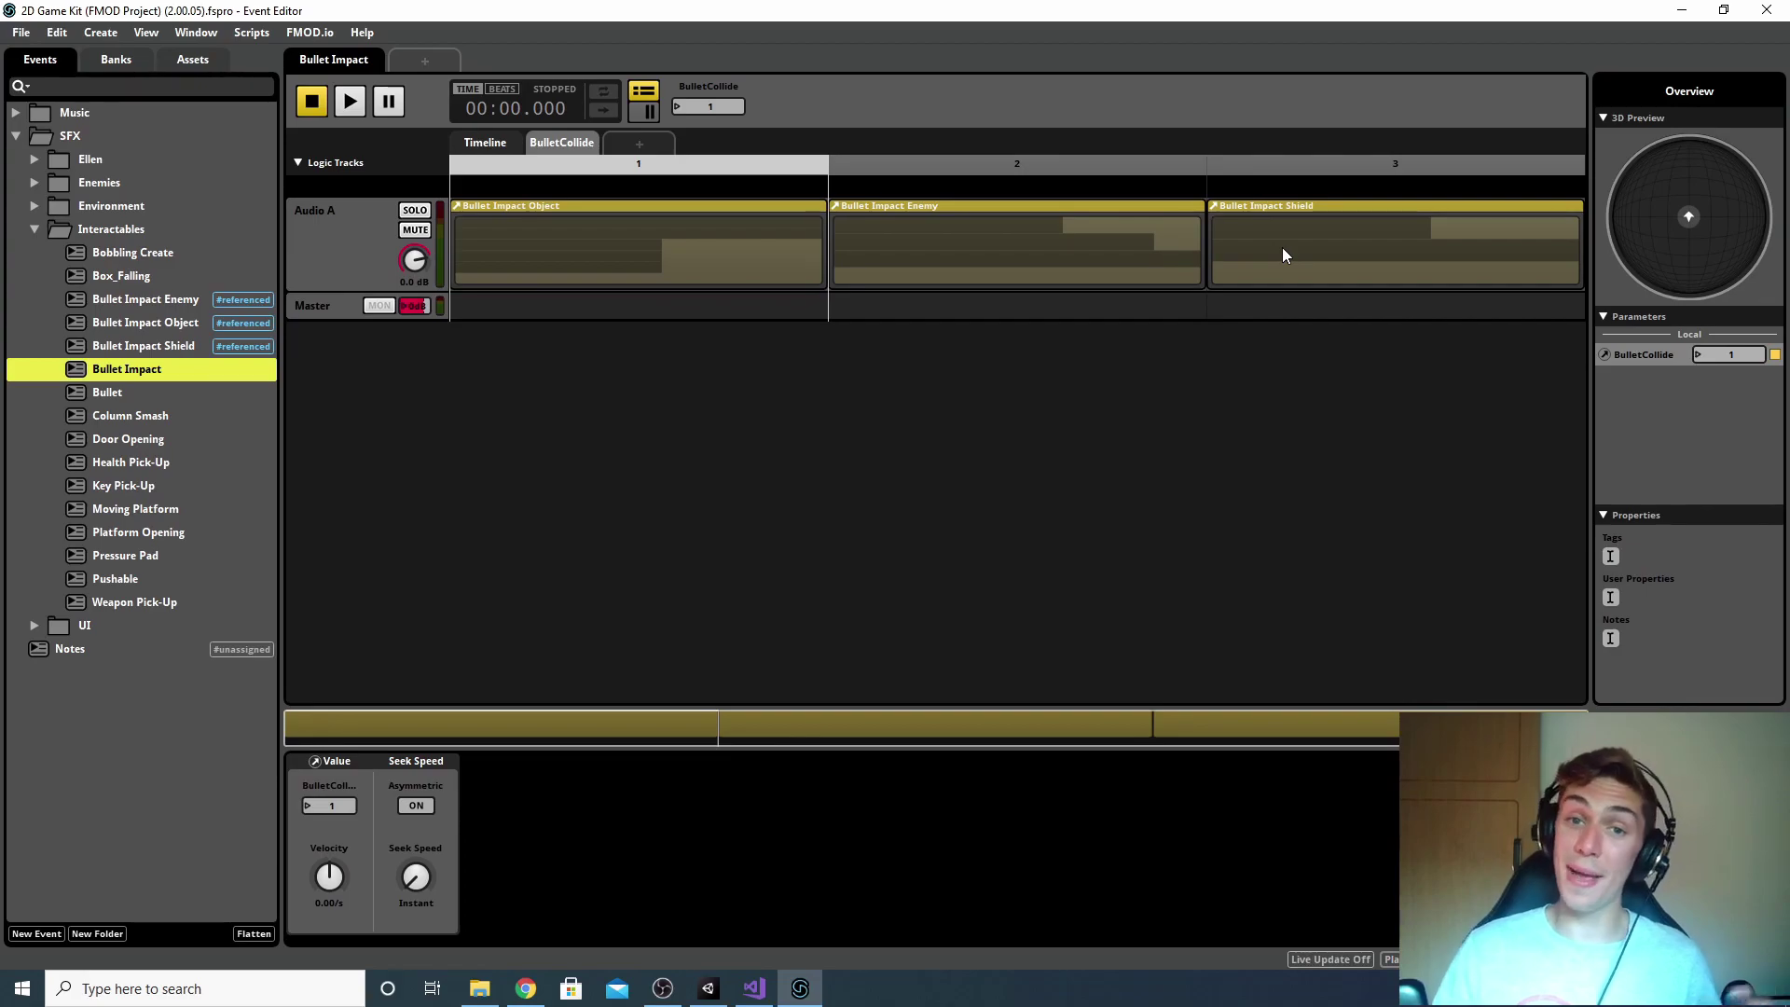
Step: Switch to Unity, open the Bullet prefab's Bullet script for editing, and go to its OnBulletHitDamageable method
{"action": "key", "text": "alt+Tab"}
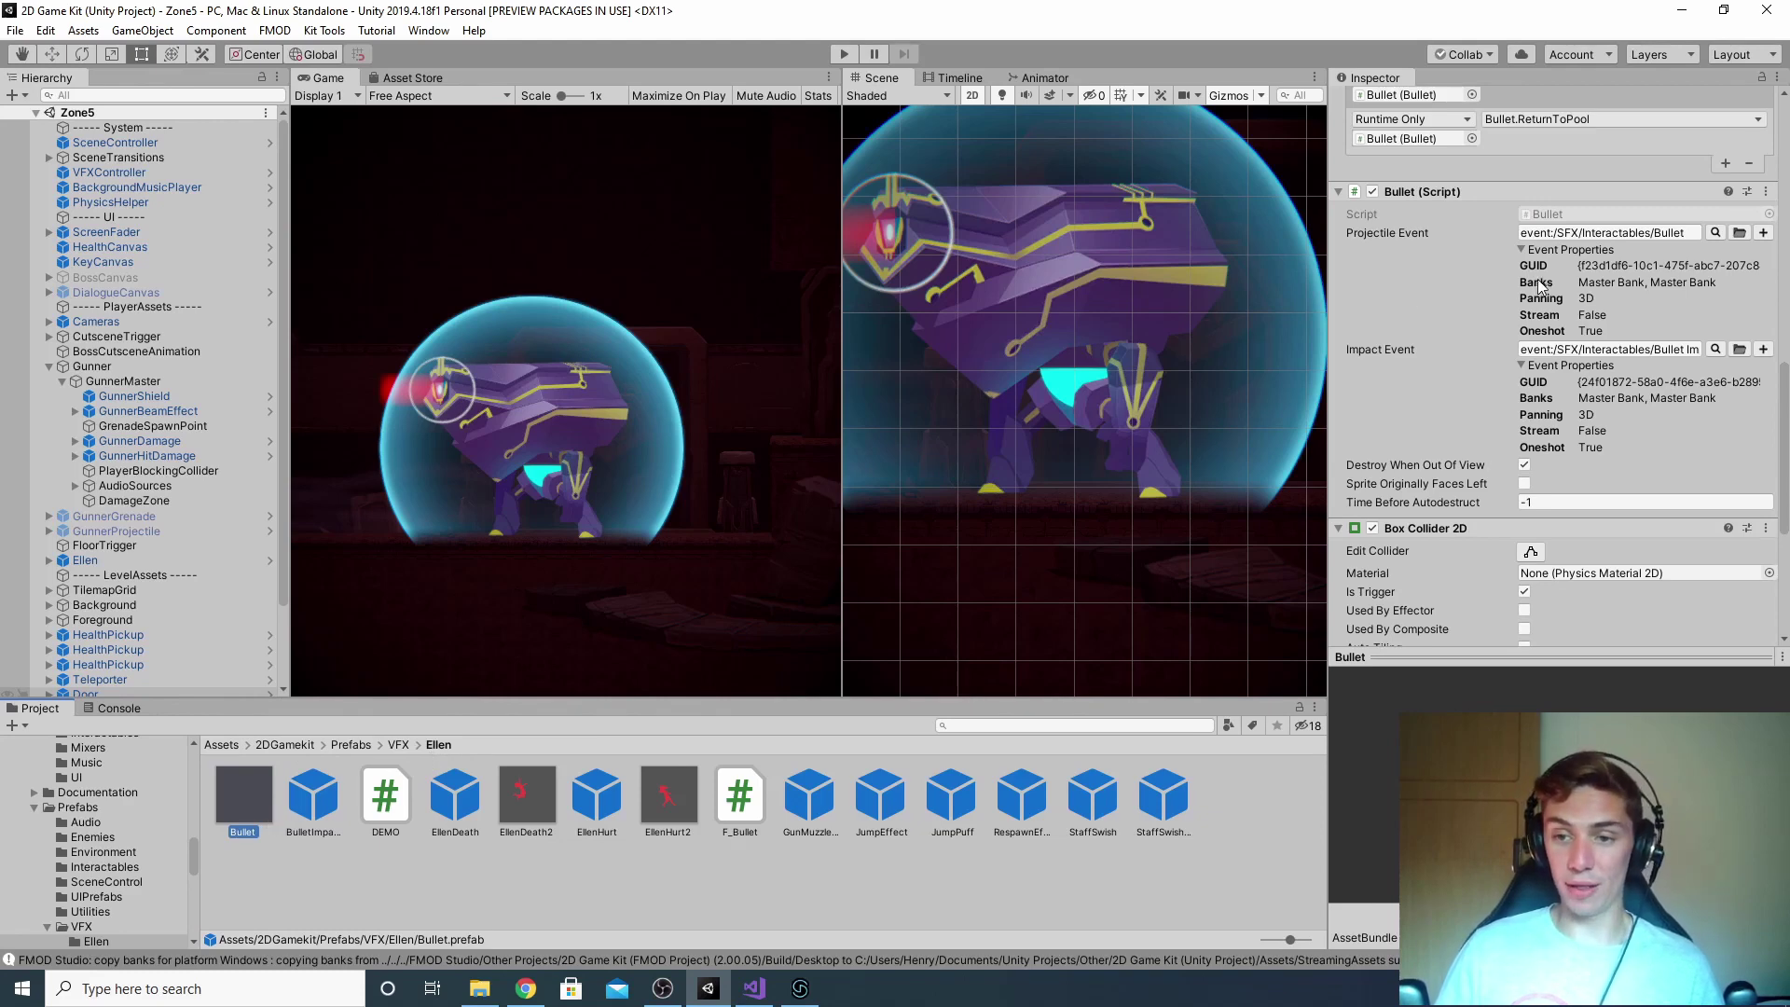
{"action": "scroll", "coordinate": [1548, 241], "scroll_direction": "up", "scroll_amount": 10}
{"action": "scroll", "coordinate": [1545, 241], "scroll_direction": "down", "scroll_amount": 1}
{"action": "scroll", "coordinate": [1545, 241], "scroll_direction": "down", "scroll_amount": 15}
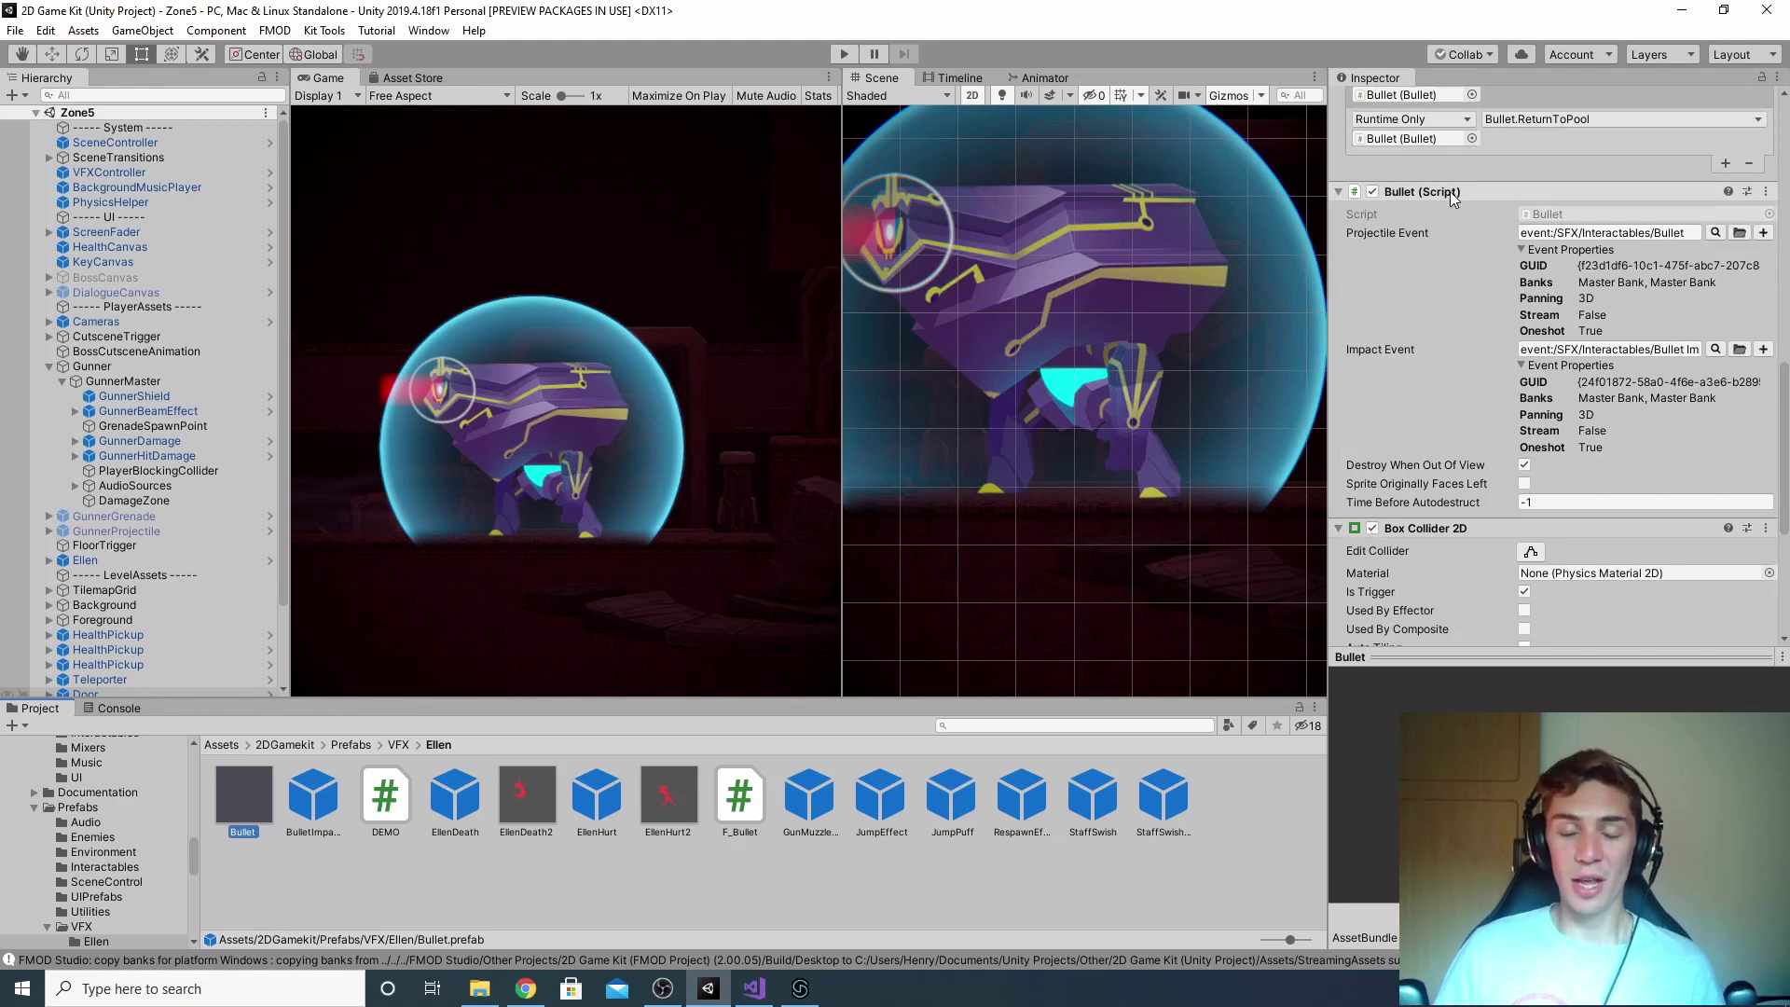
{"action": "right_click", "coordinate": [1451, 196]}
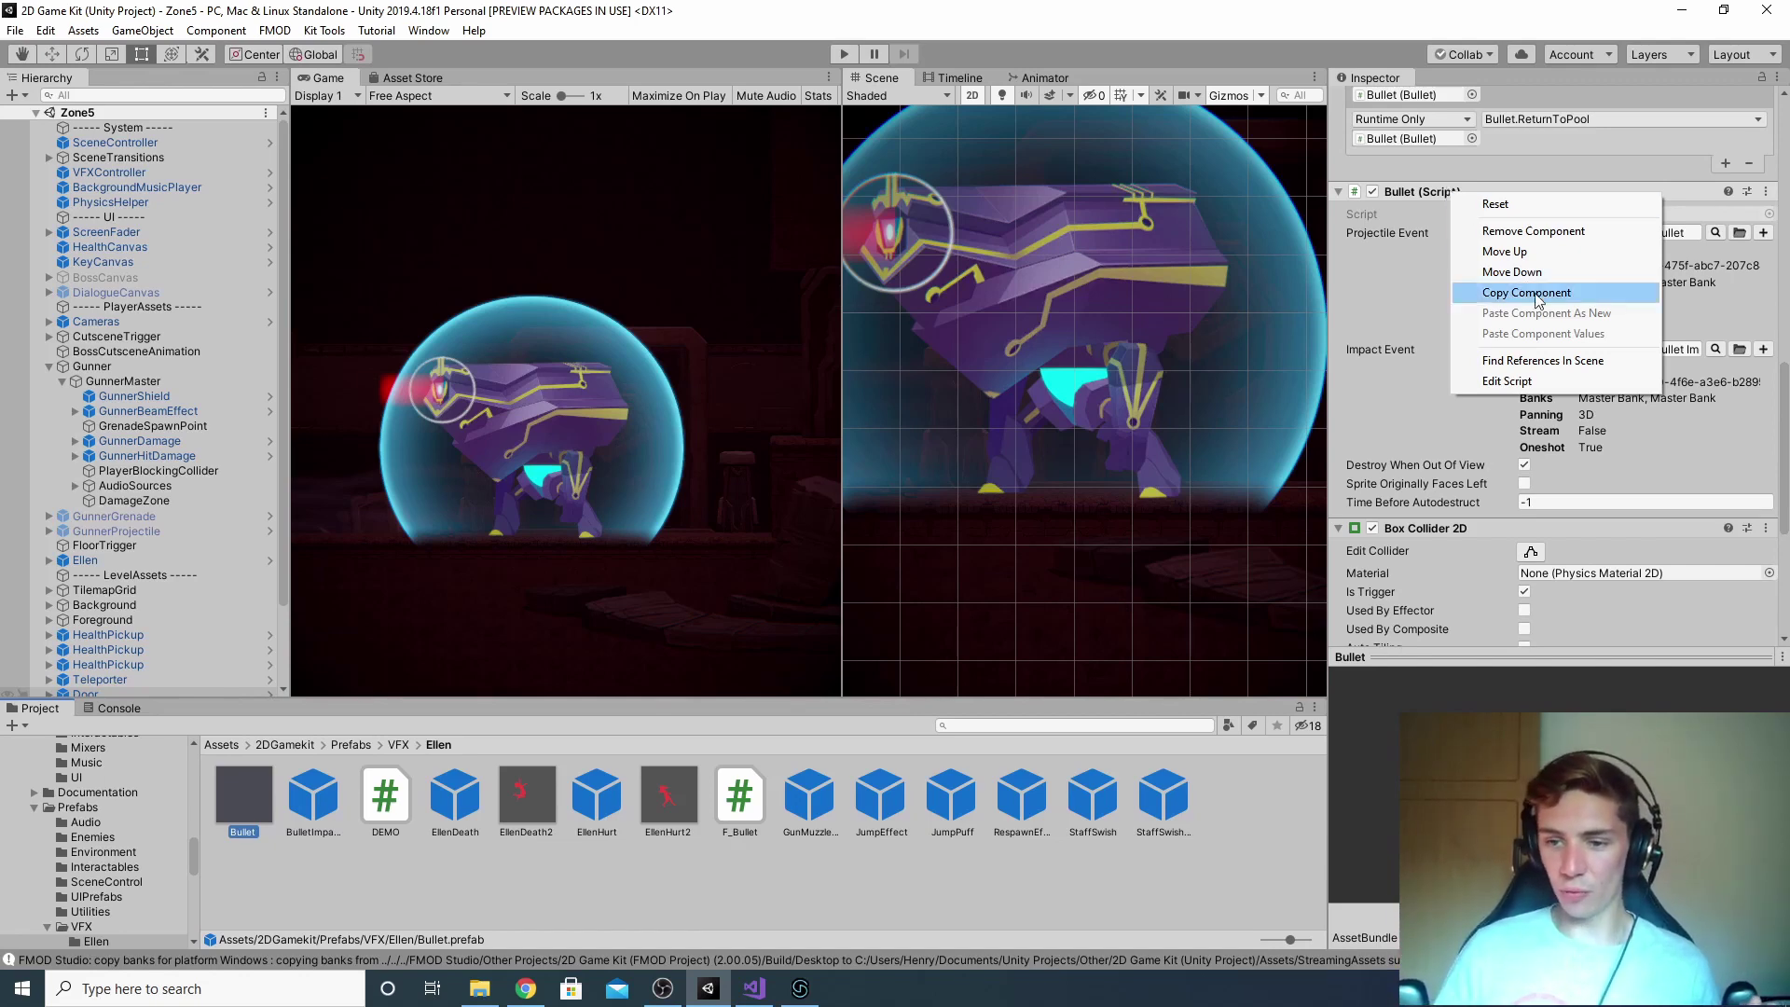
{"action": "left_click", "coordinate": [1555, 380]}
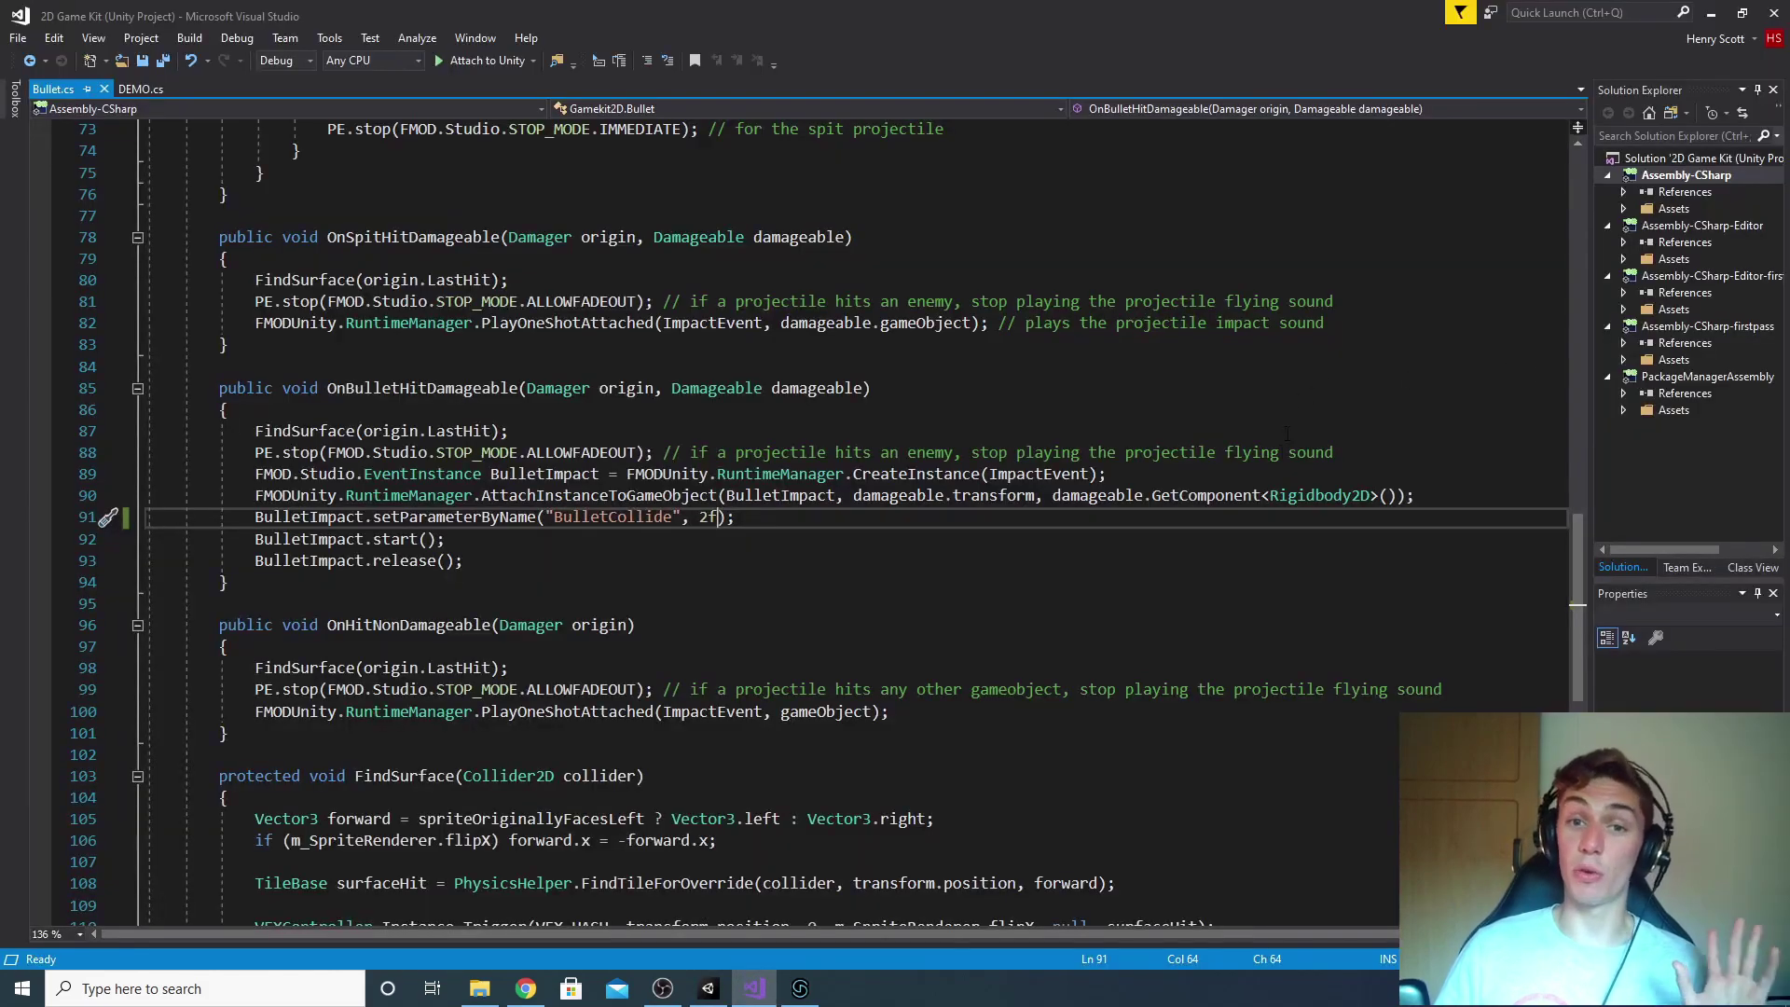
{"action": "scroll", "coordinate": [1119, 504], "scroll_direction": "up", "scroll_amount": 20}
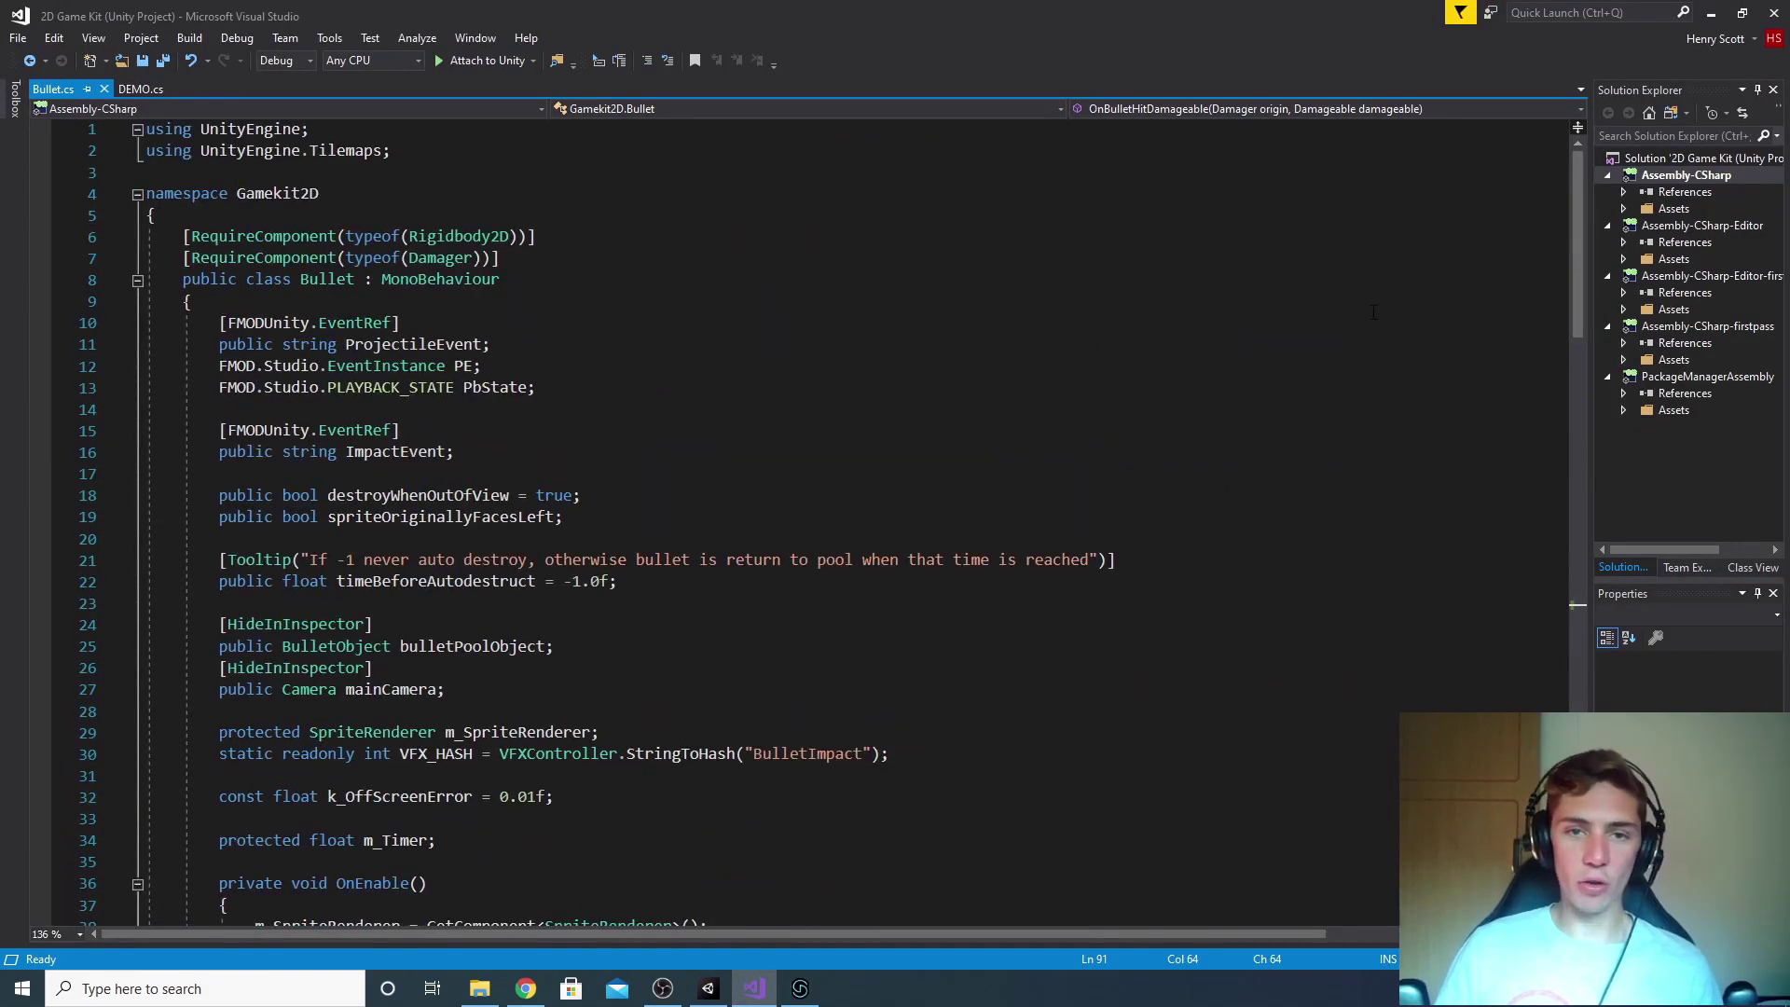
{"action": "scroll", "coordinate": [1373, 311], "scroll_direction": "down", "scroll_amount": 16}
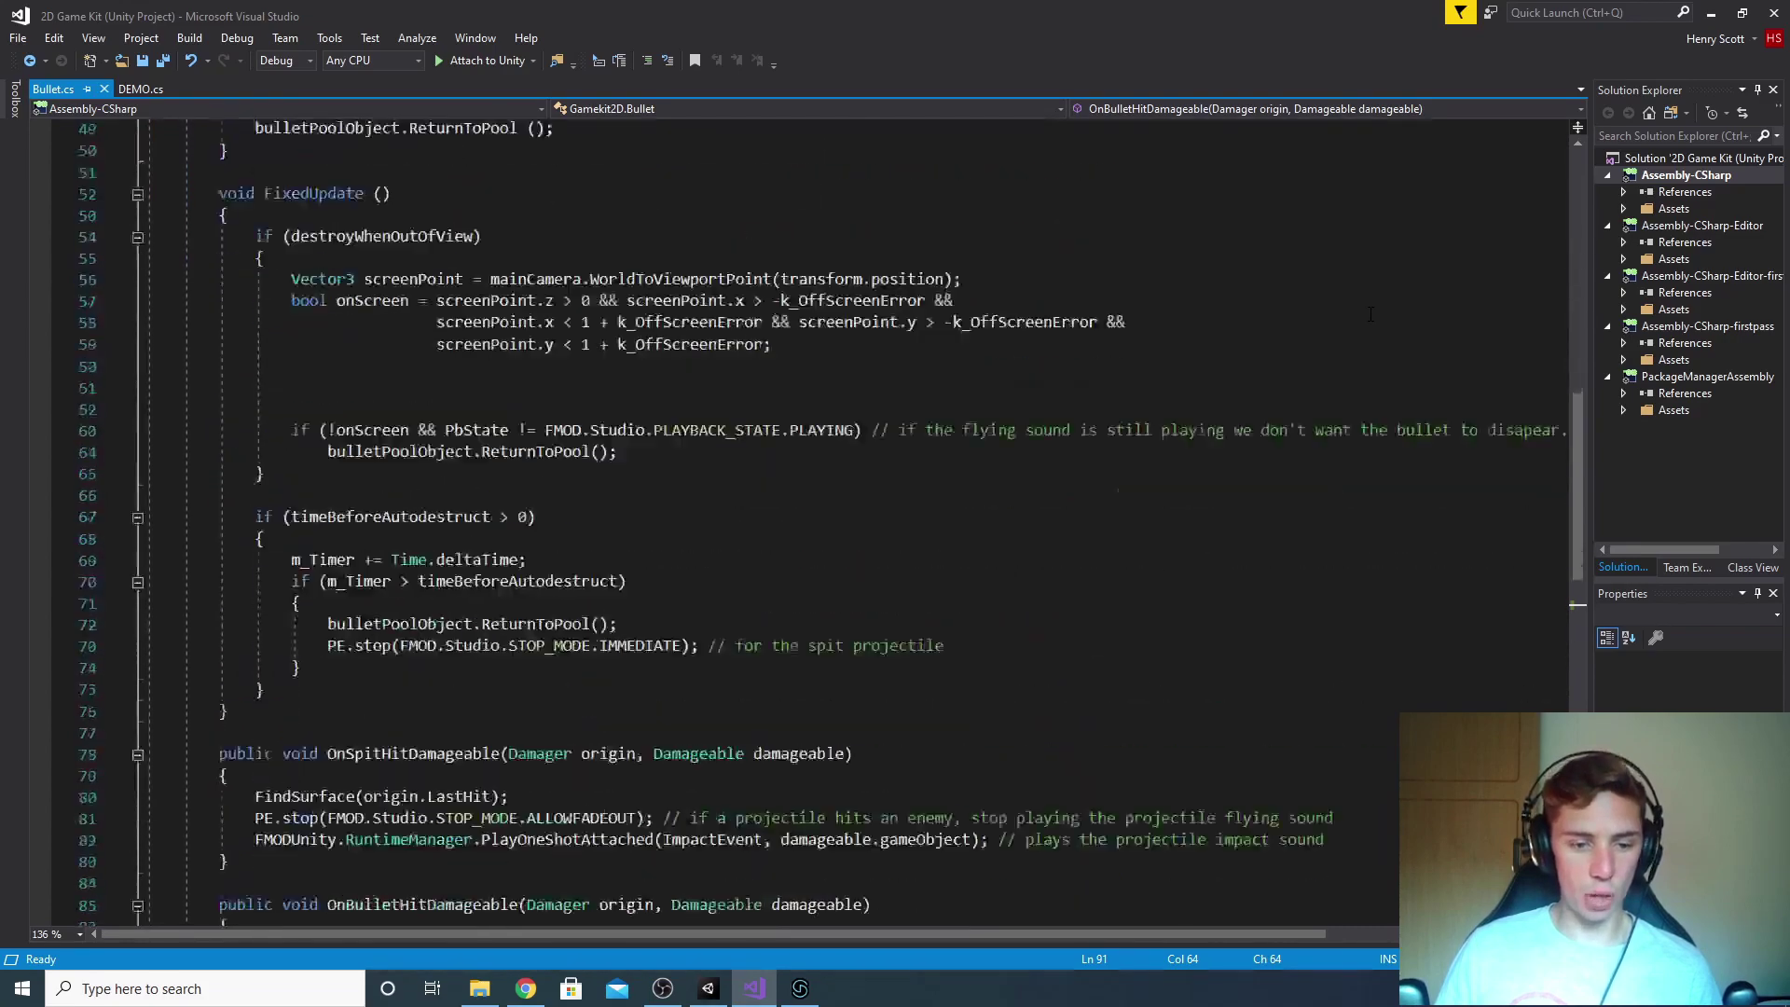
{"action": "scroll", "coordinate": [1370, 314], "scroll_direction": "down", "scroll_amount": 7}
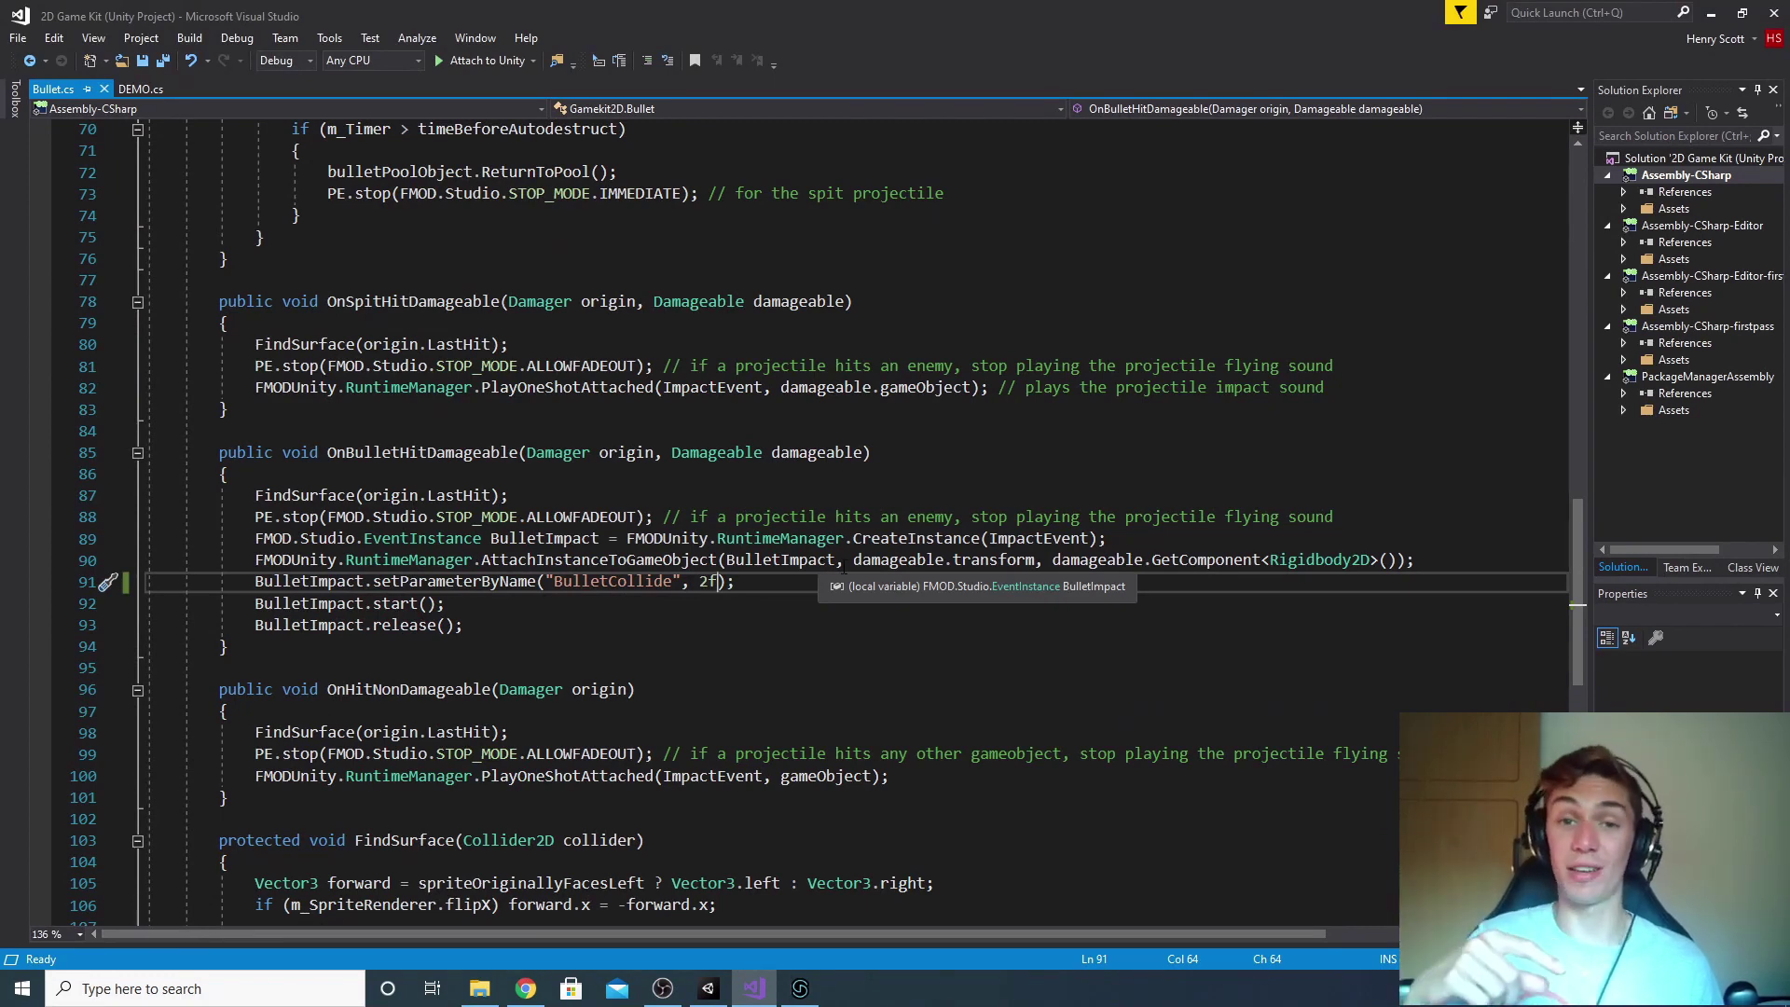
{"action": "scroll", "coordinate": [780, 555], "scroll_direction": "down", "scroll_amount": 1}
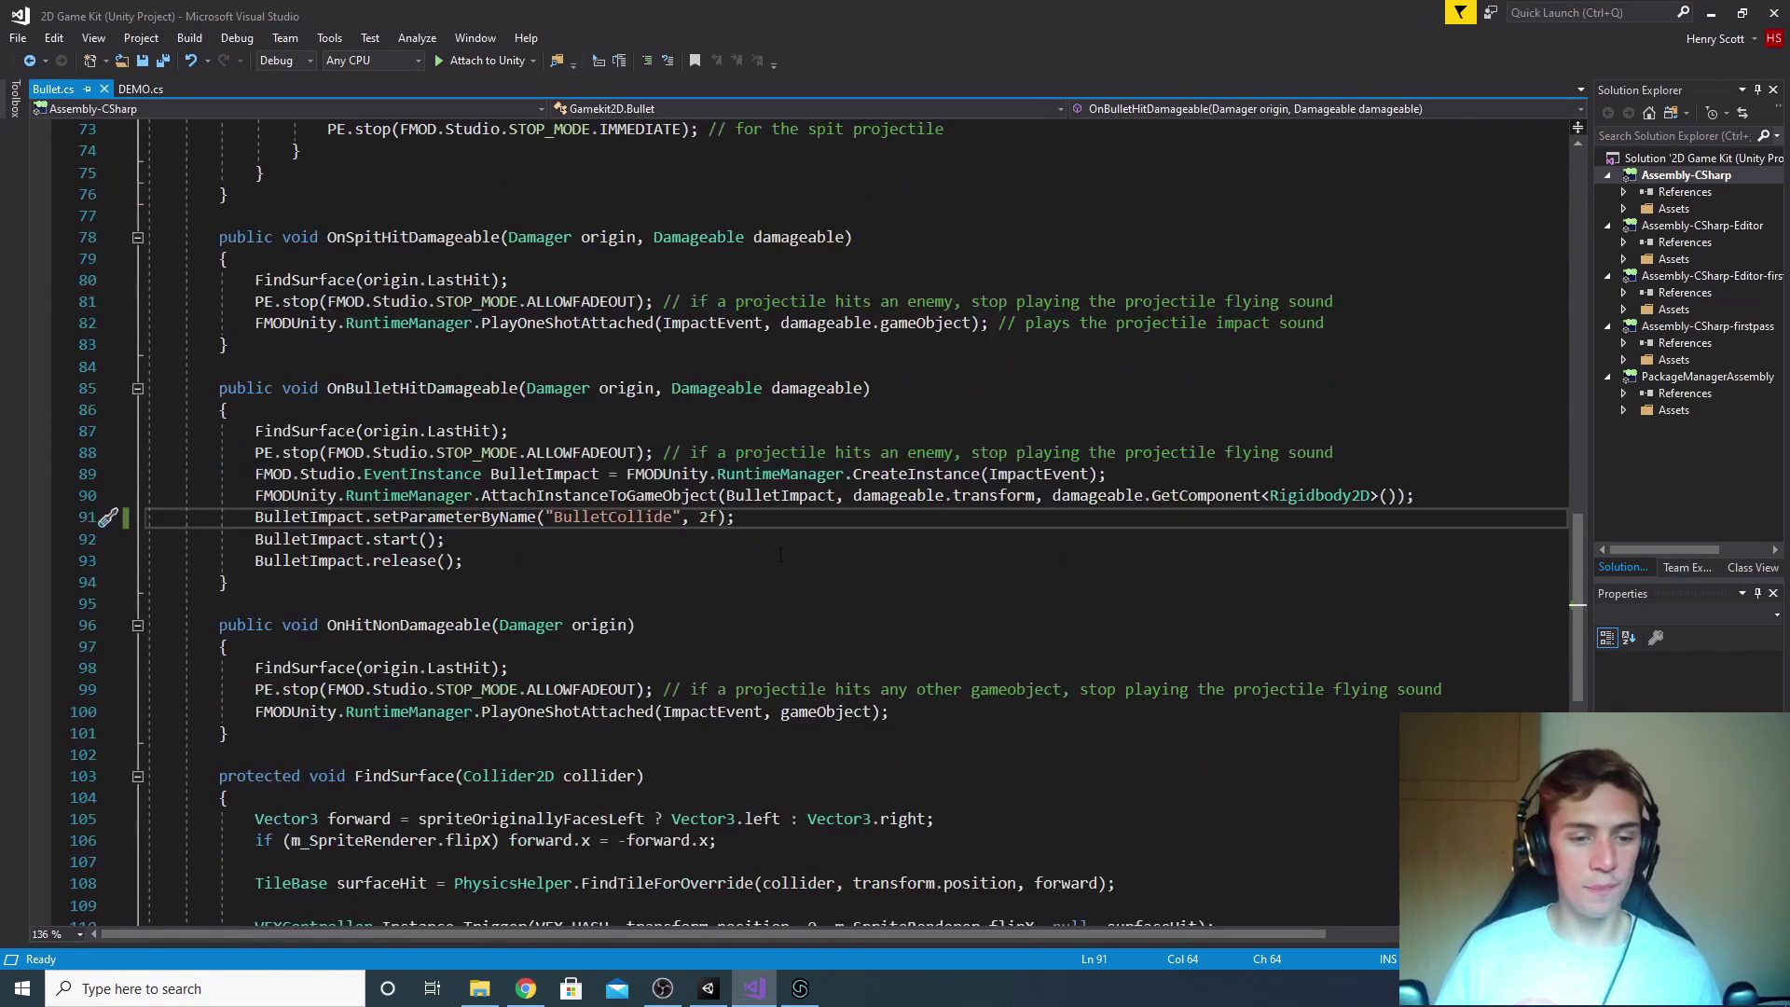
Step: Examine the OnBulletHitDamageable method in Bullet.cs, focusing on how setParameterByName passes the BulletCollide name and value
{"action": "left_click_drag", "start_coordinate": [224, 366], "coordinate": [653, 571]}
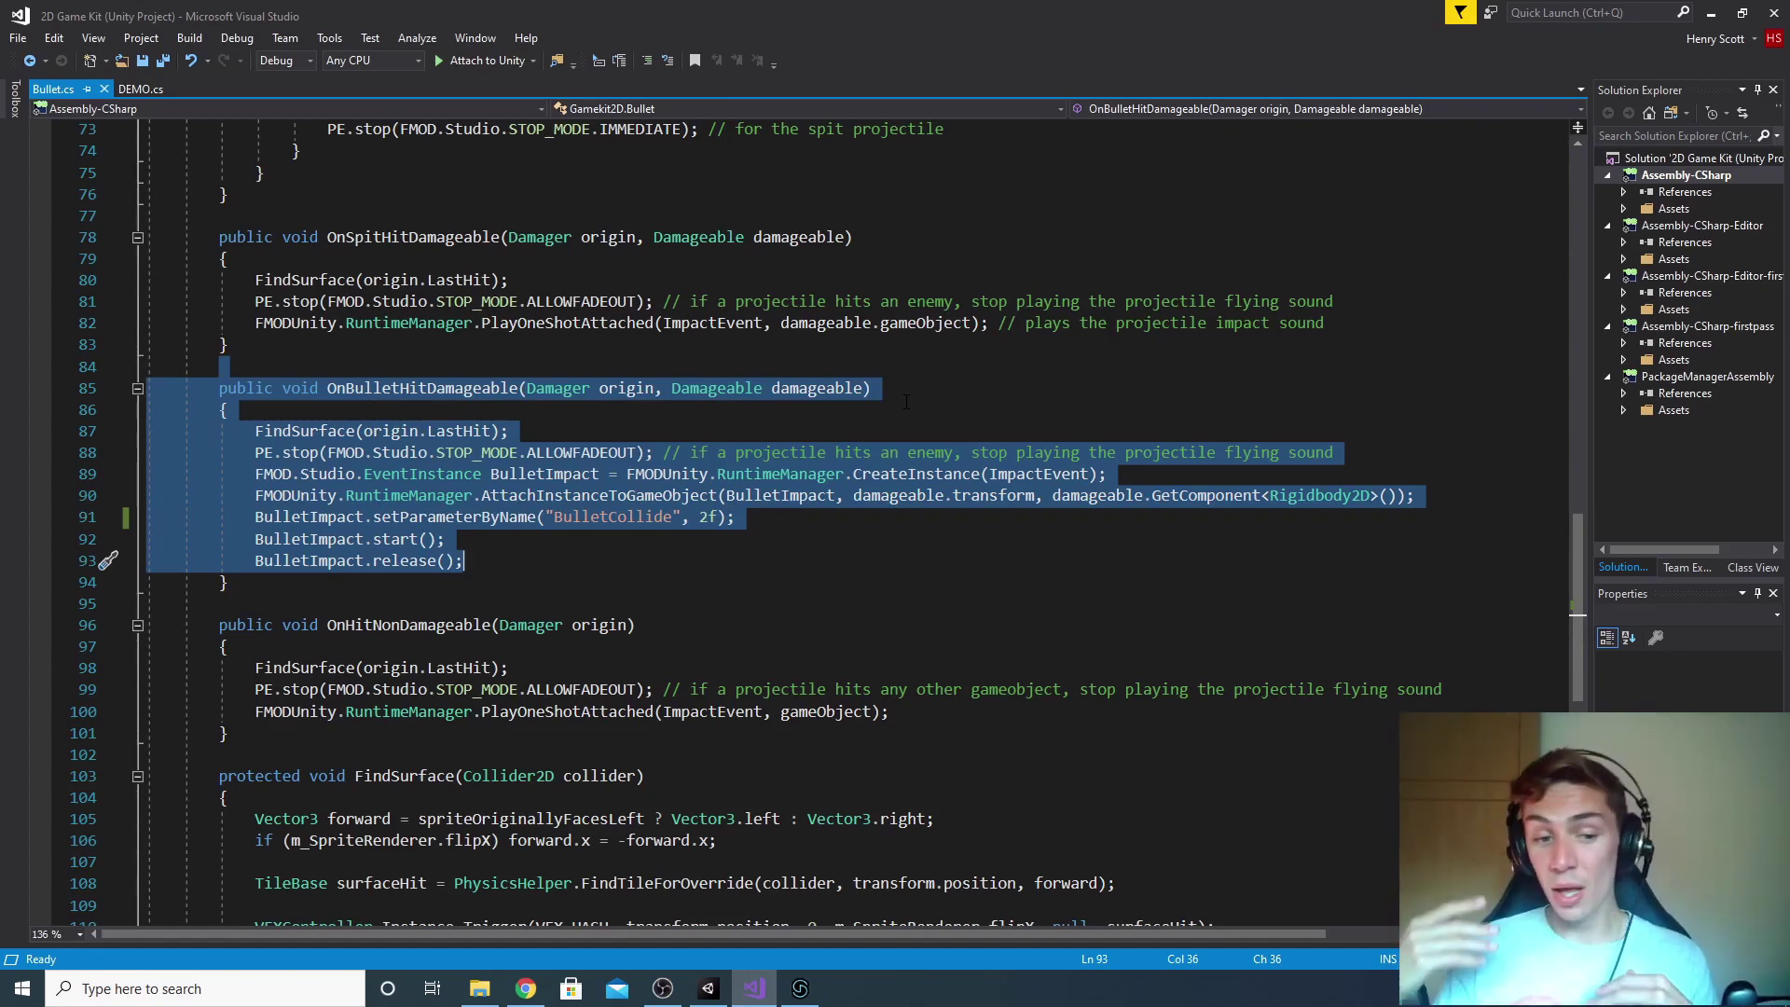
{"action": "left_click", "coordinate": [581, 430]}
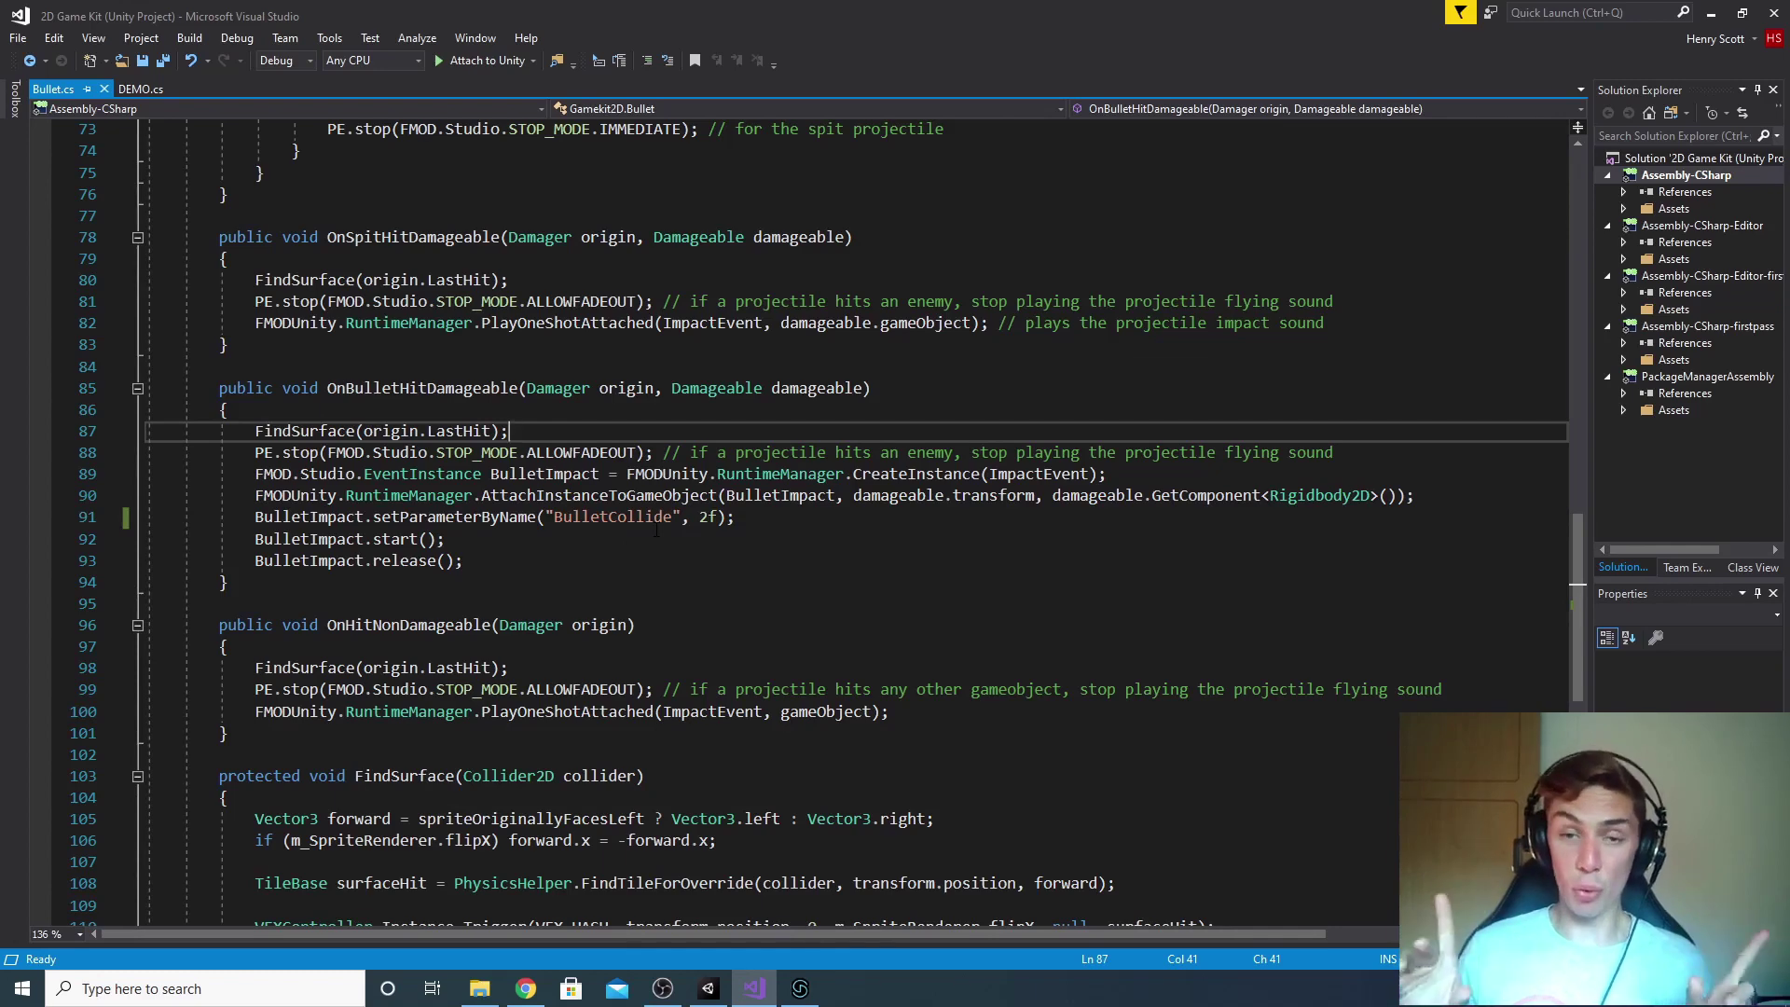
{"action": "key", "text": "alt+Tab"}
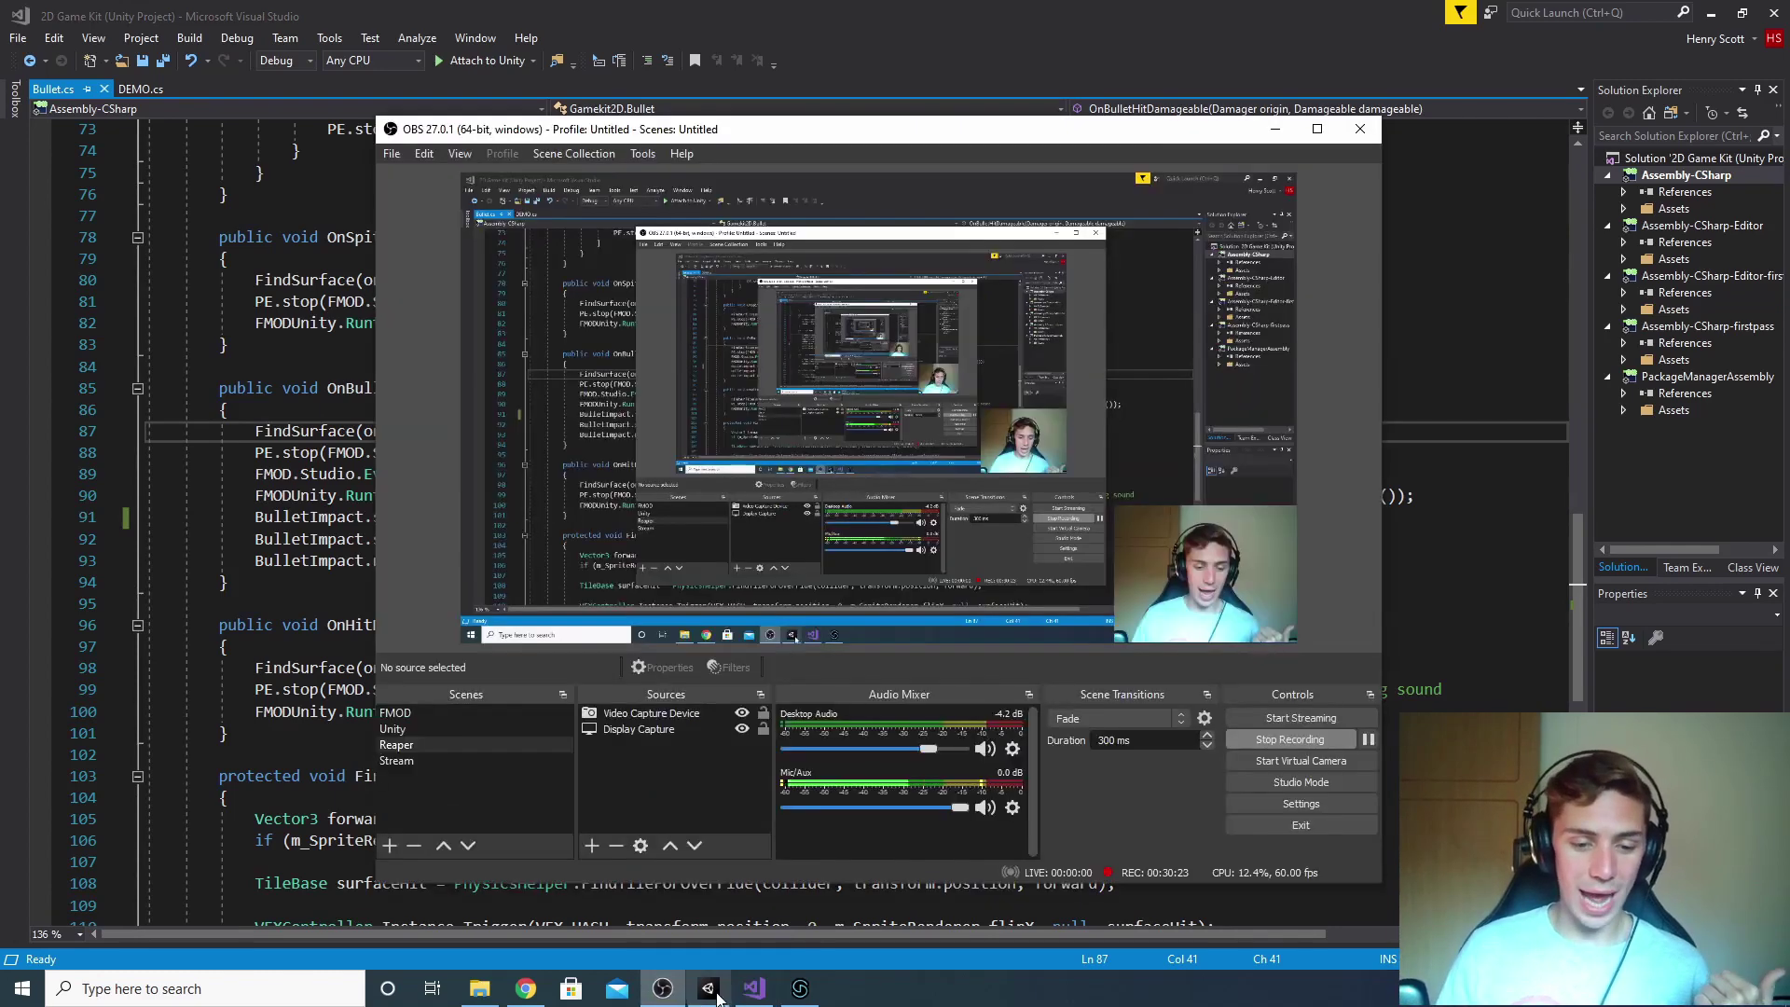
{"action": "key", "text": "alt+Tab"}
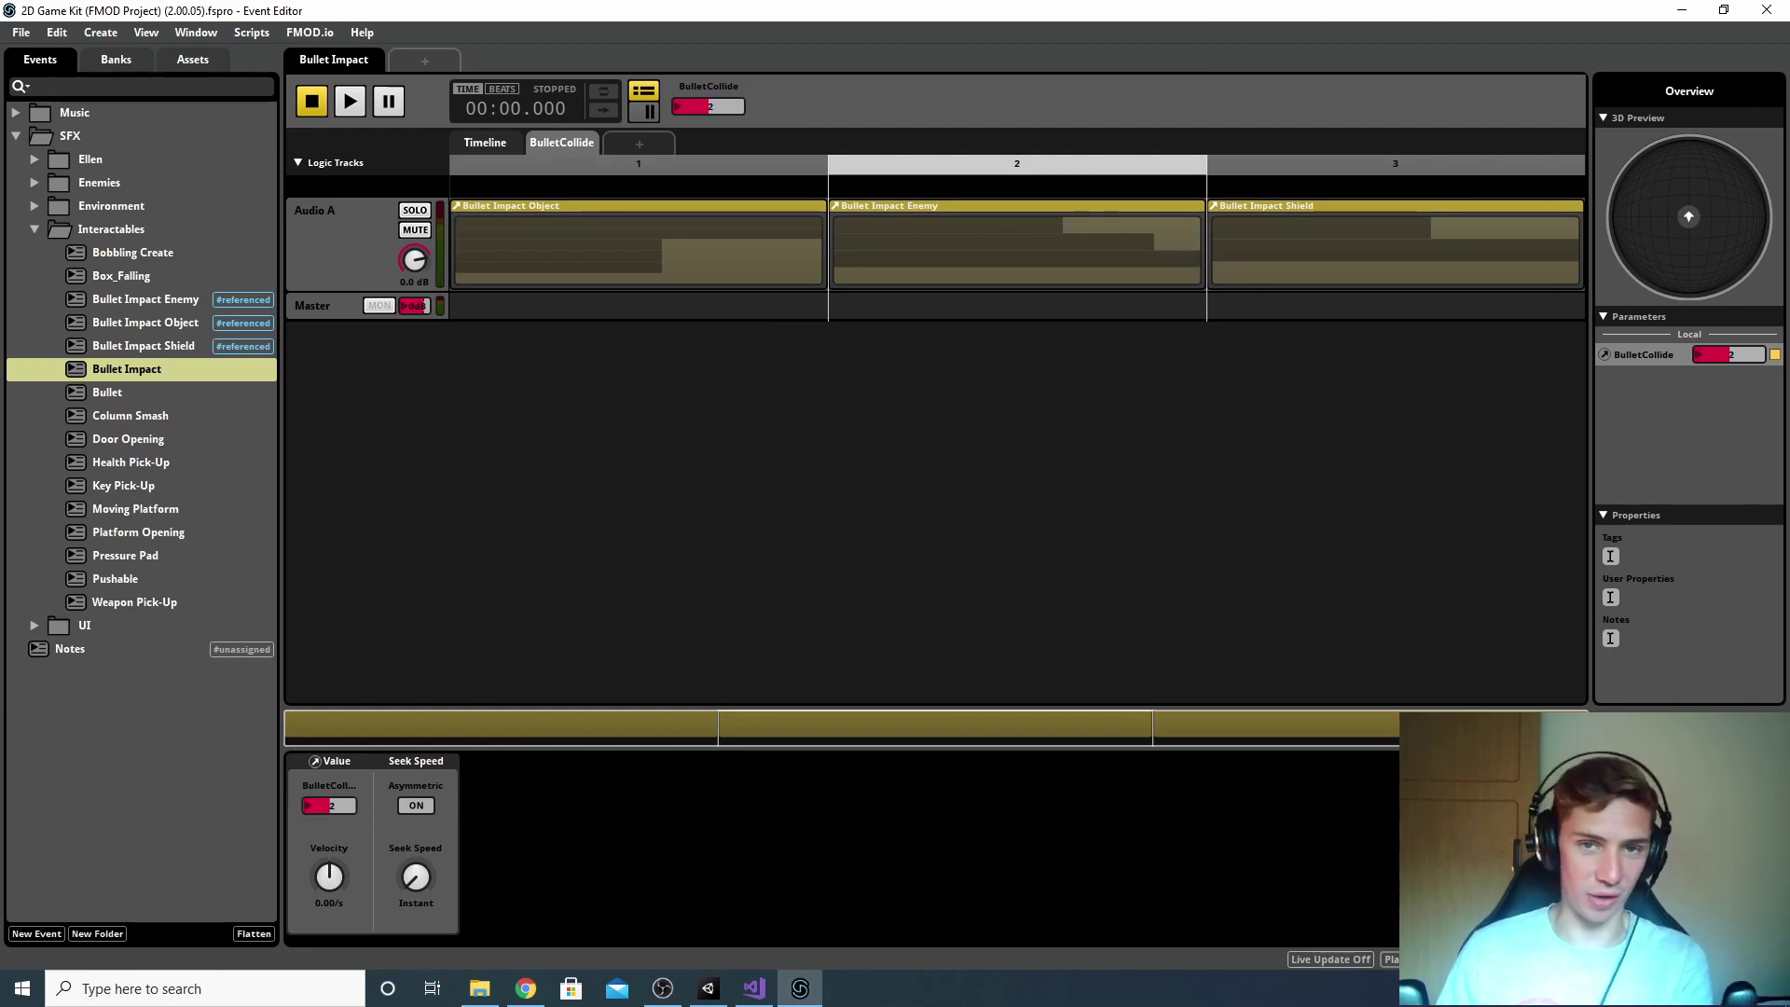
{"action": "key", "text": "alt+Tab"}
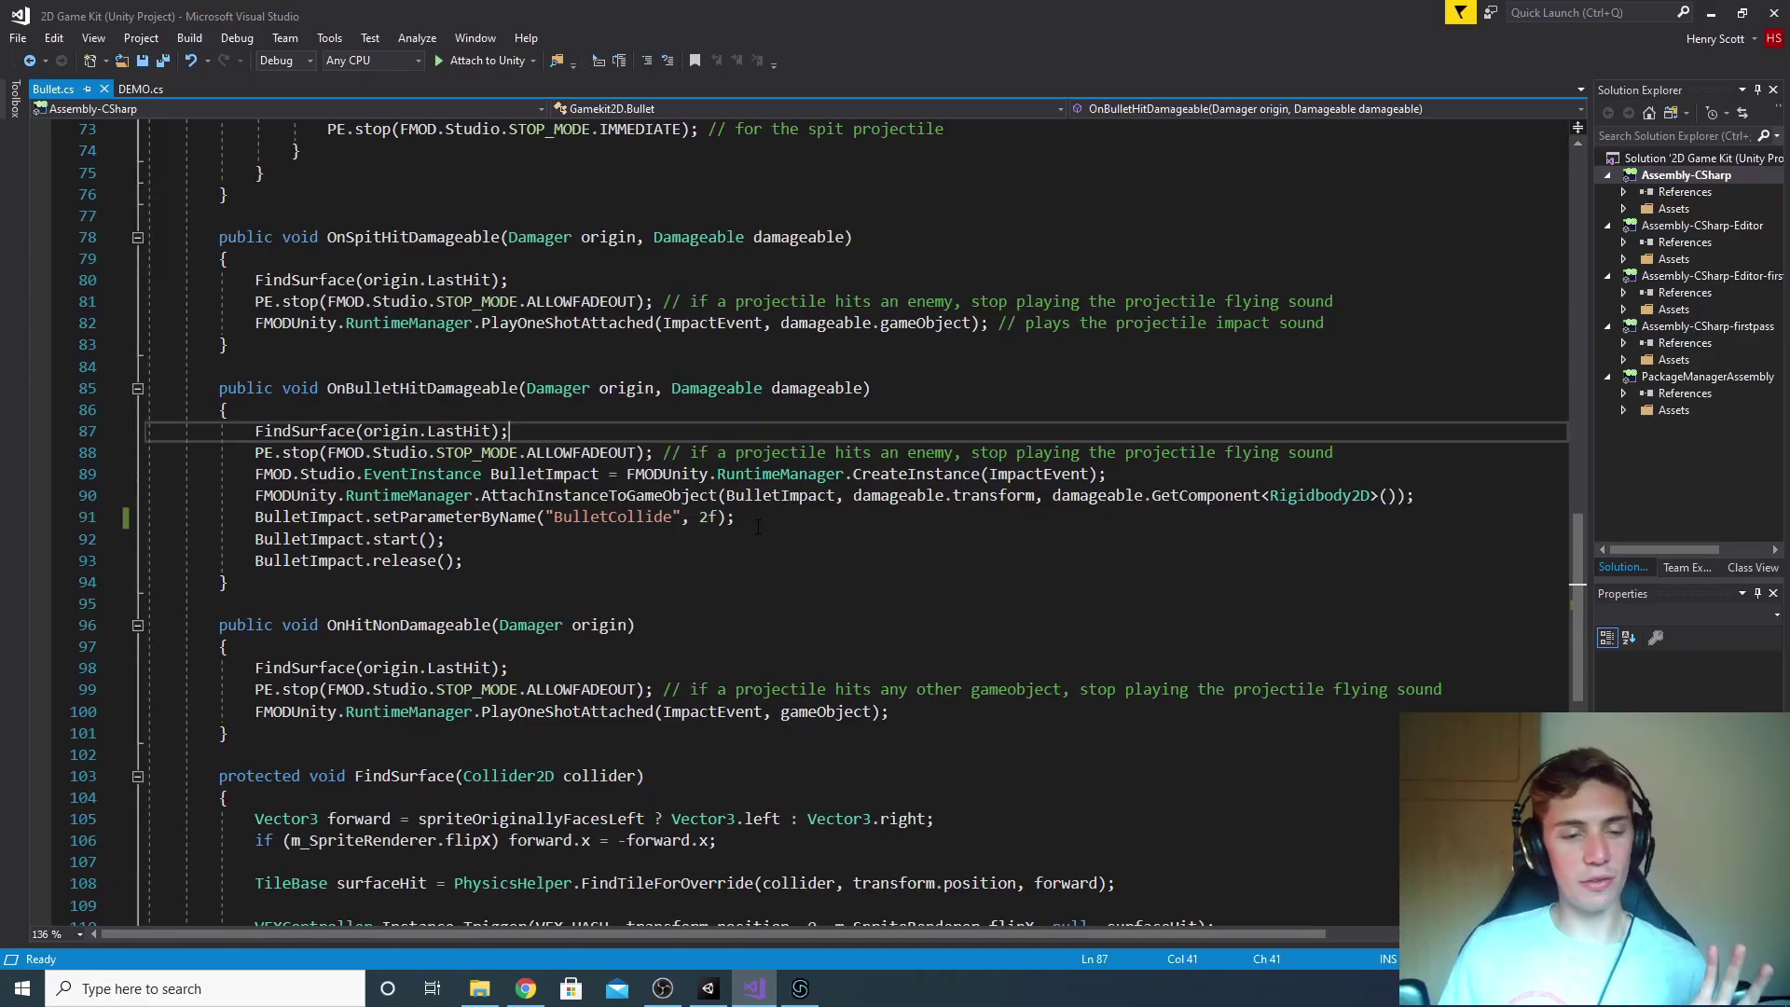
{"action": "left_click_drag", "start_coordinate": [327, 388], "coordinate": [520, 392]}
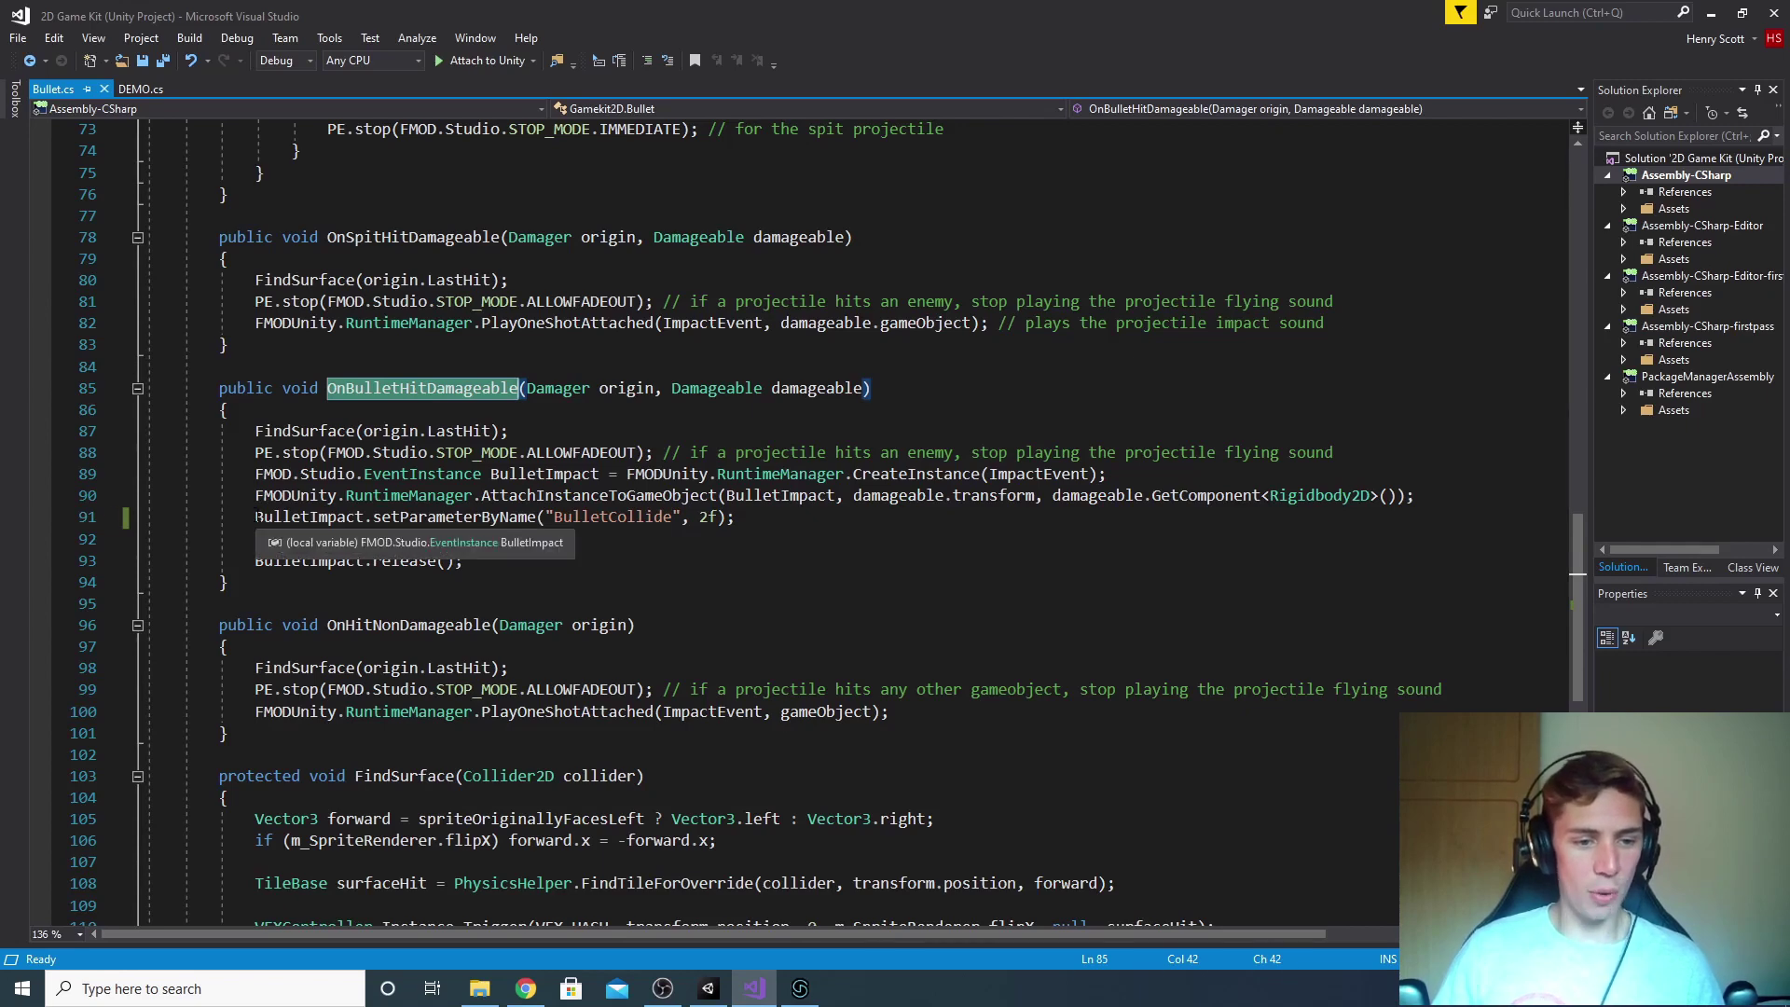
{"action": "double_click", "coordinate": [313, 519]}
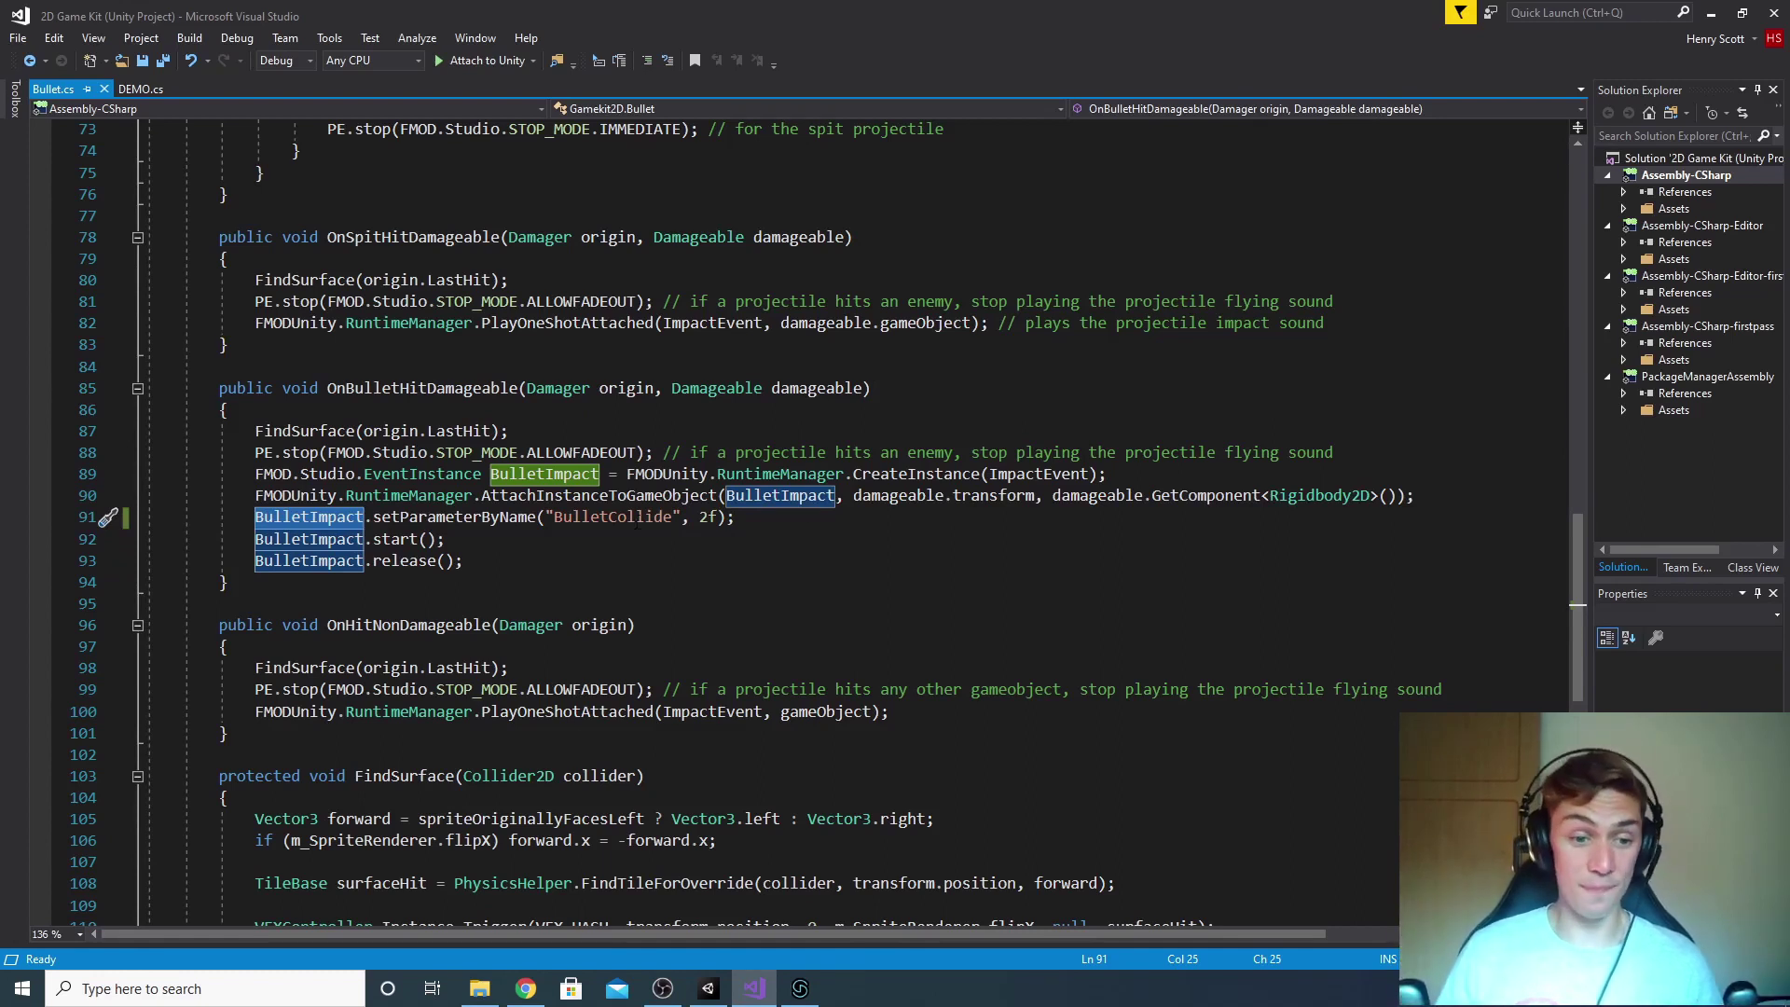
{"action": "double_click", "coordinate": [386, 518]}
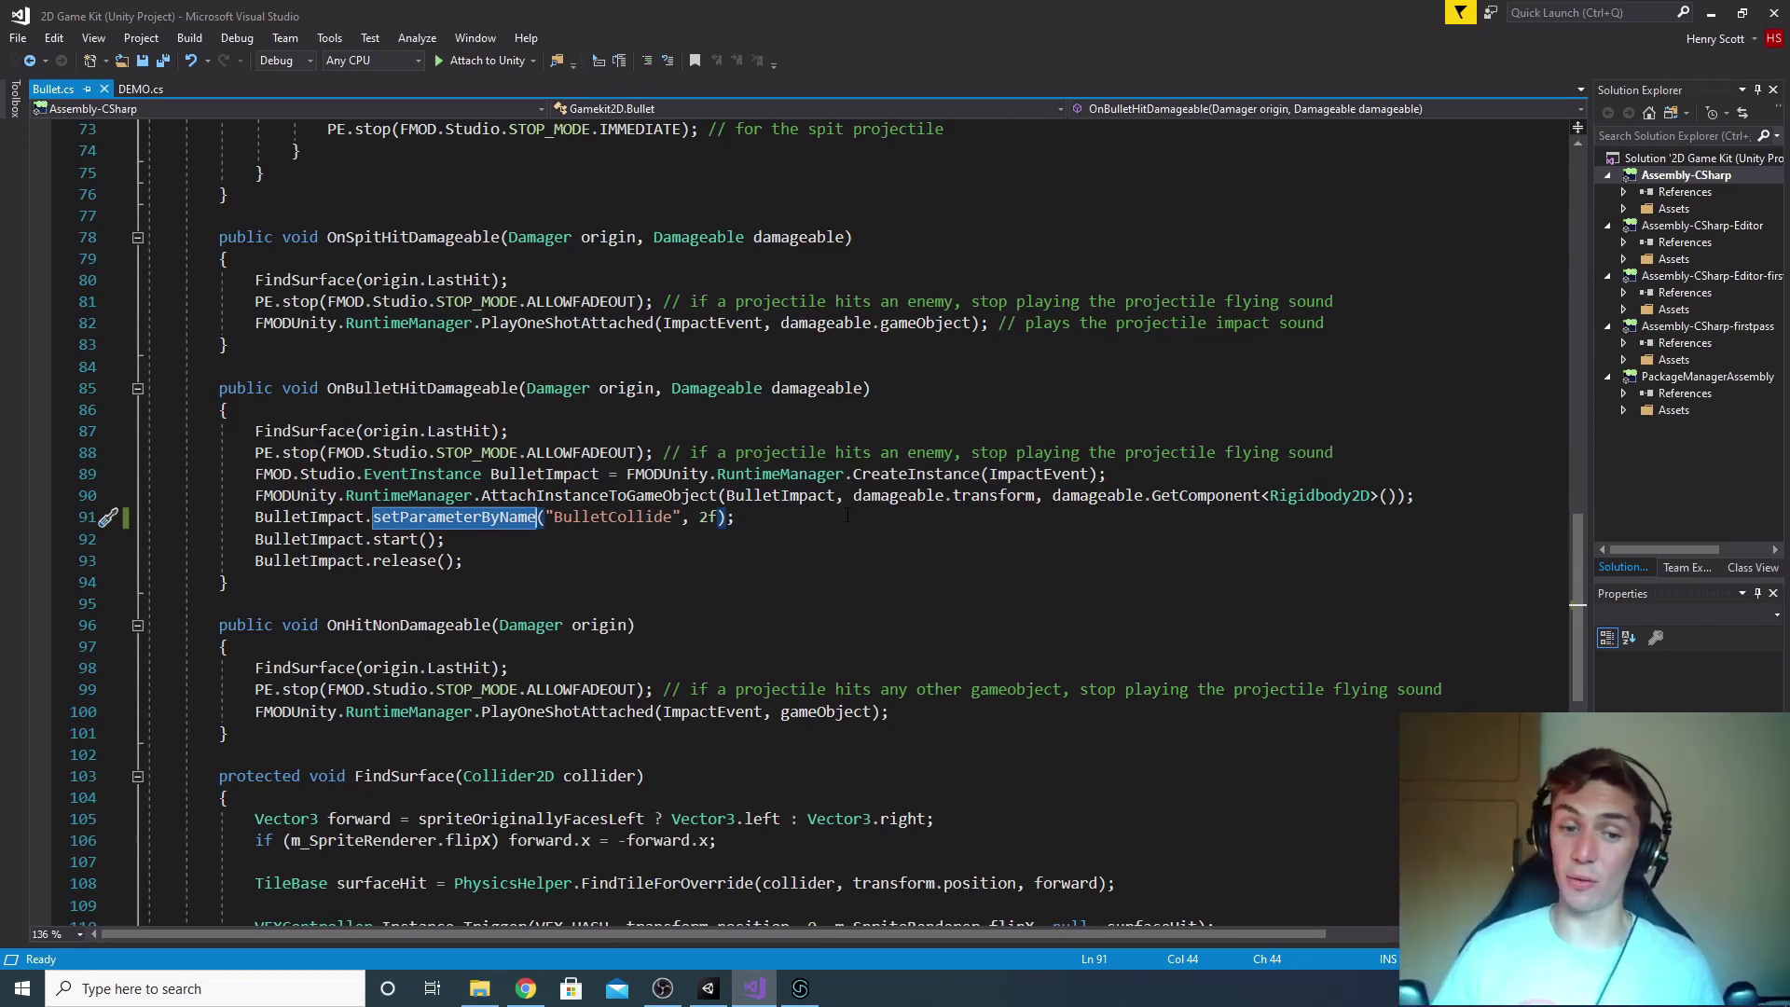
{"action": "left_click_drag", "start_coordinate": [682, 518], "coordinate": [546, 519]}
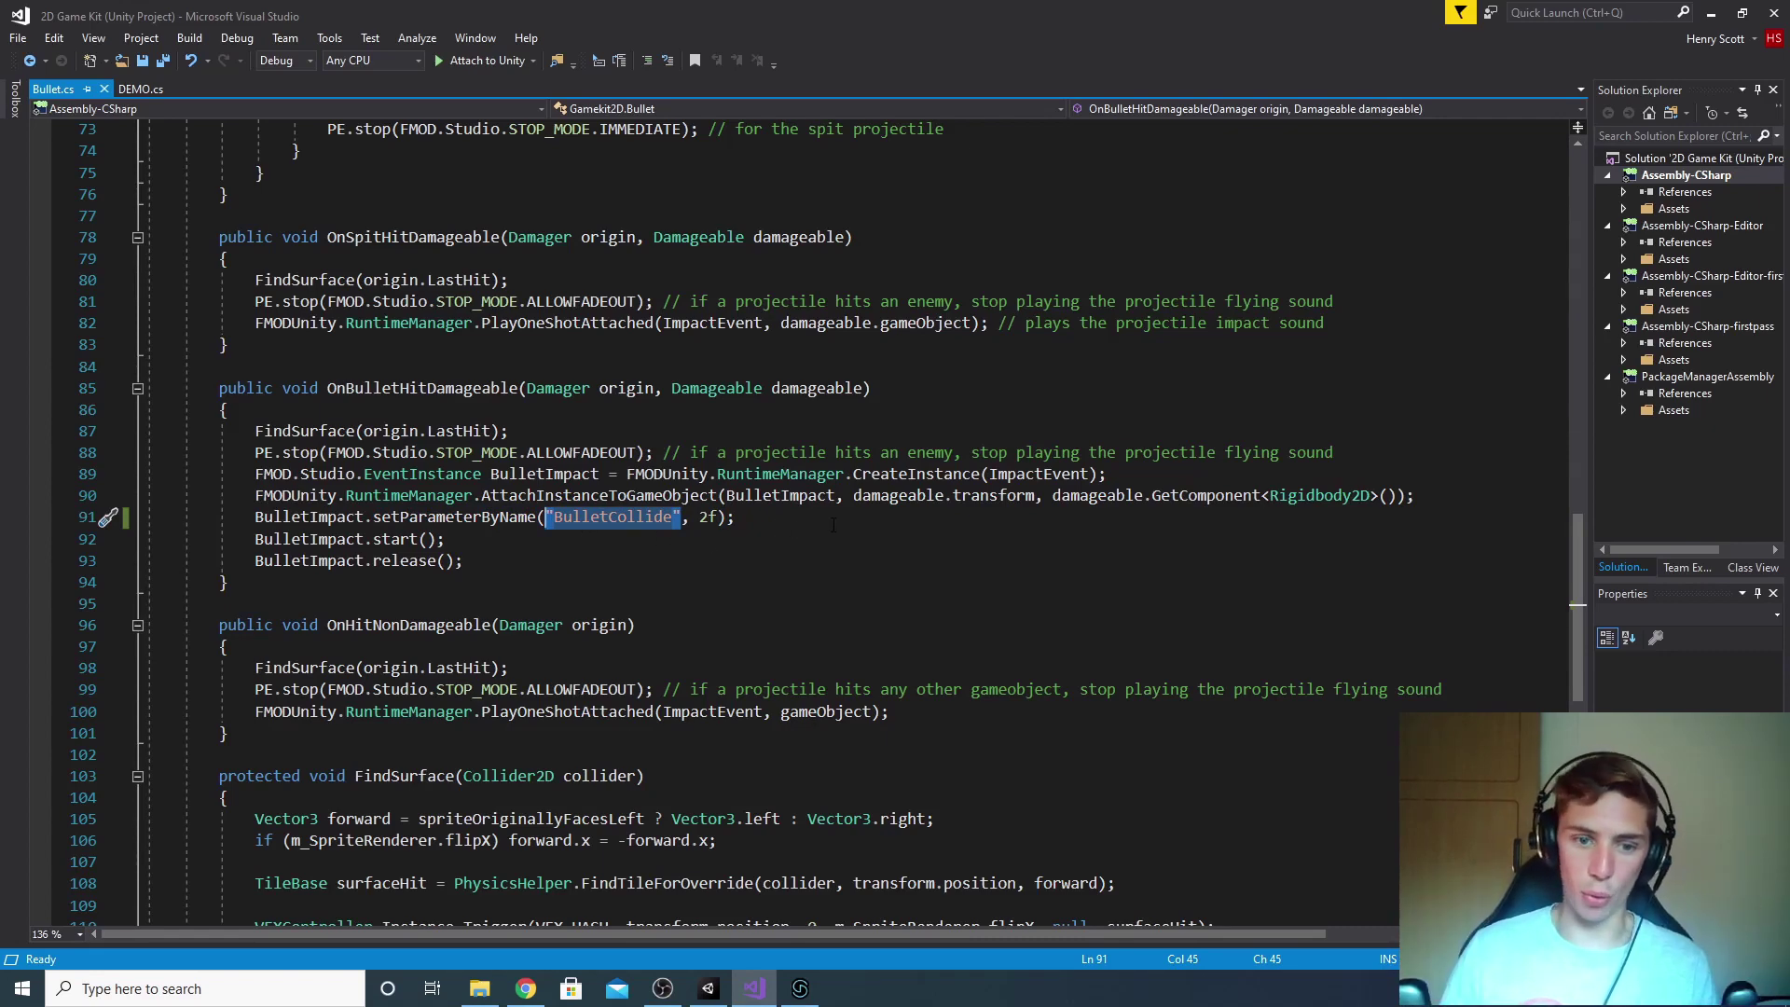
{"action": "left_click_drag", "start_coordinate": [728, 519], "coordinate": [701, 519]}
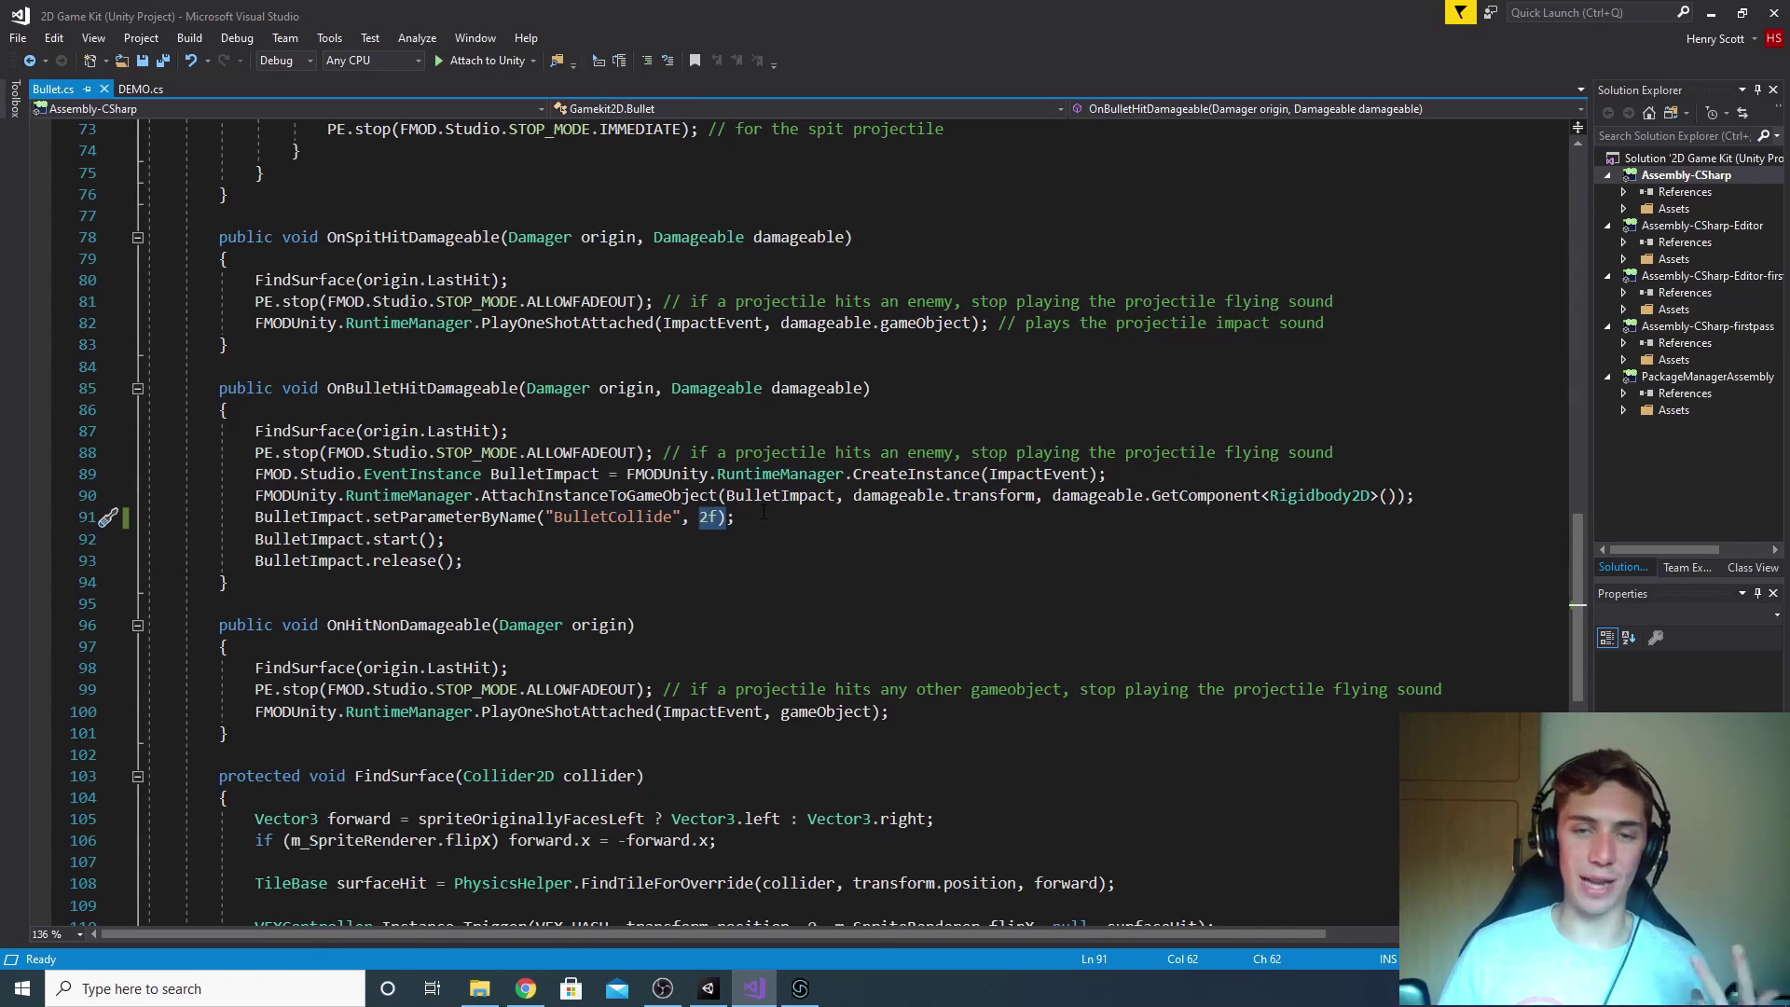
Step: Switch to FMOD Studio, preview Bullet Impact at BulletCollide value 1, and return to OnBulletHitDamageable in Visual Studio
{"action": "left_click", "coordinate": [800, 989]}
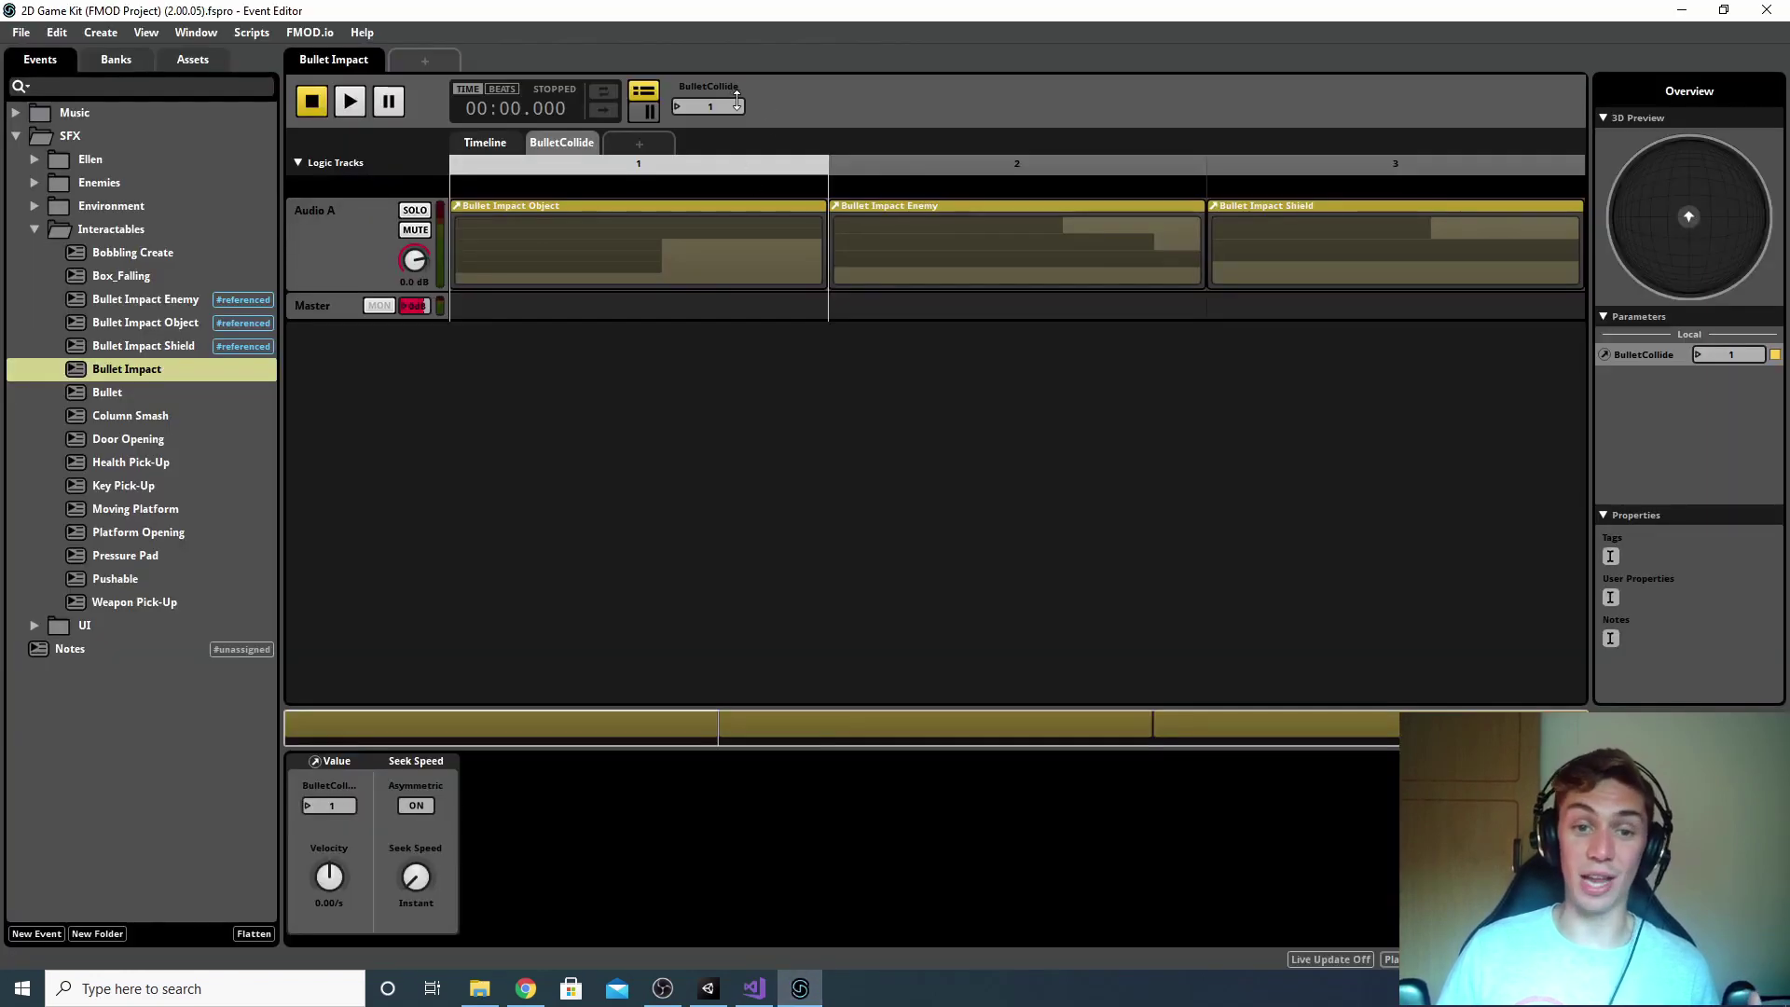
{"action": "left_click_drag", "start_coordinate": [736, 101], "coordinate": [737, 89]}
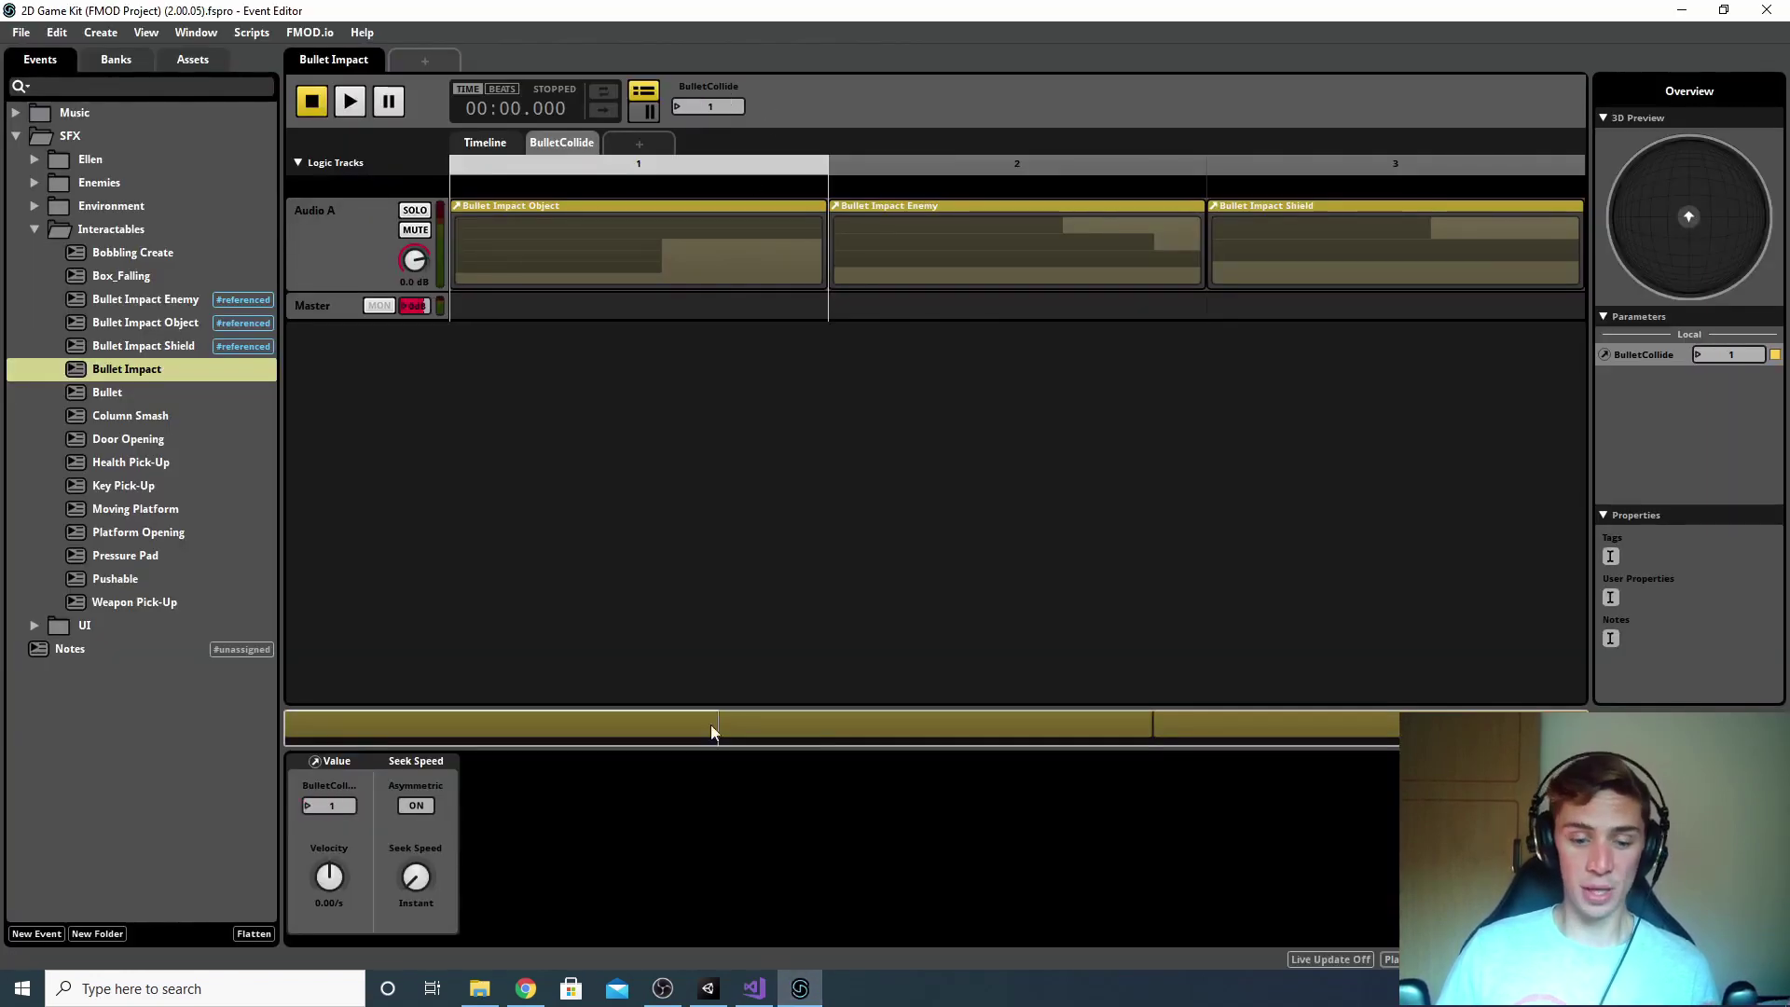
{"action": "left_click", "coordinate": [755, 988]}
{"action": "left_click", "coordinate": [763, 522]}
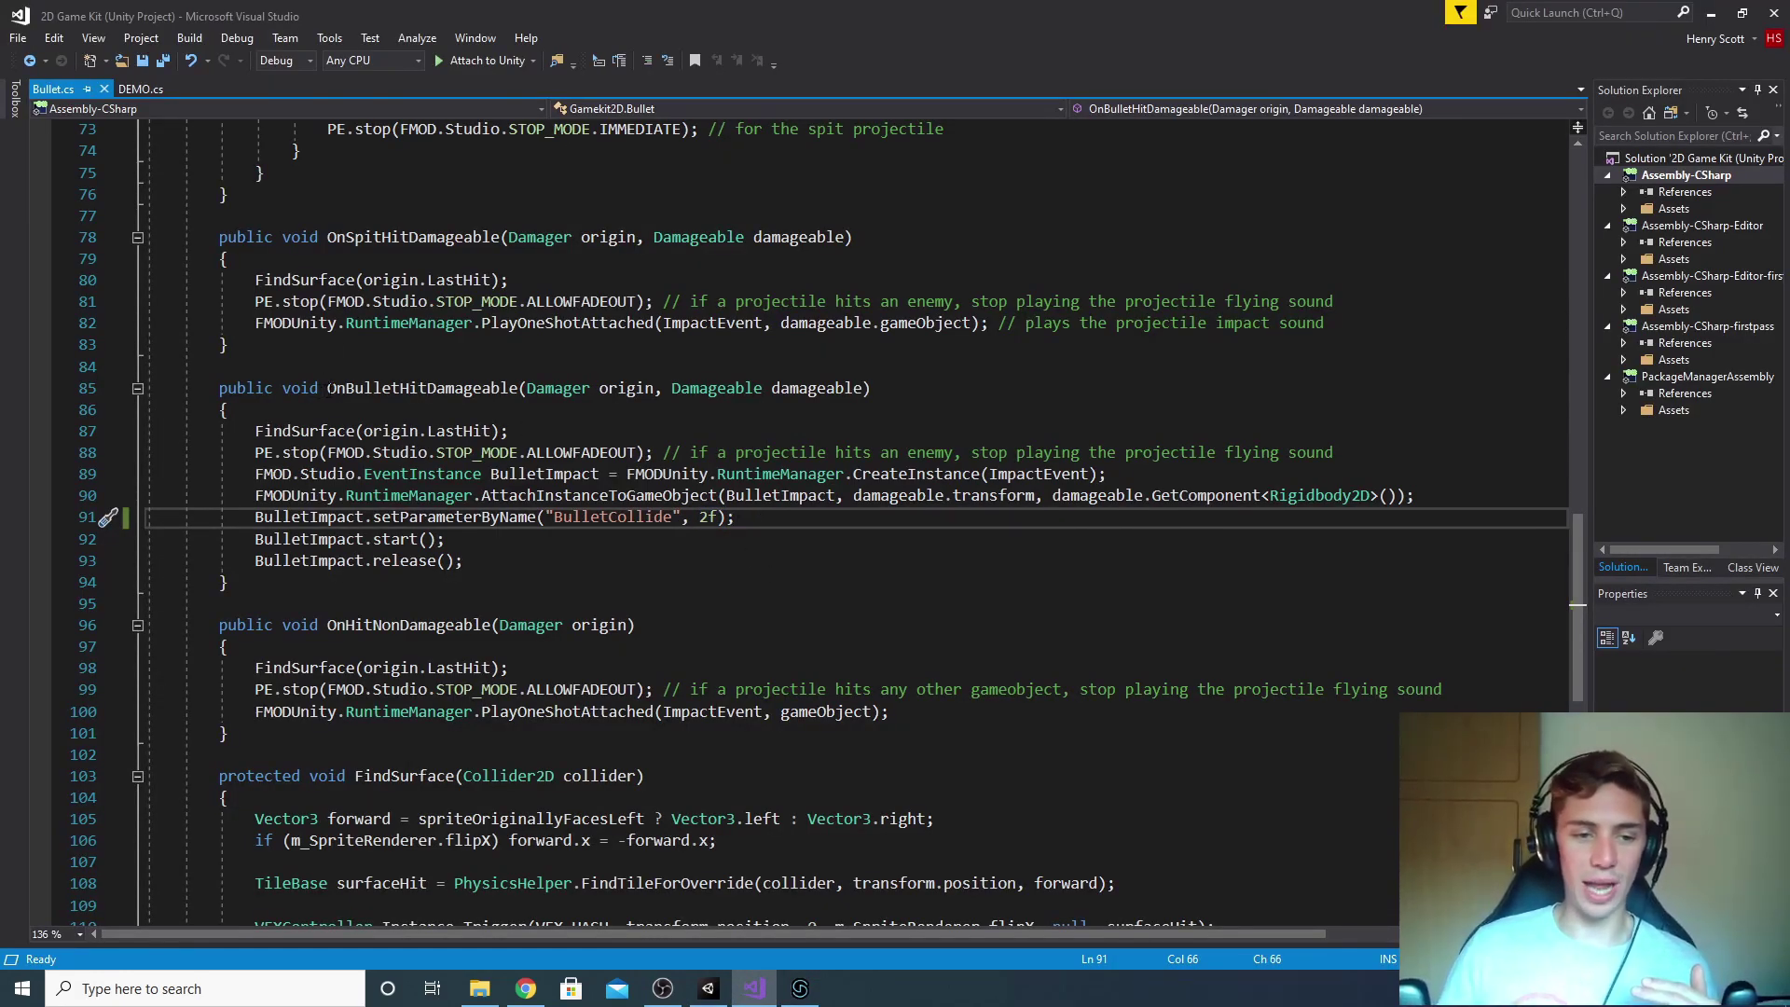
{"action": "left_click", "coordinate": [518, 388]}
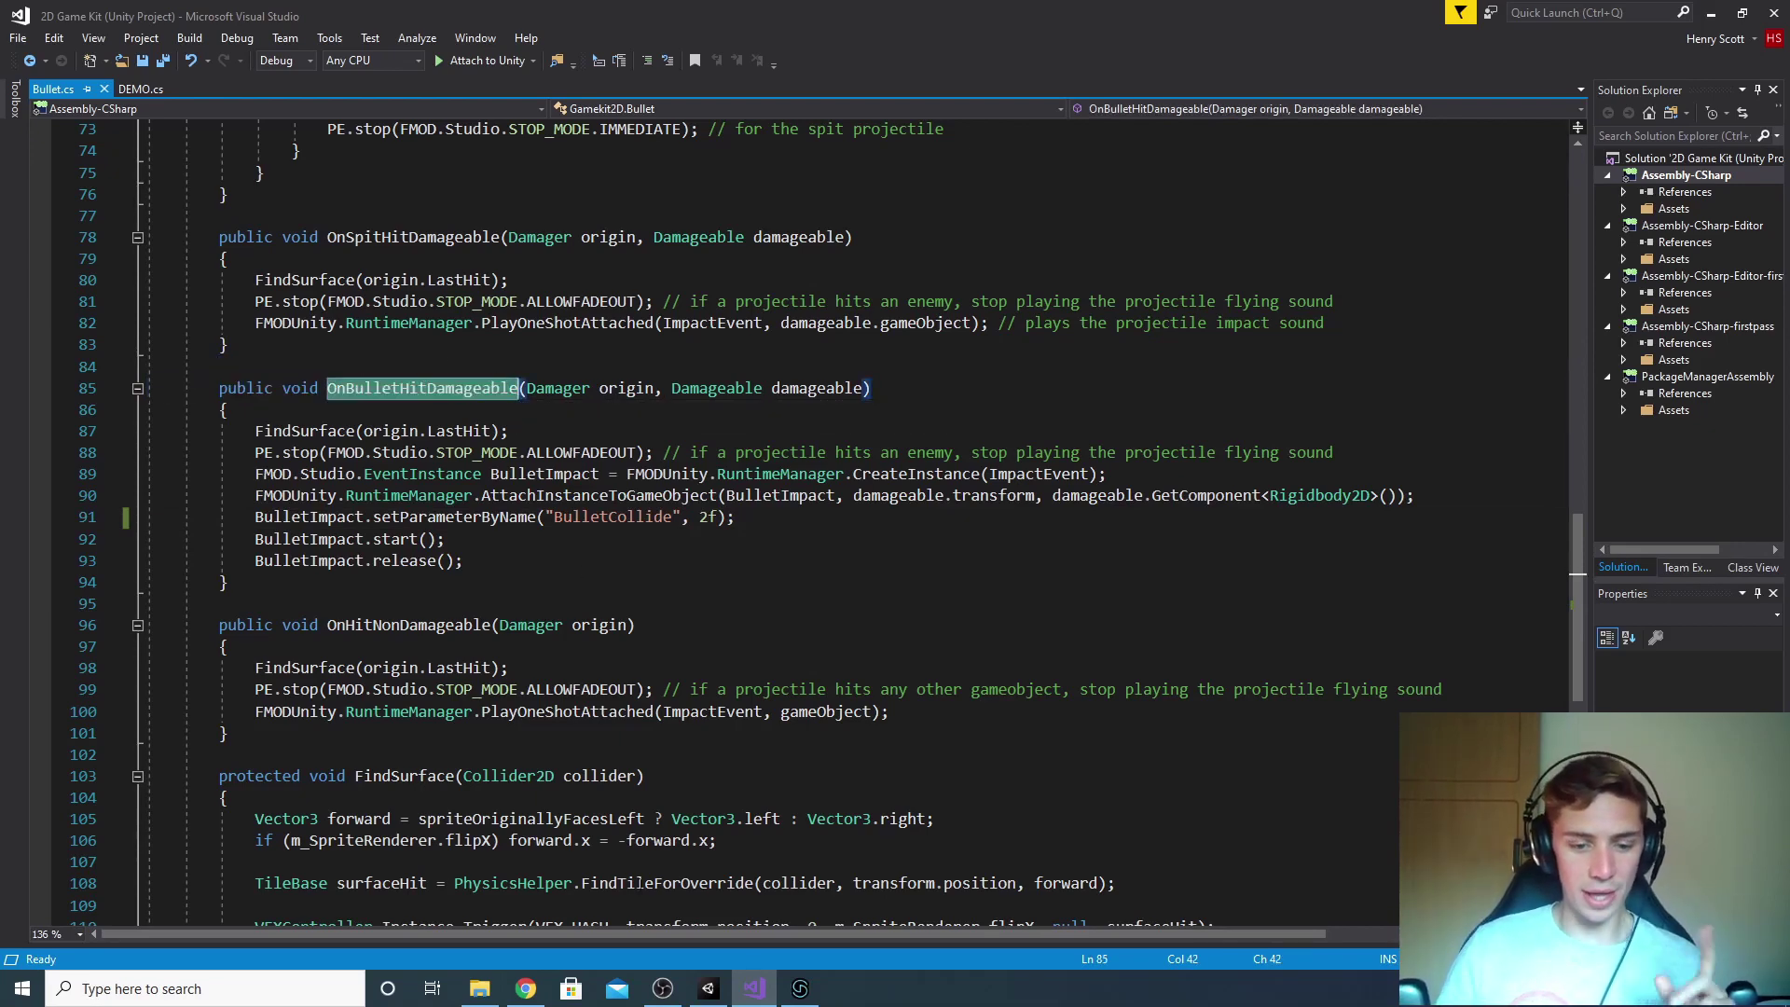
Step: Switch to Unity, collapse GunnerShield's other components, and compare its Damageable script with the one on DamageZone
{"action": "left_click", "coordinate": [708, 989]}
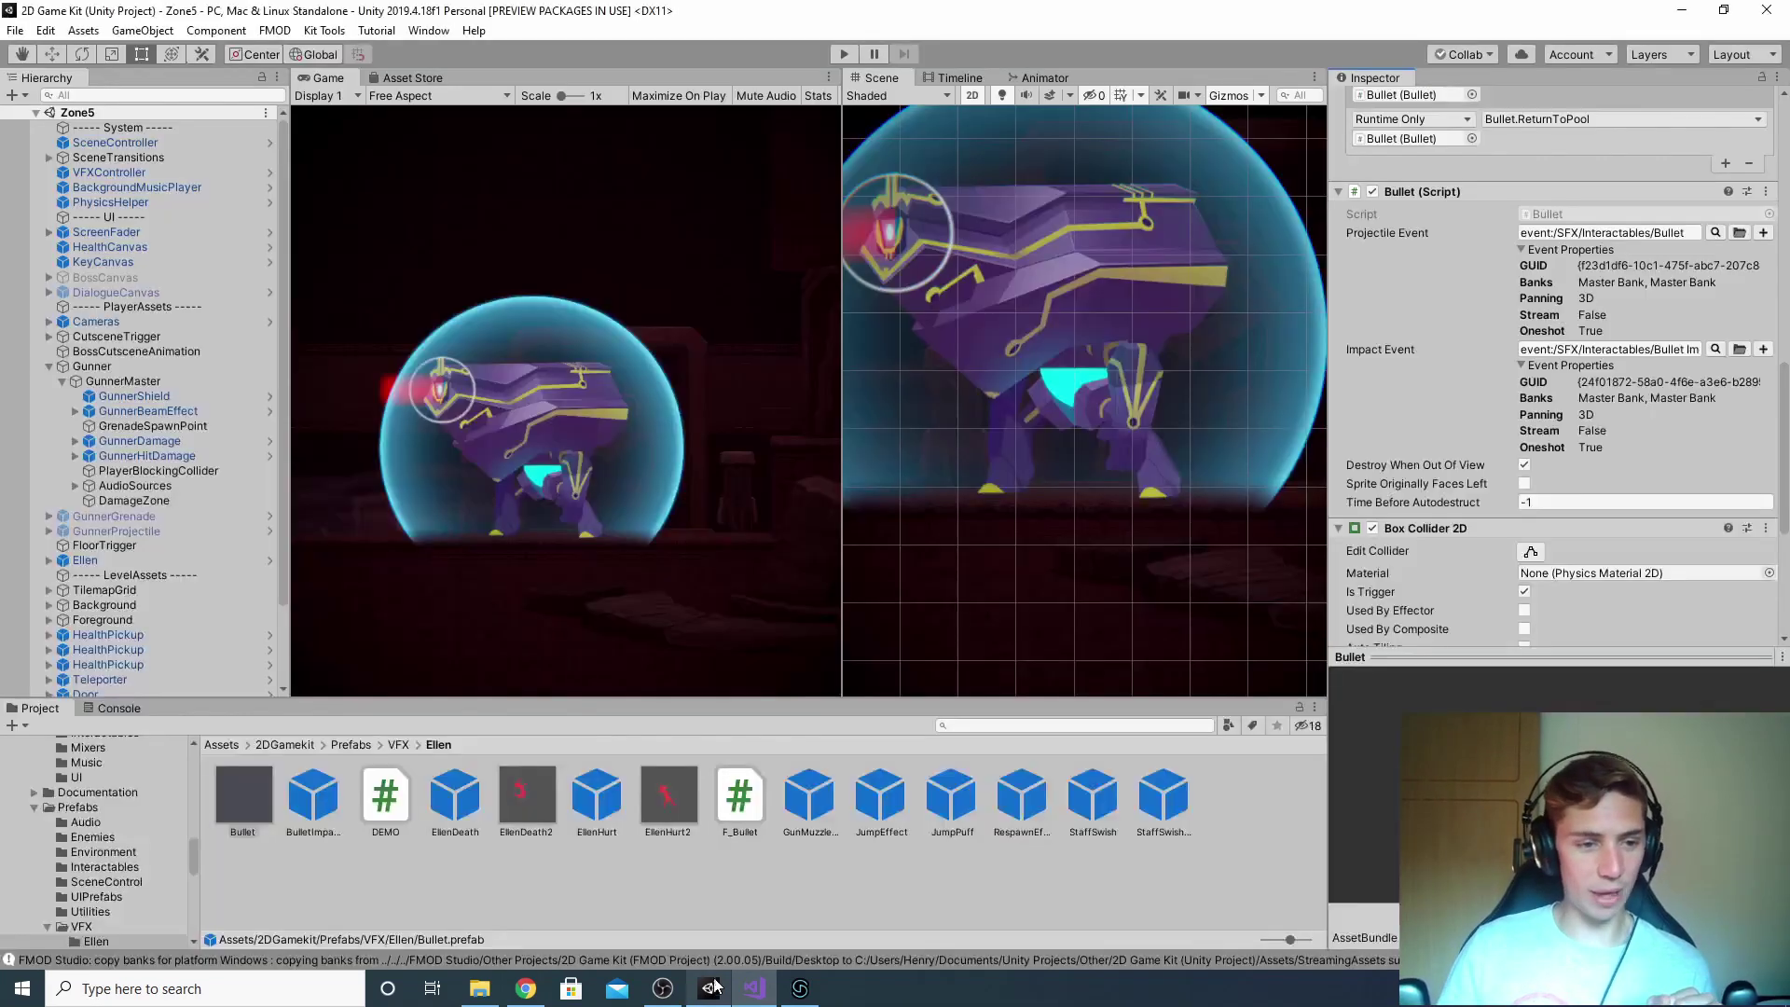
{"action": "left_click", "coordinate": [190, 396]}
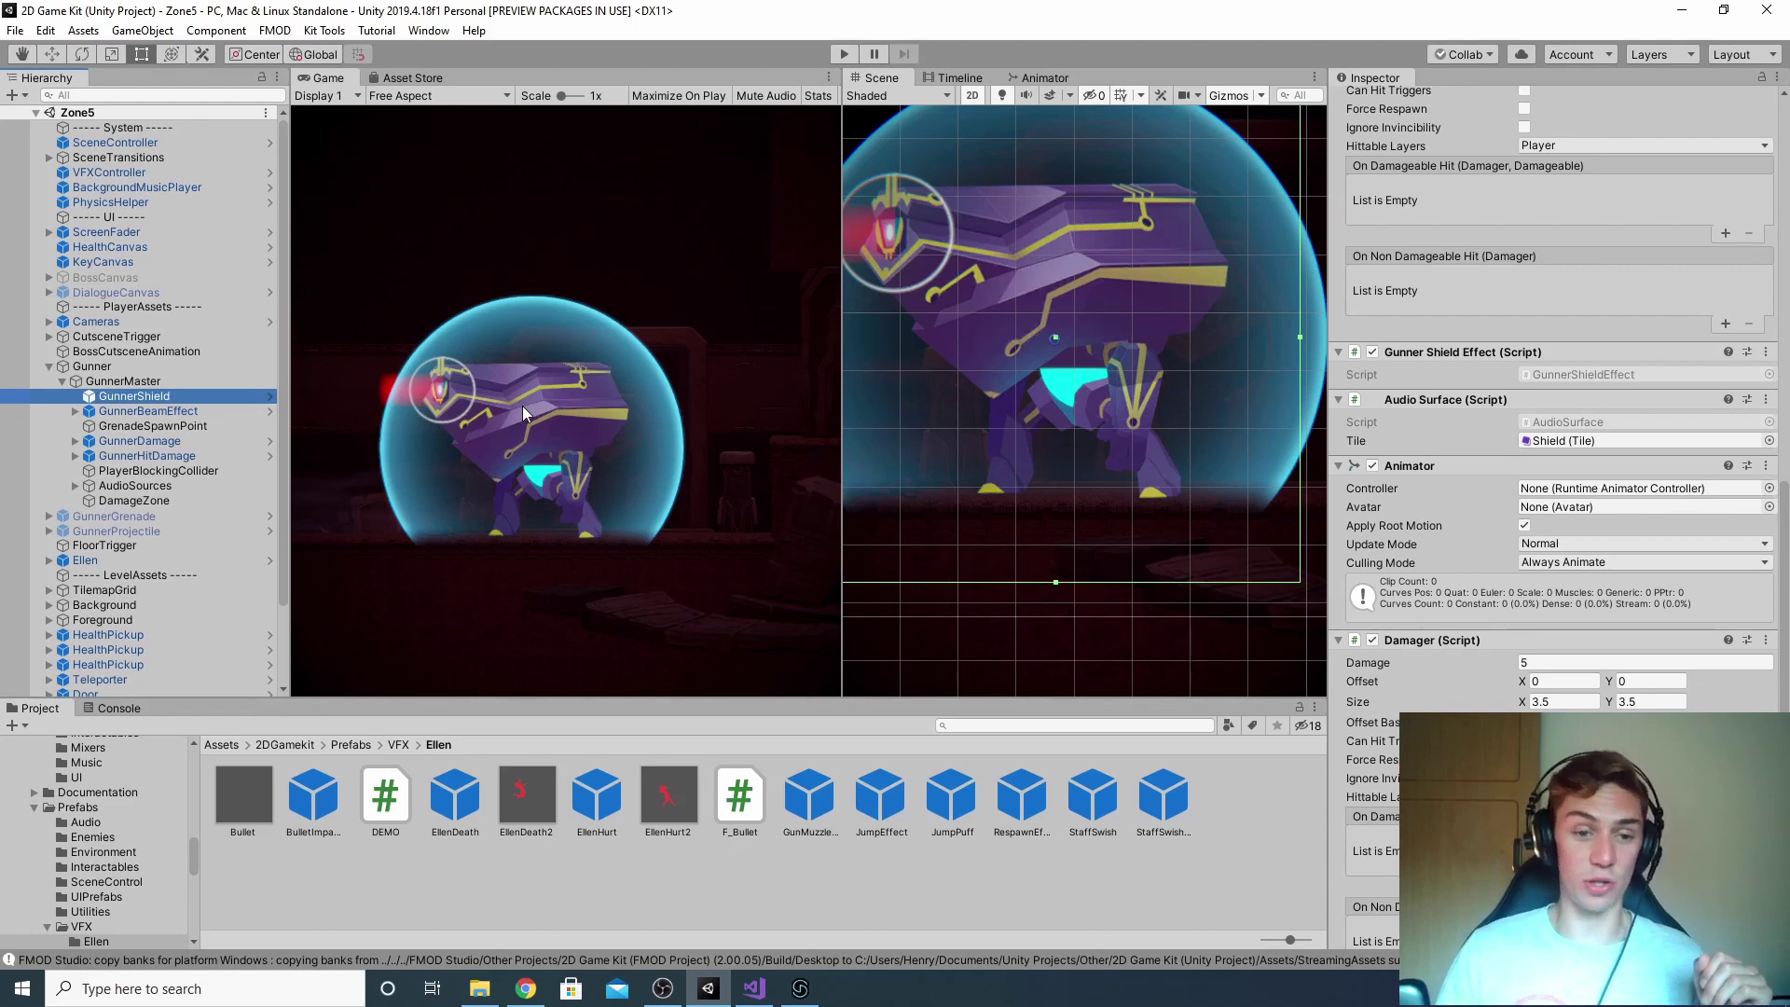
{"action": "scroll", "coordinate": [1567, 424], "scroll_direction": "up", "scroll_amount": 4}
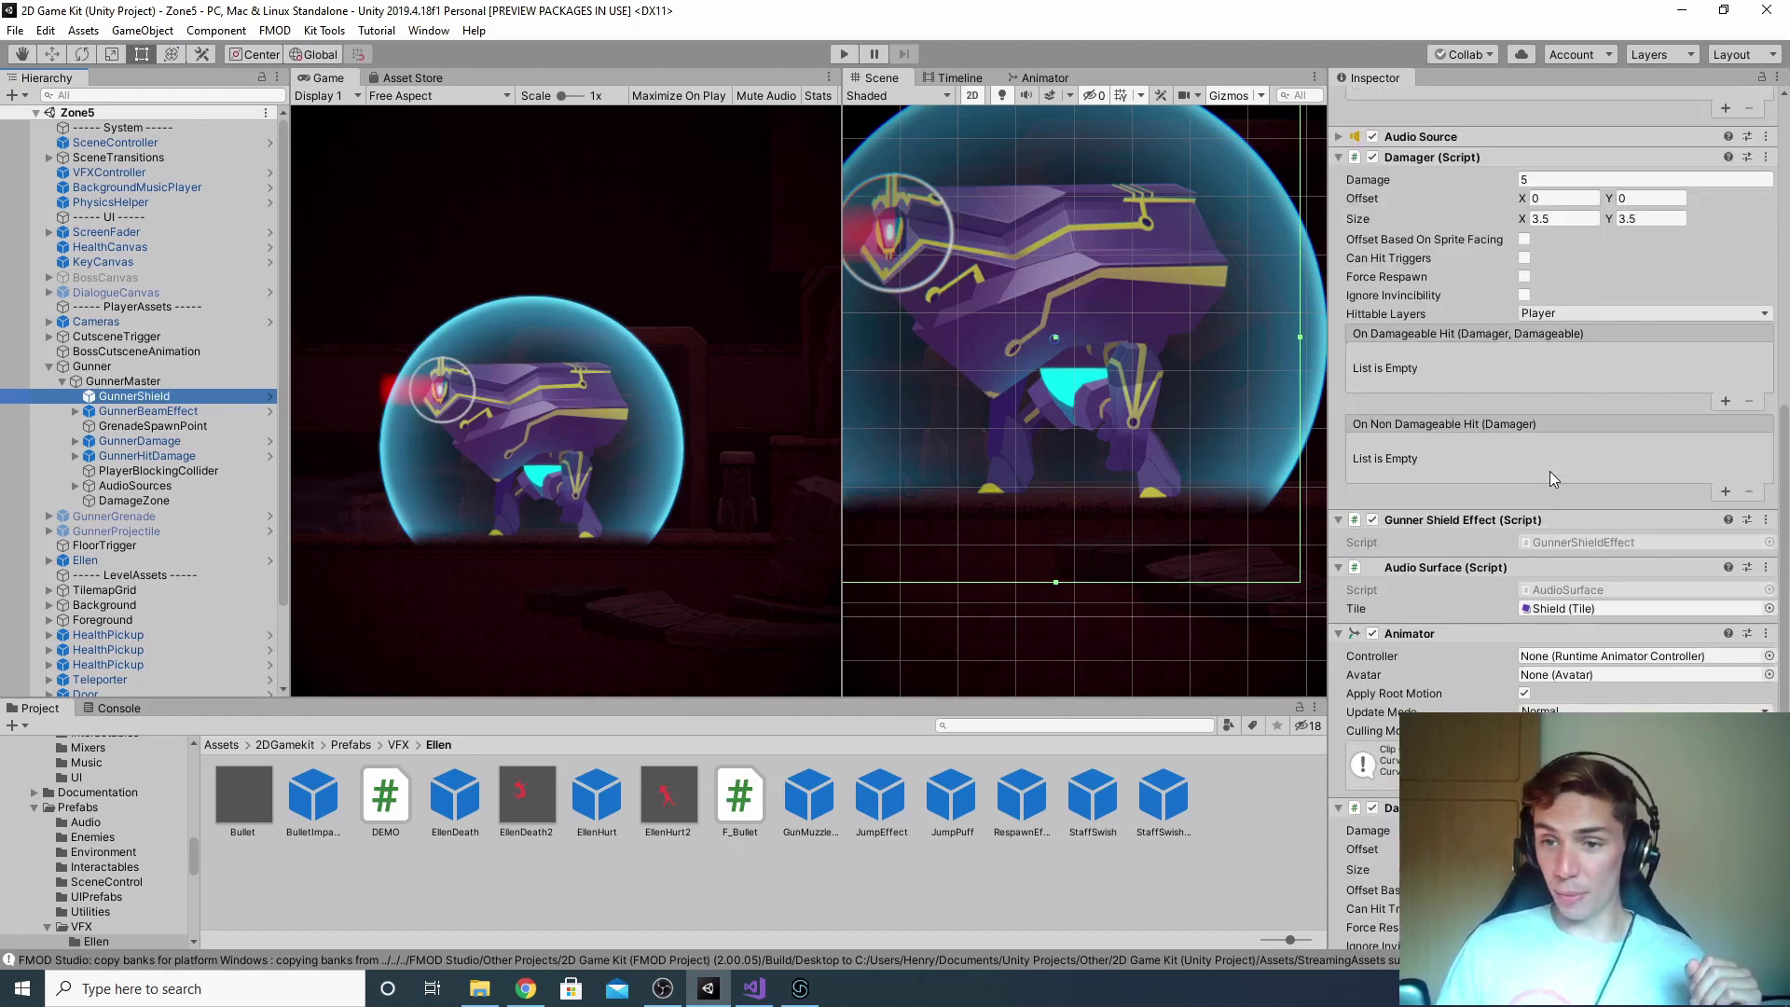
{"action": "scroll", "coordinate": [1477, 352], "scroll_direction": "up", "scroll_amount": 5}
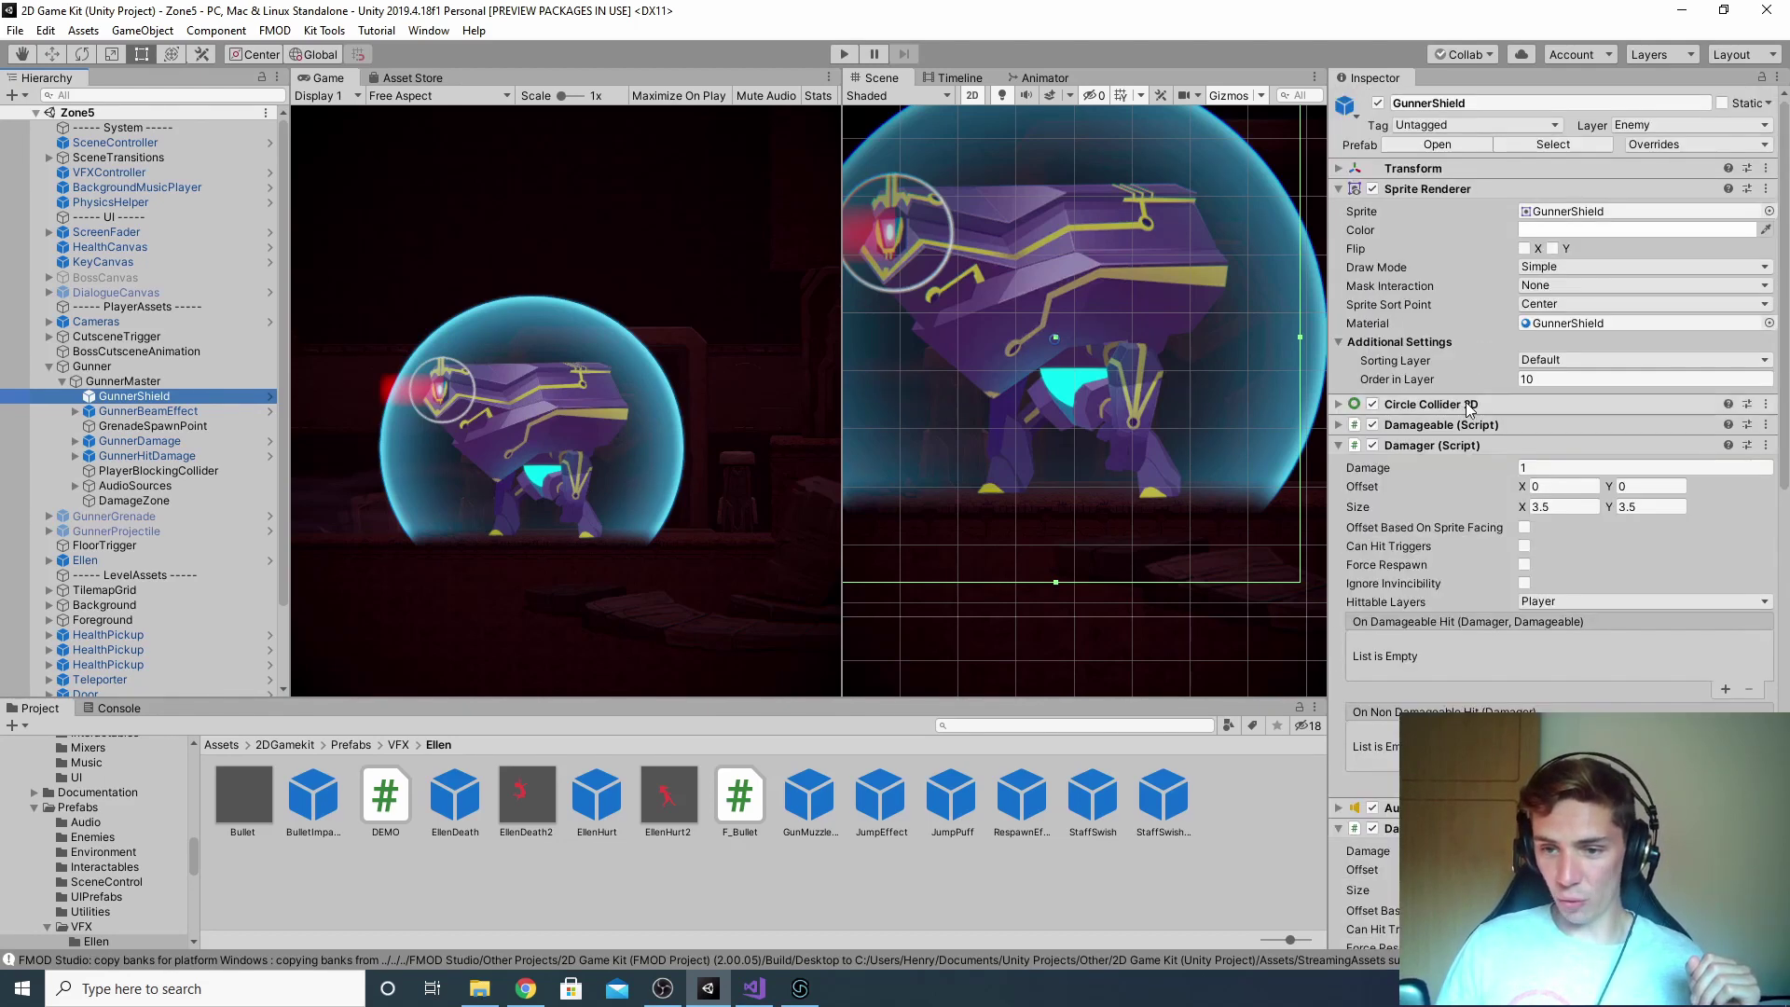
{"action": "scroll", "coordinate": [1417, 326], "scroll_direction": "down", "scroll_amount": 1}
{"action": "left_click", "coordinate": [1339, 279]}
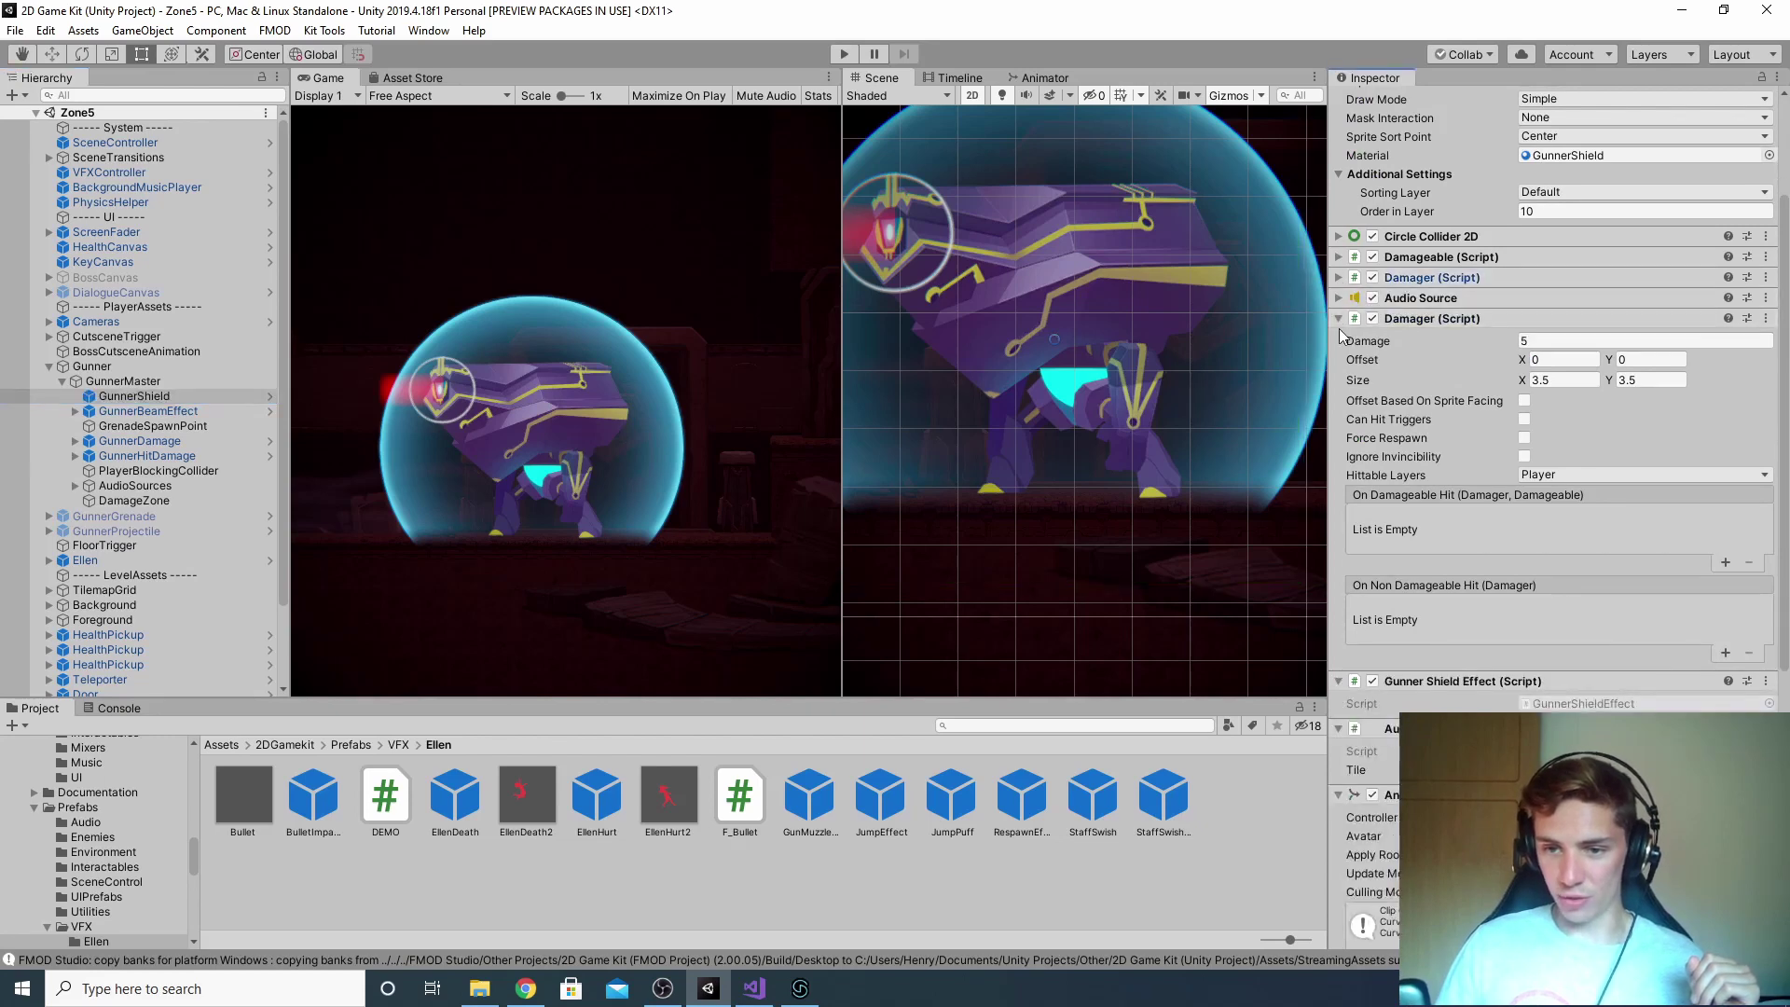
{"action": "left_click", "coordinate": [1336, 320]}
{"action": "left_click", "coordinate": [1339, 342]}
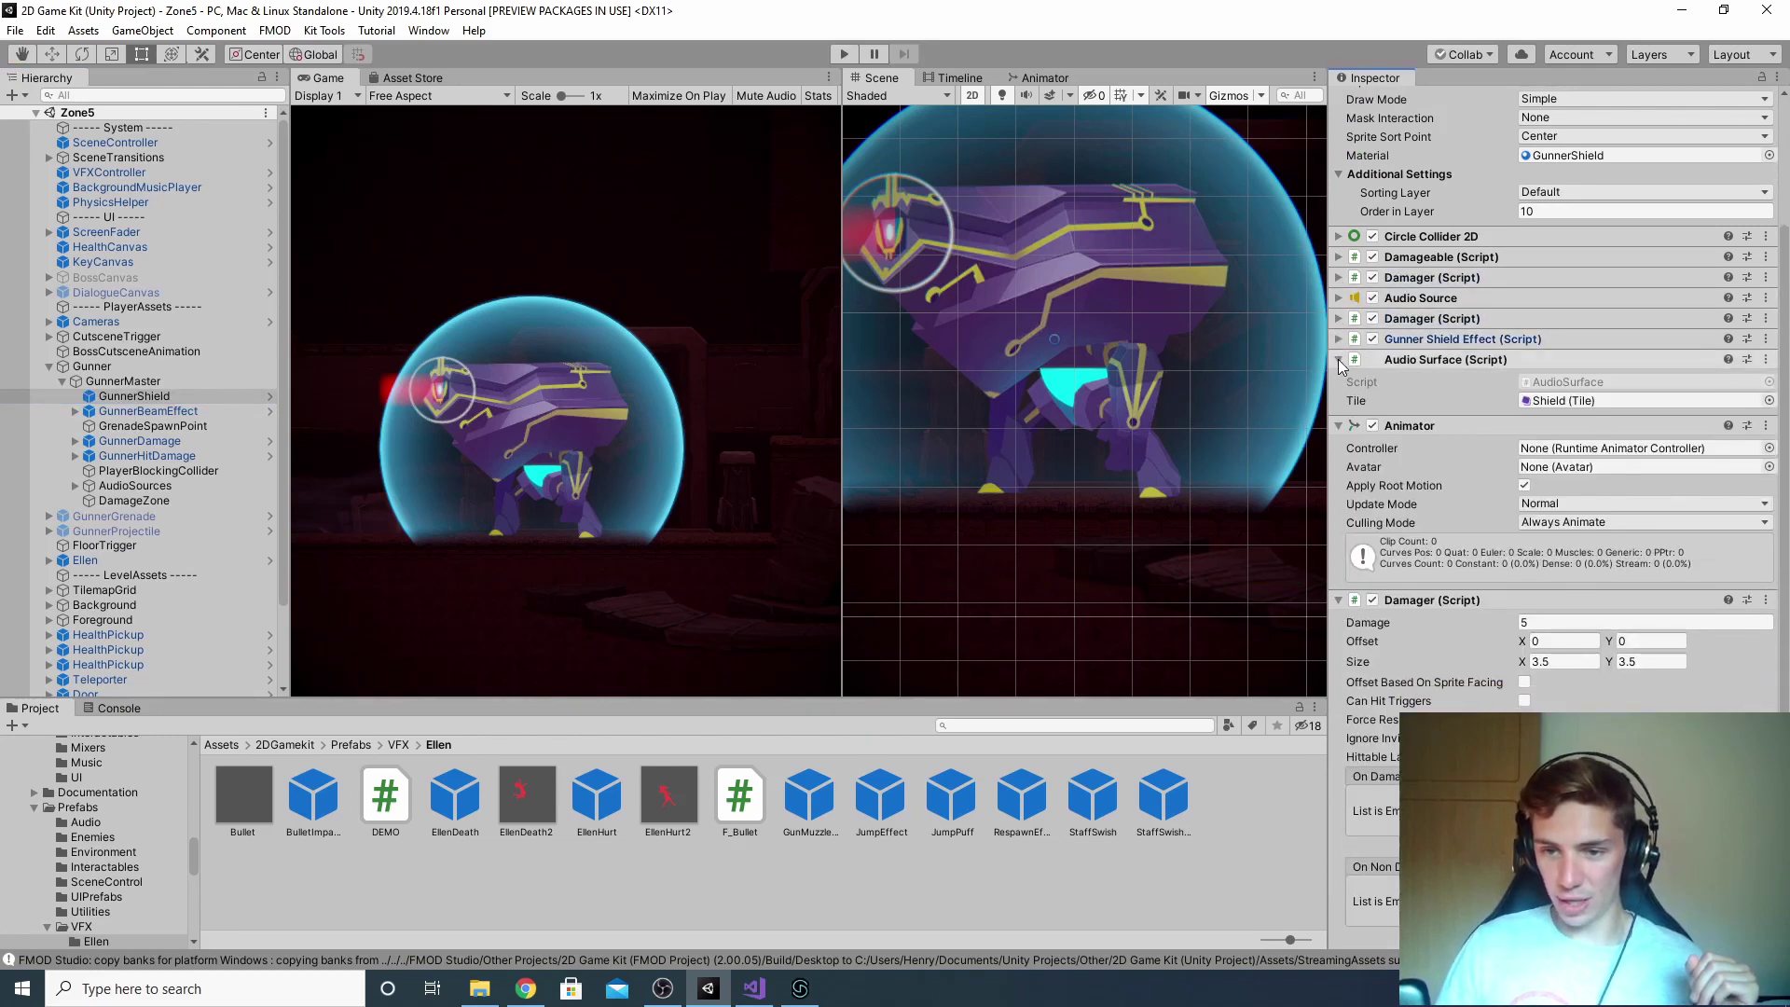
{"action": "left_click", "coordinate": [1339, 360]}
{"action": "left_click", "coordinate": [1339, 380]}
{"action": "left_click", "coordinate": [1468, 257]}
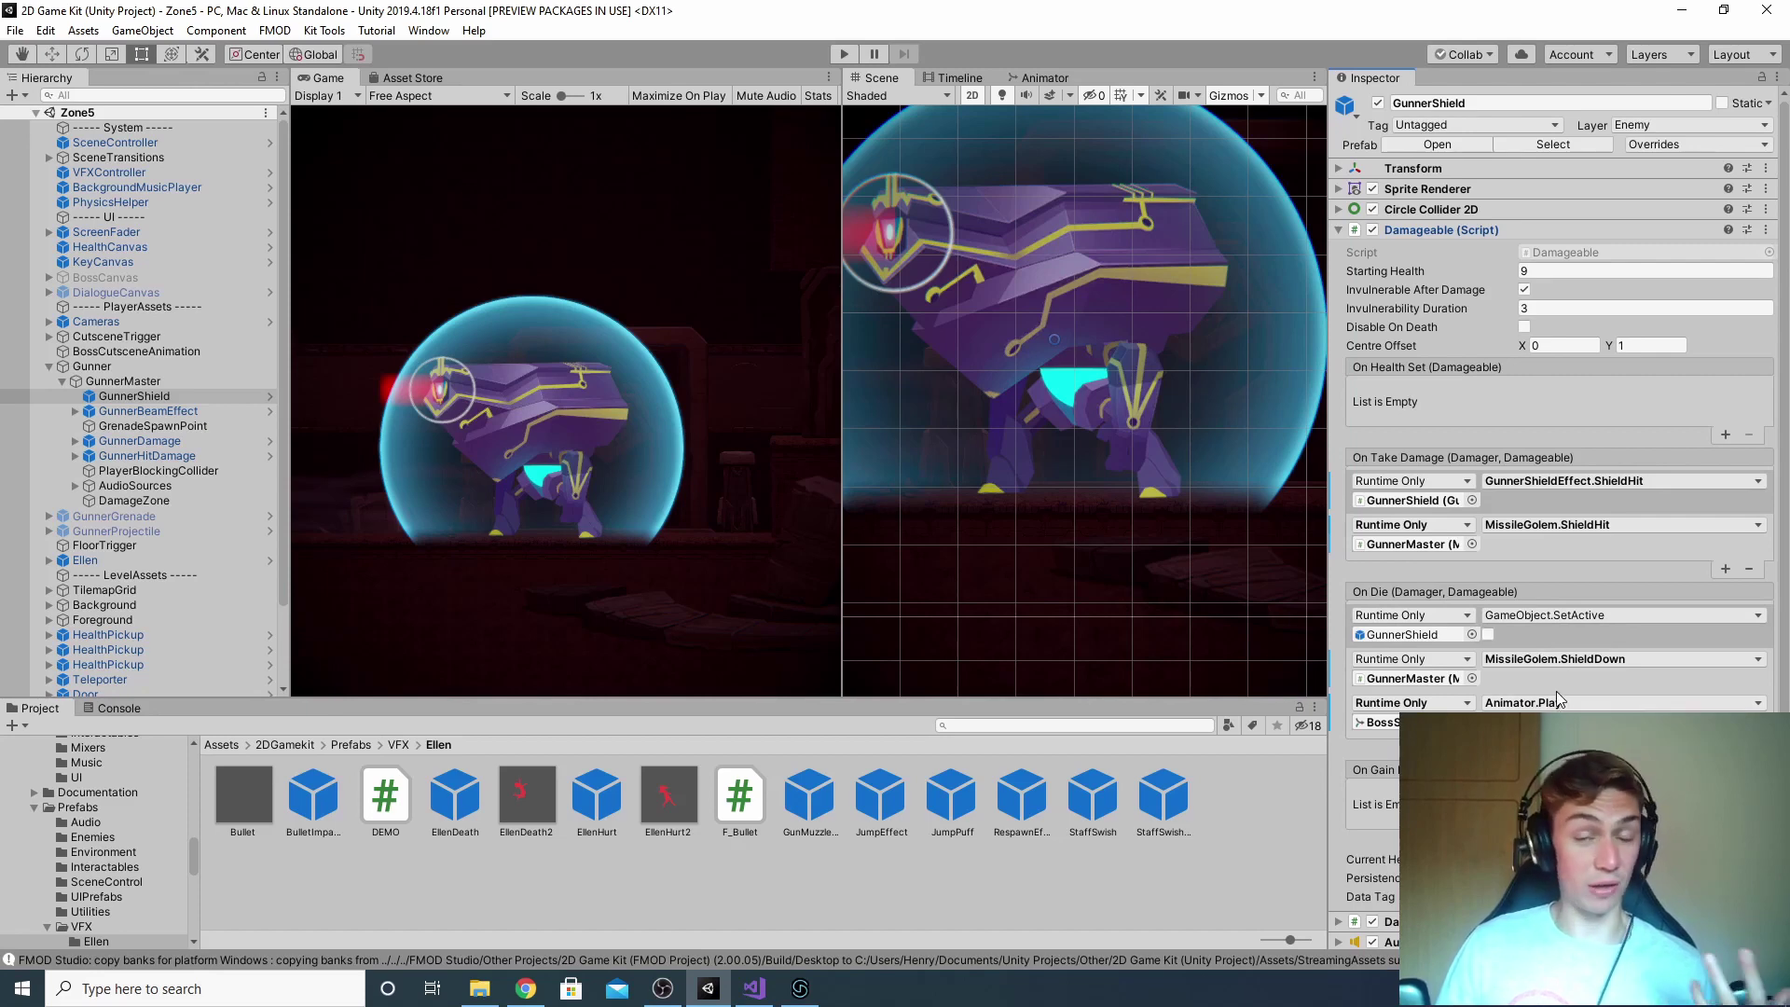
{"action": "left_click", "coordinate": [203, 500]}
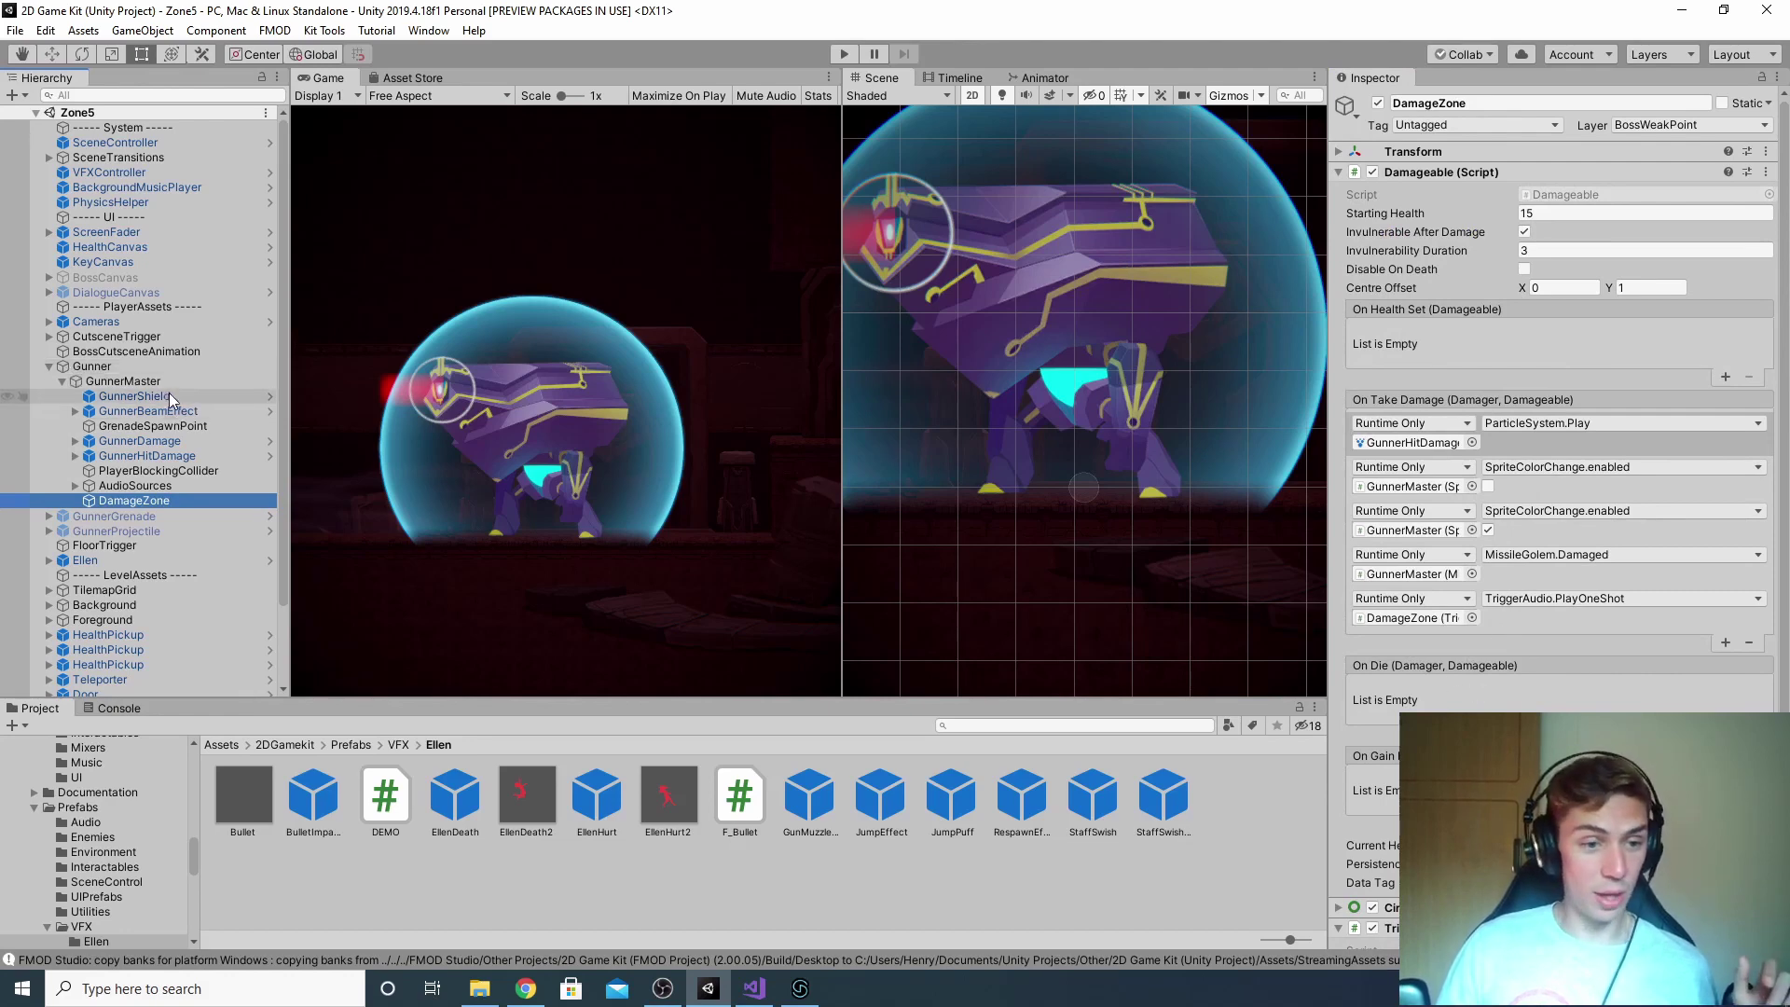
{"action": "left_click", "coordinate": [134, 395]}
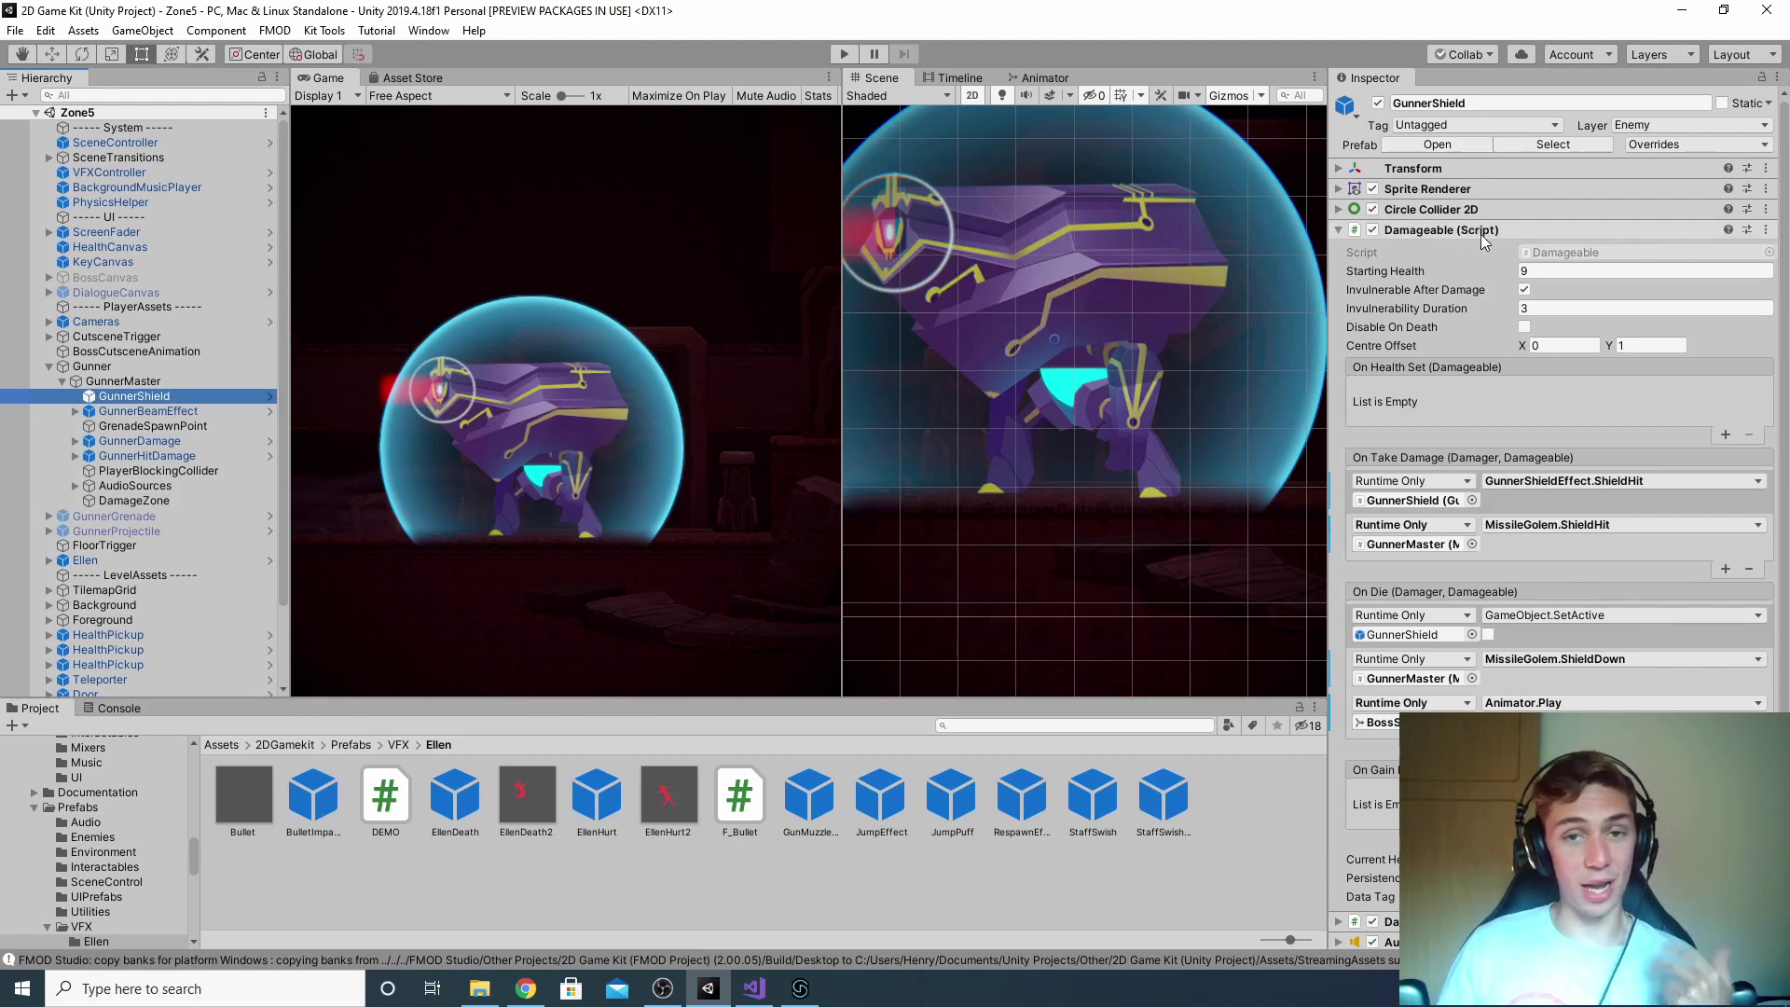
Step: Switch to FMOD Studio, set Bullet Impact's BulletCollide preview value to 2, and open the Bullet Impact Enemy event
{"action": "left_click", "coordinate": [755, 990]}
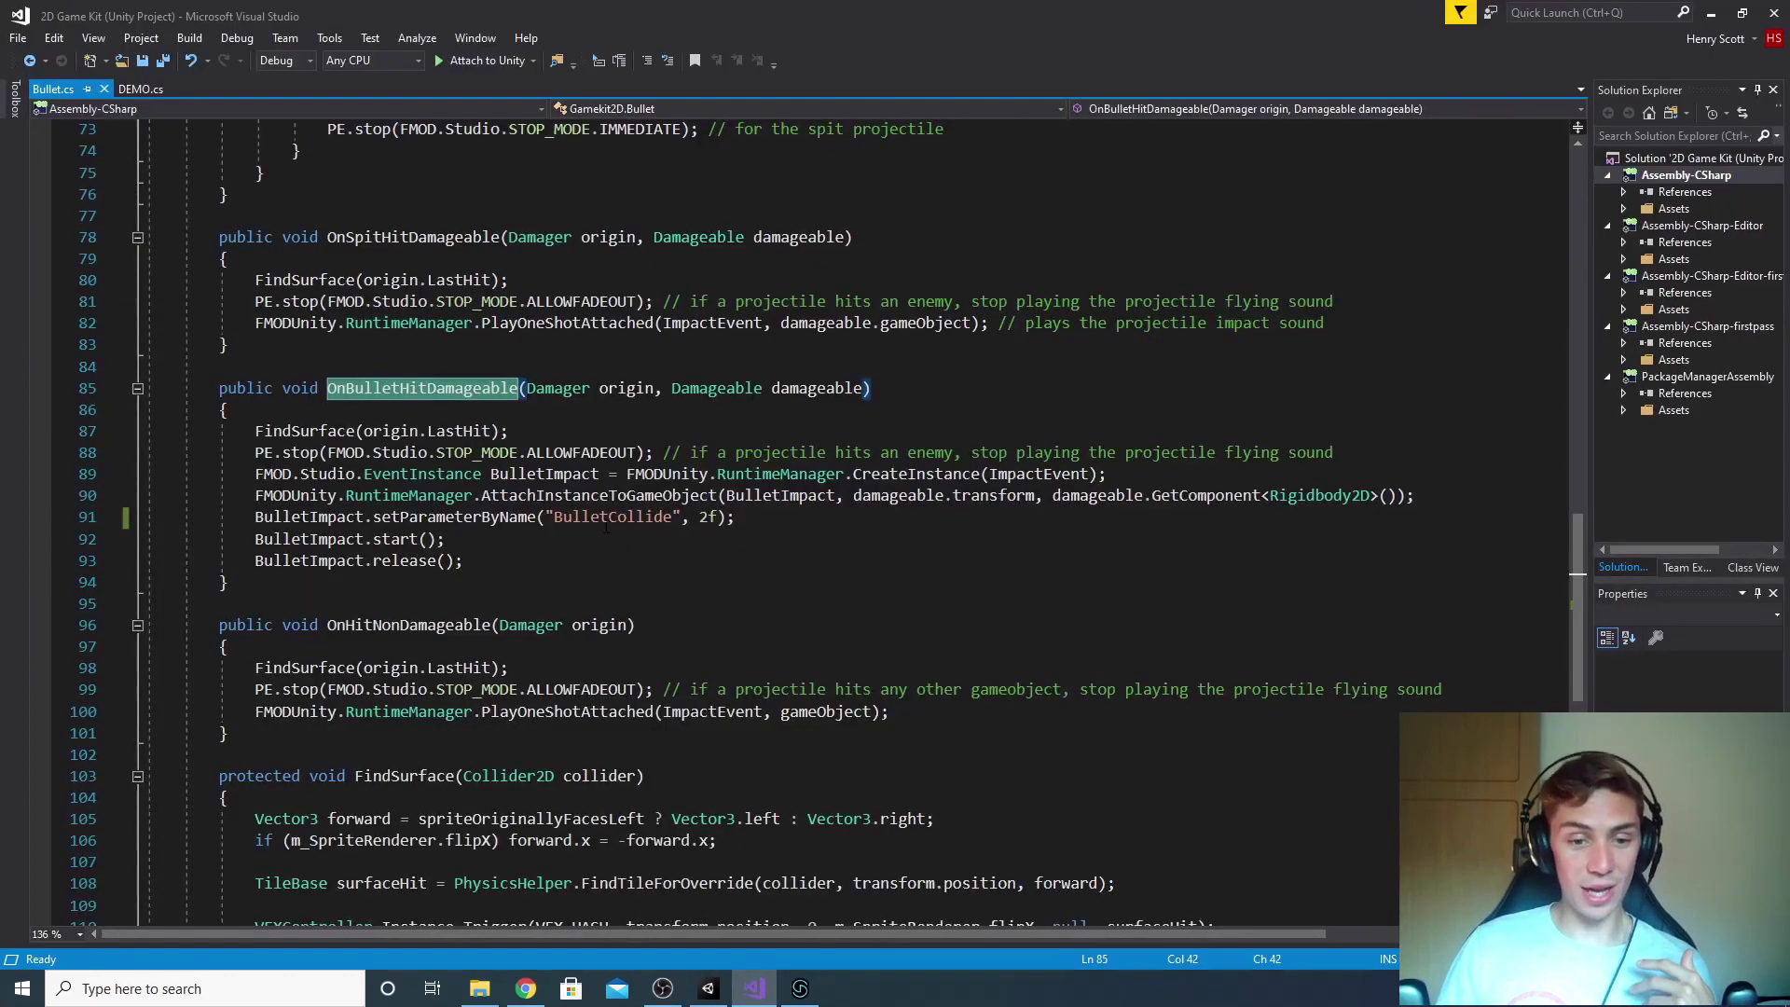
{"action": "left_click", "coordinate": [800, 990]}
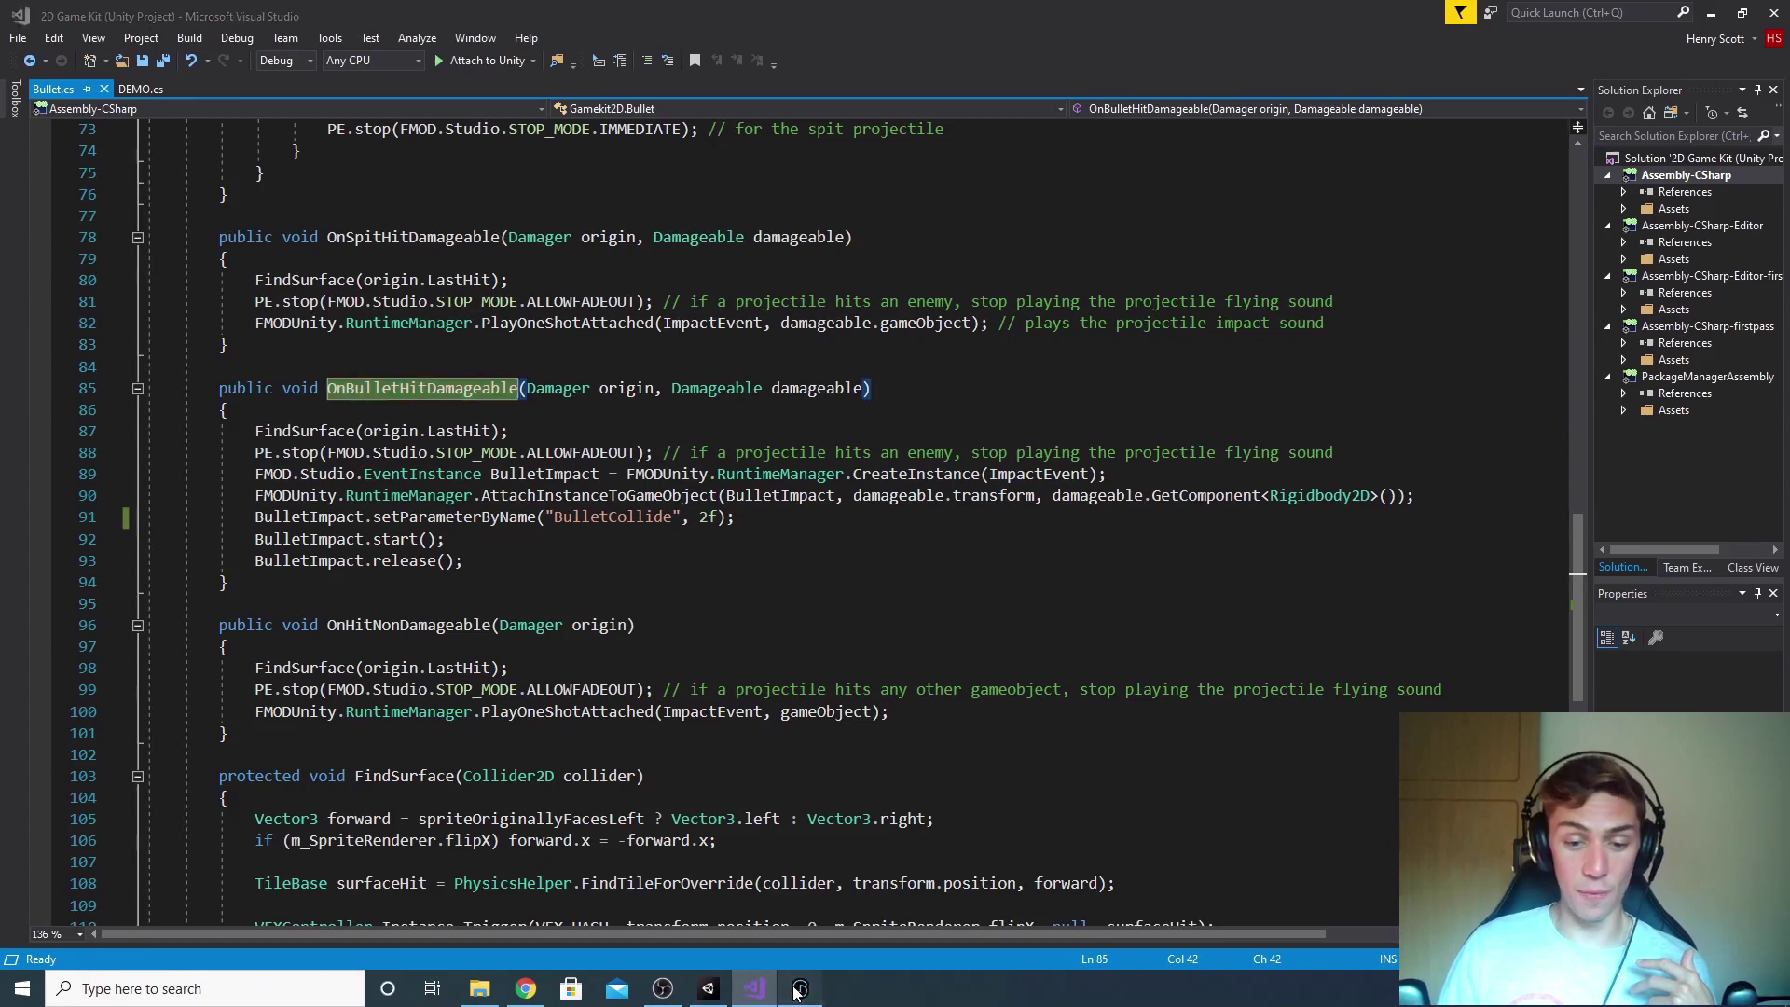
{"action": "left_click_drag", "start_coordinate": [716, 101], "coordinate": [729, 100]}
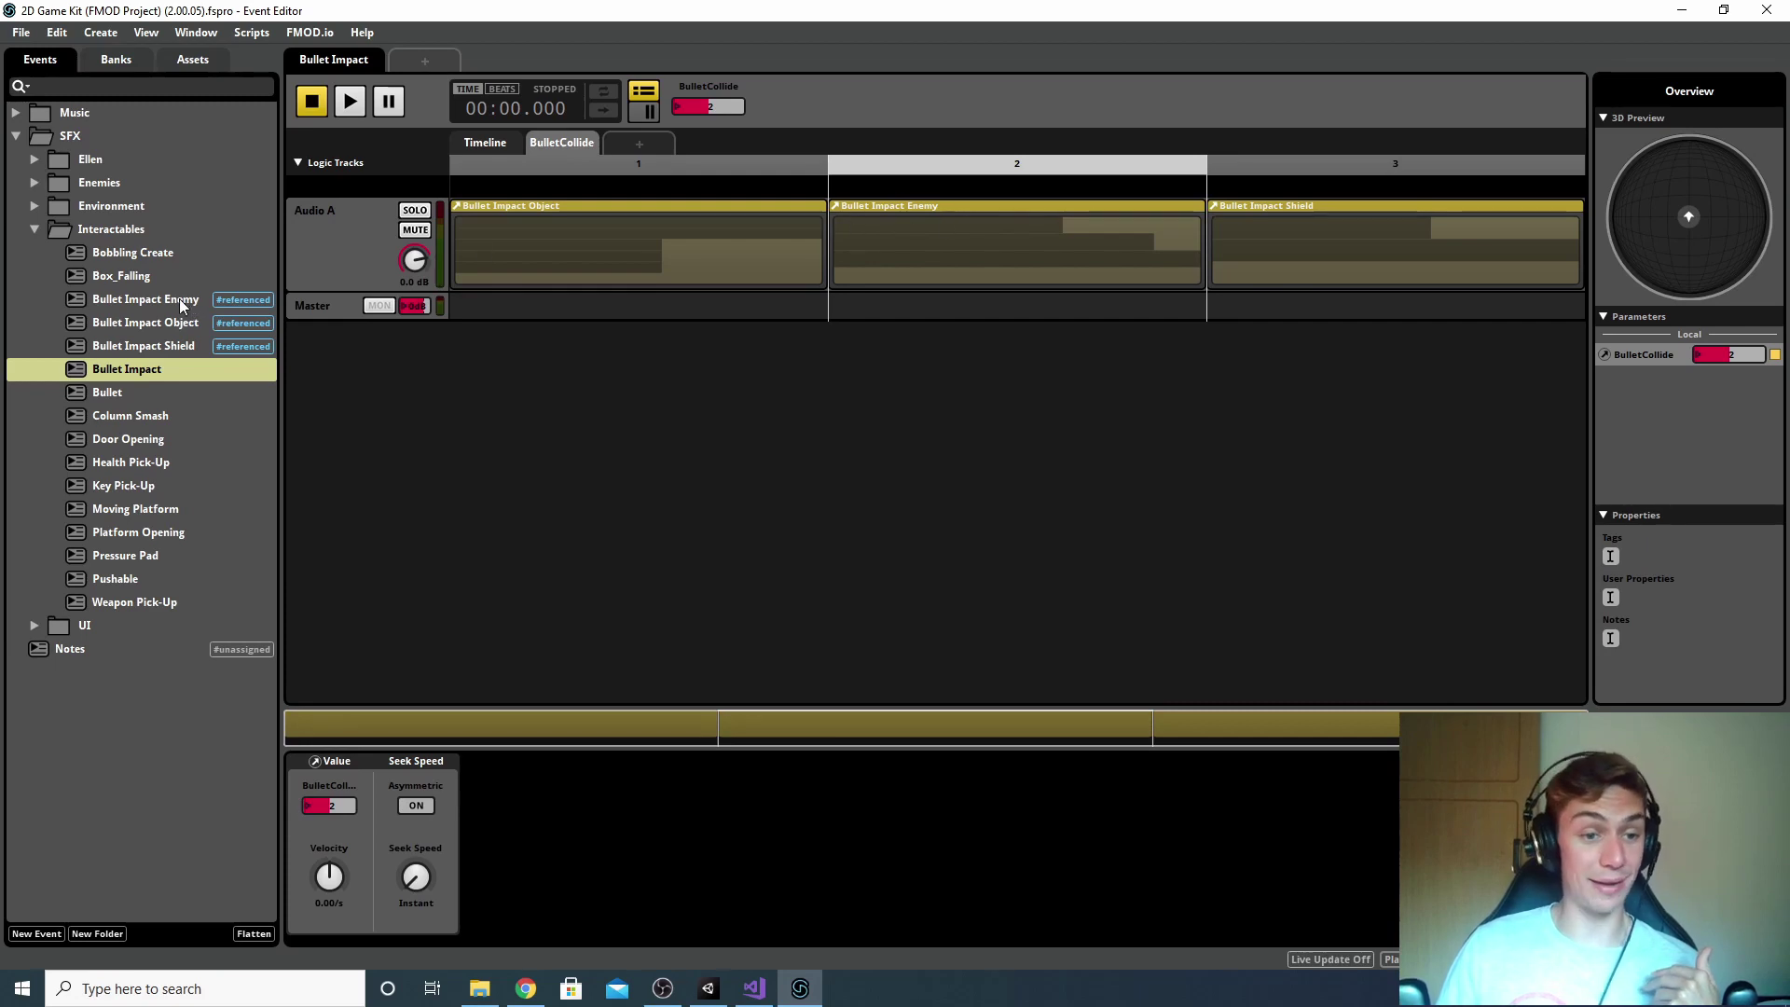
{"action": "left_click", "coordinate": [241, 294]}
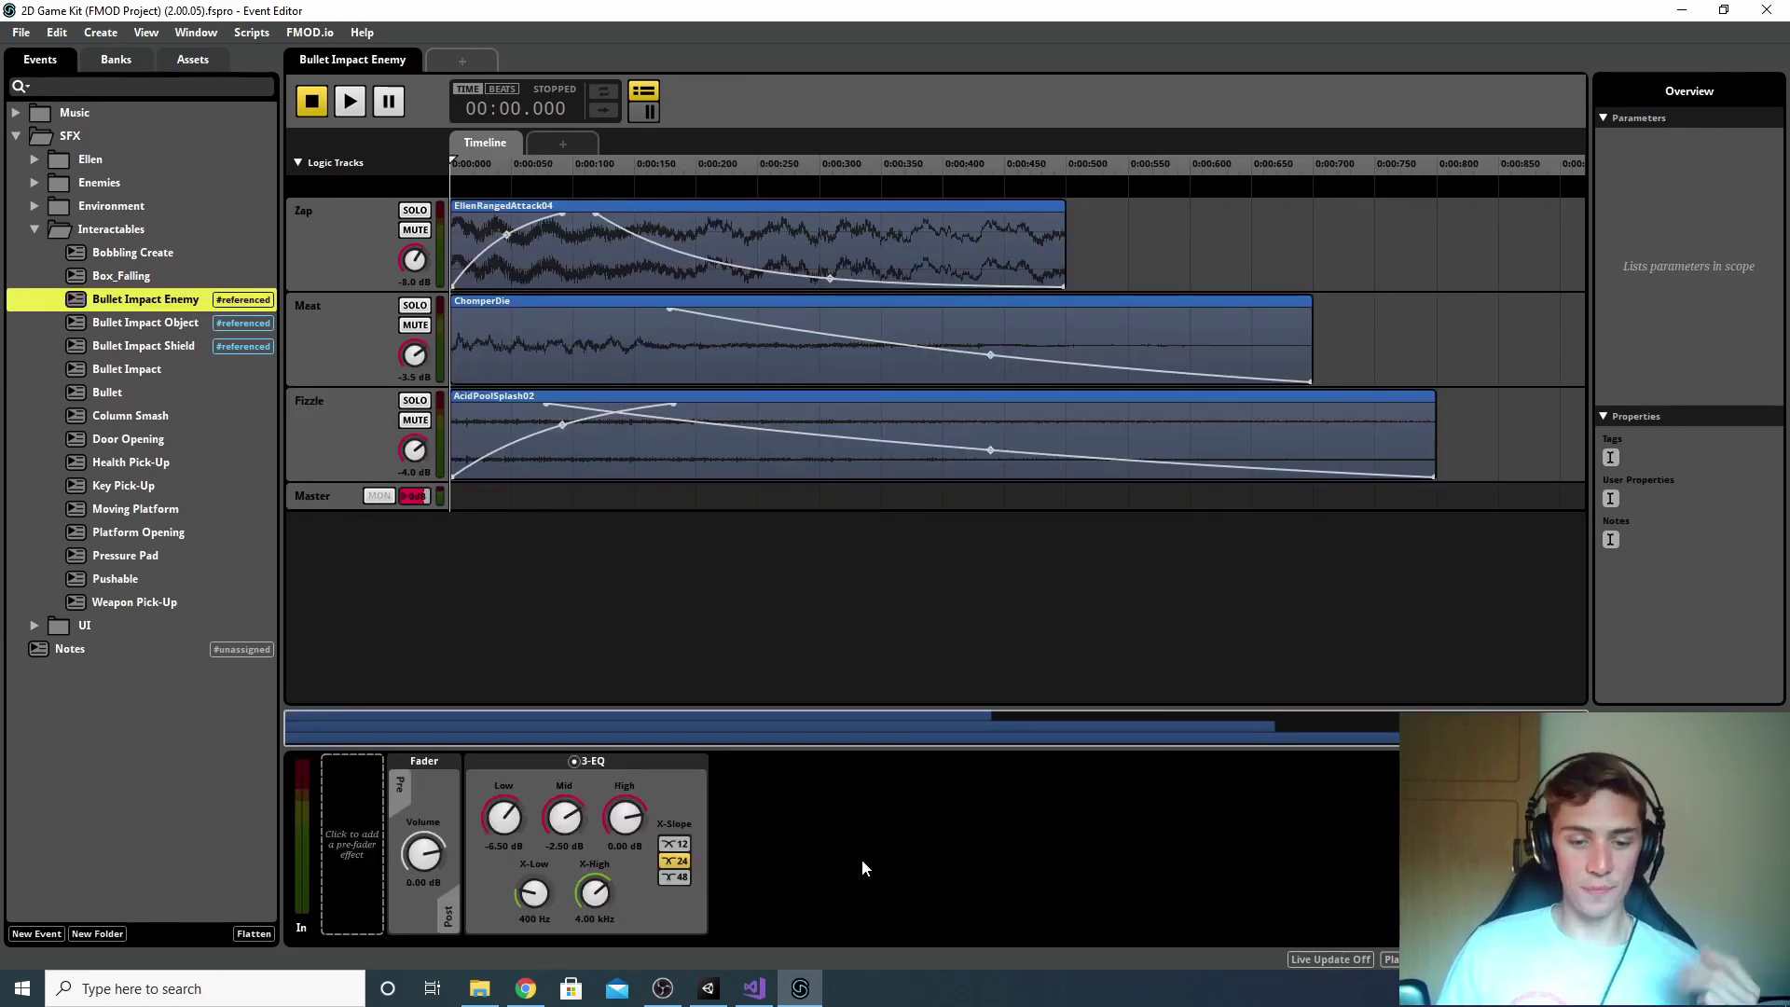
Step: Switch to Chrome and read the C# reference page on the ?: conditional operator
{"action": "left_click", "coordinate": [754, 988]}
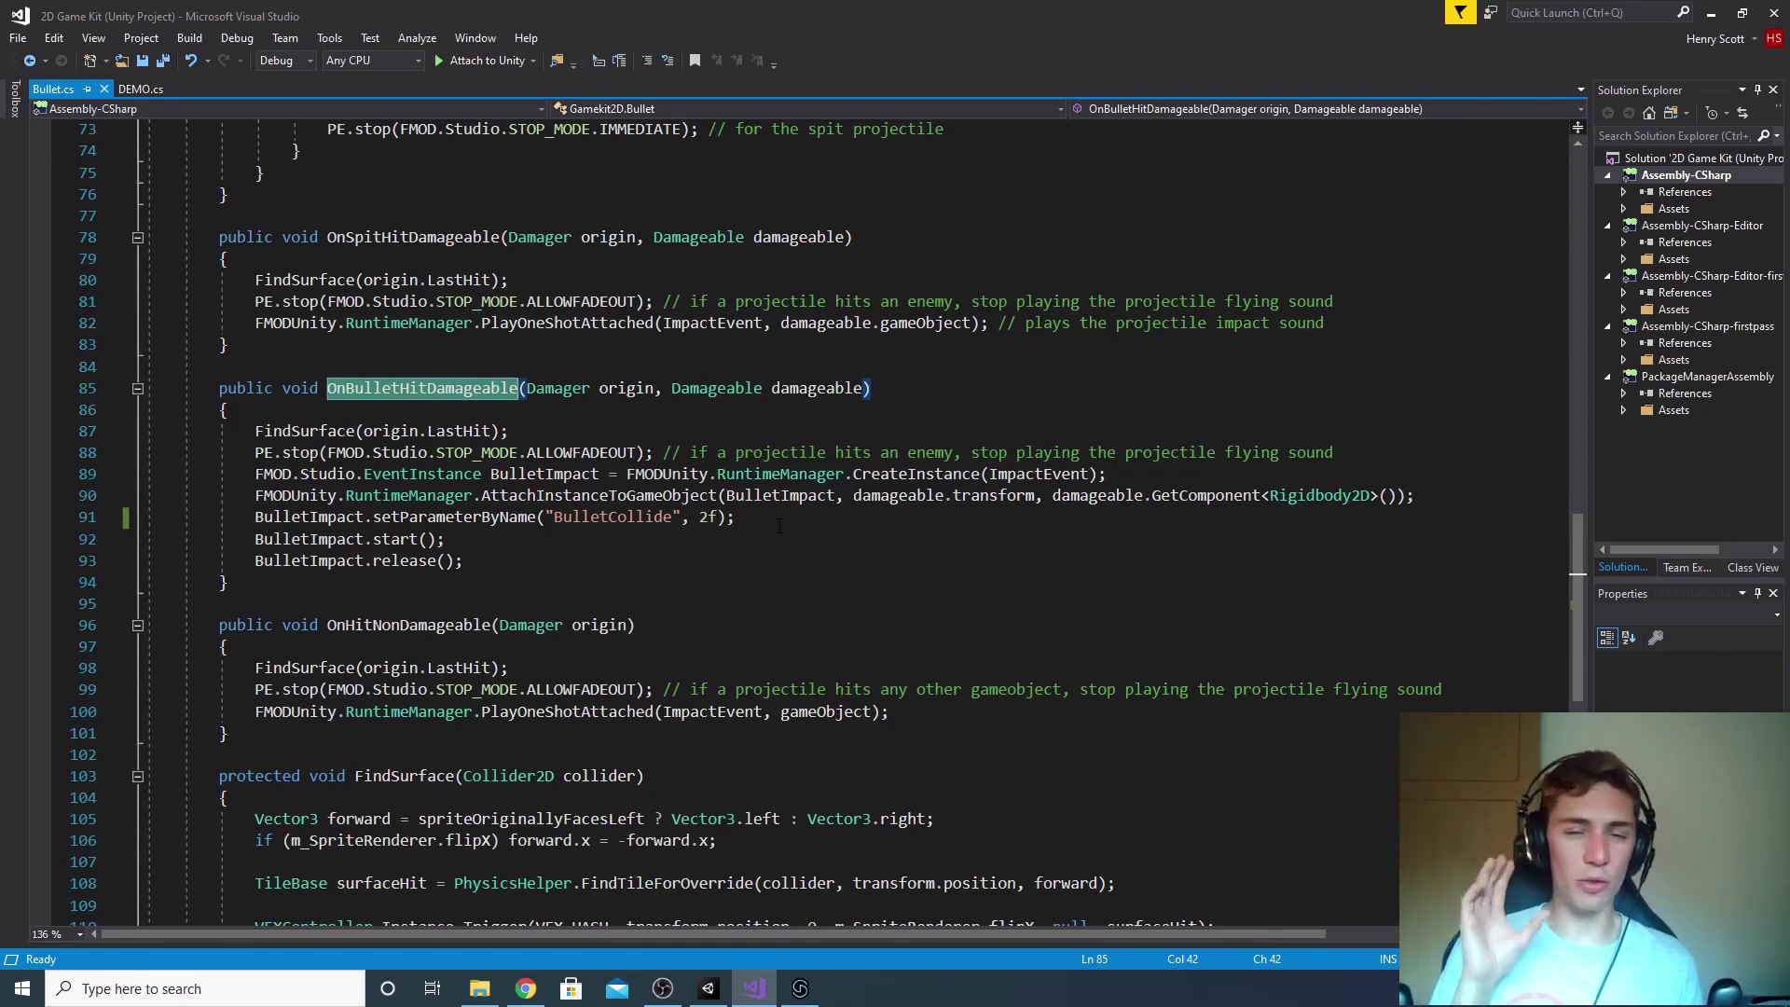
{"action": "key", "text": "alt+Tab"}
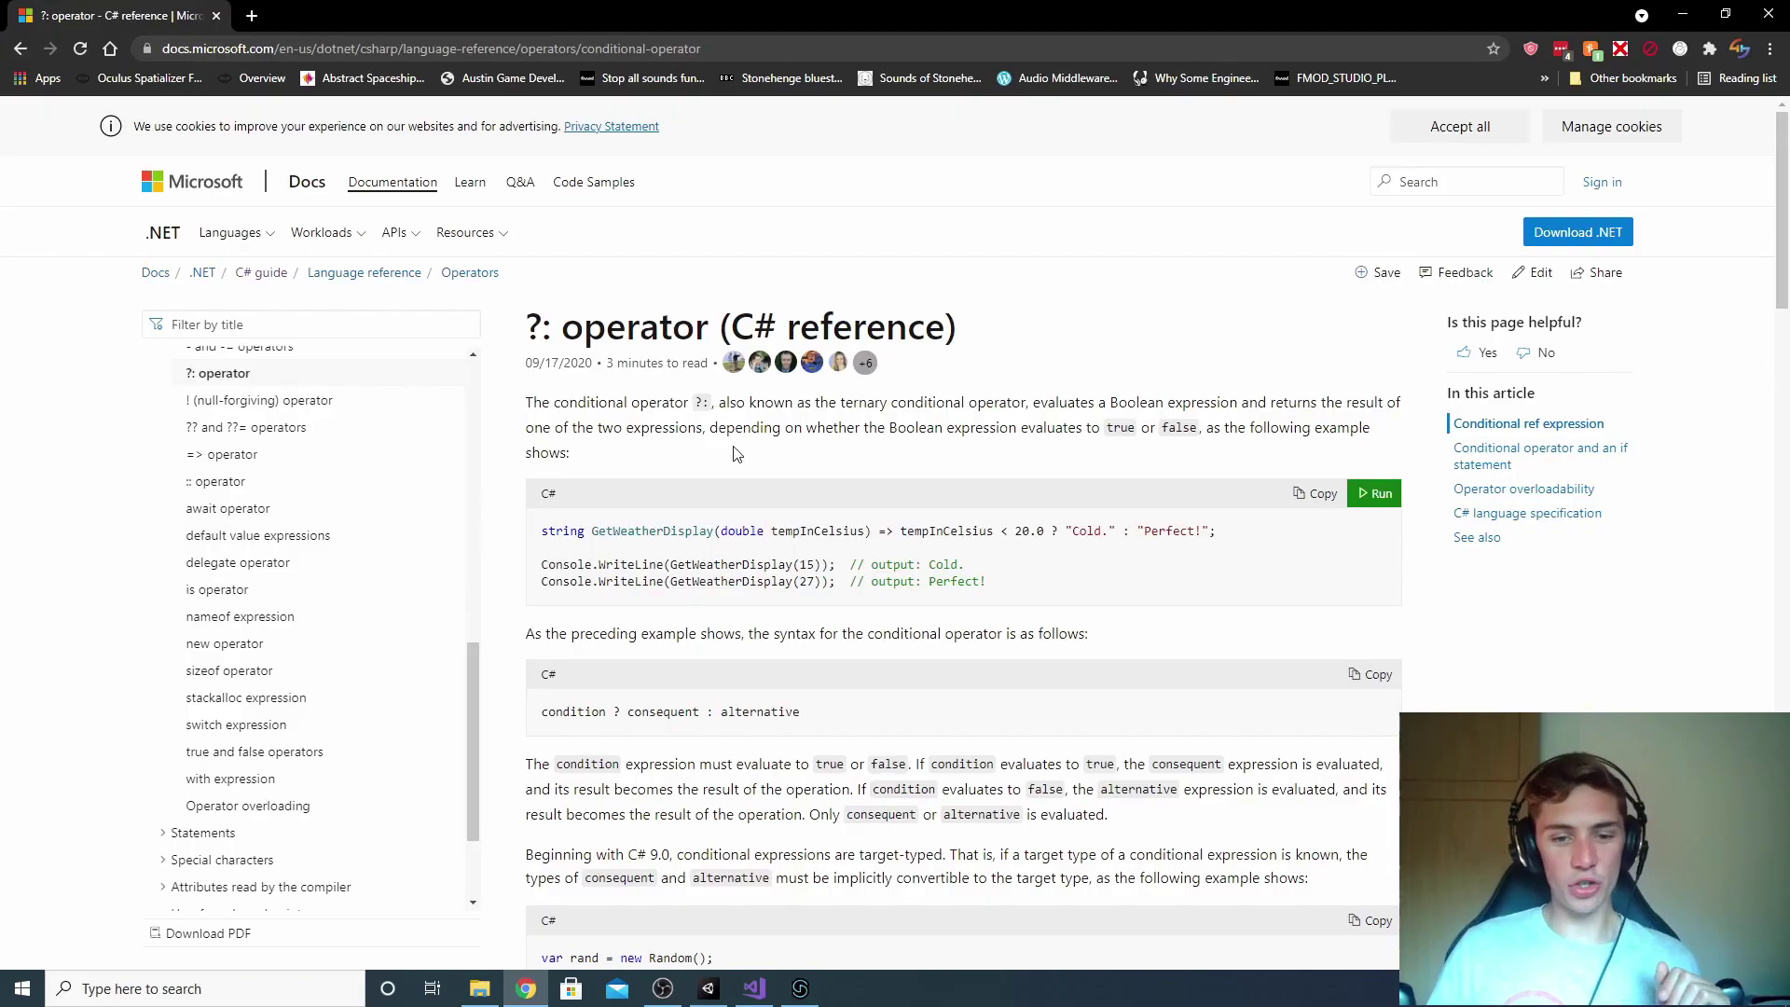
{"action": "double_click", "coordinate": [534, 328]}
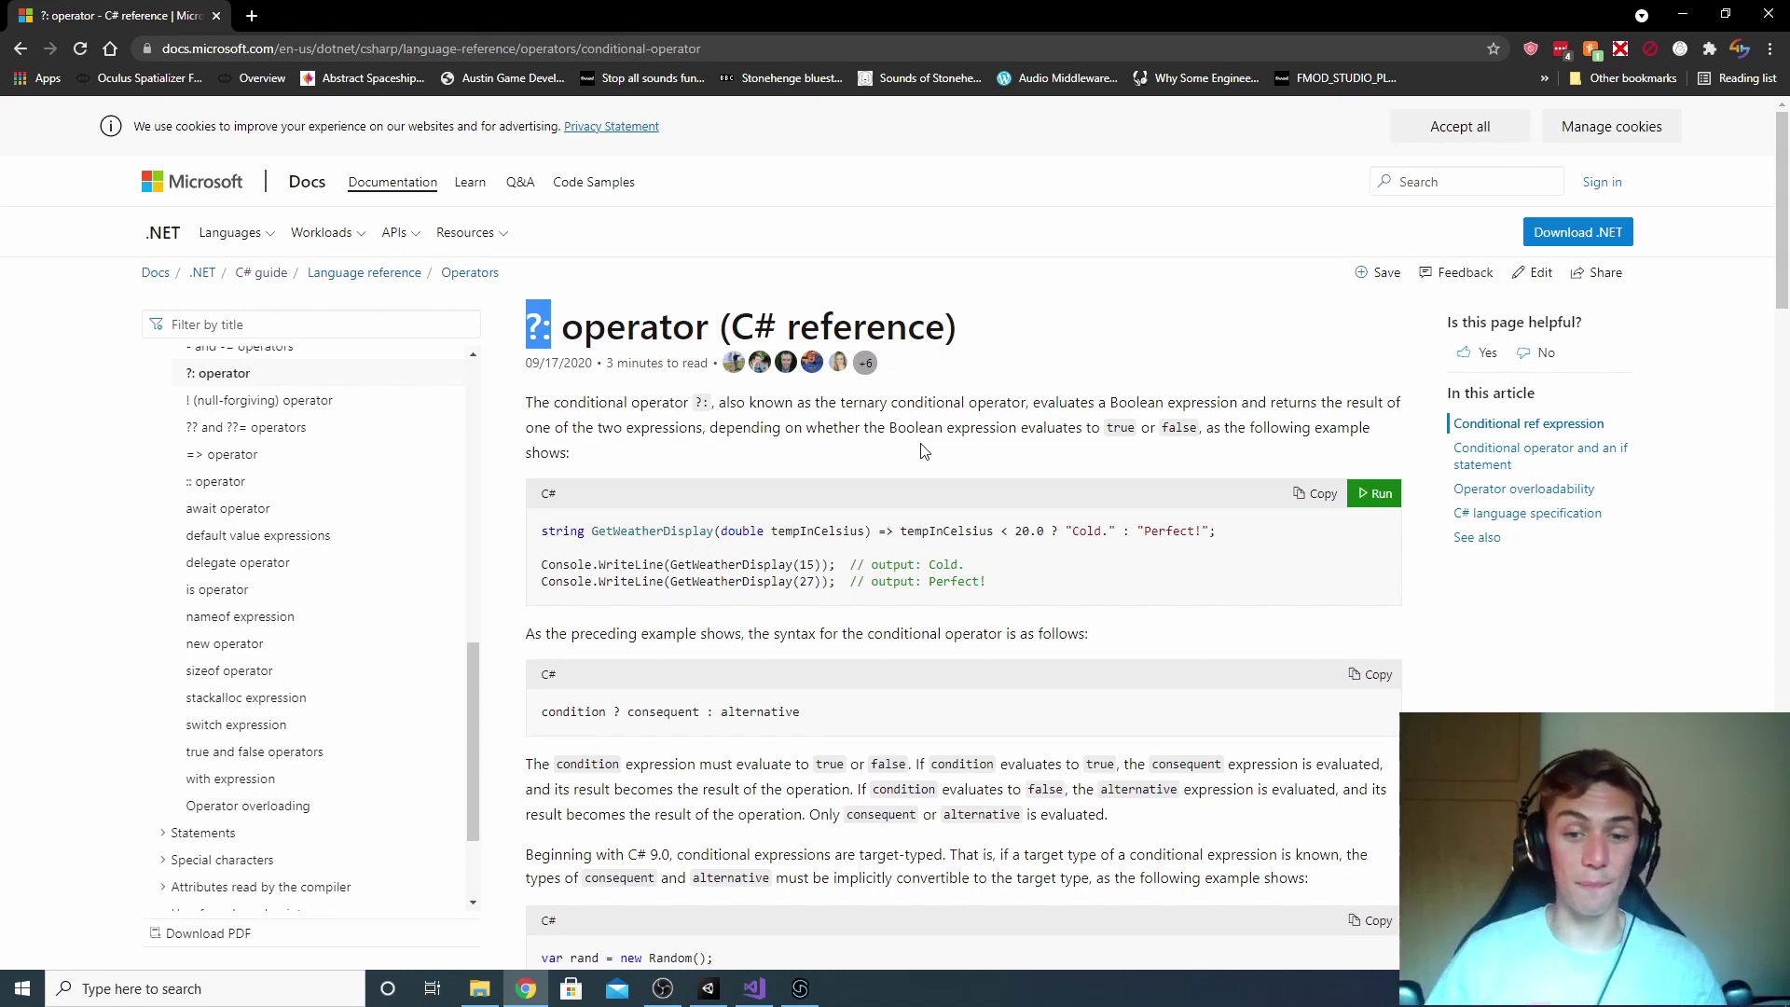
Step: Switch to Visual Studio, open DEMO.cs, and examine the x and y variable declarations and the start of FunctionOne
{"action": "left_click", "coordinate": [755, 989]}
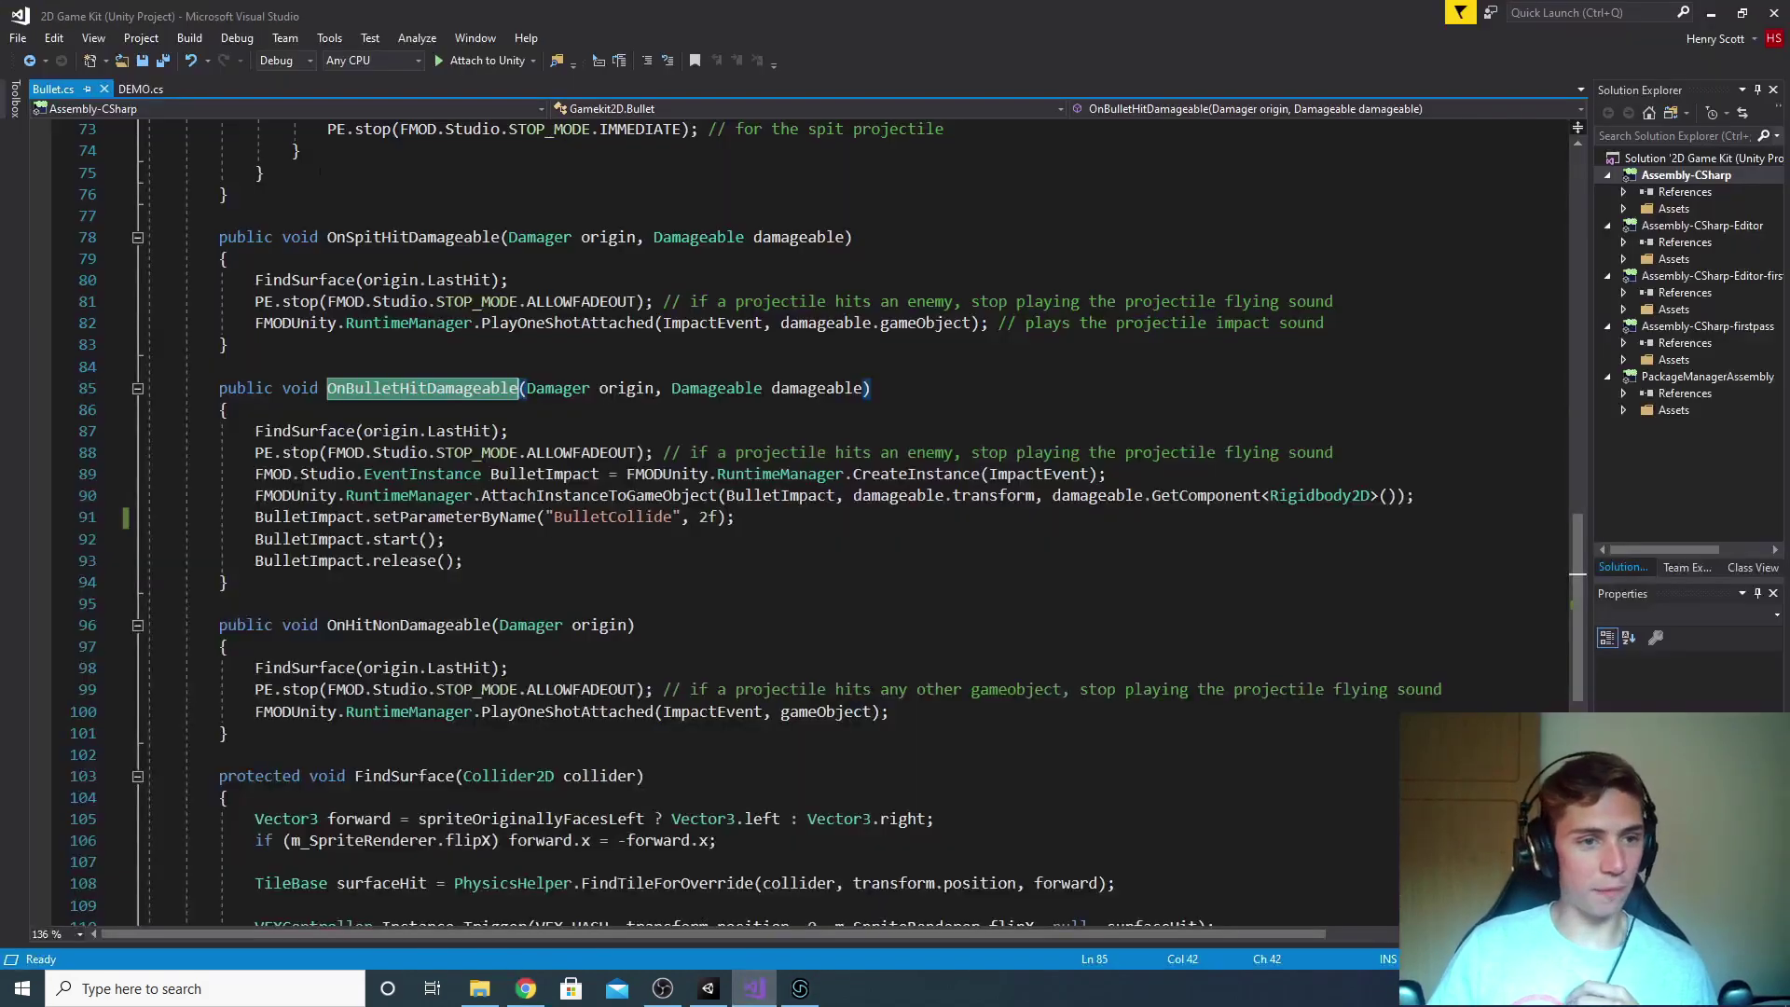
{"action": "left_click", "coordinate": [141, 89]}
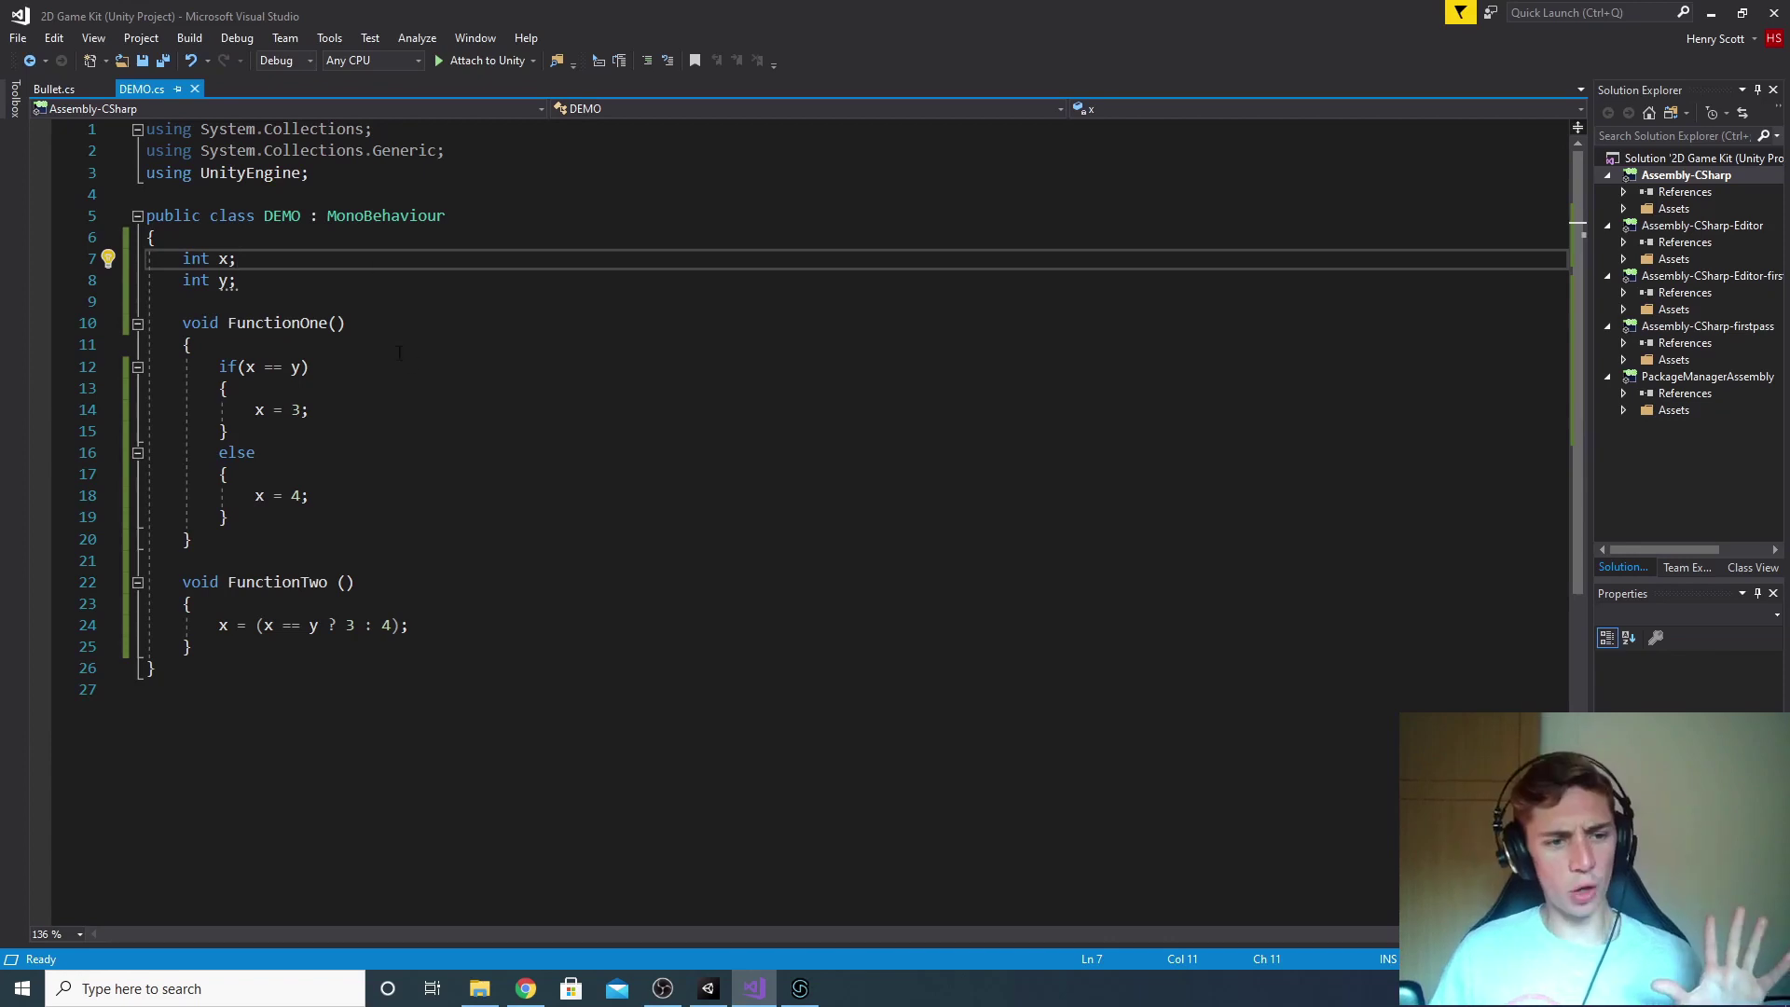
{"action": "left_click", "coordinate": [256, 279]}
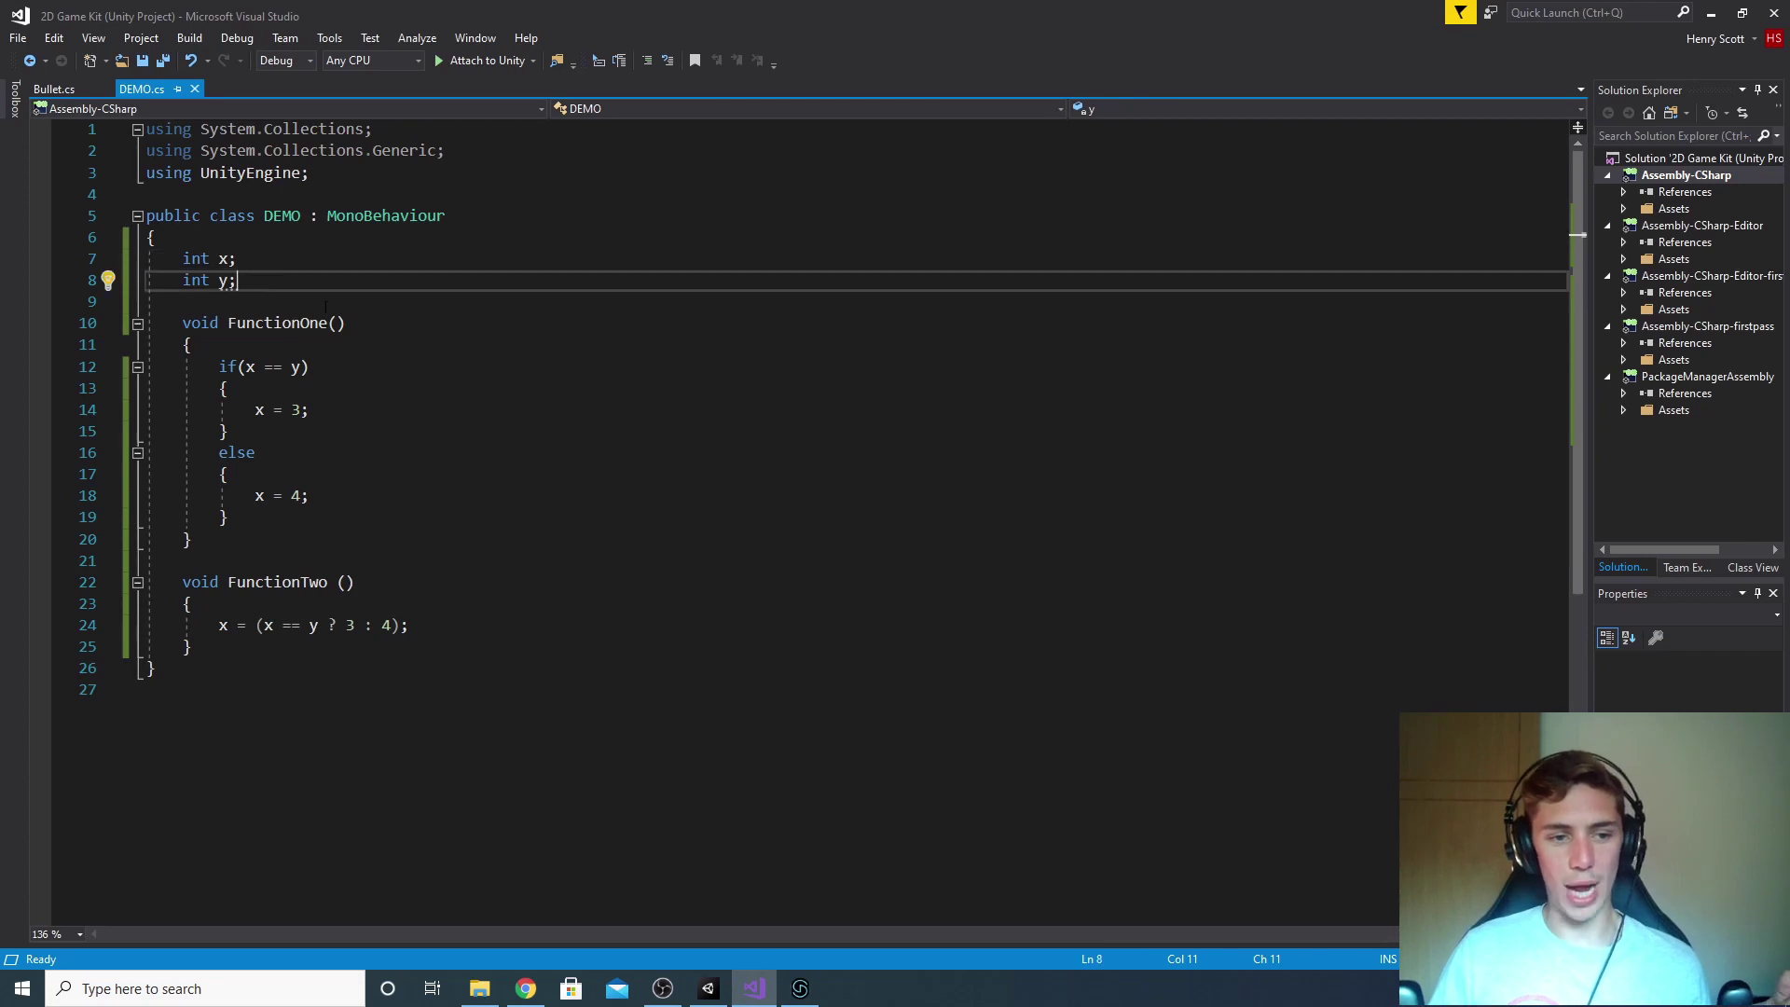
{"action": "left_click", "coordinate": [379, 320]}
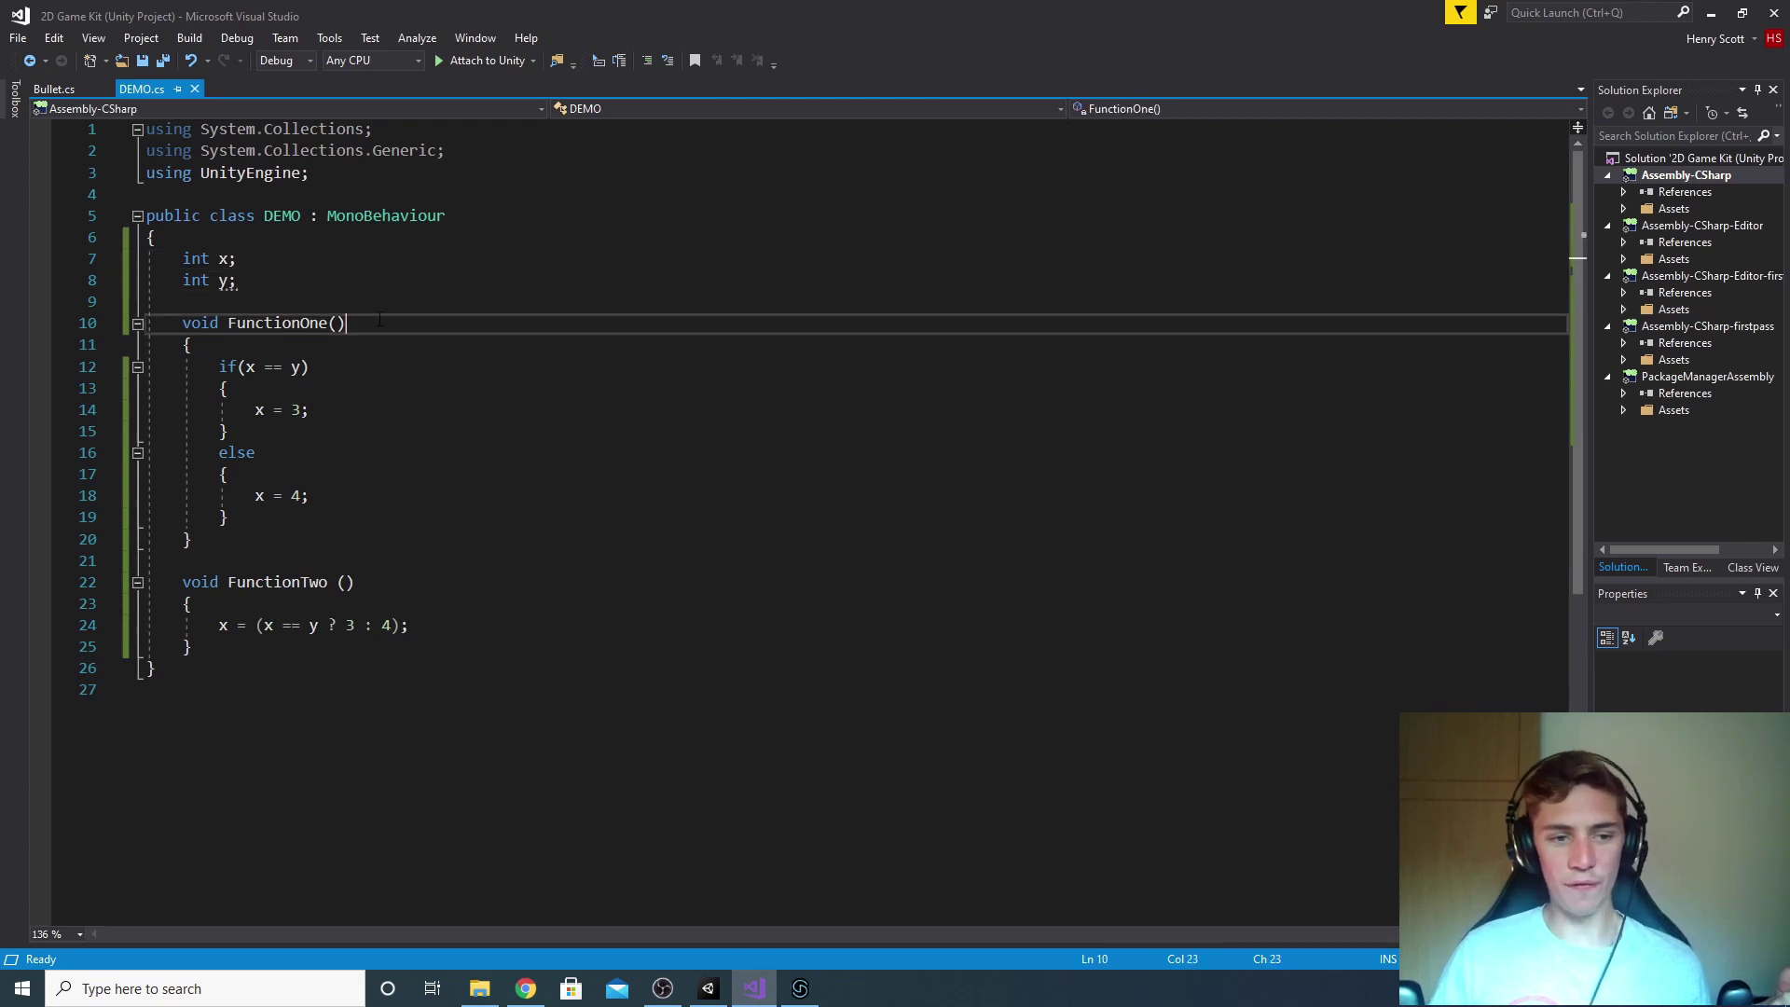
{"action": "left_click", "coordinate": [364, 367]}
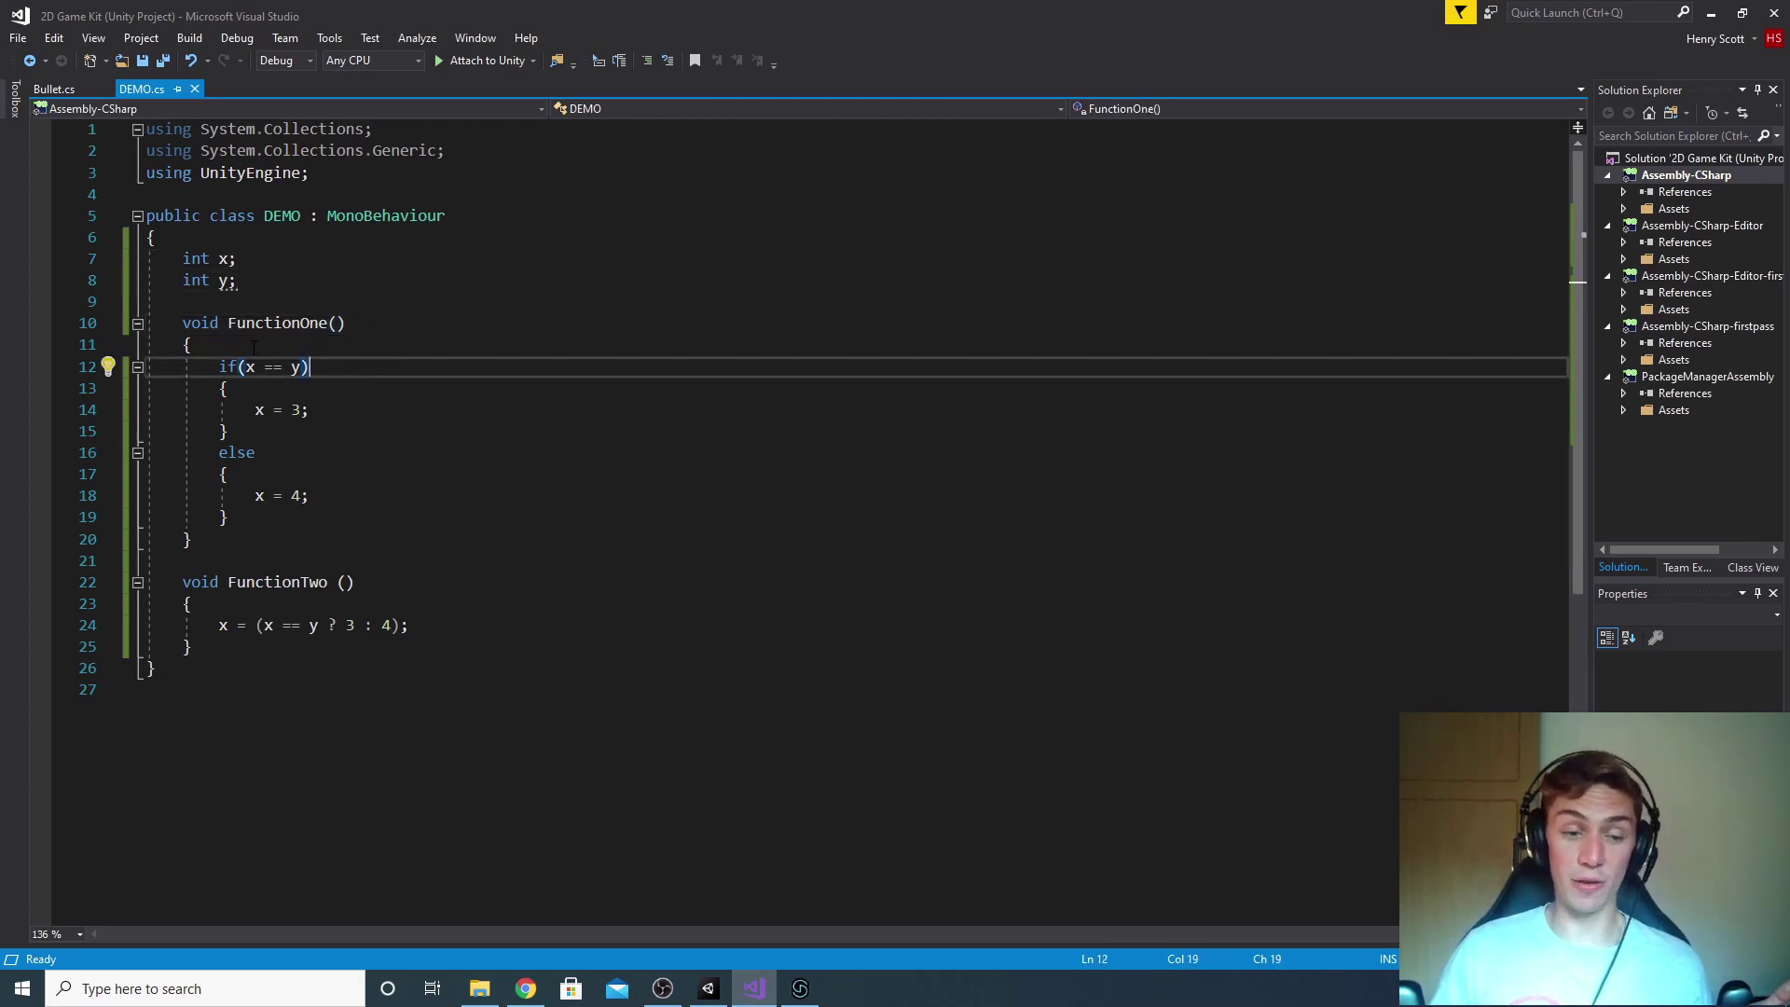
Step: Examine the if condition x == y in FunctionOne together with its x = 3 assignment
{"action": "left_click_drag", "start_coordinate": [245, 366], "coordinate": [299, 366]}
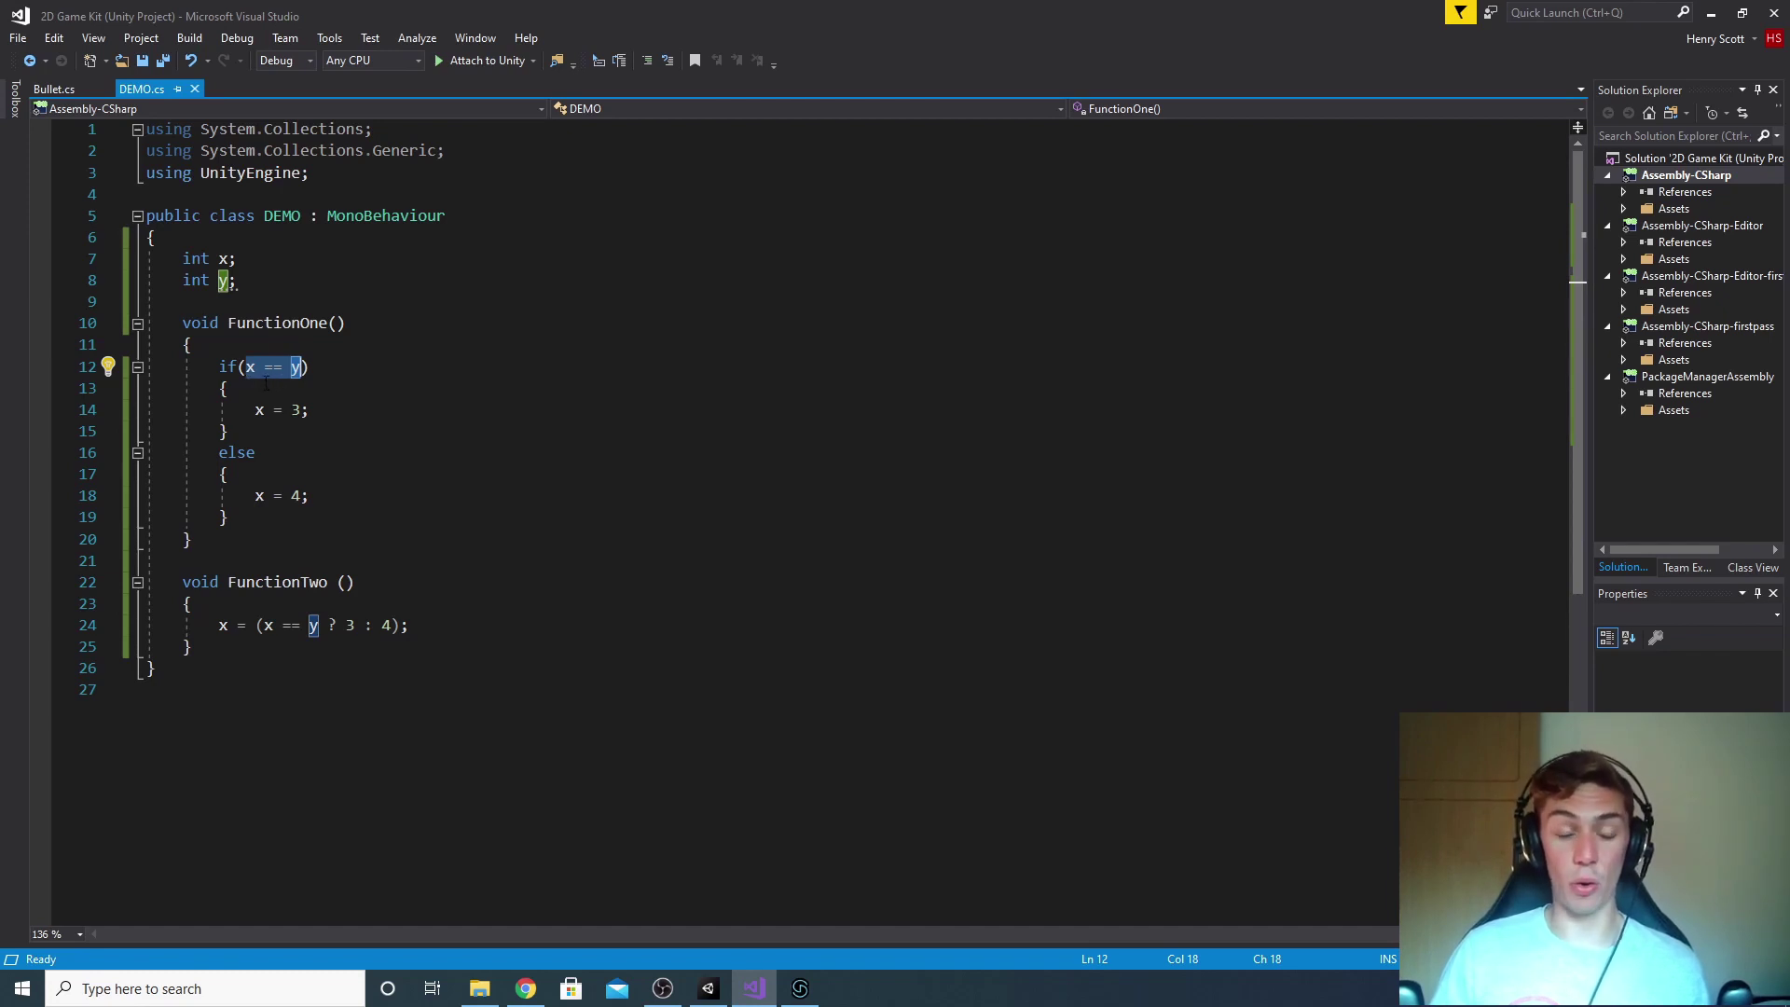
{"action": "left_click", "coordinate": [334, 414]}
{"action": "key", "text": "shift+Home"}
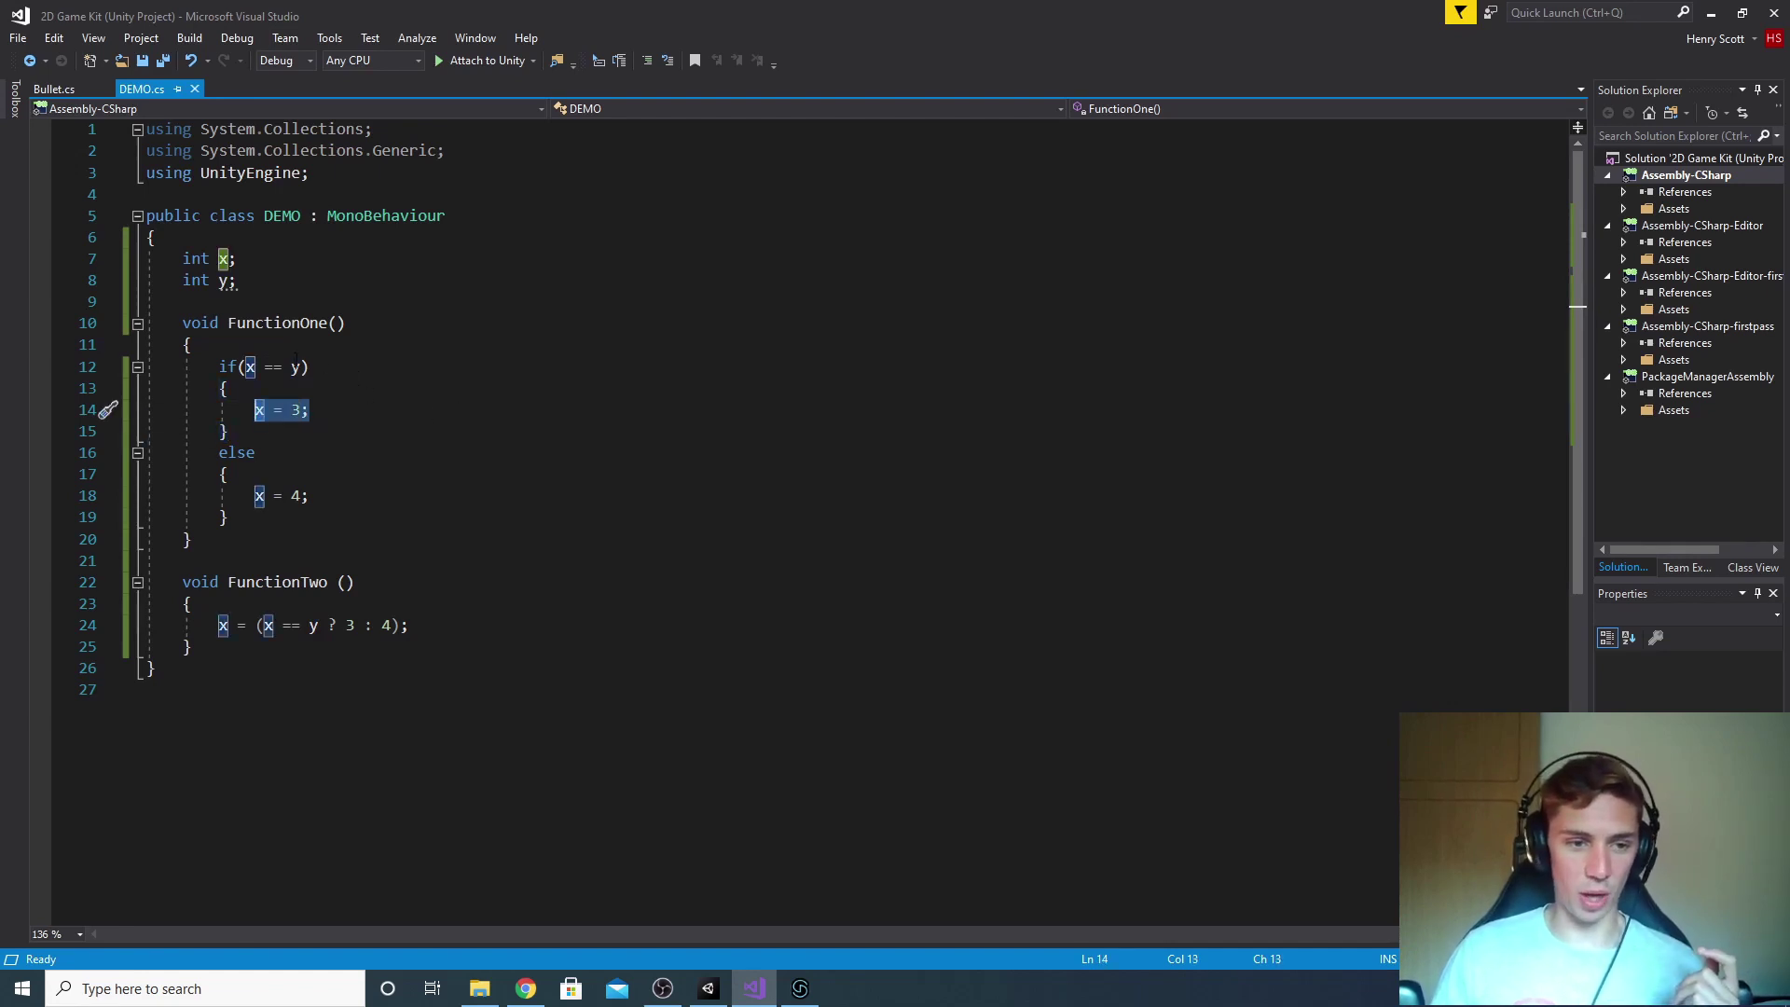
{"action": "left_click_drag", "start_coordinate": [302, 366], "coordinate": [245, 368]}
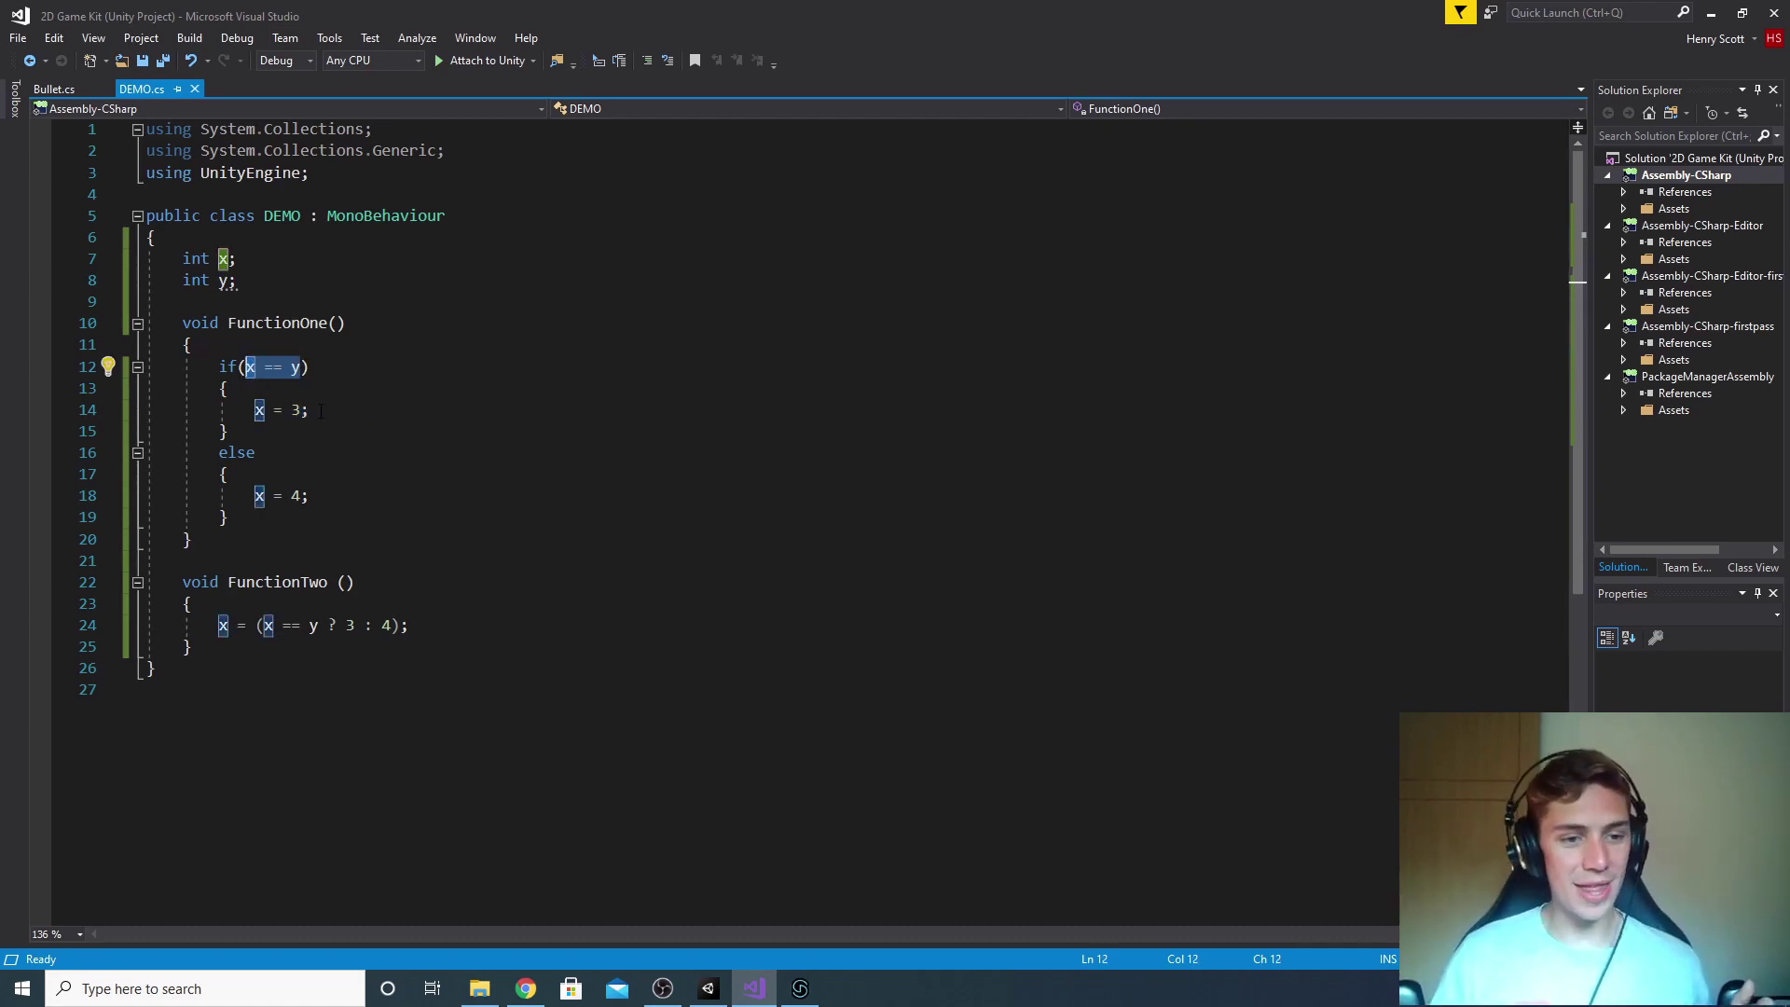
{"action": "left_click", "coordinate": [320, 411]}
{"action": "key", "text": "shift+Home"}
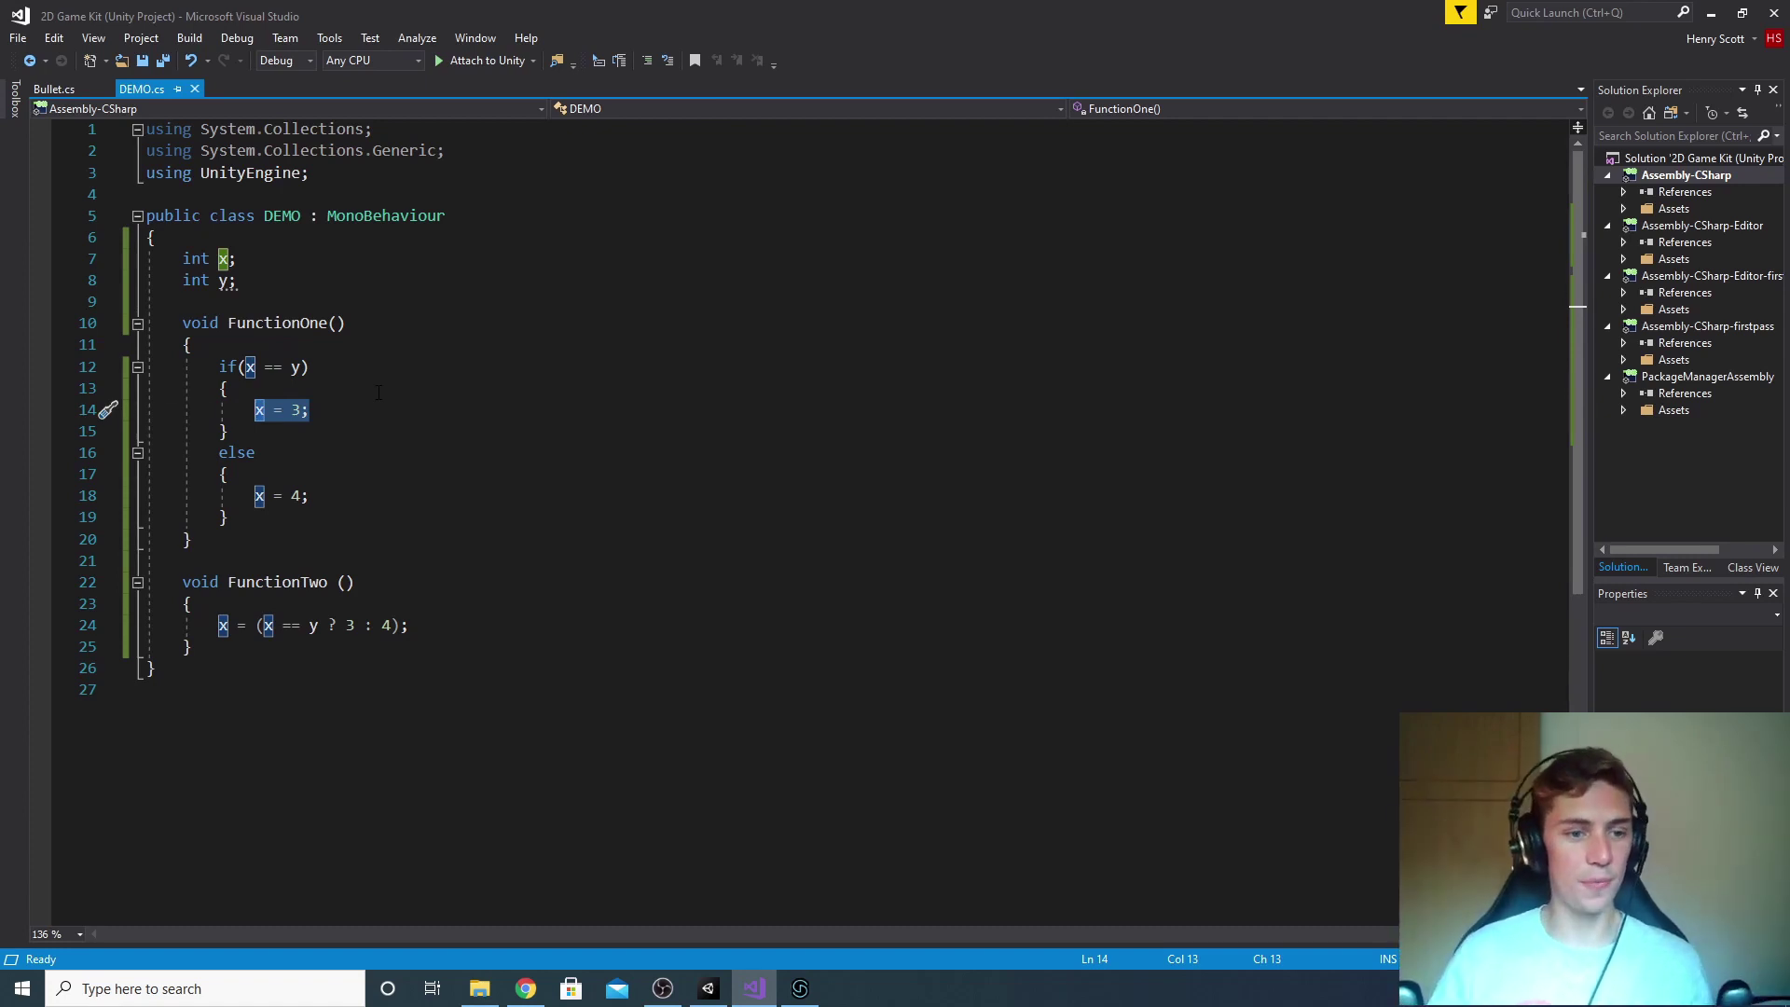
{"action": "left_click", "coordinate": [390, 368]}
{"action": "key", "text": "Left"}
{"action": "key", "text": "shift+Left"}
{"action": "key", "text": "shift+Left"}
{"action": "key", "text": "shift+Left"}
{"action": "key", "text": "shift+Left"}
{"action": "key", "text": "shift+Left"}
{"action": "key", "text": "shift+Left"}
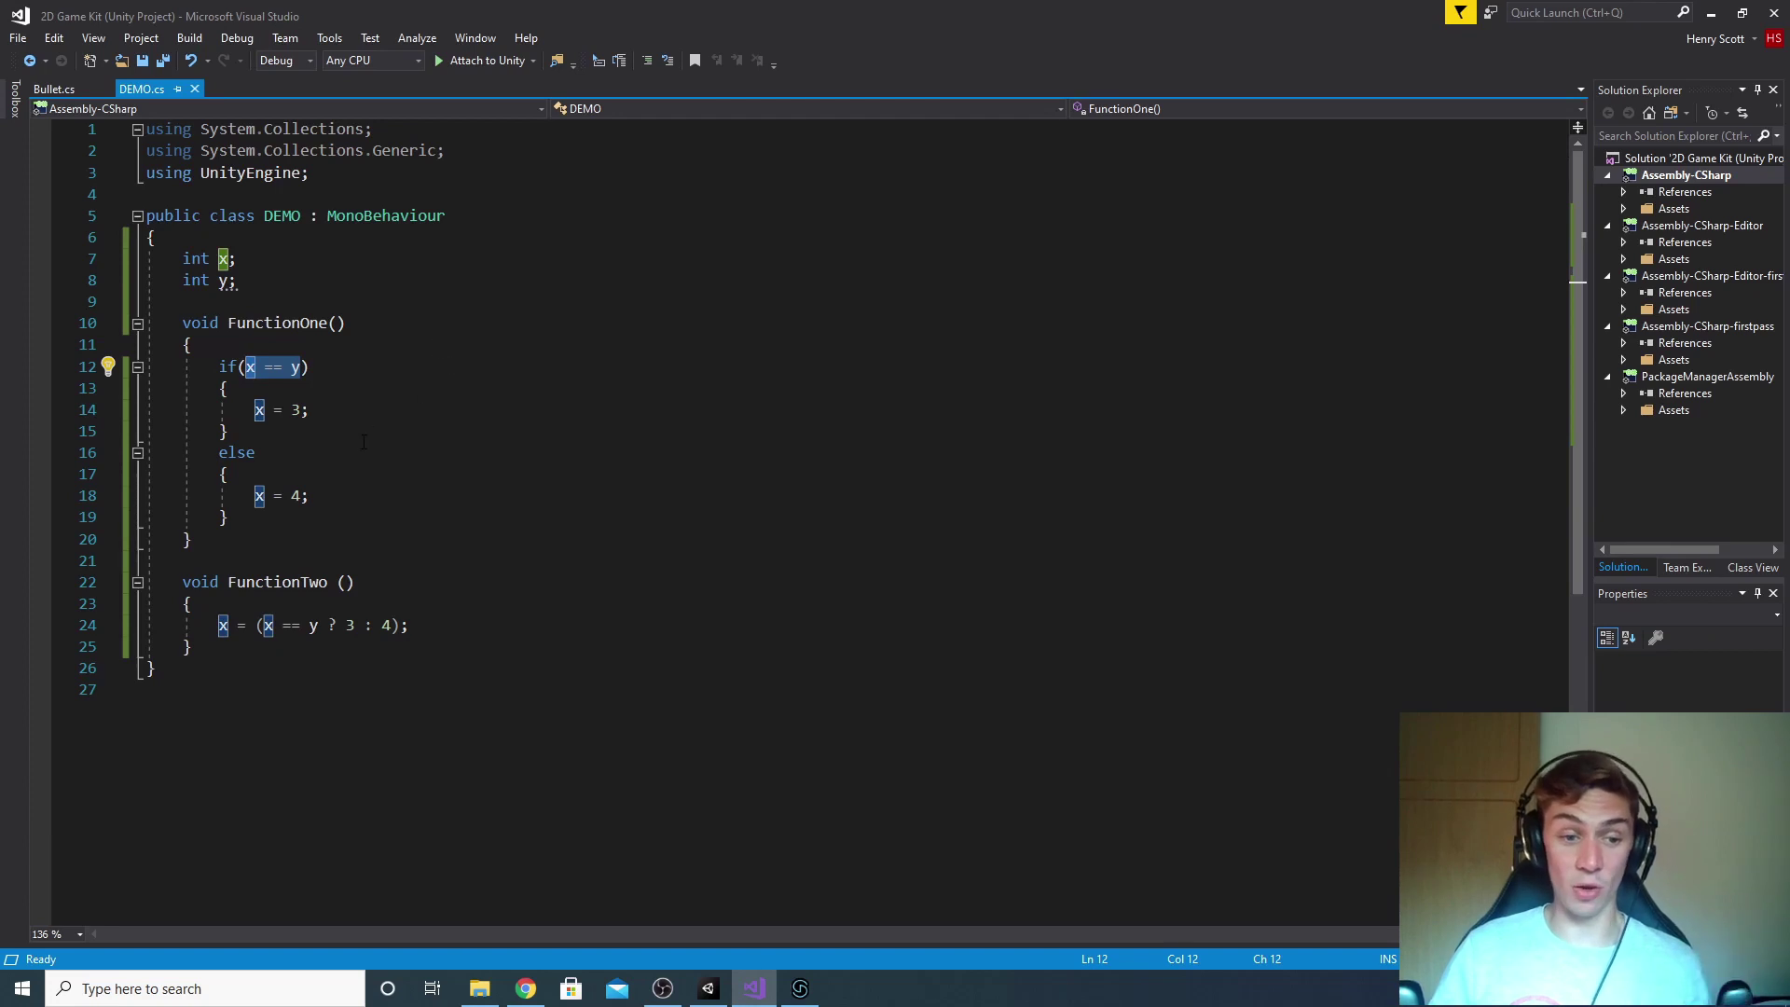
Step: Examine the else branch of FunctionOne and its x = 4 assignment
{"action": "left_click", "coordinate": [265, 453]}
{"action": "key", "text": "shift+Left"}
{"action": "key", "text": "shift+Left"}
{"action": "key", "text": "shift+Left"}
{"action": "key", "text": "shift+Left"}
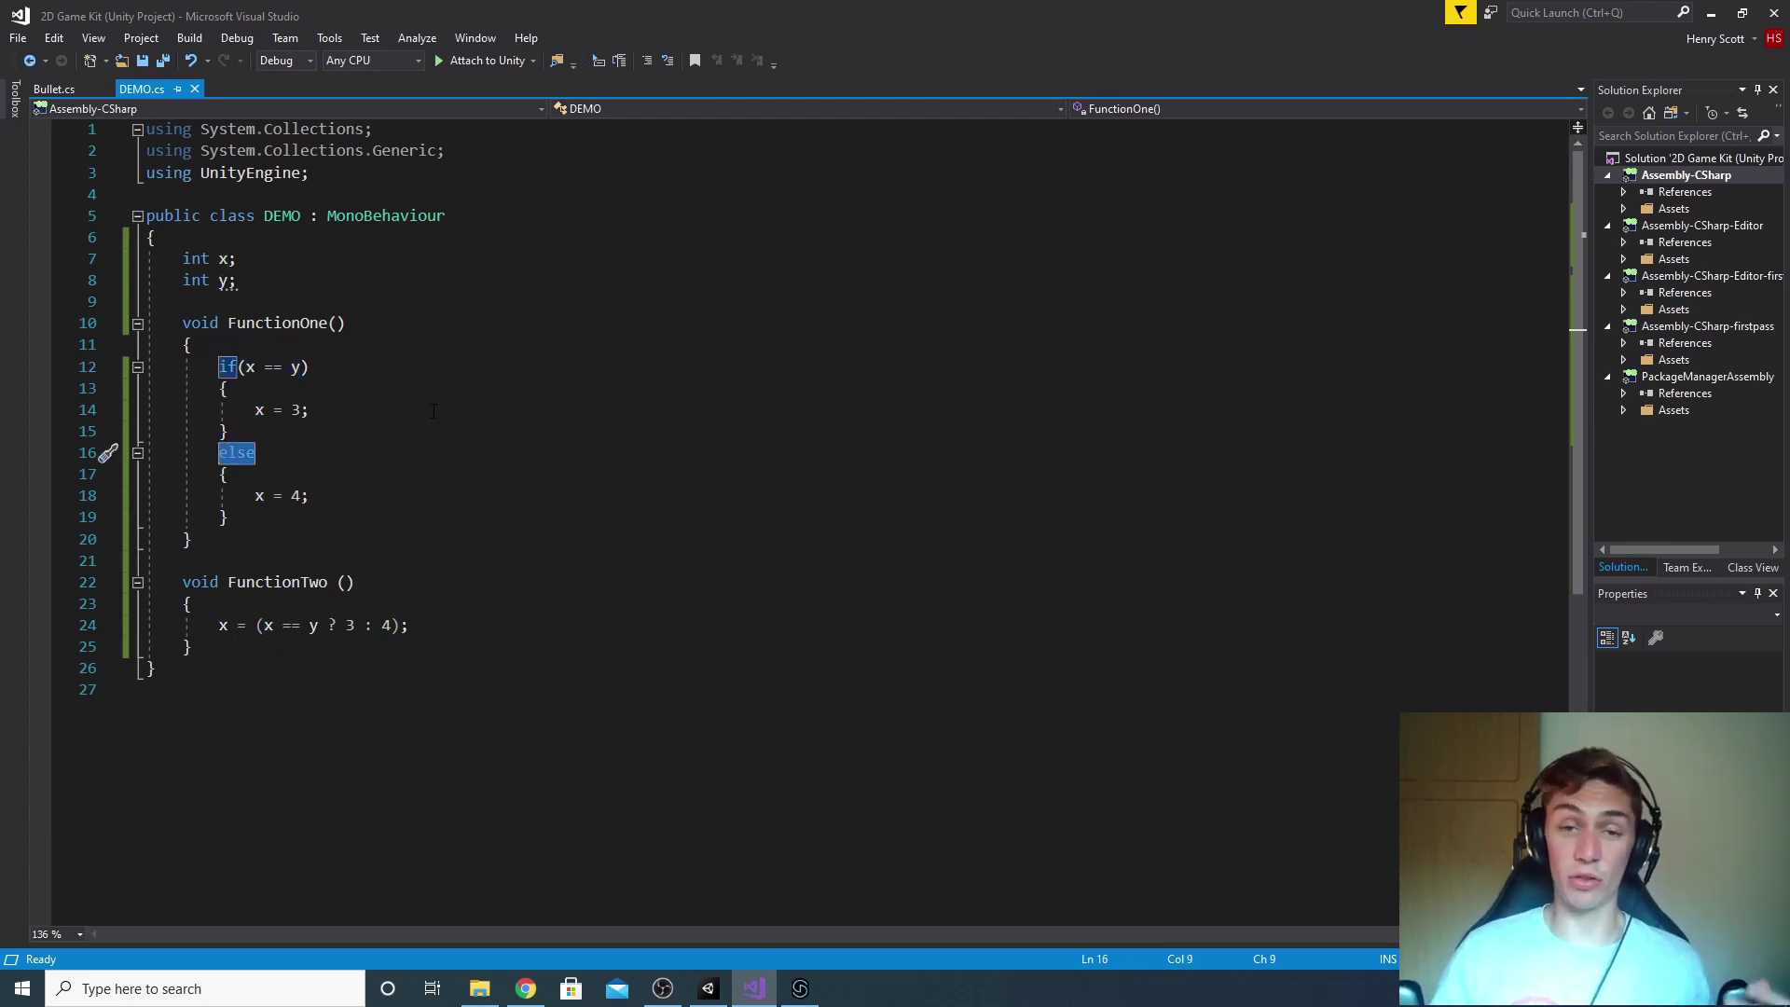
{"action": "left_click", "coordinate": [318, 504]}
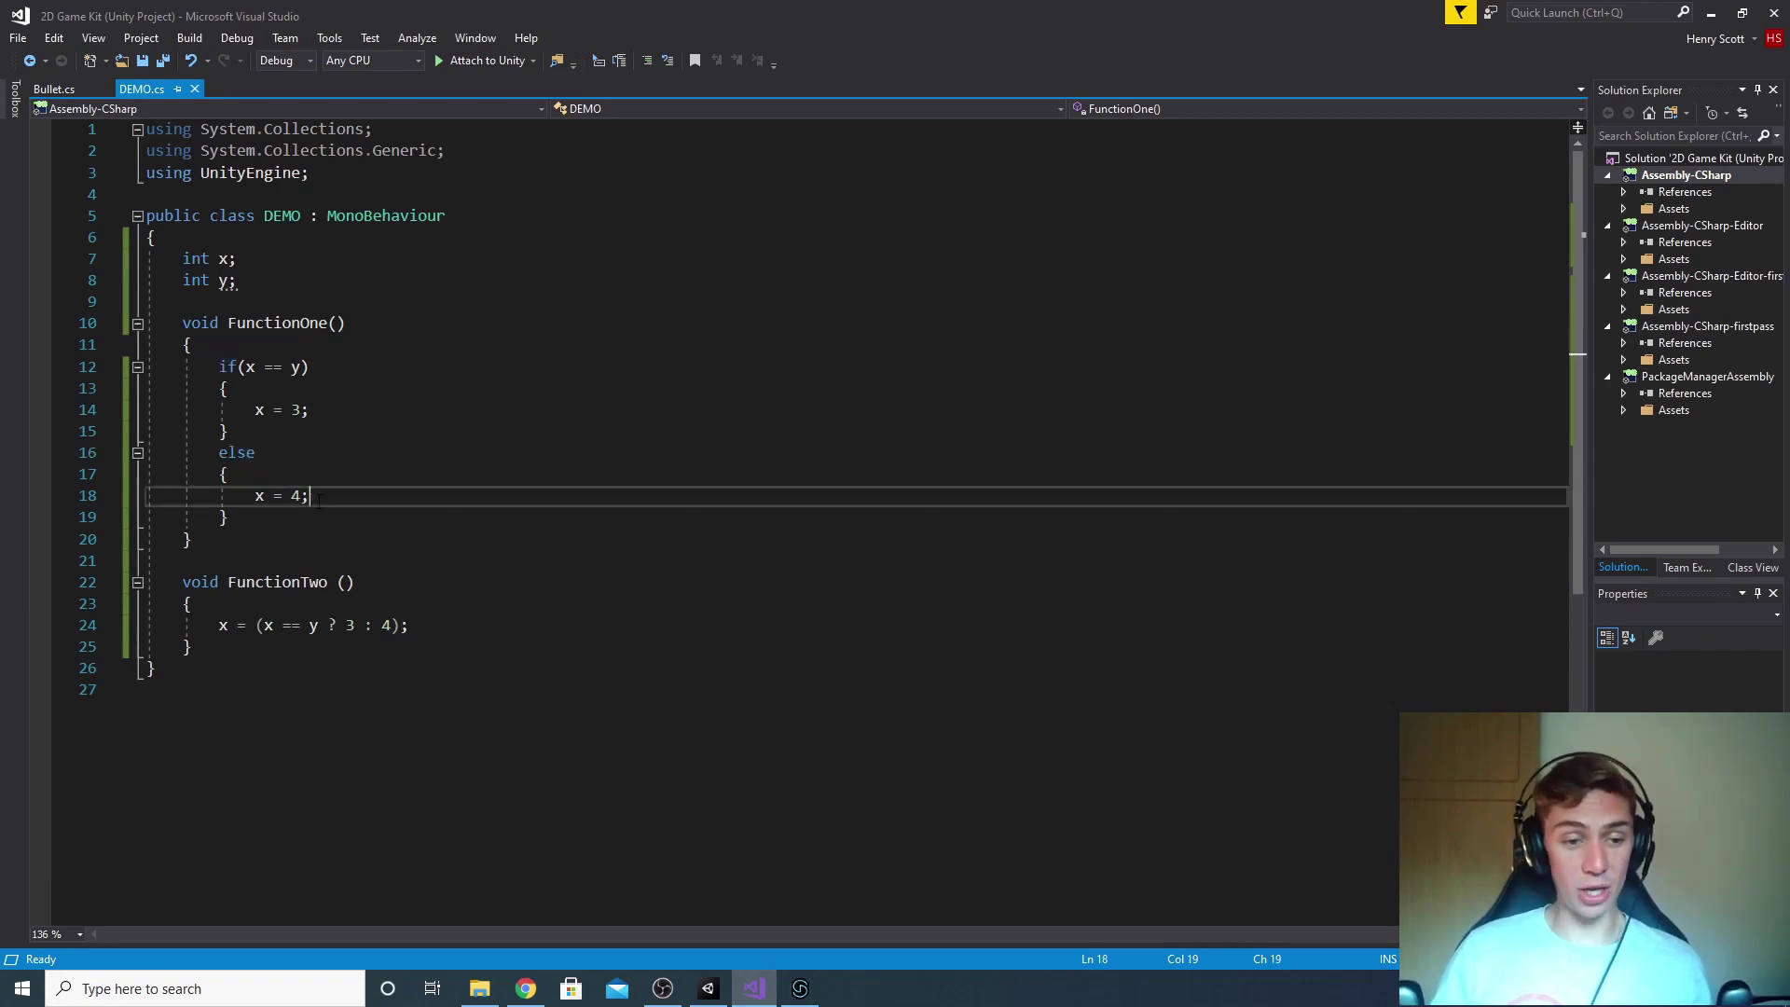
{"action": "key", "text": "shift+Left"}
{"action": "key", "text": "shift+Left"}
{"action": "key", "text": "shift+Left"}
{"action": "key", "text": "shift+Left"}
{"action": "key", "text": "shift+Left"}
{"action": "key", "text": "shift+Left"}
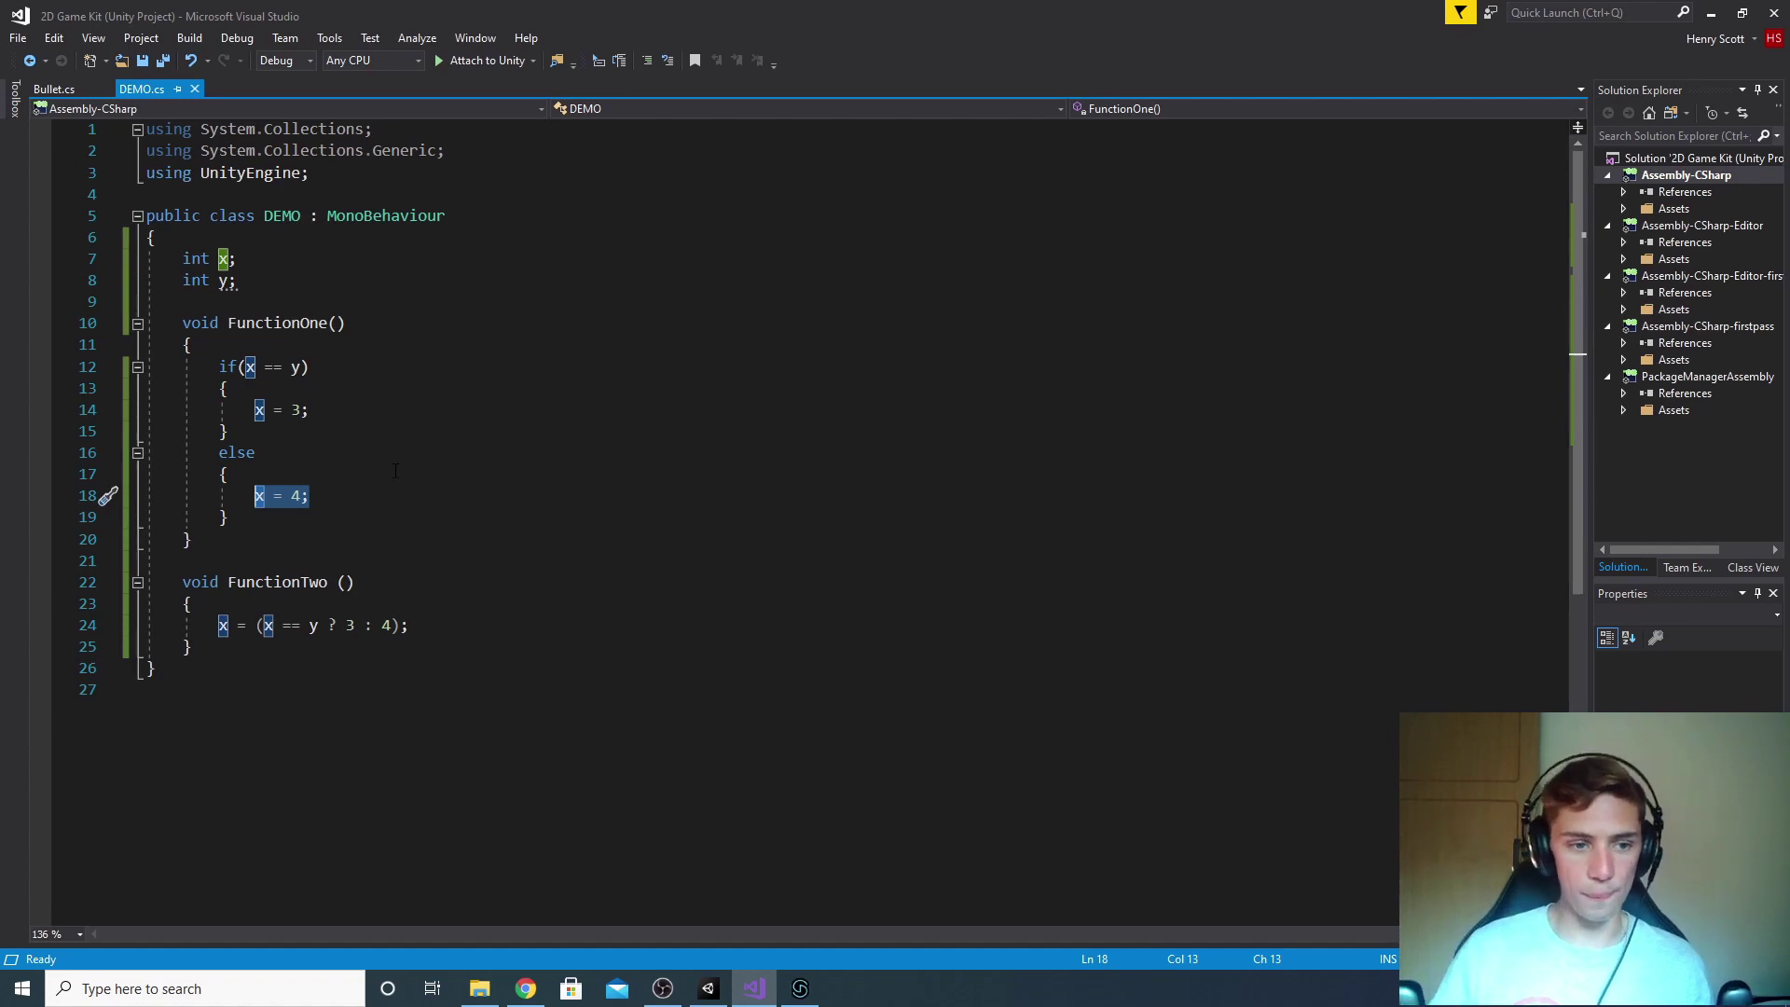
Step: Go to the conditional statement in FunctionTwo and highlight its x = assignment part
{"action": "key", "text": "Right"}
{"action": "key", "text": "Down"}
{"action": "key", "text": "Down"}
{"action": "key", "text": "Down"}
{"action": "key", "text": "Down"}
{"action": "key", "text": "Down"}
{"action": "key", "text": "Down"}
{"action": "key", "text": "End"}
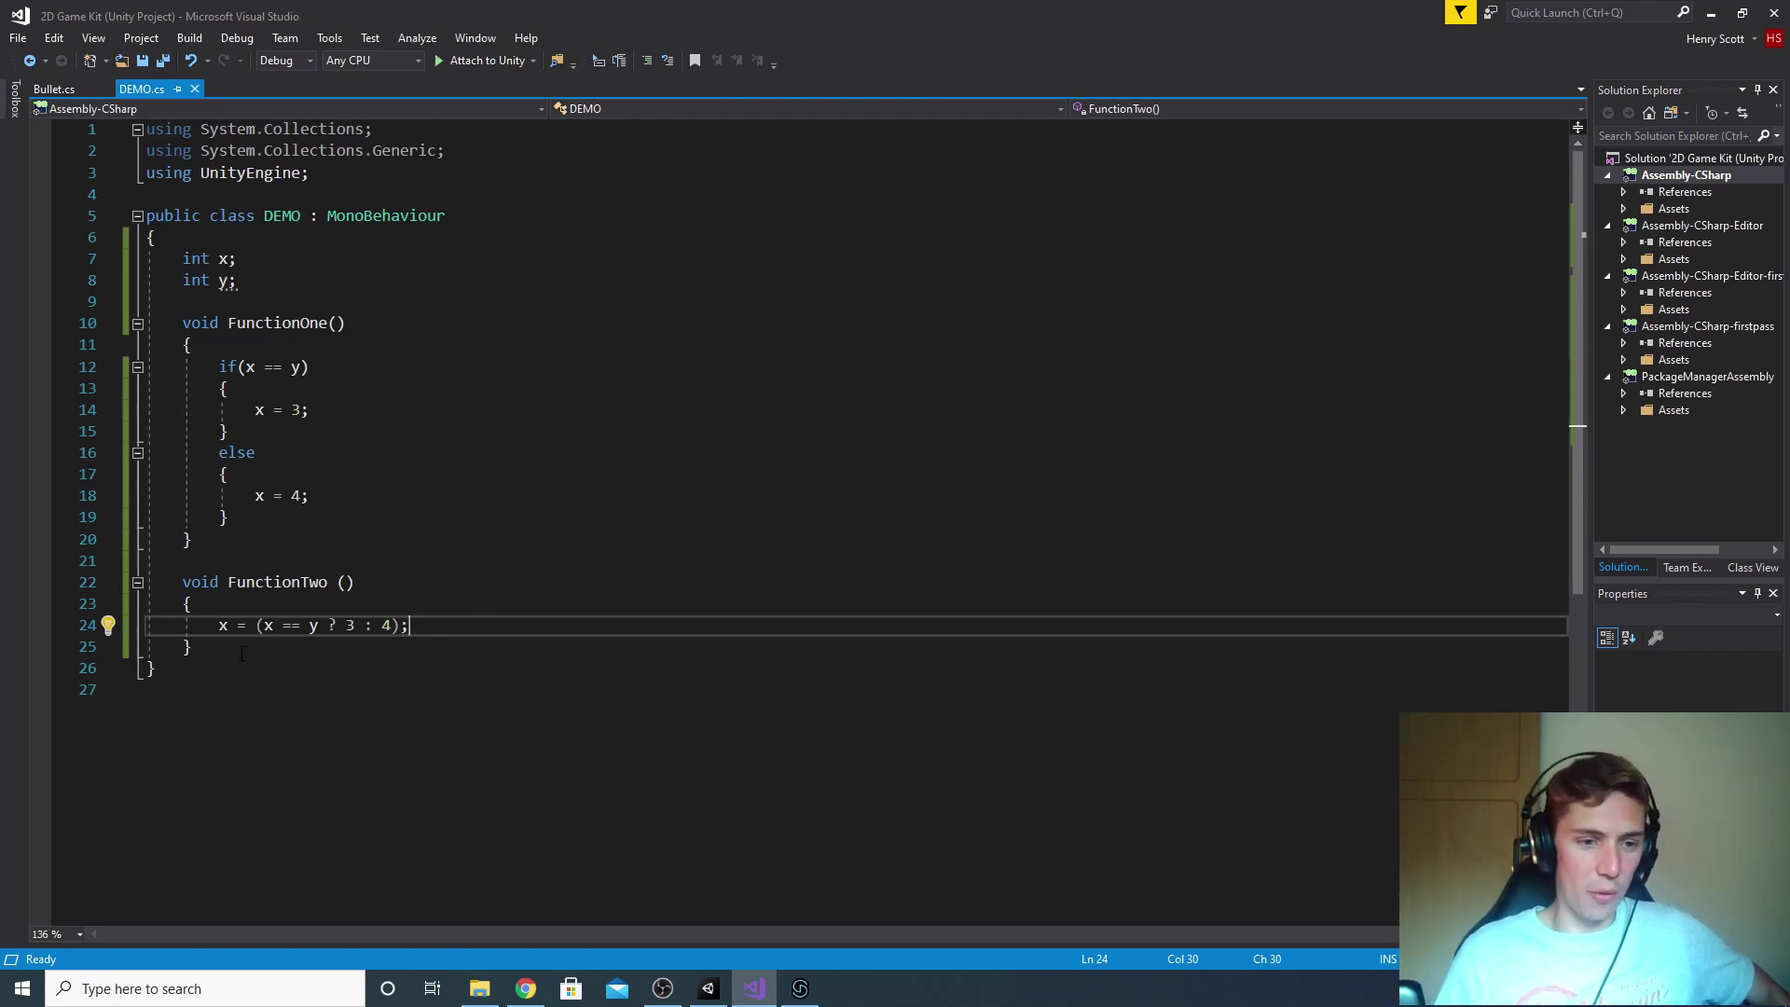
{"action": "mouse_move", "coordinate": [221, 637]}
{"action": "left_mouse_down"}
{"action": "mouse_move", "coordinate": [196, 648]}
{"action": "mouse_move", "coordinate": [247, 634]}
{"action": "left_mouse_up"}
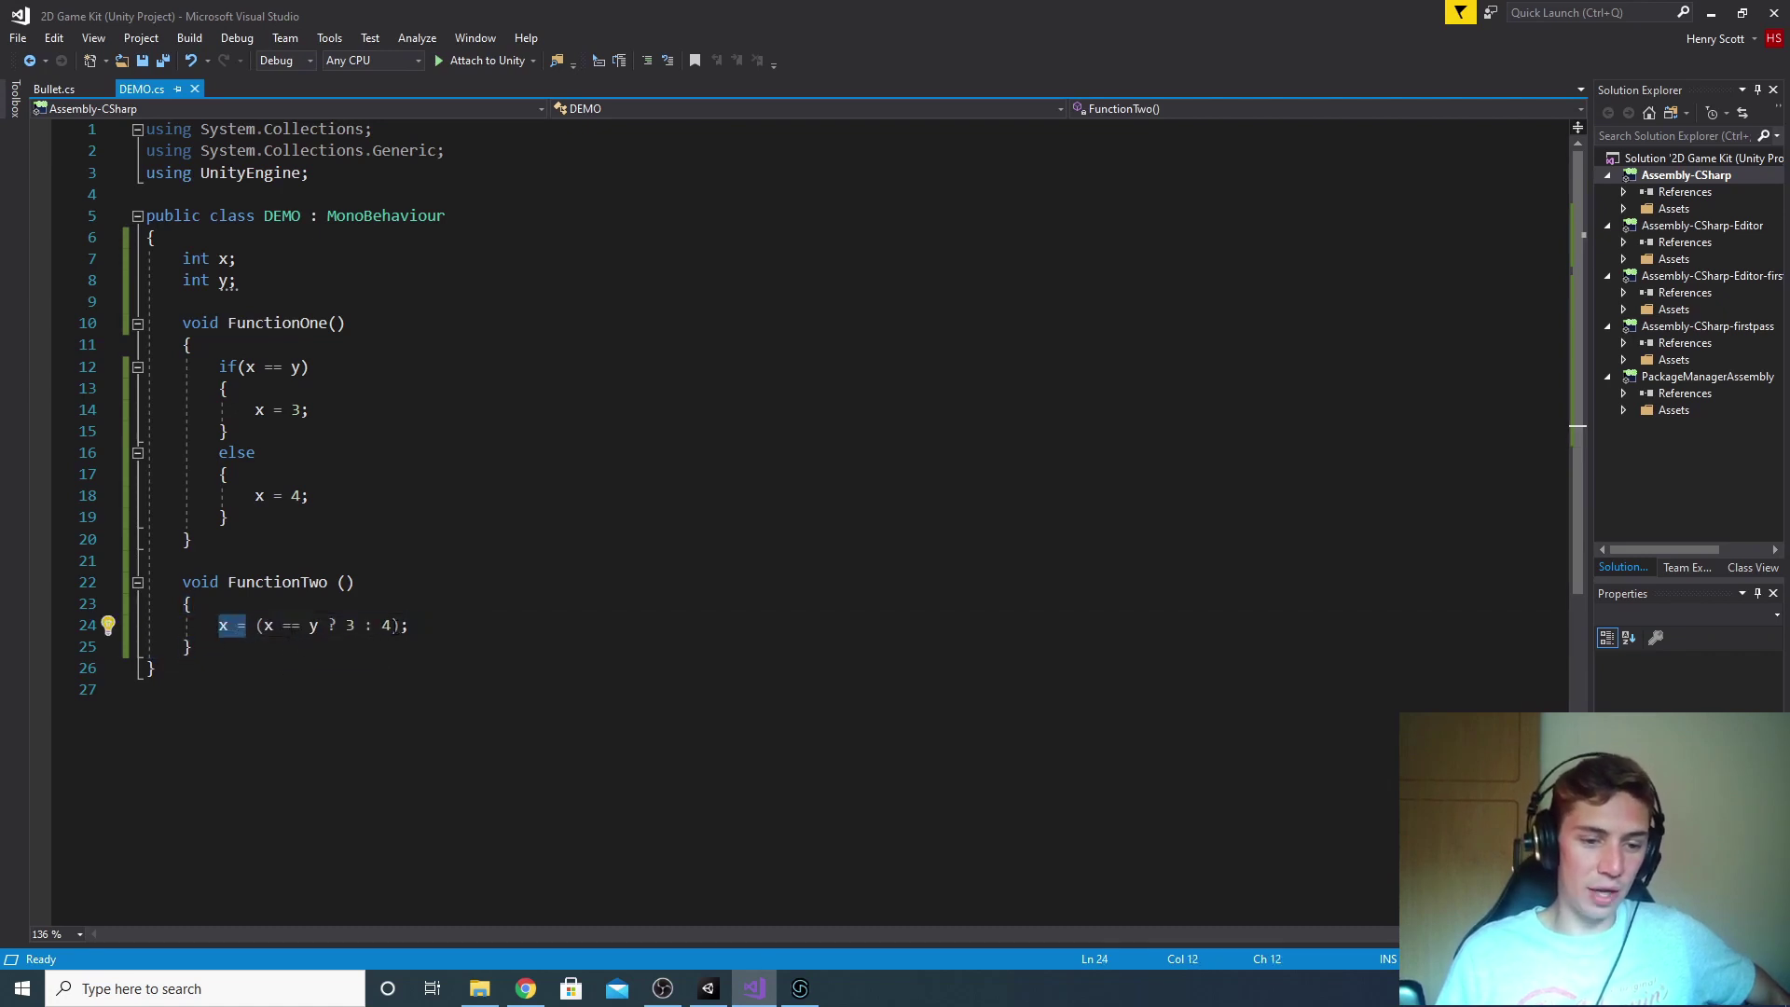
Step: Try replacing the conditional expression inside FunctionTwo's parentheses with the plain value 4, and undo the replacement
{"action": "left_click_drag", "start_coordinate": [393, 626], "coordinate": [267, 627]}
{"action": "key", "text": "BackSpace"}
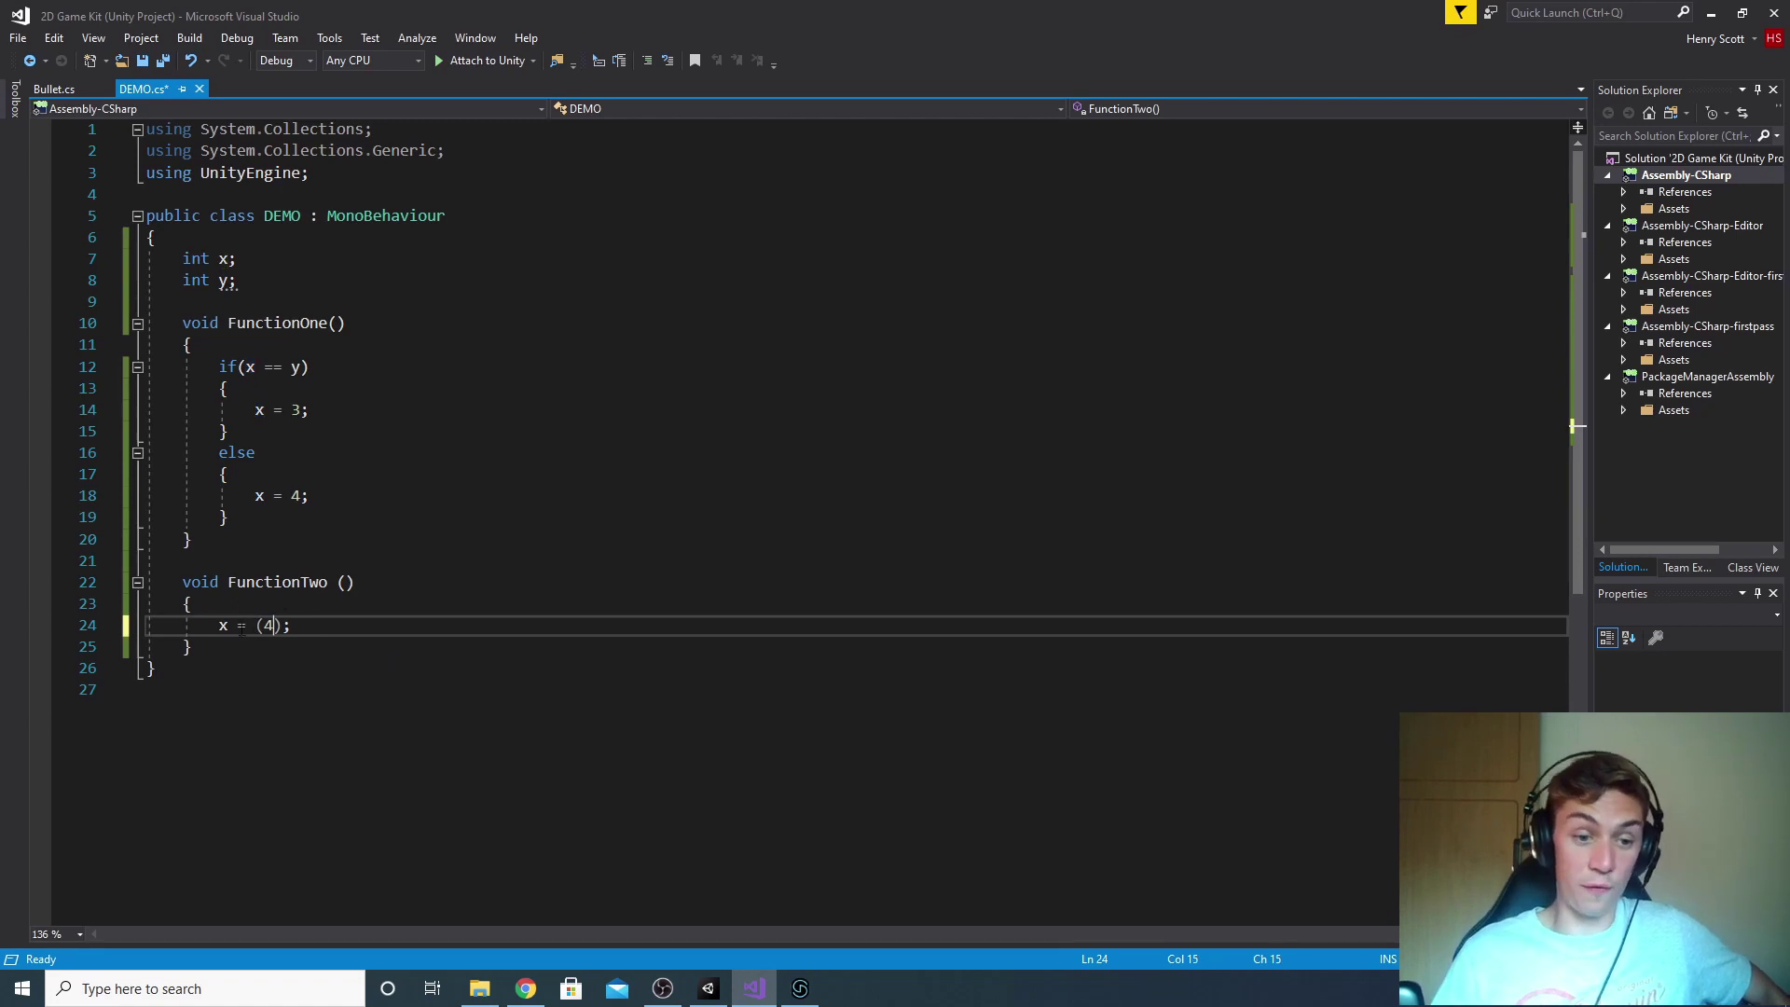
{"action": "type", "text": "4"}
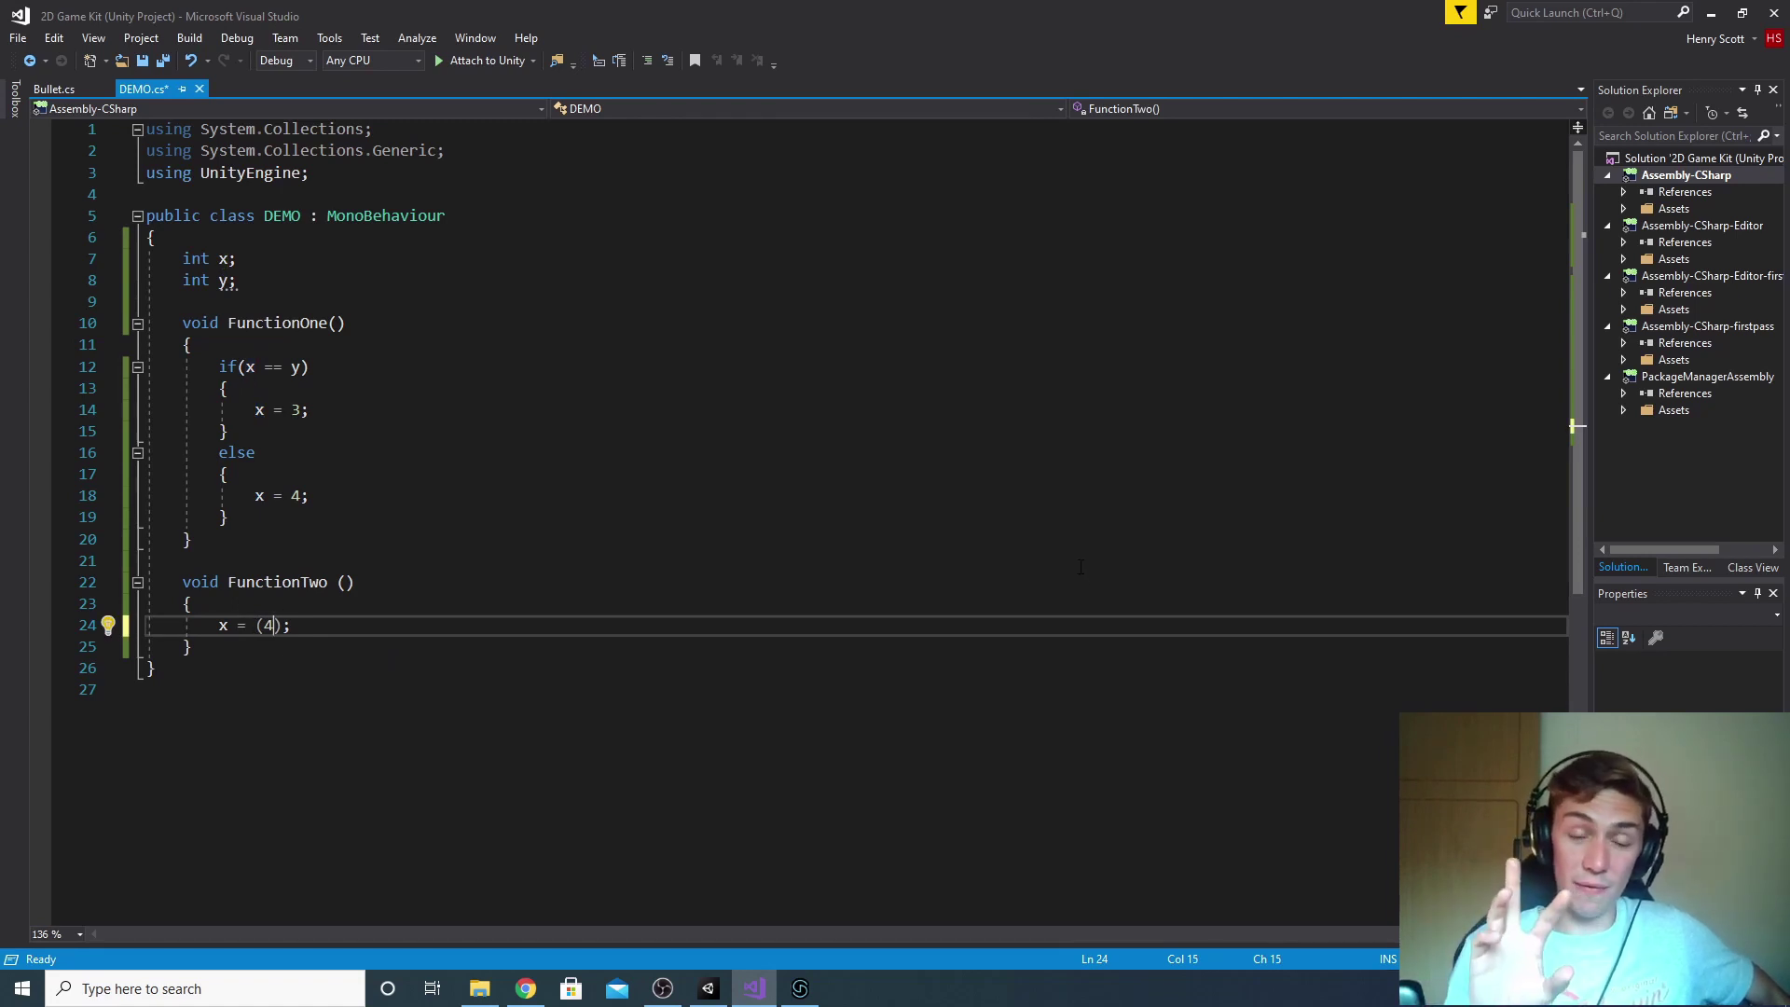
{"action": "key", "text": "ctrl+z"}
{"action": "key", "text": "ctrl+z"}
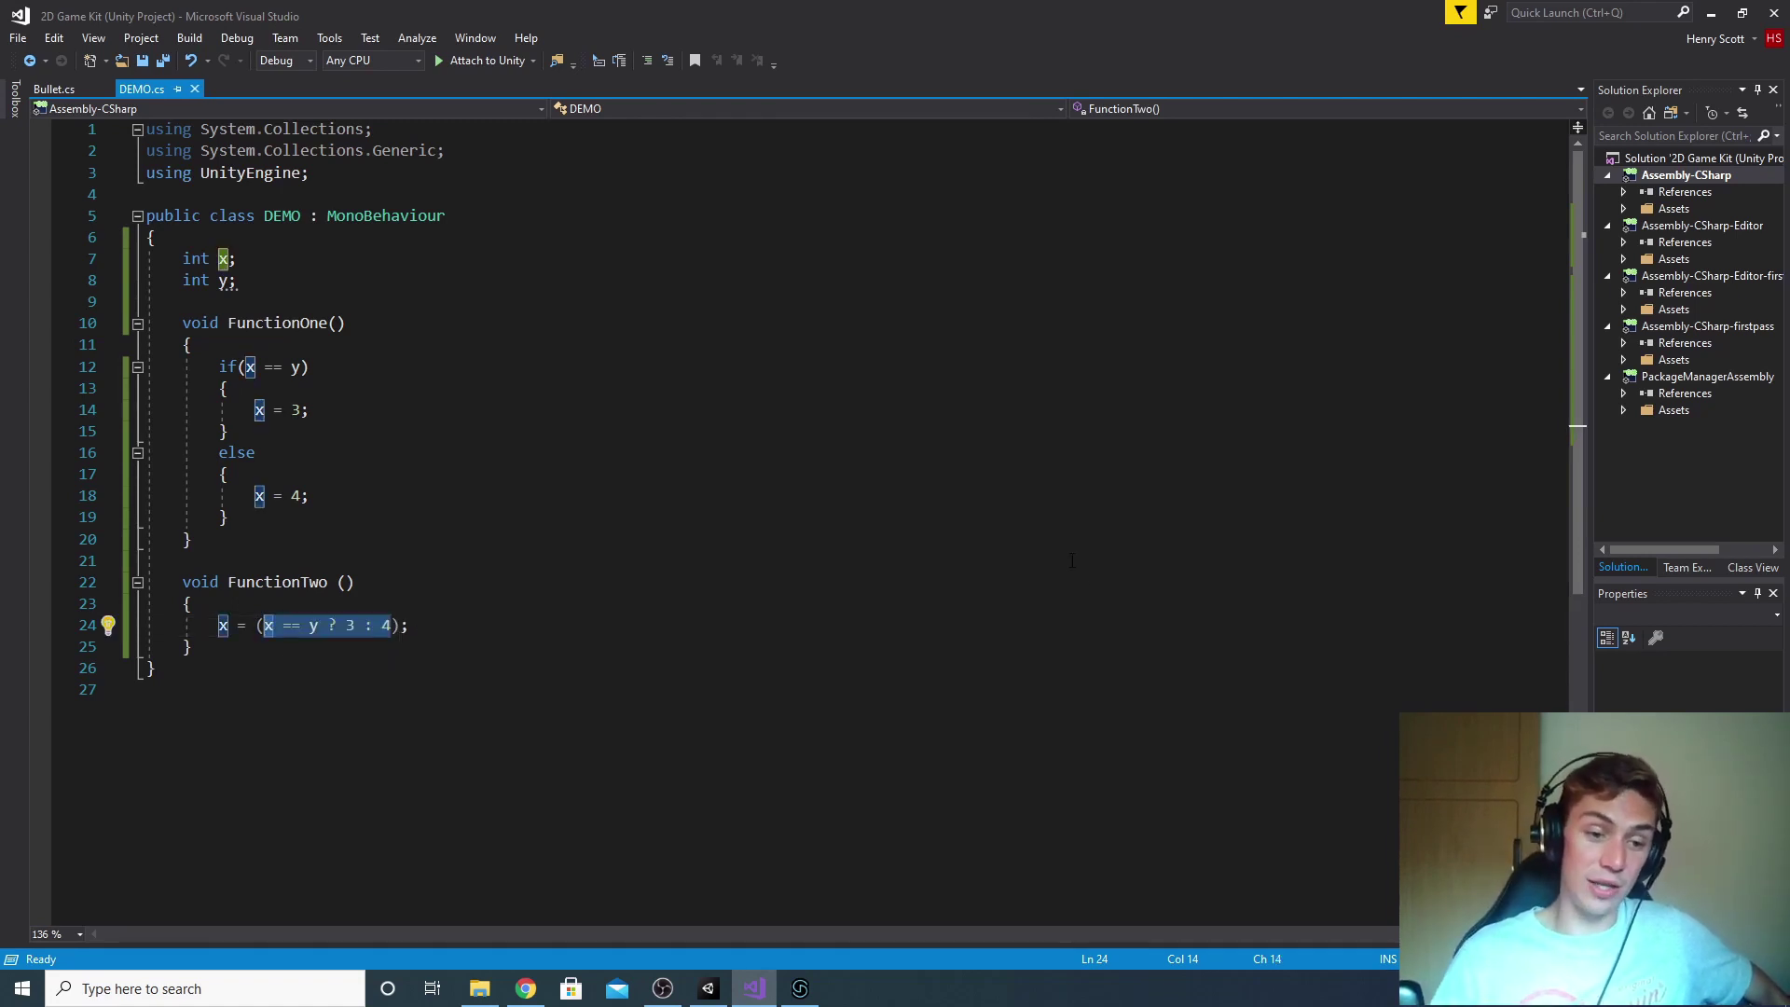
{"action": "key", "text": "Up"}
{"action": "key", "text": "Up"}
{"action": "key", "text": "Up"}
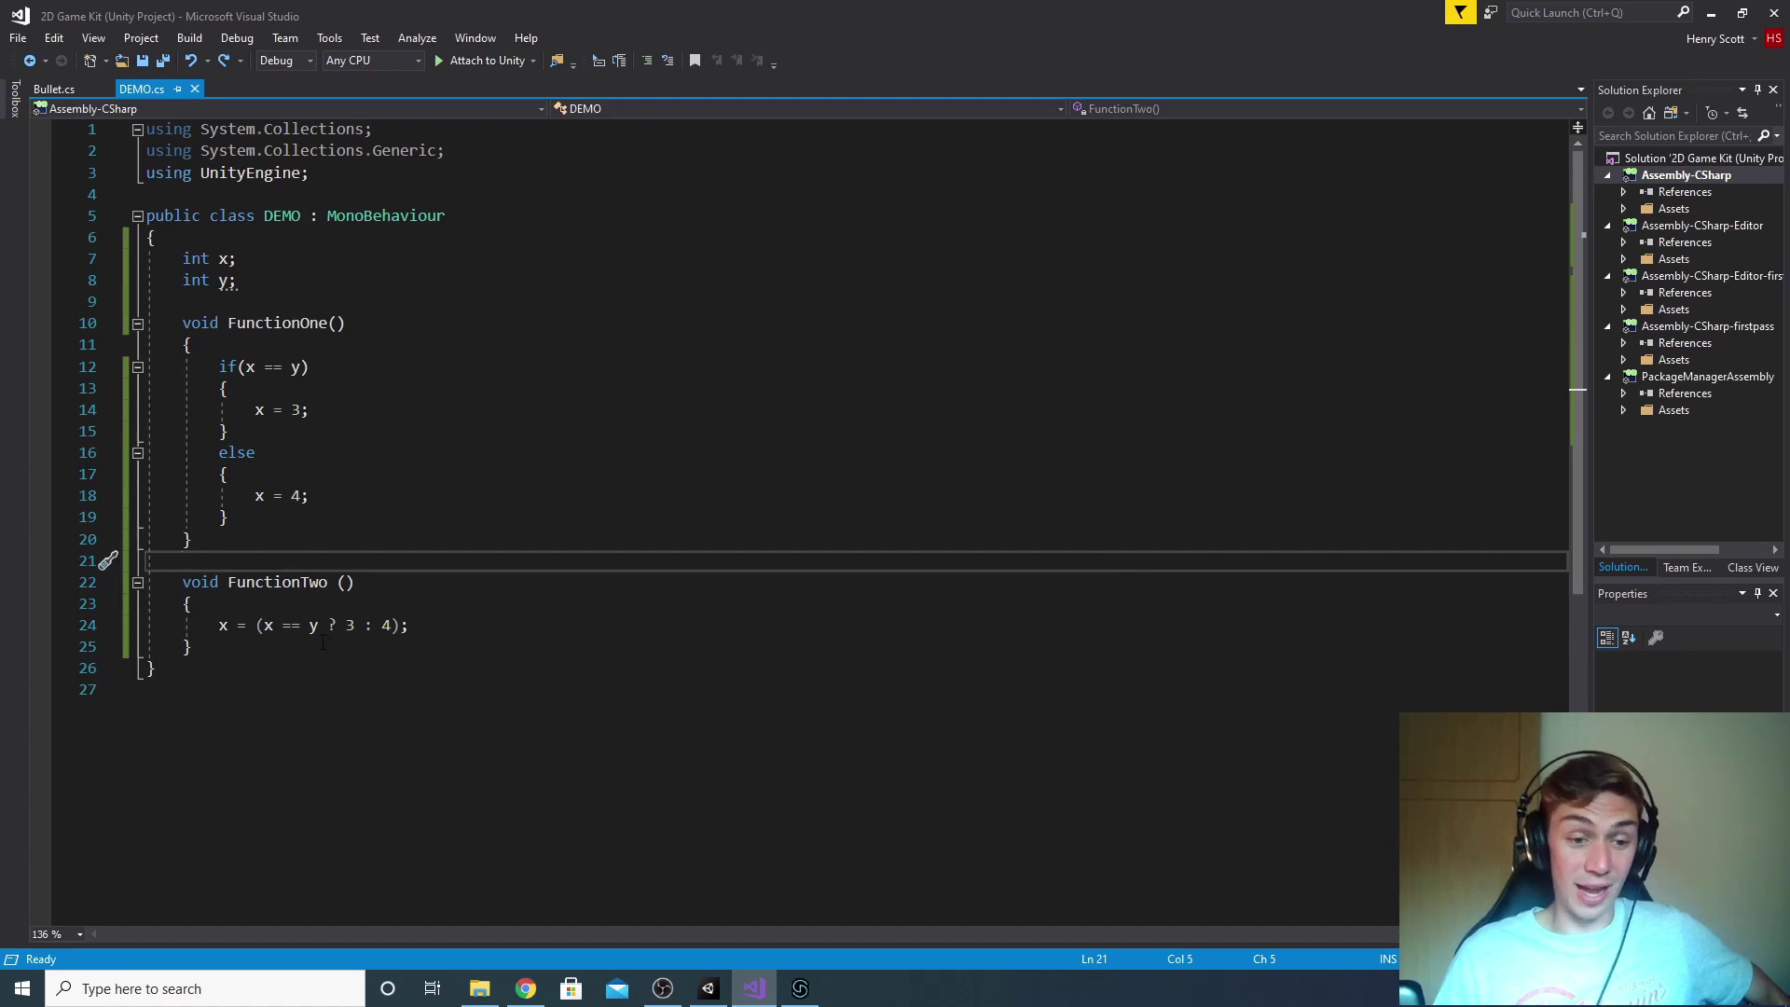
Step: Examine the x == y condition, question mark, first value and colon of FunctionTwo's conditional expression
{"action": "left_click", "coordinate": [324, 643]}
{"action": "left_click_drag", "start_coordinate": [265, 624], "coordinate": [320, 626]}
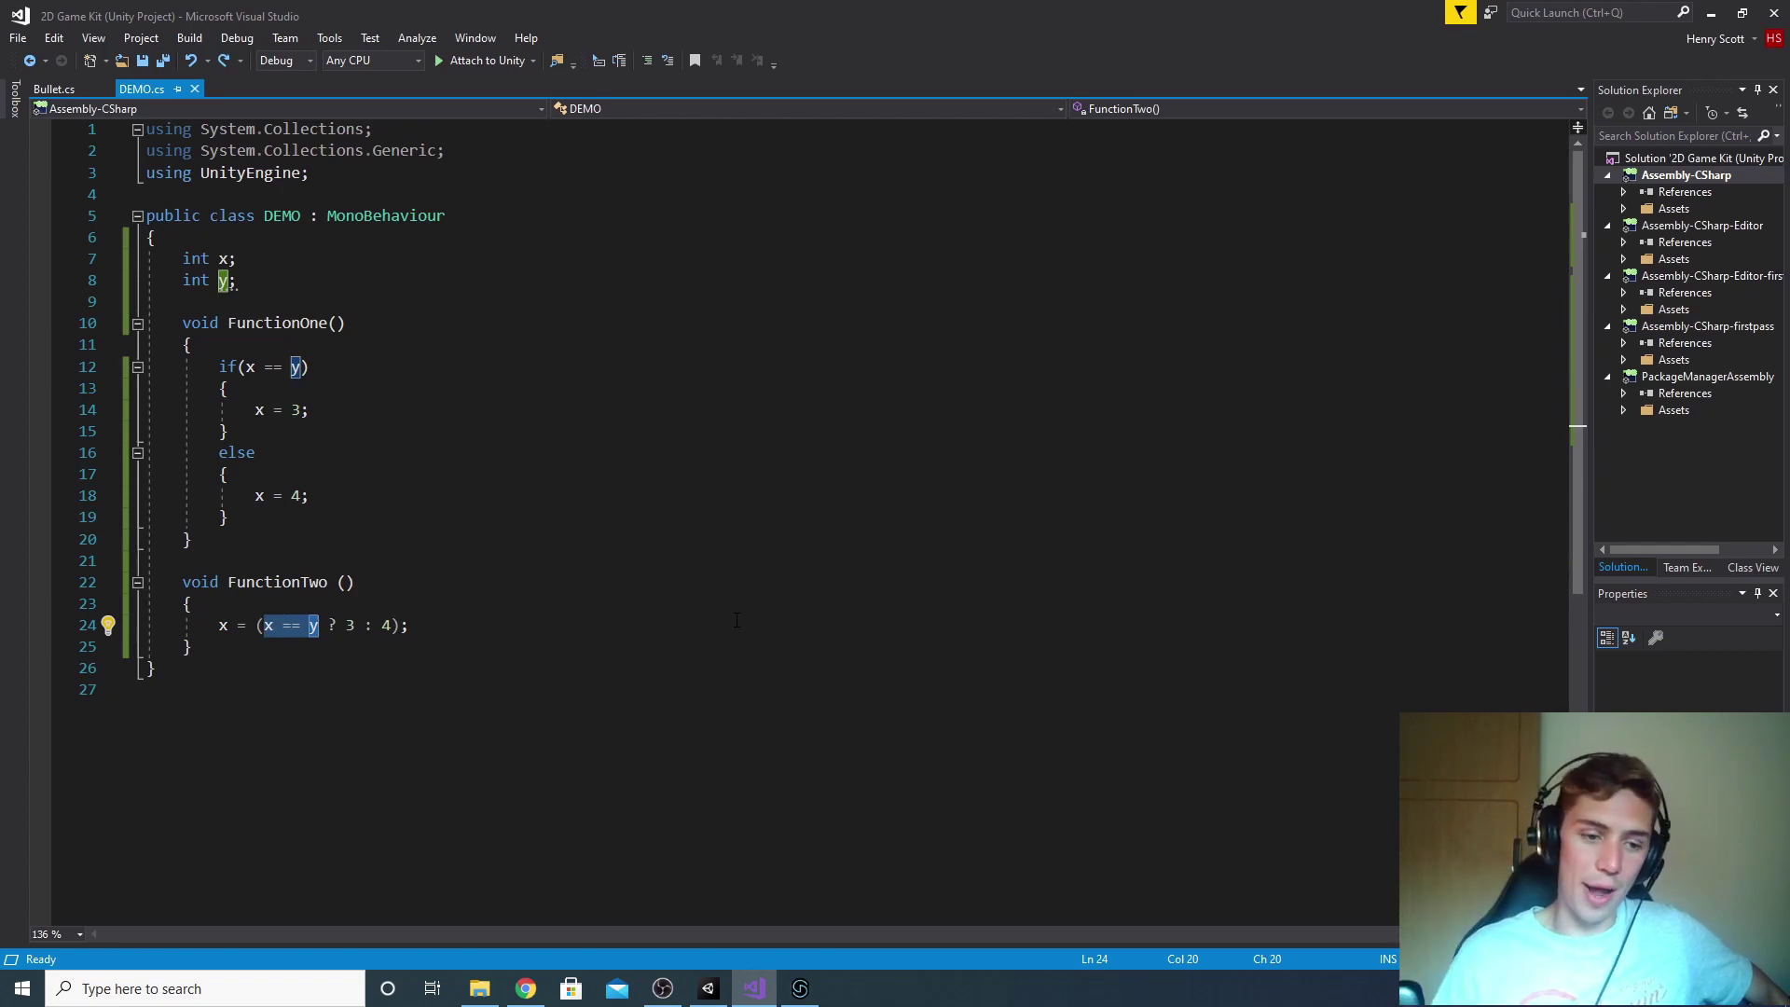
{"action": "left_click", "coordinate": [679, 627]}
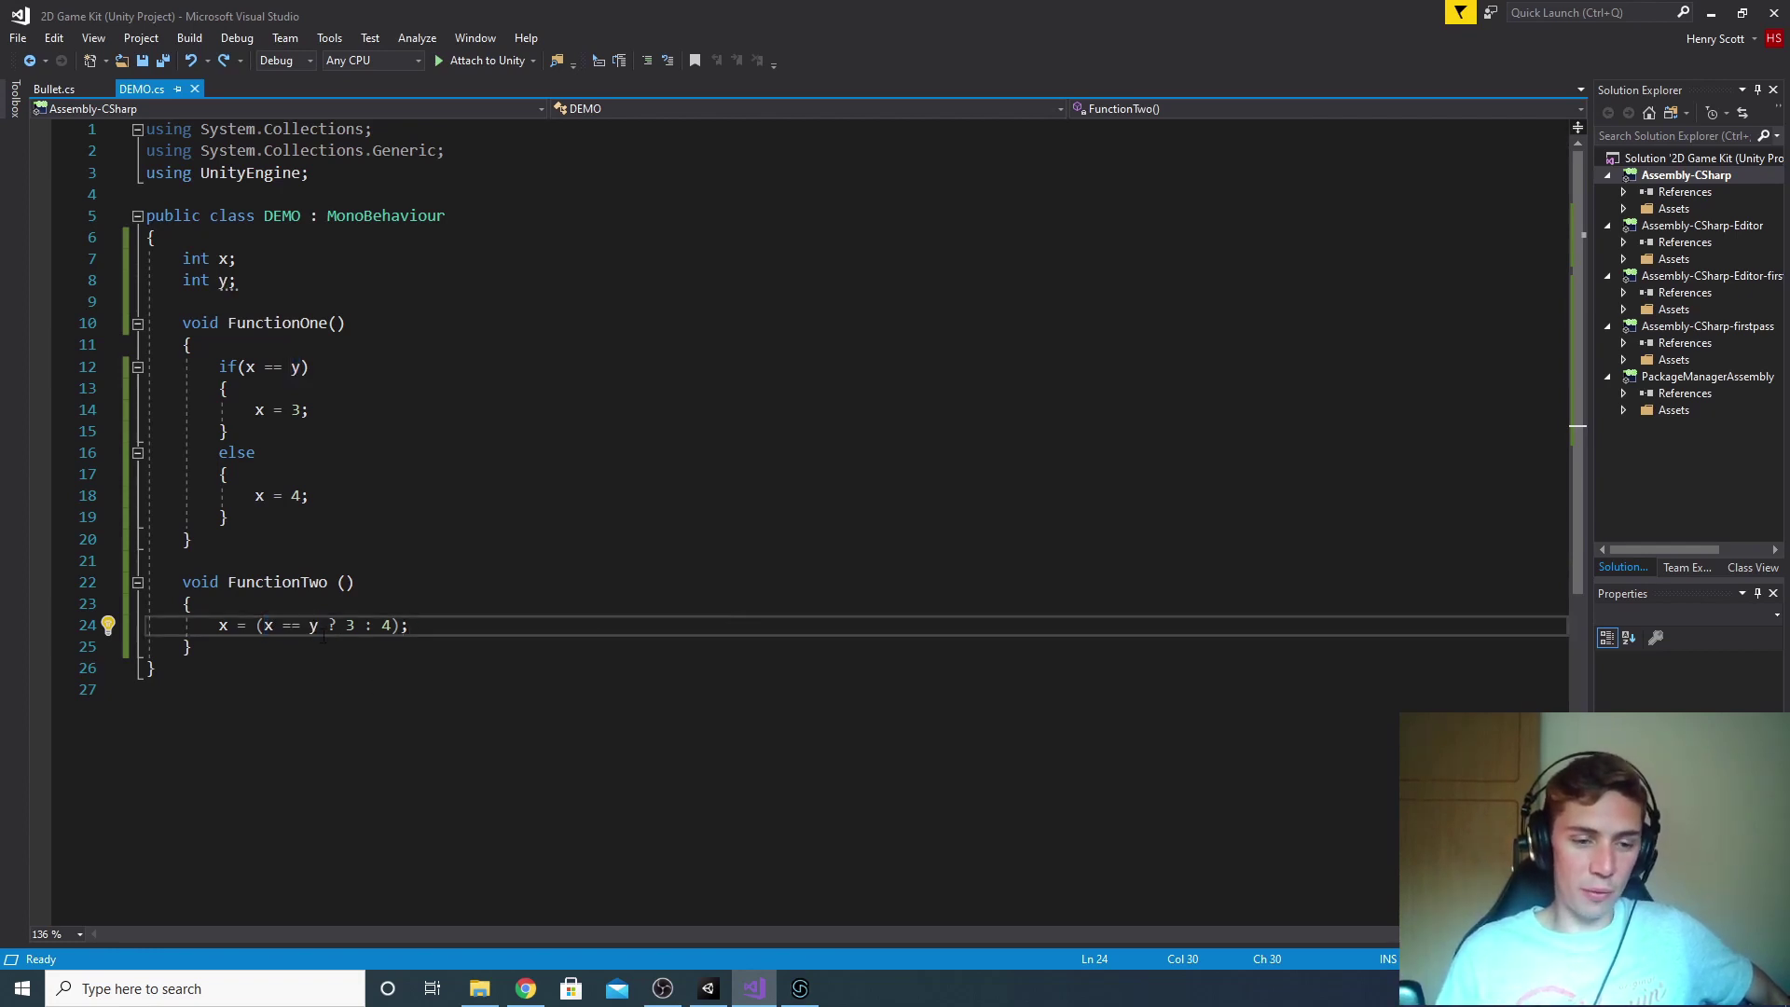
{"action": "left_click_drag", "start_coordinate": [328, 626], "coordinate": [342, 626]}
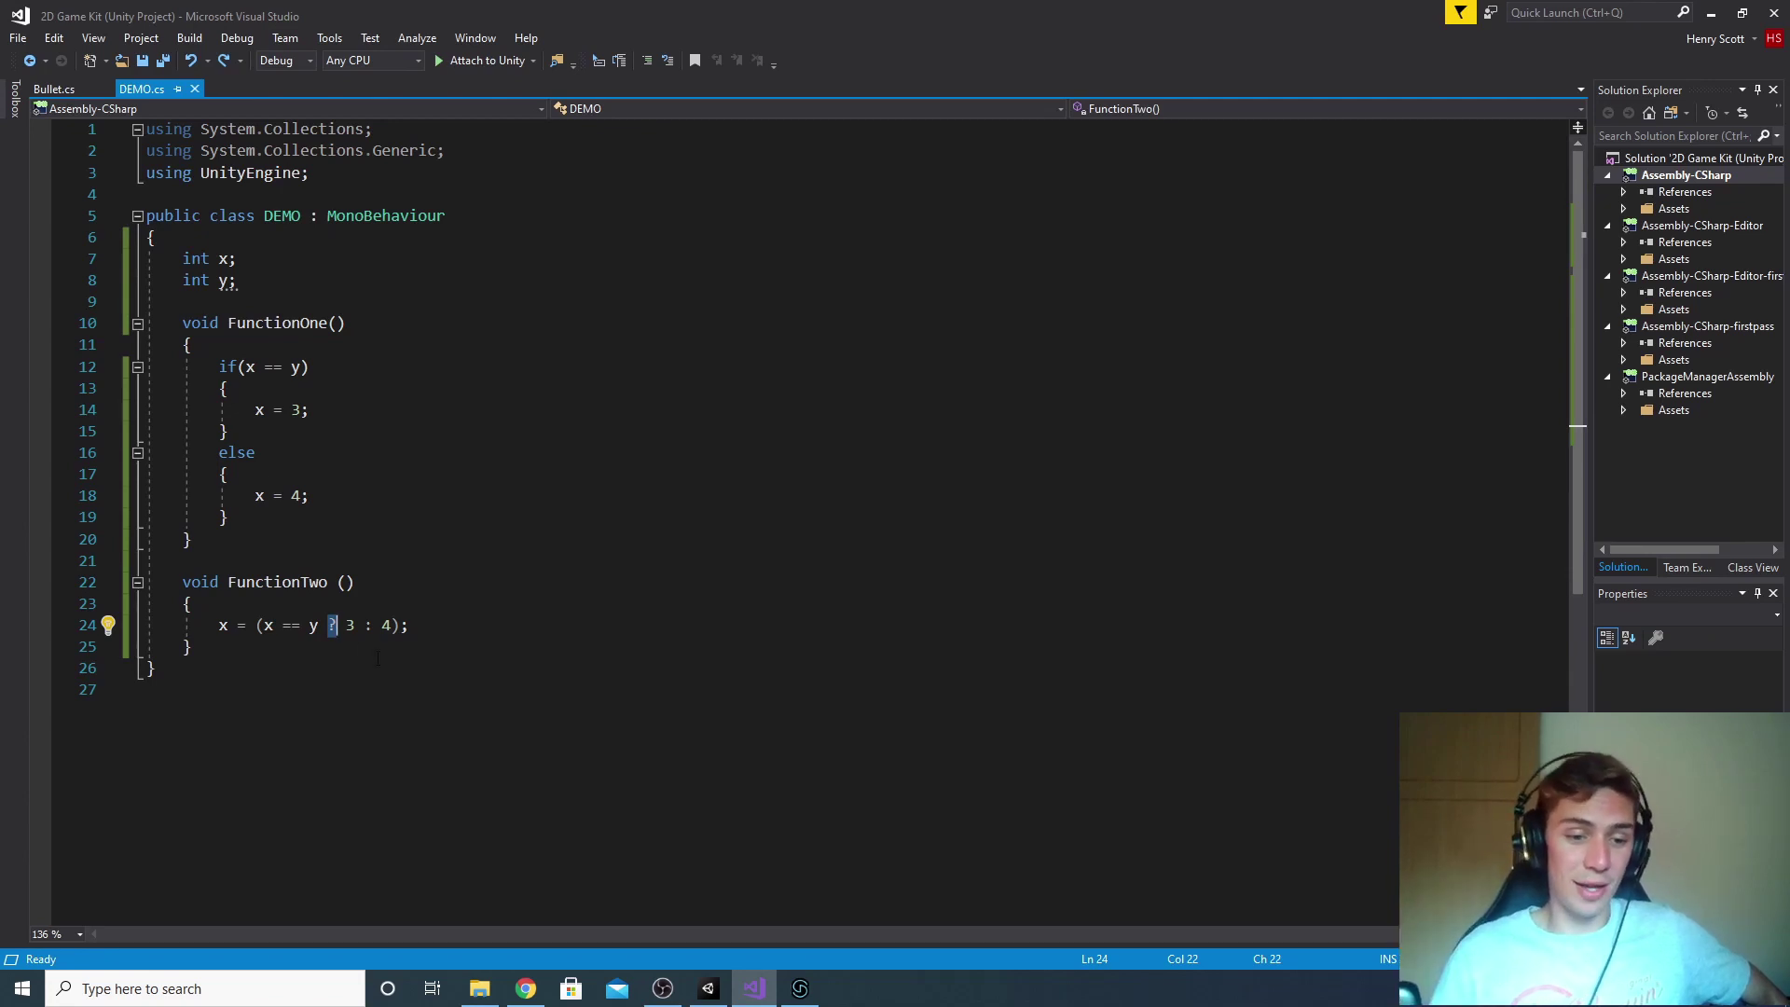
{"action": "left_click_drag", "start_coordinate": [264, 624], "coordinate": [320, 625]}
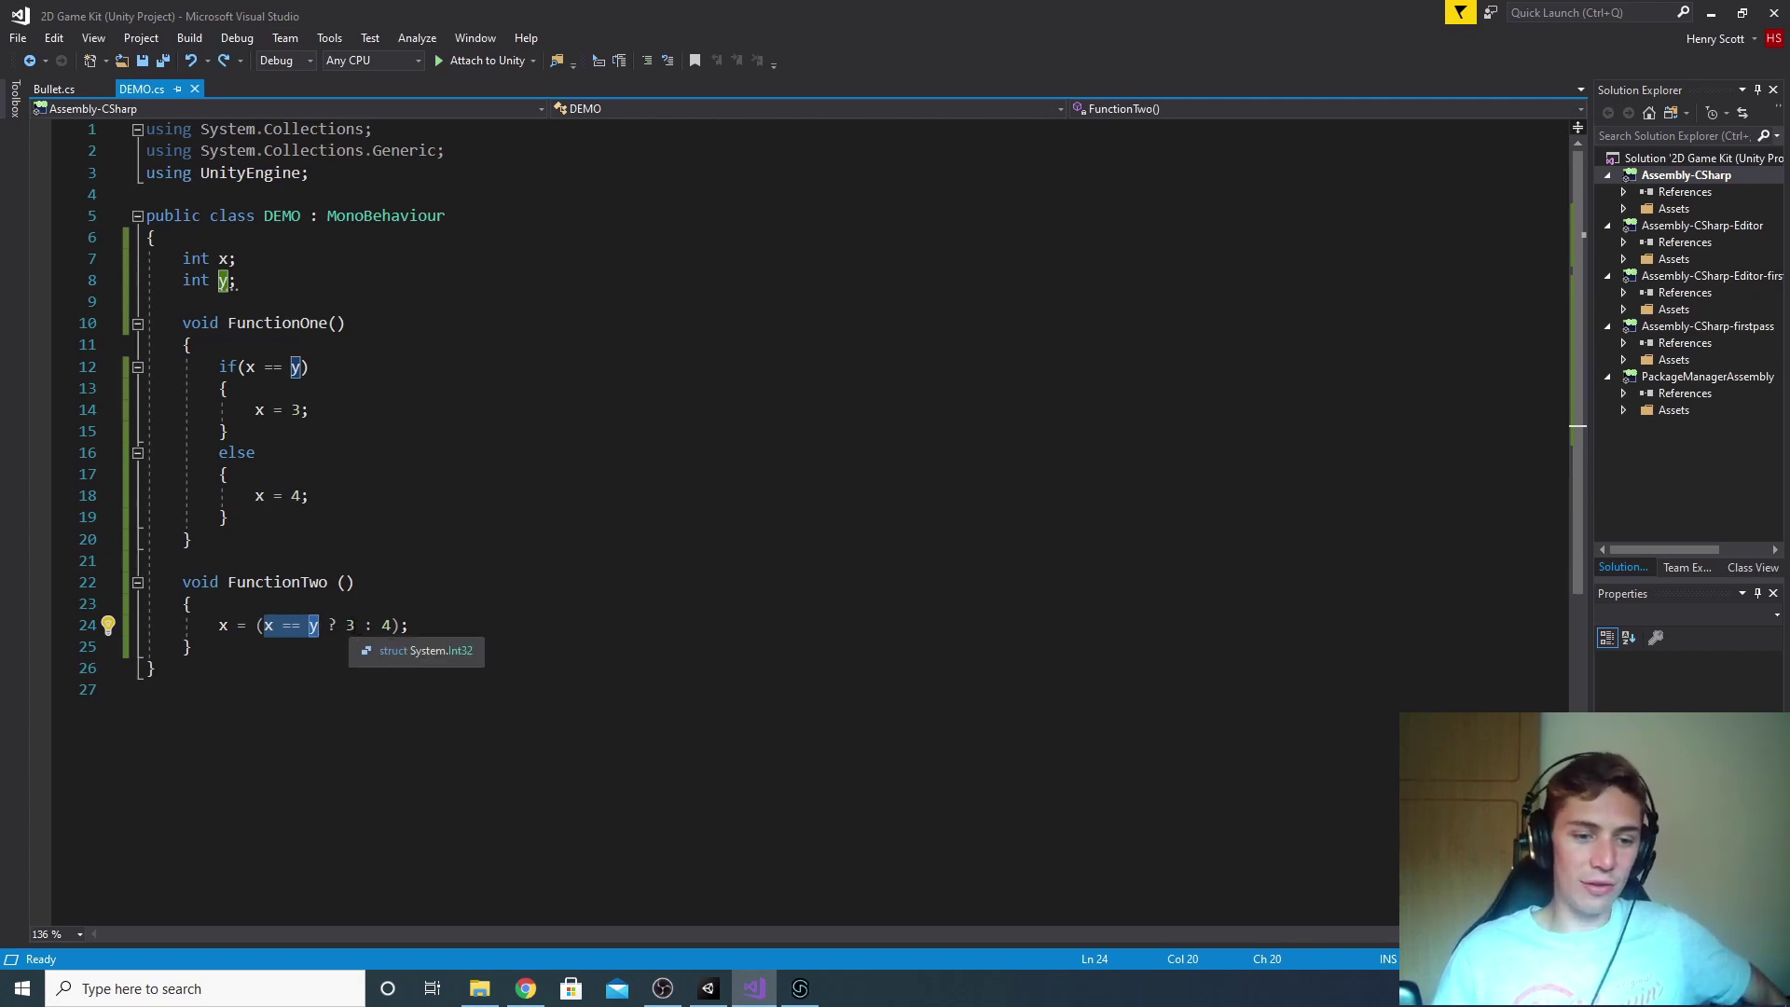
{"action": "left_click", "coordinate": [348, 624]}
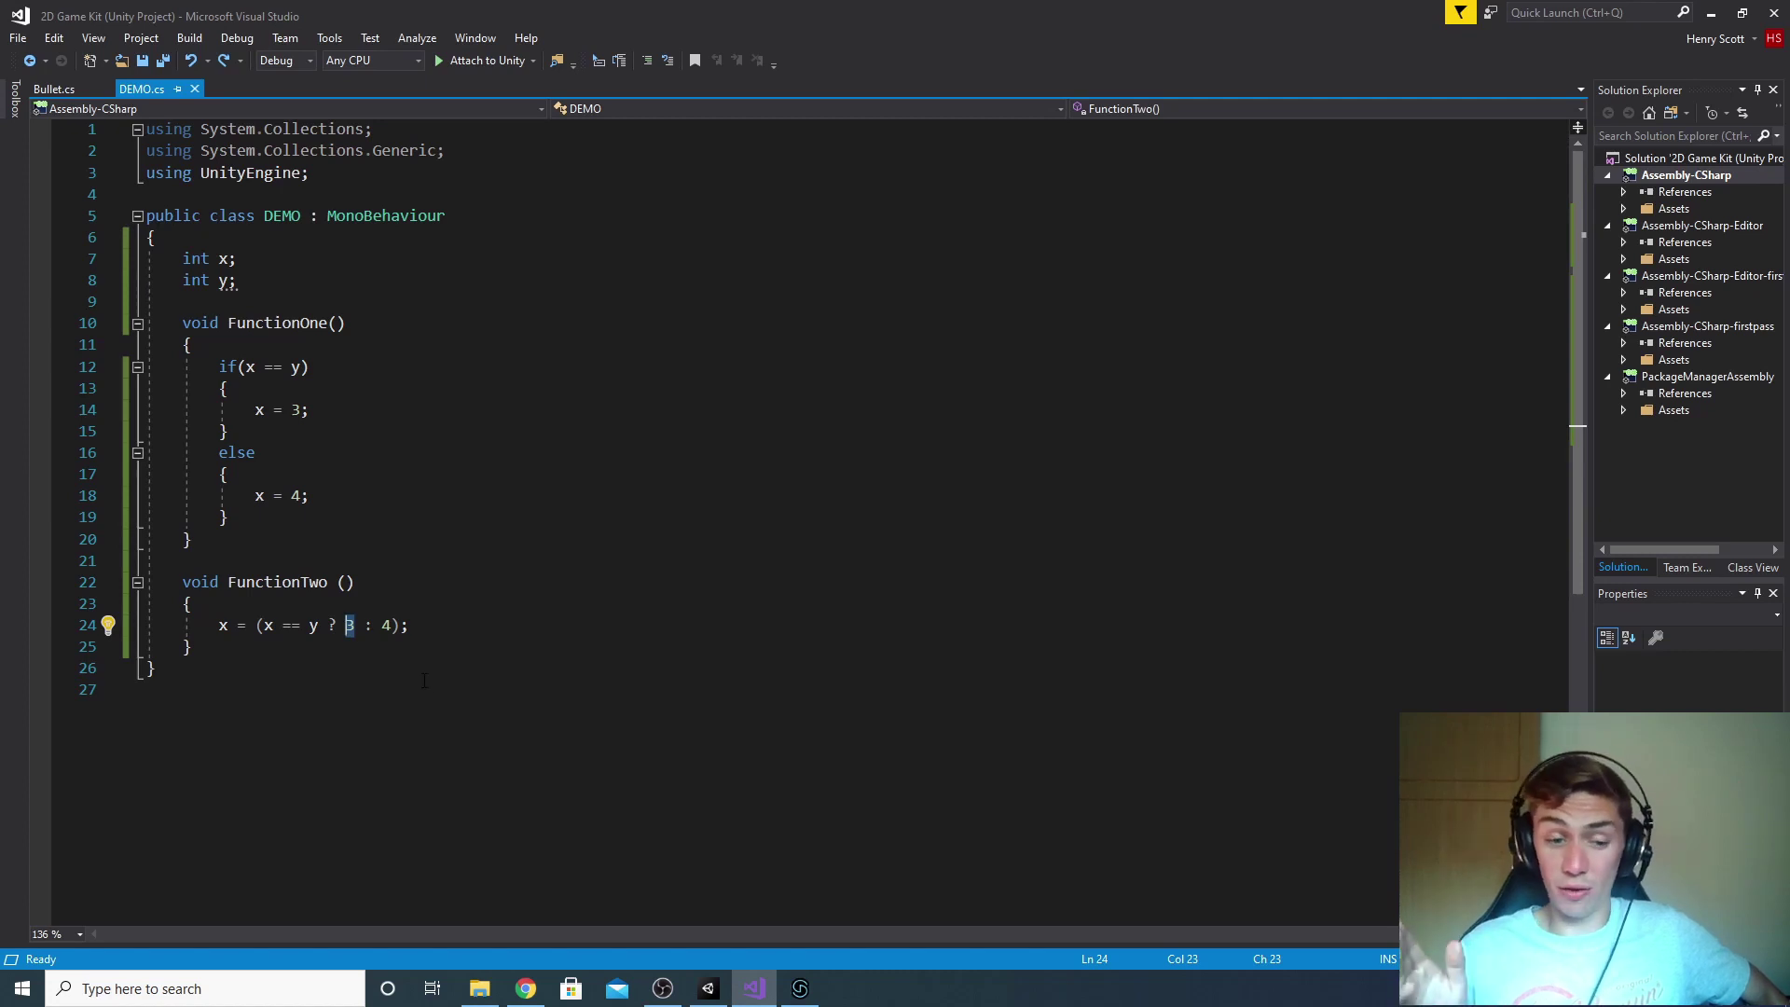
{"action": "key", "text": "Right"}
{"action": "key", "text": "Right"}
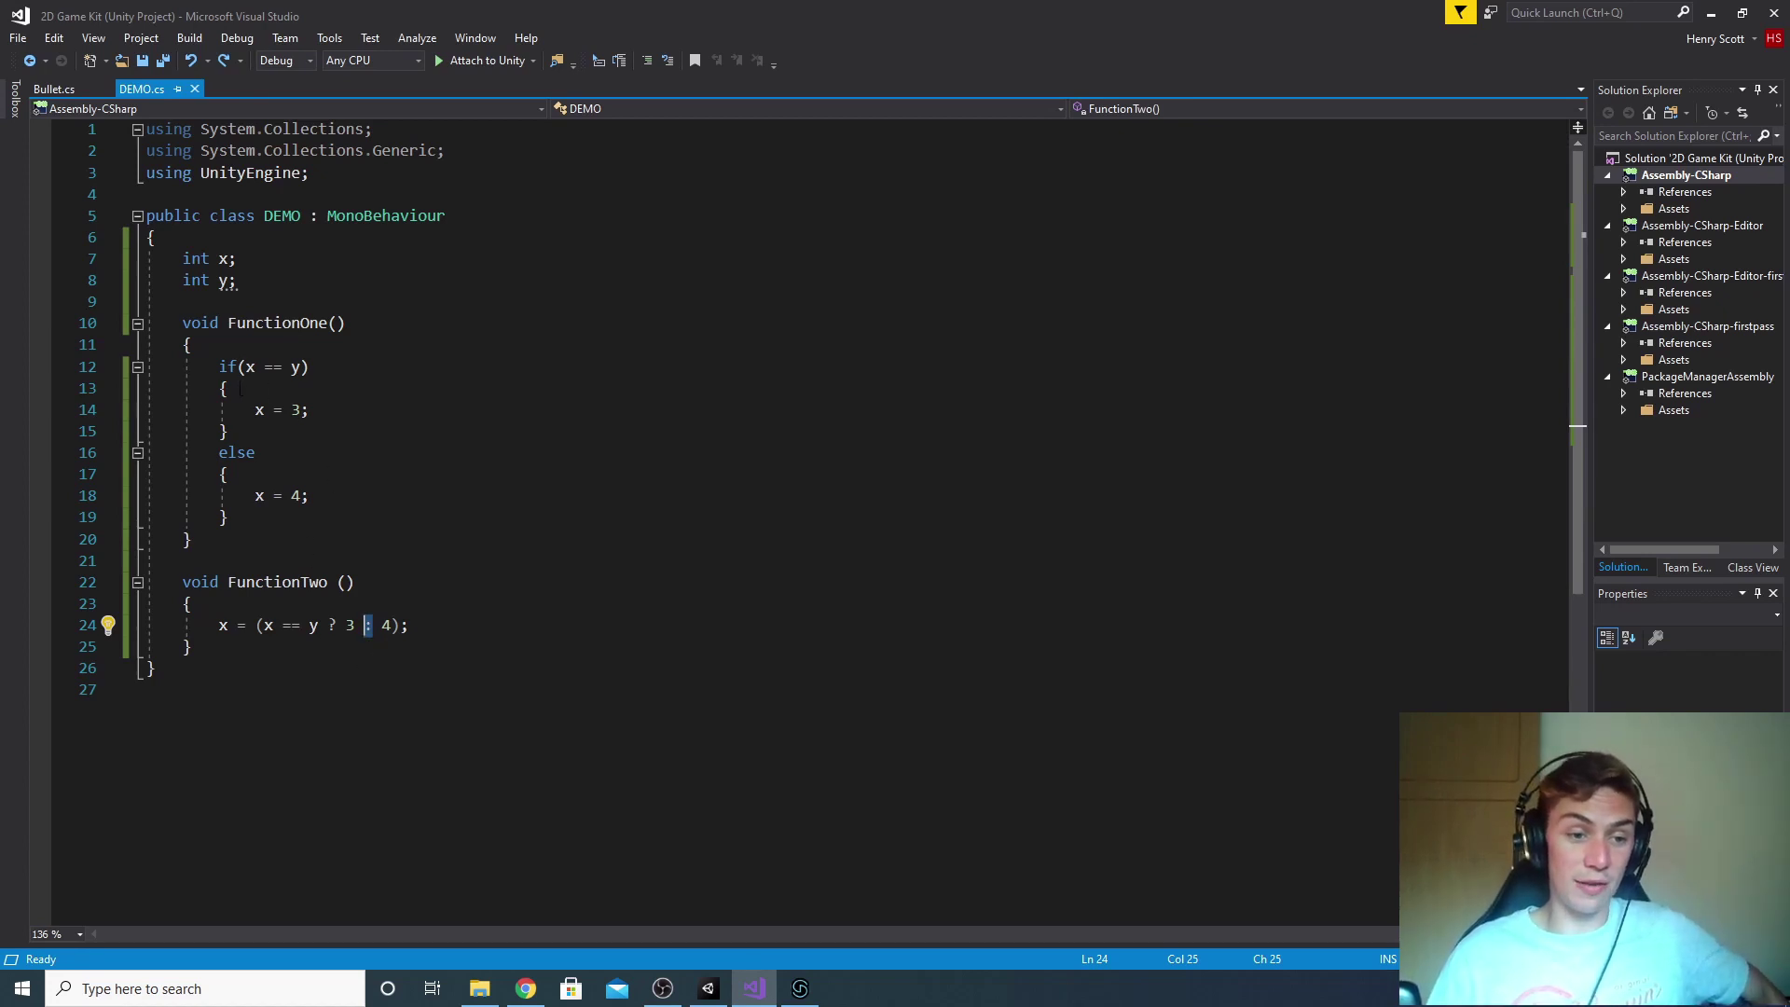
Step: Compare FunctionOne's if and else blocks with the condition and the values 3 and 4 in FunctionTwo
{"action": "left_click_drag", "start_coordinate": [220, 389], "coordinate": [229, 518]}
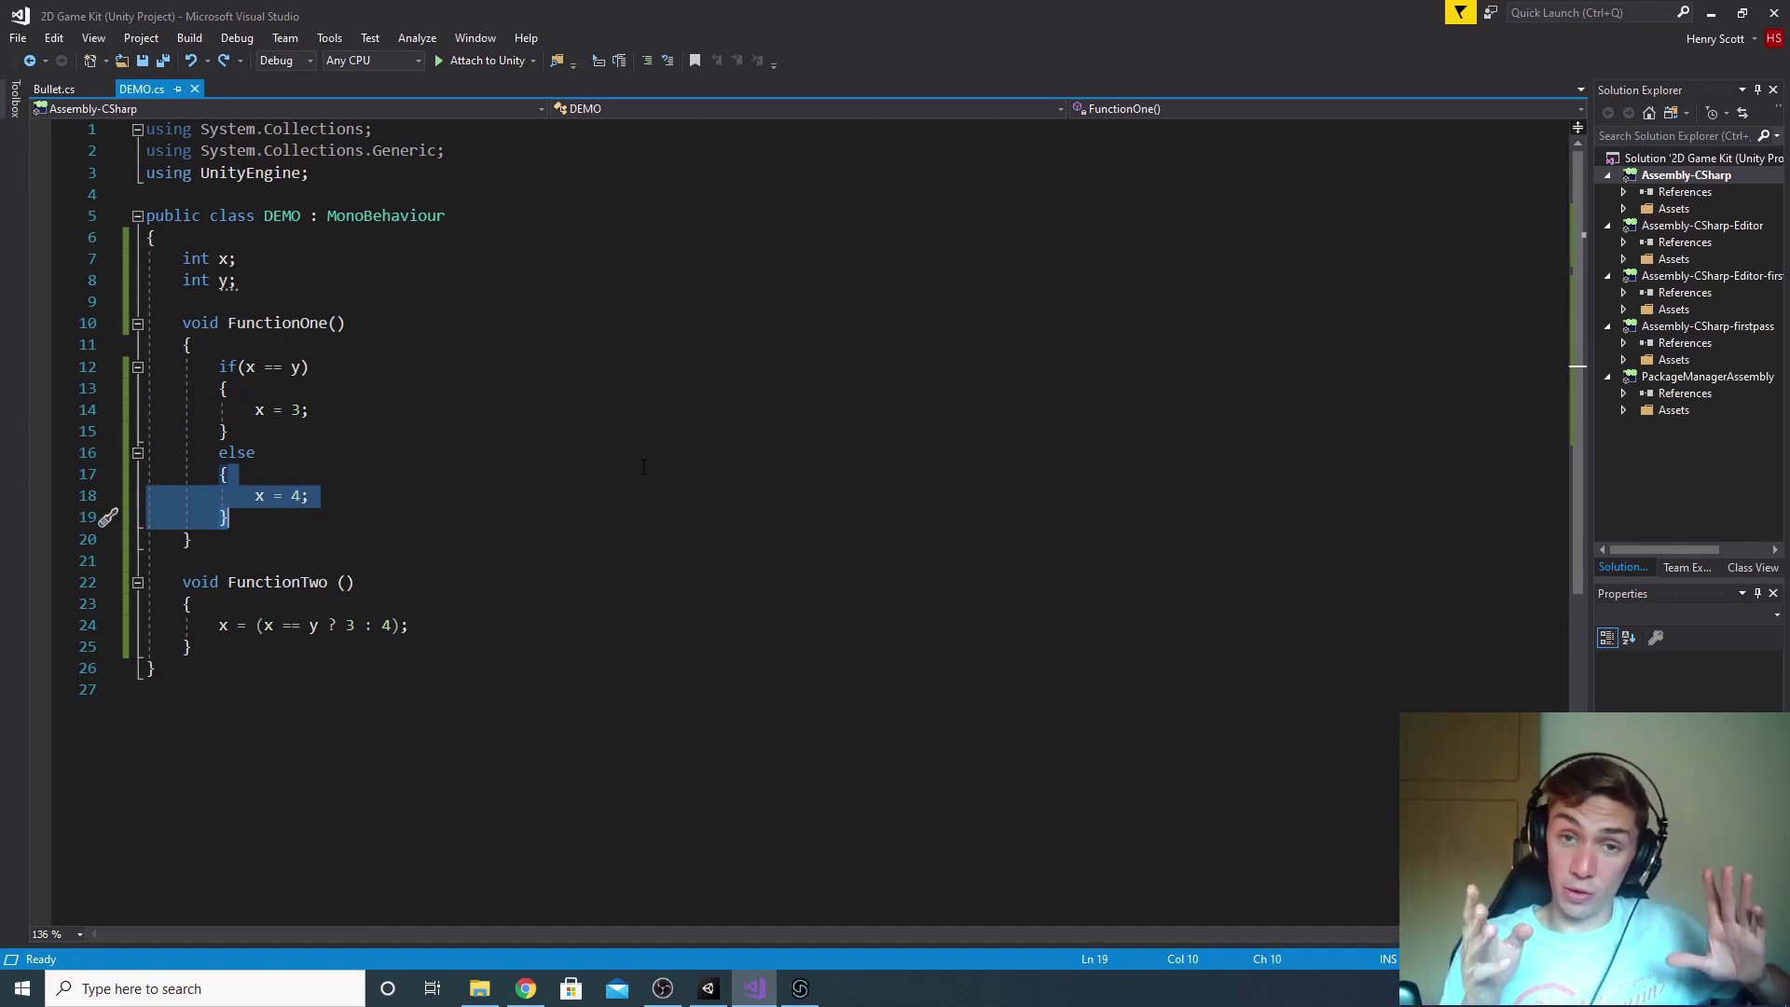
{"action": "left_click", "coordinate": [438, 625]}
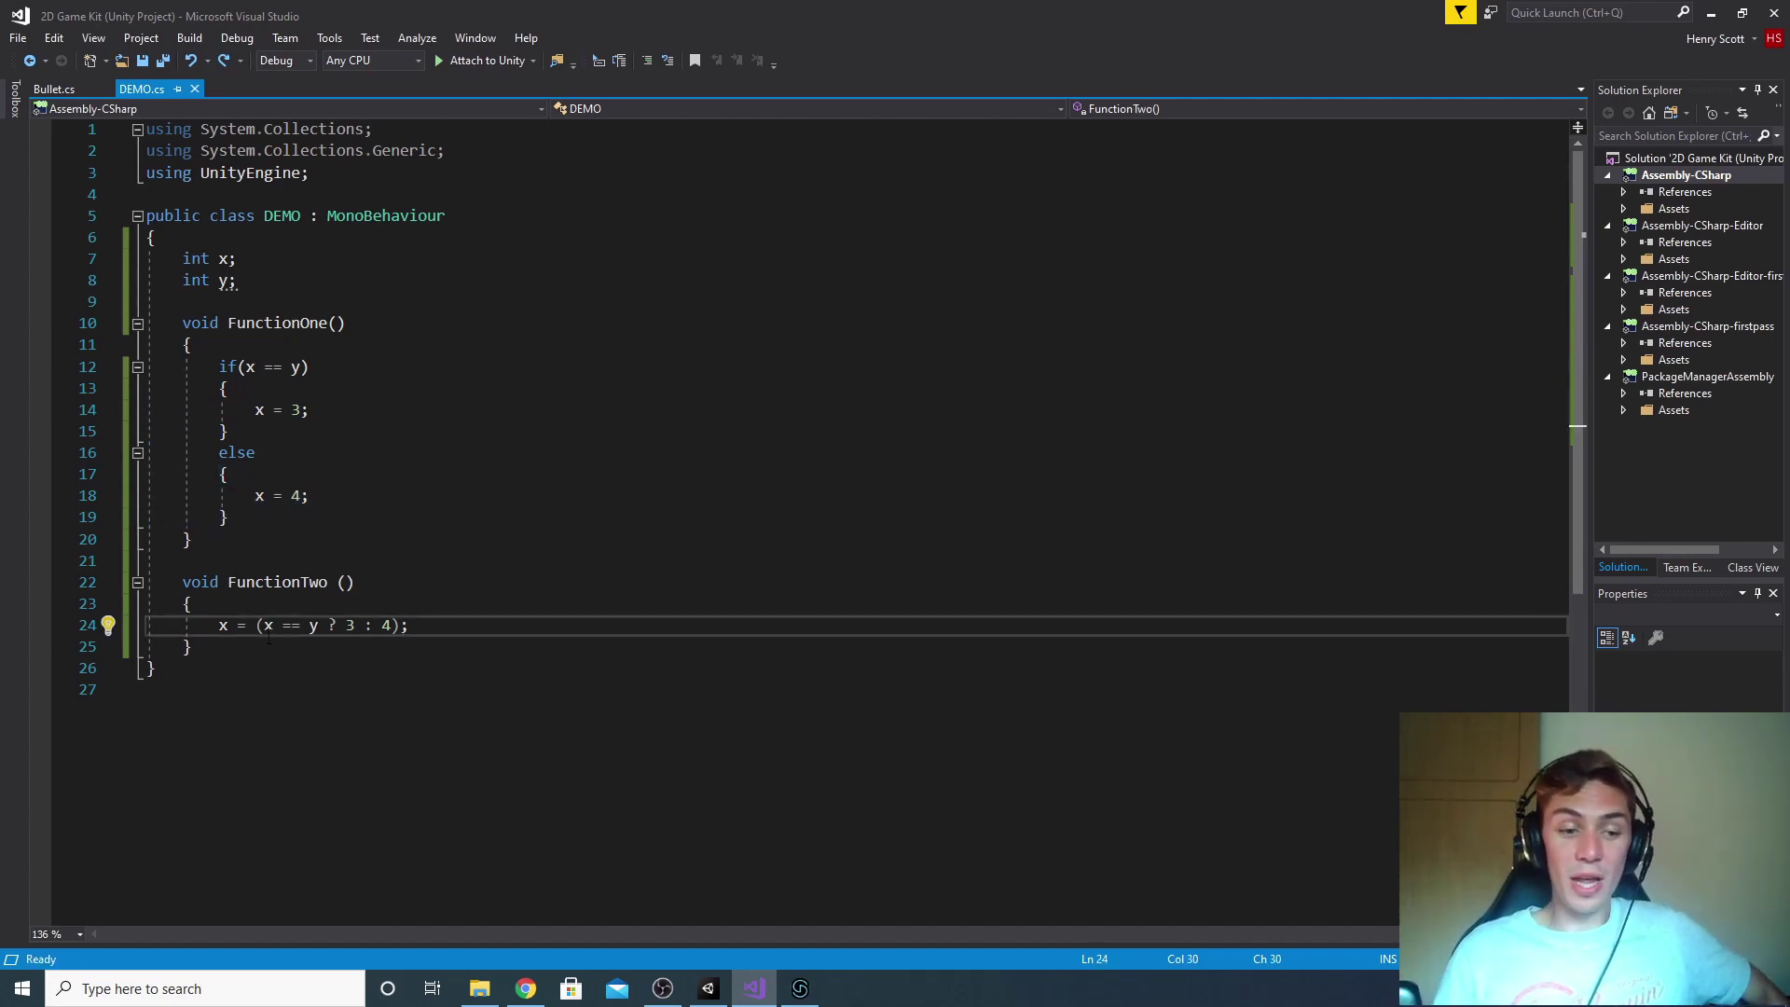
{"action": "left_click_drag", "start_coordinate": [319, 626], "coordinate": [265, 626]}
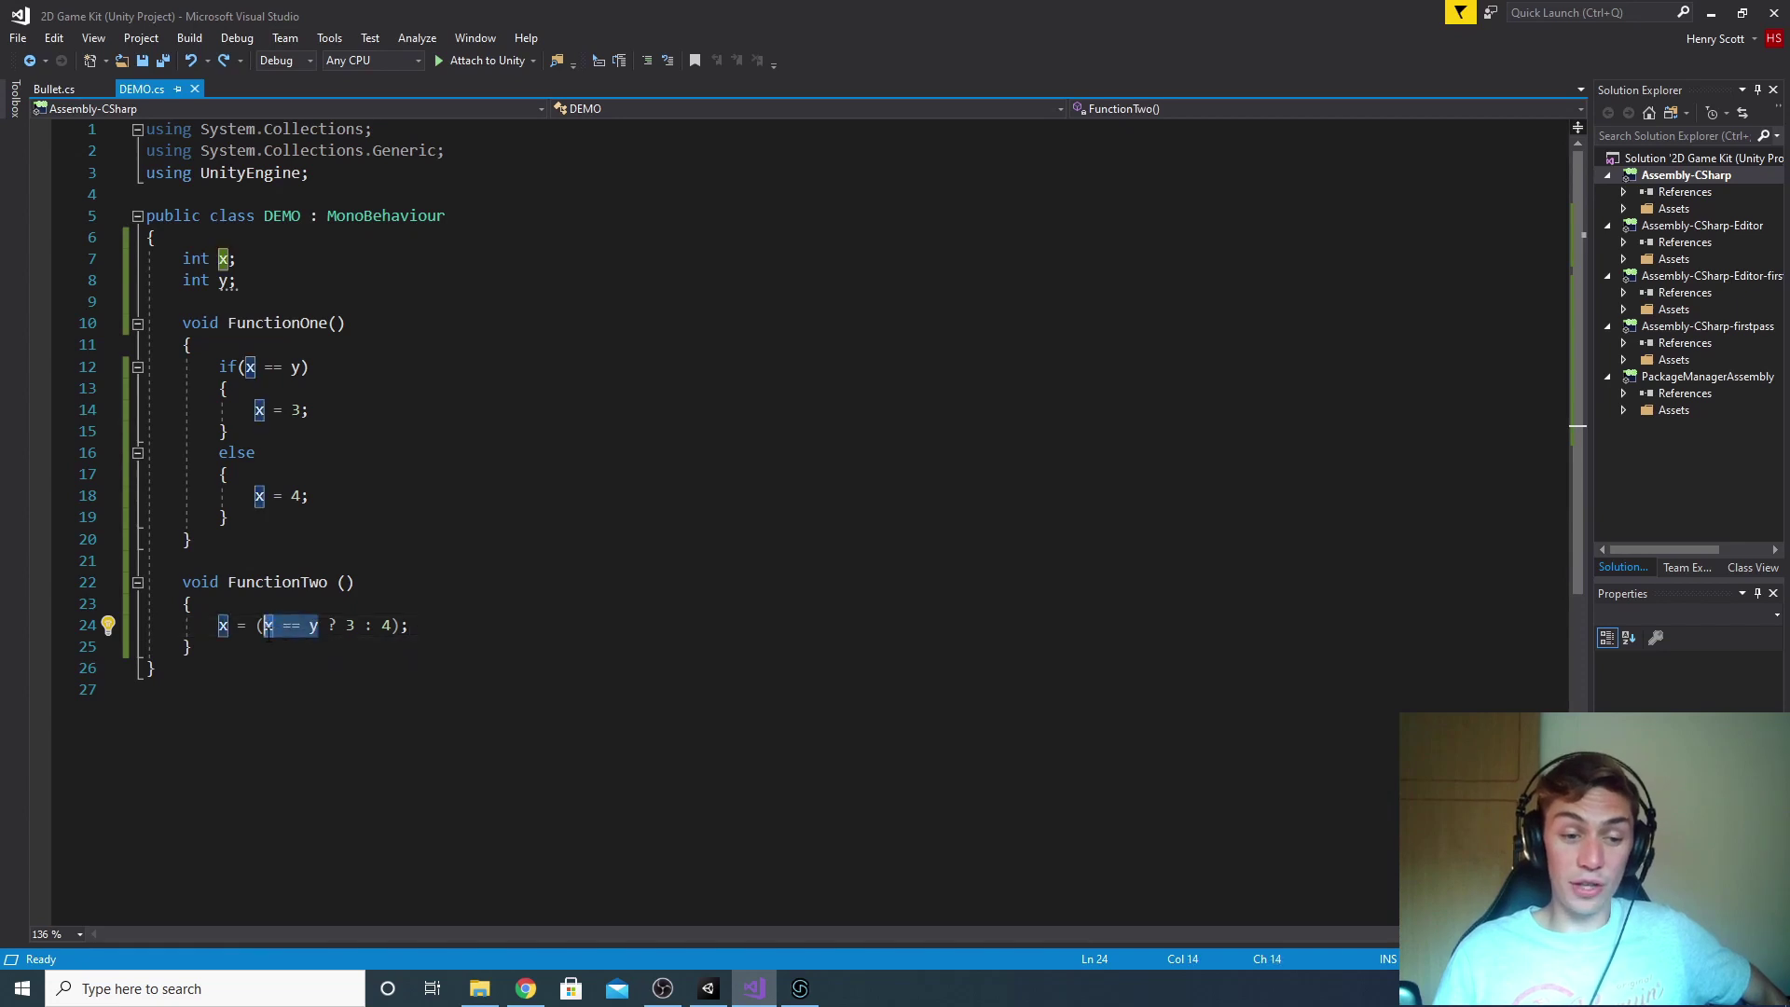
{"action": "left_click", "coordinate": [347, 626]}
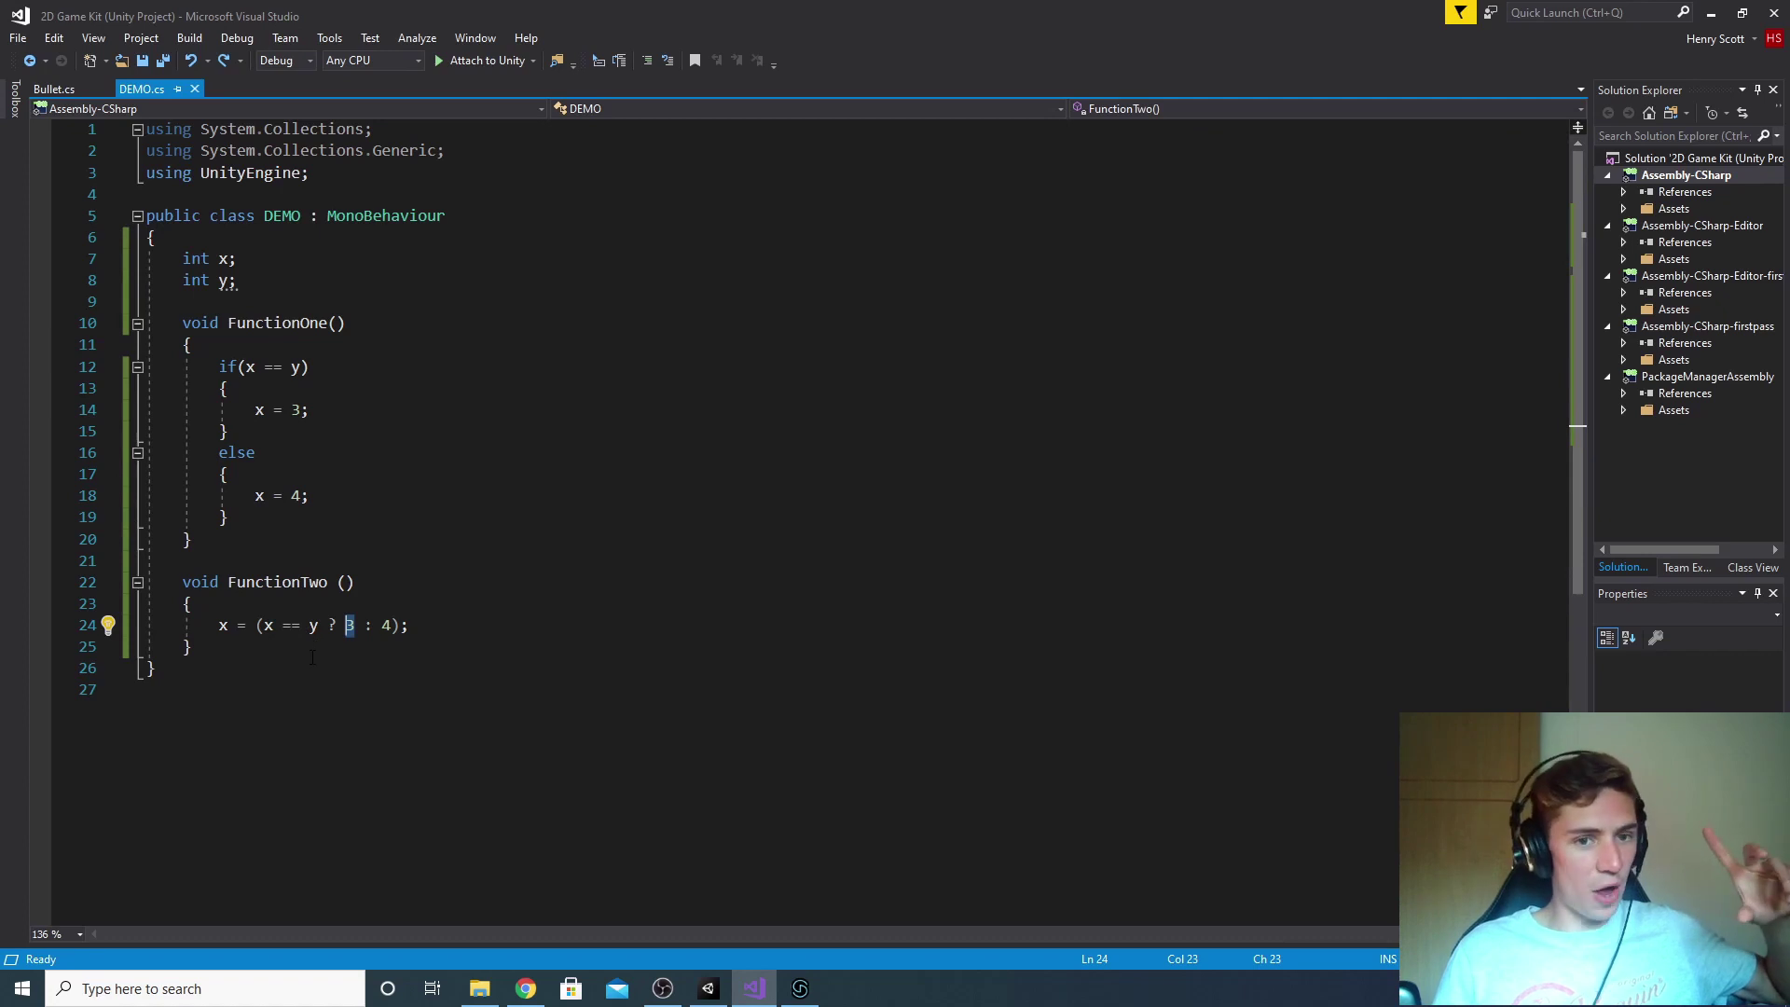
{"action": "key", "text": "Right"}
{"action": "key", "text": "Right"}
{"action": "key", "text": "Right"}
{"action": "key", "text": "Right"}
{"action": "key", "text": "Right"}
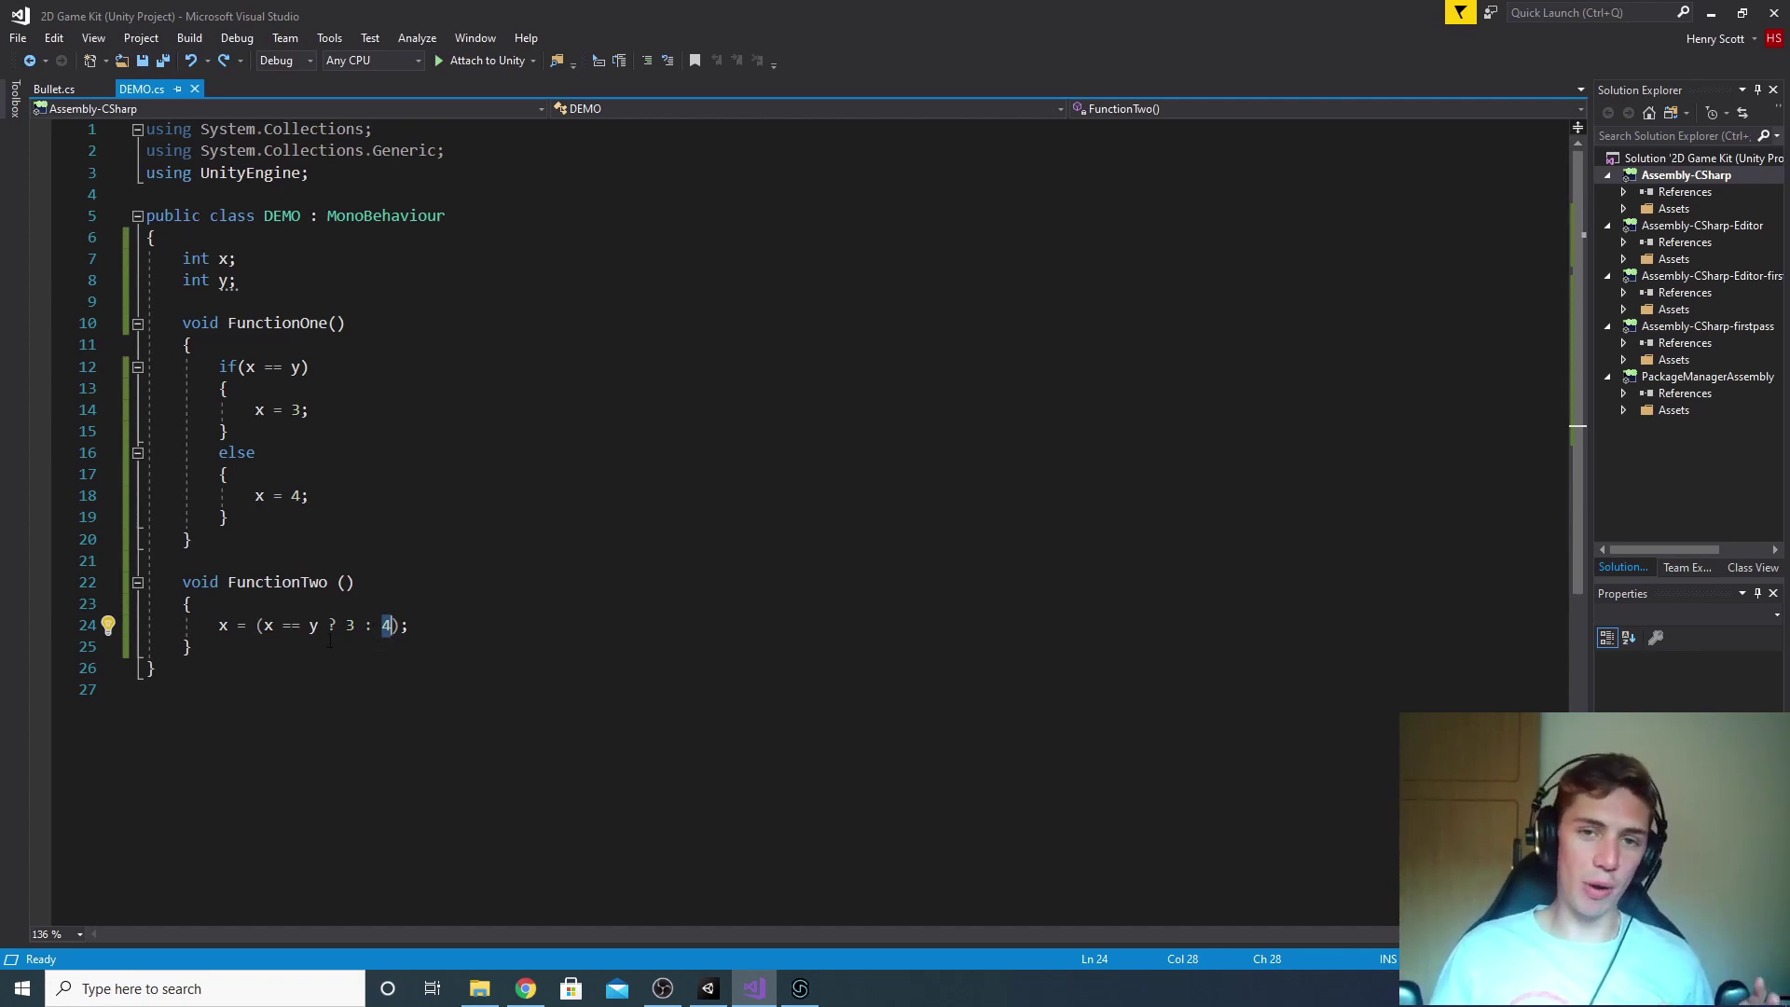
Step: Review how FunctionTwo's x == y condition and question mark select between the values 3 and 4
{"action": "left_click_drag", "start_coordinate": [319, 627], "coordinate": [265, 631]}
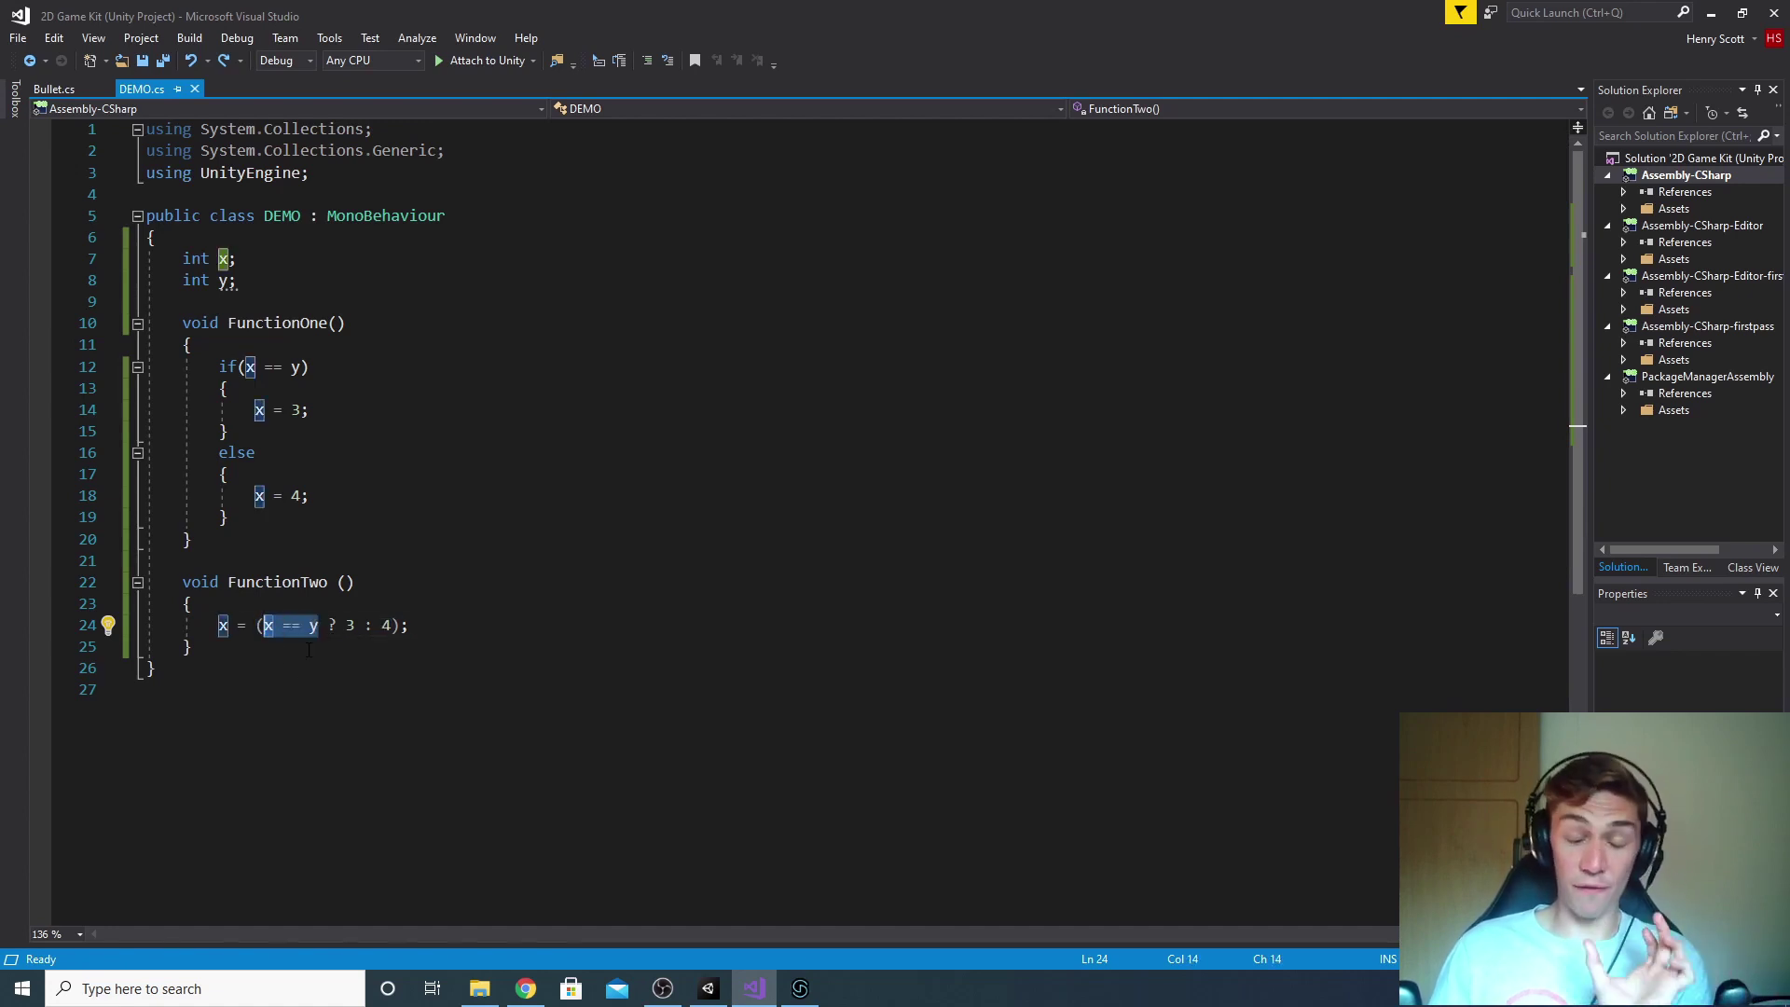
{"action": "left_click", "coordinate": [332, 632]}
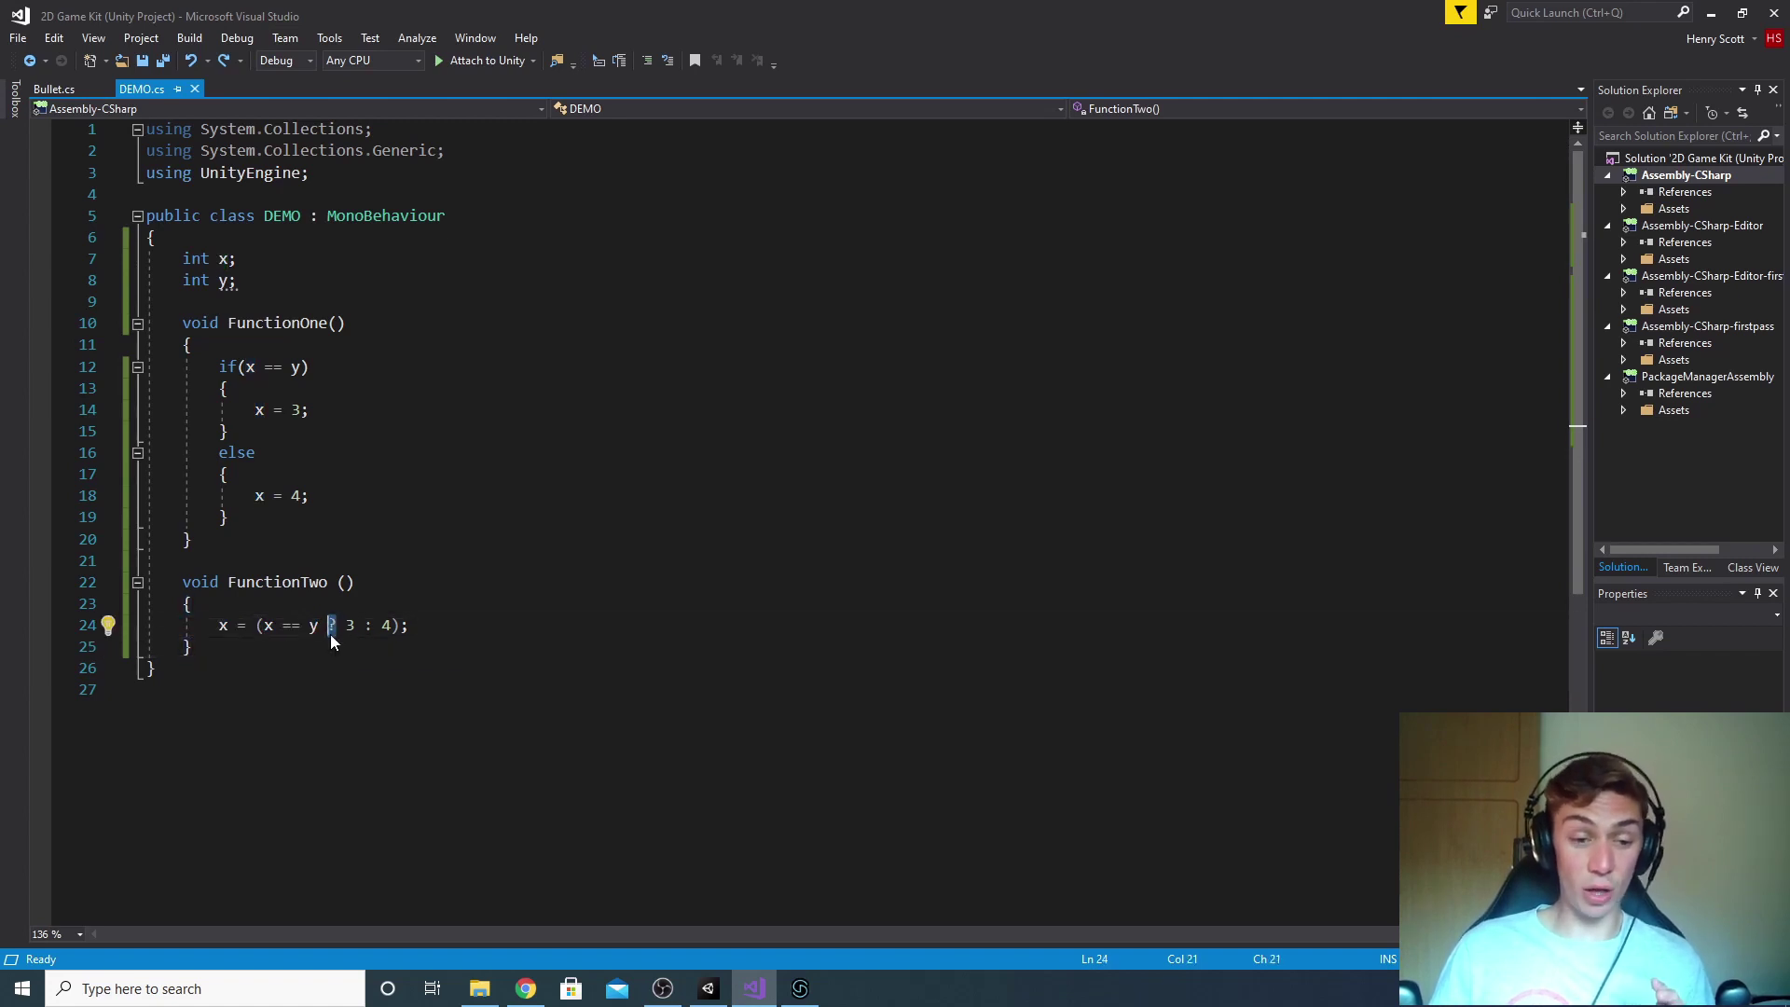
{"action": "left_click_drag", "start_coordinate": [323, 633], "coordinate": [392, 632]}
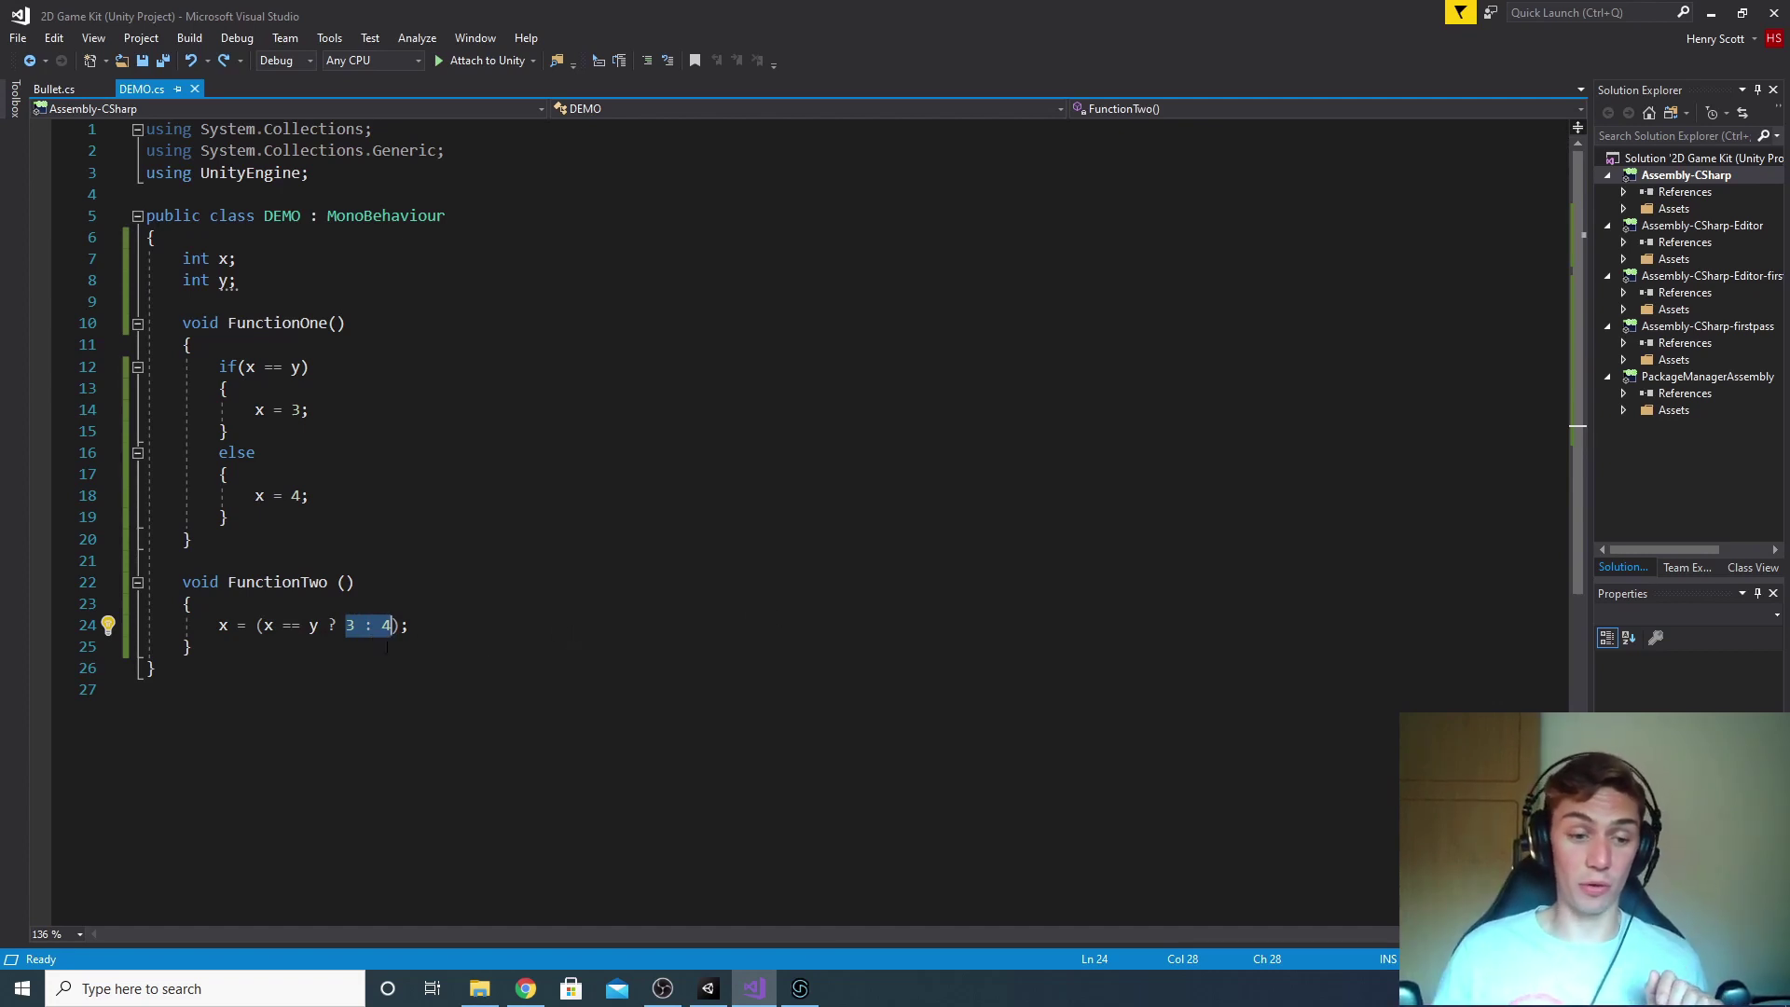
{"action": "left_click_drag", "start_coordinate": [320, 632], "coordinate": [265, 633]}
{"action": "left_click", "coordinate": [347, 626]}
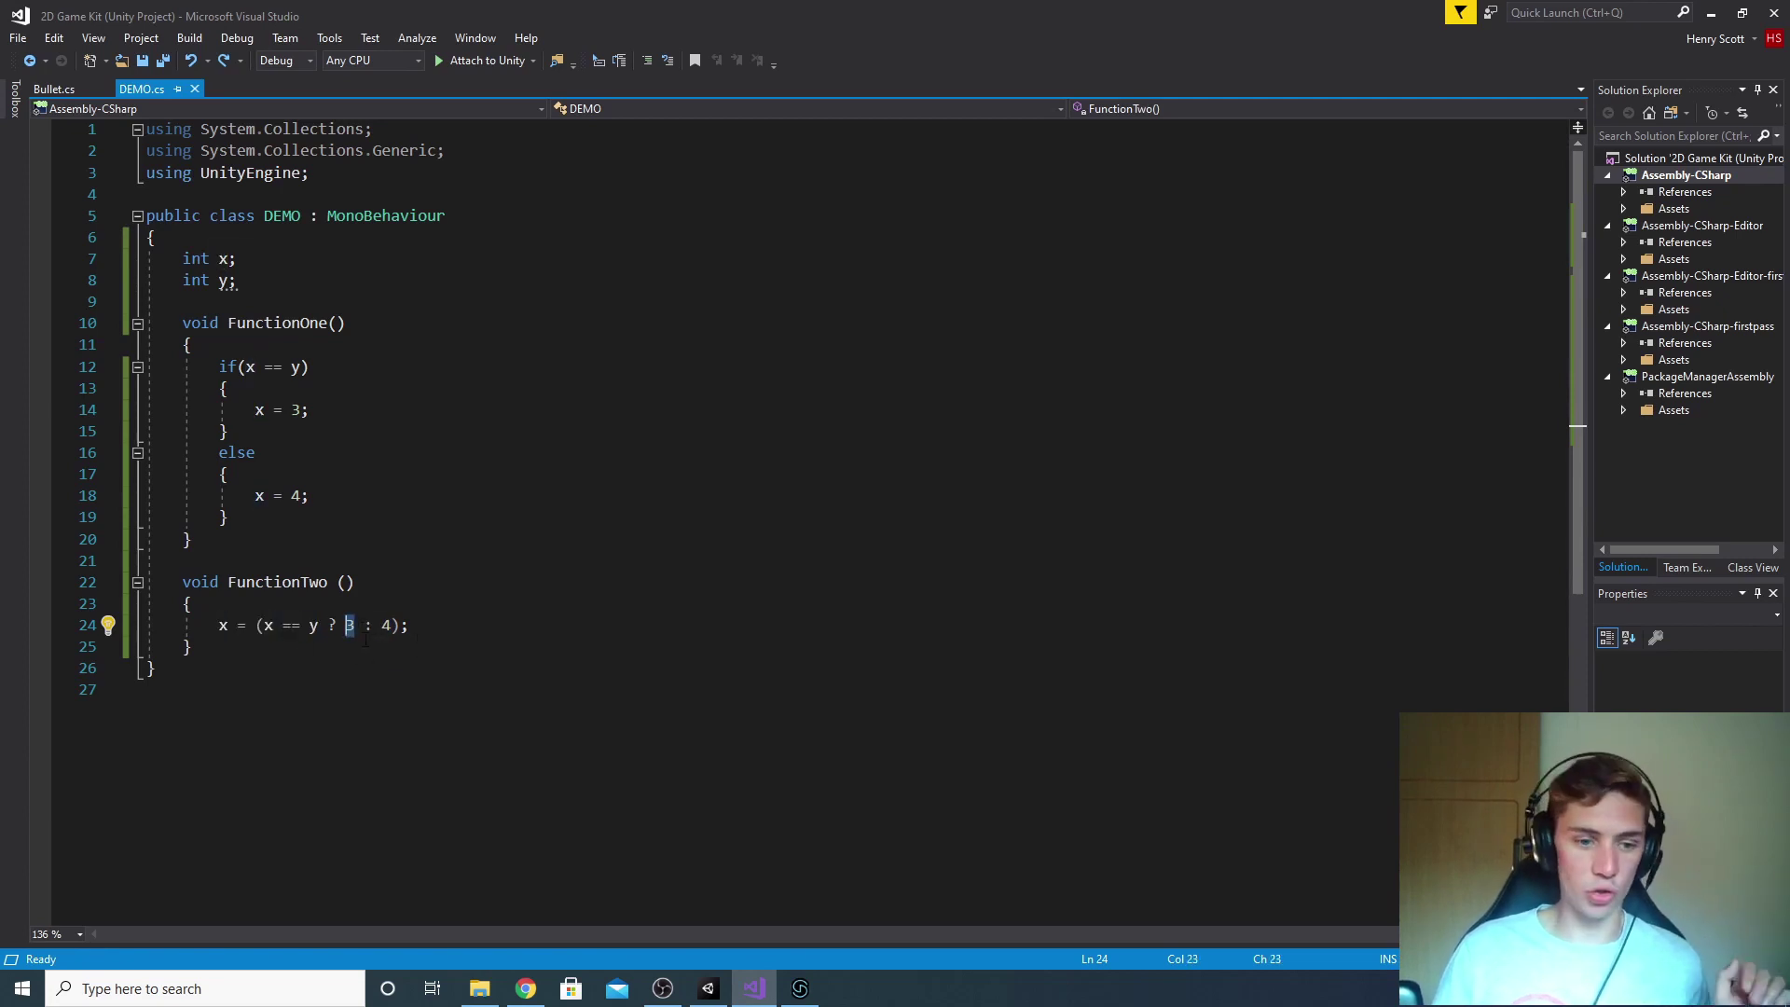
{"action": "left_click", "coordinate": [391, 625]}
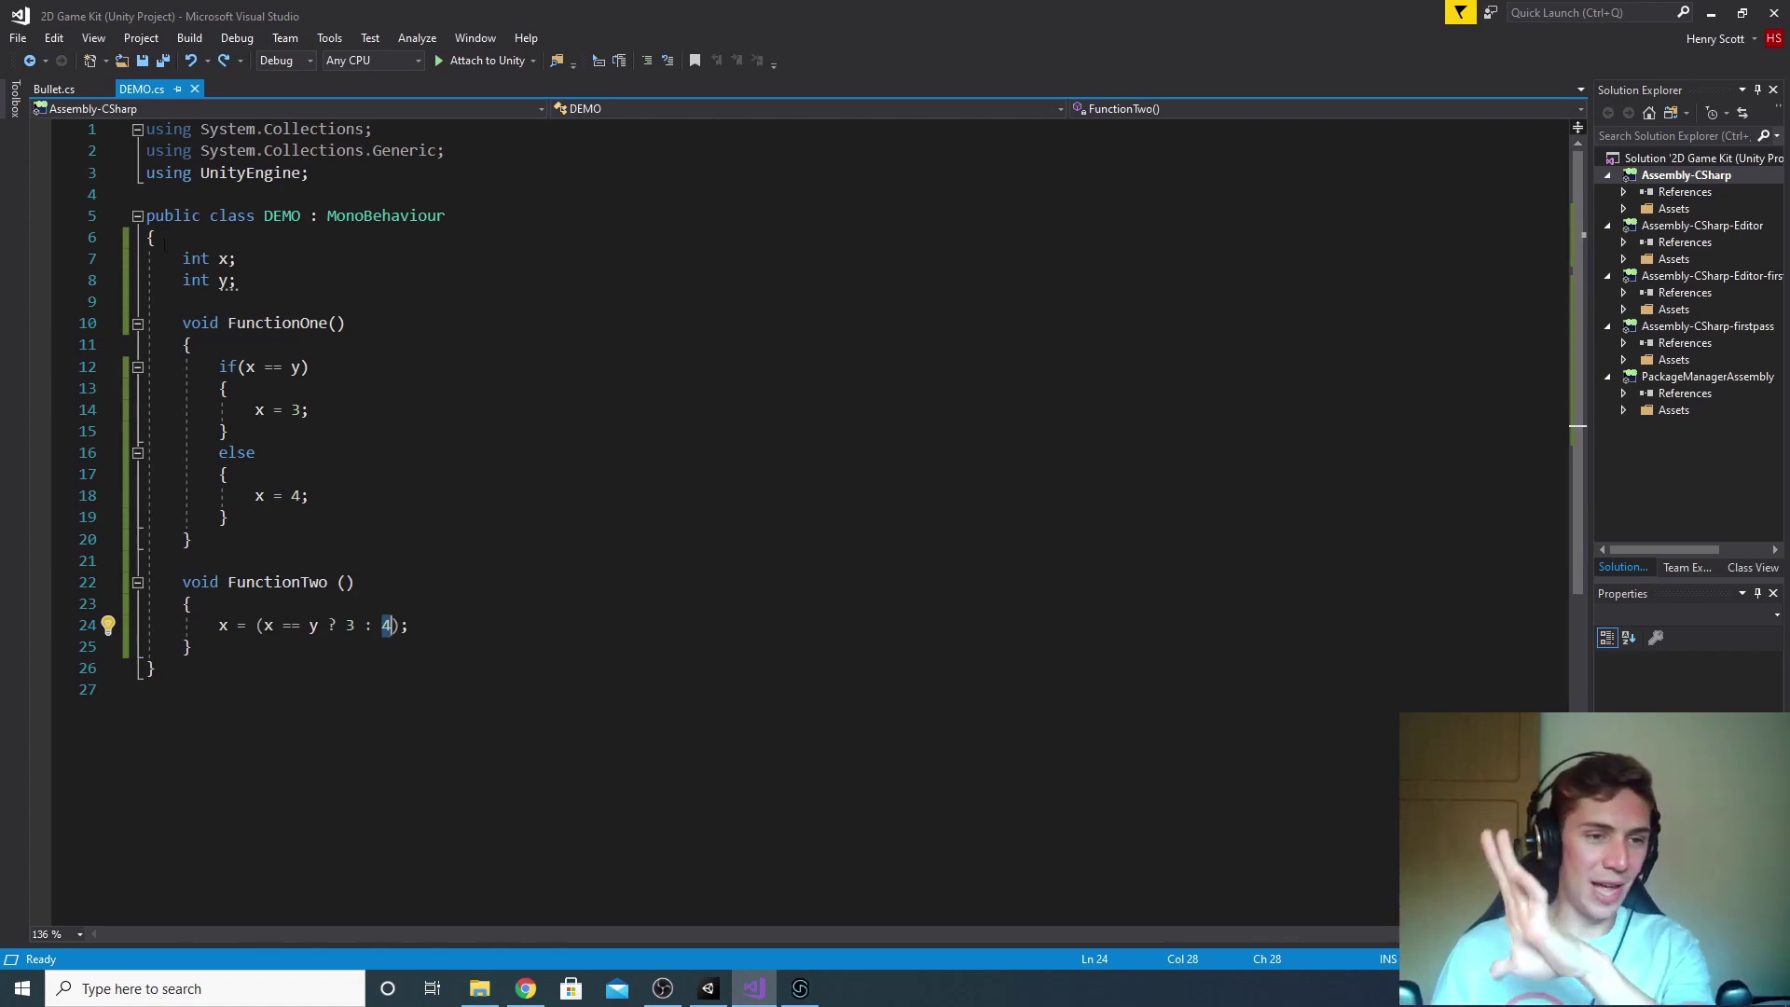
Step: In Bullet.cs, replace the BulletCollide value 2f in OnBulletHitDamageable with damageable.name
{"action": "left_click", "coordinate": [46, 91]}
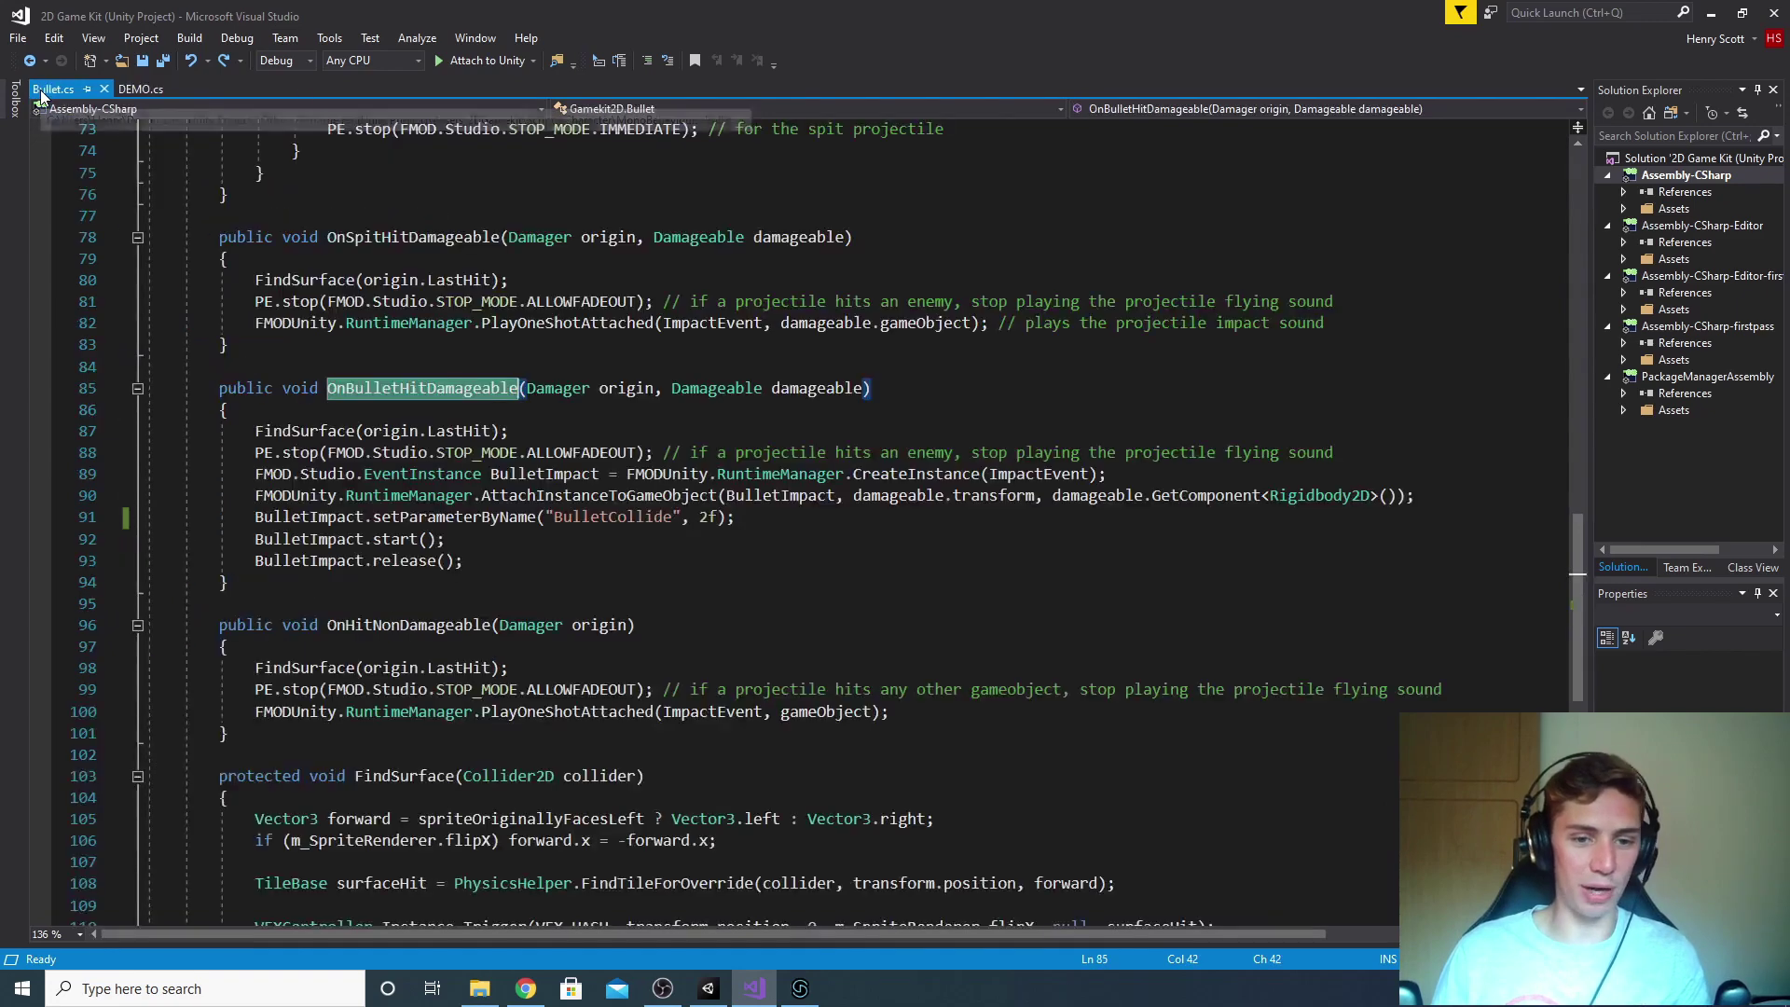
{"action": "left_click", "coordinate": [746, 520]}
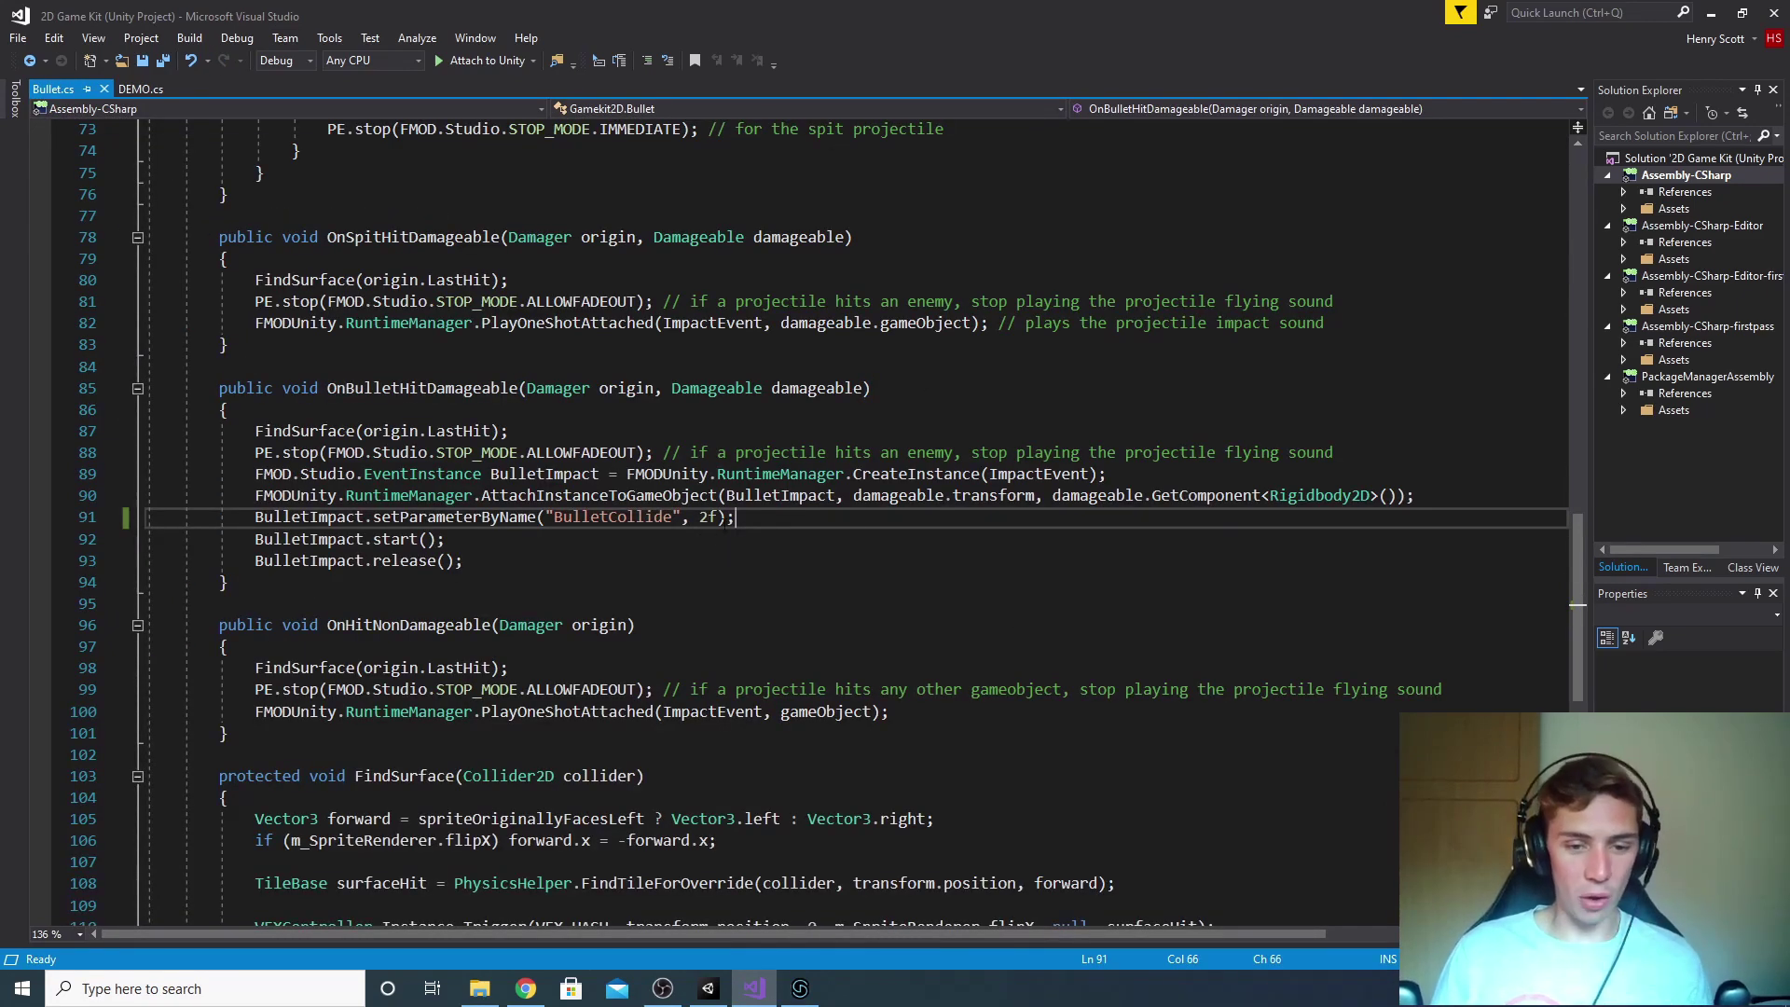
{"action": "key", "text": "Left"}
{"action": "key", "text": "Left"}
{"action": "key", "text": "shift+Left"}
{"action": "key", "text": "shift+Left"}
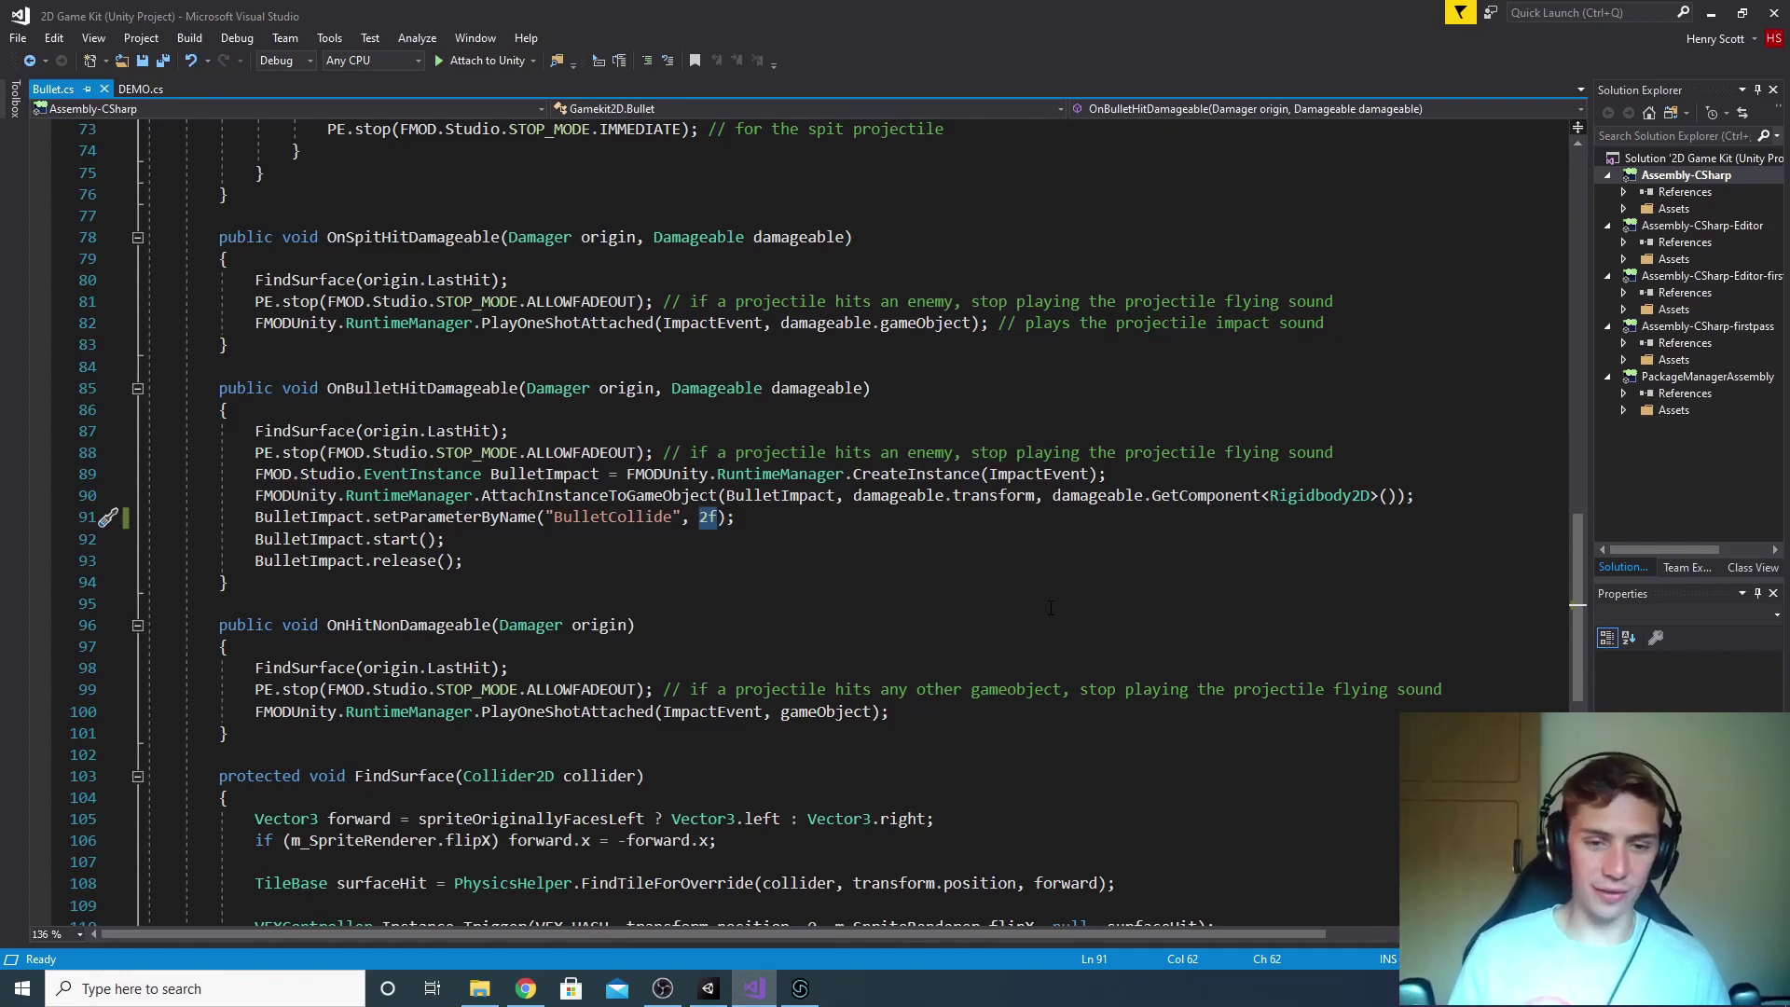
{"action": "type", "text": "dam"}
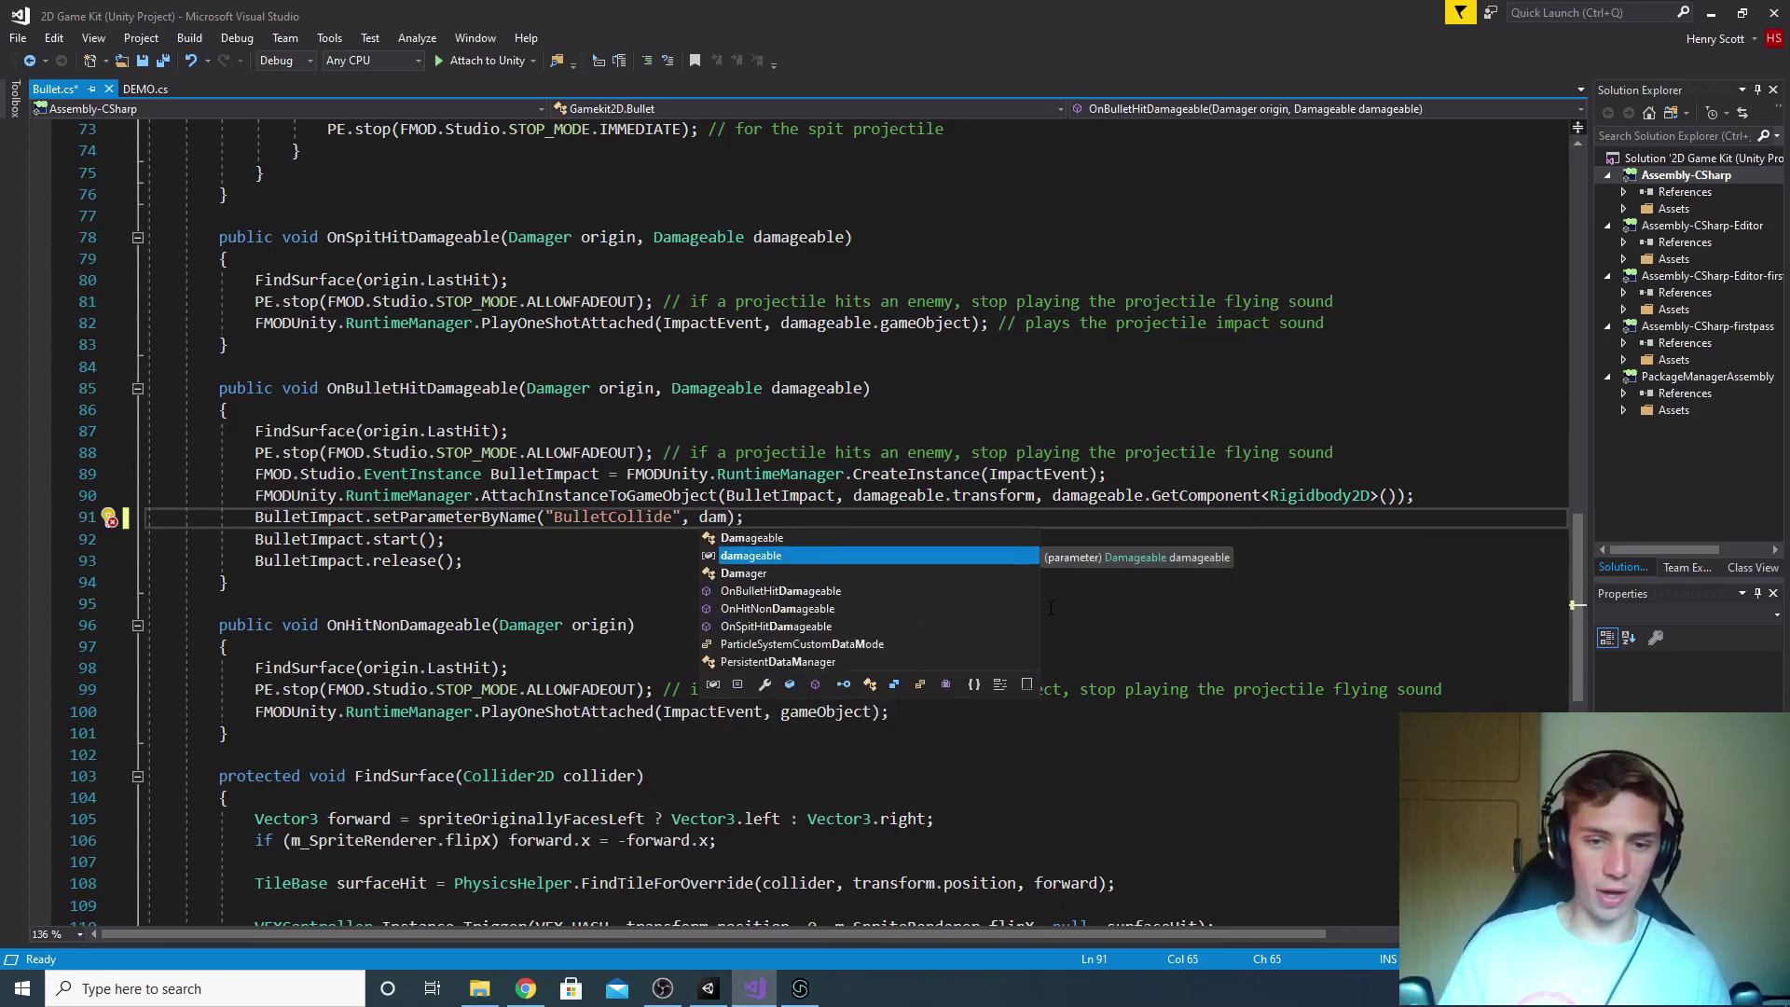
{"action": "key", "text": "Tab"}
{"action": "type", "text": ".name"}
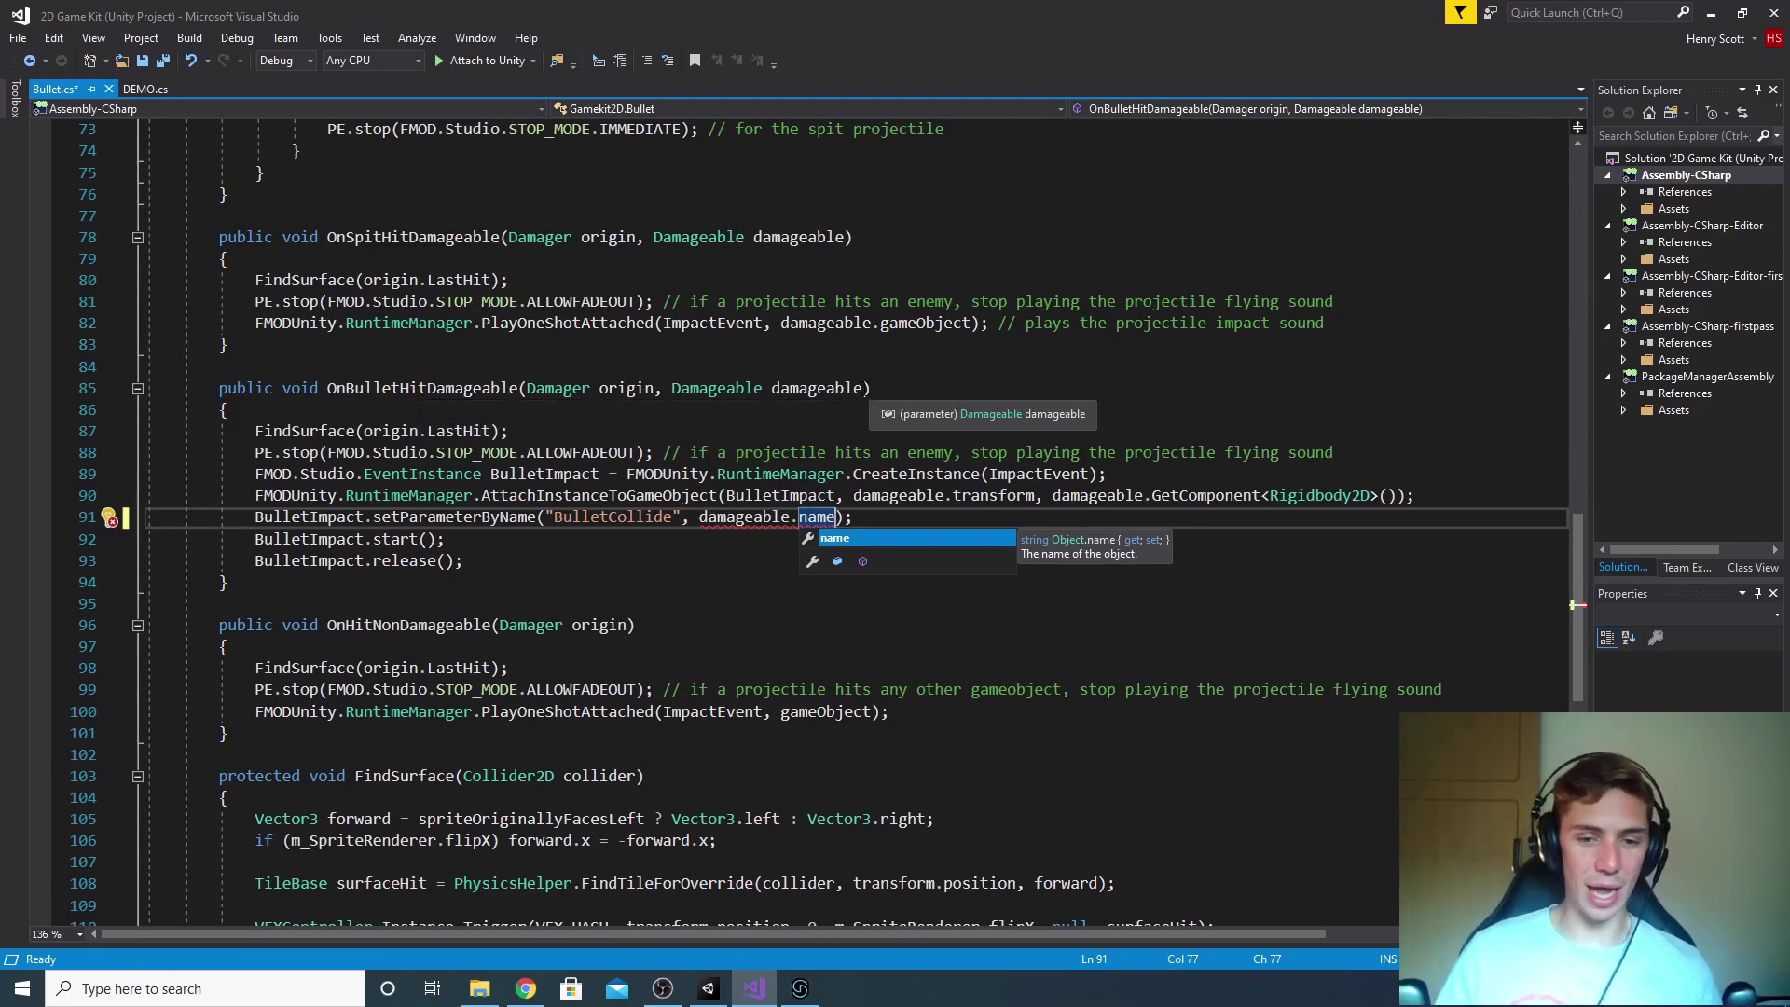
Step: Examine OnBulletHitDamageable's damageable parameter and check the shield object's name in Unity before returning to Visual Studio
{"action": "left_click_drag", "start_coordinate": [819, 398], "coordinate": [675, 389]}
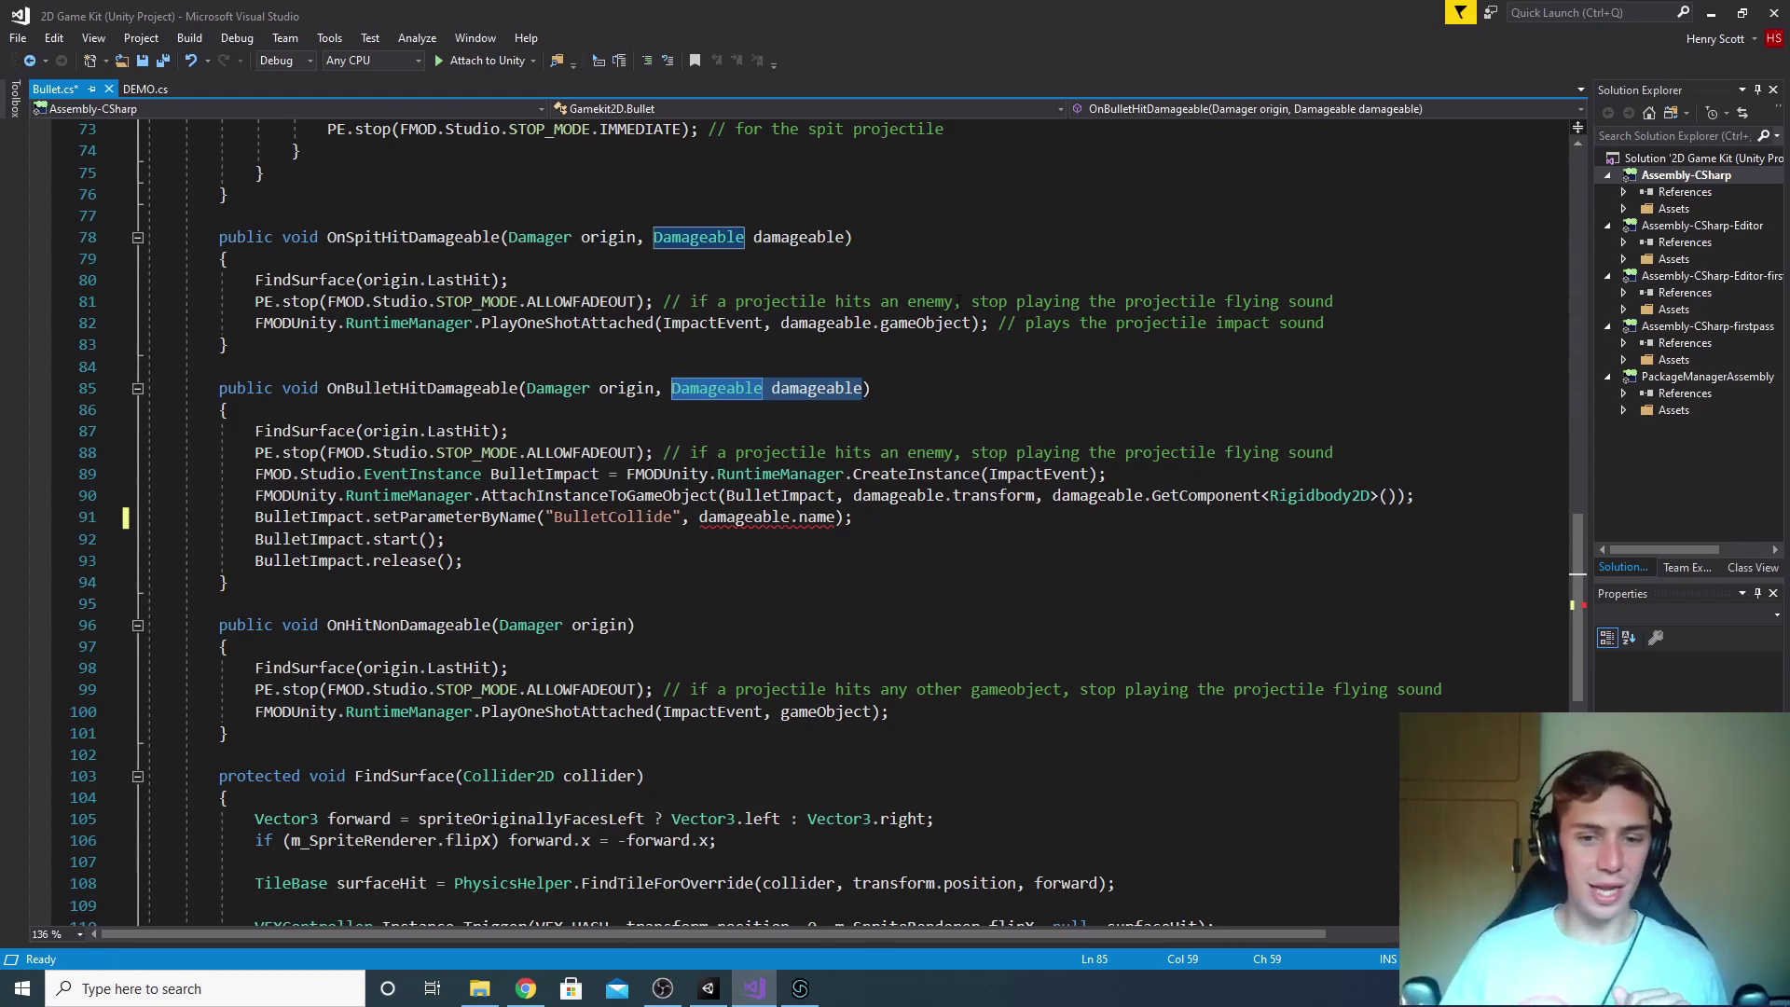
{"action": "double_click", "coordinate": [816, 388]}
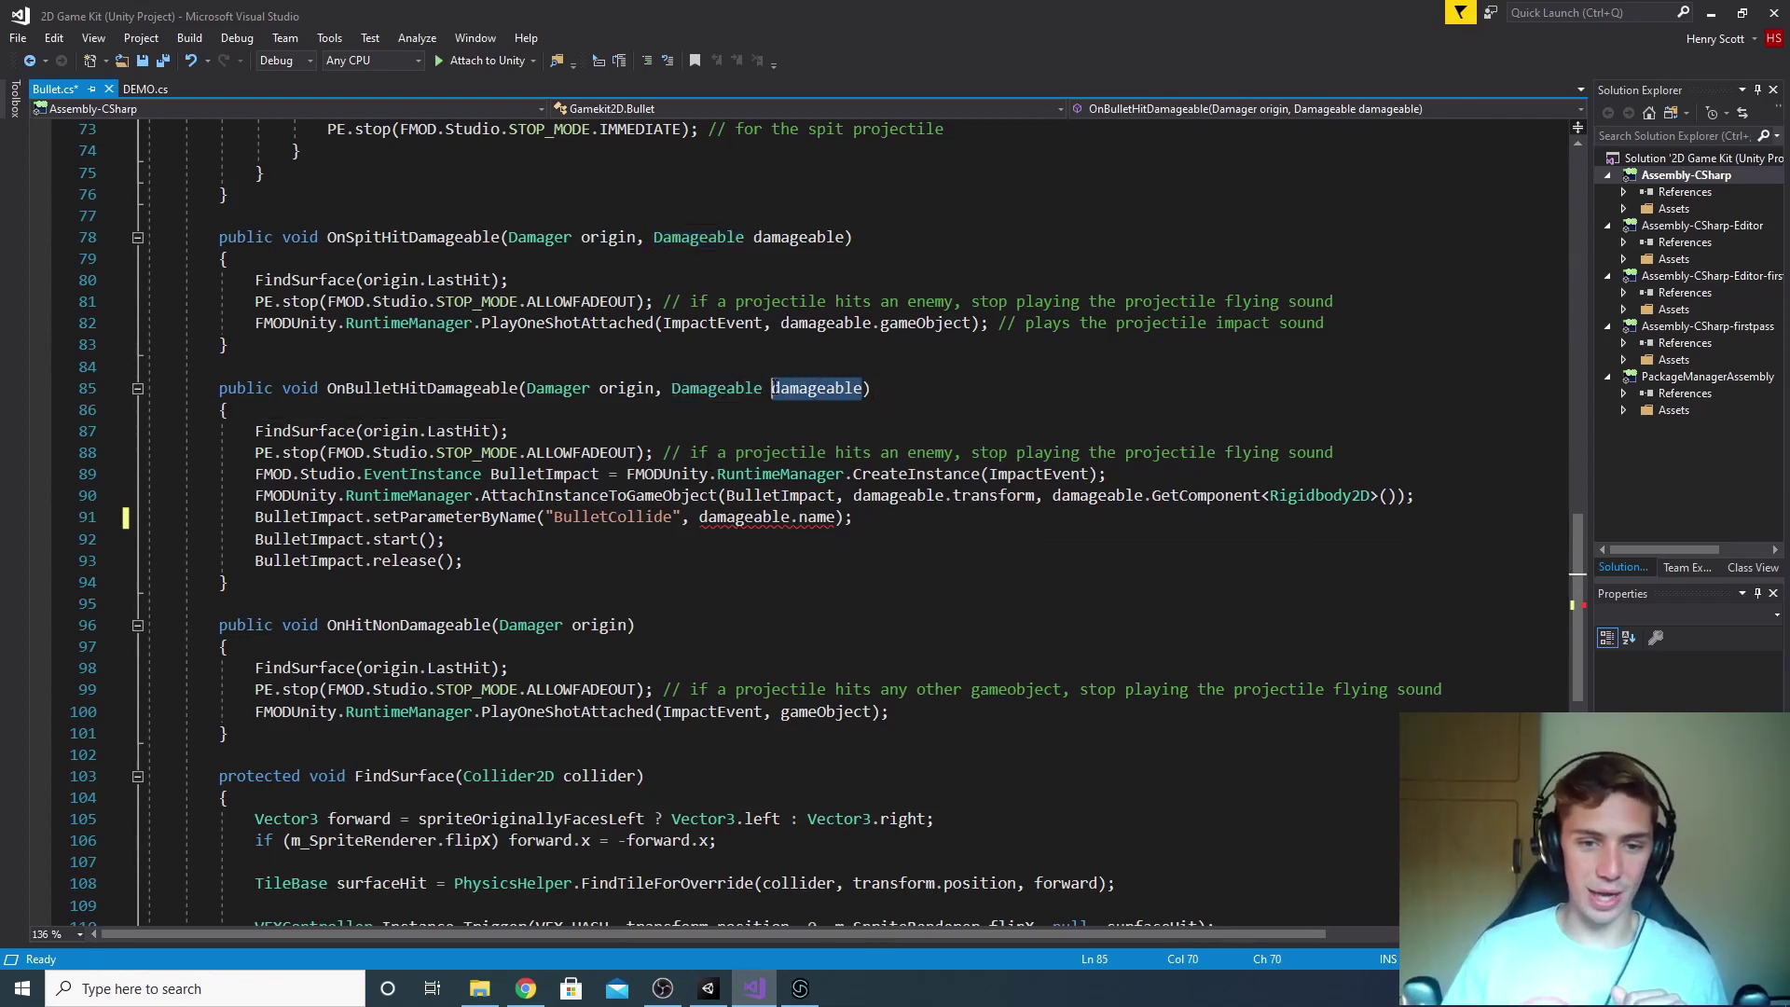
{"action": "left_click", "coordinate": [709, 988]}
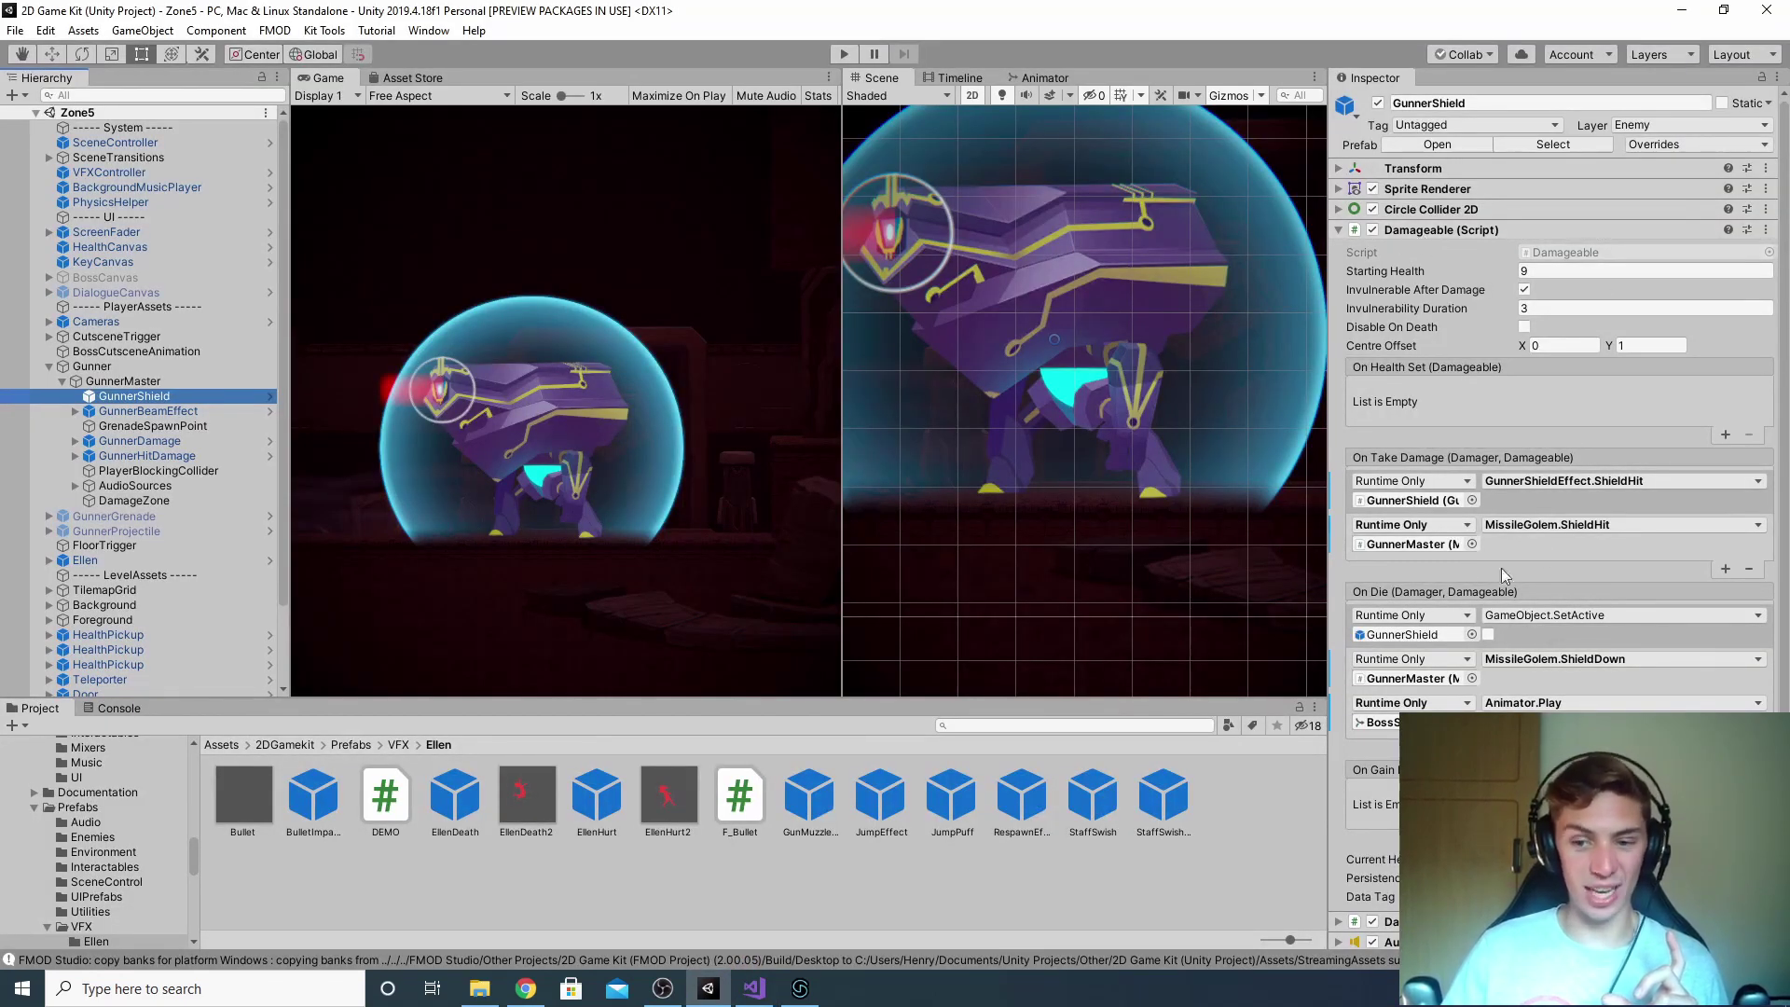
{"action": "left_click", "coordinate": [755, 988]}
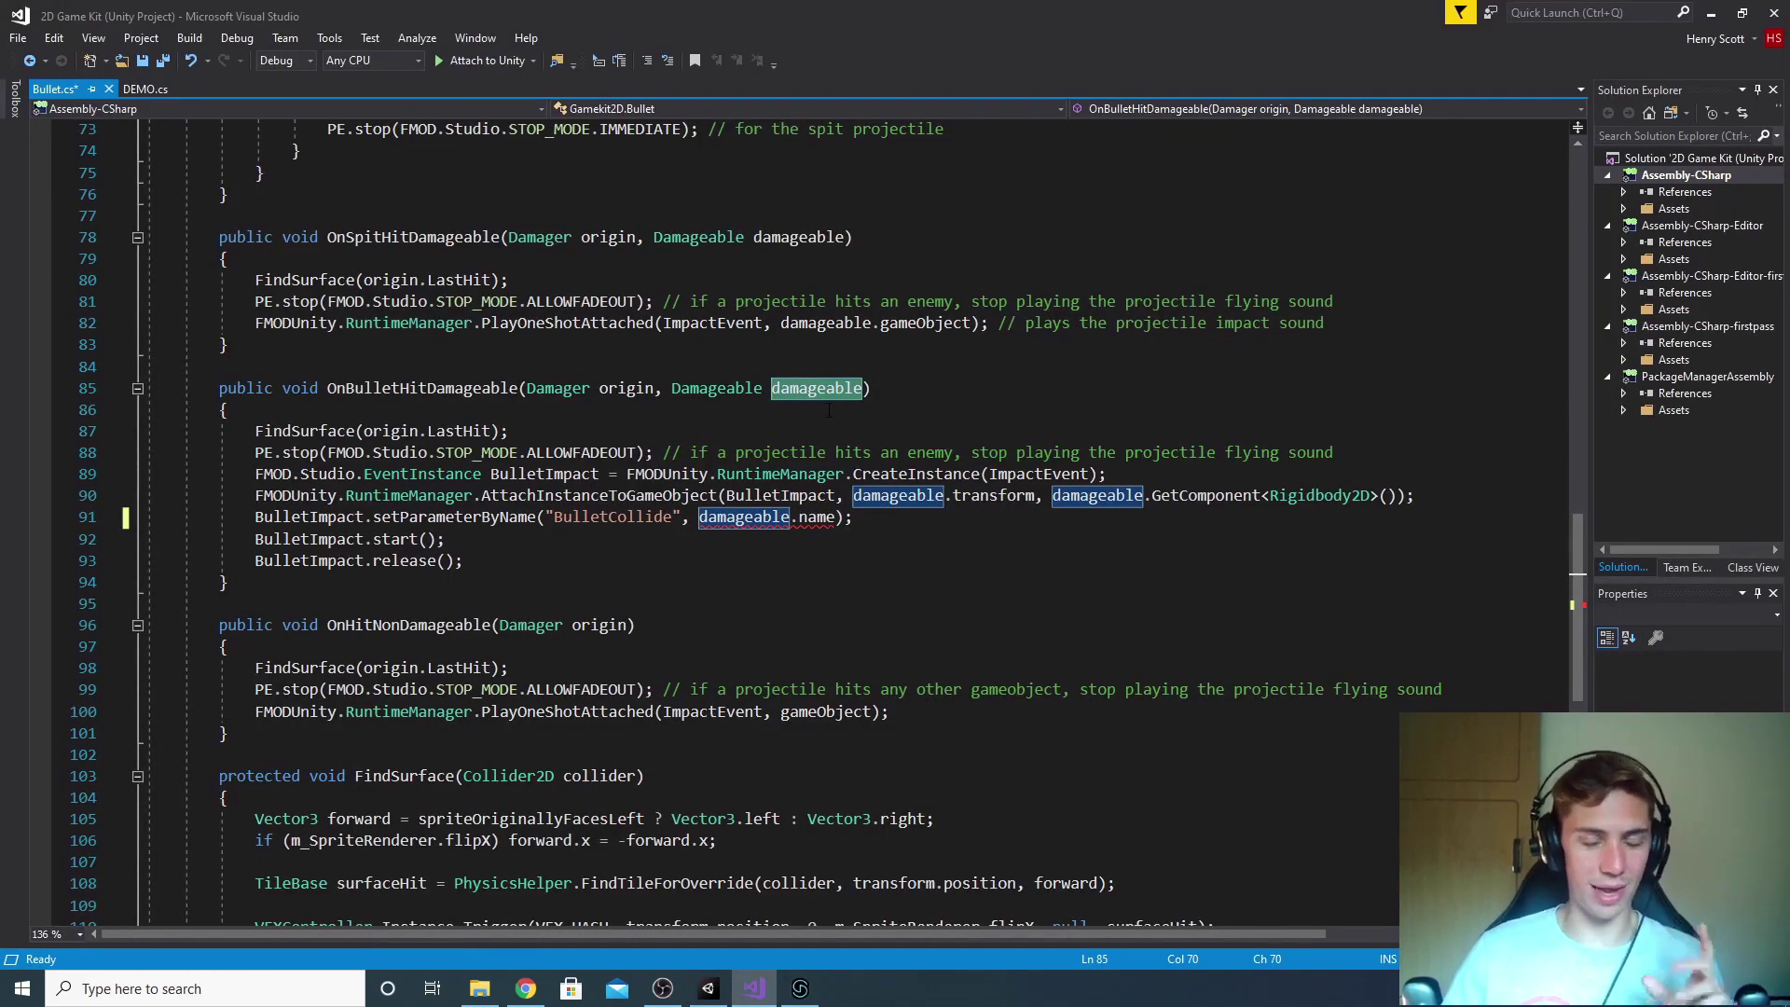
{"action": "left_click", "coordinate": [709, 988]}
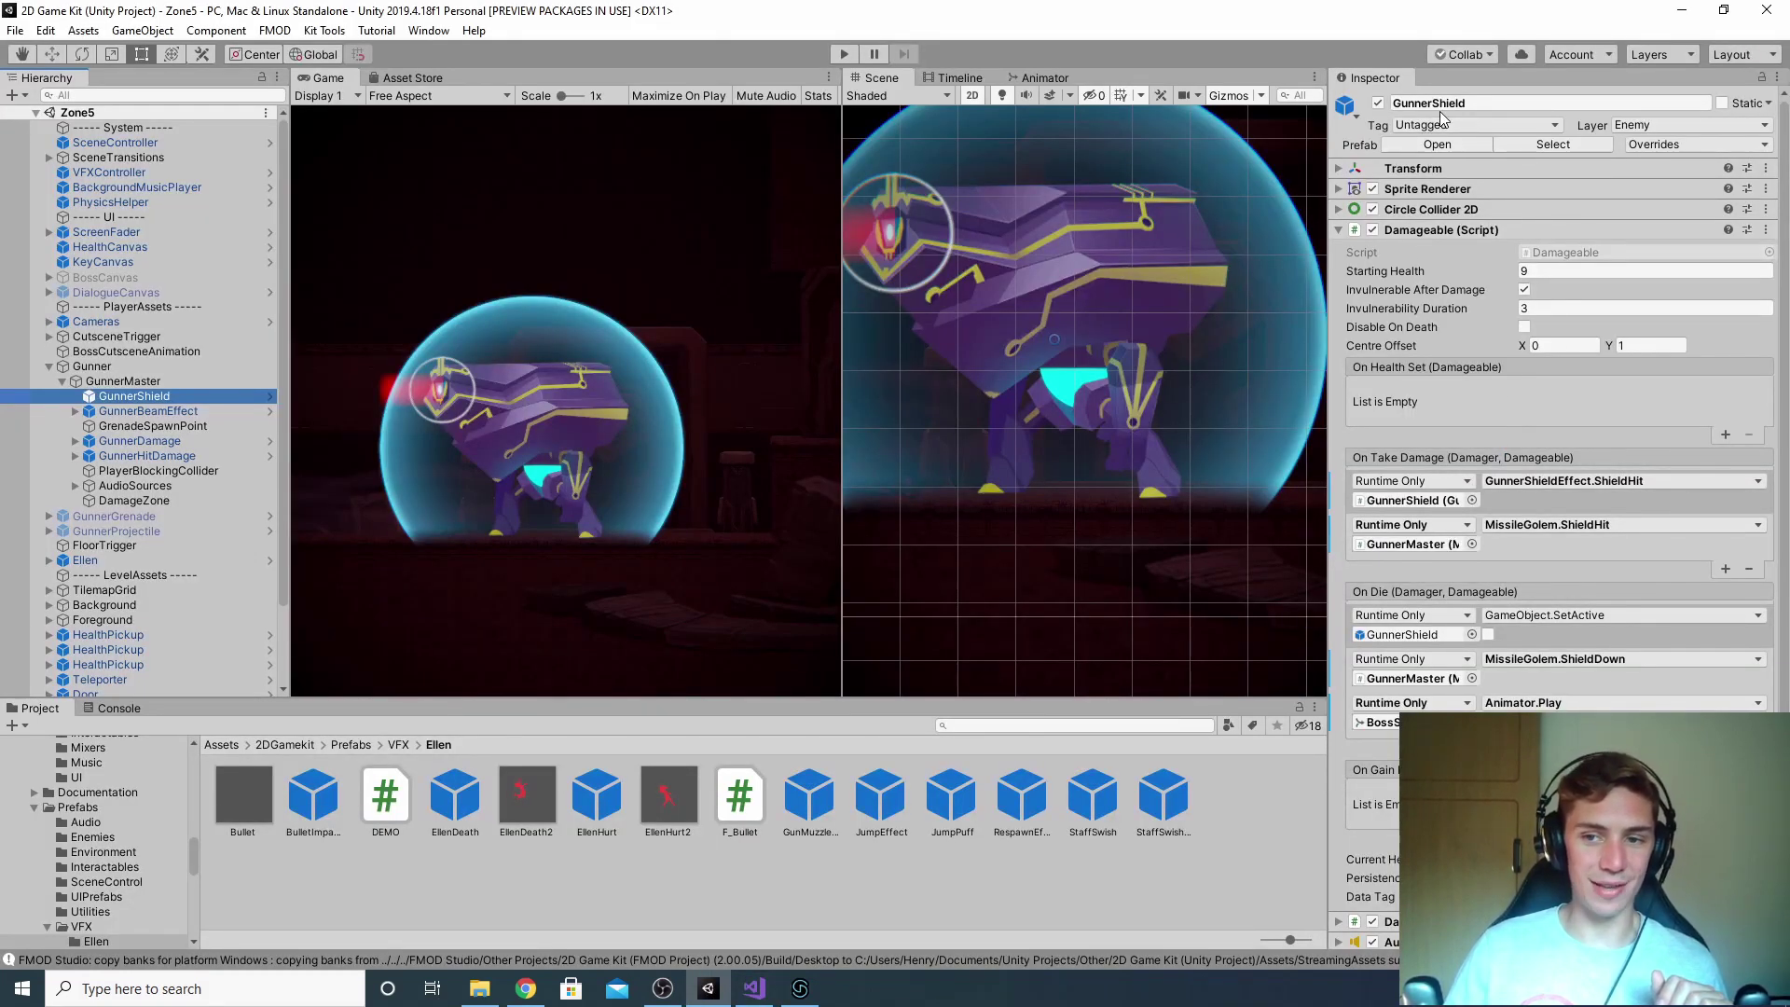
{"action": "left_click", "coordinate": [754, 988]}
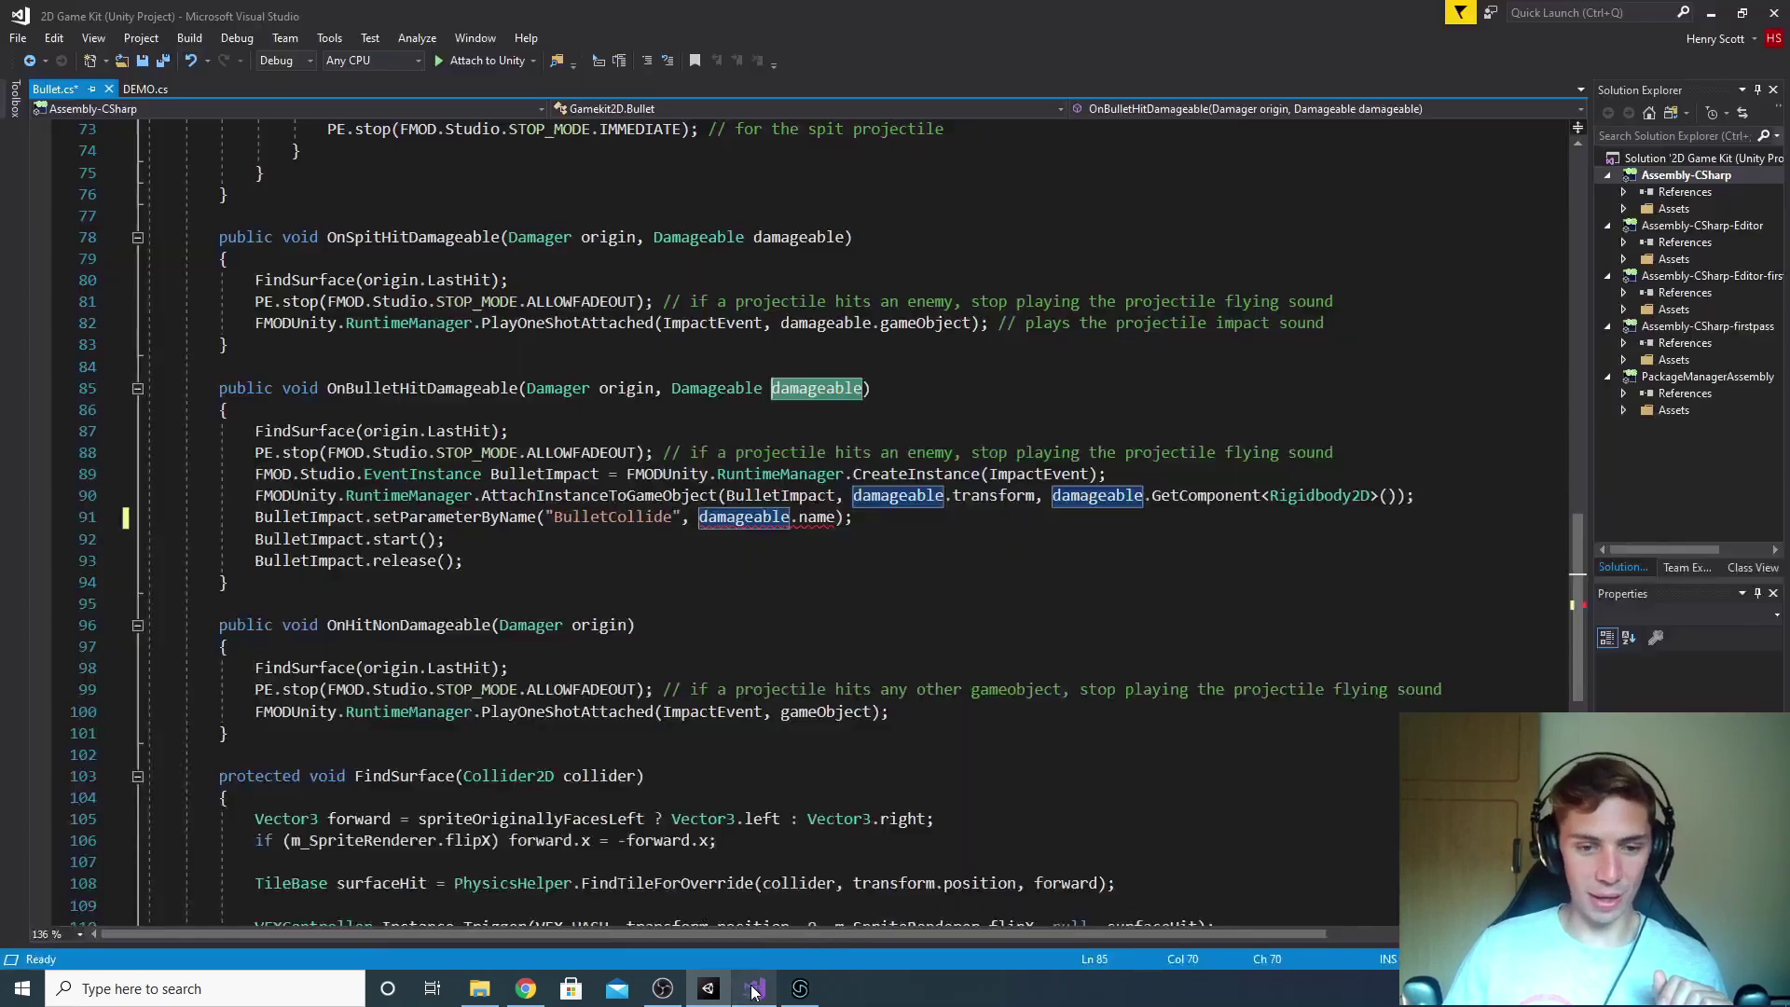
Step: Extend damageable.name in the BulletCollide line into a comparison with the string "GunnerShield" using ==
{"action": "left_click", "coordinate": [813, 517]}
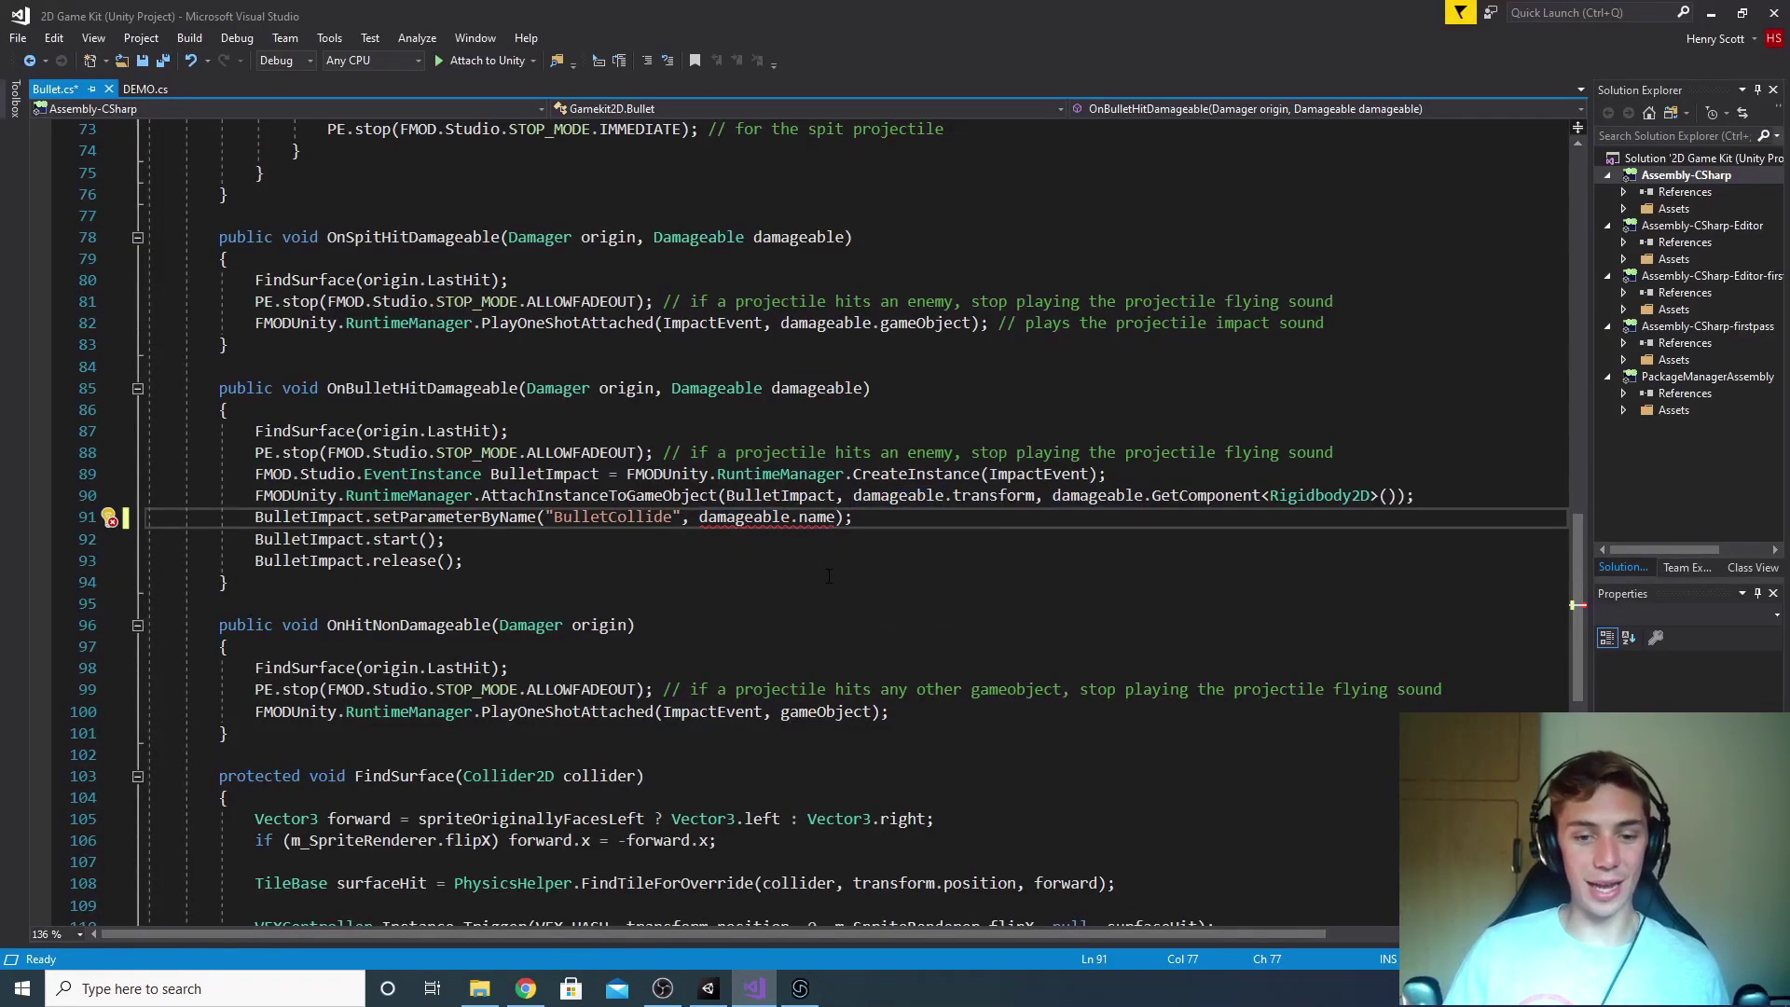
{"action": "double_click", "coordinate": [816, 517]}
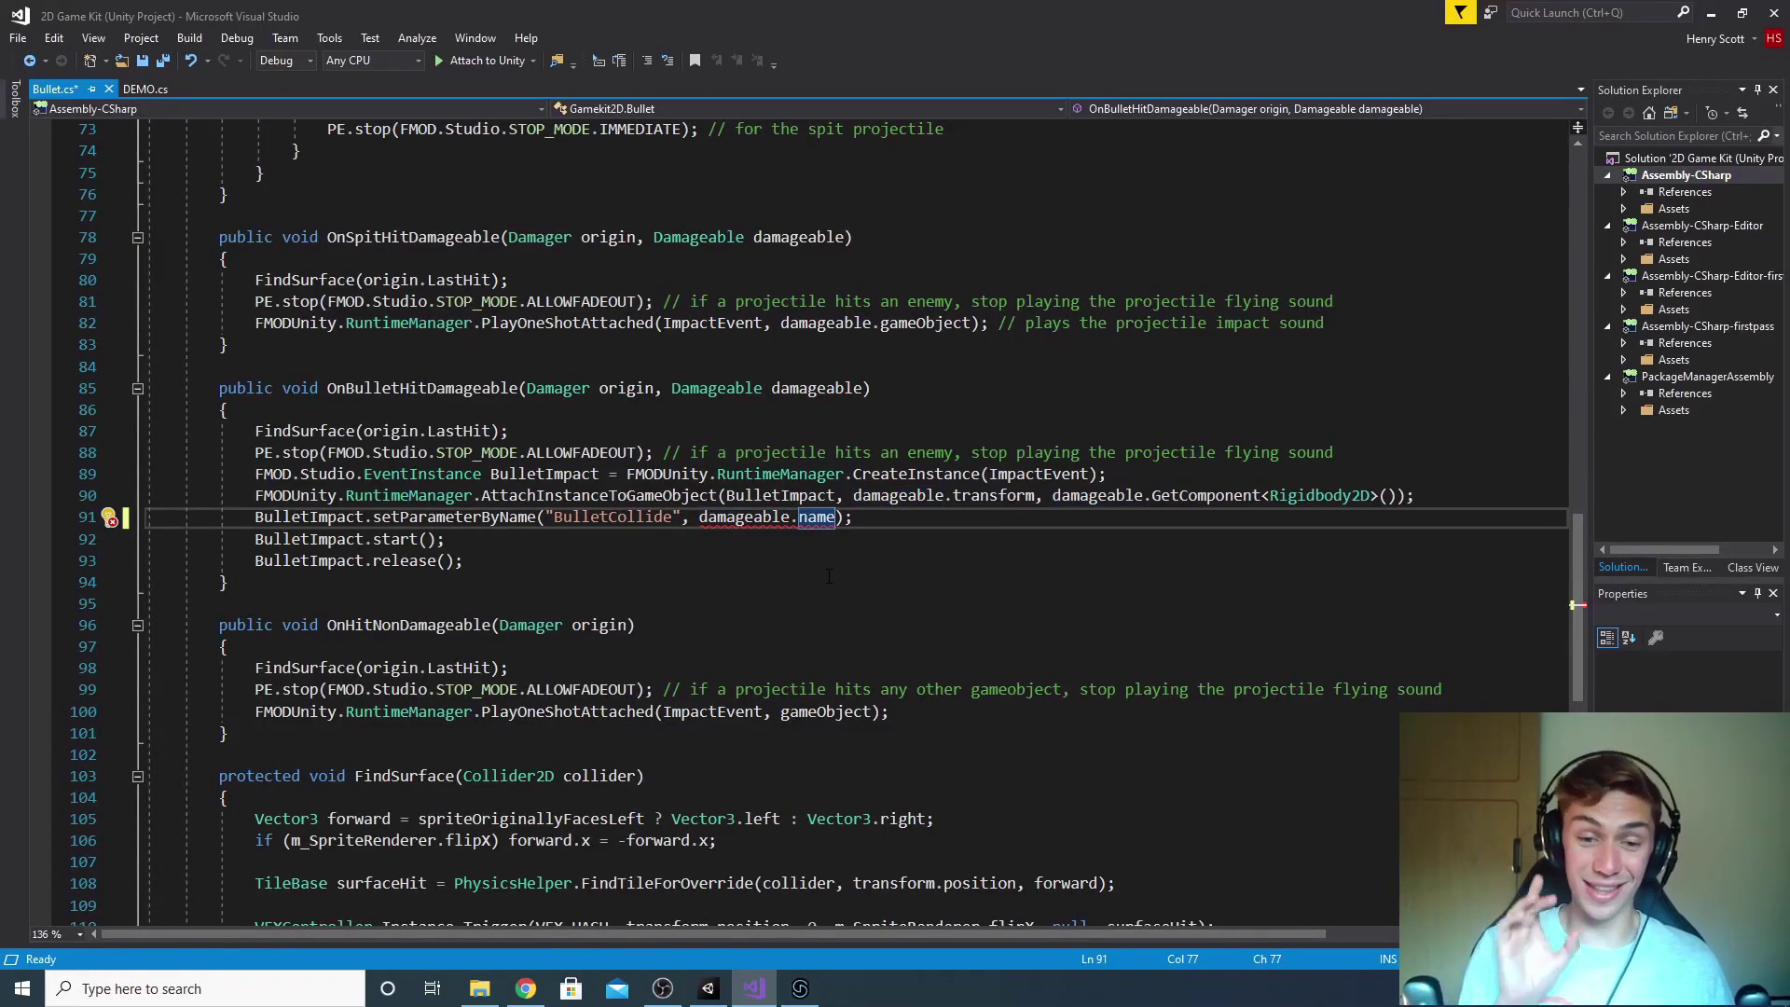
{"action": "key", "text": "Right"}
{"action": "type", "text": "== \"\""}
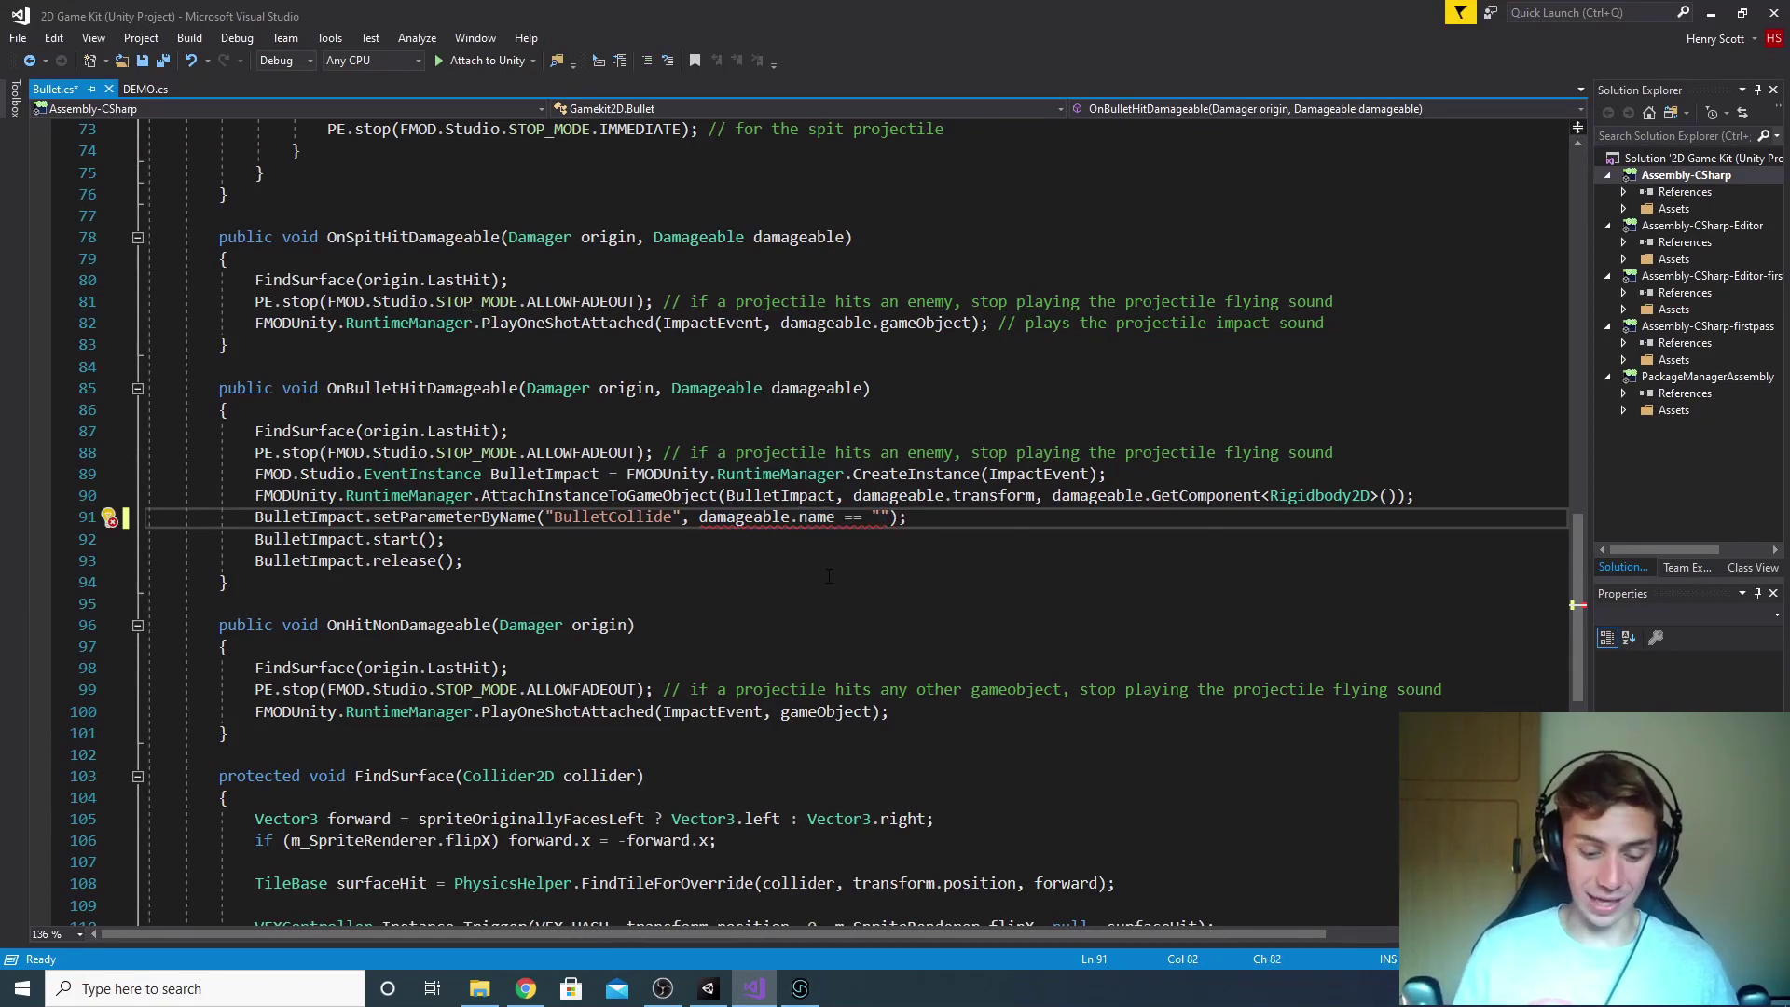
{"action": "type", "text": "Gu"}
{"action": "type", "text": "nnerShield"}
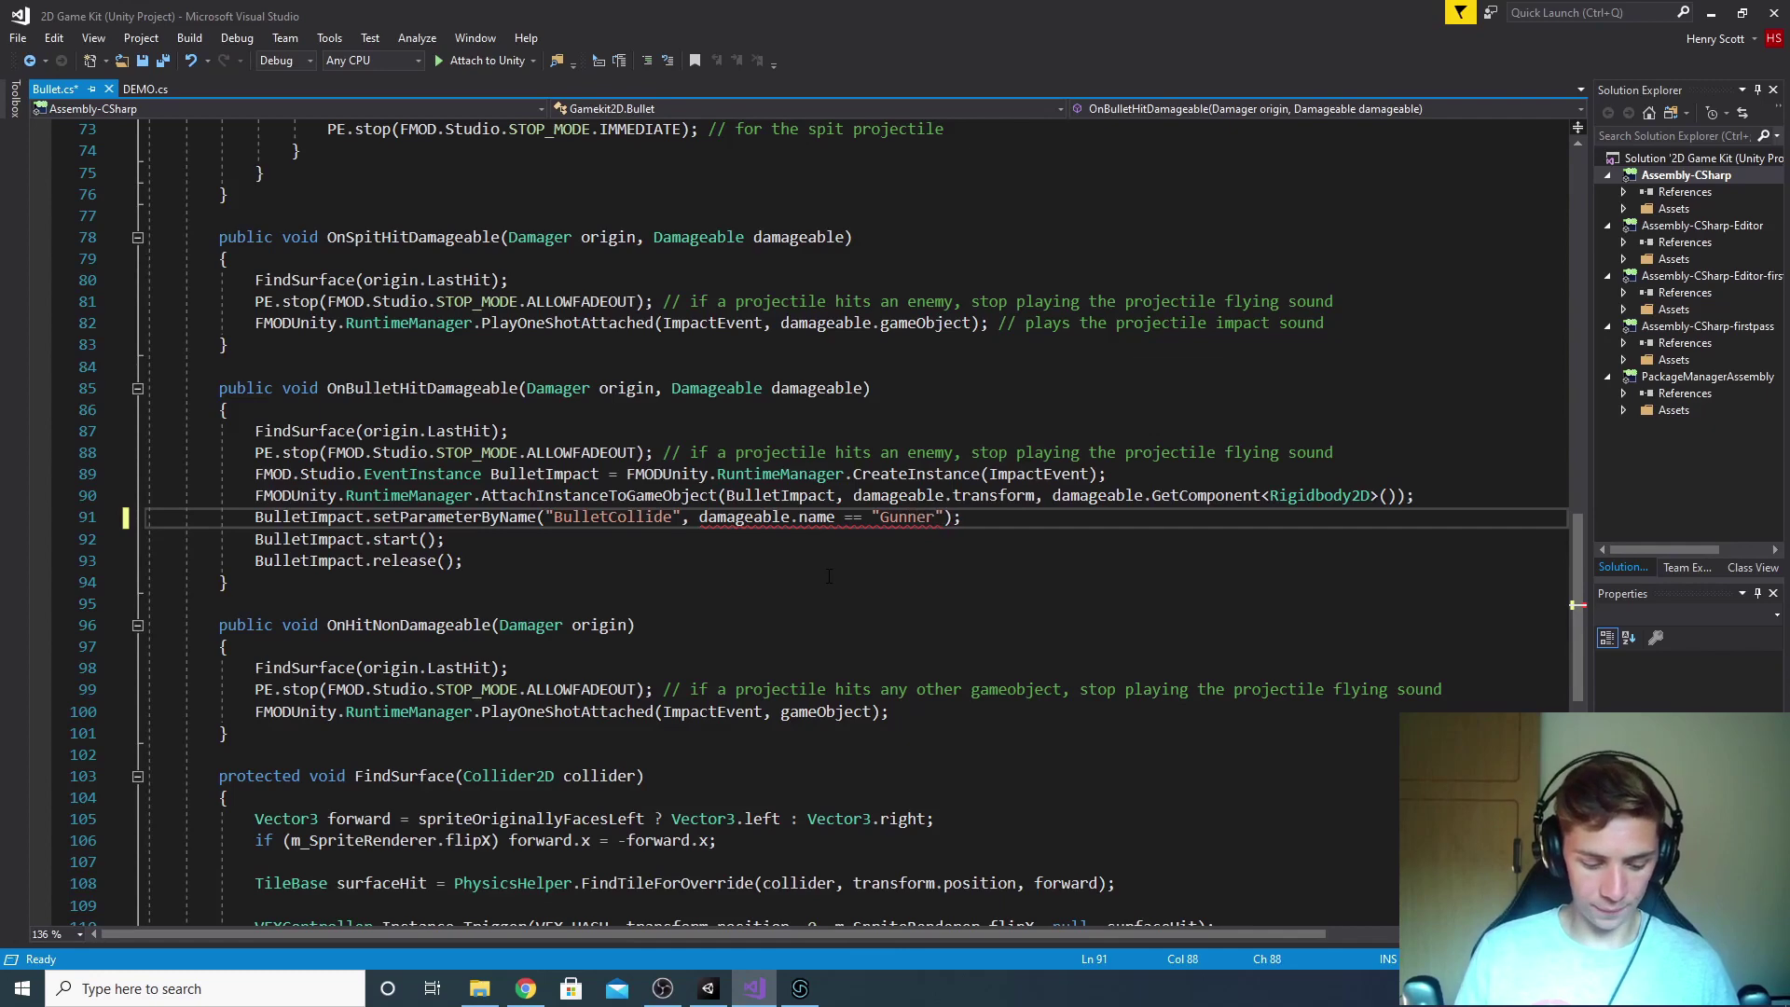
{"action": "key", "text": "Right"}
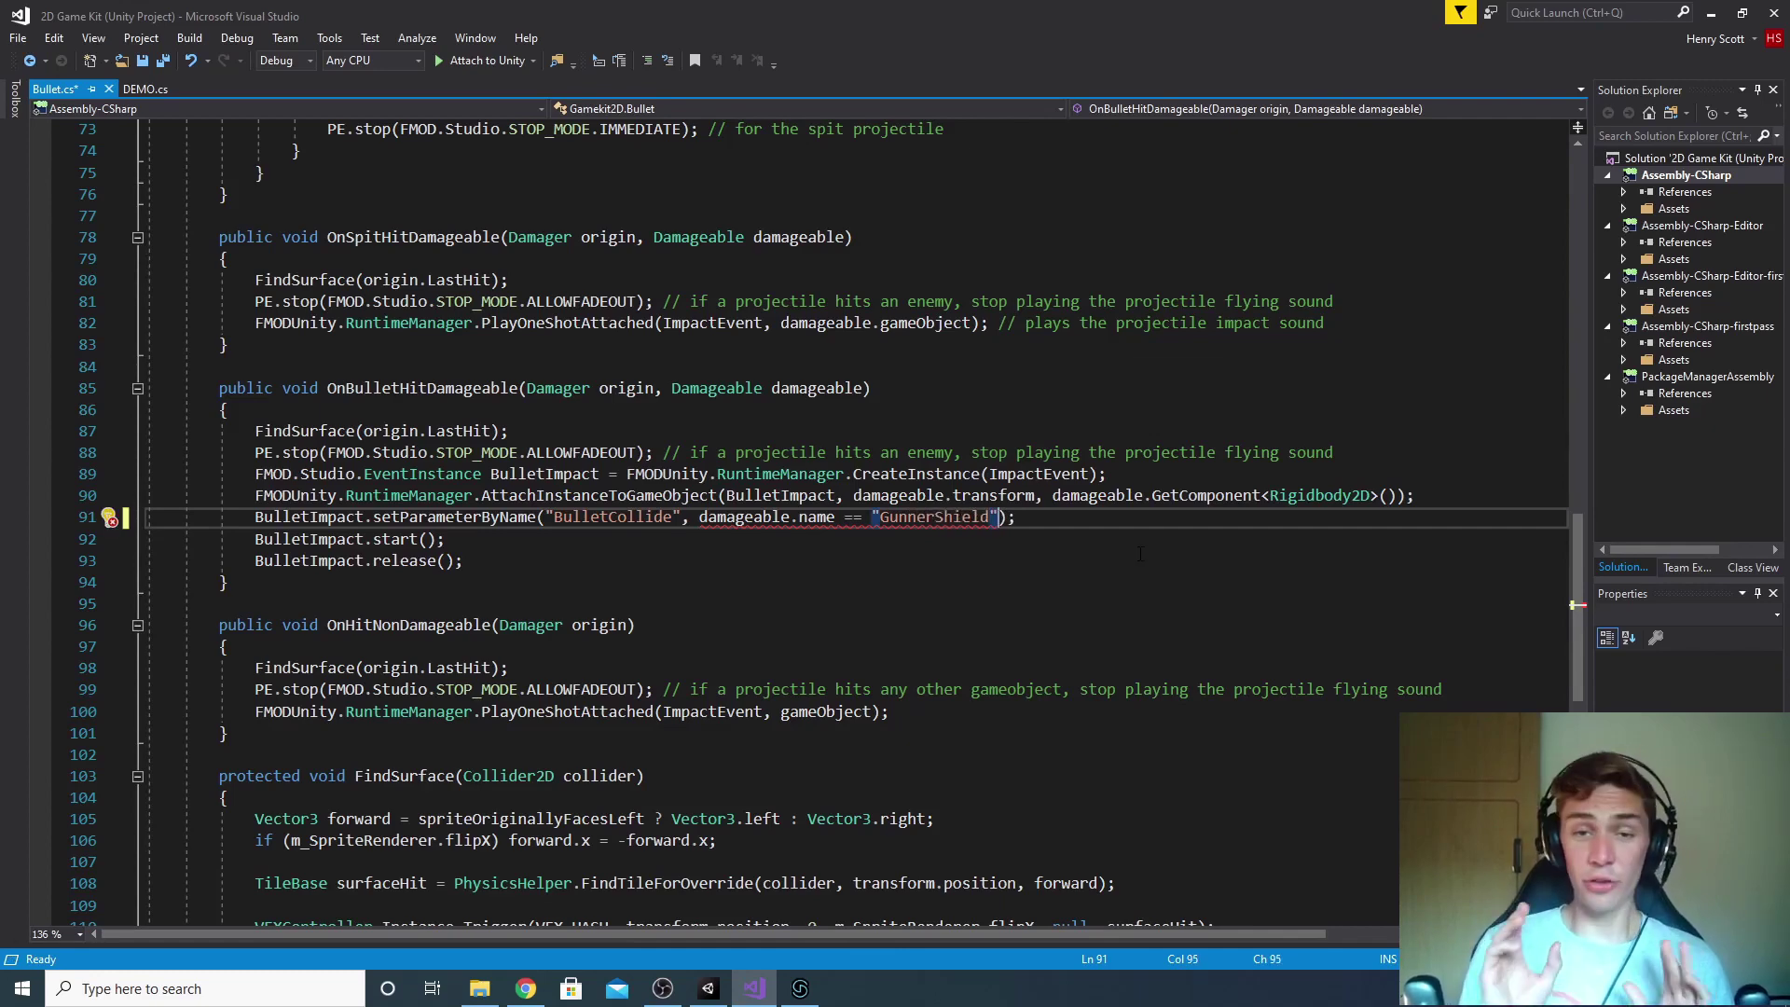
Step: Complete the conditional expression after "GunnerShield" with ? 3f : 2f, using a colon between the two values
{"action": "type", "text": "?"}
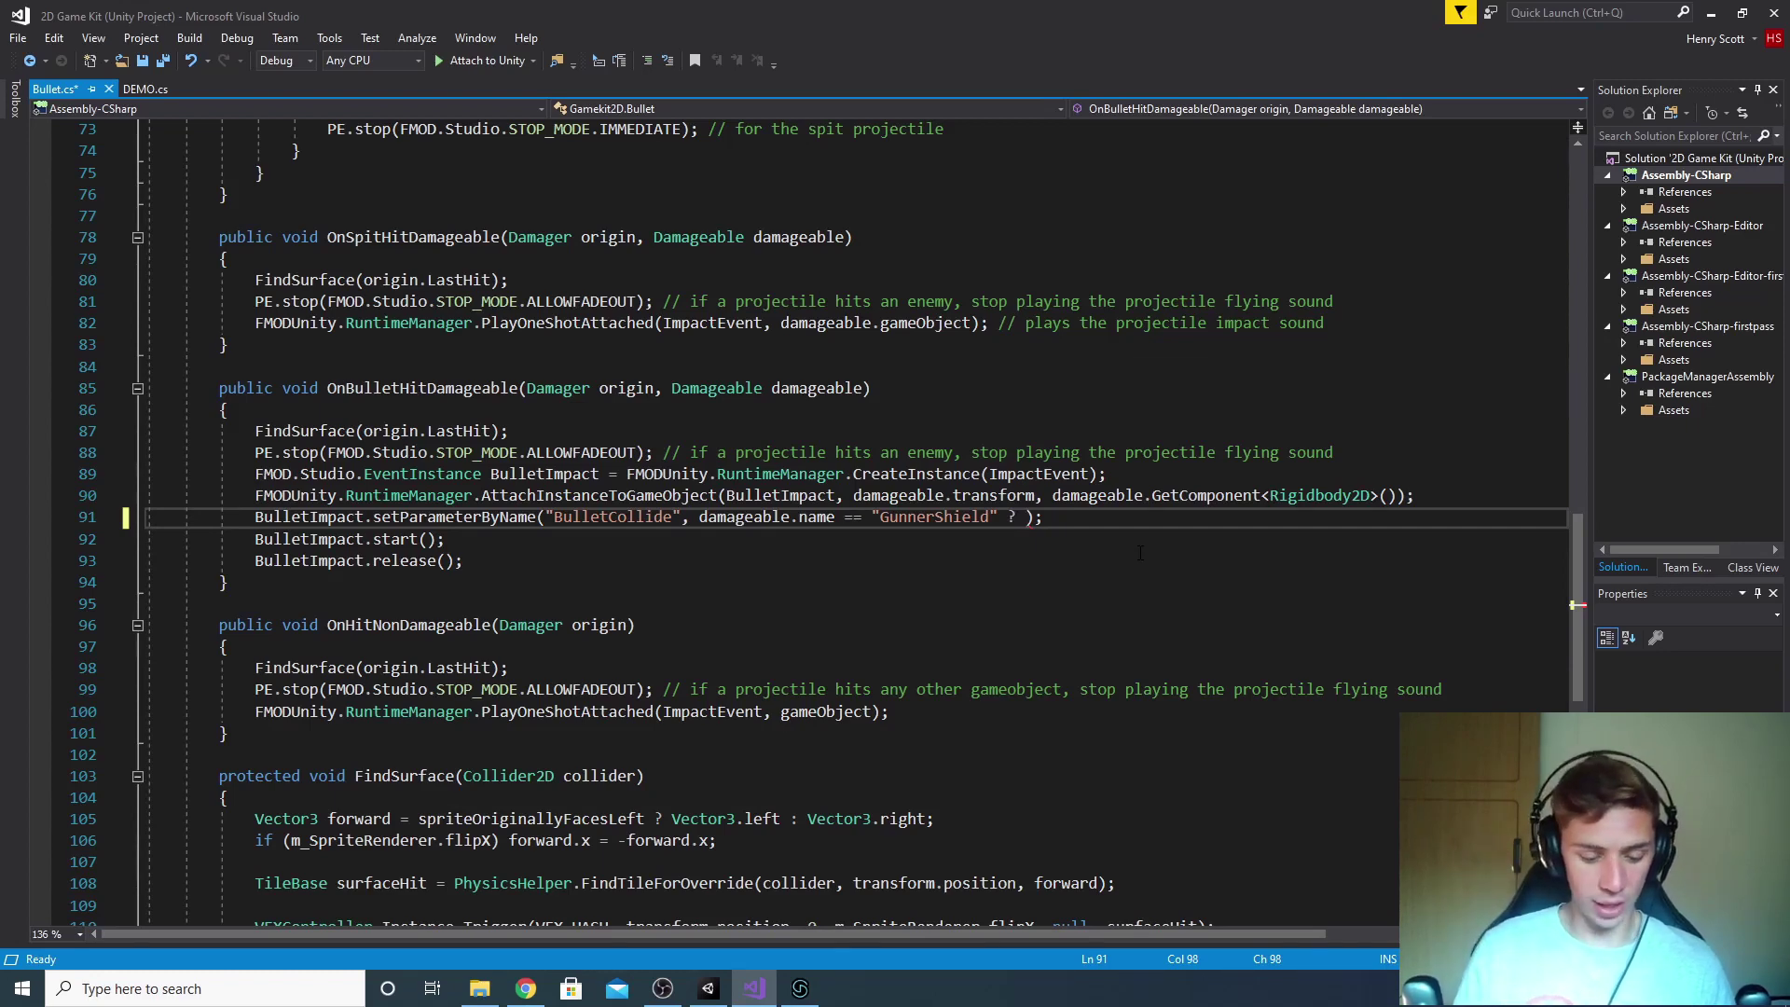
{"action": "type", "text": "3f"}
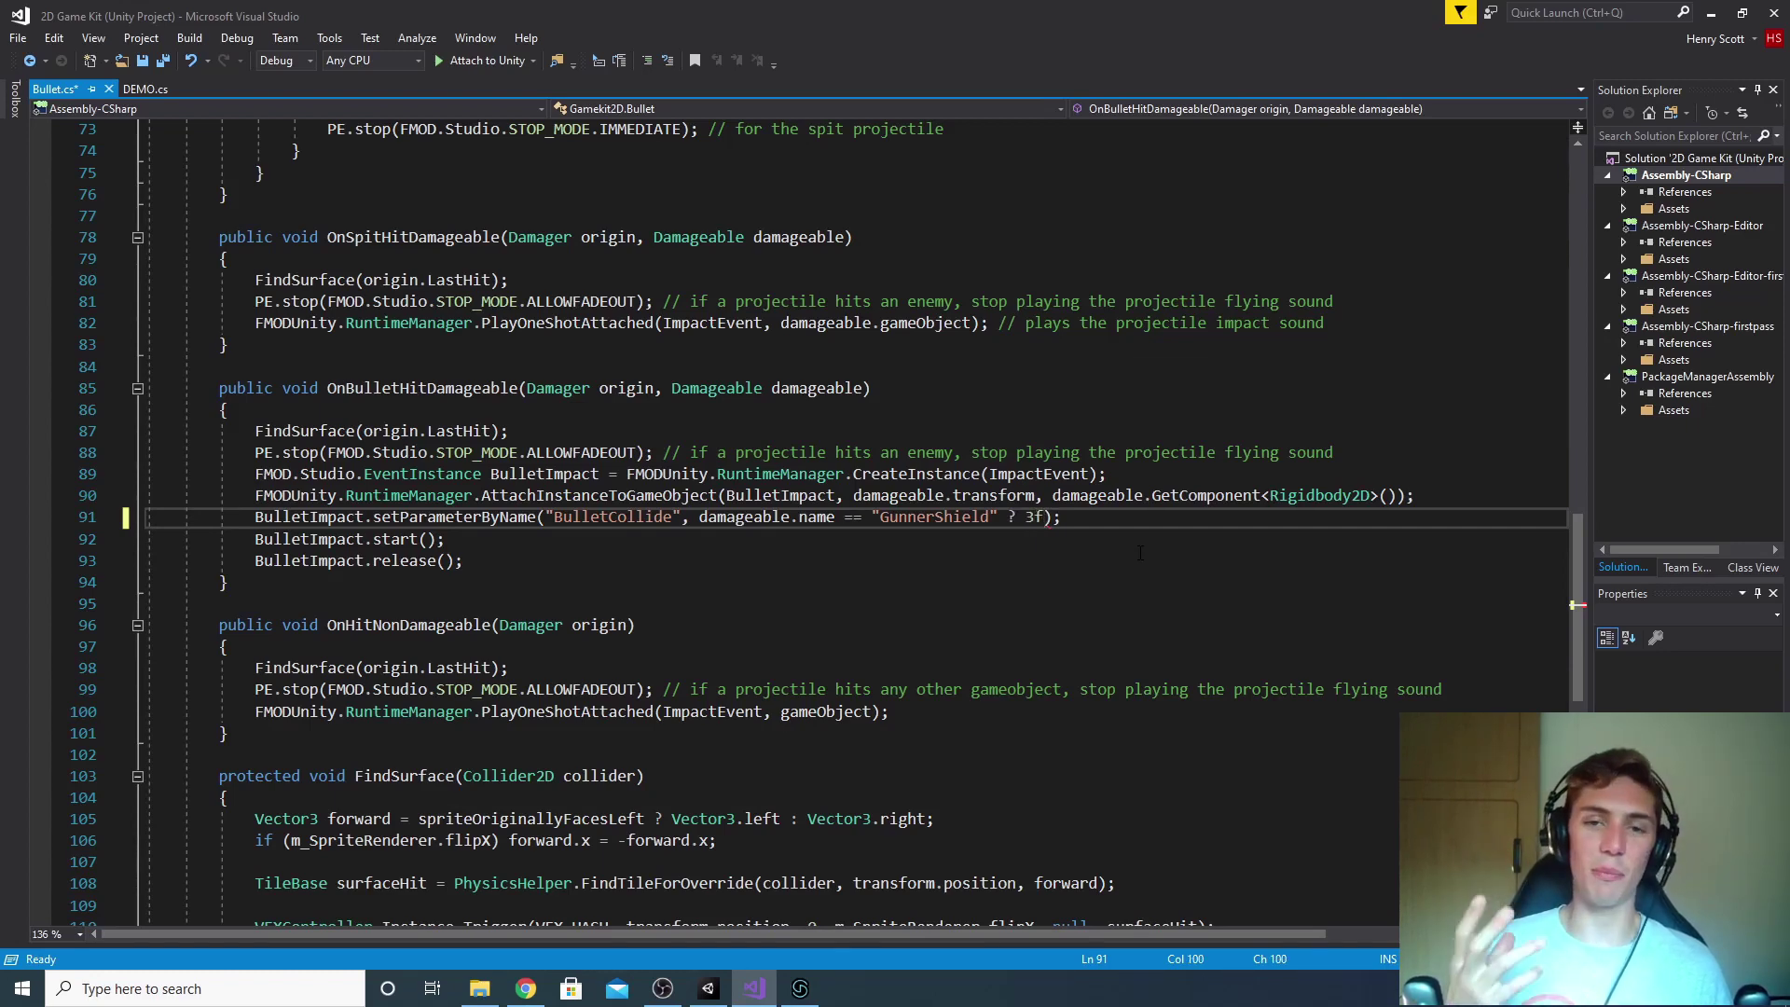
{"action": "type", "text": ", "}
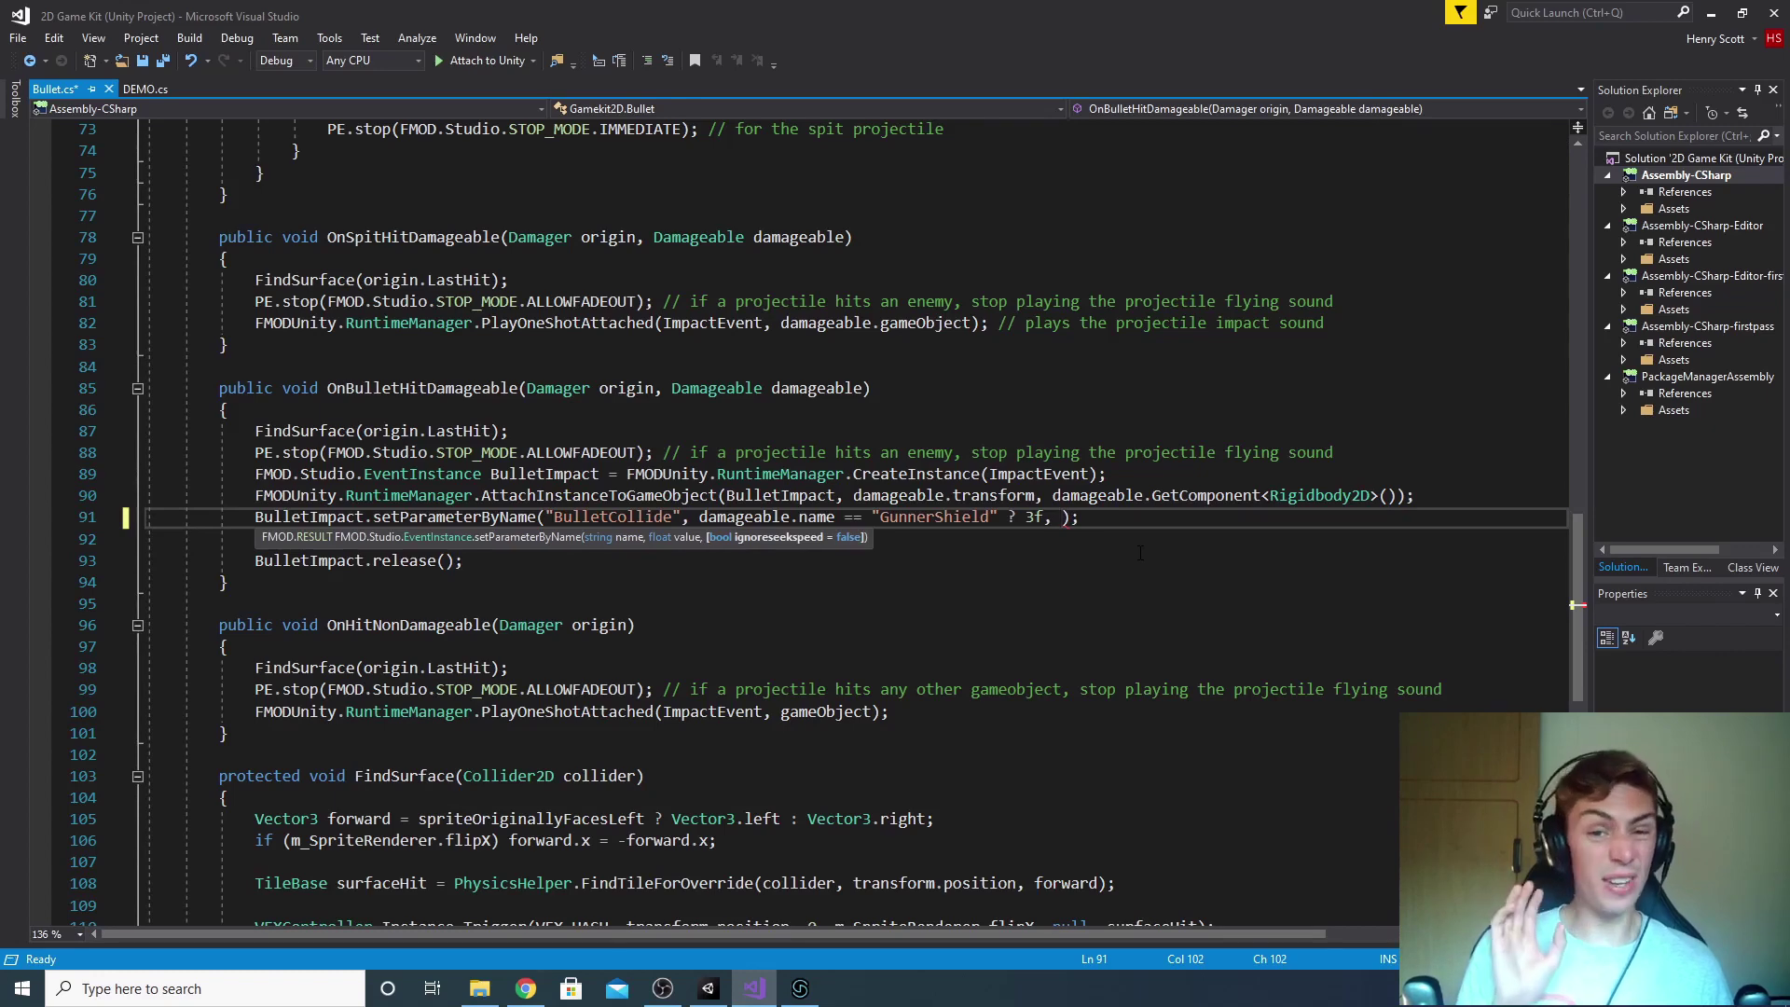
{"action": "type", "text": "2f"}
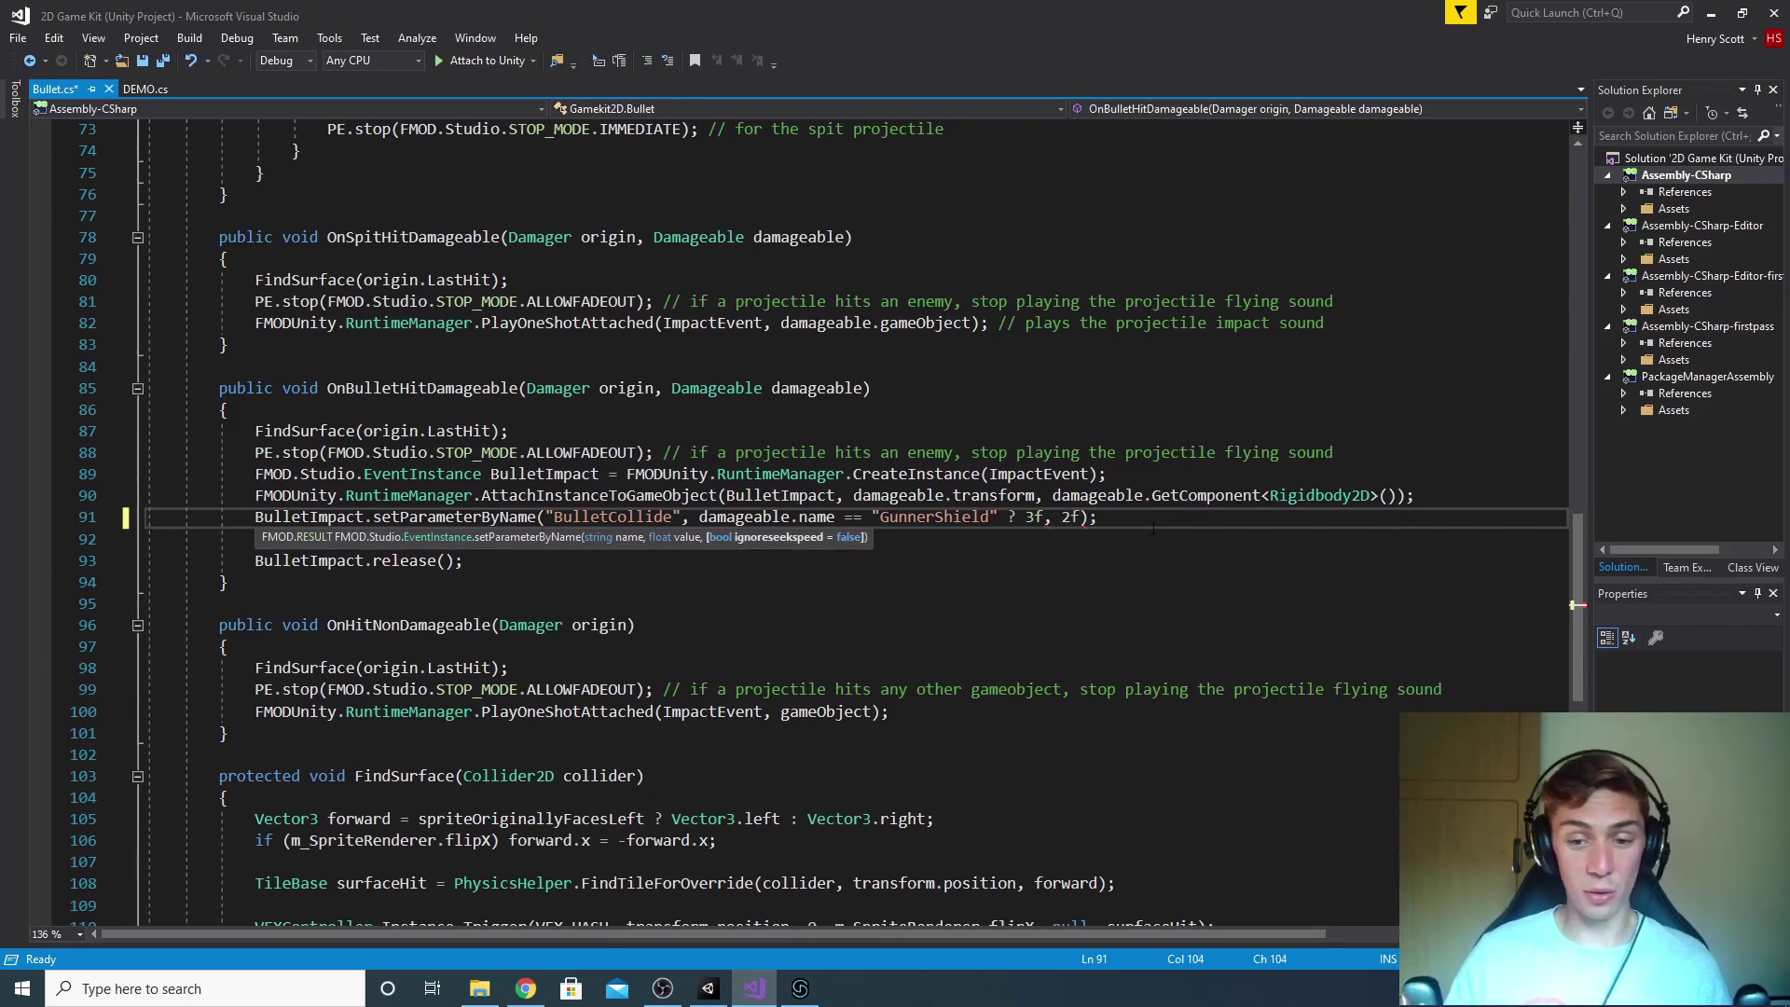
{"action": "left_click", "coordinate": [1149, 518]}
{"action": "left_click", "coordinate": [1050, 518]}
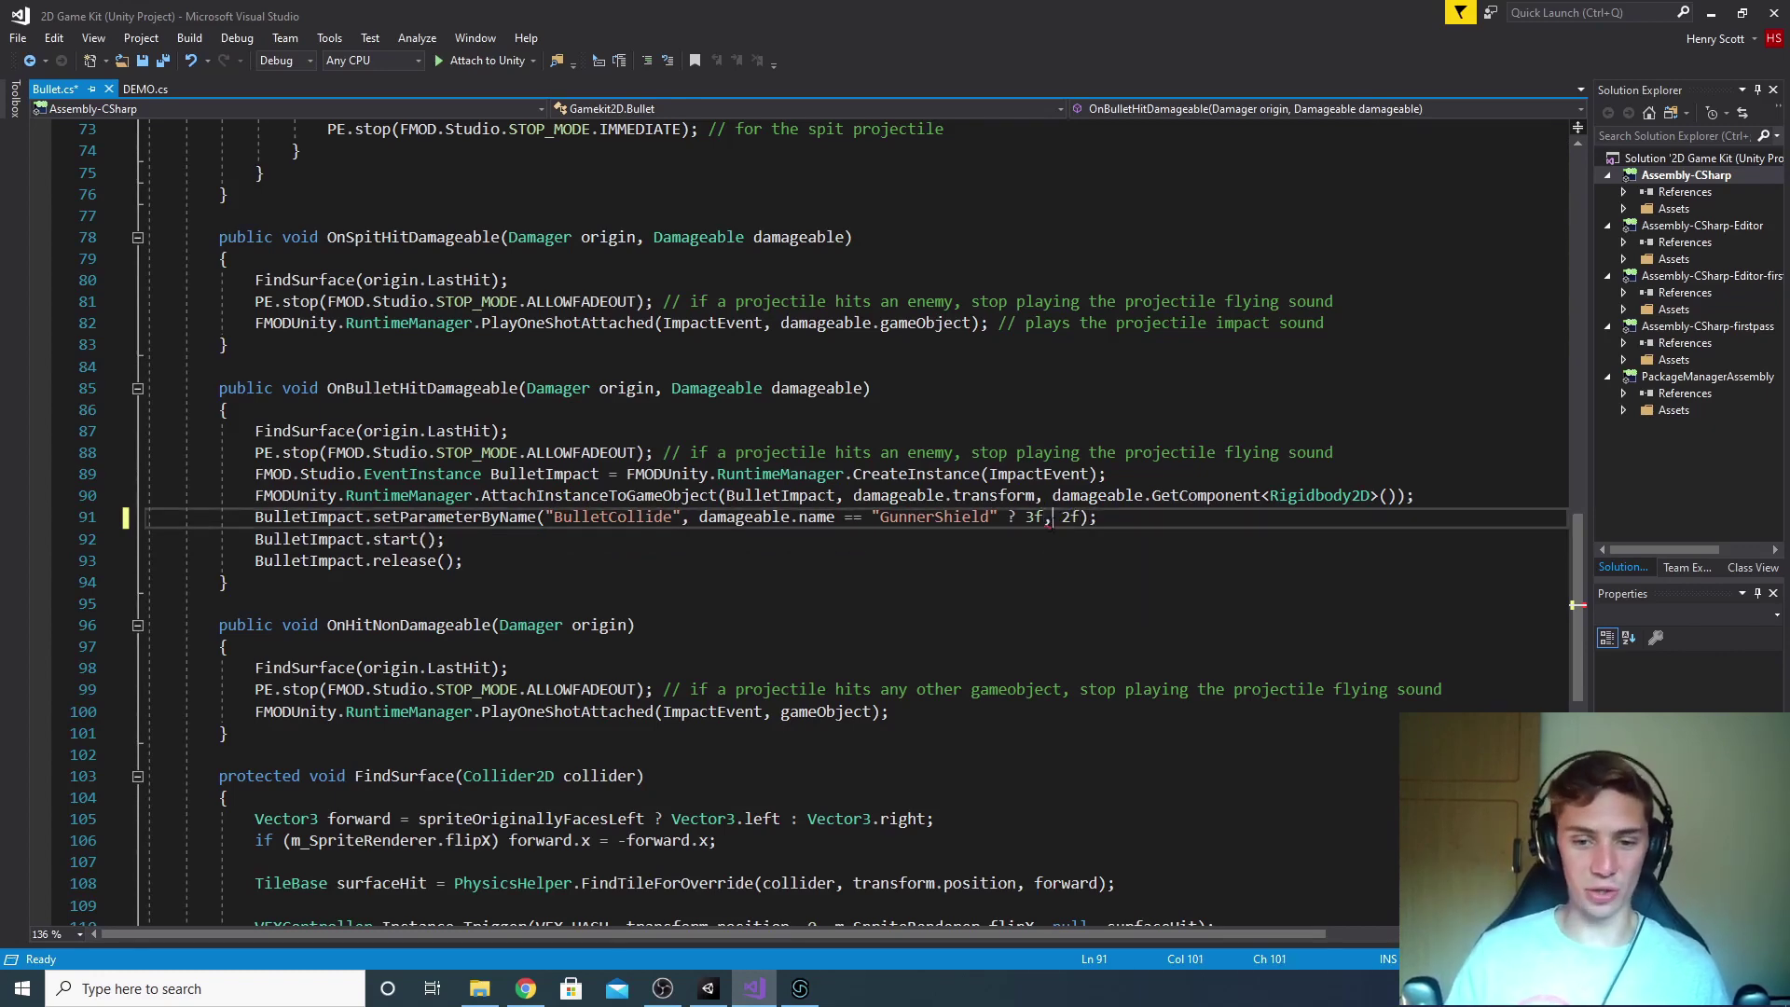
{"action": "key", "text": "BackSpace"}
{"action": "type", "text": ":"}
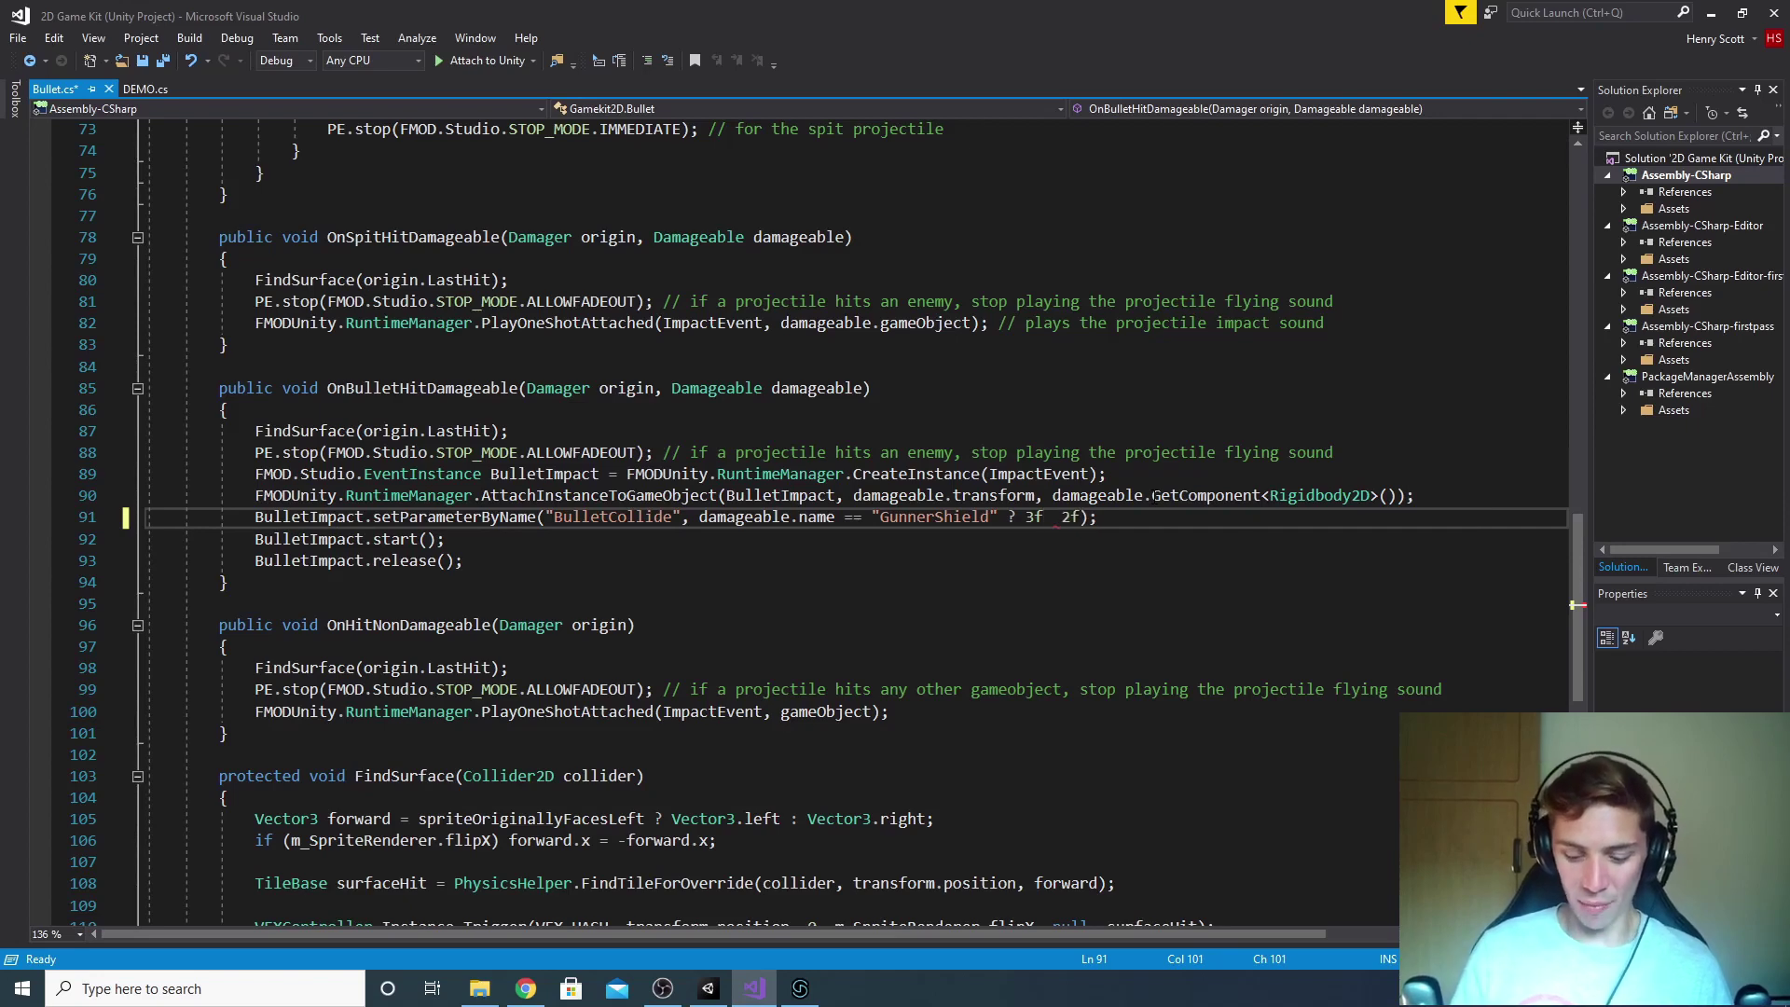
{"action": "type", "text": ":"}
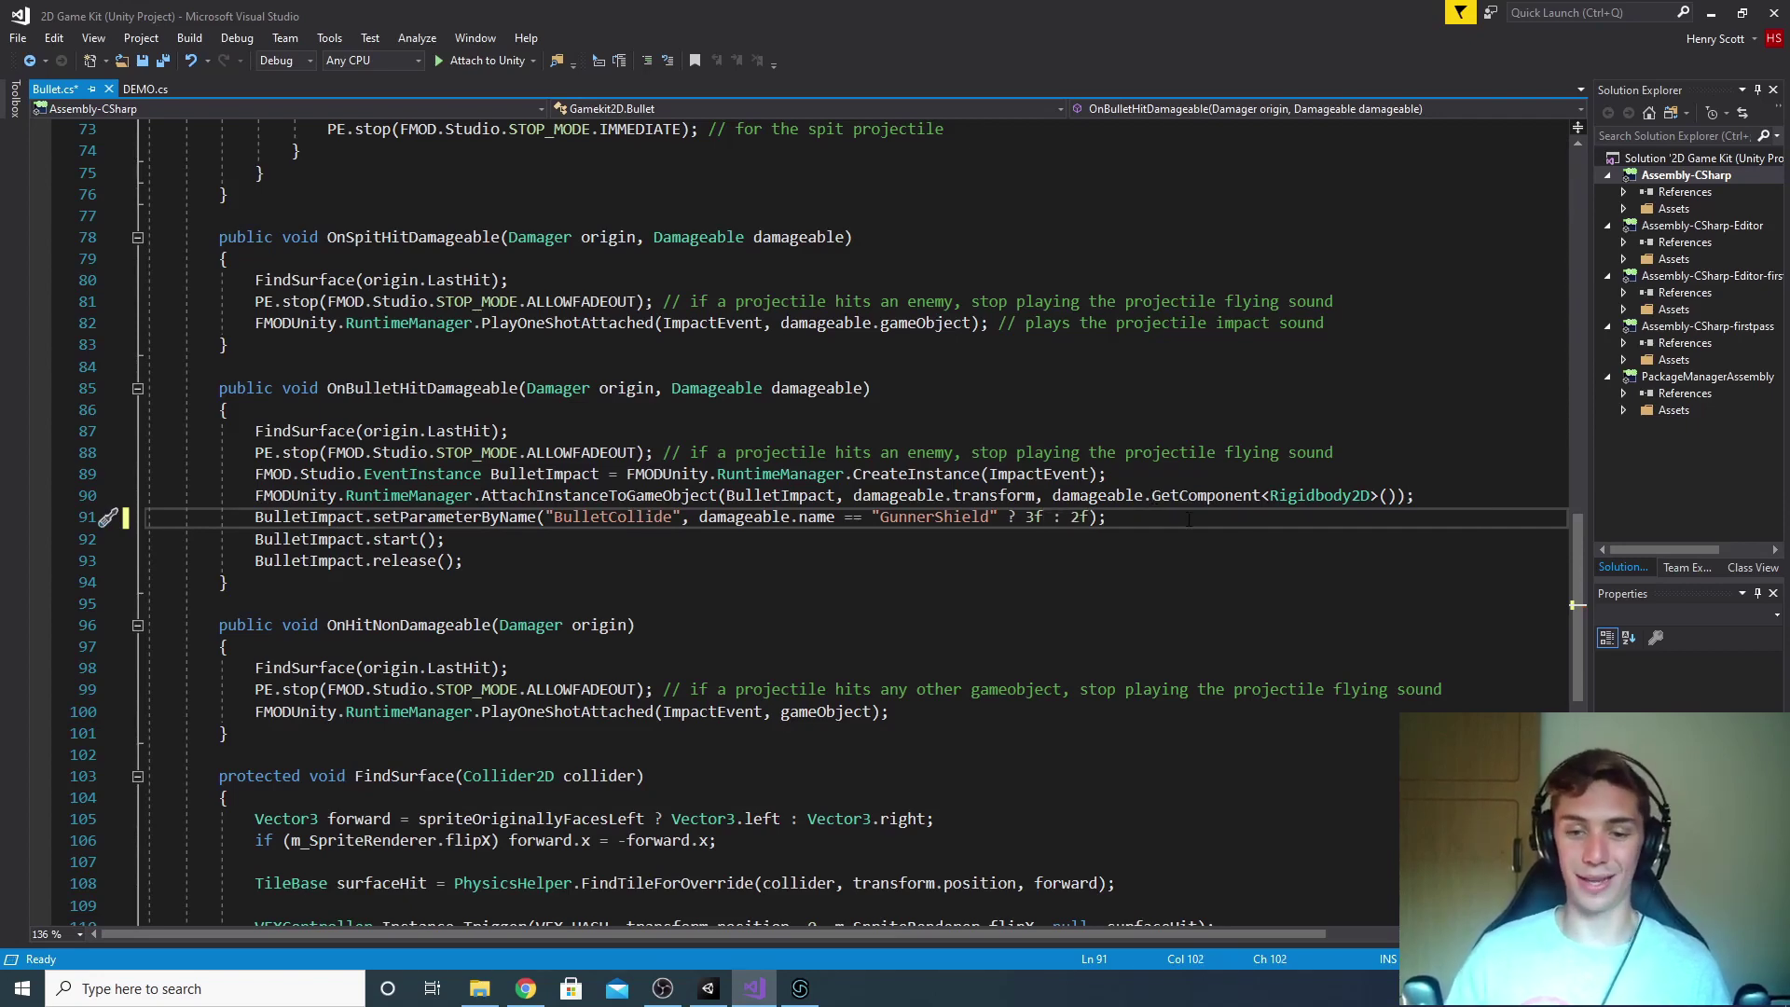
{"action": "key", "text": "End"}
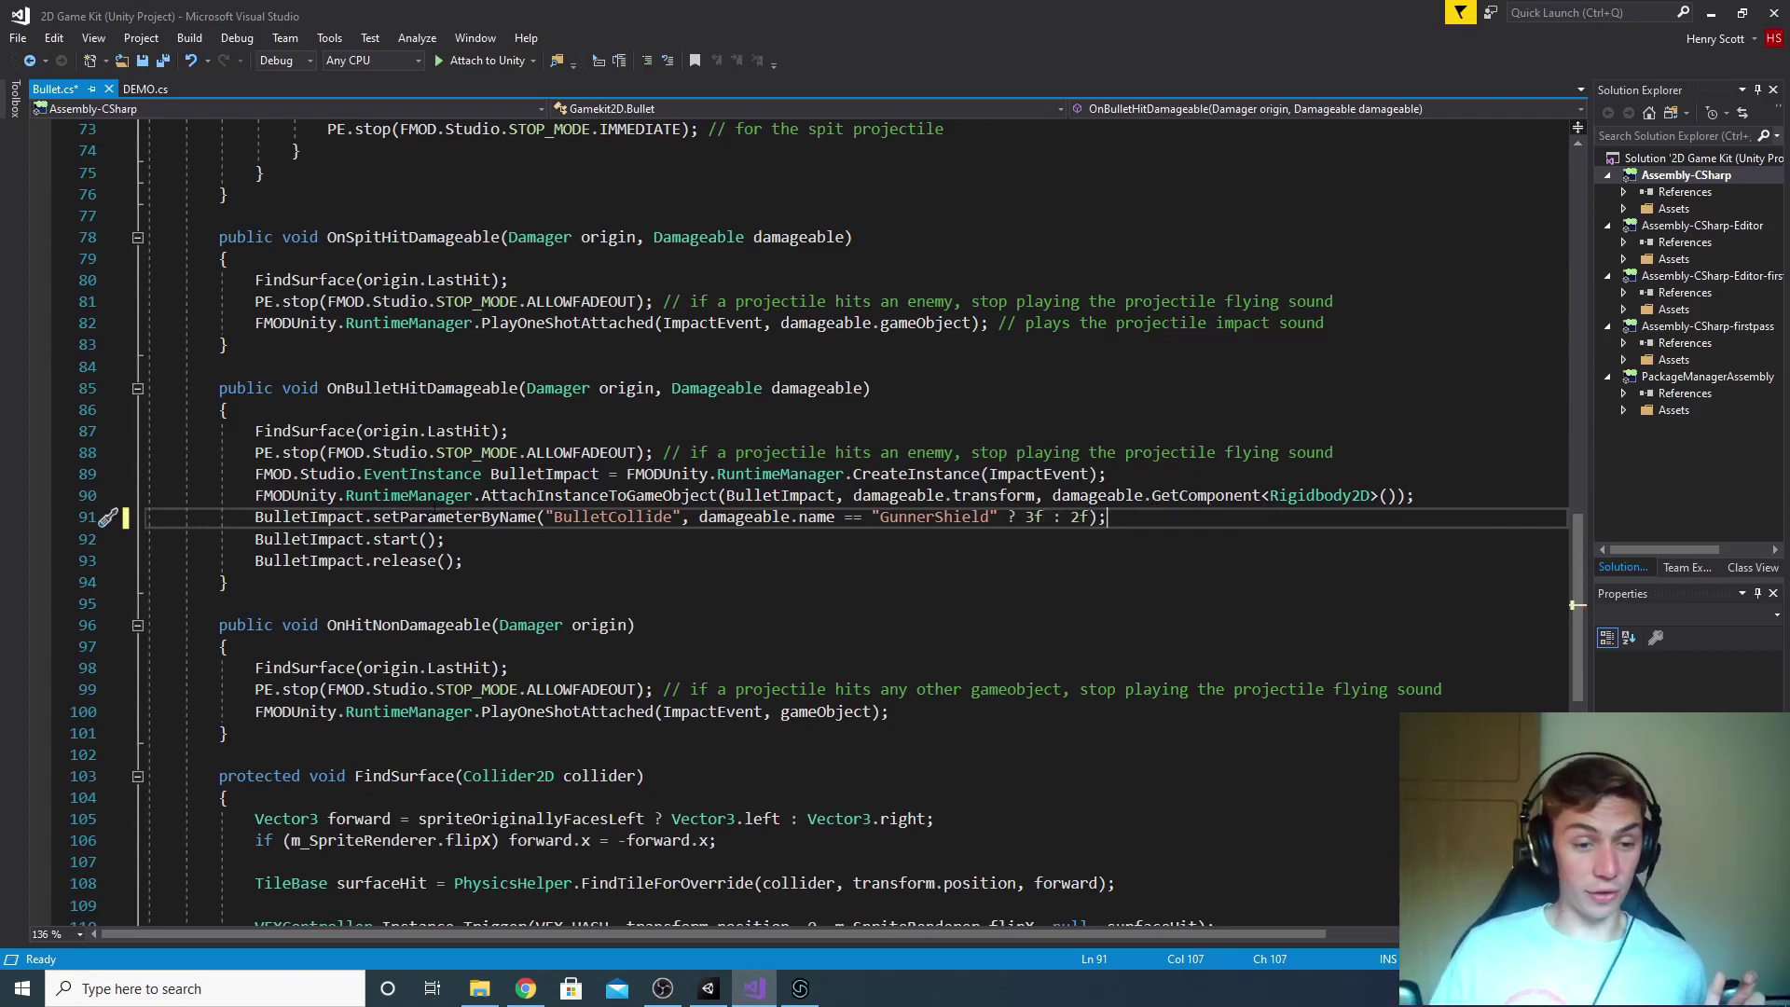
Step: Review the setParameterByName call's BulletCollide name, GunnerShield condition, and the values 3f and 2f
{"action": "double_click", "coordinate": [454, 517]}
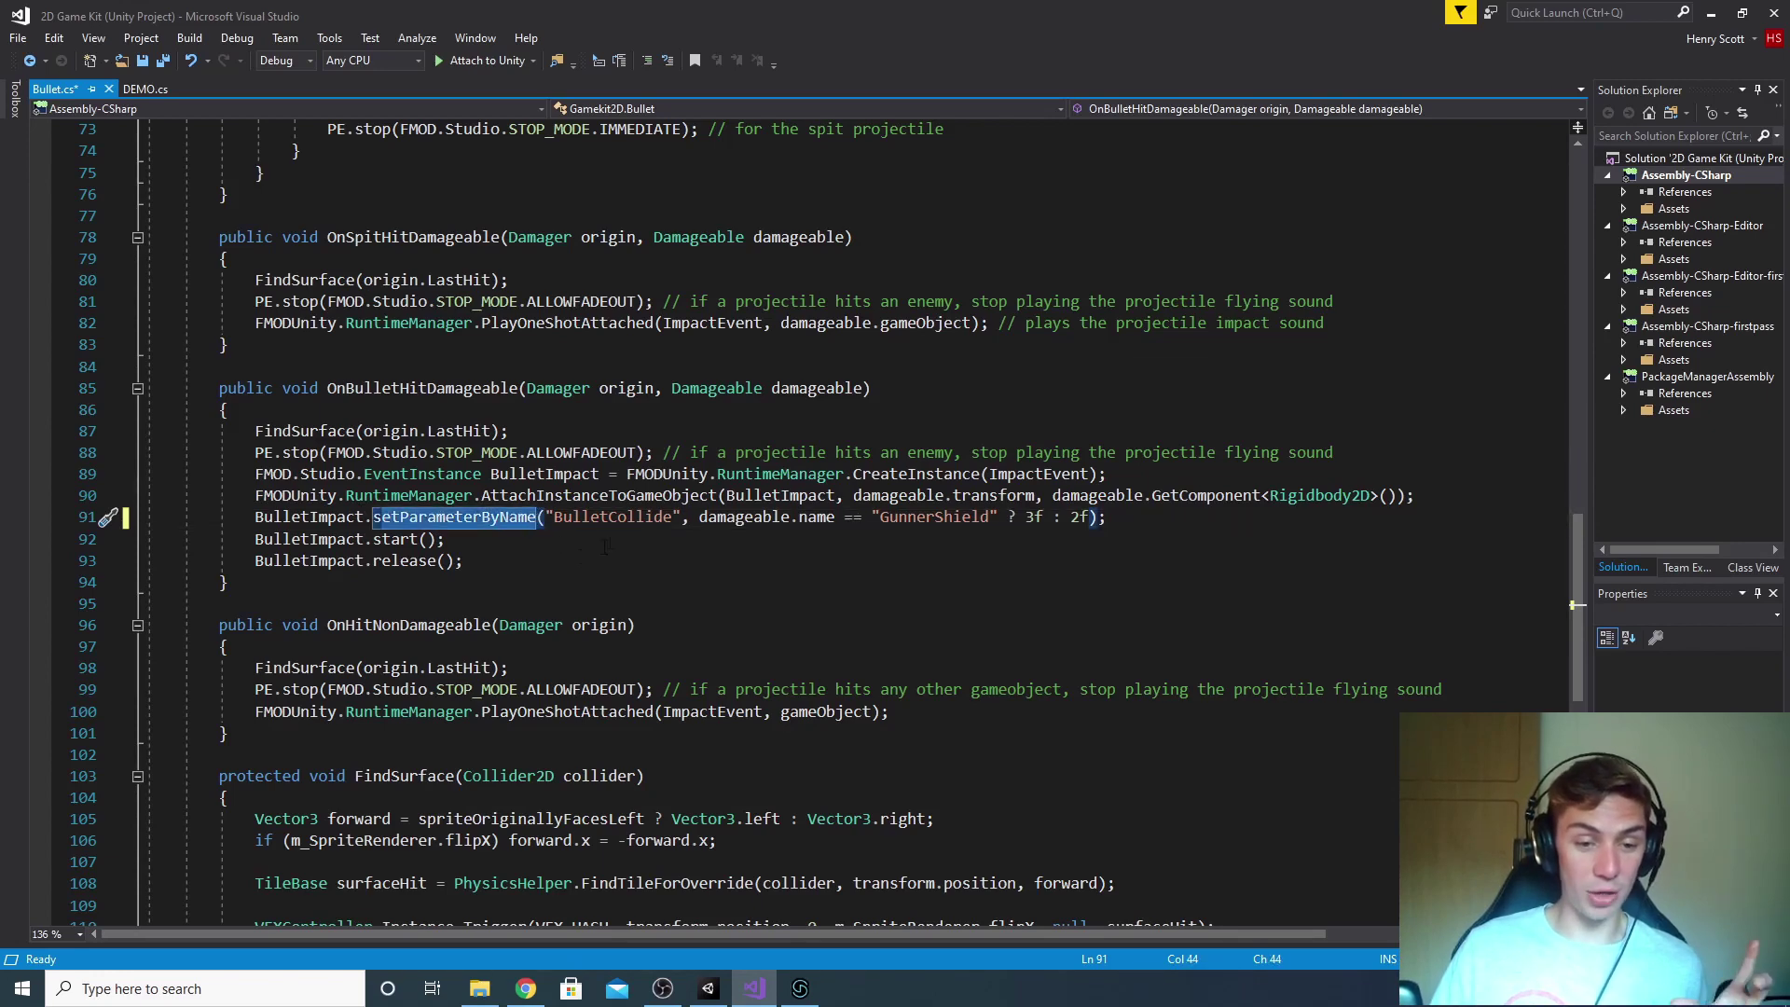
{"action": "left_click_drag", "start_coordinate": [682, 517], "coordinate": [555, 517]}
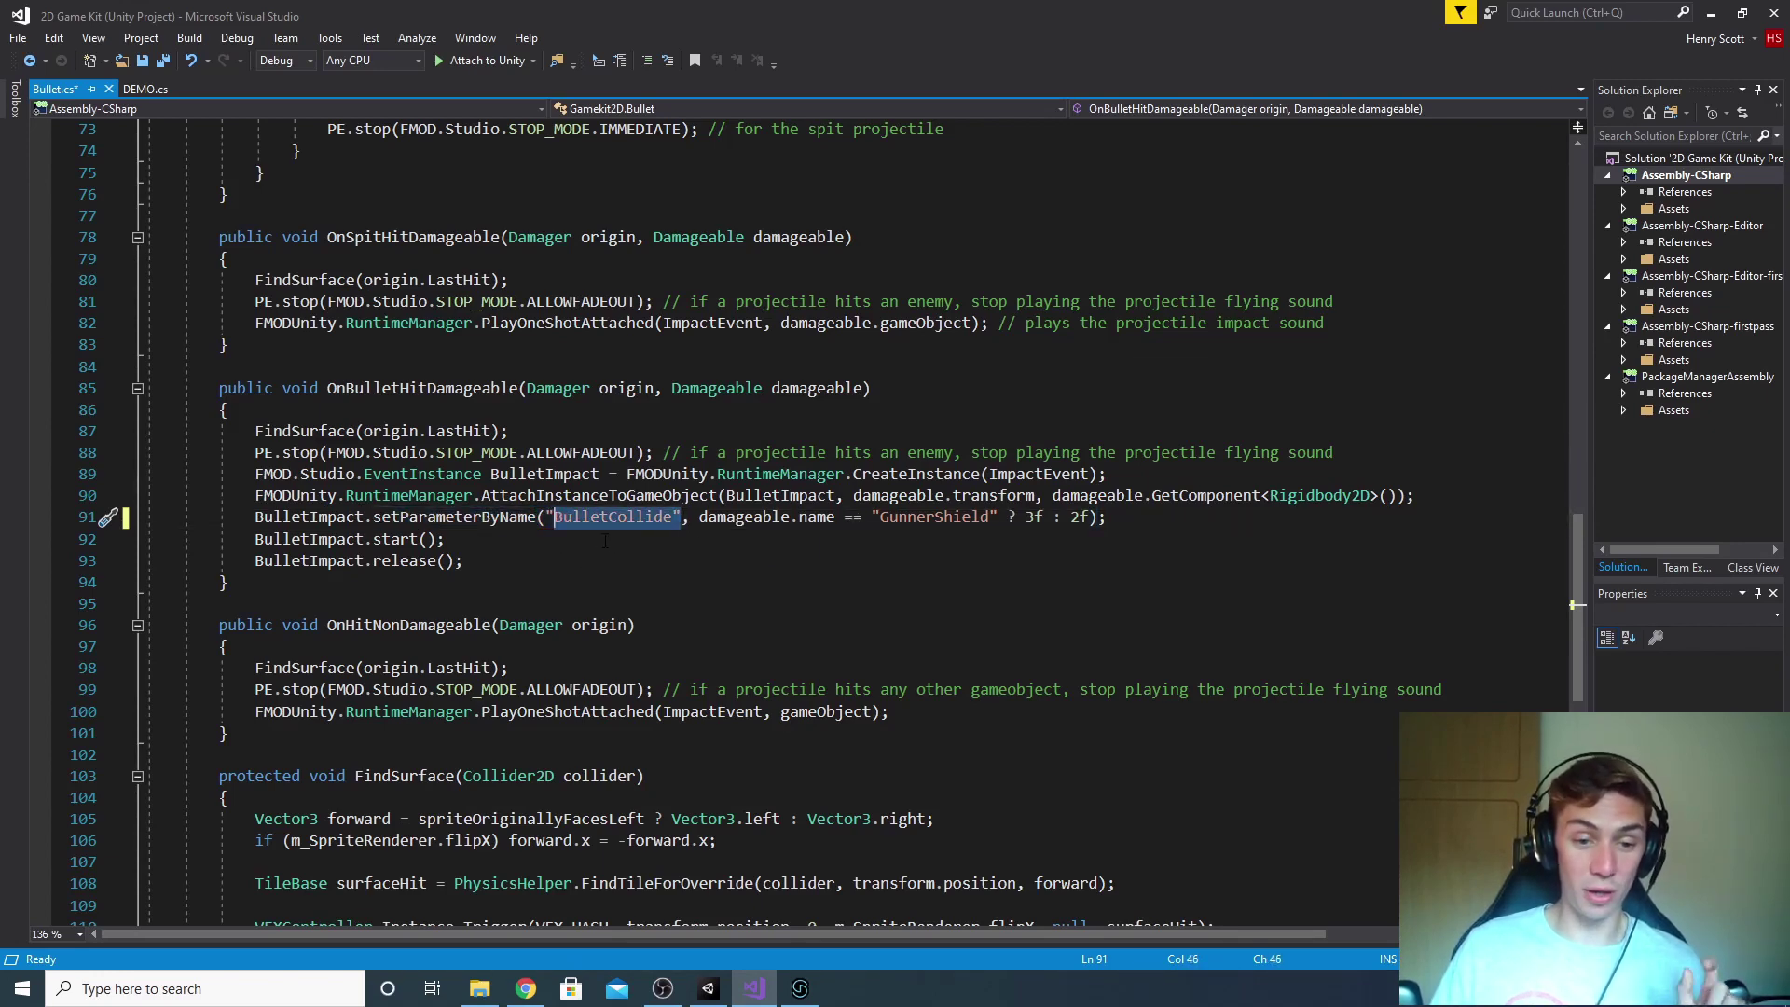
{"action": "mouse_move", "coordinate": [700, 516]}
{"action": "left_mouse_down"}
{"action": "mouse_move", "coordinate": [1097, 519]}
{"action": "mouse_move", "coordinate": [699, 518]}
{"action": "left_mouse_up"}
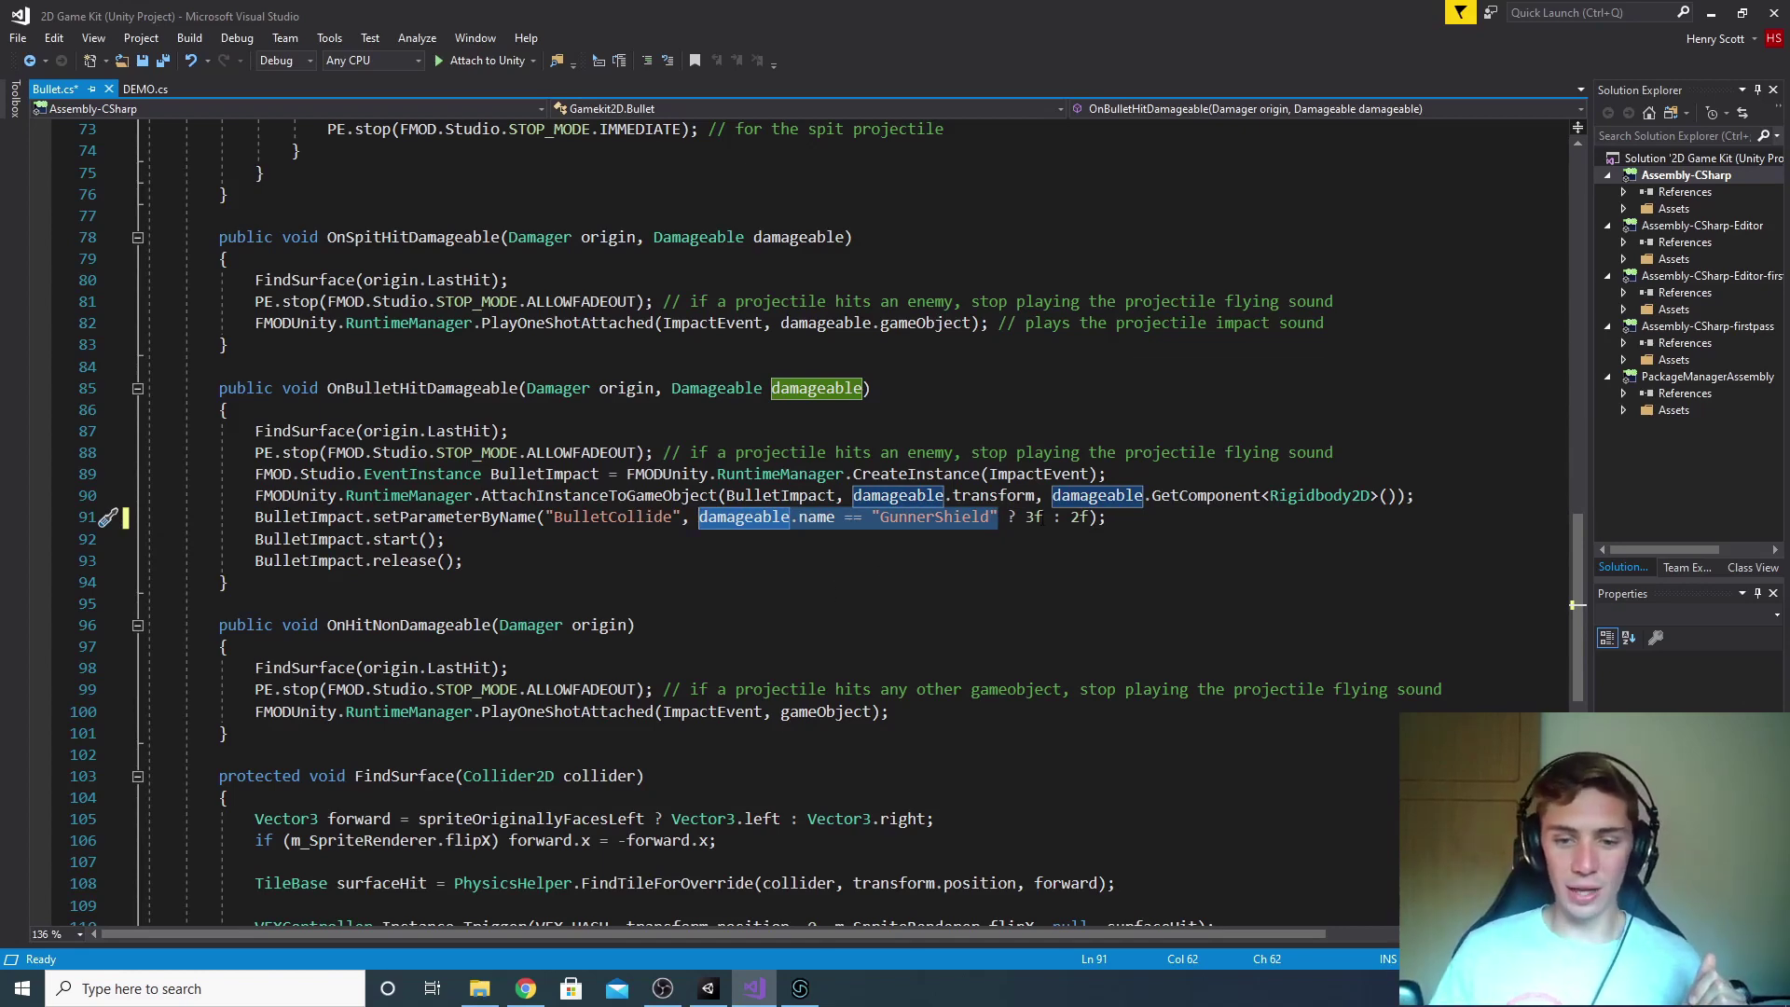
{"action": "left_click_drag", "start_coordinate": [1043, 518], "coordinate": [1026, 517]}
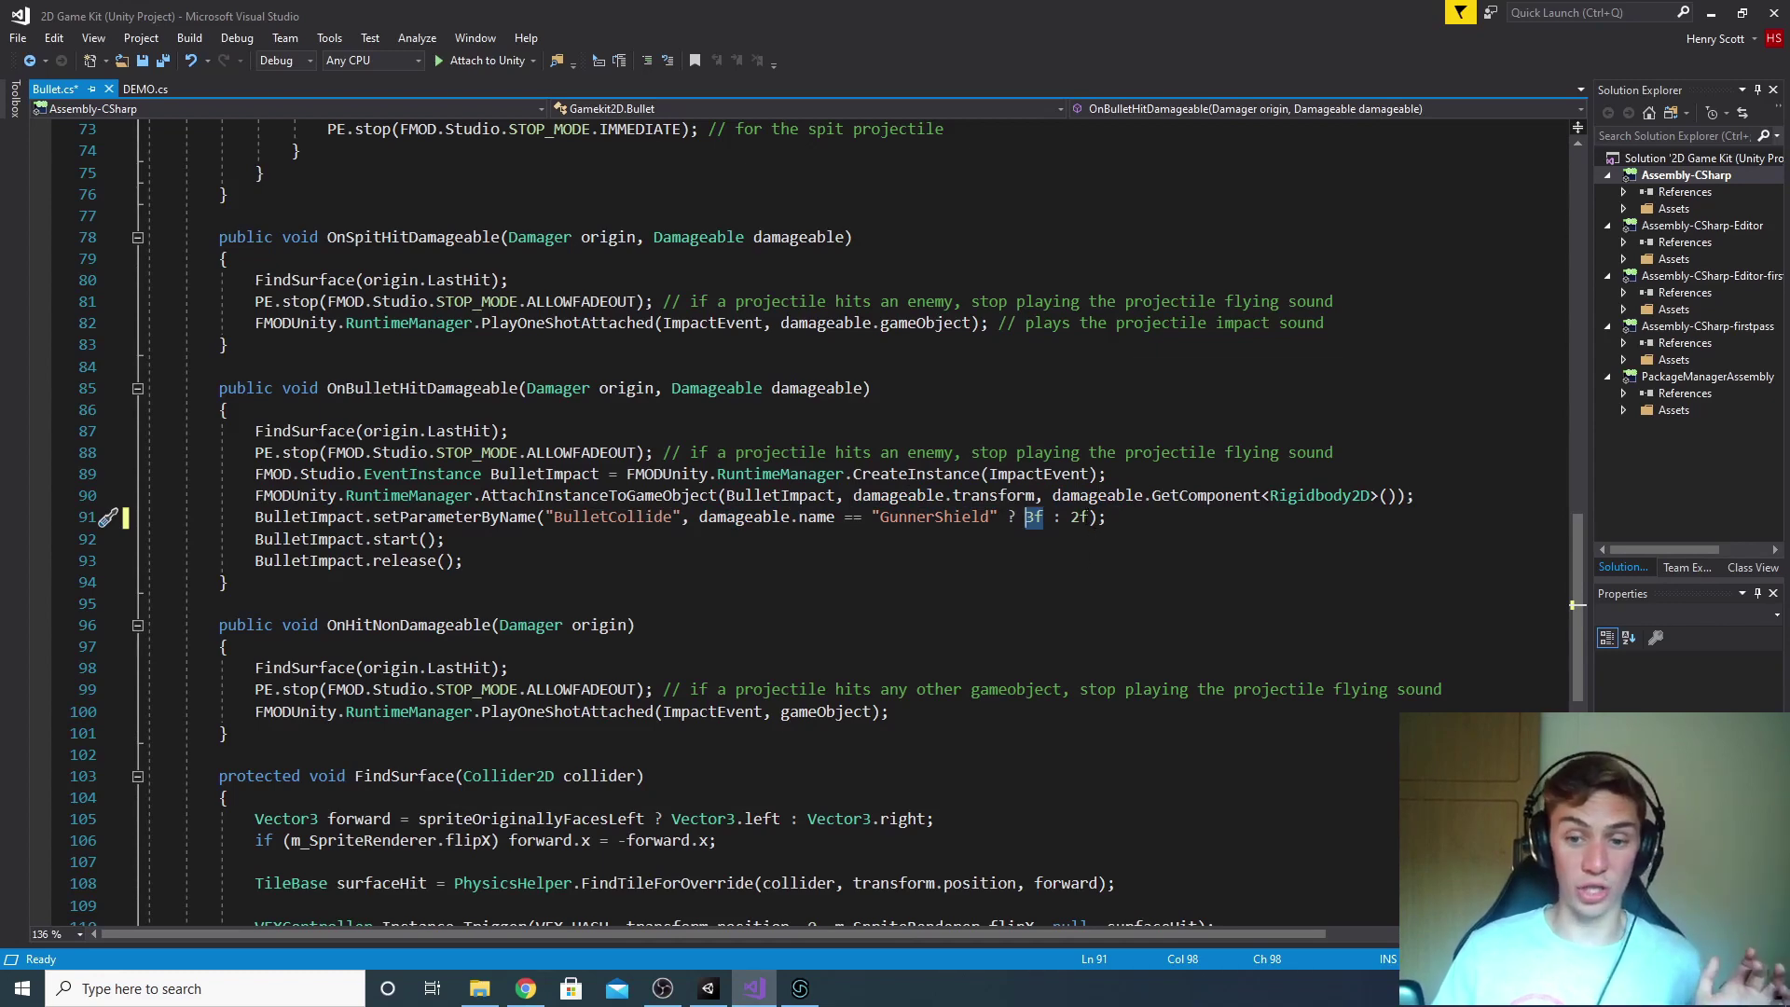
{"action": "double_click", "coordinate": [1079, 518]}
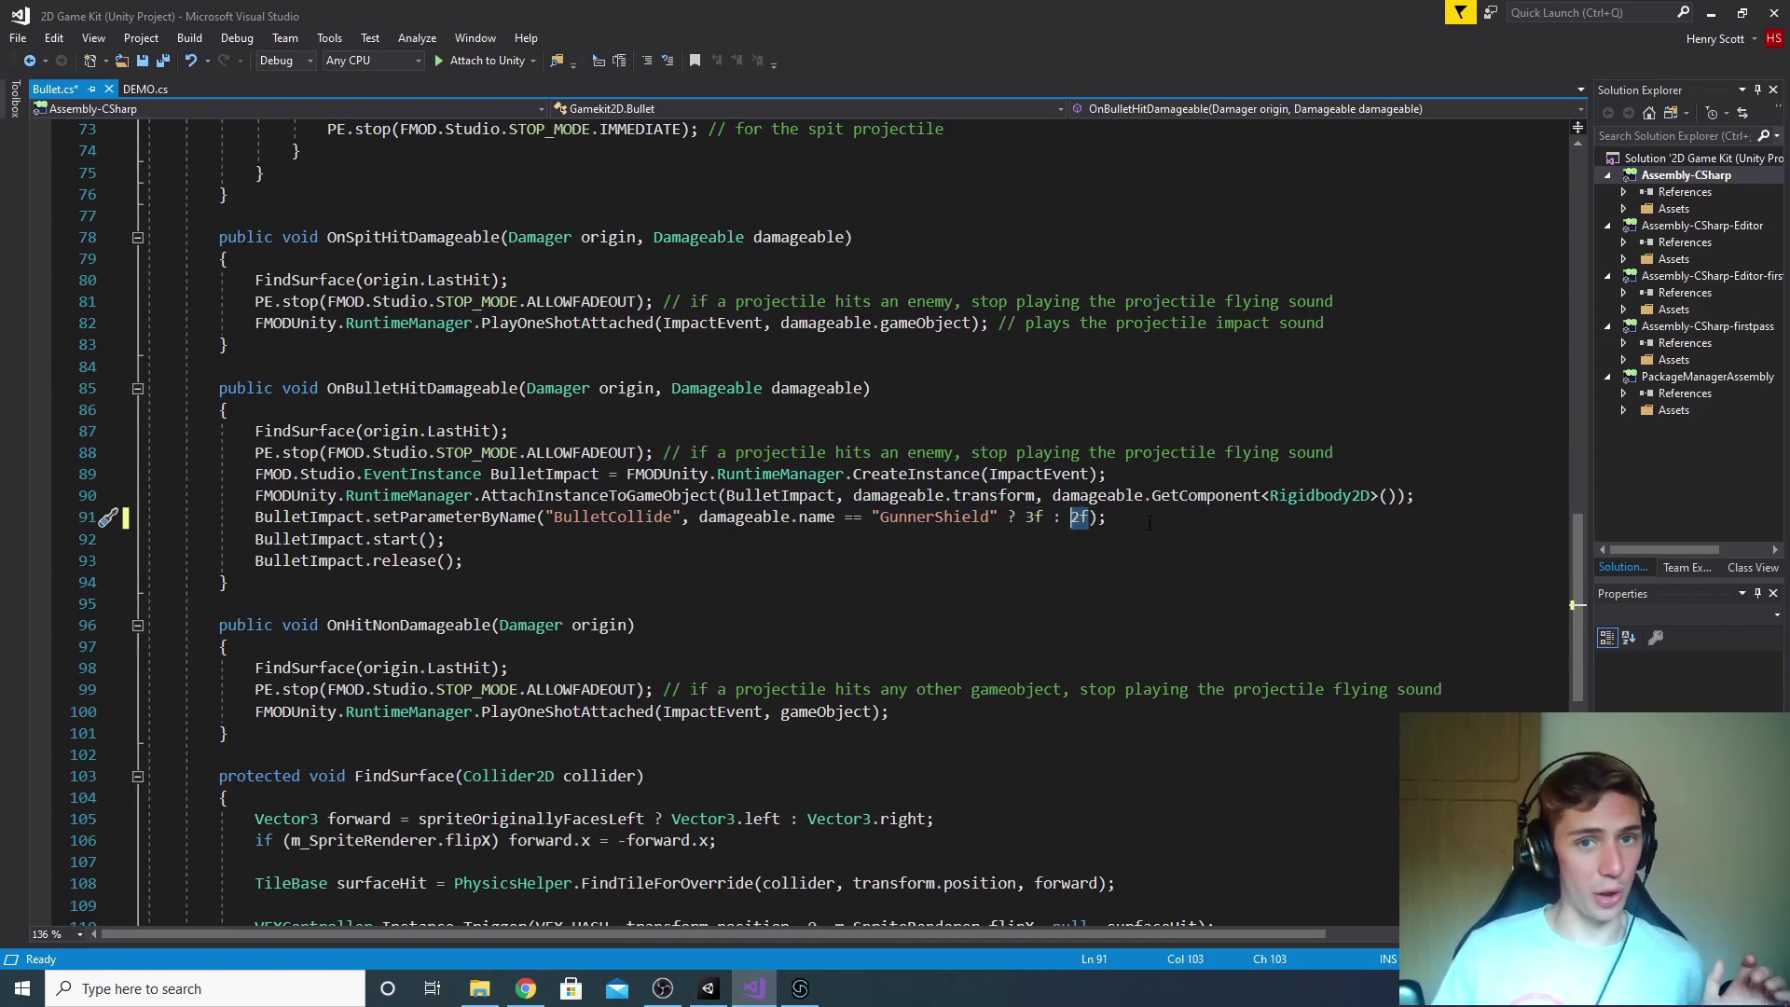
{"action": "left_click_drag", "start_coordinate": [999, 517], "coordinate": [698, 517]}
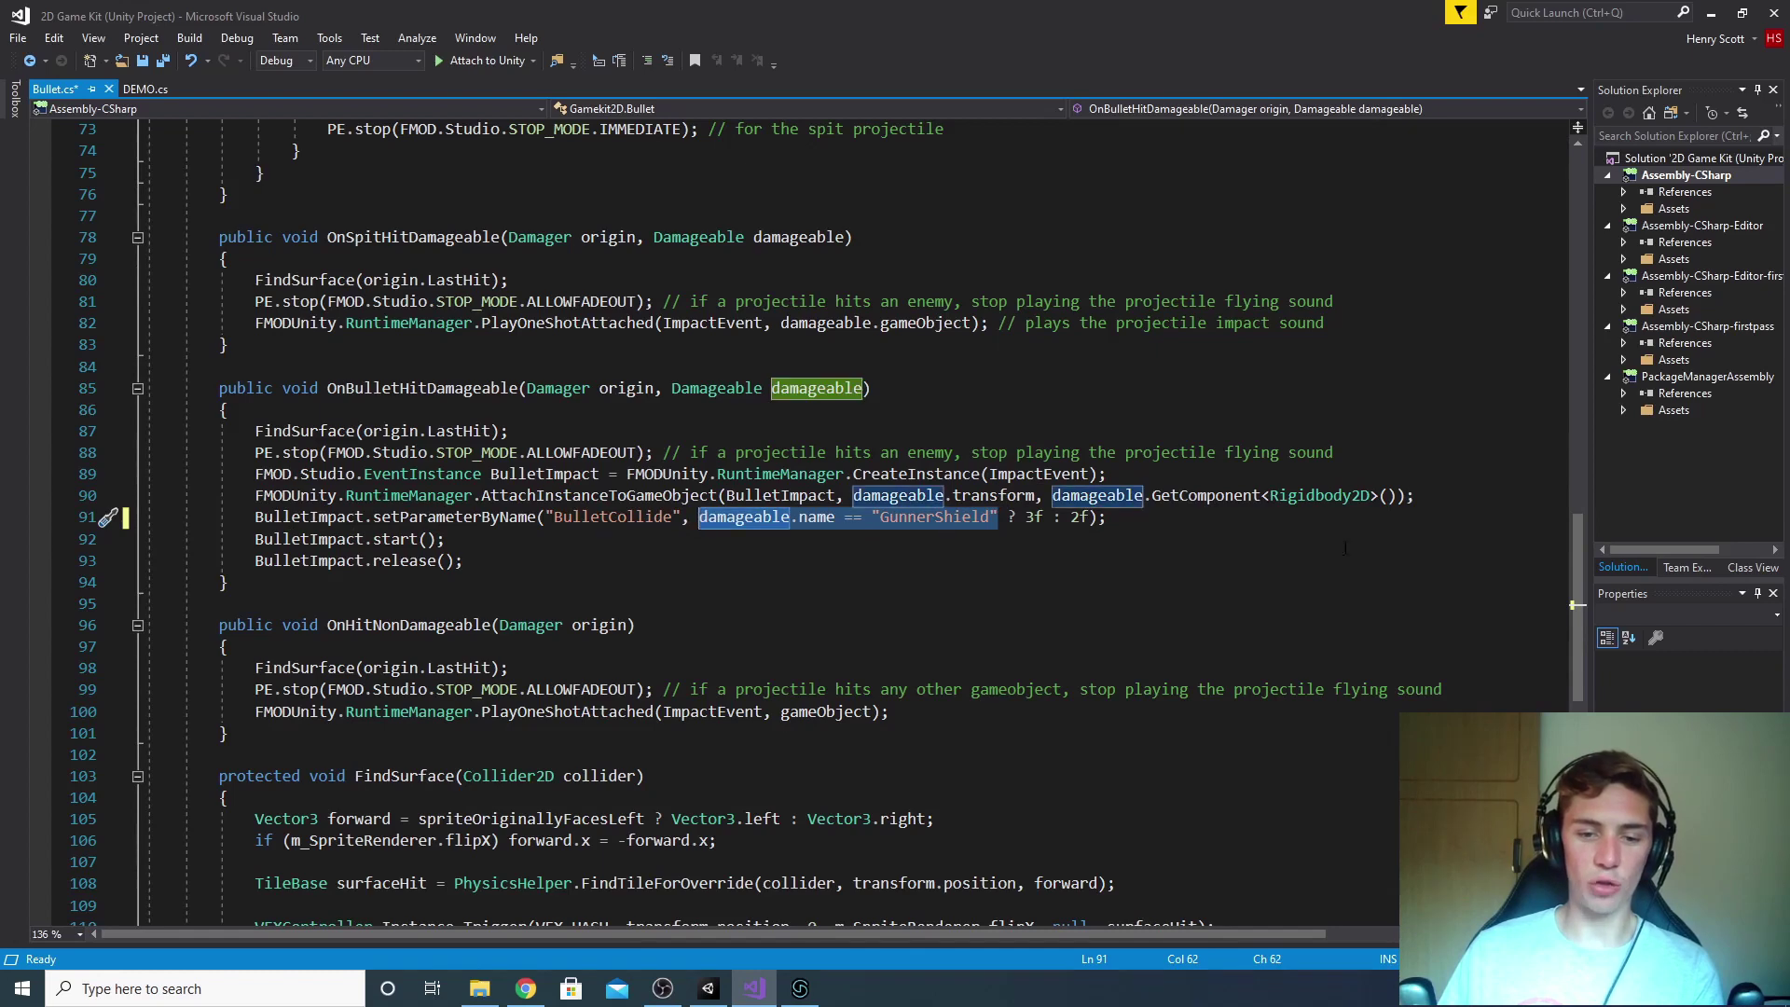